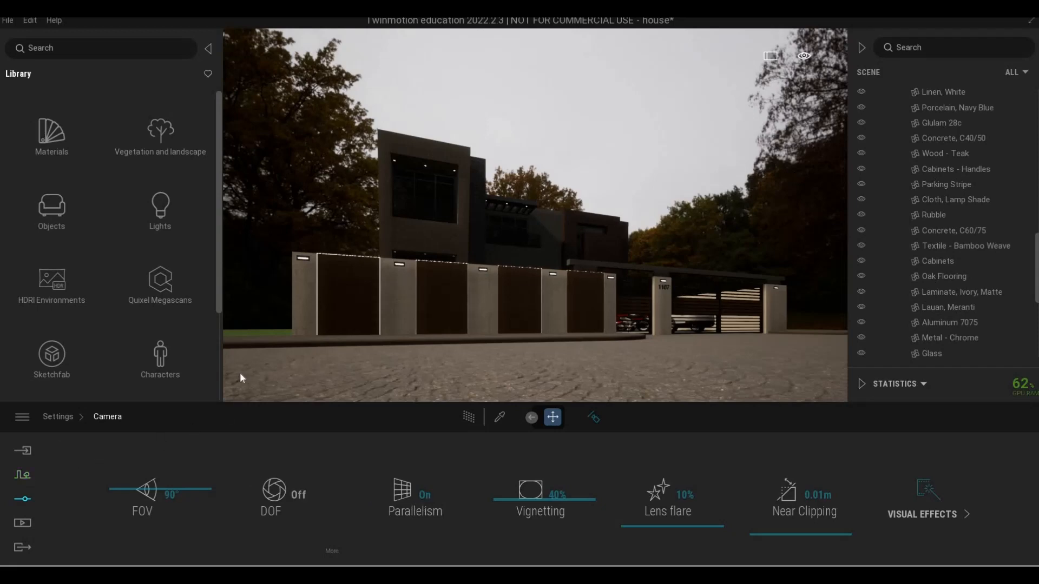
# Step: Leave the camera settings and browse the library's outdoor HDRI environments
pyautogui.click(63, 419)
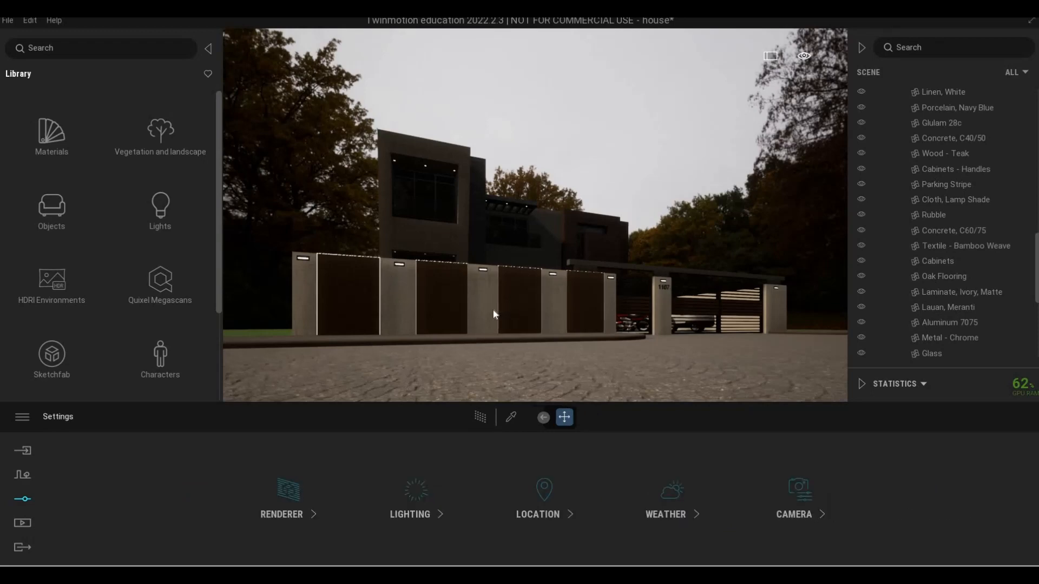
pyautogui.press('w')
pyautogui.press('q')
pyautogui.press('d')
pyautogui.press('s')
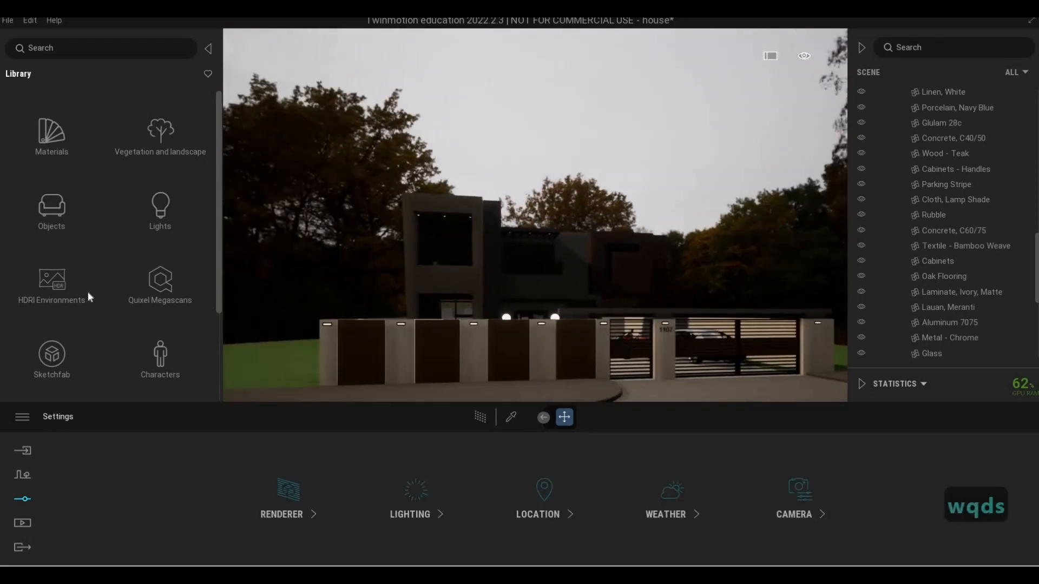
pyautogui.press('a')
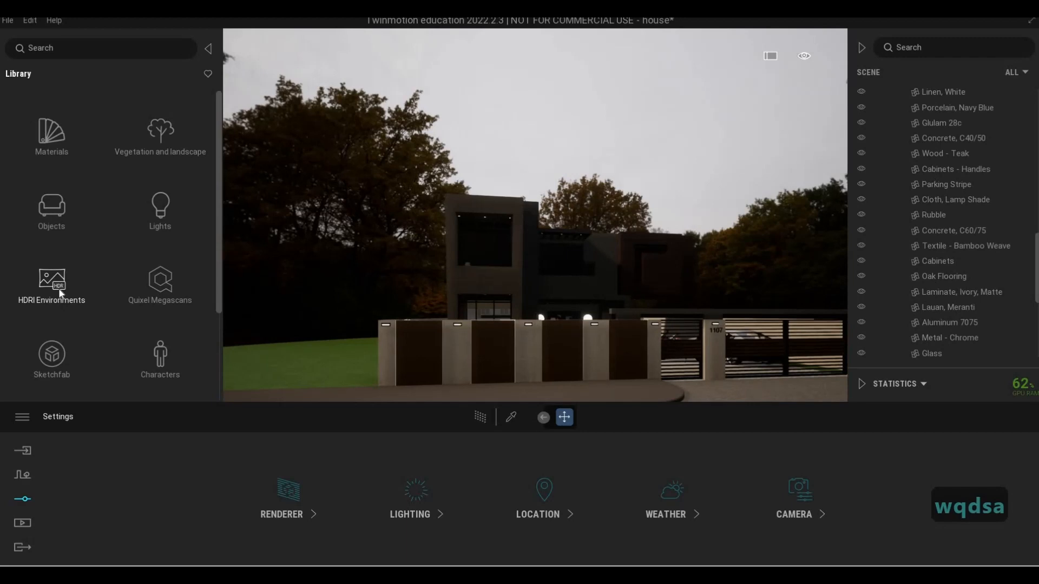
pyautogui.click(54, 292)
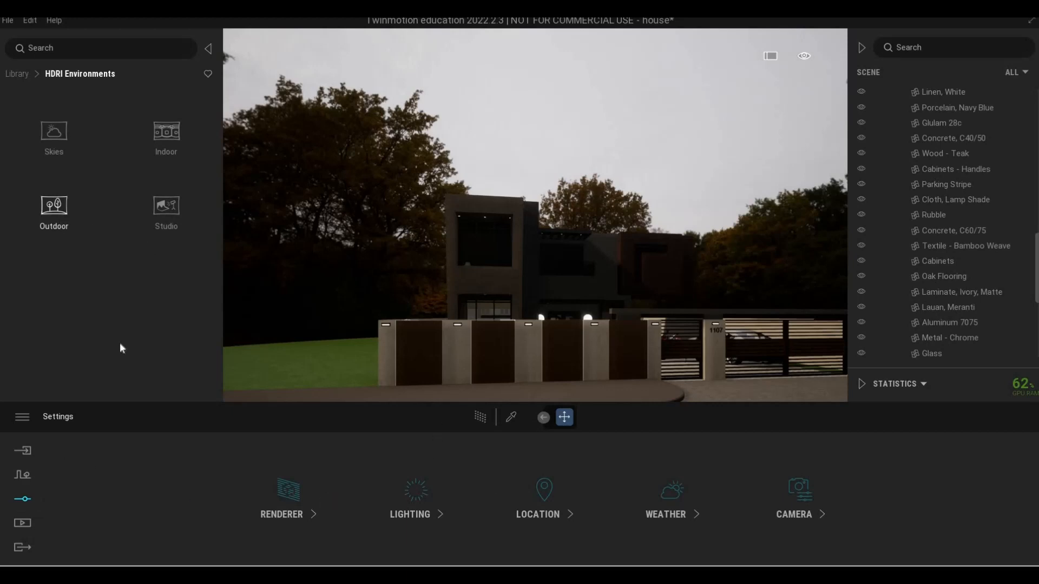
pyautogui.moveTo(156, 233)
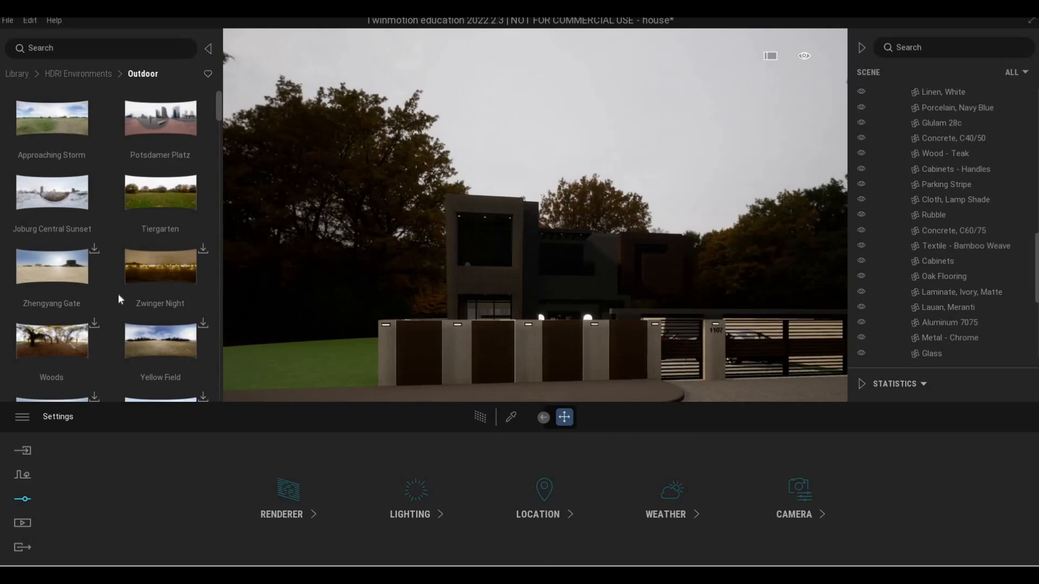
# Step: Open the detailed settings of the Backdrop HDRI environment in the lighting settings
pyautogui.moveTo(424, 285); pyautogui.dragTo(493, 322, button='right')
pyautogui.press('d')
pyautogui.press('a')
pyautogui.press('e')
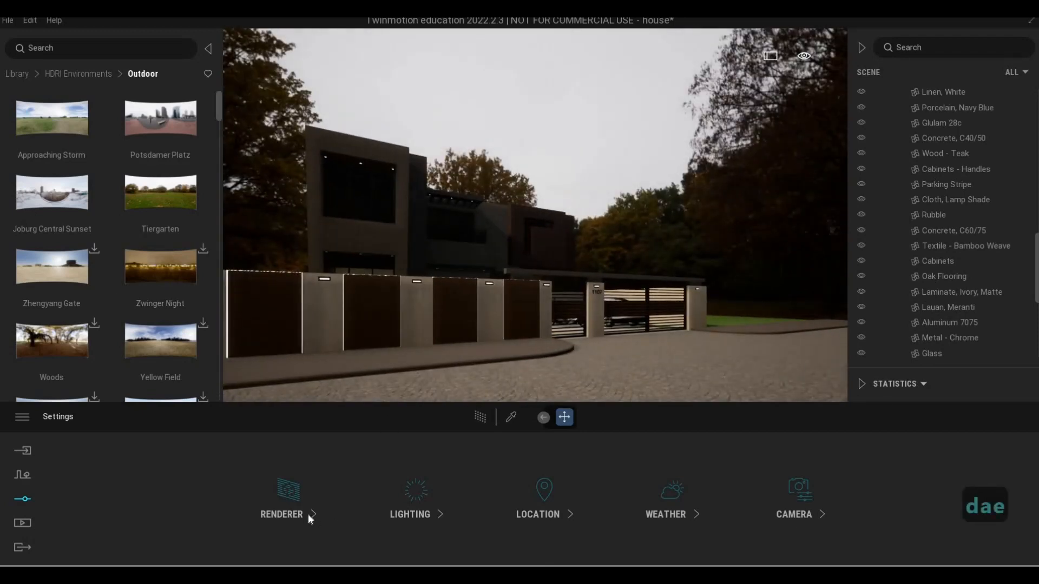
pyautogui.click(408, 513)
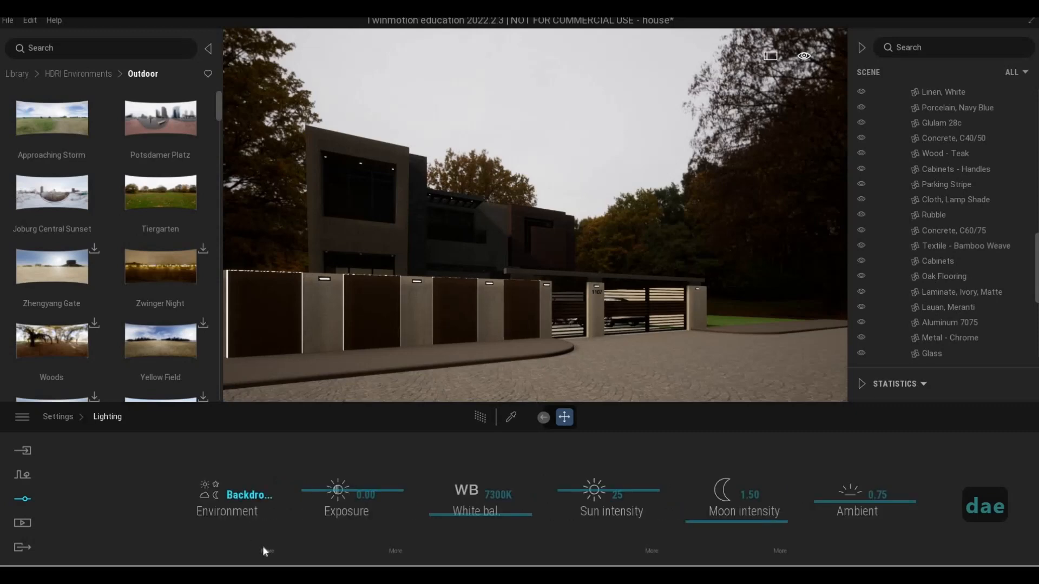
pyautogui.click(262, 549)
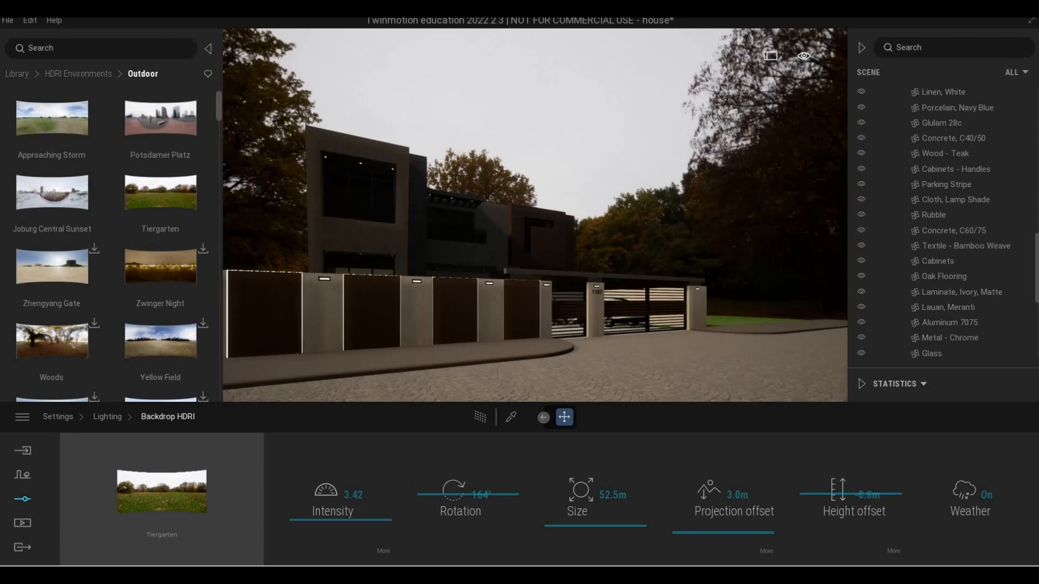
# Step: Examine the house, fence, gates and surrounding backdrop from several angles along the street
pyautogui.press('d')
pyautogui.press('w')
pyautogui.press('d')
pyautogui.press('d')
pyautogui.press('d')
pyautogui.press('w')
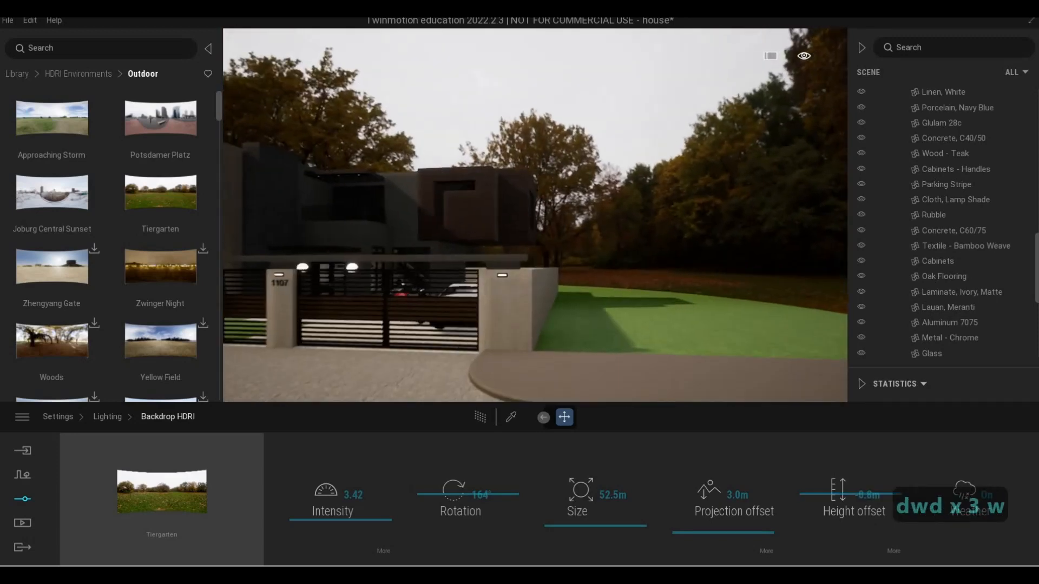
pyautogui.press('d')
pyautogui.press('a')
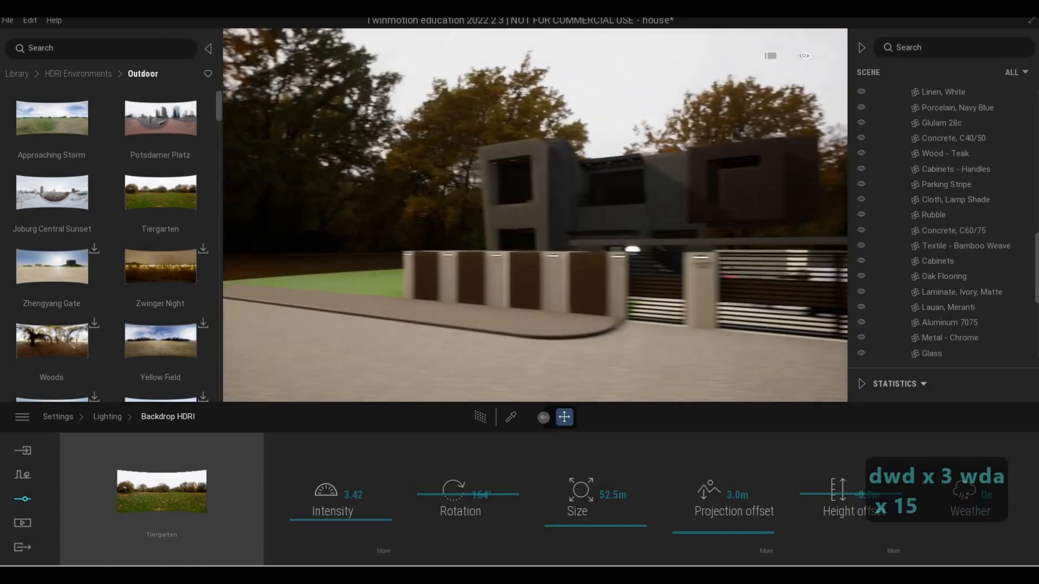
pyautogui.press('w')
pyautogui.press('a')
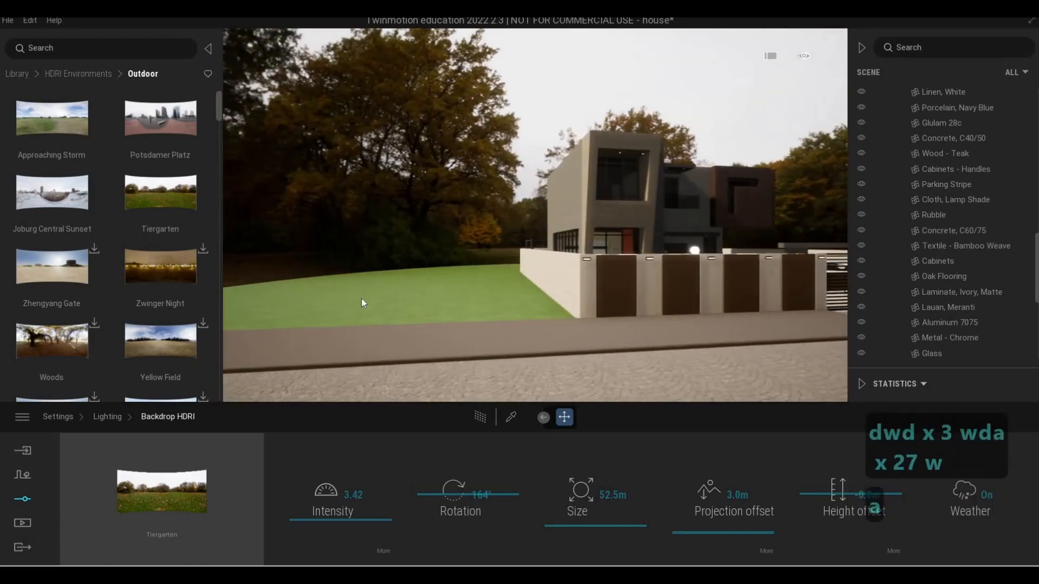
pyautogui.press('d')
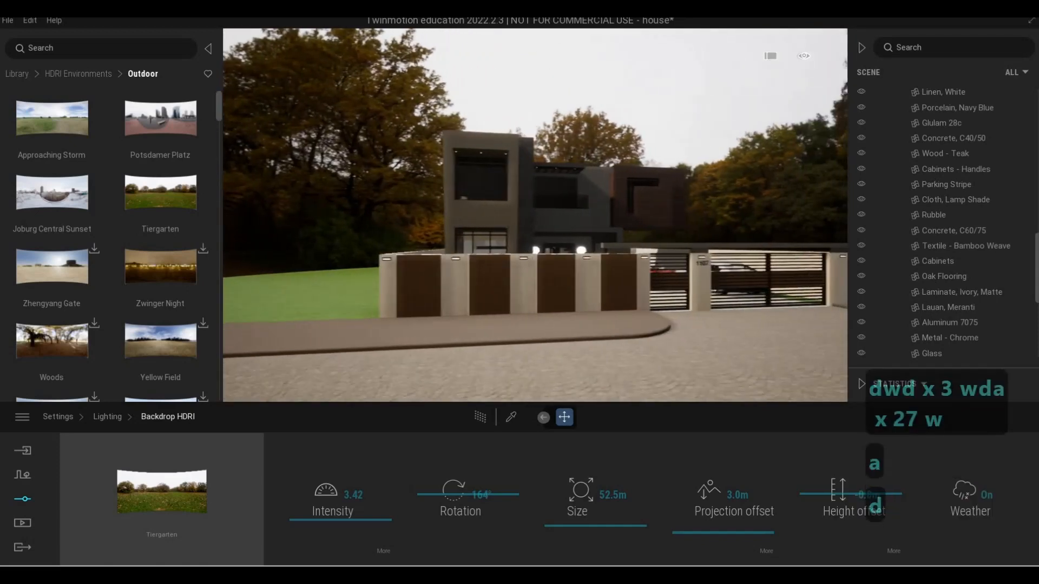
pyautogui.press('q')
pyautogui.press('w')
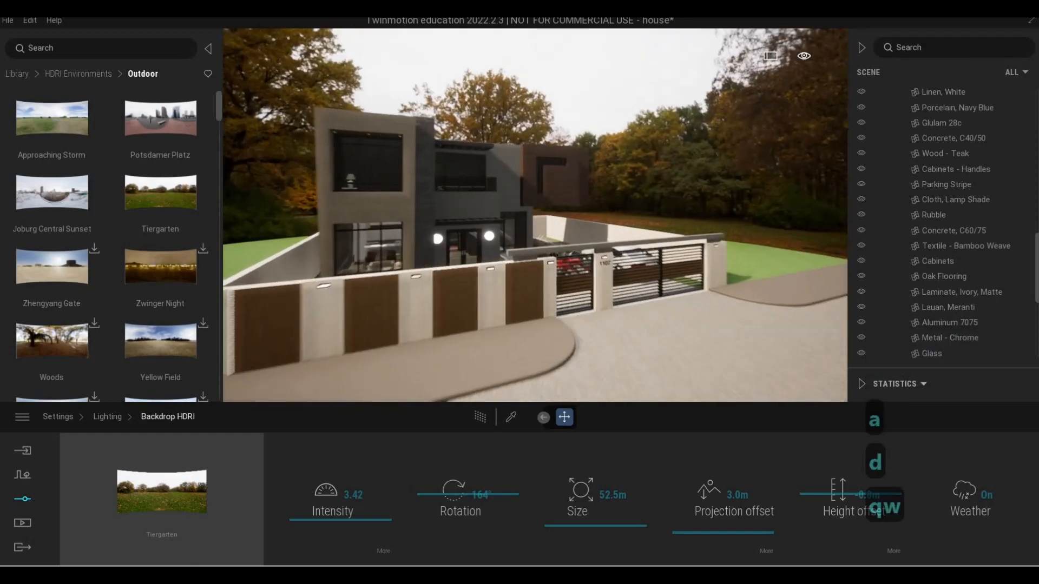
pyautogui.press('a')
pyautogui.press('e')
pyautogui.press('s')
pyautogui.press('e')
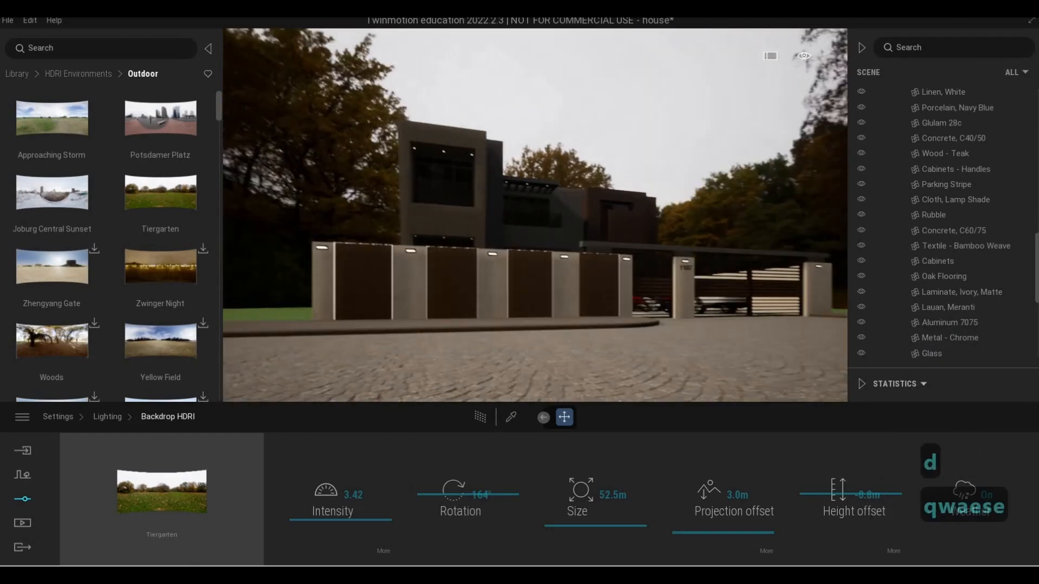
pyautogui.press('d')
pyautogui.press('w')
pyautogui.press('a')
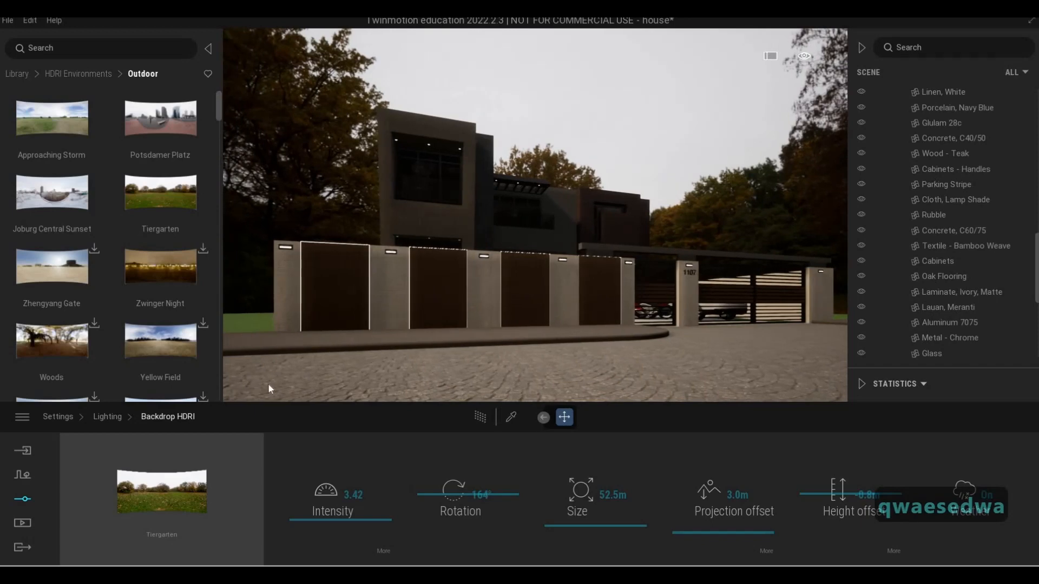
# Step: Set the backdrop HDRI intensity to 1.00 and enable the path tracer with the Low preset
pyautogui.click(480, 417)
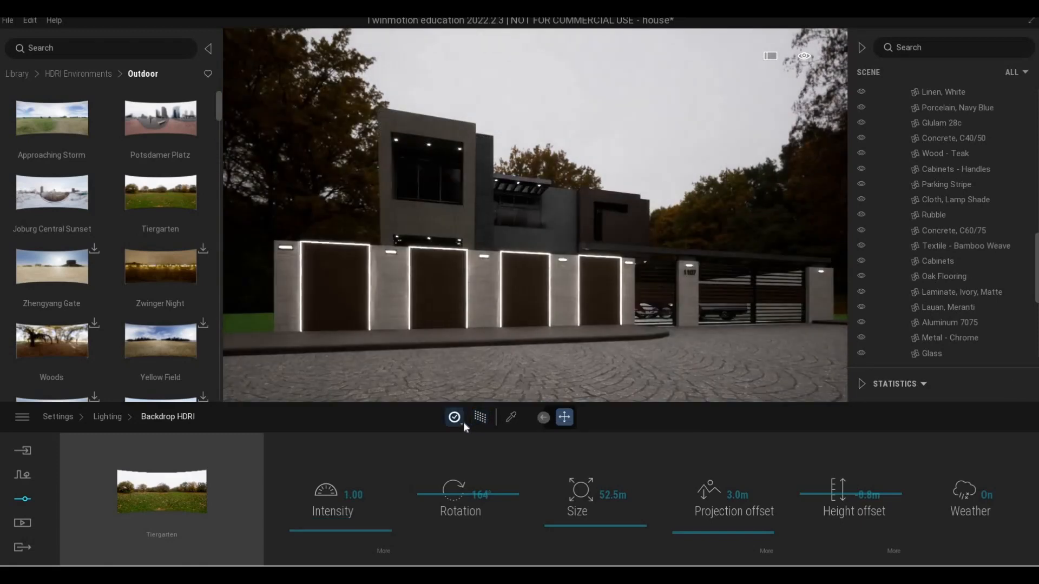
pyautogui.click(462, 424)
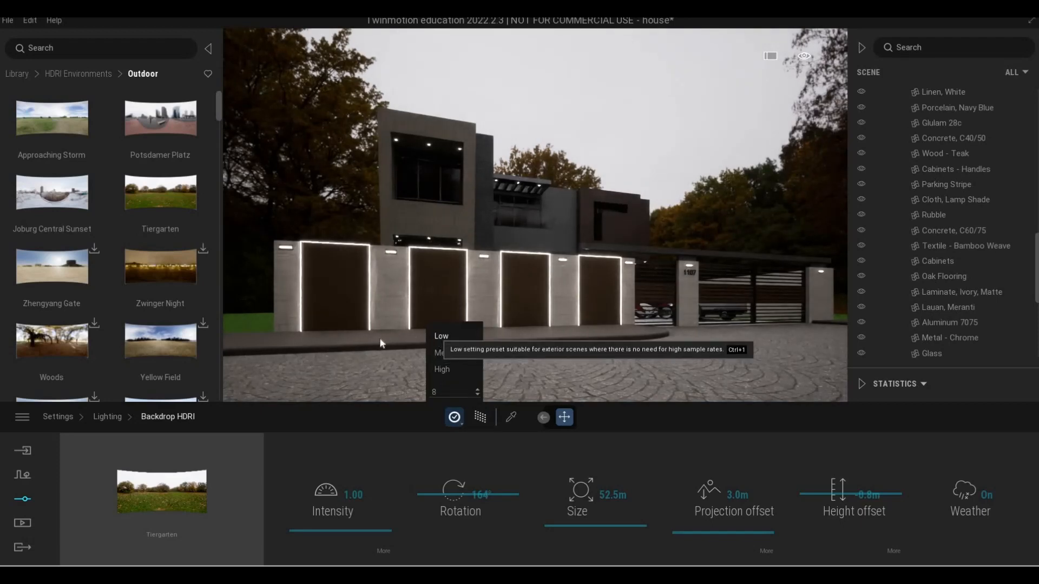
pyautogui.click(439, 337)
pyautogui.press('w')
pyautogui.press('s')
pyautogui.click(480, 417)
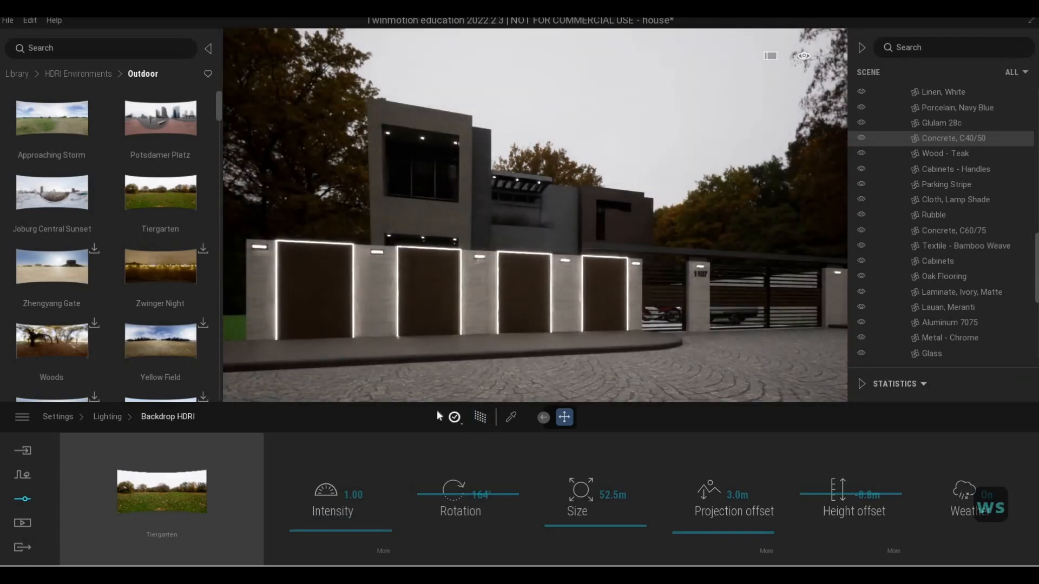
# Step: Sample the Two sided glass material from the upper window and set its color to B4B4B4
pyautogui.click(511, 416)
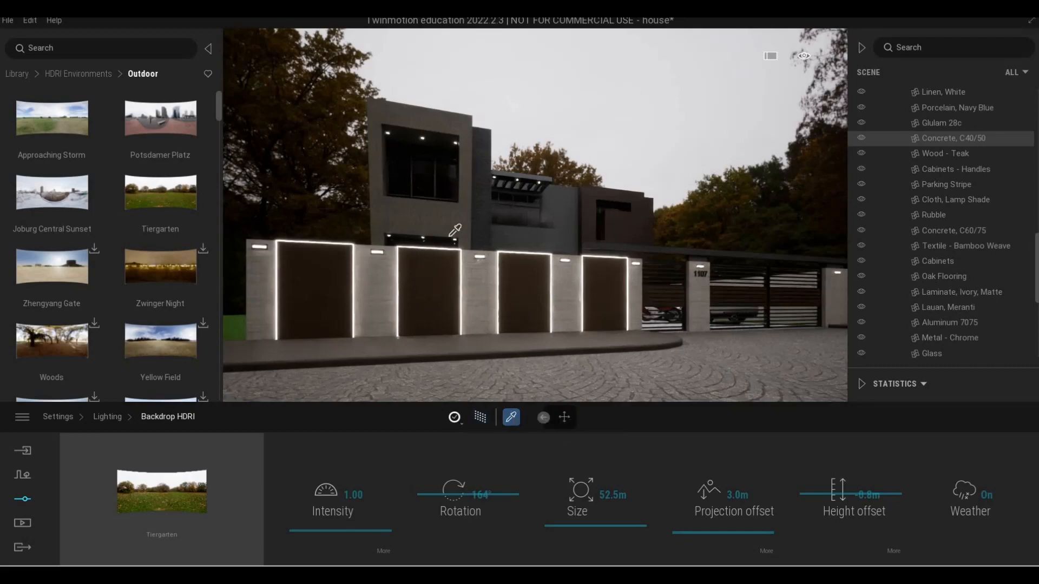
pyautogui.click(425, 182)
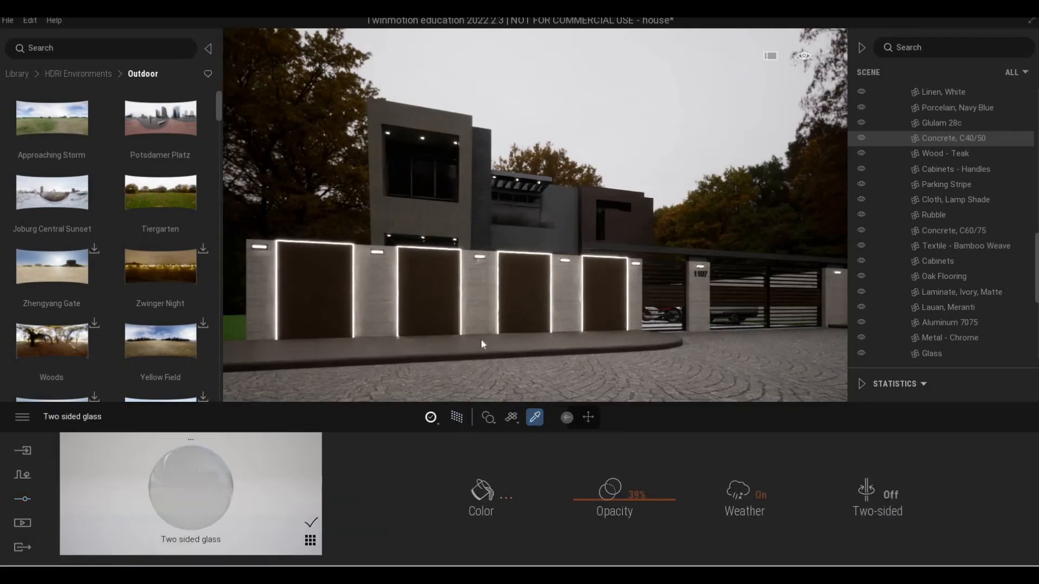
pyautogui.click(506, 277)
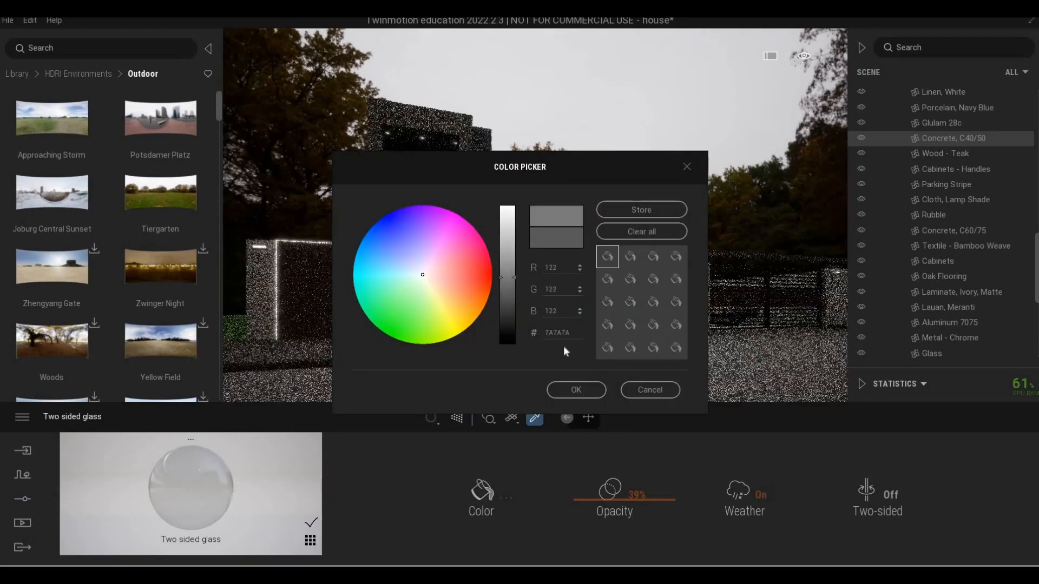
pyautogui.click(507, 262)
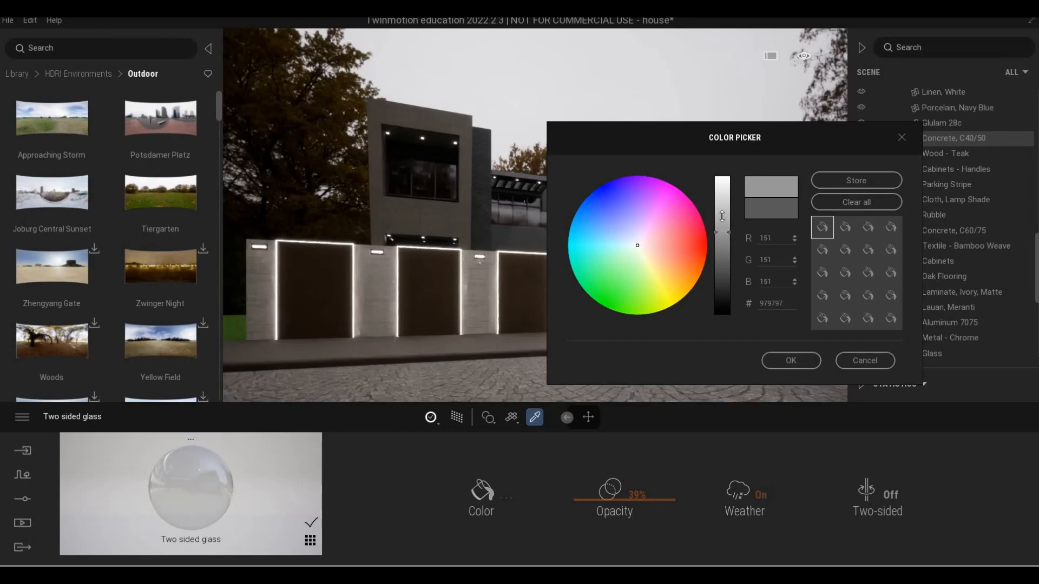
pyautogui.click(722, 217)
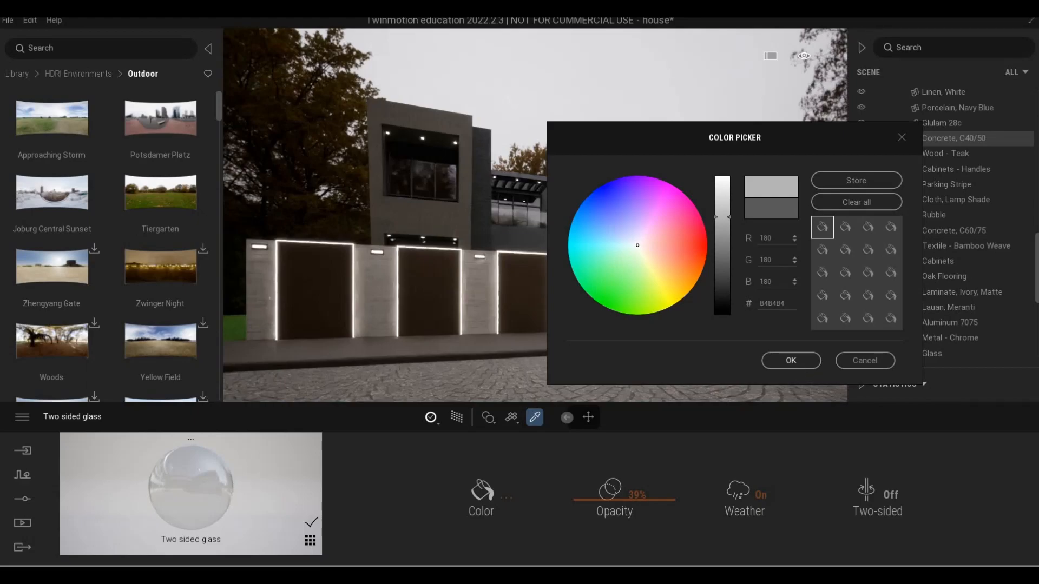
pyautogui.click(801, 357)
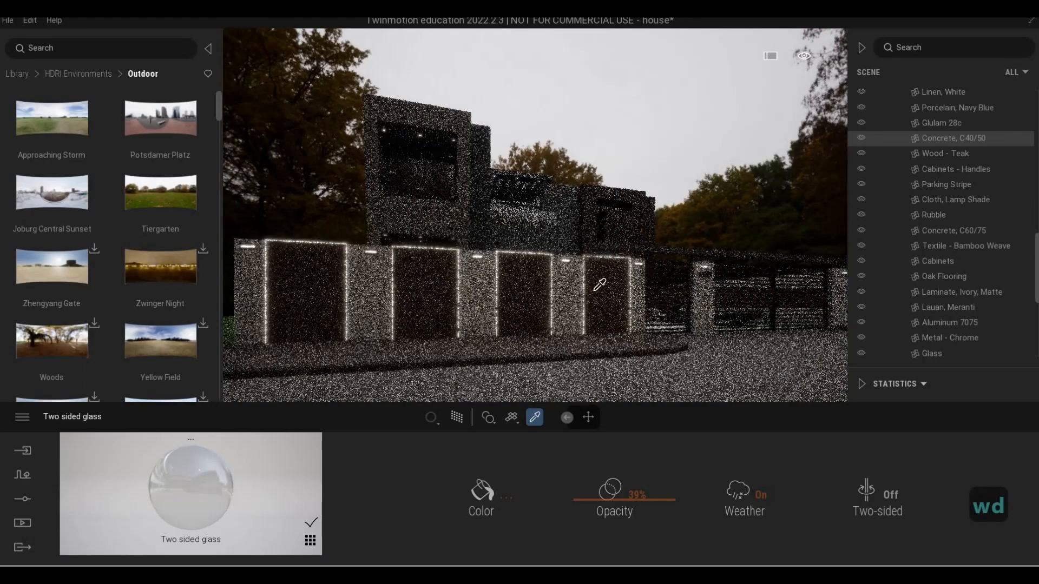
# Step: Set the Two sided glass opacity to 33% and turn off the path tracer
pyautogui.keyDown('shift'); pyautogui.moveTo(594, 291); pyautogui.dragTo(593, 283, button='middle'); pyautogui.keyUp('shift')
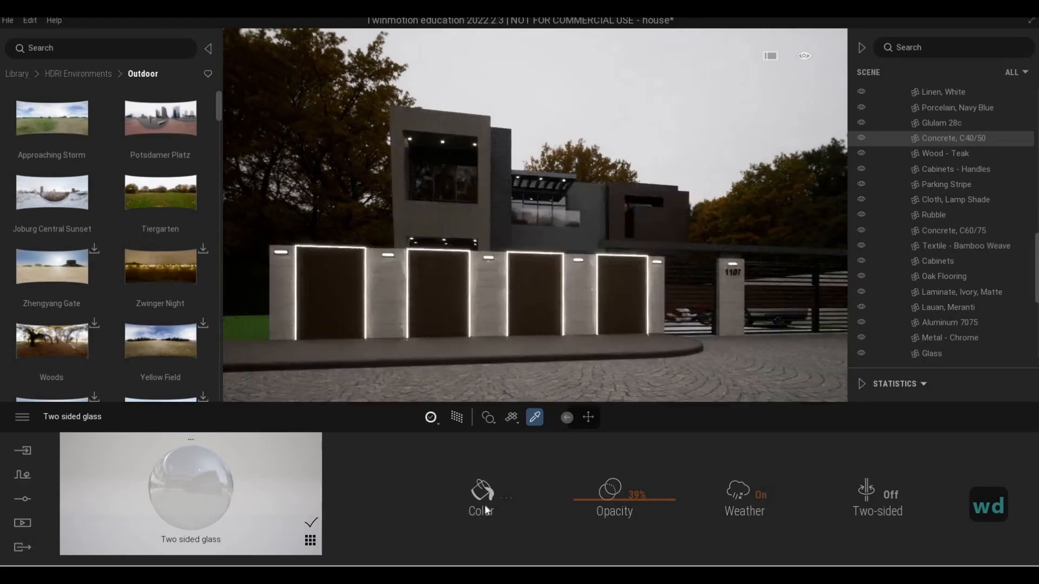
pyautogui.click(482, 491)
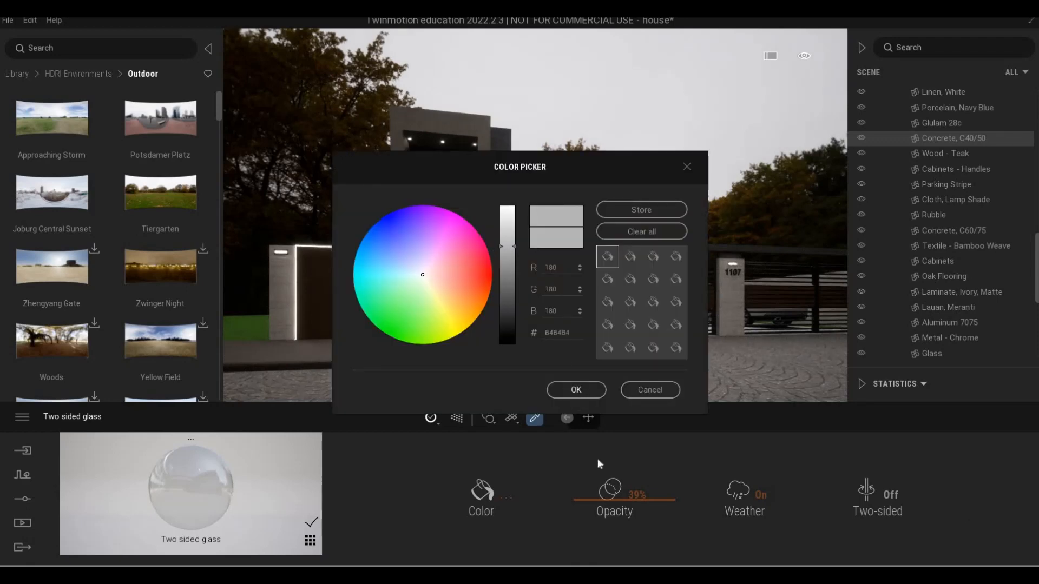
pyautogui.click(583, 390)
pyautogui.moveTo(603, 499); pyautogui.dragTo(601, 499)
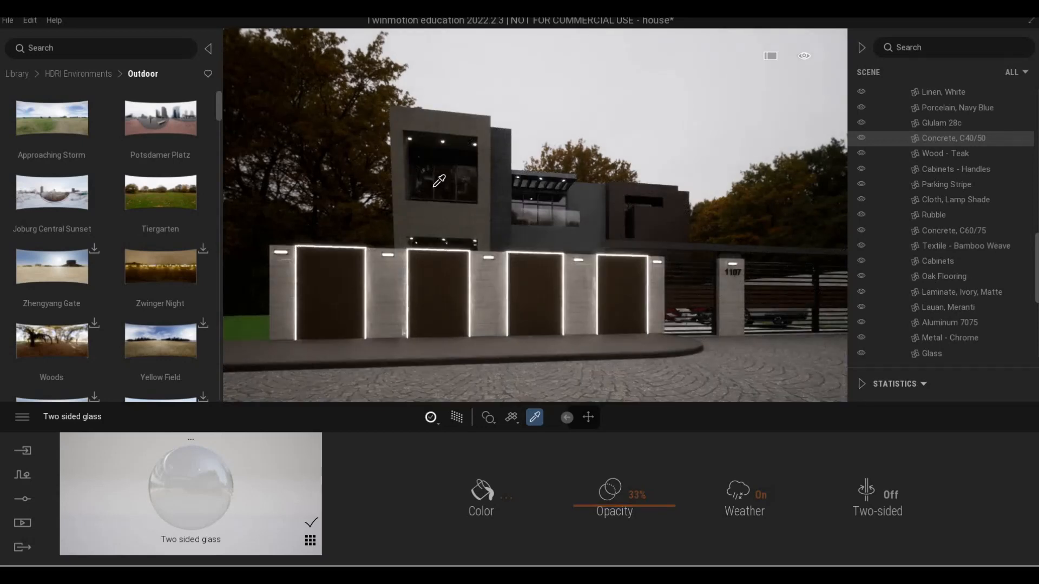
pyautogui.click(454, 417)
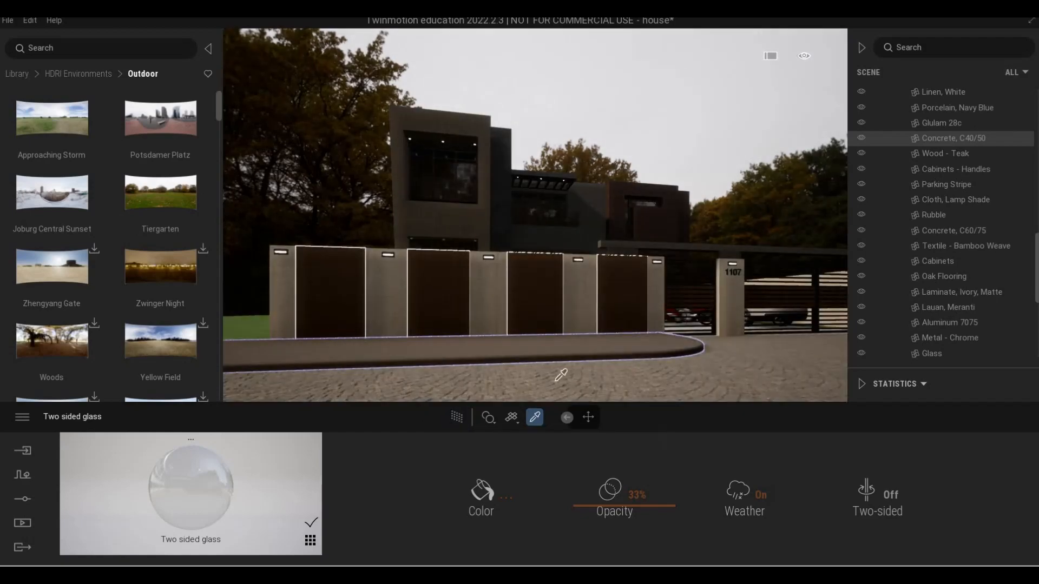
# Step: Examine the gates, front fence and lawn around the house from several angles
pyautogui.press('a')
pyautogui.press('d')
pyautogui.press('w')
pyautogui.press('q')
pyautogui.press('d')
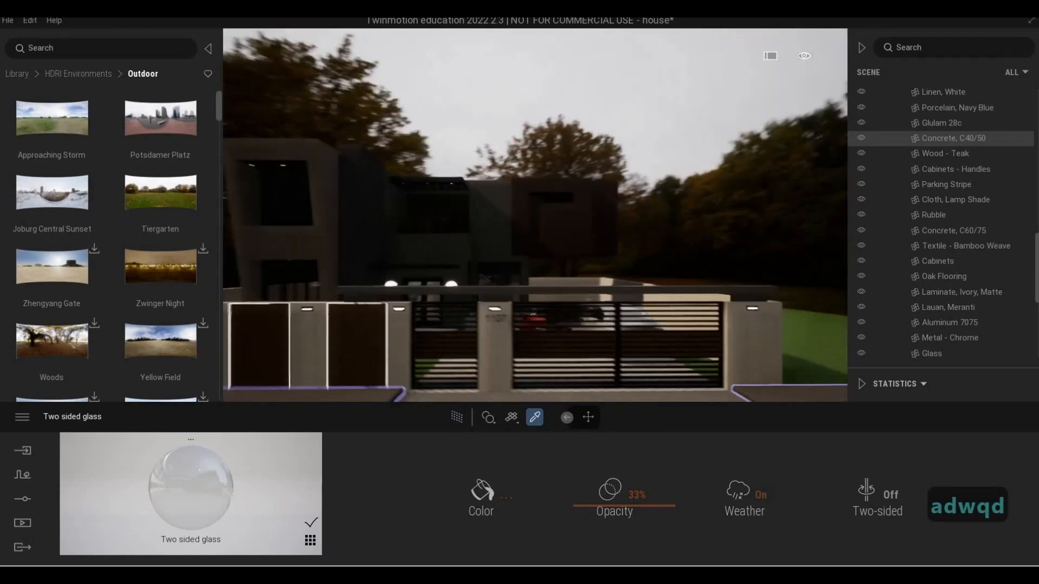
pyautogui.press('d')
pyautogui.press('d')
pyautogui.press('a')
pyautogui.press('e')
pyautogui.press('a')
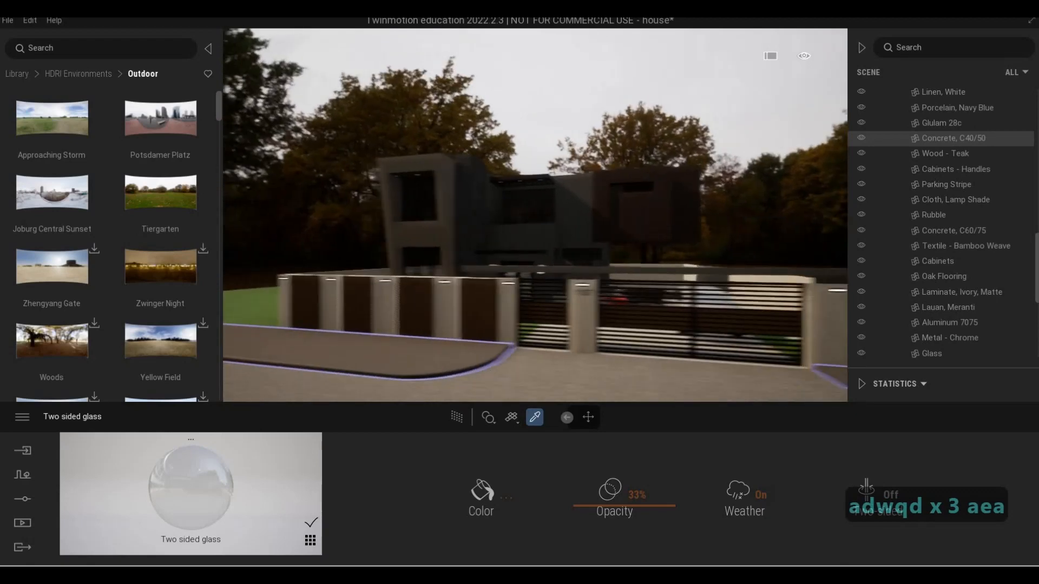
pyautogui.press('a')
pyautogui.press('q')
pyautogui.press('a')
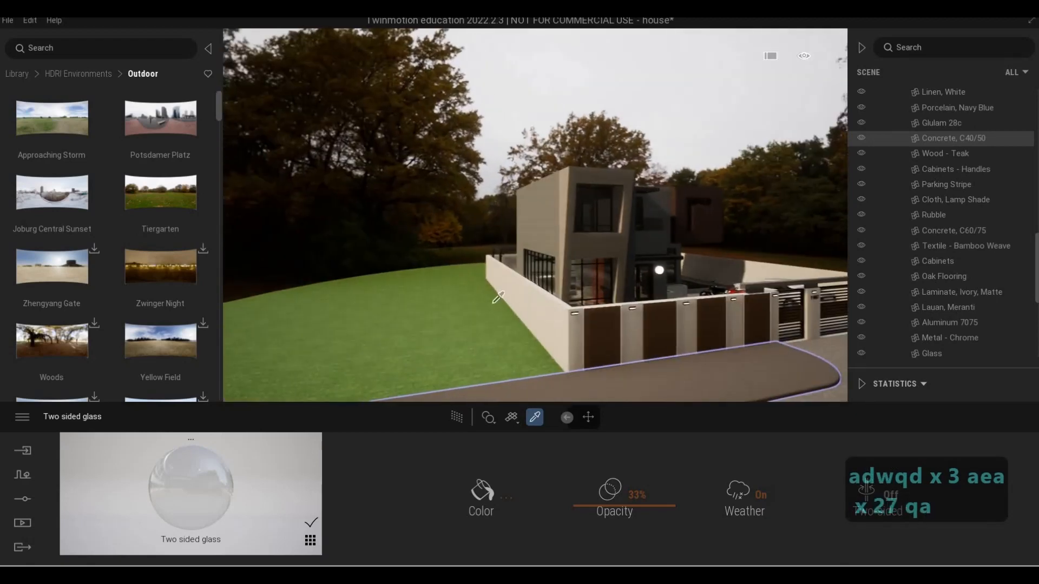
# Step: Sample the Grass material from the lawn beside the house and isolate the Grass object in the scene
pyautogui.click(437, 335)
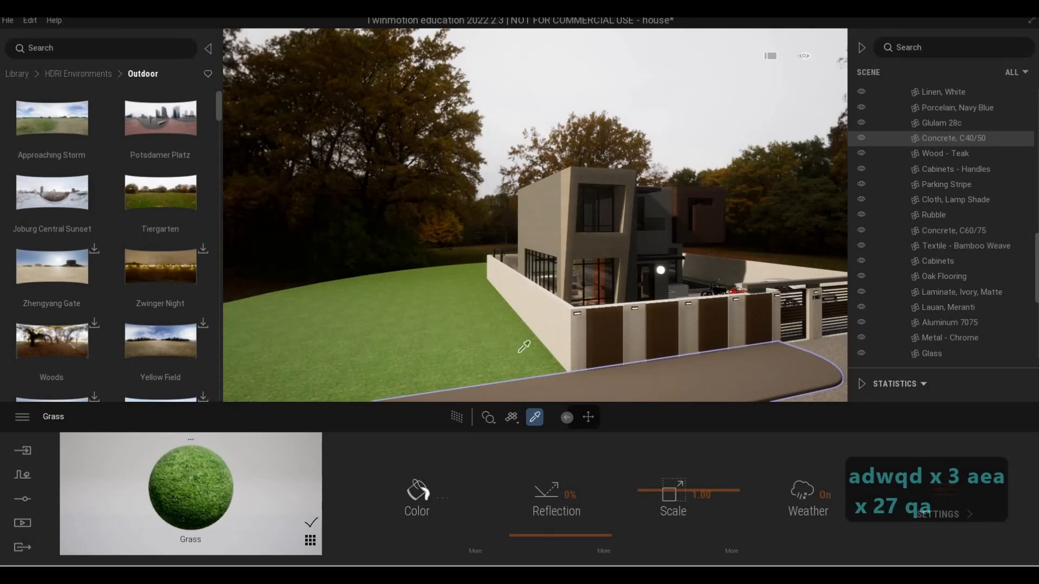
pyautogui.press('Escape')
pyautogui.press('Escape')
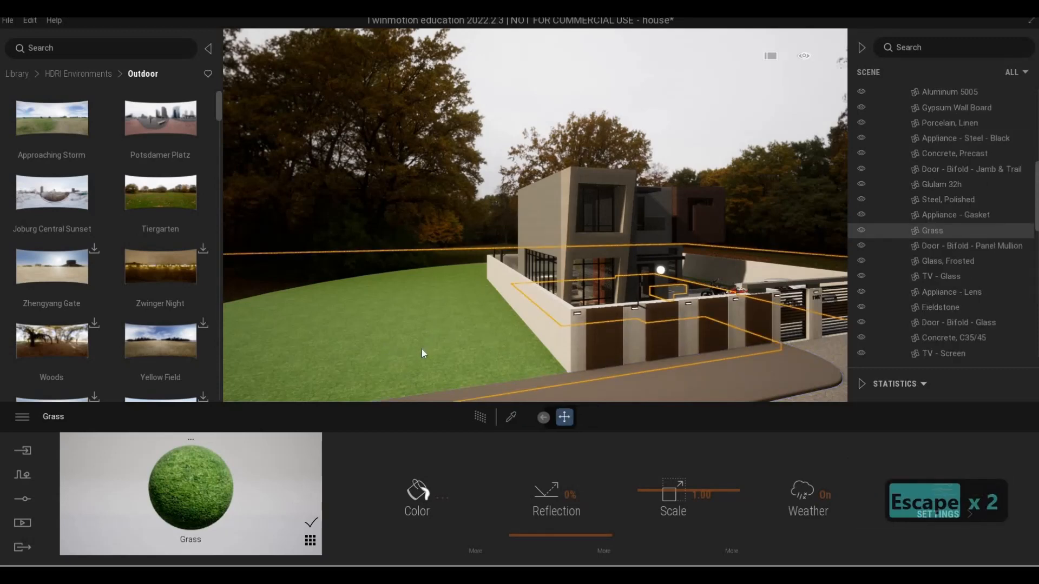
pyautogui.press('d')
pyautogui.press('w')
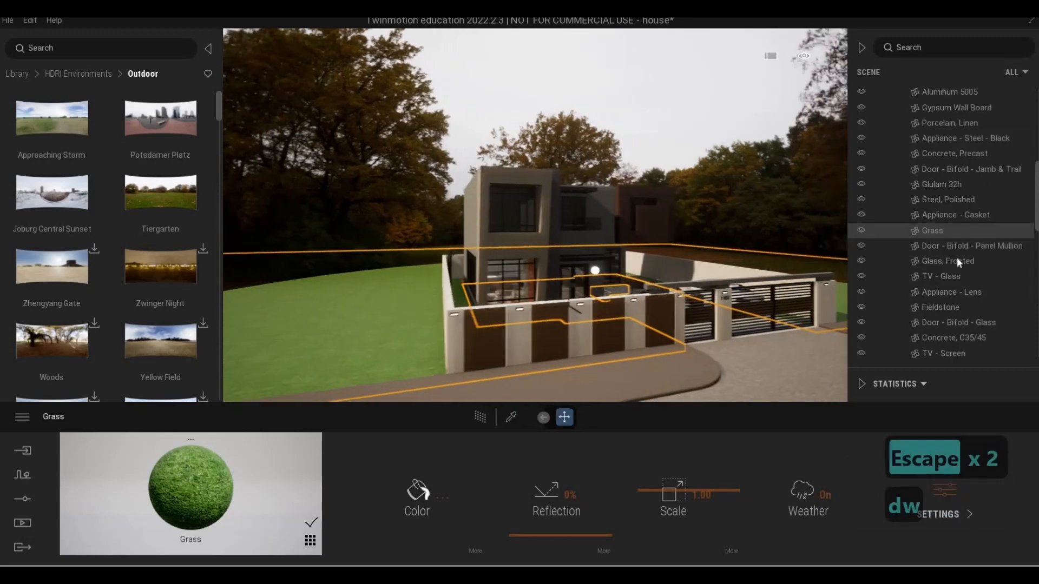
pyautogui.rightClick(940, 231)
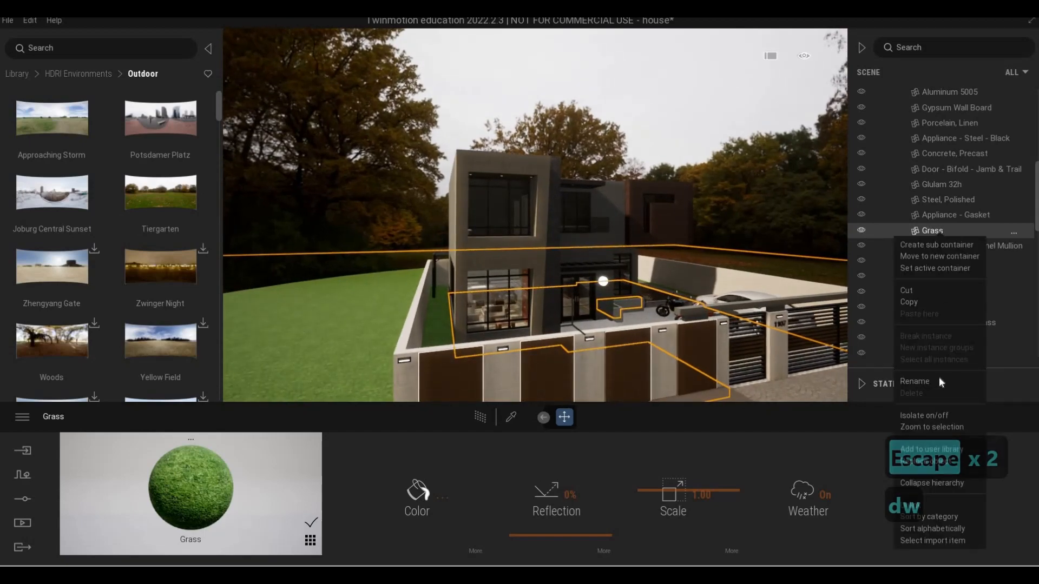
pyautogui.click(933, 417)
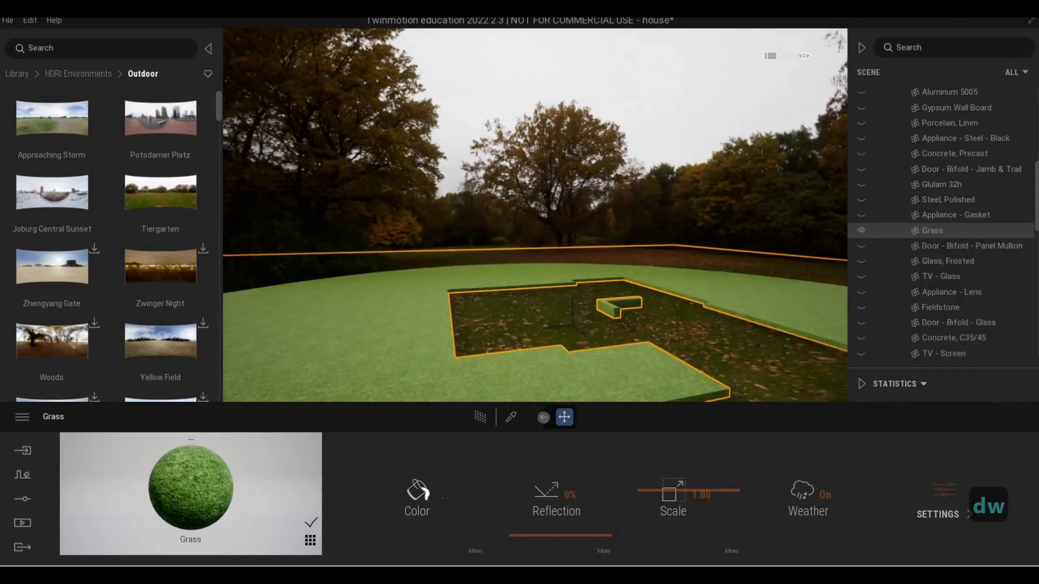
# Step: Examine the isolated grass surfaces and where they meet the edge of the HDRI backdrop from several angles
pyautogui.press('s')
pyautogui.press('d')
pyautogui.press('w')
pyautogui.press('q')
pyautogui.press('d')
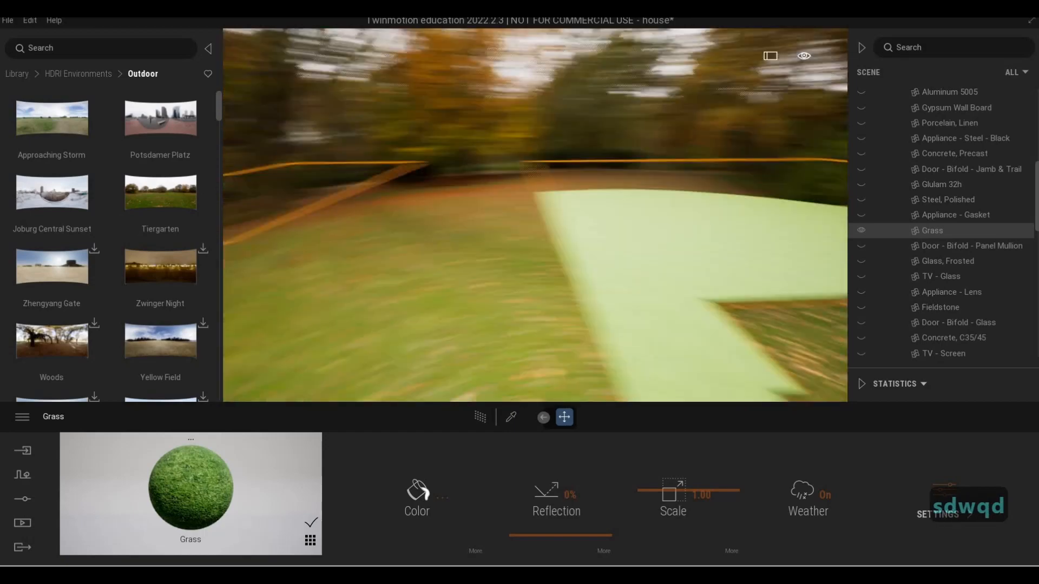
pyautogui.press('a')
pyautogui.press('a')
pyautogui.press('a')
pyautogui.press('a')
pyautogui.press('a')
pyautogui.press('w')
pyautogui.press('s')
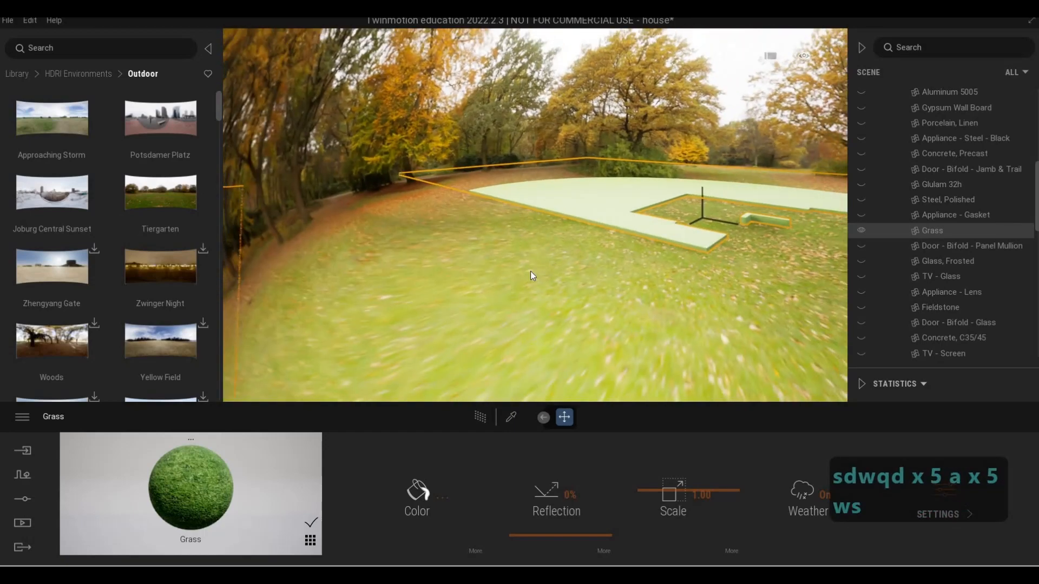
pyautogui.press('a')
pyautogui.press('w')
pyautogui.press('s')
pyautogui.press('d')
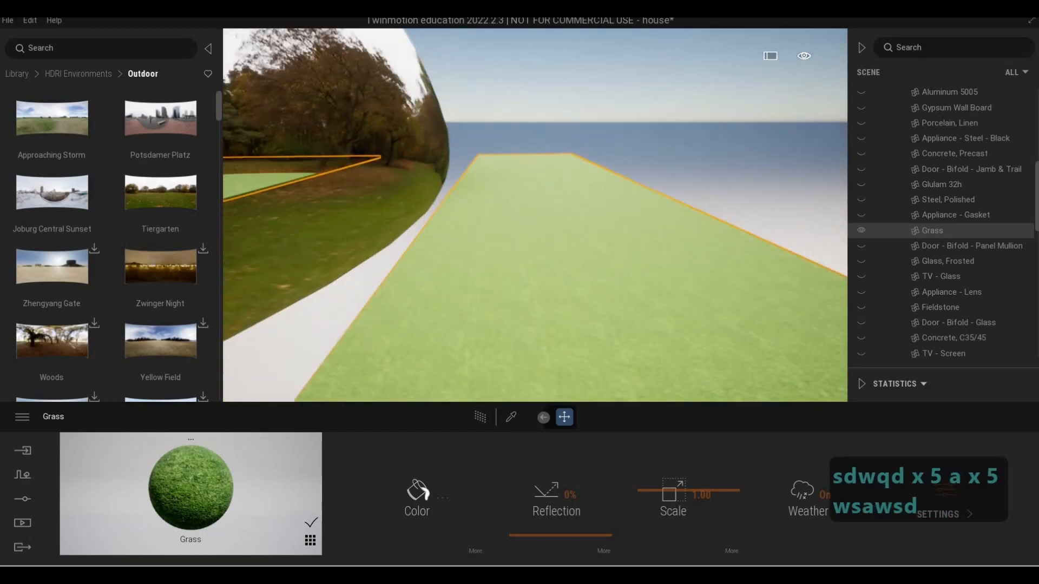
pyautogui.press('a')
pyautogui.press('a')
pyautogui.press('d')
pyautogui.press('d')
pyautogui.press('s')
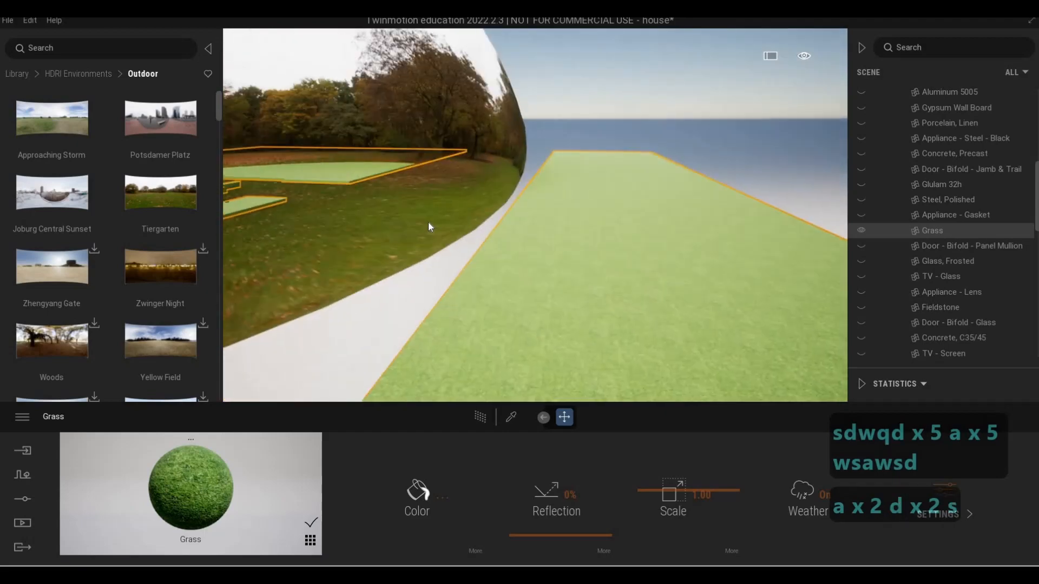
pyautogui.press('a')
pyautogui.press('w')
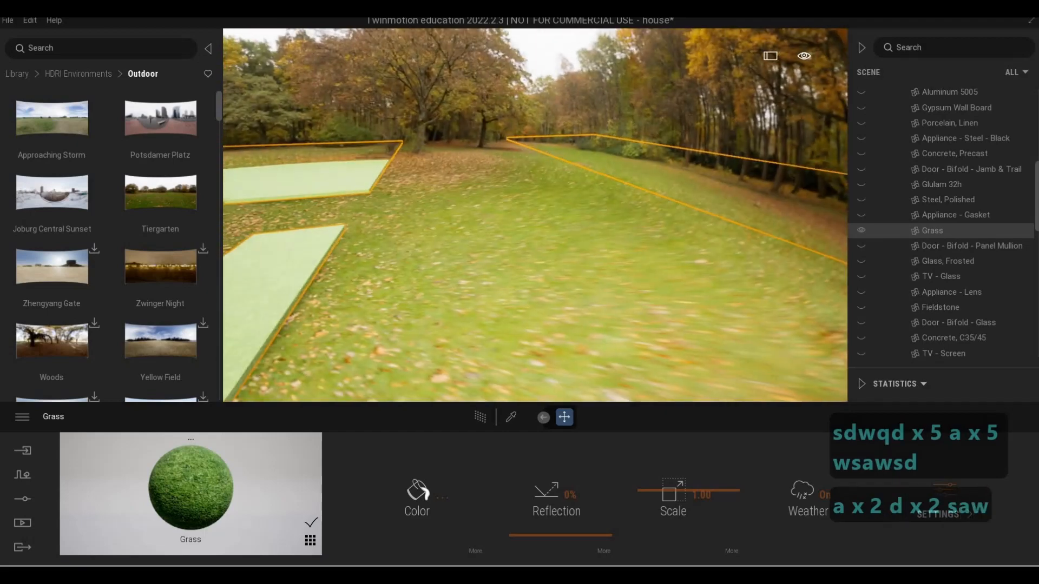
pyautogui.press('d')
pyautogui.press('d')
pyautogui.press('a')
pyautogui.press('w')
pyautogui.press('d')
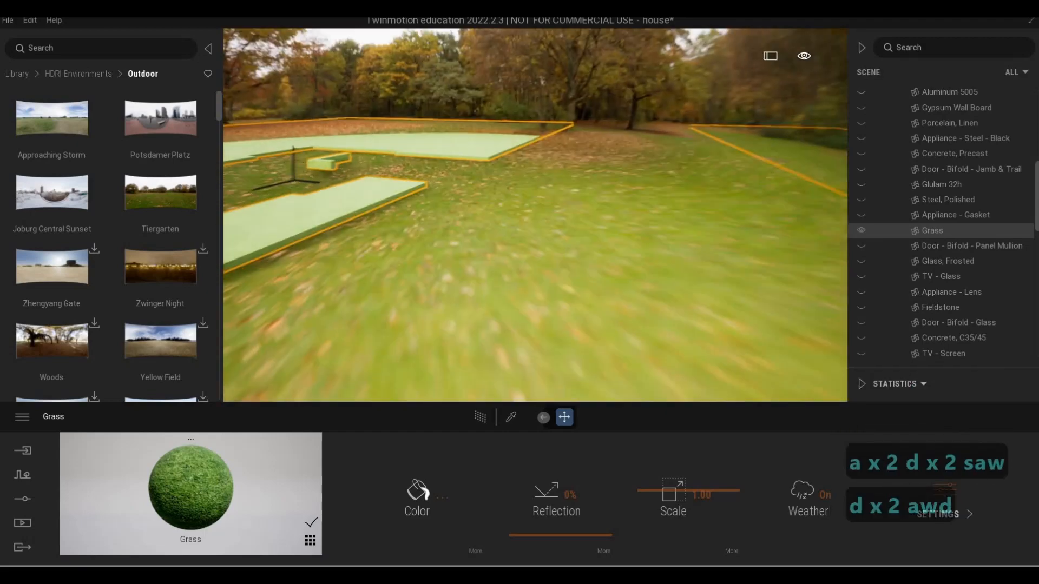
pyautogui.press('d')
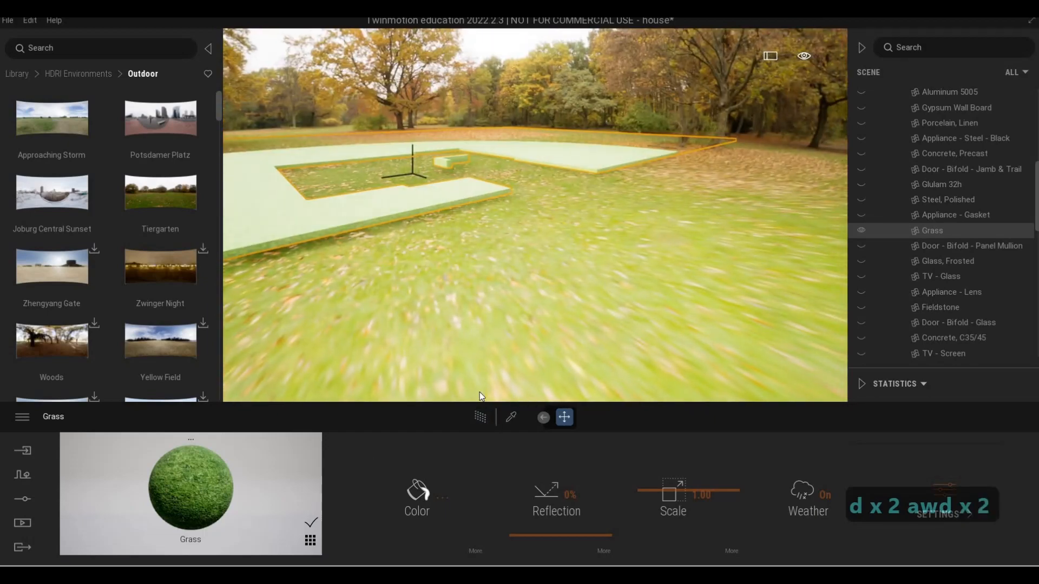
# Step: Enlarge the backdrop HDRI to a size of 103.9 m in the lighting settings
pyautogui.press('r')
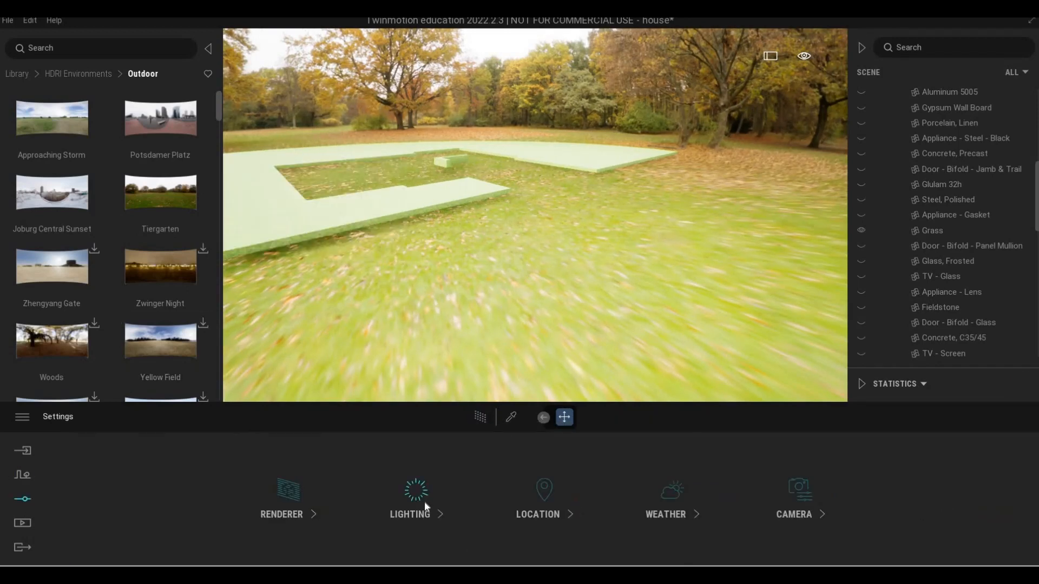
pyautogui.click(424, 501)
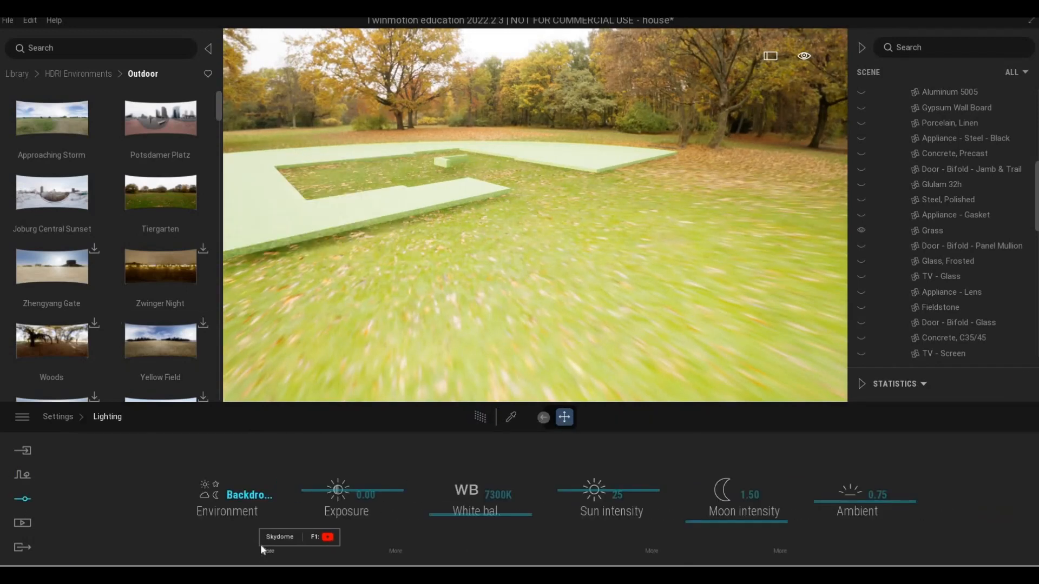
pyautogui.click(261, 544)
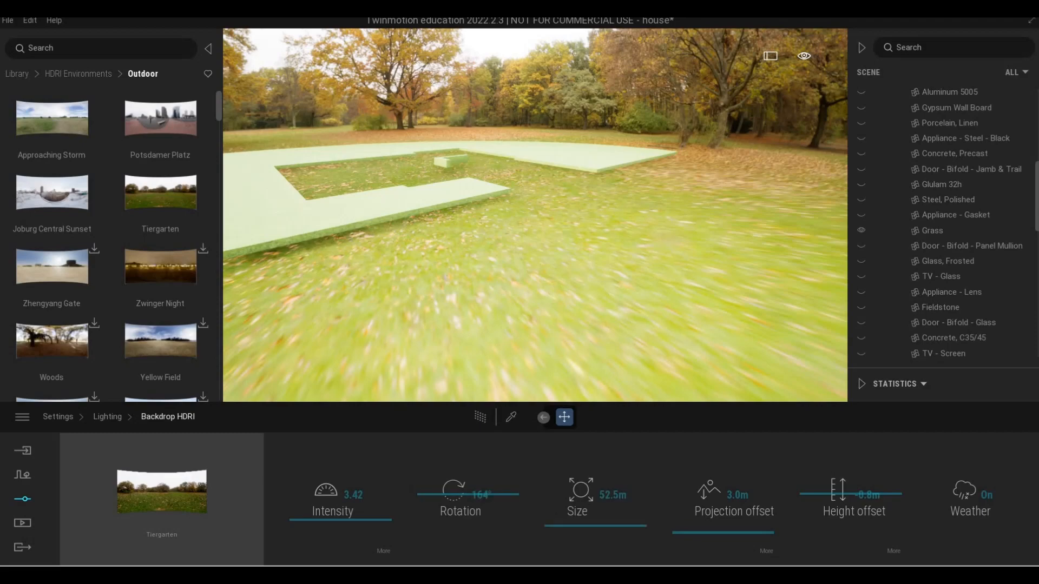
pyautogui.press('s')
pyautogui.press('a')
pyautogui.press('s')
pyautogui.press('a')
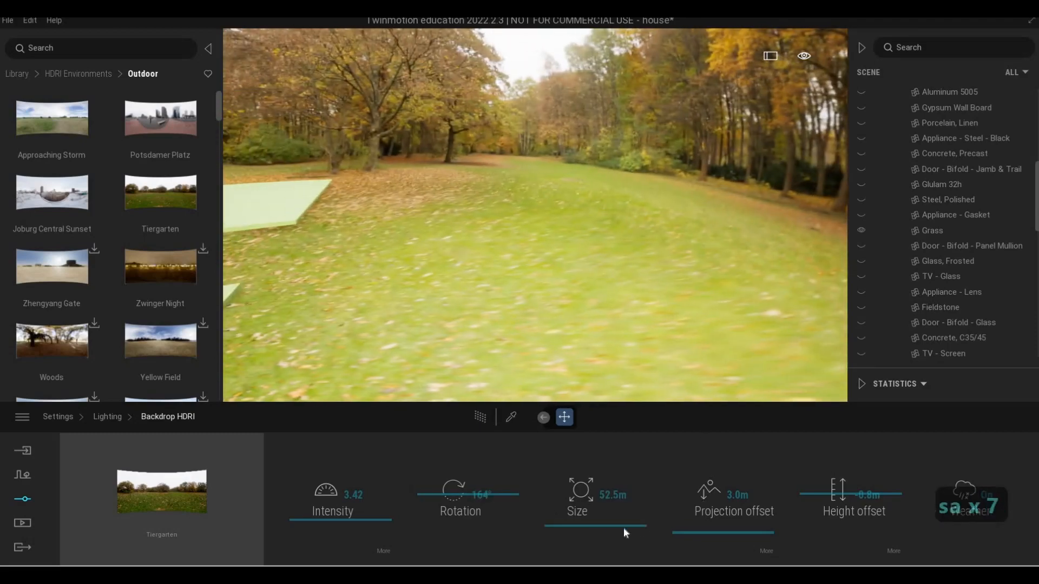
pyautogui.moveTo(564, 525); pyautogui.dragTo(574, 300)
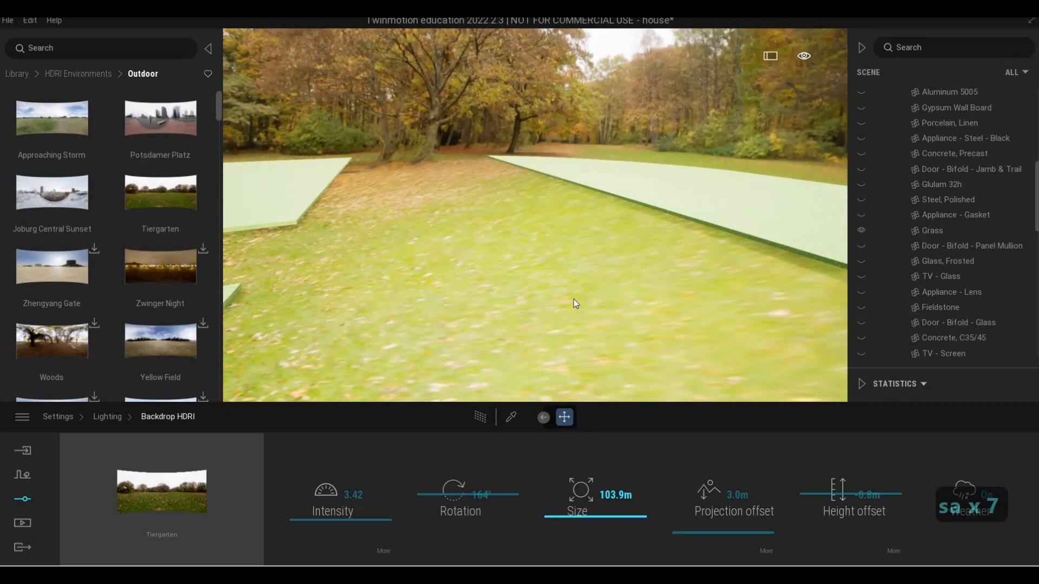
# Step: Set the backdrop HDRI height offset to -1.0 m
pyautogui.press('d')
pyautogui.press('d')
pyautogui.press('d')
pyautogui.press('d')
pyautogui.press('d')
pyautogui.press('d')
pyautogui.press('d')
pyautogui.press('d')
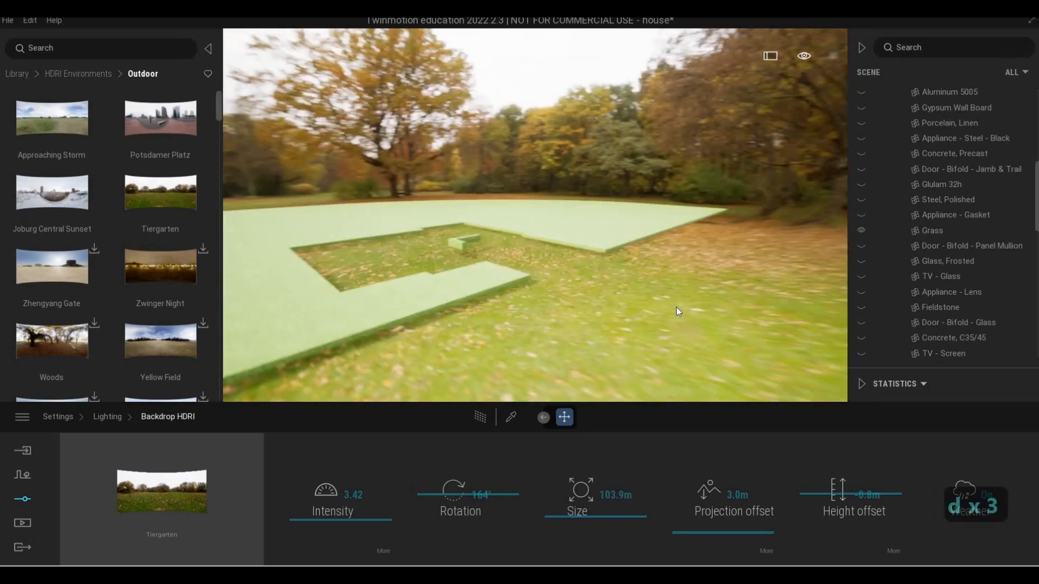
pyautogui.press('a')
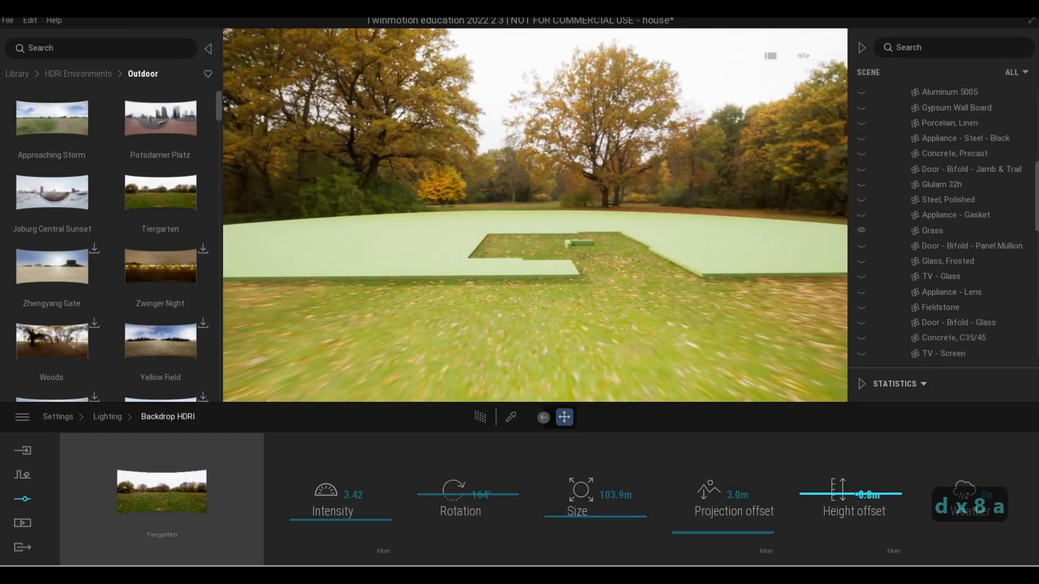
pyautogui.moveTo(836, 497)
pyautogui.mouseDown()
pyautogui.moveTo(836, 510)
pyautogui.moveTo(836, 479)
pyautogui.mouseUp()
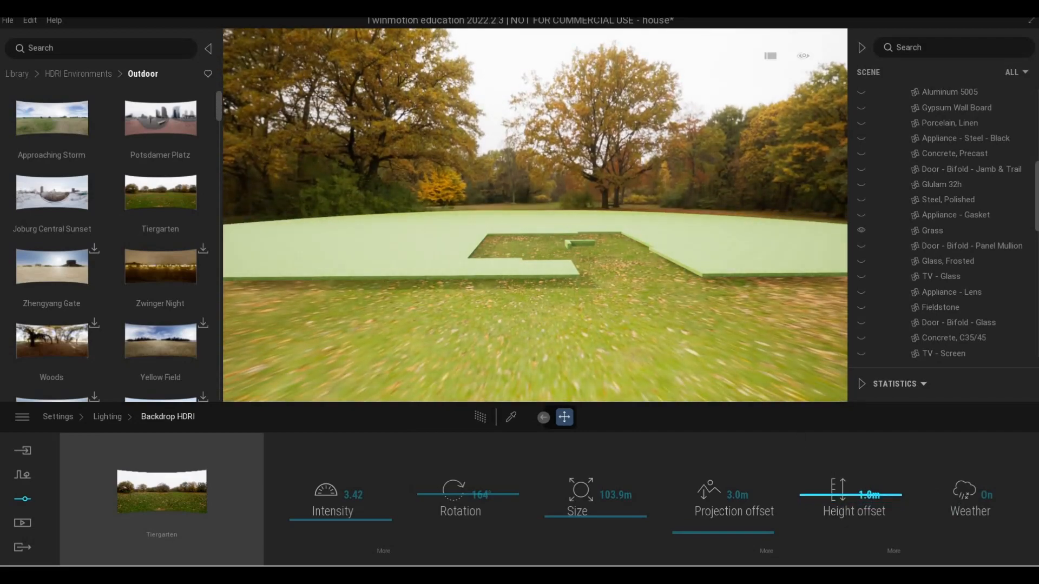
# Step: Inspect how the grass surfaces sit against the enlarged backdrop ground and trees from different viewpoints
pyautogui.press('a')
pyautogui.press('a')
pyautogui.press('a')
pyautogui.press('a')
pyautogui.press('a')
pyautogui.press('a')
pyautogui.press('a')
pyautogui.press('a')
pyautogui.press('a')
pyautogui.press('a')
pyautogui.press('a')
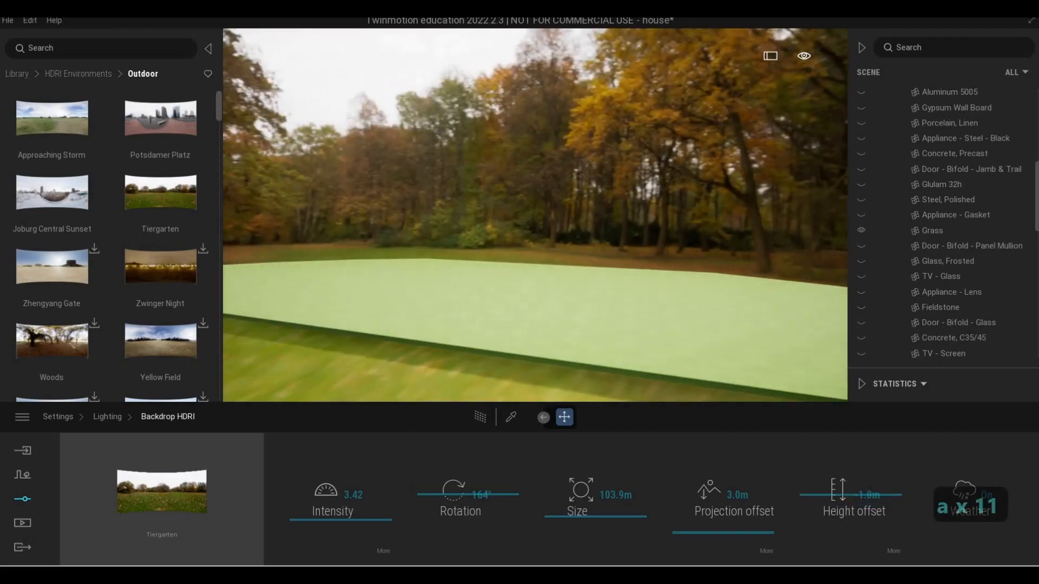
pyautogui.press('d')
pyautogui.press('d')
pyautogui.press('d')
pyautogui.press('d')
pyautogui.press('d')
pyautogui.press('w')
pyautogui.press('q')
pyautogui.press('w')
pyautogui.press('d')
pyautogui.press('w')
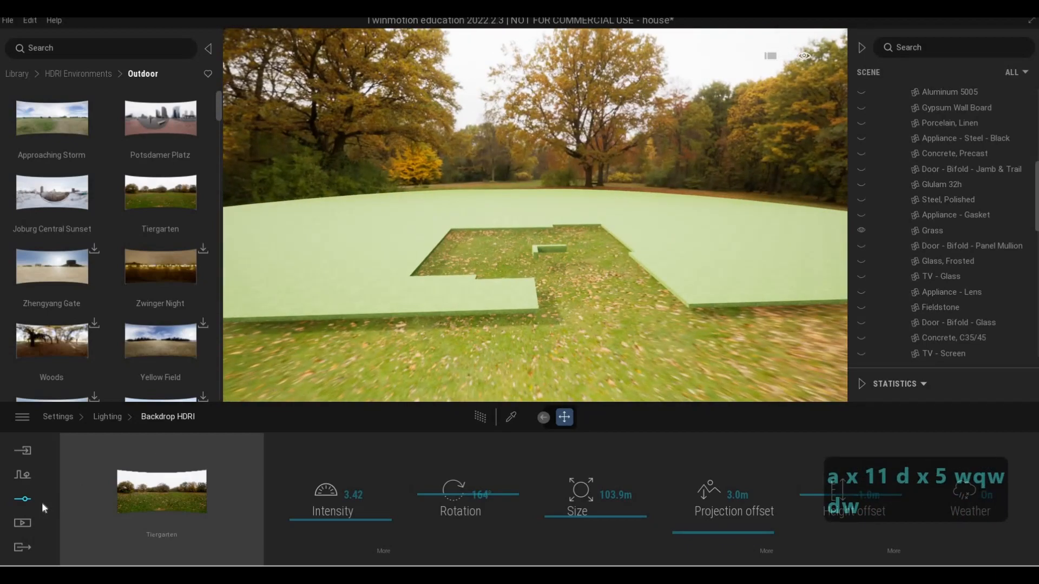
# Step: Add Long grass 01, Long grass 04 and Wild Grass 01 from Grass and flowers to the vegetation paint palette
pyautogui.click(22, 477)
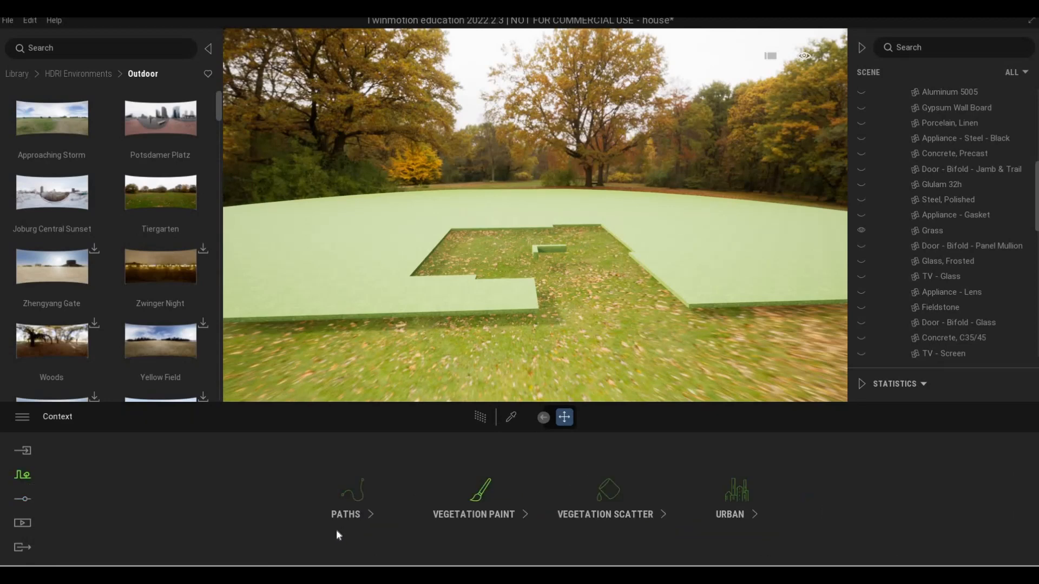
pyautogui.click(459, 510)
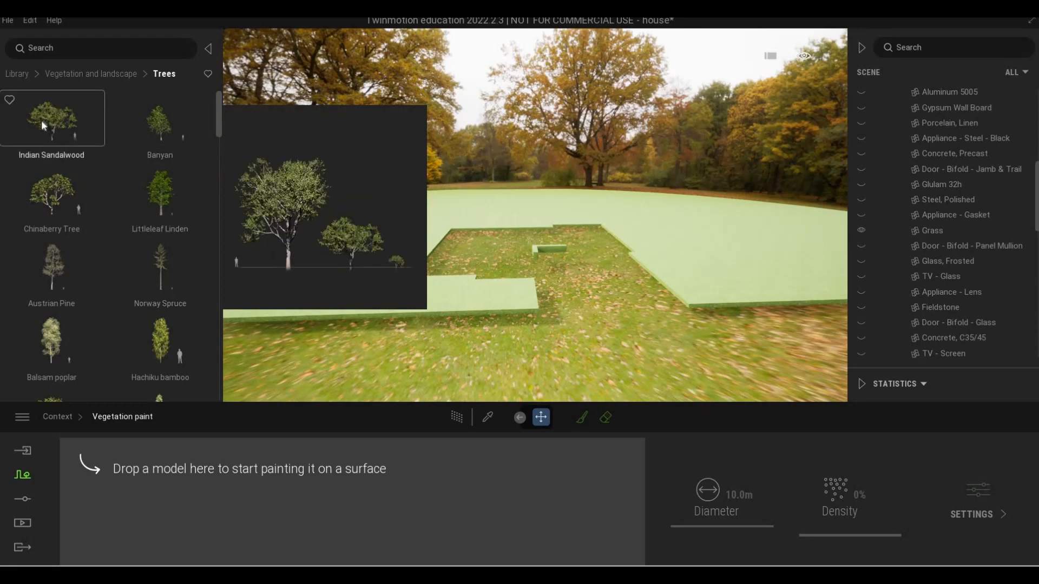
pyautogui.click(72, 76)
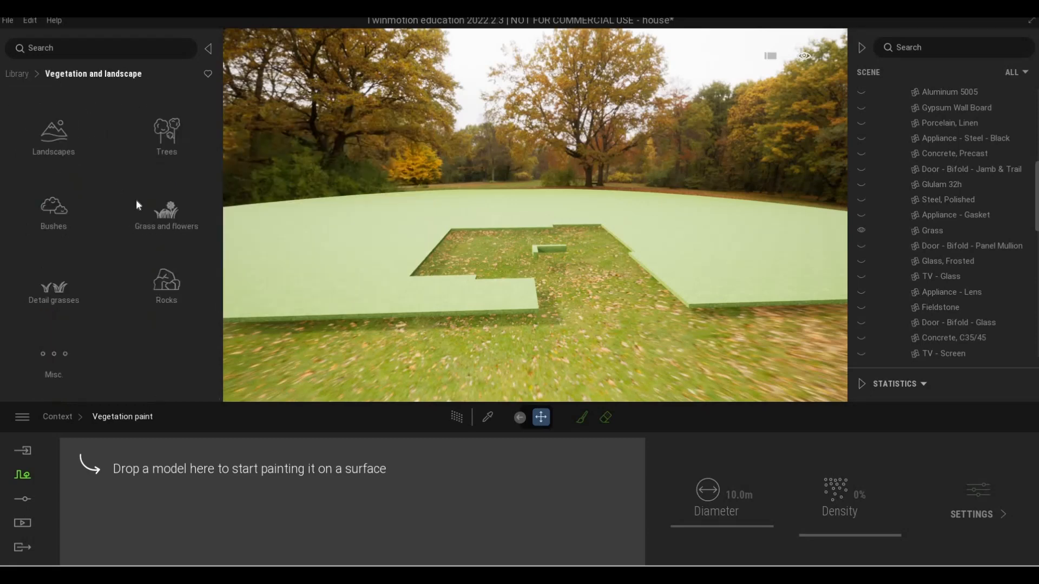
pyautogui.click(165, 219)
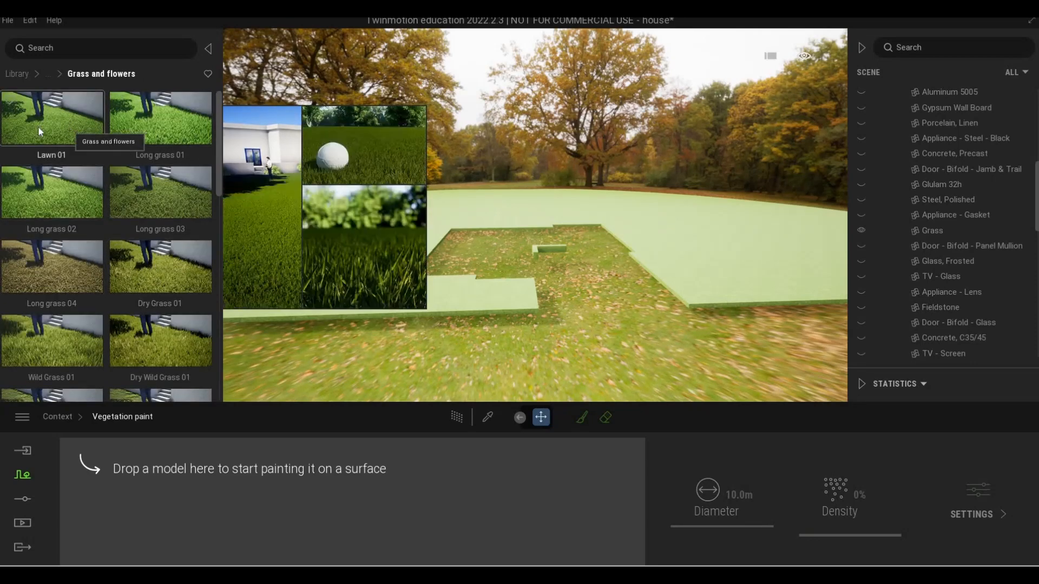
pyautogui.moveTo(142, 122)
pyautogui.mouseDown()
pyautogui.moveTo(180, 468)
pyautogui.moveTo(164, 486)
pyautogui.mouseUp()
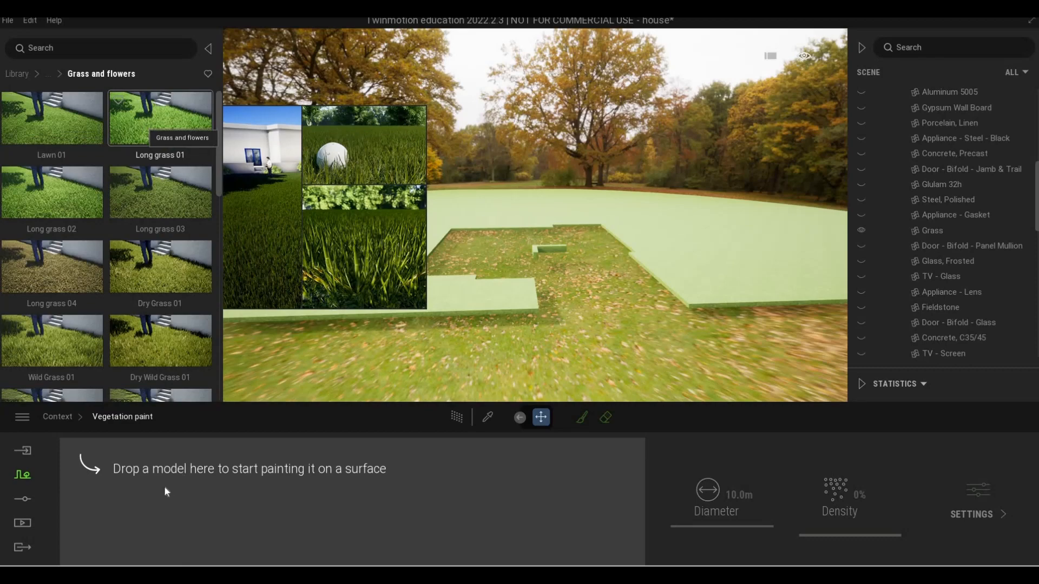
pyautogui.moveTo(50, 234)
pyautogui.mouseDown()
pyautogui.moveTo(224, 423)
pyautogui.moveTo(233, 480)
pyautogui.mouseUp()
pyautogui.moveTo(49, 261); pyautogui.dragTo(314, 493)
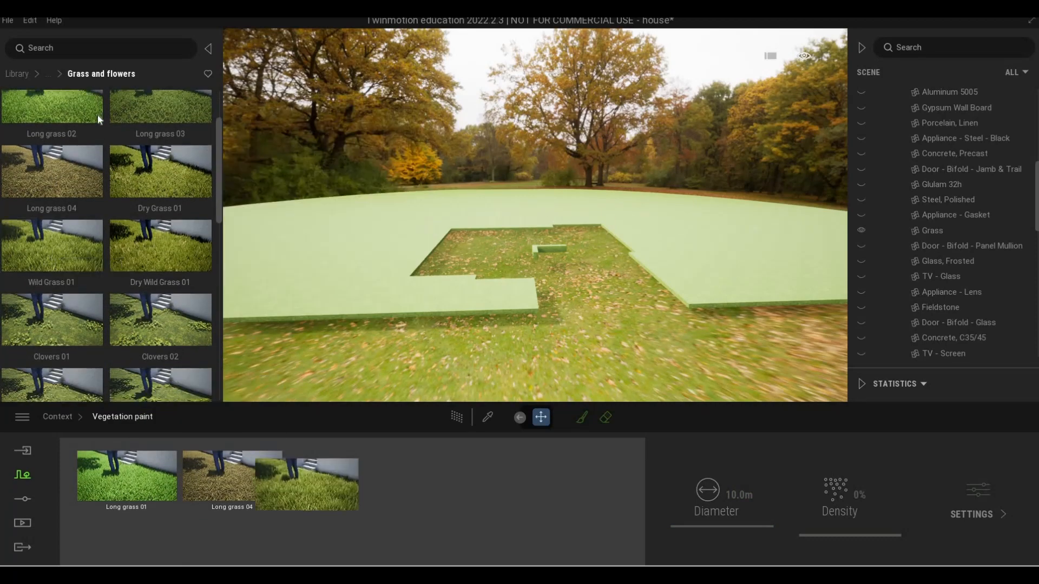
# Step: Try to add Long grass borders 04 from Detail grasses to the vegetation paint palette
pyautogui.click(46, 74)
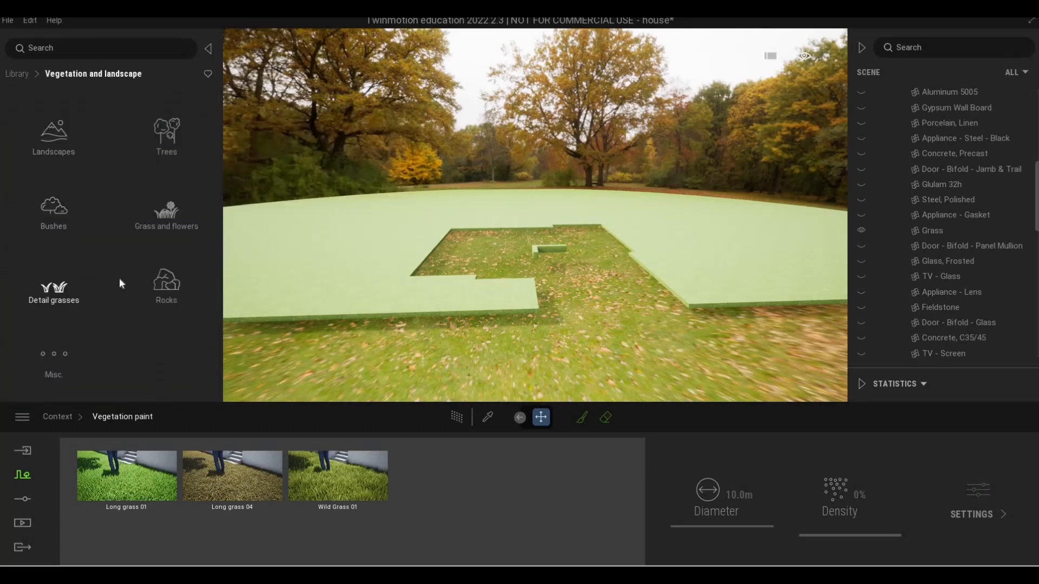
pyautogui.click(54, 287)
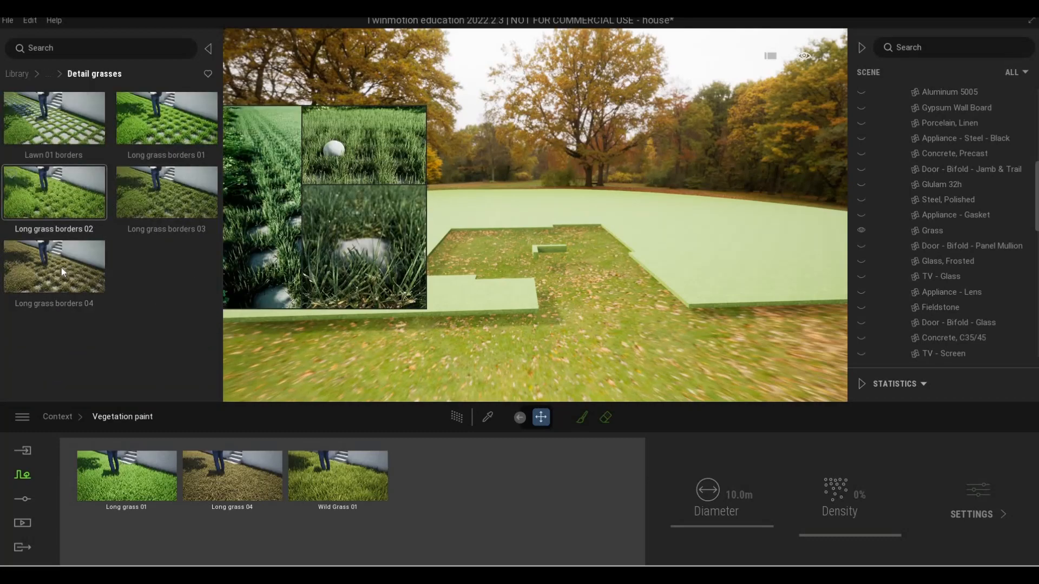
pyautogui.moveTo(446, 478); pyautogui.dragTo(450, 480)
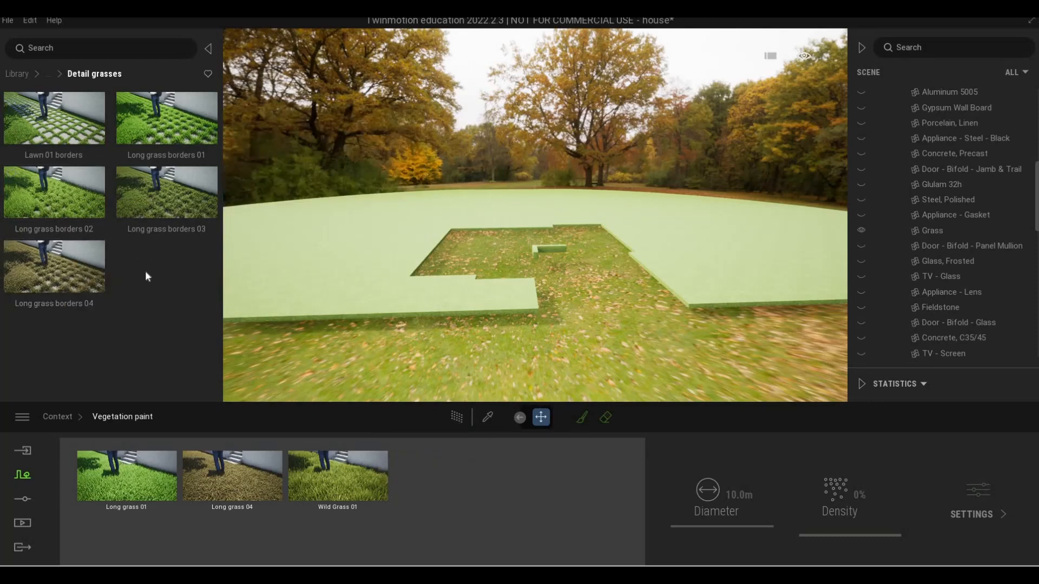
pyautogui.moveTo(54, 267)
pyautogui.mouseDown()
pyautogui.moveTo(536, 561)
pyautogui.moveTo(476, 495)
pyautogui.mouseUp()
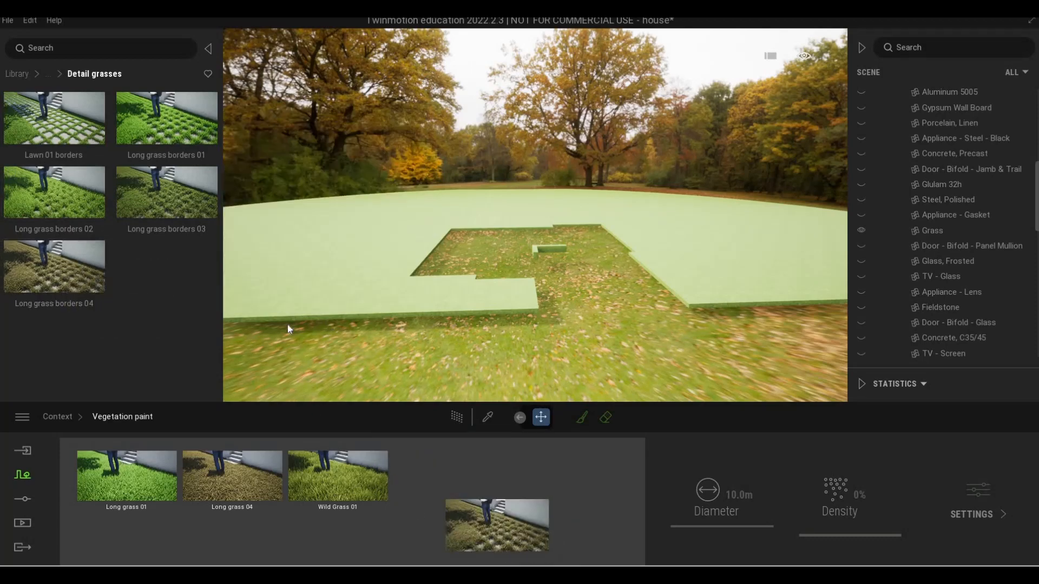
# Step: Add Dry Wild Grass 01 from Grass and flowers to the vegetation paint palette
pyautogui.click(46, 75)
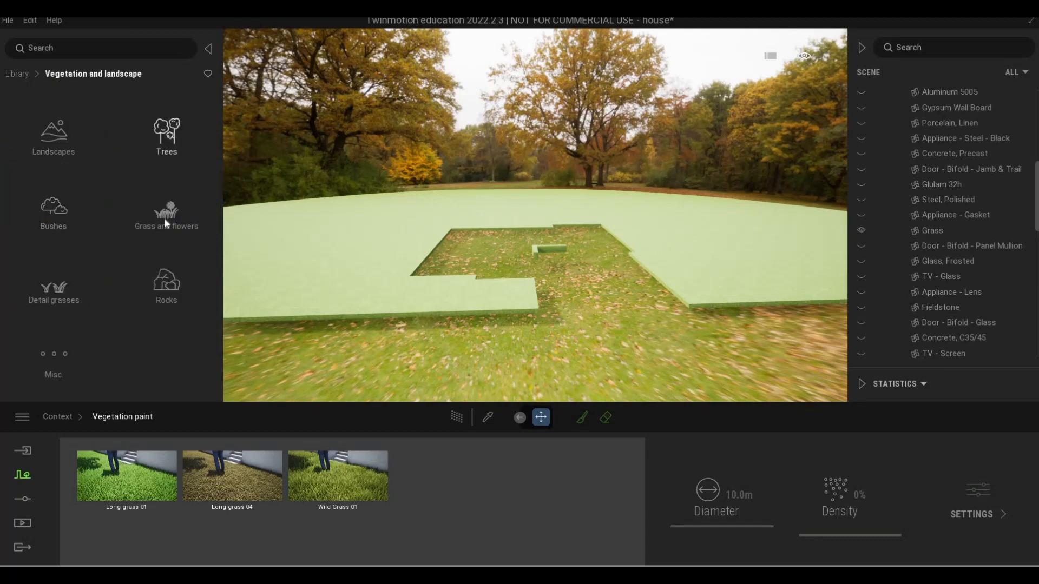
pyautogui.click(185, 238)
pyautogui.moveTo(160, 265)
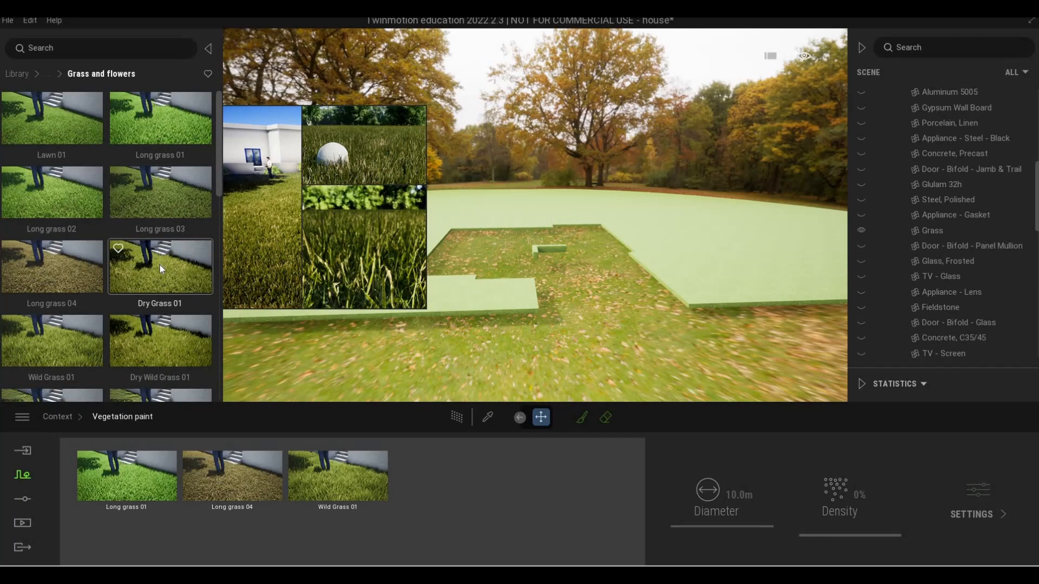
pyautogui.scroll(-3, 162, 316)
pyautogui.moveTo(161, 317)
pyautogui.mouseDown()
pyautogui.moveTo(249, 356)
pyautogui.moveTo(434, 486)
pyautogui.mouseUp()
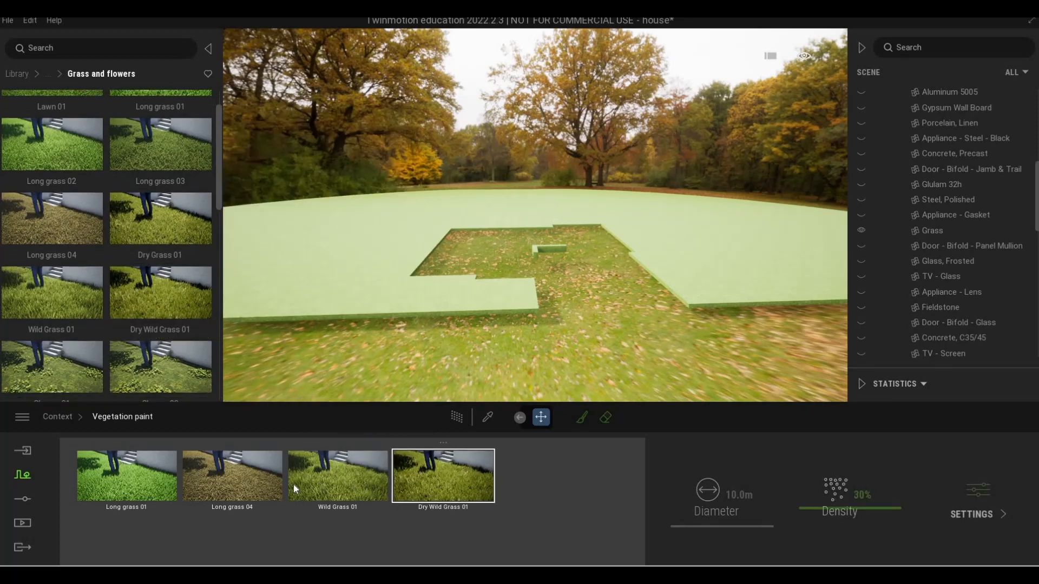
# Step: Select all four grasses in the vegetation paint palette and set their density to 100%
pyautogui.keyDown('ctrl'); pyautogui.click(233, 486); pyautogui.keyUp('ctrl')
pyautogui.keyDown('ctrl'); pyautogui.click(152, 485); pyautogui.keyUp('ctrl')
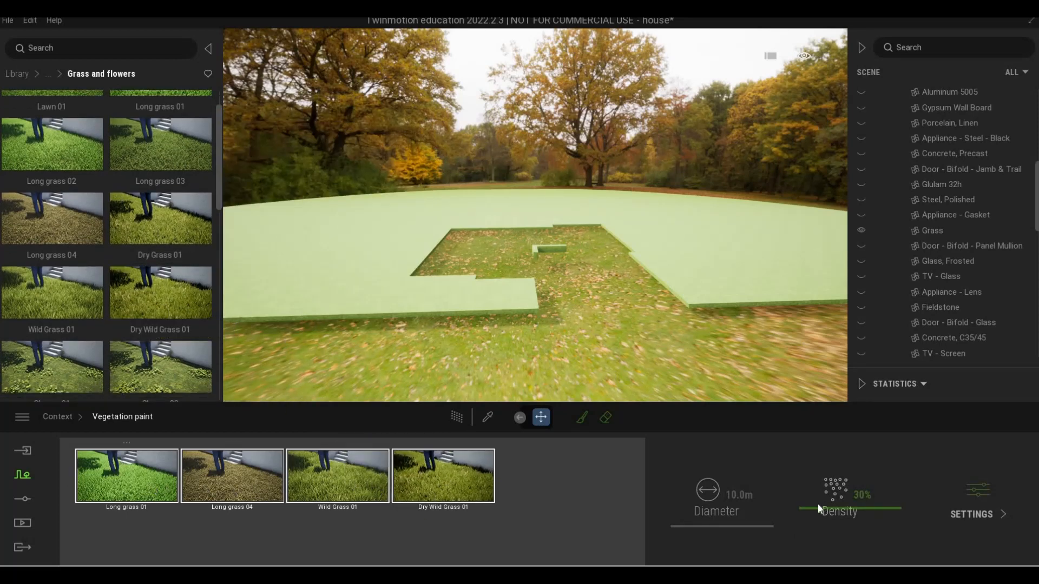
pyautogui.moveTo(817, 504); pyautogui.dragTo(800, 416)
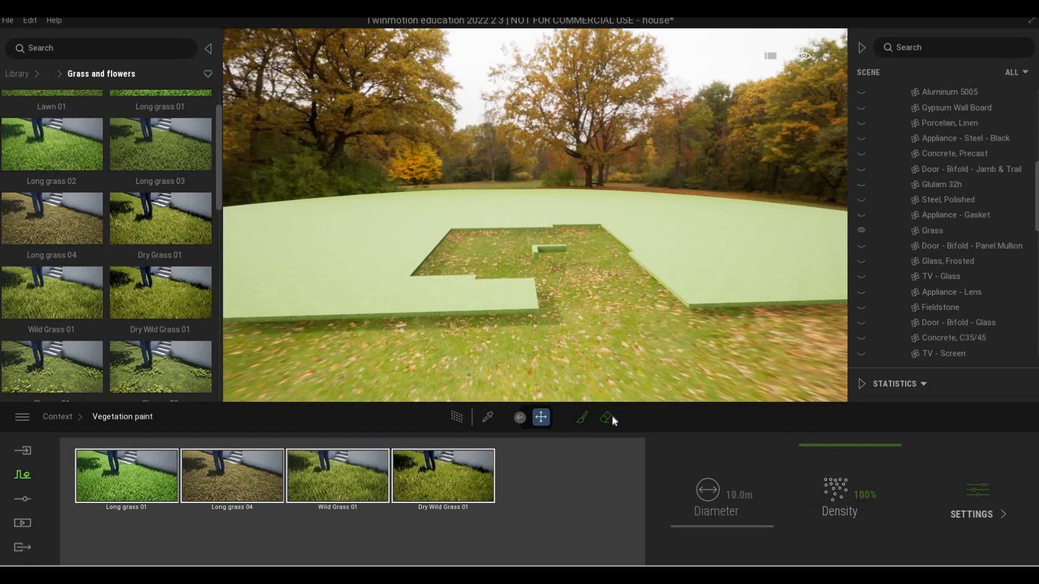
# Step: Activate the vegetation paint brush and enlarge its diameter to 26.8 m
pyautogui.click(580, 419)
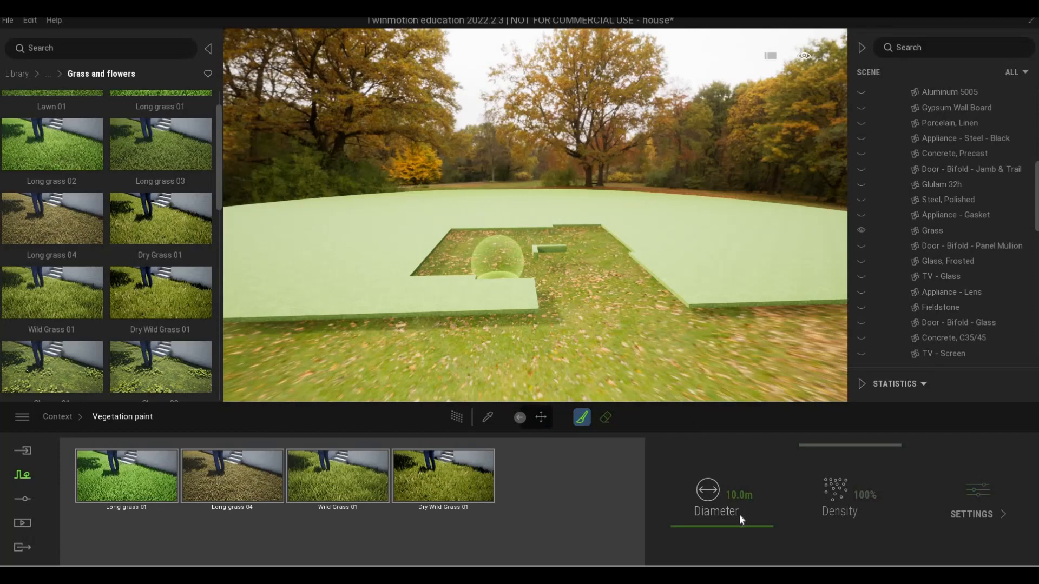
pyautogui.moveTo(712, 524); pyautogui.dragTo(700, 499)
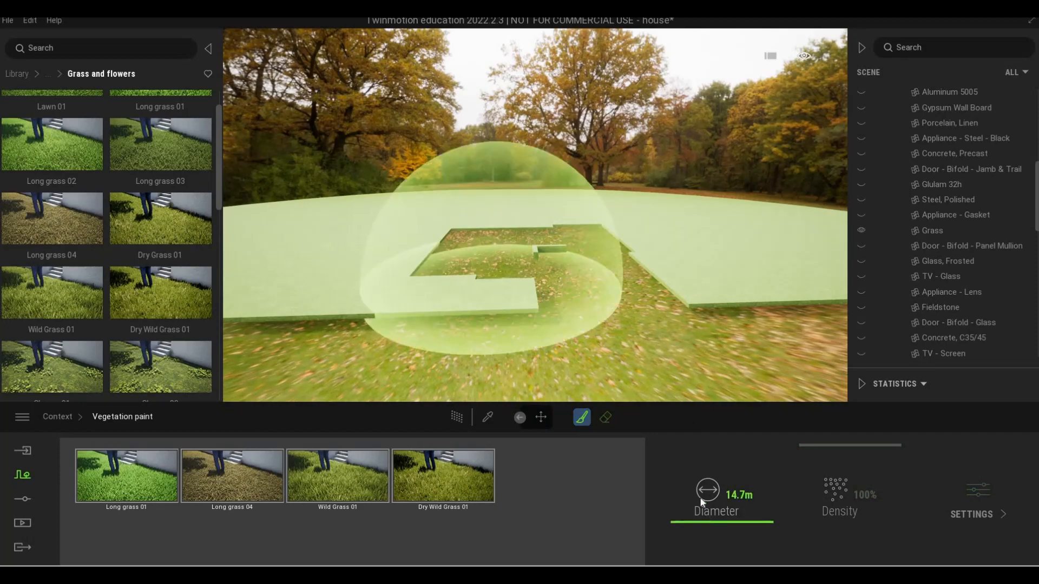
pyautogui.press('a')
pyautogui.press('w')
pyautogui.press('q')
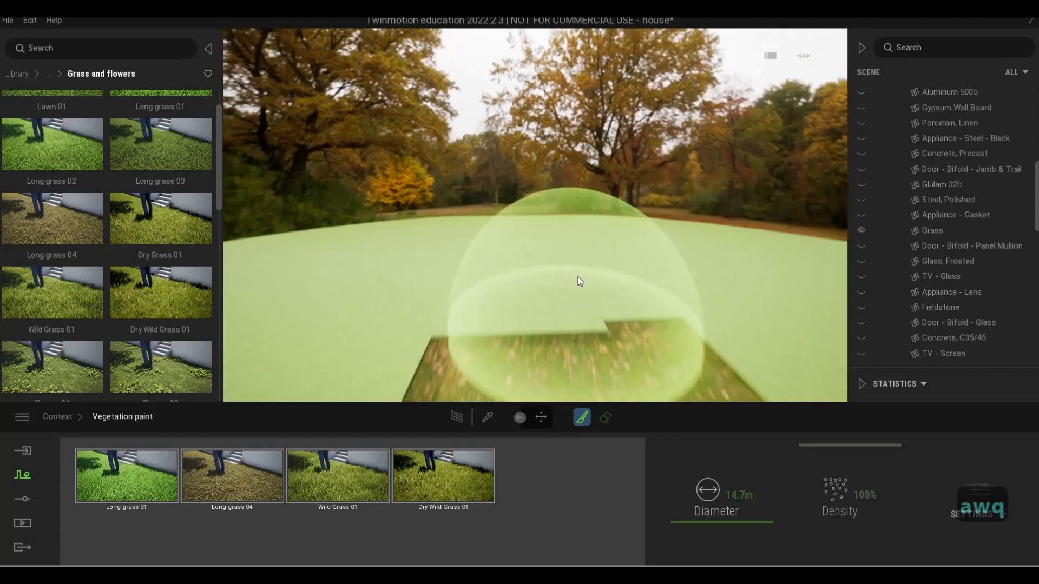
pyautogui.press('a')
pyautogui.press('s')
pyautogui.press('d')
pyautogui.press('a')
pyautogui.press('g')
pyautogui.press('s')
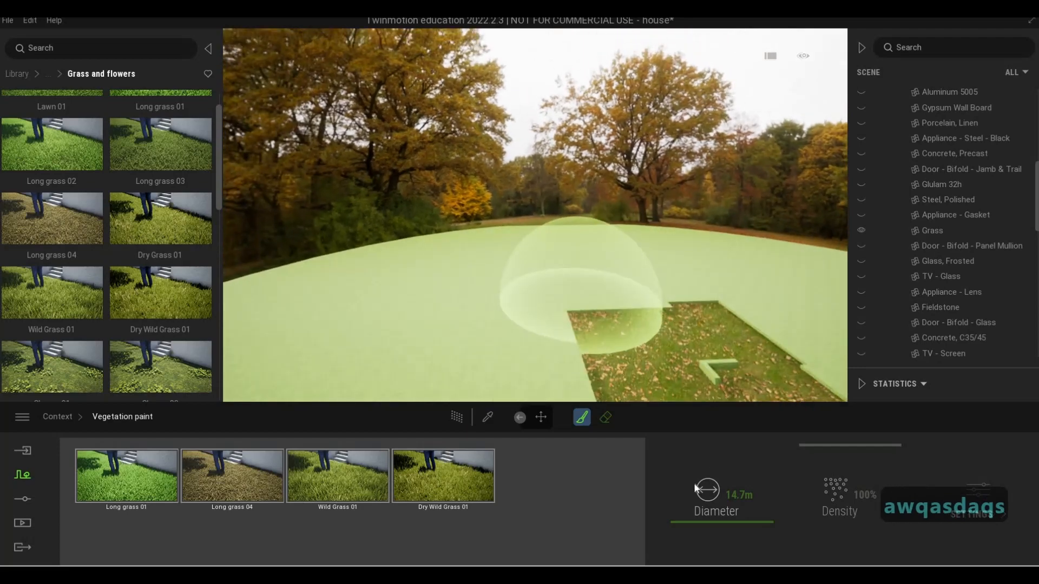
pyautogui.moveTo(709, 521); pyautogui.dragTo(704, 511)
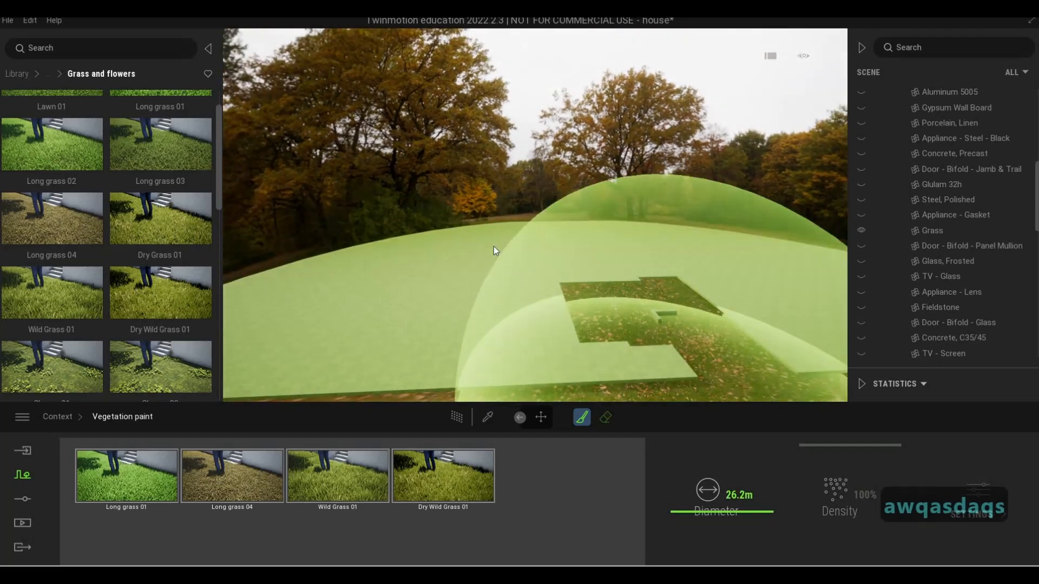
# Step: Paint the mixed grasses over the left part of the lawn, up to the house cutout
pyautogui.press('s')
pyautogui.press('a')
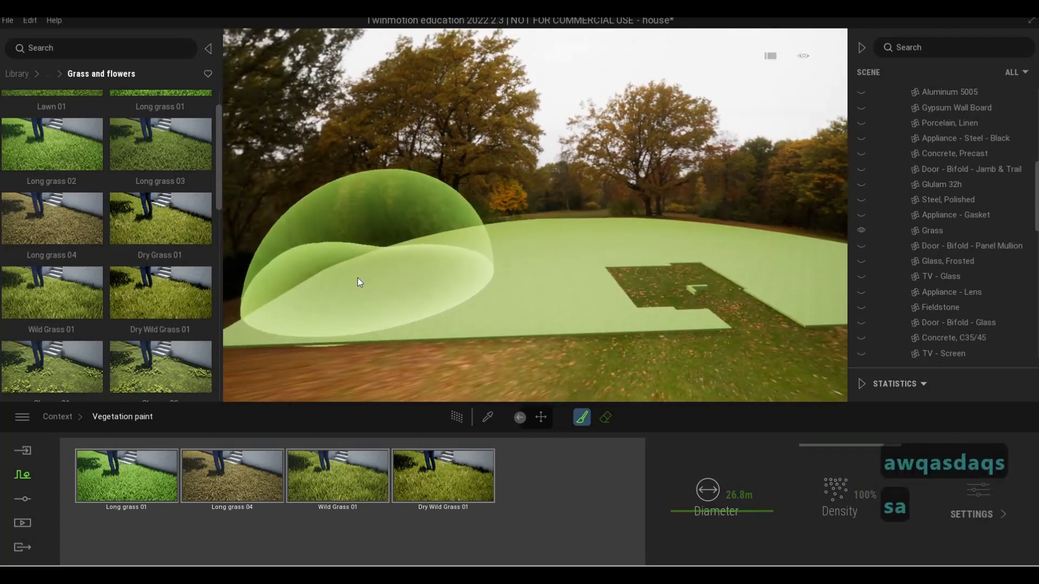
pyautogui.click(356, 283)
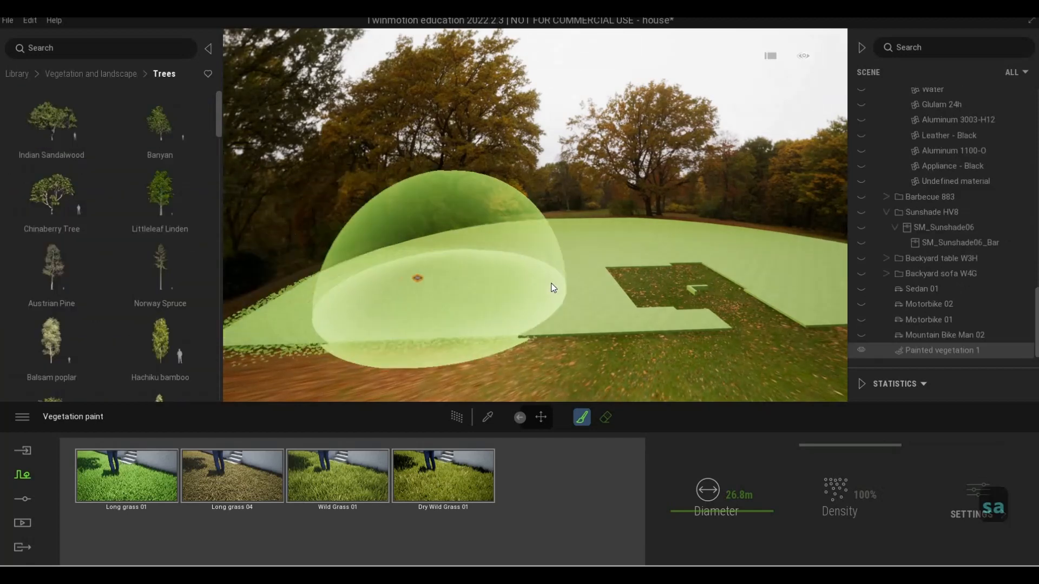
pyautogui.moveTo(551, 284)
pyautogui.mouseDown()
pyautogui.moveTo(601, 287)
pyautogui.moveTo(603, 274)
pyautogui.moveTo(415, 245)
pyautogui.moveTo(427, 268)
pyautogui.moveTo(456, 268)
pyautogui.mouseUp()
pyautogui.press('w')
pyautogui.press('w')
pyautogui.press('q')
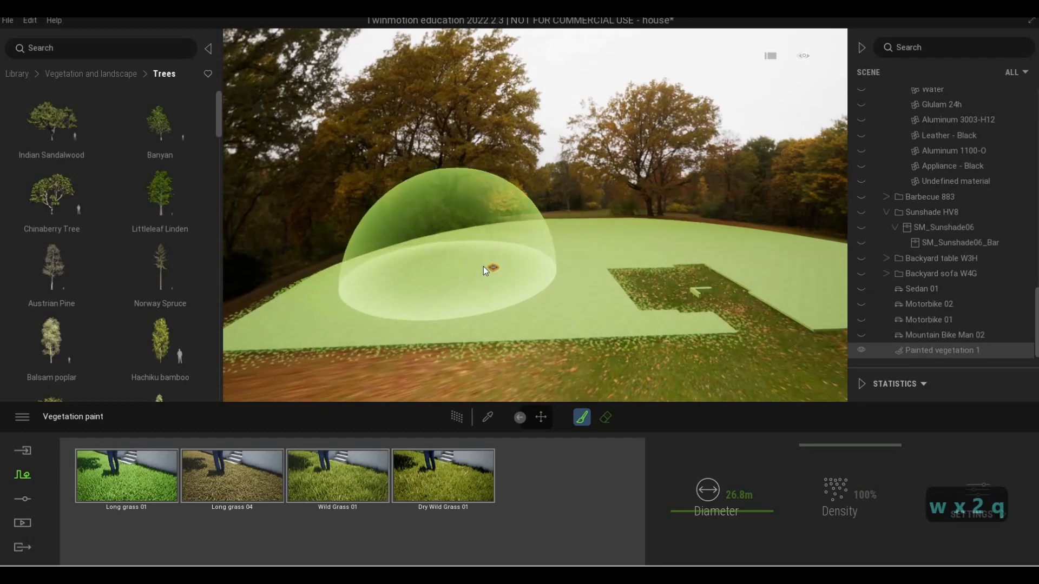
pyautogui.press('d')
pyautogui.press('q')
pyautogui.press('q')
pyautogui.press('q')
pyautogui.press('q')
pyautogui.press('q')
pyautogui.press('q')
pyautogui.press('d')
pyautogui.press('d')
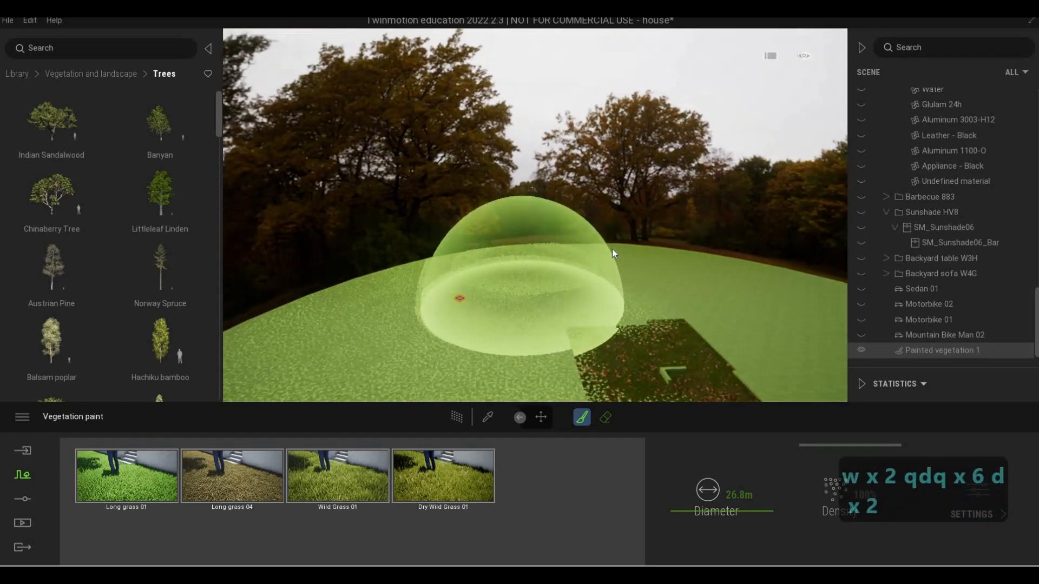
# Step: Continue painting the mixed grasses across the back and right part of the lawn, around the house cutout
pyautogui.press('d')
pyautogui.press('d')
pyautogui.press('d')
pyautogui.press('d')
pyautogui.press('d')
pyautogui.press('d')
pyautogui.press('d')
pyautogui.press('d')
pyautogui.press('d')
pyautogui.press('d')
pyautogui.press('d')
pyautogui.press('d')
pyautogui.press('d')
pyautogui.press('d')
pyautogui.press('d')
pyautogui.press('d')
pyautogui.press('d')
pyautogui.press('d')
pyautogui.press('d')
pyautogui.press('d')
pyautogui.press('d')
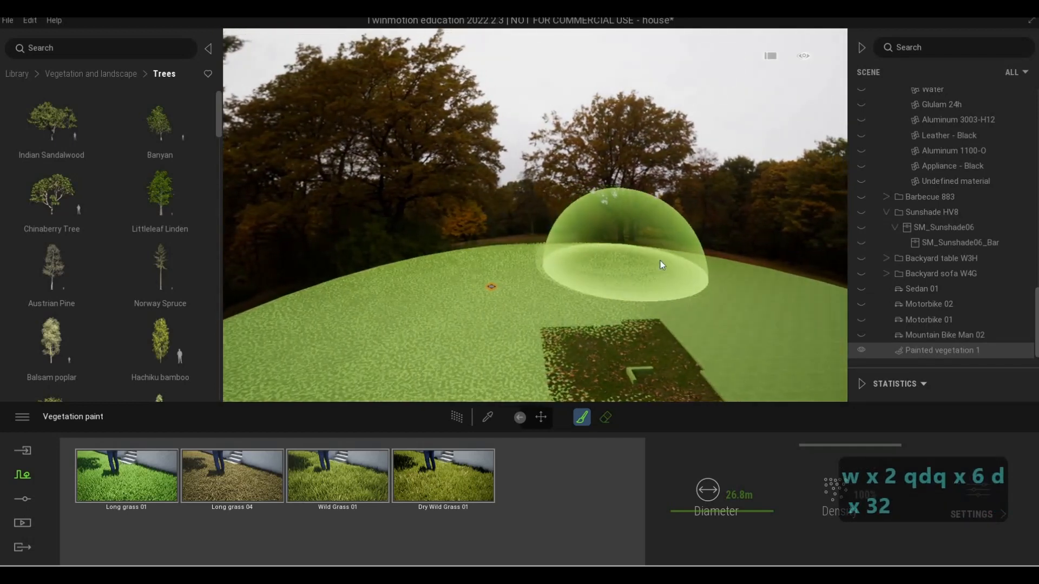
pyautogui.press('d')
pyautogui.press('d')
pyautogui.press('d')
pyautogui.press('d')
pyautogui.press('d')
pyautogui.press('d')
pyautogui.press('d')
pyautogui.press('d')
pyautogui.press('d')
pyautogui.press('d')
pyautogui.press('d')
pyautogui.press('d')
pyautogui.press('d')
pyautogui.press('d')
pyautogui.press('d')
pyautogui.press('d')
pyautogui.press('d')
pyautogui.press('d')
pyautogui.press('d')
pyautogui.press('d')
pyautogui.press('s')
pyautogui.press('s')
pyautogui.press('s')
pyautogui.press('s')
pyautogui.press('s')
pyautogui.press('s')
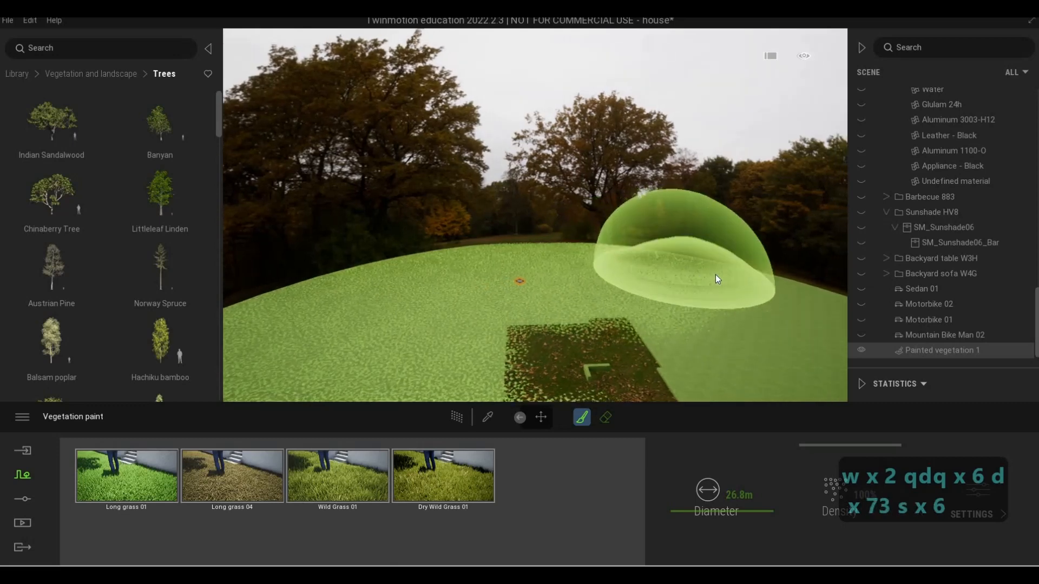
pyautogui.press('s')
pyautogui.press('s')
pyautogui.press('s')
pyautogui.press('s')
pyautogui.press('s')
pyautogui.press('s')
pyautogui.press('s')
pyautogui.press('s')
pyautogui.press('s')
pyautogui.press('s')
pyautogui.press('s')
pyautogui.press('s')
pyautogui.press('s')
pyautogui.press('s')
pyautogui.press('s')
pyautogui.press('s')
pyautogui.press('s')
pyautogui.press('s')
pyautogui.press('s')
pyautogui.press('s')
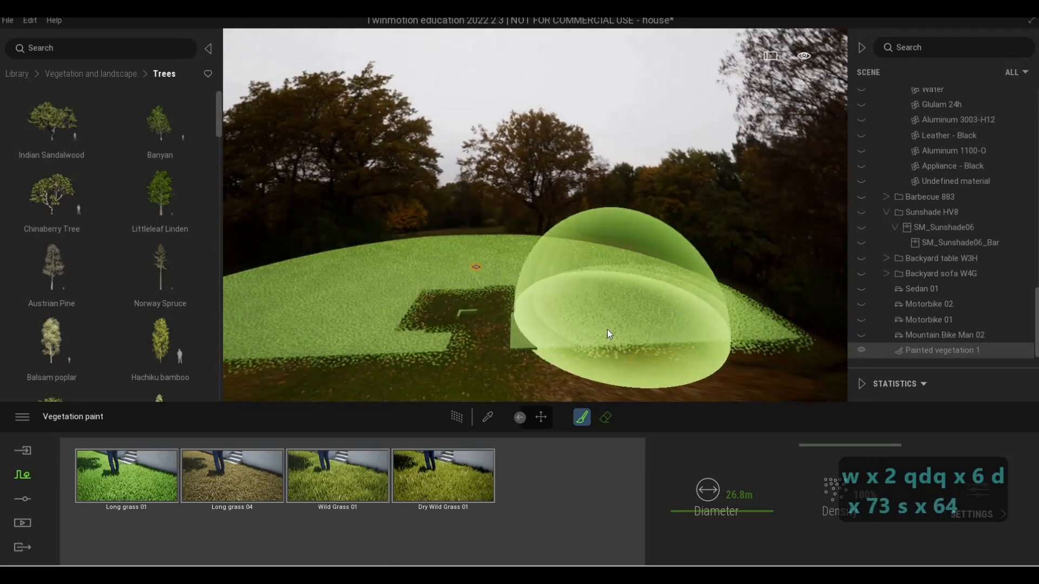
# Step: Examine the painted grass from close to ground level beside the house cutout
pyautogui.press('w')
pyautogui.press('w')
pyautogui.press('w')
pyautogui.press('w')
pyautogui.press('w')
pyautogui.press('w')
pyautogui.press('w')
pyautogui.press('w')
pyautogui.press('w')
pyautogui.press('w')
pyautogui.press('w')
pyautogui.press('w')
pyautogui.press('w')
pyautogui.press('w')
pyautogui.press('w')
pyautogui.press('e')
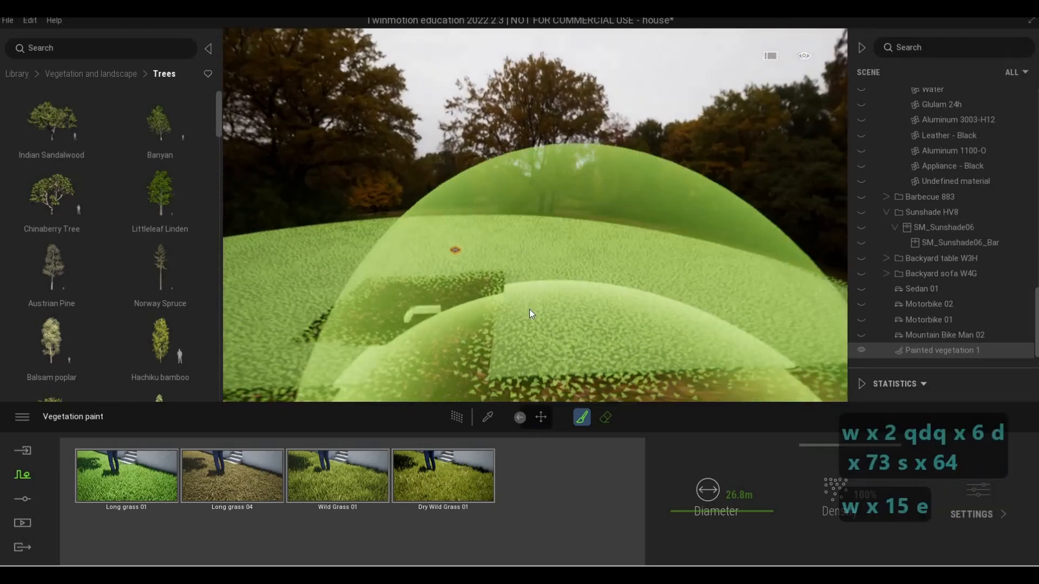
pyautogui.press('e')
pyautogui.press('e')
pyautogui.press('e')
pyautogui.press('e')
pyautogui.press('e')
pyautogui.press('e')
pyautogui.press('e')
pyautogui.press('e')
pyautogui.press('e')
pyautogui.press('e')
pyautogui.press('e')
pyautogui.press('e')
pyautogui.press('e')
pyautogui.press('e')
pyautogui.press('e')
pyautogui.press('e')
pyautogui.press('a')
pyautogui.press('w')
pyautogui.press('s')
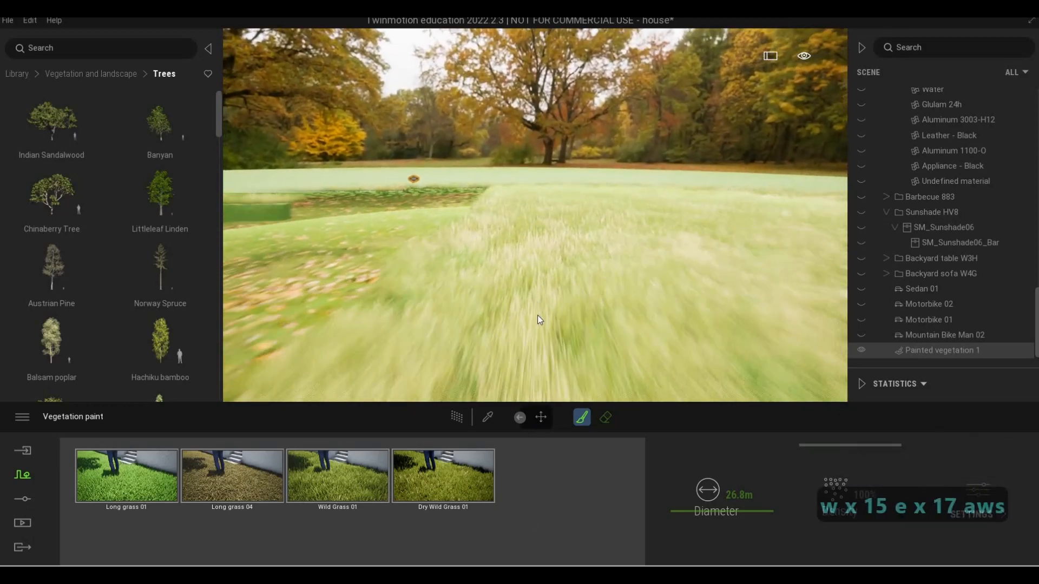
# Step: Paint the mixed grasses over the far end of the separate lawn strip beside the main lawn
pyautogui.press('a')
pyautogui.press('s')
pyautogui.press('d')
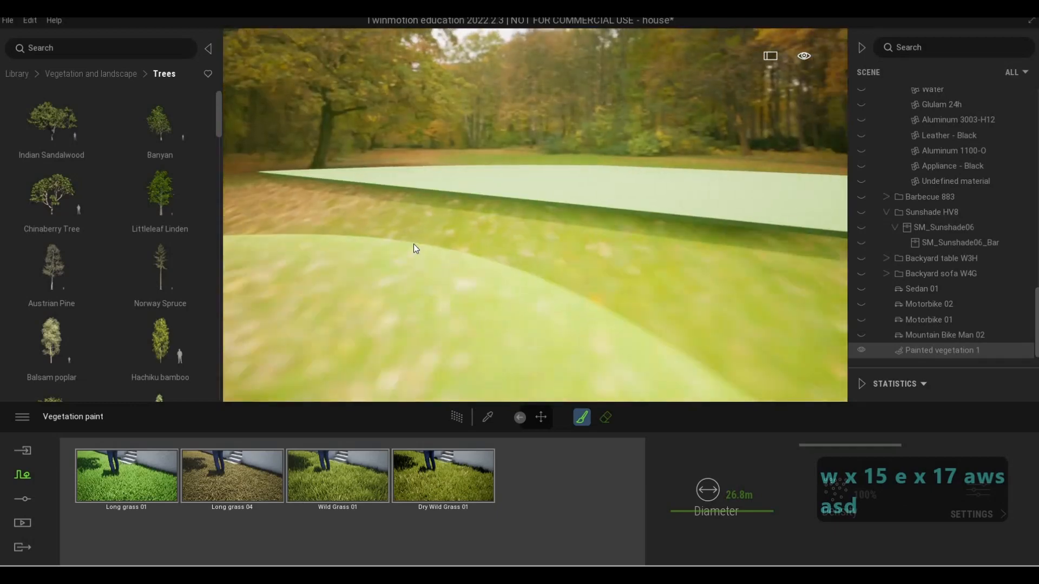
pyautogui.press('q')
pyautogui.press('a')
pyautogui.press('s')
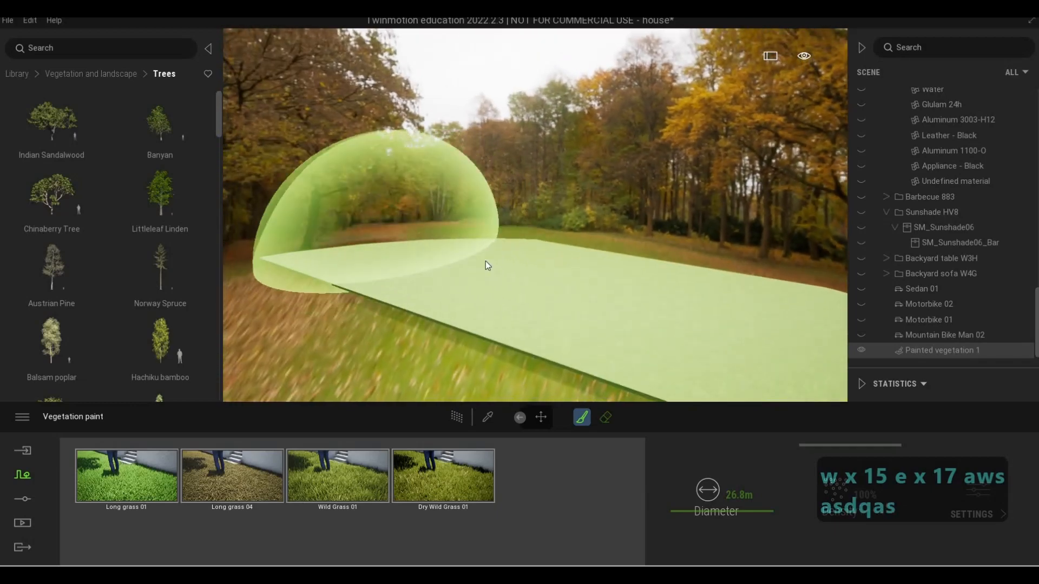
pyautogui.press('d')
pyautogui.press('s')
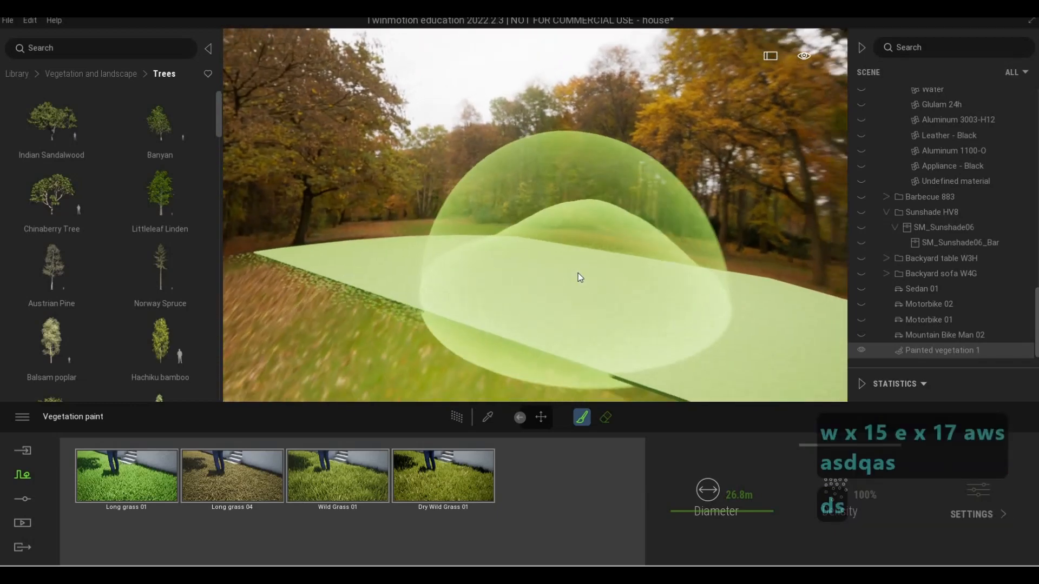
# Step: Continue painting the mixed grasses along the middle of the separate lawn strip, covering both of its long edges
pyautogui.press('s')
pyautogui.press('s')
pyautogui.press('s')
pyautogui.press('s')
pyautogui.press('s')
pyautogui.press('s')
pyautogui.press('s')
pyautogui.press('s')
pyautogui.press('s')
pyautogui.press('s')
pyautogui.press('s')
pyautogui.press('s')
pyautogui.press('s')
pyautogui.press('s')
pyautogui.press('s')
pyautogui.press('s')
pyautogui.press('s')
pyautogui.press('s')
pyautogui.press('s')
pyautogui.press('s')
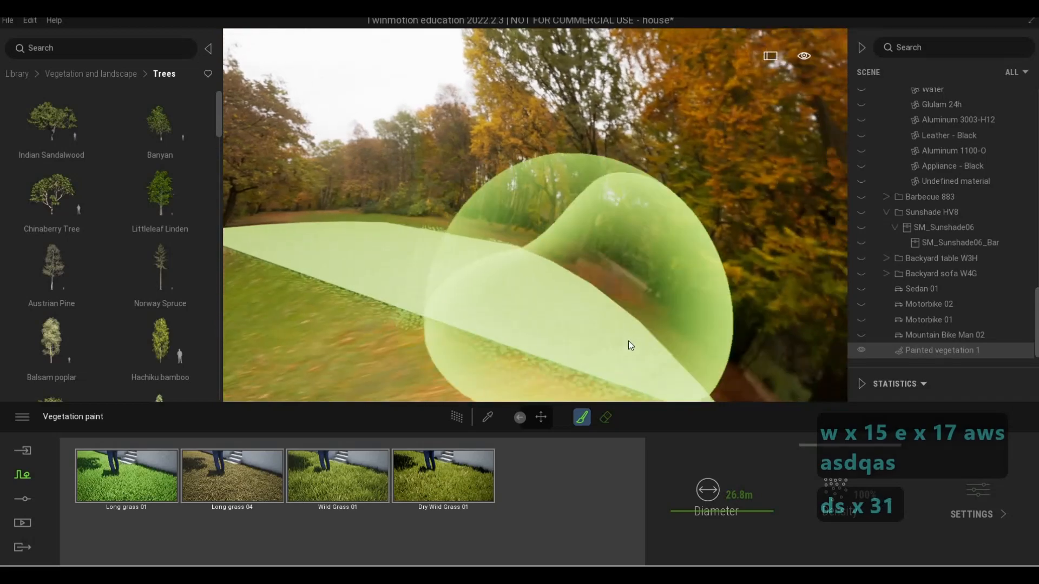
pyautogui.press('w')
pyautogui.press('w')
pyautogui.press('w')
pyautogui.press('w')
pyautogui.press('q')
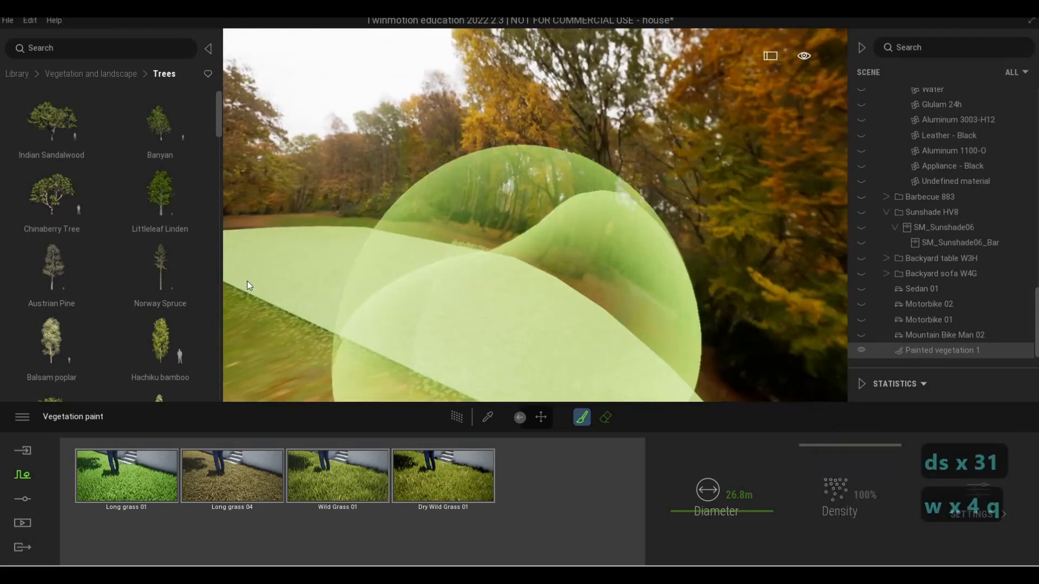
pyautogui.press('q')
pyautogui.press('q')
pyautogui.press('a')
pyautogui.press('w')
pyautogui.press('q')
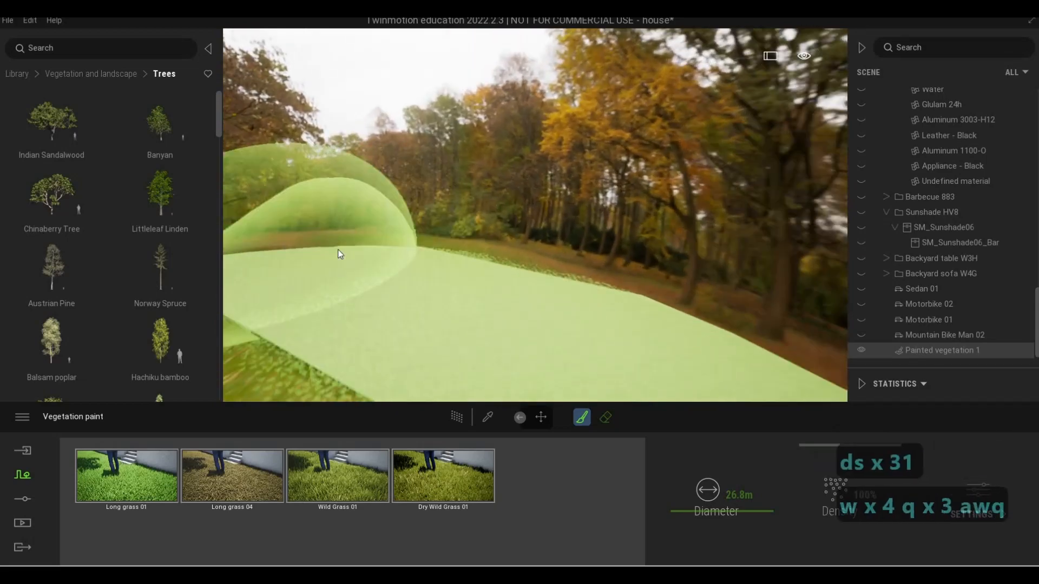
# Step: Paint the mixed grasses over the rest of the separate lawn strip, up to its end outside the backdrop dome
pyautogui.press('a')
pyautogui.press('s')
pyautogui.press('d')
pyautogui.press('d')
pyautogui.press('d')
pyautogui.press('d')
pyautogui.press('d')
pyautogui.press('d')
pyautogui.press('d')
pyautogui.press('d')
pyautogui.press('d')
pyautogui.press('d')
pyautogui.press('d')
pyautogui.press('d')
pyautogui.press('d')
pyautogui.press('d')
pyautogui.press('d')
pyautogui.press('d')
pyautogui.press('d')
pyautogui.press('d')
pyautogui.press('d')
pyautogui.press('d')
pyautogui.press('d')
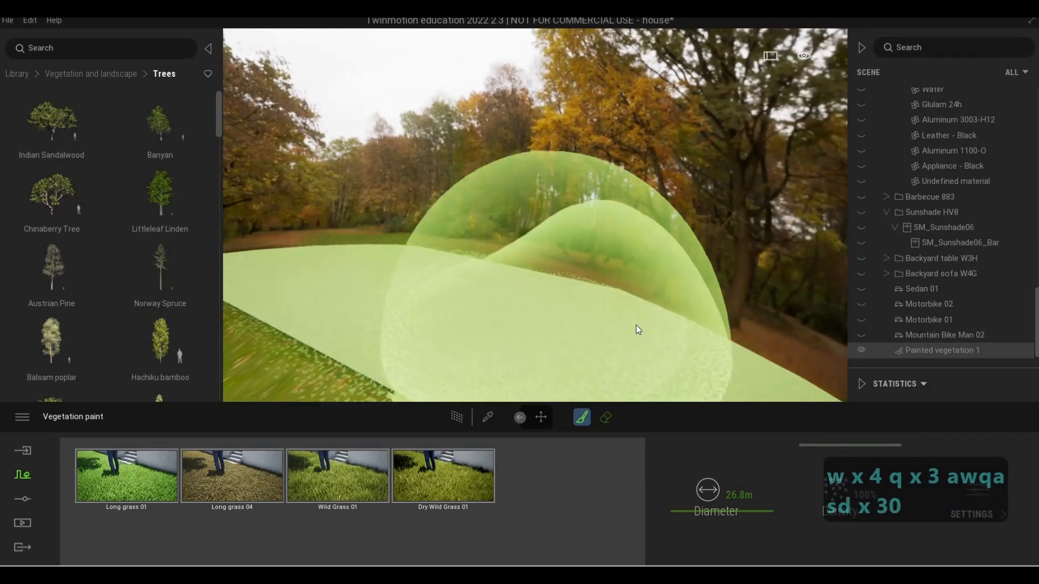
pyautogui.press('d')
pyautogui.press('d')
pyautogui.press('d')
pyautogui.press('d')
pyautogui.press('d')
pyautogui.press('d')
pyautogui.press('d')
pyautogui.press('d')
pyautogui.press('d')
pyautogui.press('d')
pyautogui.press('d')
pyautogui.press('d')
pyautogui.press('d')
pyautogui.press('d')
pyautogui.press('d')
pyautogui.press('d')
pyautogui.press('d')
pyautogui.press('d')
pyautogui.press('d')
pyautogui.press('d')
pyautogui.press('s')
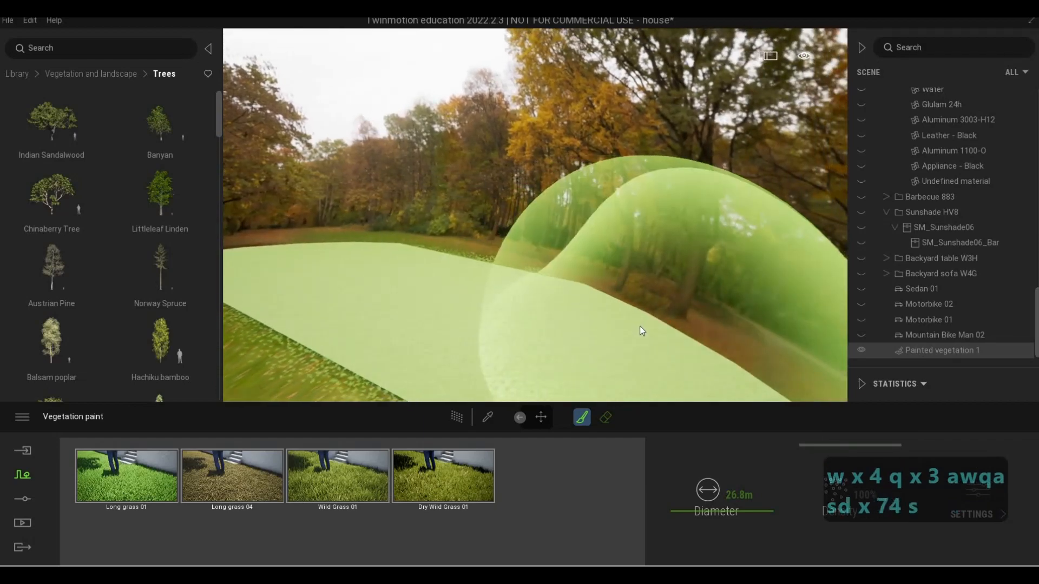
pyautogui.press('s')
pyautogui.press('s')
pyautogui.press('s')
pyautogui.press('s')
pyautogui.press('s')
pyautogui.press('s')
pyautogui.press('s')
pyautogui.press('s')
pyautogui.press('s')
pyautogui.press('s')
pyautogui.press('s')
pyautogui.press('s')
pyautogui.press('s')
pyautogui.press('s')
pyautogui.press('s')
pyautogui.press('s')
pyautogui.press('s')
pyautogui.press('s')
pyautogui.press('s')
pyautogui.press('s')
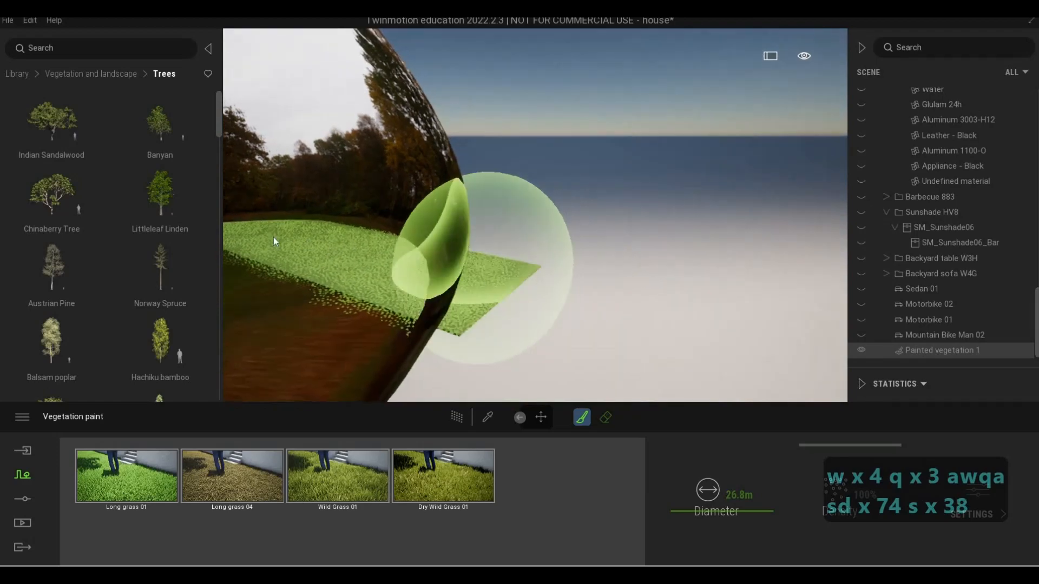
# Step: Examine the grass coverage along the separate lawn strip from its outer end
pyautogui.press('w')
pyautogui.press('w')
pyautogui.press('w')
pyautogui.press('w')
pyautogui.press('w')
pyautogui.press('w')
pyautogui.press('w')
pyautogui.press('w')
pyautogui.press('w')
pyautogui.press('w')
pyautogui.press('w')
pyautogui.press('w')
pyautogui.press('a')
pyautogui.press('a')
pyautogui.press('a')
pyautogui.press('a')
pyautogui.press('a')
pyautogui.press('a')
pyautogui.press('a')
pyautogui.press('a')
pyautogui.press('a')
pyautogui.press('a')
pyautogui.press('a')
pyautogui.press('a')
pyautogui.press('w')
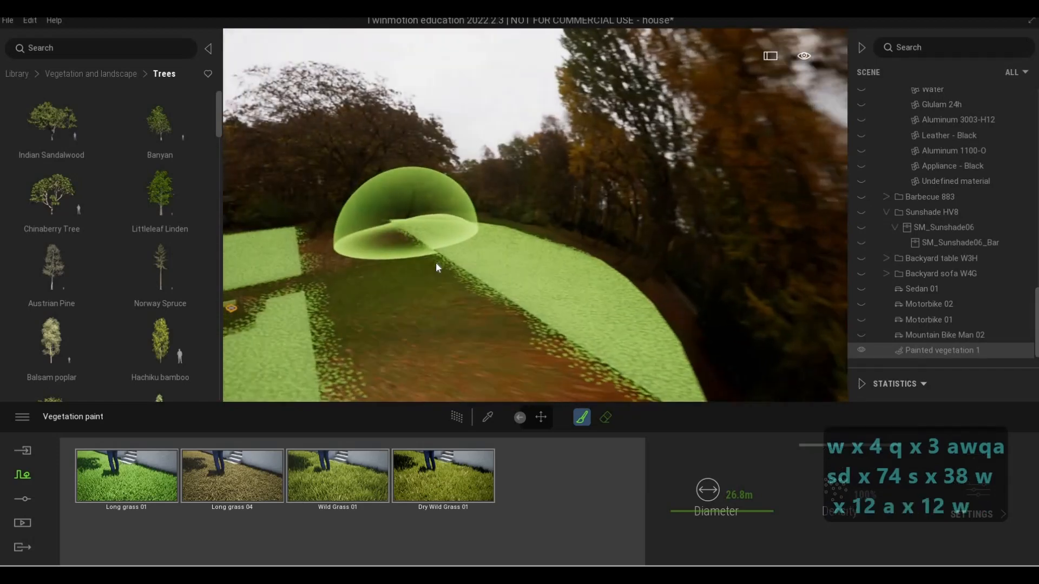
pyautogui.press('q')
pyautogui.press('q')
pyautogui.press('q')
pyautogui.press('q')
pyautogui.press('q')
pyautogui.press('q')
pyautogui.press('q')
pyautogui.press('q')
pyautogui.press('q')
pyautogui.press('q')
pyautogui.press('q')
pyautogui.press('q')
pyautogui.press('q')
pyautogui.press('q')
pyautogui.press('q')
pyautogui.press('q')
pyautogui.press('q')
pyautogui.press('q')
pyautogui.press('q')
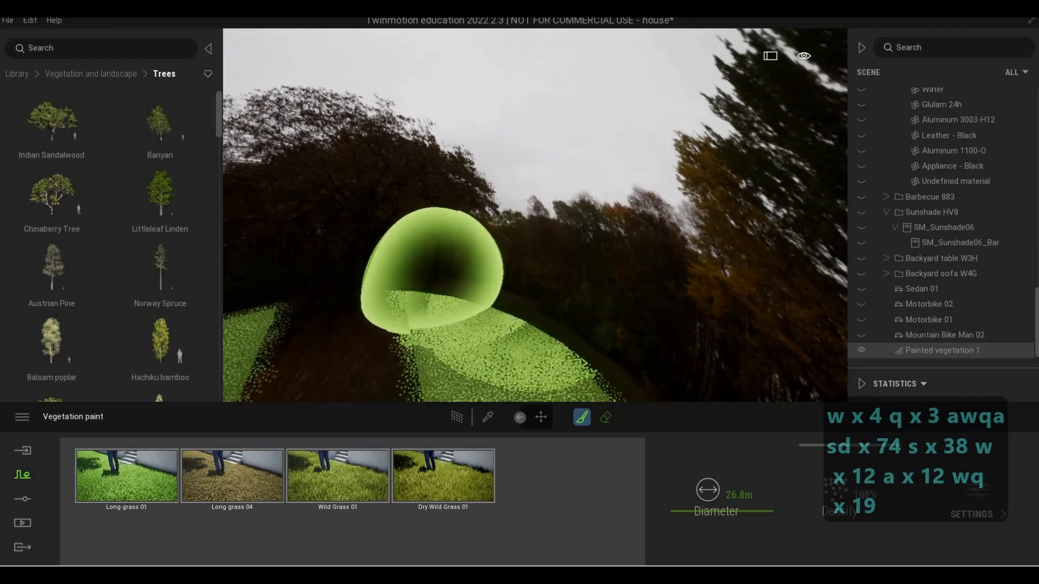
# Step: Examine the painted main lawn around the house cutout from above
pyautogui.press('a')
pyautogui.press('d')
pyautogui.press('d')
pyautogui.press('d')
pyautogui.press('d')
pyautogui.press('d')
pyautogui.press('d')
pyautogui.press('d')
pyautogui.press('w')
pyautogui.press('e')
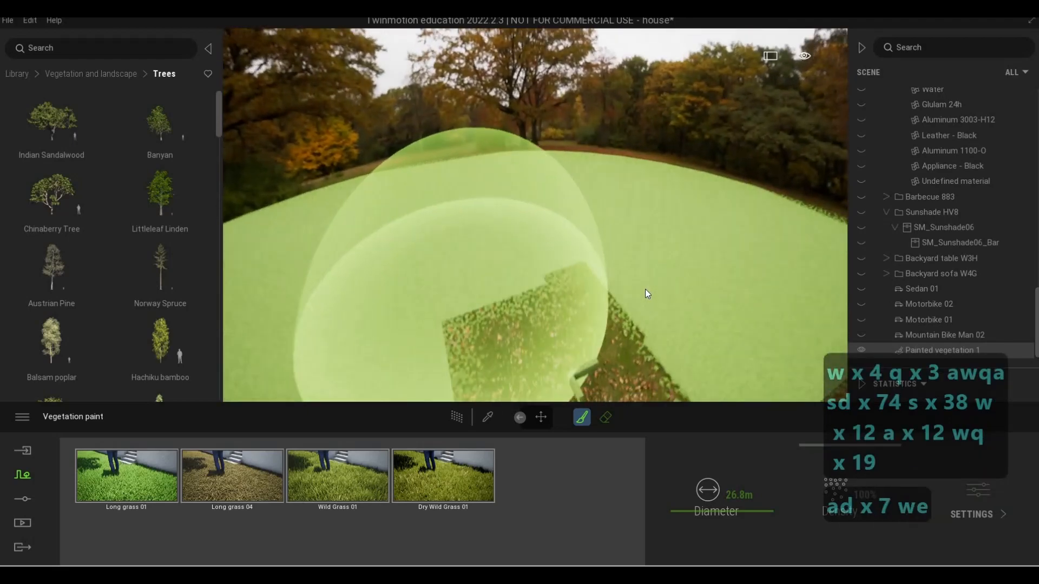
# Step: Examine the painted lawn edges and the raised L-shaped planter inside the house cutout at close range
pyautogui.press('e')
pyautogui.press('e')
pyautogui.press('e')
pyautogui.press('e')
pyautogui.press('e')
pyautogui.press('e')
pyautogui.press('e')
pyautogui.press('e')
pyautogui.press('e')
pyautogui.press('e')
pyautogui.press('e')
pyautogui.press('e')
pyautogui.press('e')
pyautogui.press('e')
pyautogui.press('e')
pyautogui.press('e')
pyautogui.press('e')
pyautogui.press('e')
pyautogui.press('e')
pyautogui.press('e')
pyautogui.press('q')
pyautogui.press('w')
pyautogui.press('d')
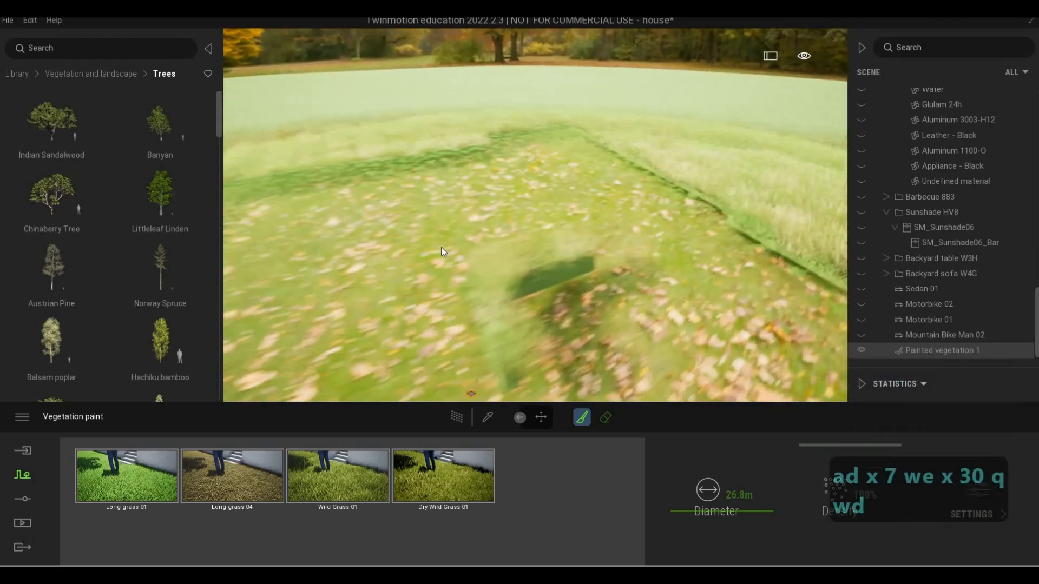
pyautogui.press('e')
pyautogui.press('w')
pyautogui.press('w')
pyautogui.press('a')
pyautogui.press('w')
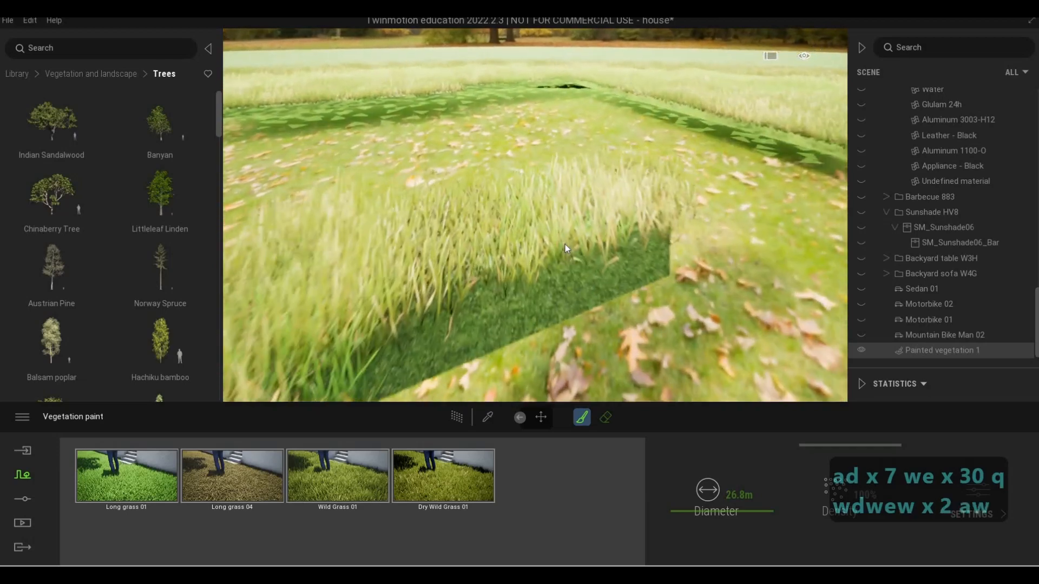
pyautogui.press('d')
pyautogui.press('w')
pyautogui.press('d')
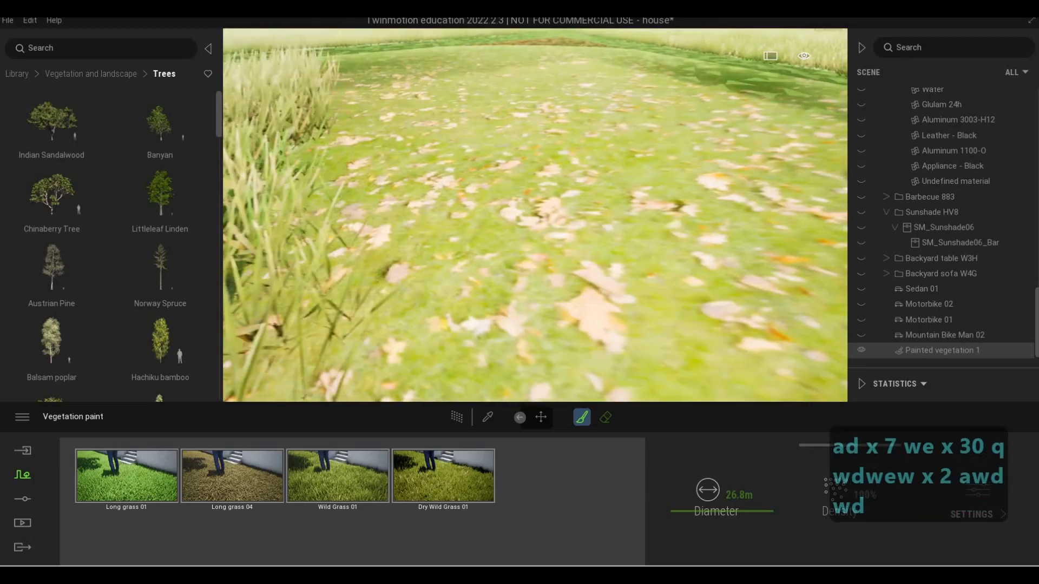
pyautogui.press('a')
pyautogui.press('w')
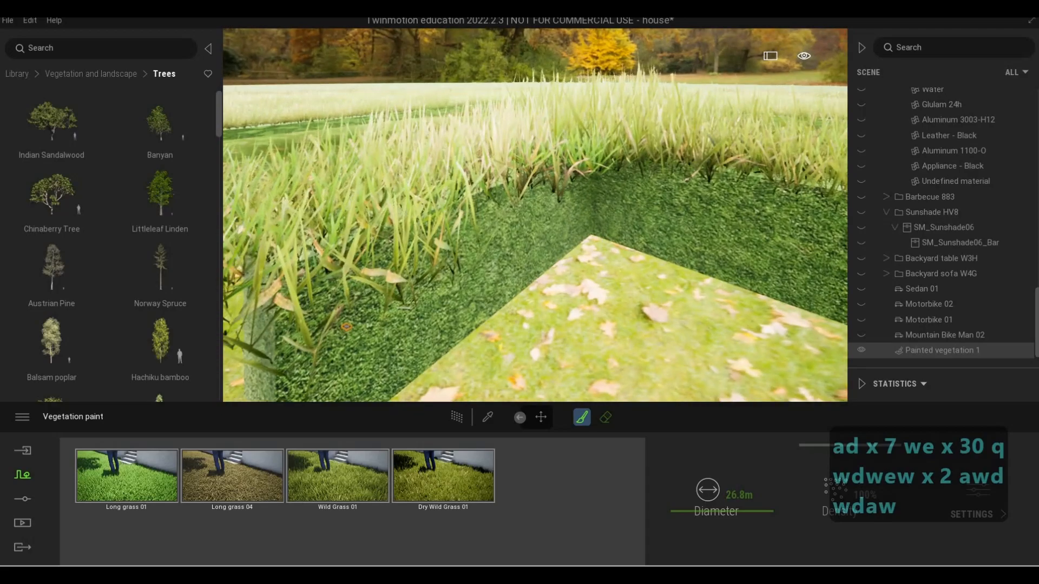
pyautogui.press('a')
pyautogui.press('e')
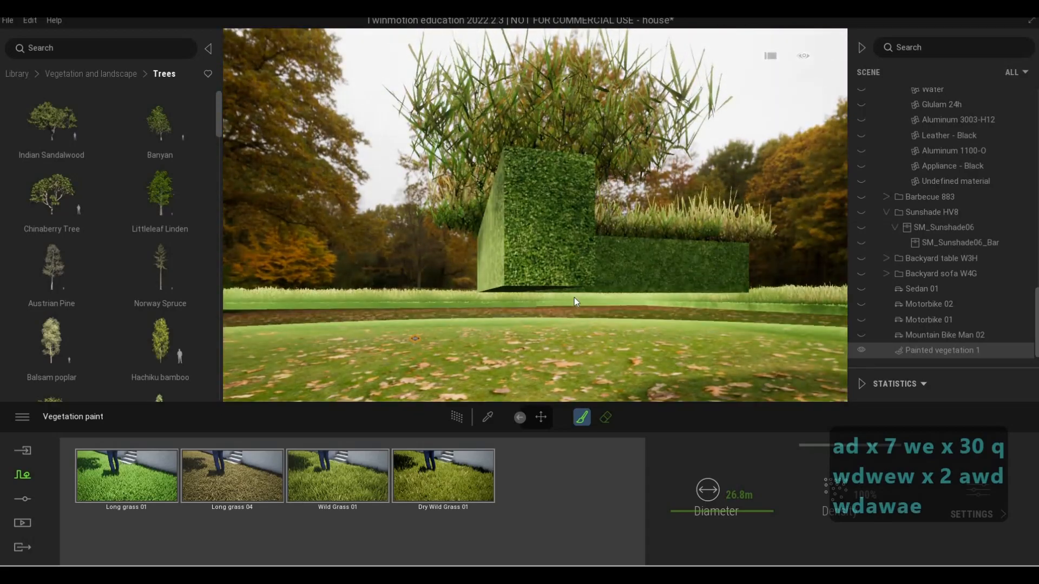
pyautogui.press('q')
pyautogui.press('d')
pyautogui.press('s')
pyautogui.press('a')
pyautogui.press('q')
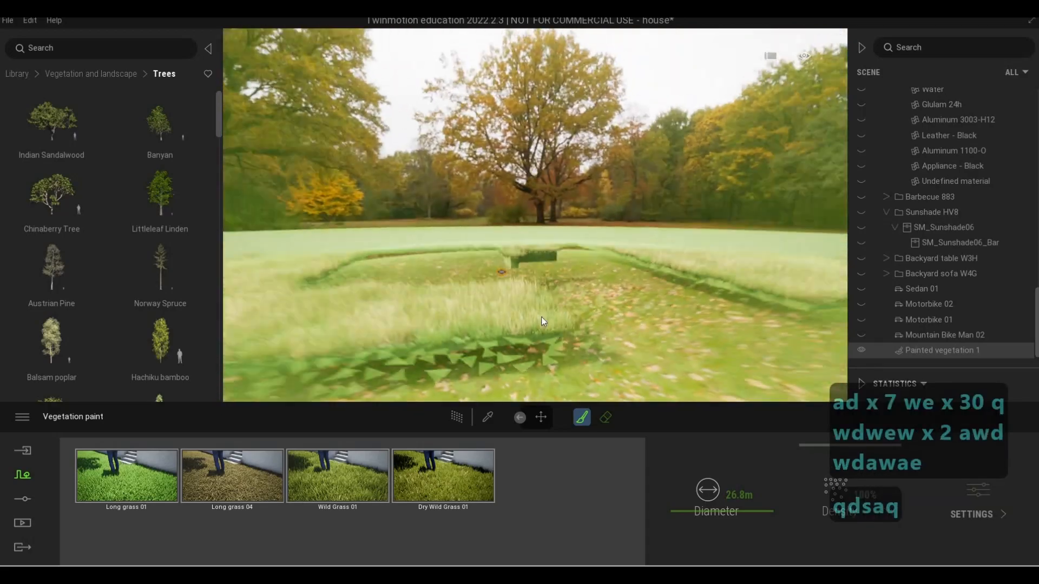
# Step: Try painting the mixed grasses across the raised planter's side face, and undo that stroke
pyautogui.press('w')
pyautogui.press('w')
pyautogui.press('w')
pyautogui.press('w')
pyautogui.press('w')
pyautogui.press('w')
pyautogui.press('w')
pyautogui.press('w')
pyautogui.press('w')
pyautogui.press('w')
pyautogui.press('w')
pyautogui.press('e')
pyautogui.press('w')
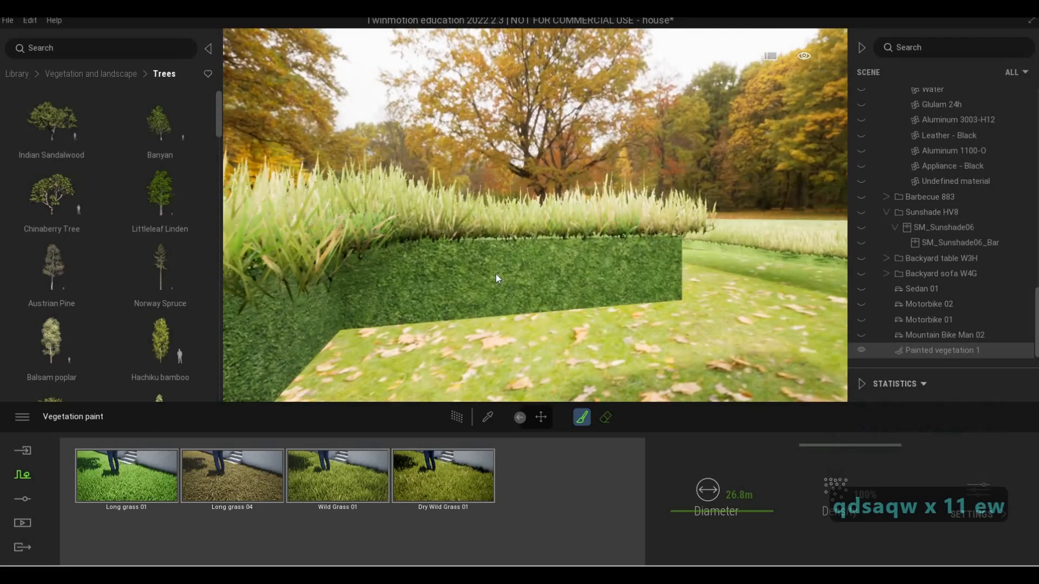
pyautogui.moveTo(496, 273); pyautogui.dragTo(608, 276)
pyautogui.press('Escape')
pyautogui.press('Escape')
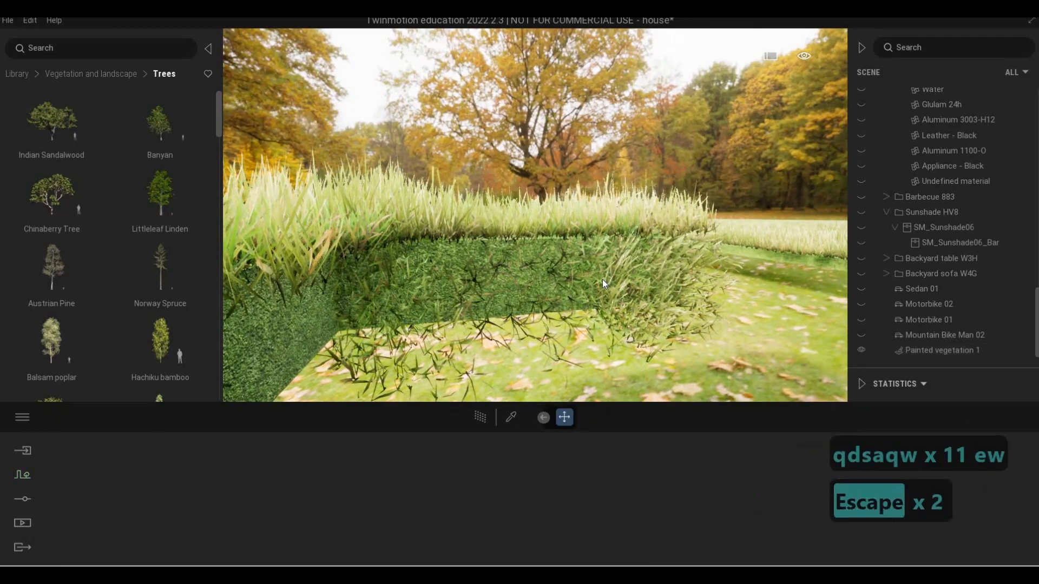
pyautogui.hotkey('ctrl', 'z')
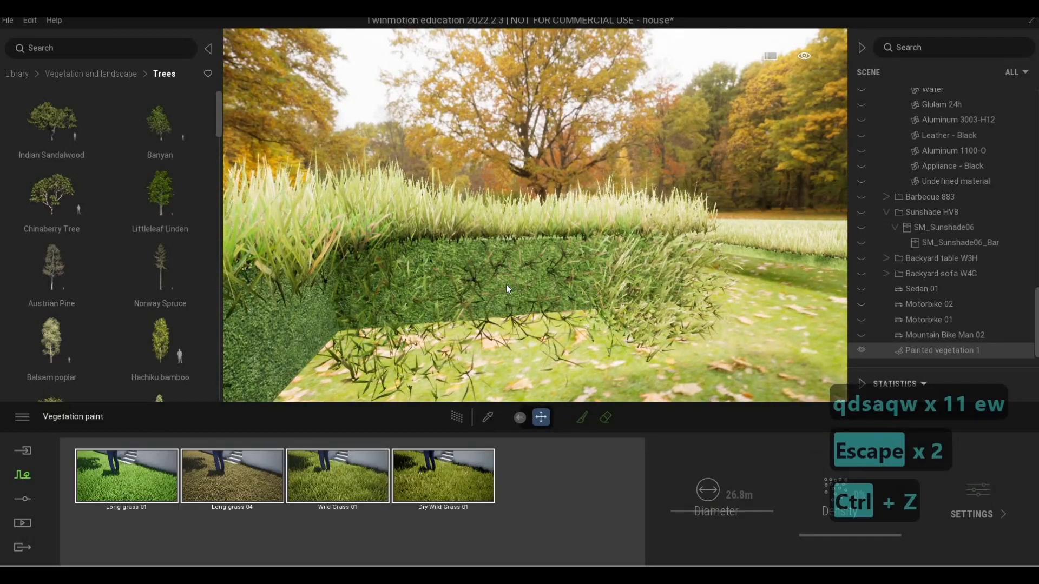
pyautogui.hotkey('ctrl', 'z')
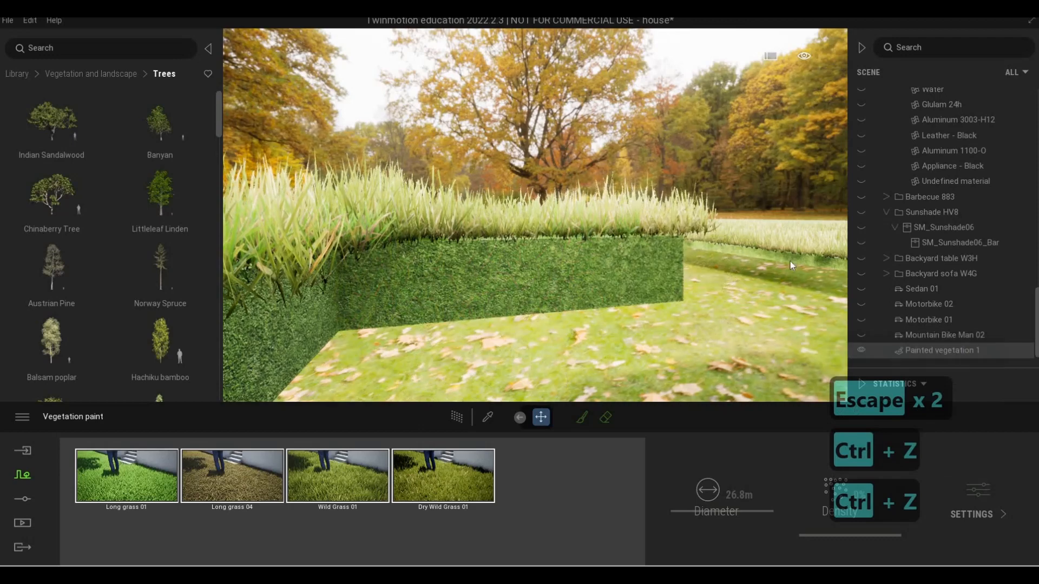
# Step: Select the Grass surface of the model and turn off its isolation to bring back the full house scene
pyautogui.press('Escape')
pyautogui.press('Escape')
pyautogui.press('Escape')
pyautogui.click(579, 274)
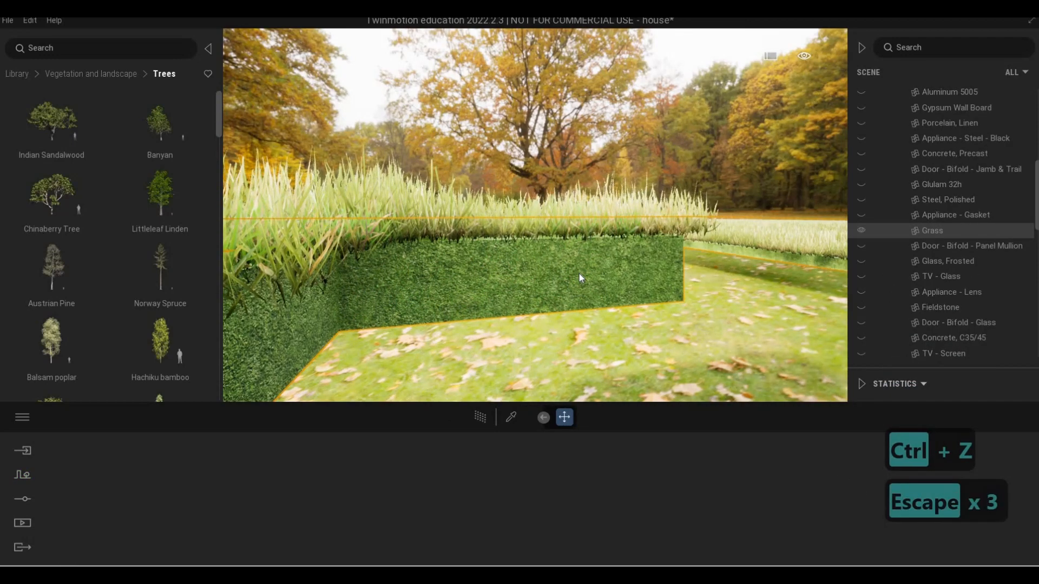
pyautogui.rightClick(933, 230)
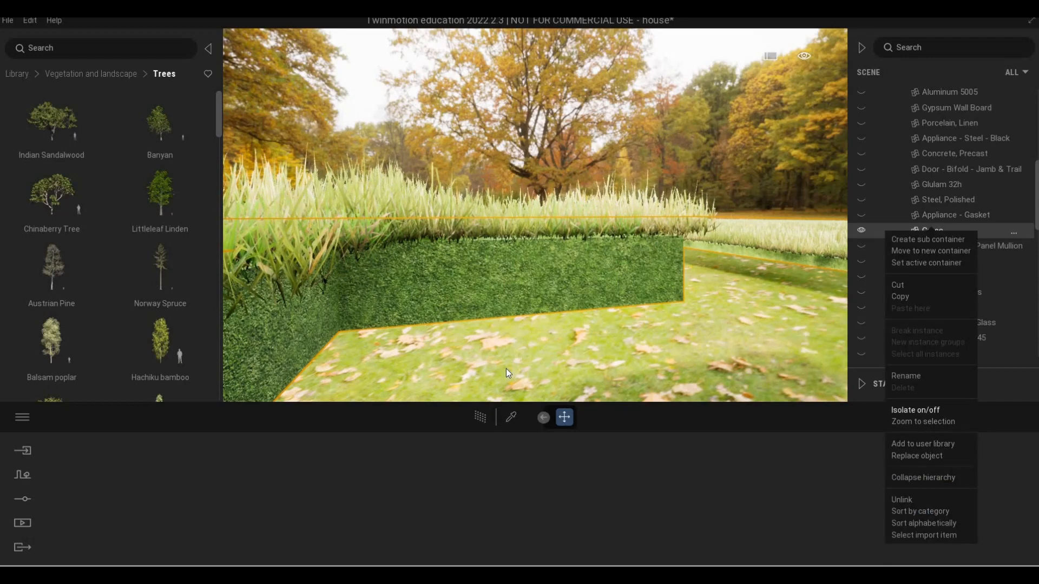
# Step: Examine the painted grass beside the entrance and around the pool's paved edges
pyautogui.press('s')
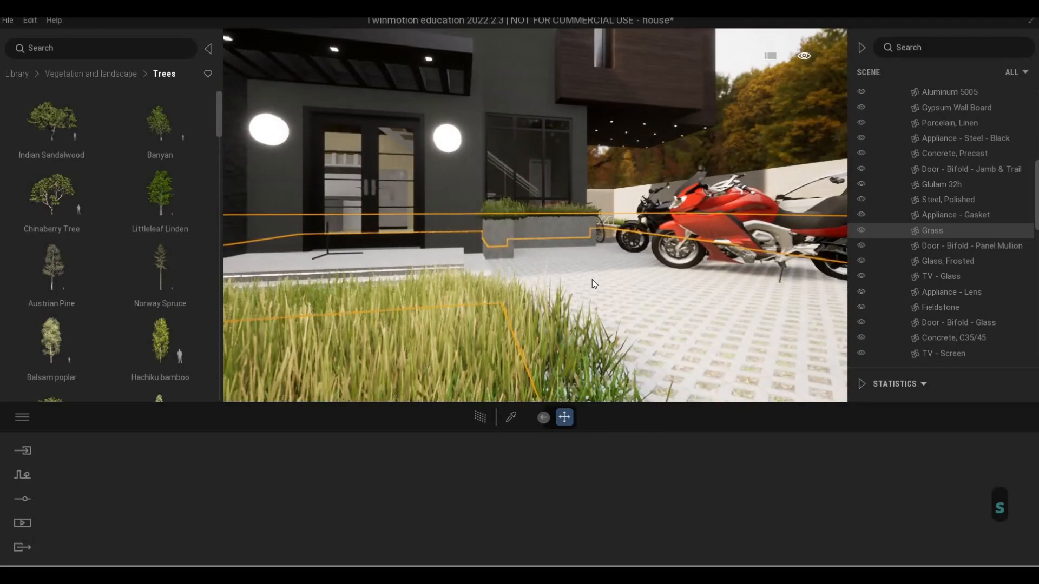
pyautogui.press('a')
pyautogui.press('w')
pyautogui.press('q')
pyautogui.press('d')
pyautogui.press('w')
pyautogui.press('w')
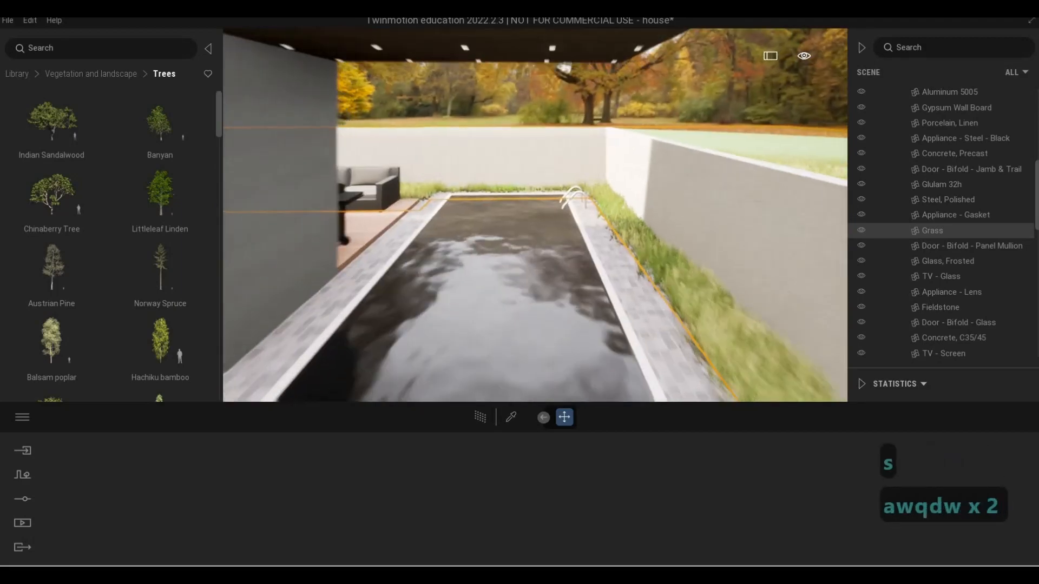
pyautogui.press('w')
pyautogui.press('w')
pyautogui.press('w')
pyautogui.press('q')
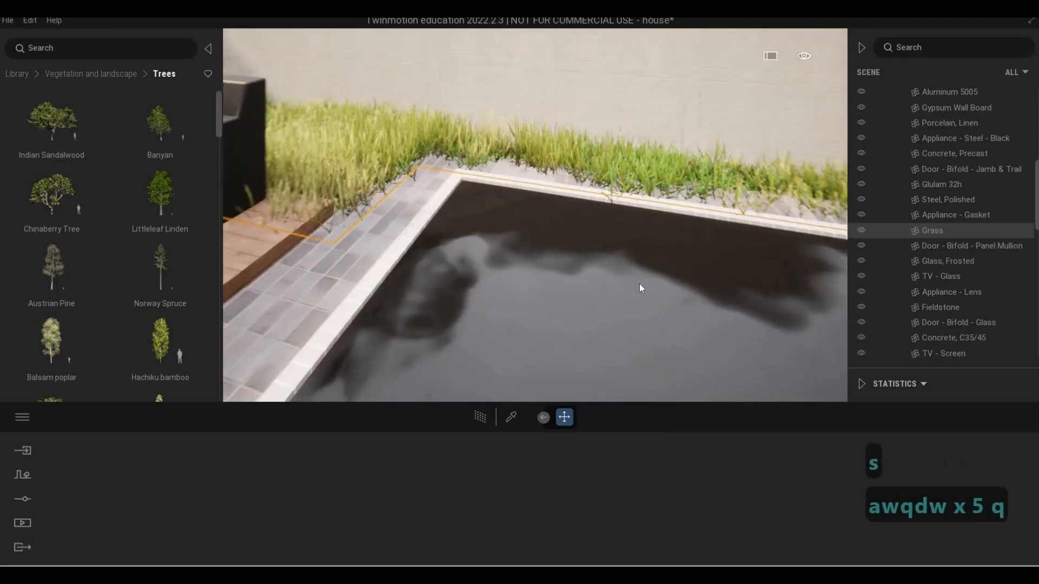
pyautogui.press('q')
pyautogui.press('d')
pyautogui.press('d')
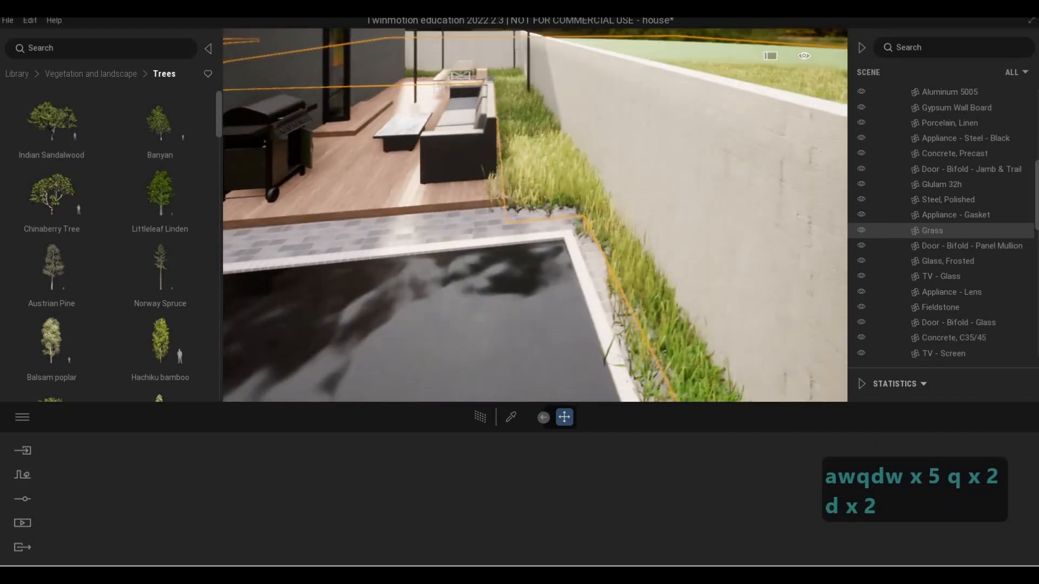
# Step: Examine the front lawn's grass edges along the driveway, the entrance platform and the boundary wall
pyautogui.press('a')
pyautogui.press('a')
pyautogui.press('a')
pyautogui.press('a')
pyautogui.press('a')
pyautogui.press('a')
pyautogui.press('a')
pyautogui.press('a')
pyautogui.press('a')
pyautogui.press('a')
pyautogui.press('a')
pyautogui.press('a')
pyautogui.press('a')
pyautogui.press('a')
pyautogui.press('a')
pyautogui.press('a')
pyautogui.press('a')
pyautogui.press('a')
pyautogui.press('a')
pyautogui.press('a')
pyautogui.press('w')
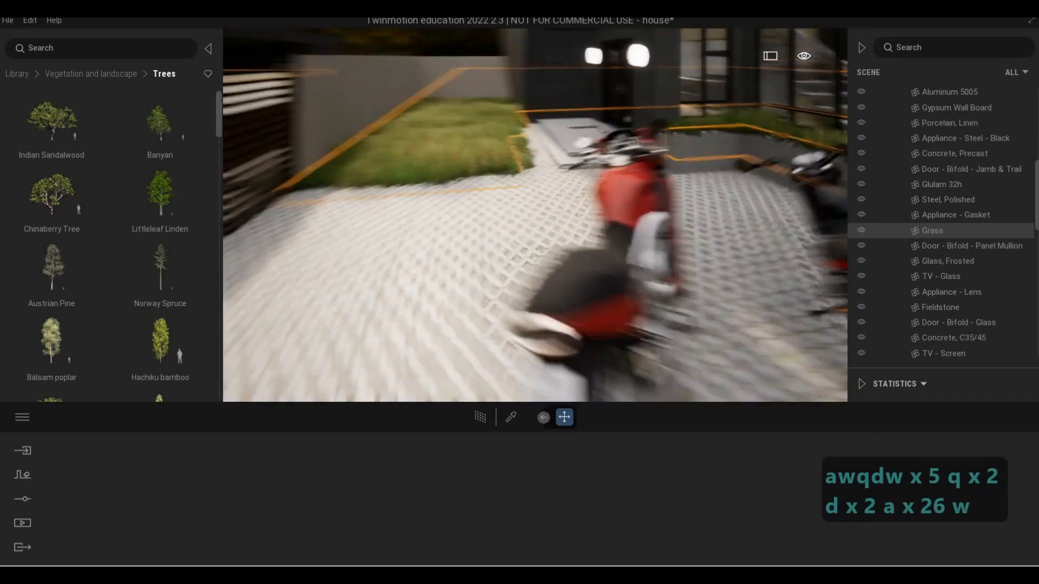
pyautogui.press('q')
pyautogui.press('d')
pyautogui.press('d')
pyautogui.press('w')
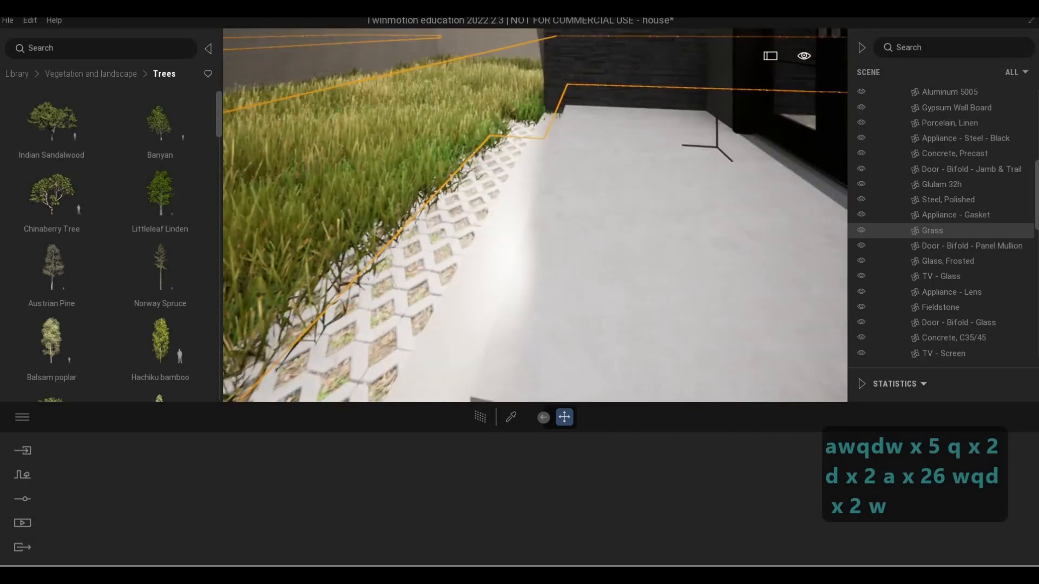
pyautogui.press('q')
pyautogui.press('w')
pyautogui.press('d')
pyautogui.press('s')
pyautogui.press('a')
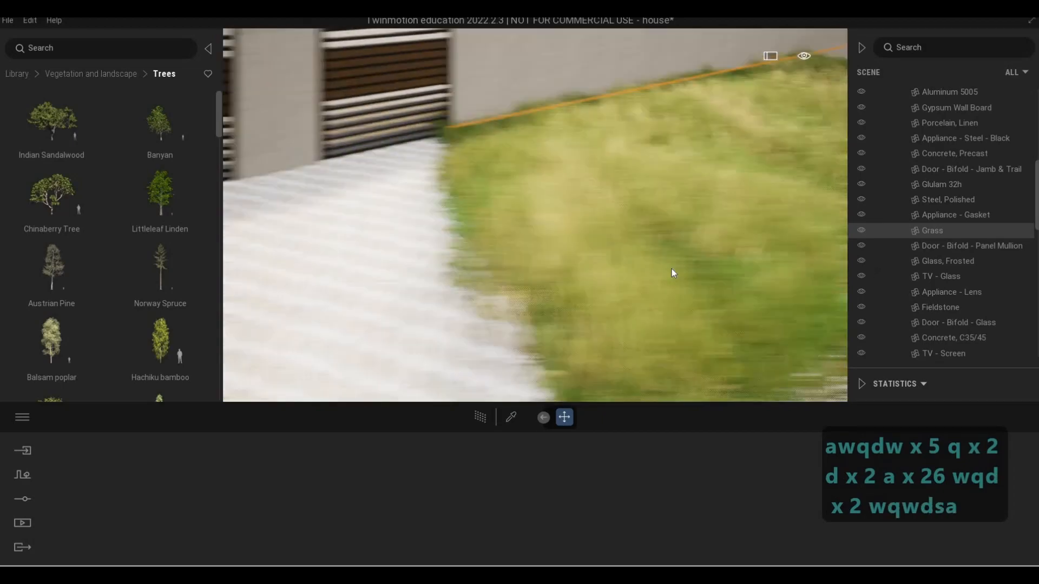
# Step: Select the painted vegetation on the front lawn and activate its eraser with a diameter of 0.9 m
pyautogui.press('d')
pyautogui.press('s')
pyautogui.click(470, 231)
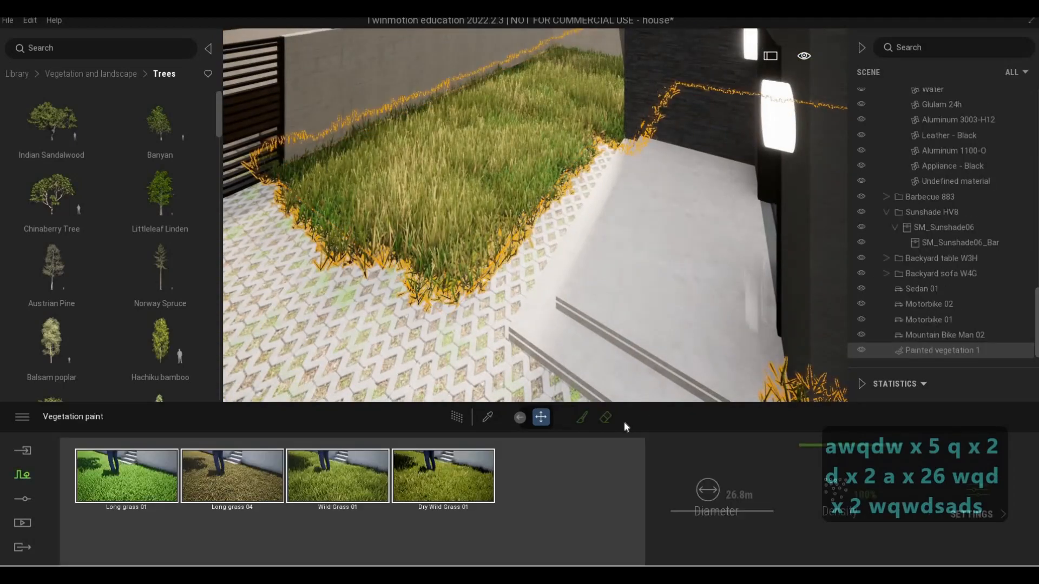
pyautogui.click(606, 419)
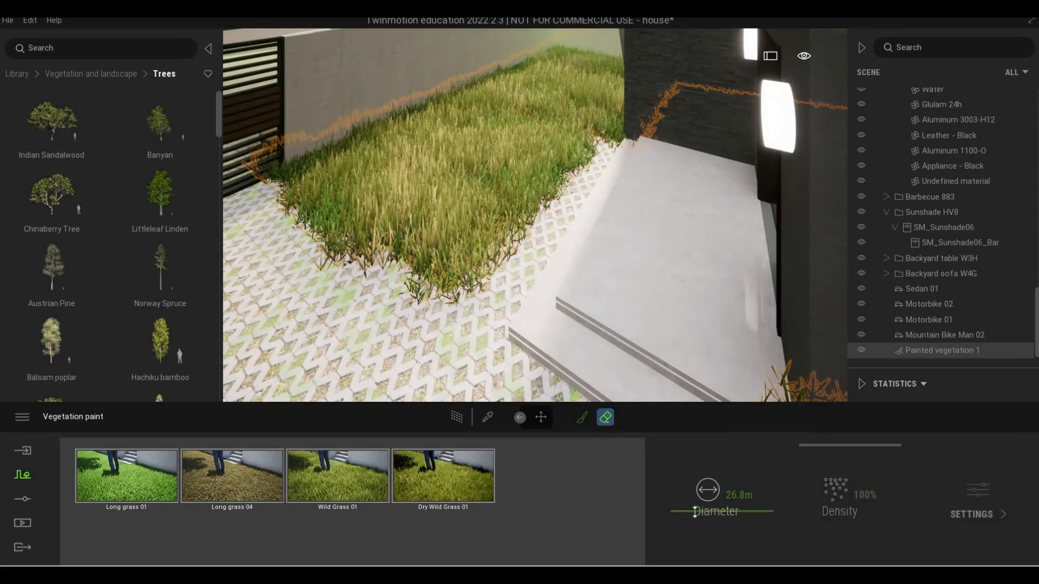
pyautogui.moveTo(695, 512)
pyautogui.mouseDown()
pyautogui.moveTo(685, 534)
pyautogui.moveTo(673, 534)
pyautogui.mouseUp()
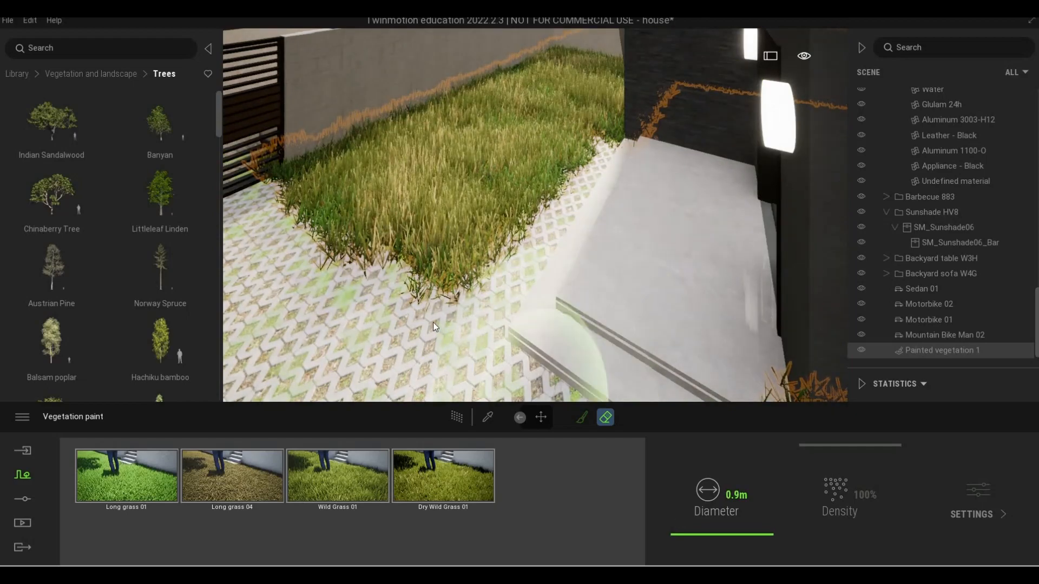
# Step: Erase the grass blades spilling onto the driveway paving along the front lawn's edge
pyautogui.press('a')
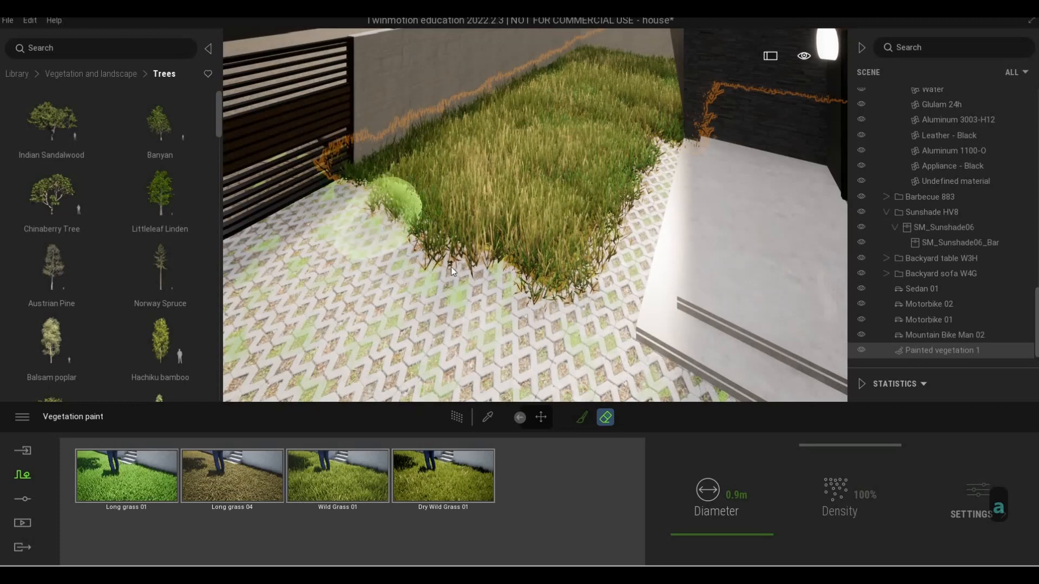
pyautogui.moveTo(451, 269); pyautogui.dragTo(539, 313)
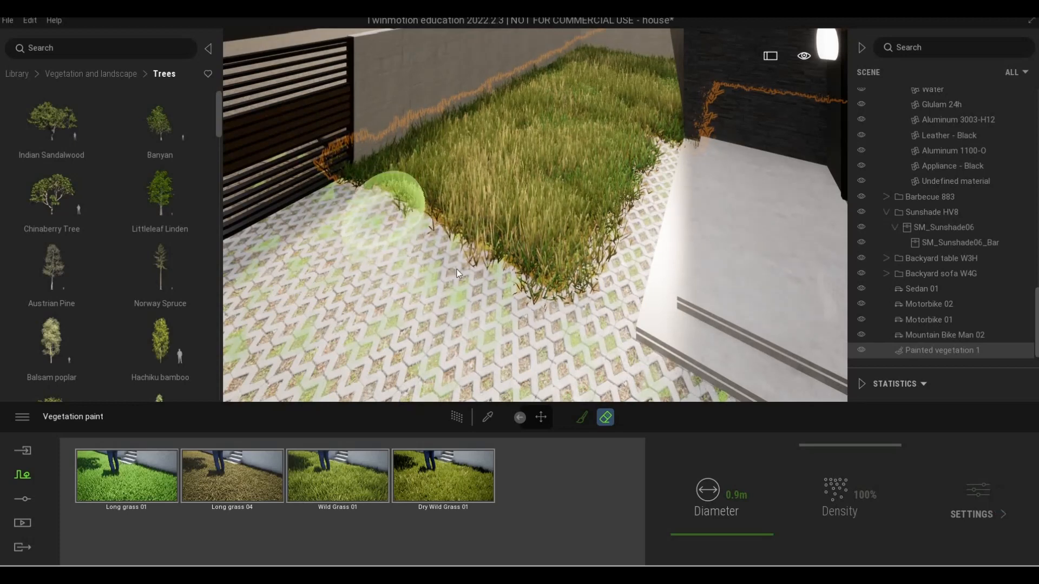
pyautogui.moveTo(456, 272)
pyautogui.mouseDown()
pyautogui.moveTo(596, 233)
pyautogui.moveTo(684, 163)
pyautogui.moveTo(627, 242)
pyautogui.moveTo(638, 210)
pyautogui.moveTo(606, 220)
pyautogui.moveTo(677, 135)
pyautogui.moveTo(609, 181)
pyautogui.moveTo(501, 319)
pyautogui.mouseUp()
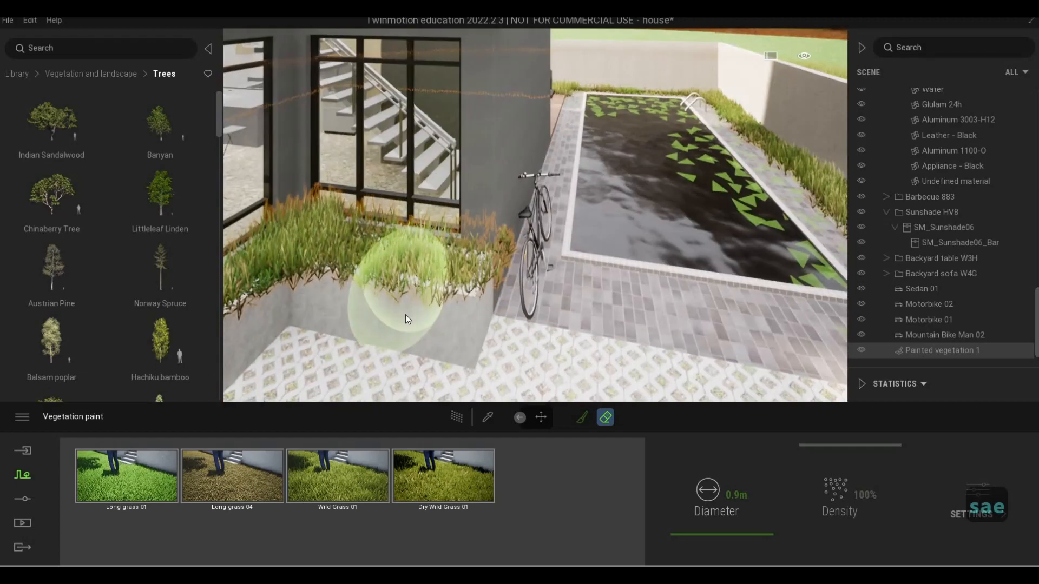
# Step: Try erasing the overhanging grass along the front of the raised planter, and undo that erasure
pyautogui.moveTo(407, 315)
pyautogui.mouseDown()
pyautogui.moveTo(450, 311)
pyautogui.moveTo(388, 324)
pyautogui.mouseUp()
pyautogui.hotkey('ctrl', 'z')
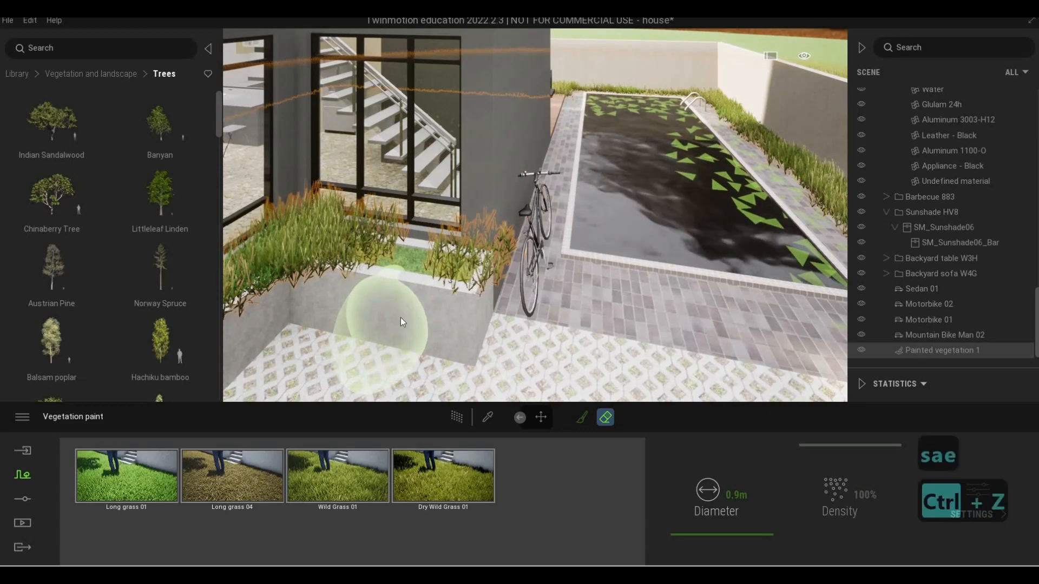
pyautogui.press('e')
pyautogui.press('a')
pyautogui.press('a')
pyautogui.moveTo(384, 293); pyautogui.dragTo(459, 119, button='right')
pyautogui.press('a')
pyautogui.press('w')
pyautogui.press('e')
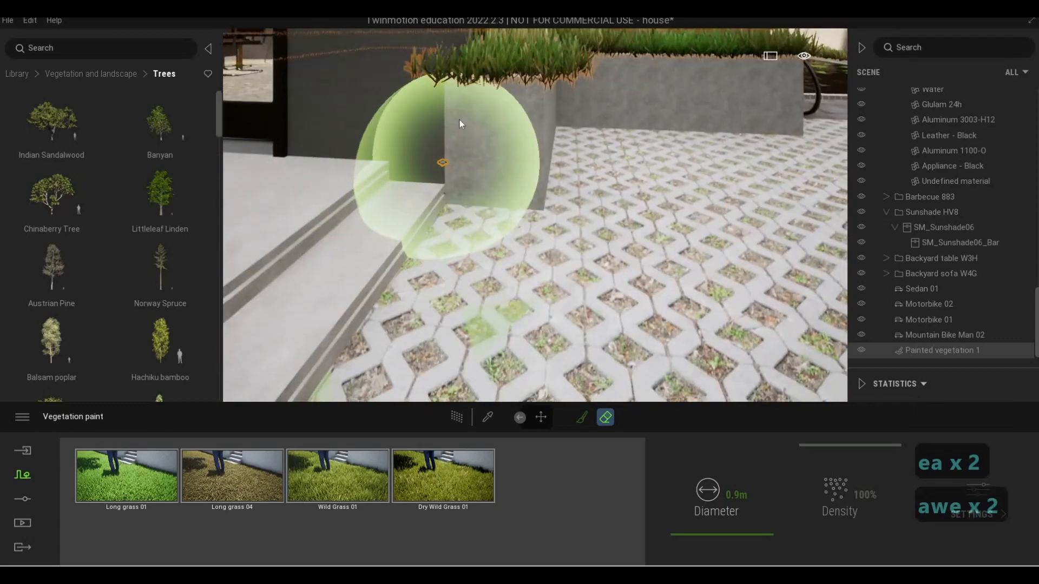
pyautogui.press('q')
pyautogui.press('q')
pyautogui.moveTo(489, 189); pyautogui.dragTo(608, 19, button='right')
pyautogui.press('s')
pyautogui.press('w')
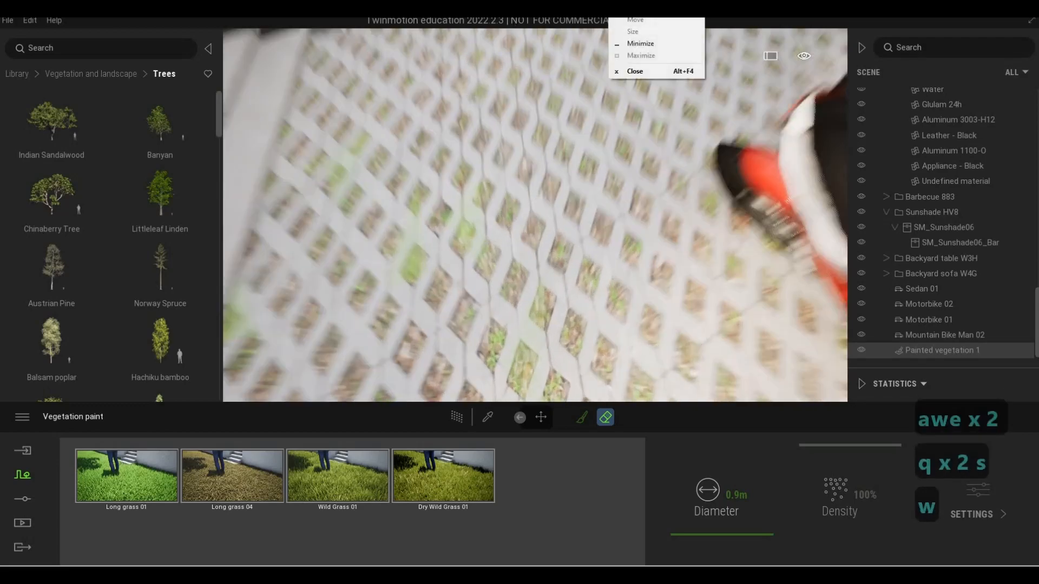
pyautogui.click(467, 96)
pyautogui.press('s')
pyautogui.press('q')
pyautogui.press('Escape')
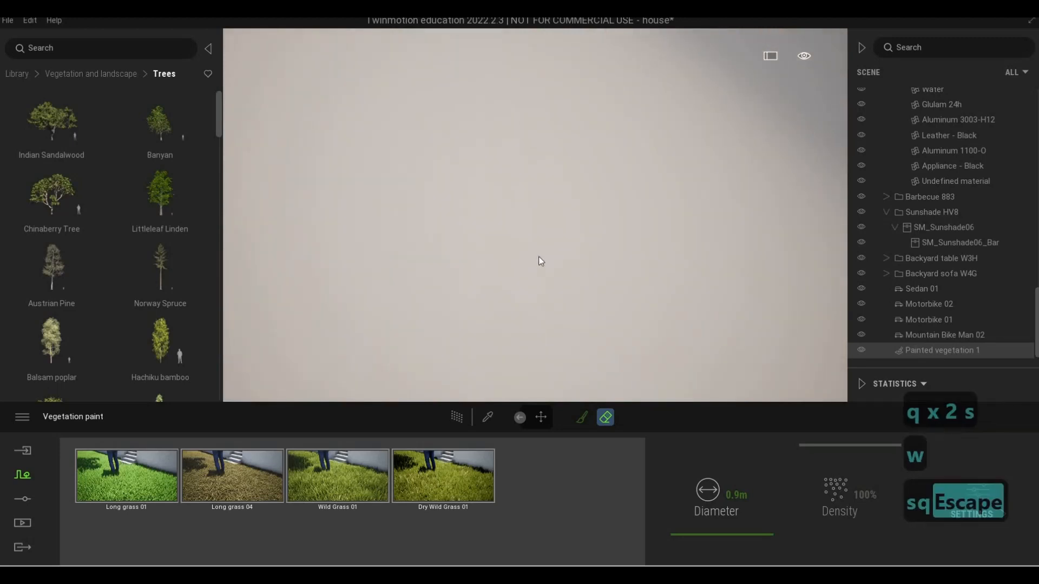
pyautogui.press('s')
pyautogui.press('q')
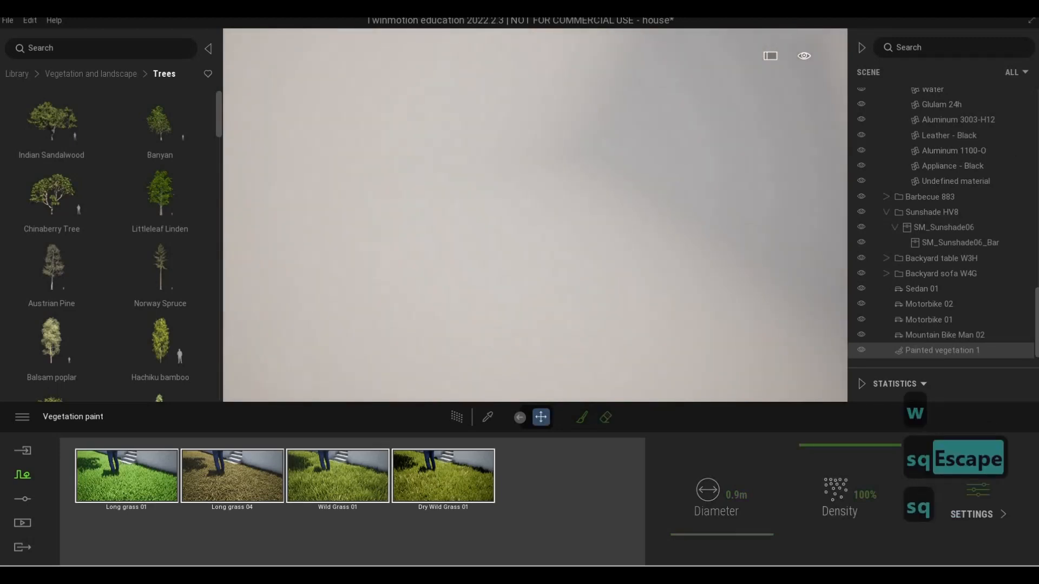
pyautogui.press('s')
pyautogui.press('q')
pyautogui.press('s')
pyautogui.press('q')
pyautogui.press('s')
pyautogui.press('q')
pyautogui.press('s')
pyautogui.press('q')
pyautogui.press('s')
pyautogui.press('q')
pyautogui.press('s')
pyautogui.press('q')
pyautogui.press('s')
pyautogui.press('q')
pyautogui.press('d')
pyautogui.press('w')
pyautogui.press('q')
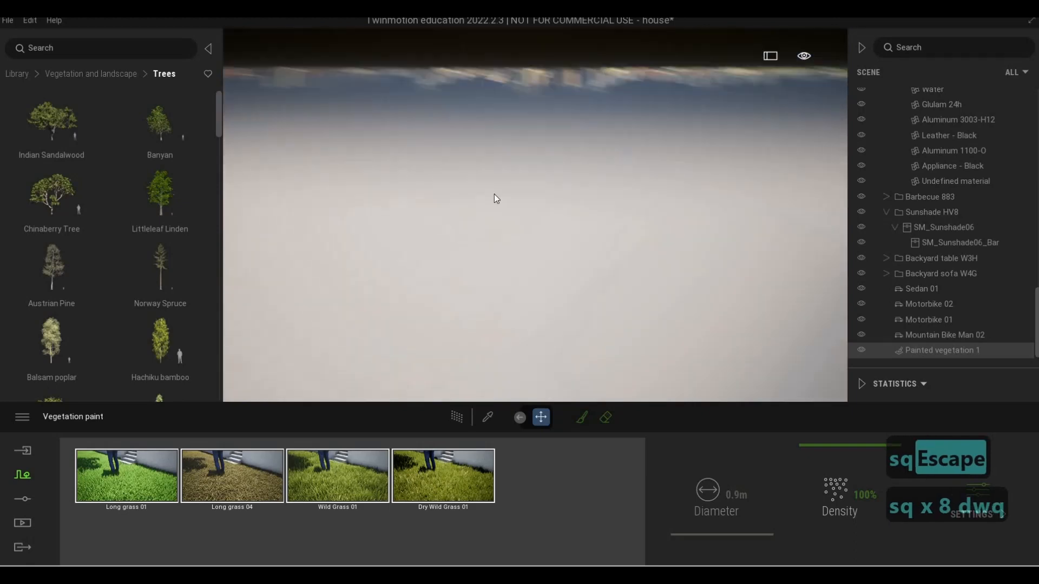
# Step: Find the house again from the distant ground and examine the grass edges of the raised planter beside the entrance steps
pyautogui.press('q')
pyautogui.press('q')
pyautogui.press('q')
pyautogui.press('q')
pyautogui.press('q')
pyautogui.press('w')
pyautogui.press('w')
pyautogui.press('w')
pyautogui.press('w')
pyautogui.press('w')
pyautogui.press('w')
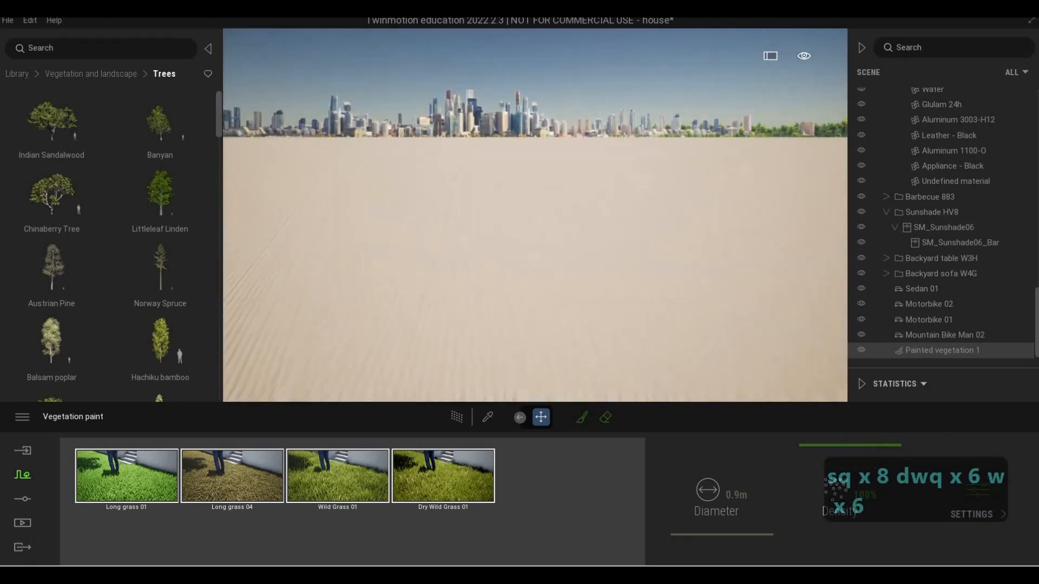
pyautogui.press('w')
pyautogui.press('w')
pyautogui.press('w')
pyautogui.press('w')
pyautogui.press('w')
pyautogui.press('w')
pyautogui.press('w')
pyautogui.press('w')
pyautogui.press('w')
pyautogui.press('s')
pyautogui.press('d')
pyautogui.press('w')
pyautogui.press('q')
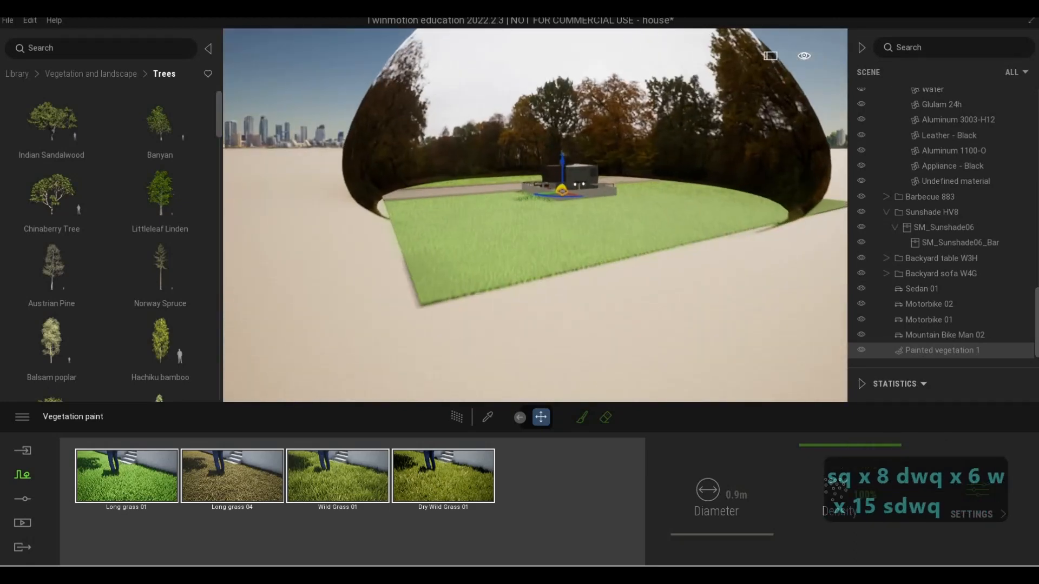
pyautogui.press('q')
pyautogui.press('q')
pyautogui.press('q')
pyautogui.press('q')
pyautogui.press('q')
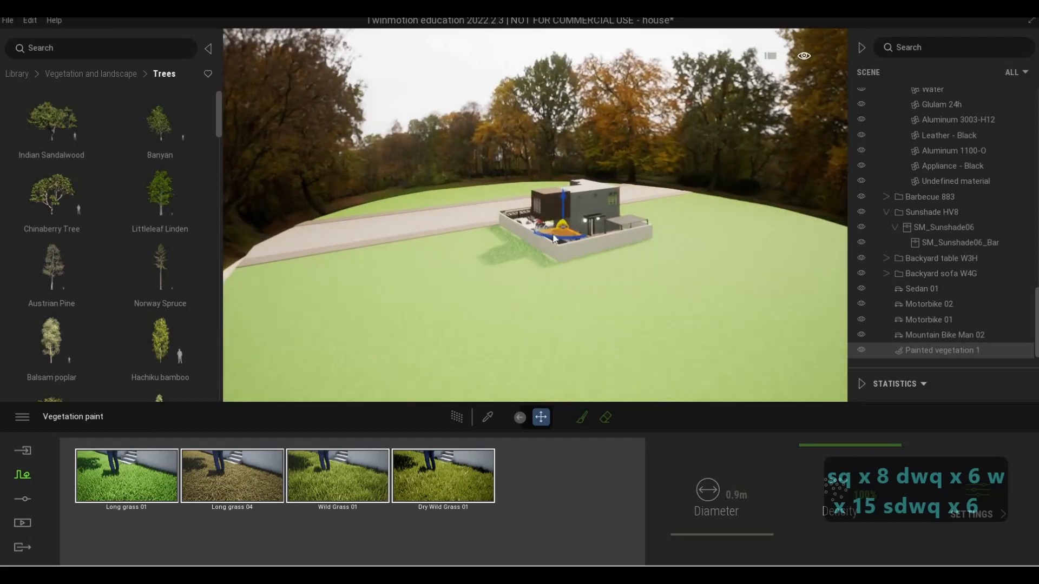
pyautogui.press('4')
pyautogui.press('a')
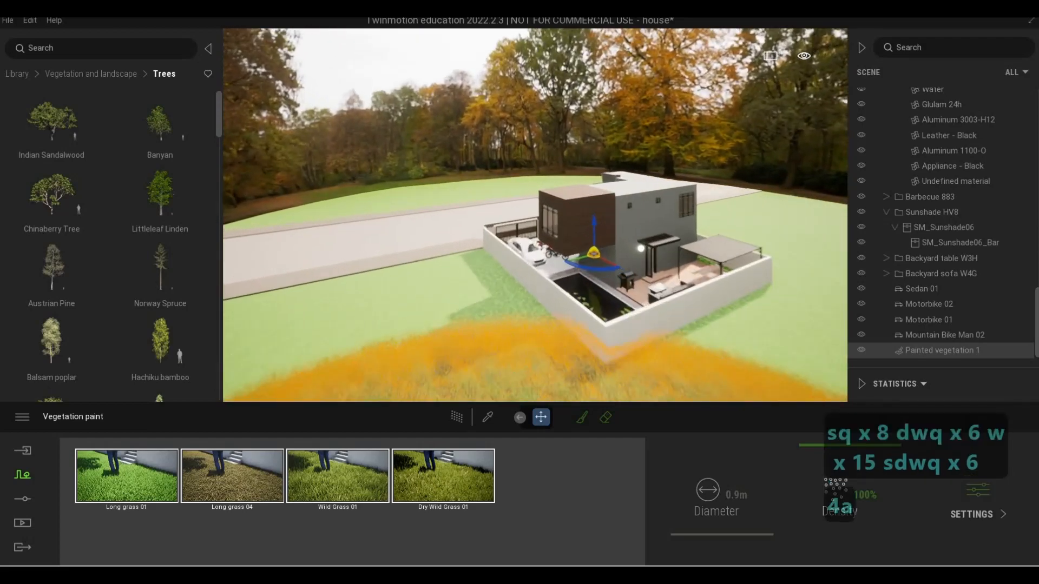
pyautogui.press('a')
pyautogui.press('a')
pyautogui.press('a')
pyautogui.press('a')
pyautogui.press('a')
pyautogui.press('a')
pyautogui.press('a')
pyautogui.press('a')
pyautogui.press('a')
pyautogui.press('a')
pyautogui.press('a')
pyautogui.press('a')
pyautogui.press('a')
pyautogui.press('a')
pyautogui.press('a')
pyautogui.press('a')
pyautogui.press('a')
pyautogui.press('a')
pyautogui.press('a')
pyautogui.press('a')
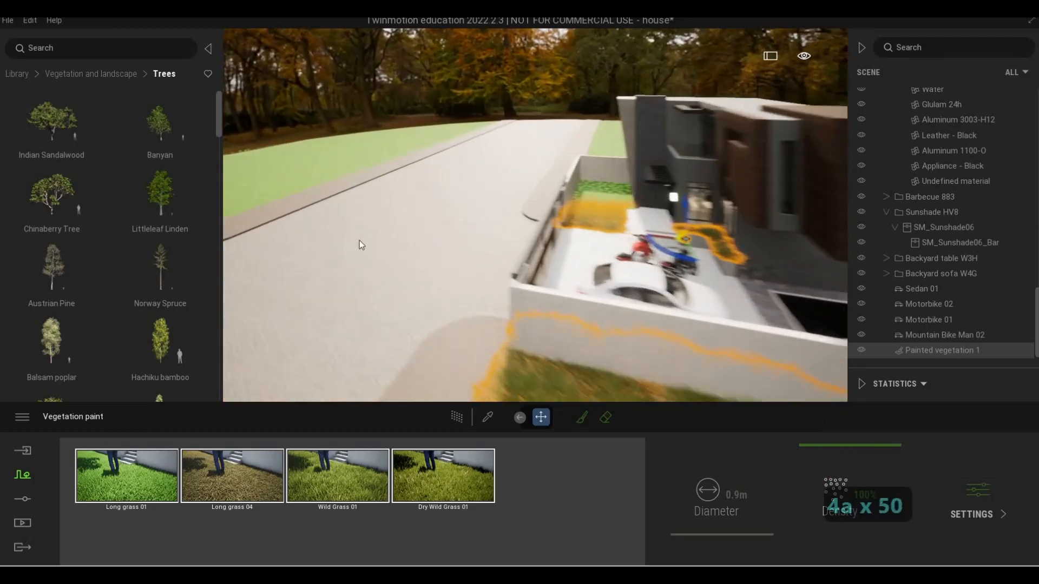
pyautogui.press('a')
pyautogui.press('a')
pyautogui.press('a')
pyautogui.press('a')
pyautogui.press('a')
pyautogui.press('a')
pyautogui.press('a')
pyautogui.press('a')
pyautogui.press('a')
pyautogui.press('a')
pyautogui.press('a')
pyautogui.press('a')
pyautogui.press('a')
pyautogui.press('a')
pyautogui.press('a')
pyautogui.press('a')
pyautogui.press('a')
pyautogui.press('a')
pyautogui.press('a')
pyautogui.press('w')
pyautogui.press('a')
pyautogui.press('e')
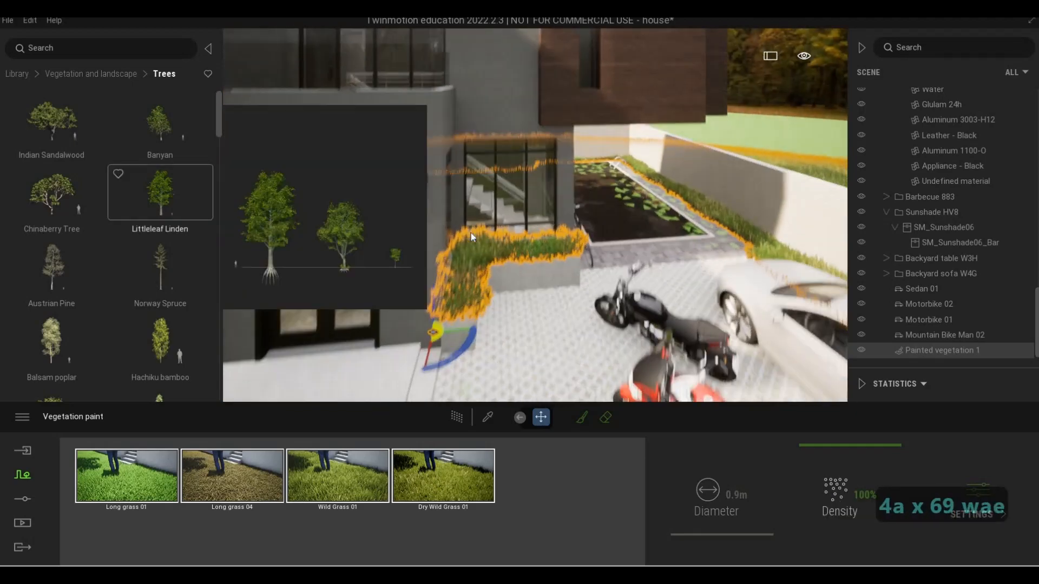
pyautogui.press('w')
pyautogui.press('w')
pyautogui.press('d')
pyautogui.press('w')
pyautogui.press('a')
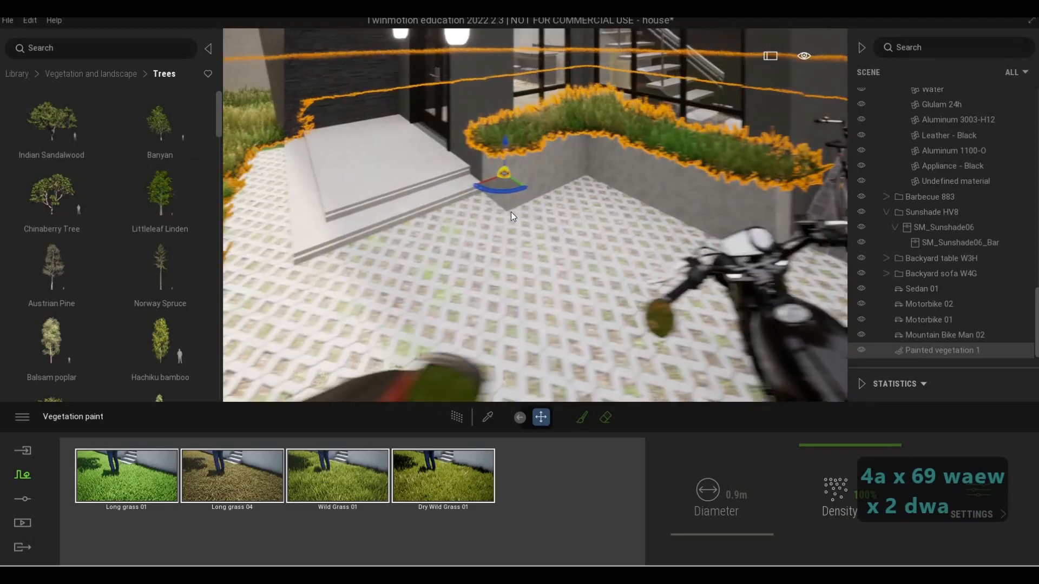
pyautogui.press('w')
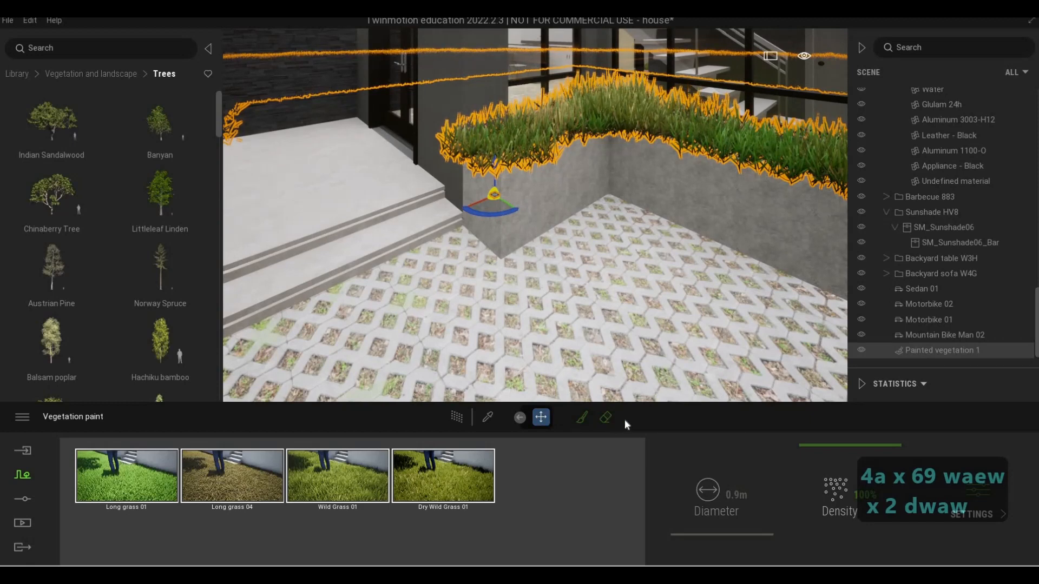
# Step: Activate the vegetation eraser with a 0.3 m diameter and trim the overhanging grass at the planter's end beside the entrance steps
pyautogui.click(605, 417)
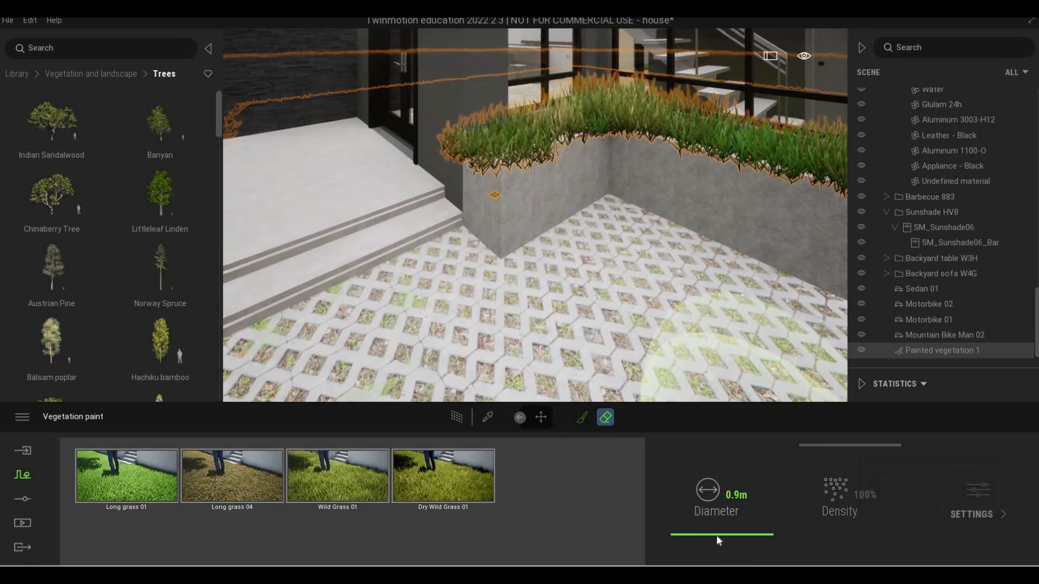
pyautogui.click(717, 536)
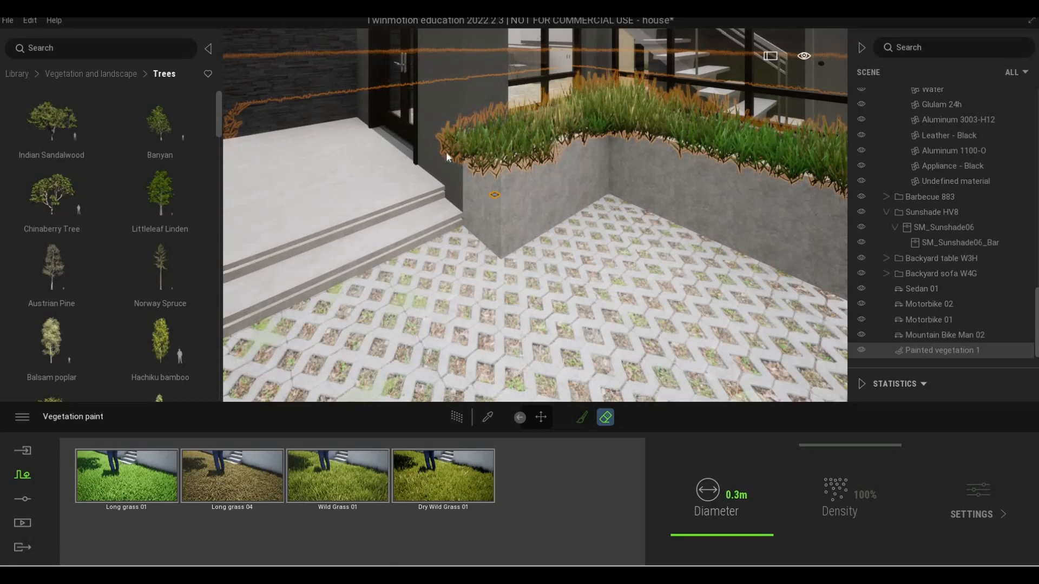
pyautogui.press('w')
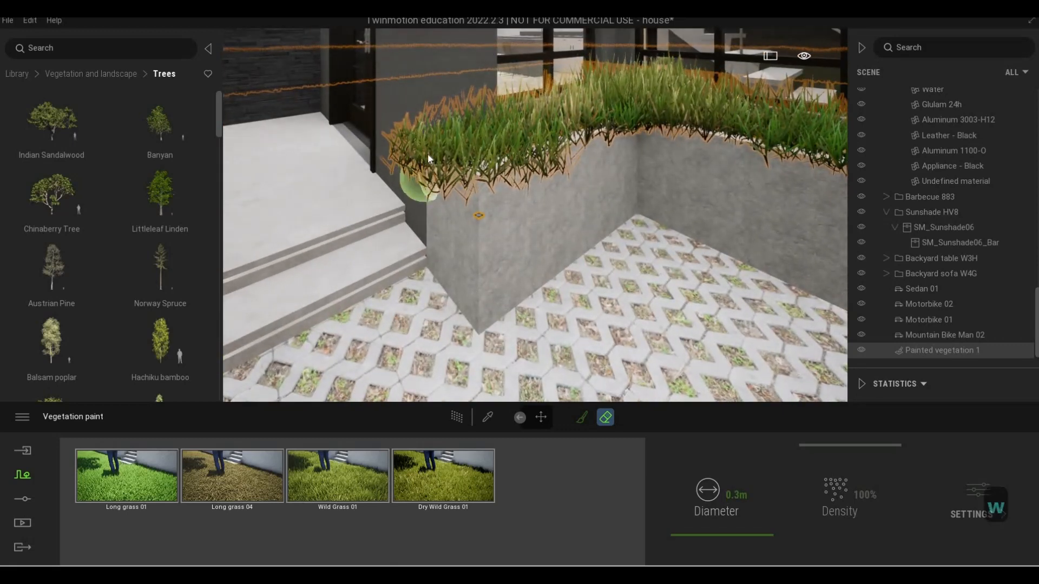
pyautogui.moveTo(433, 184); pyautogui.dragTo(427, 165)
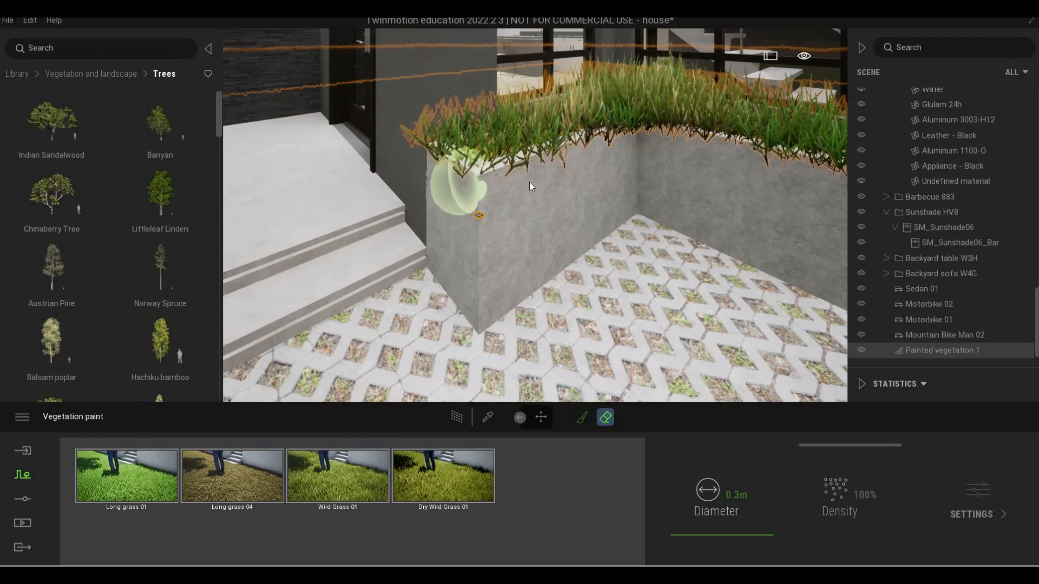
pyautogui.press('w')
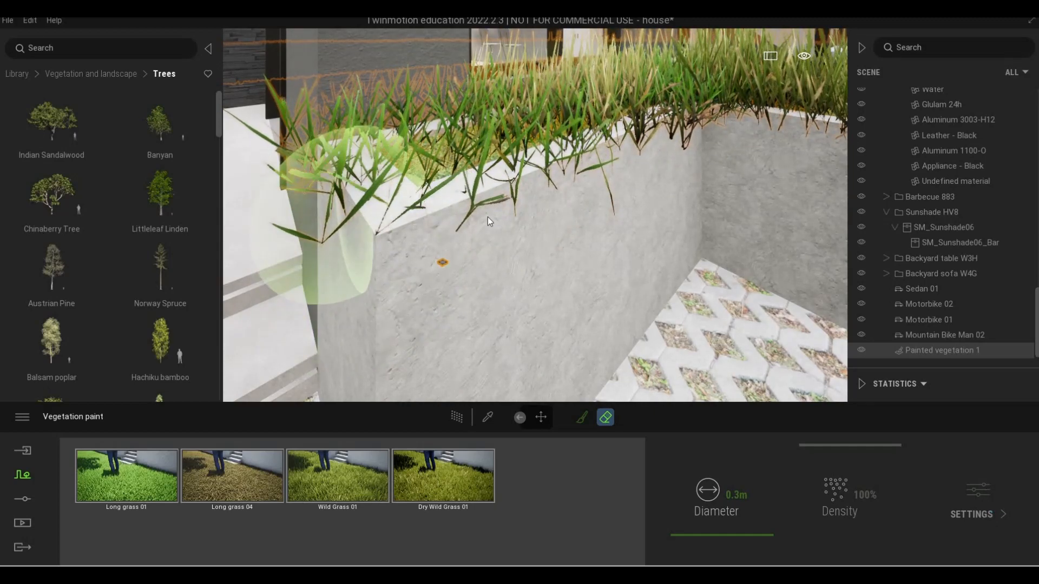
pyautogui.moveTo(488, 216); pyautogui.dragTo(508, 207, button='right')
pyautogui.press('a')
pyautogui.press('d')
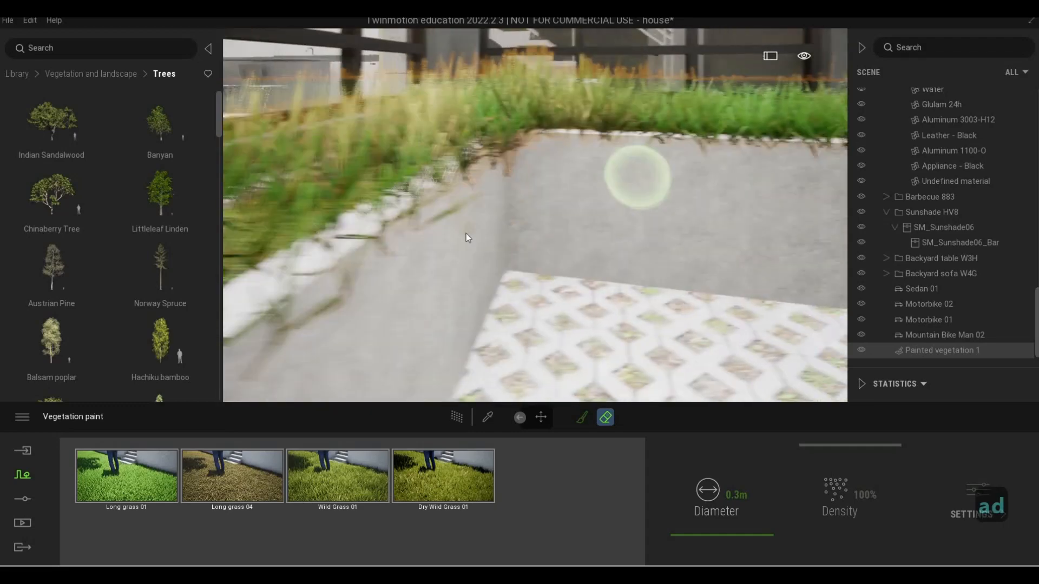
pyautogui.press('s')
pyautogui.press('q')
pyautogui.press('s')
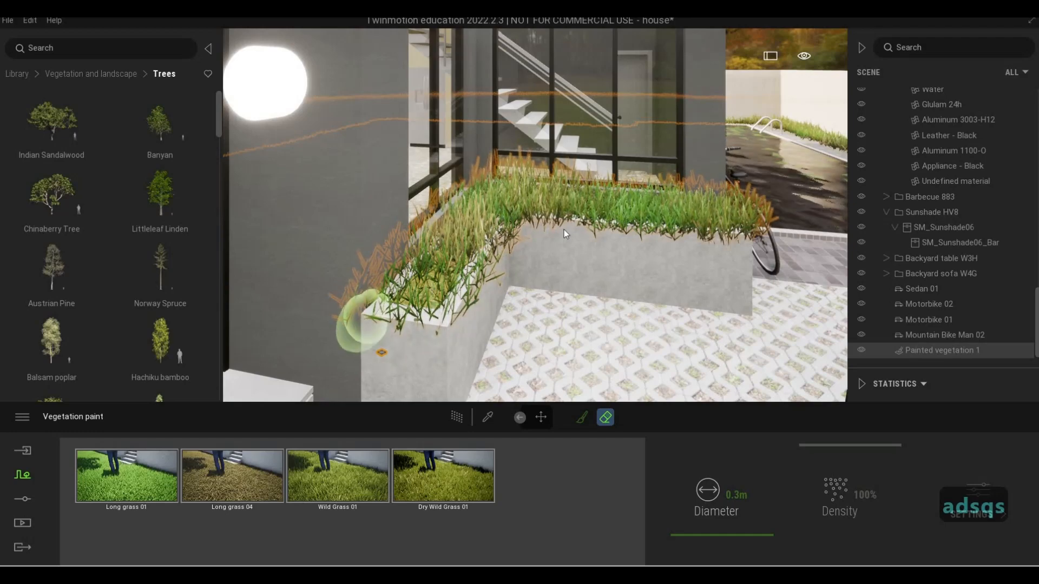
# Step: Erase the grass blades overhanging the planter's long side and its far end near the bicycle
pyautogui.press('d')
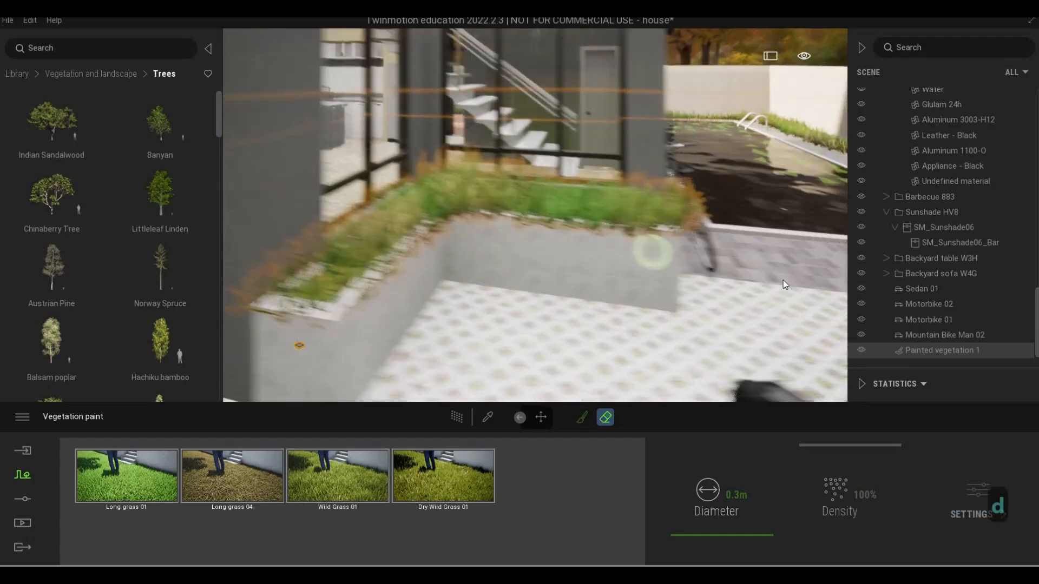
pyautogui.press('w')
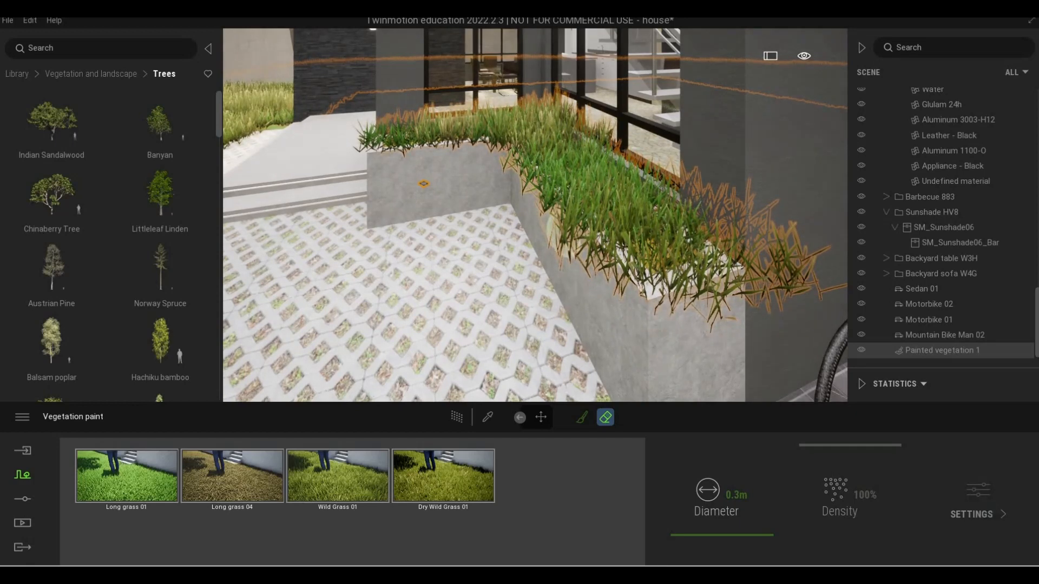
pyautogui.press('d')
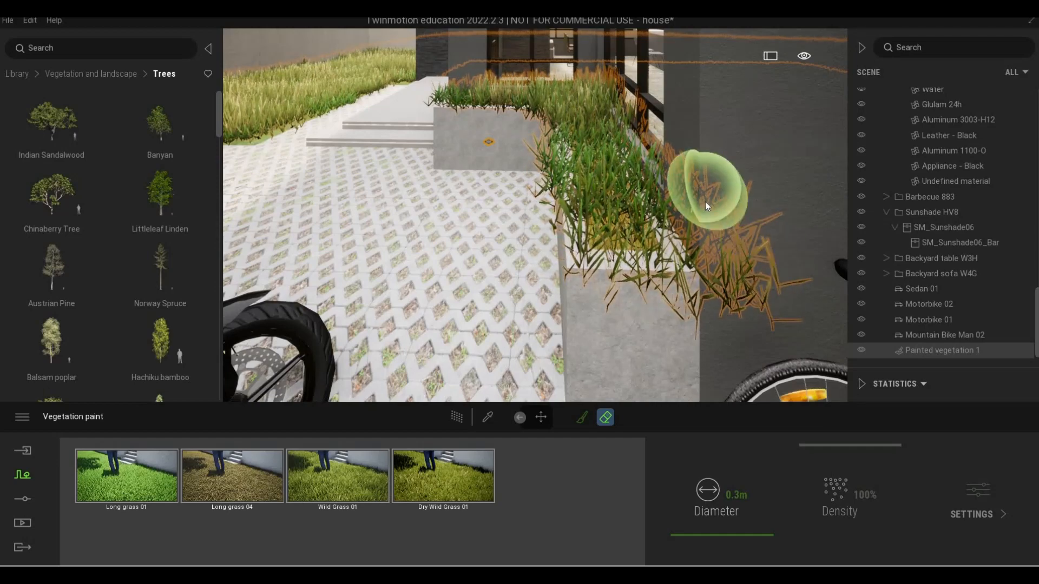
pyautogui.press('a')
pyautogui.press('w')
pyautogui.press('q')
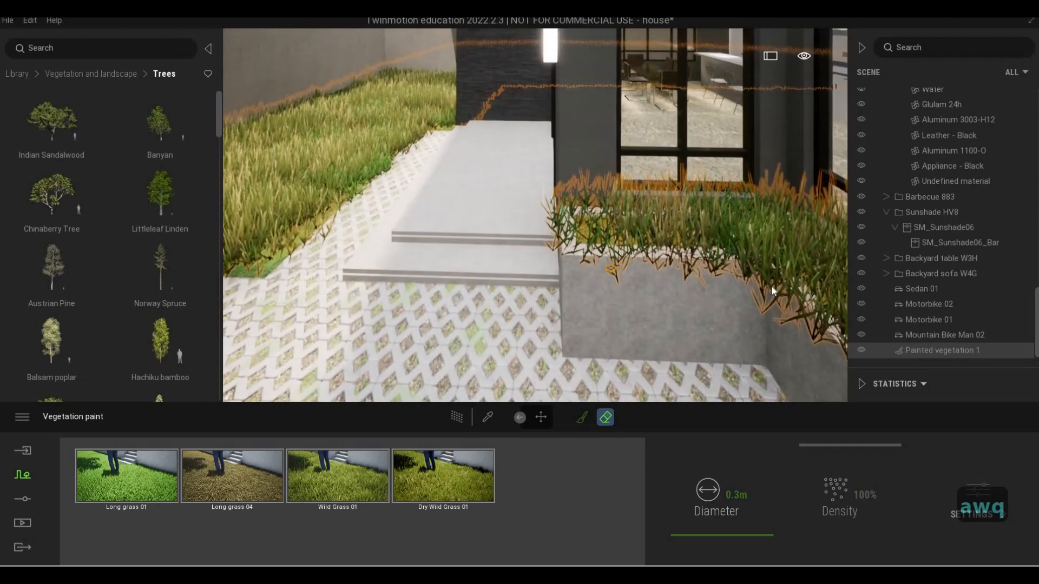
# Step: Thin out the remaining grass blades around the planter's inner corner and its short side next to the entrance
pyautogui.press('d')
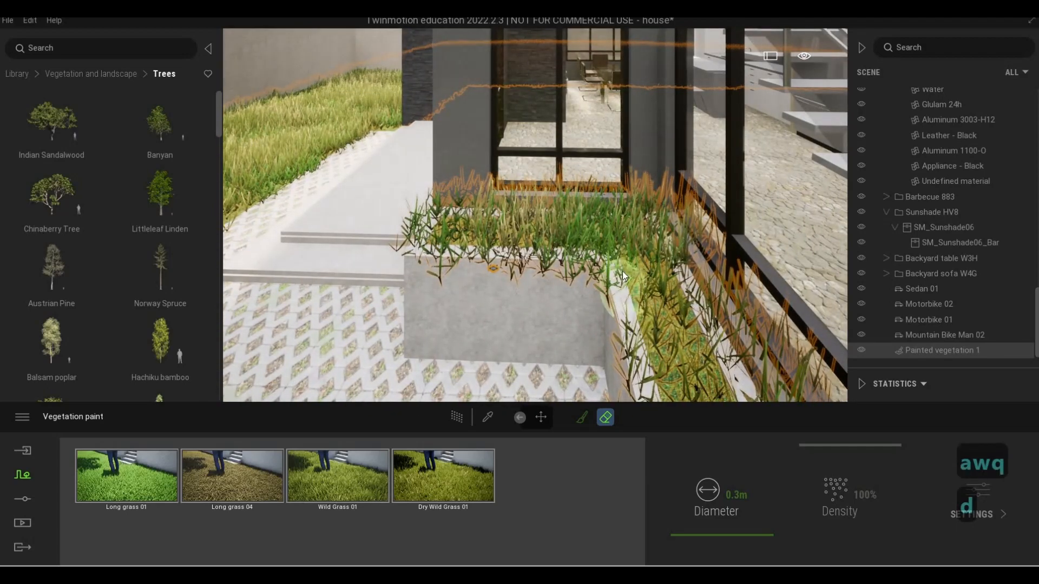
pyautogui.press('a')
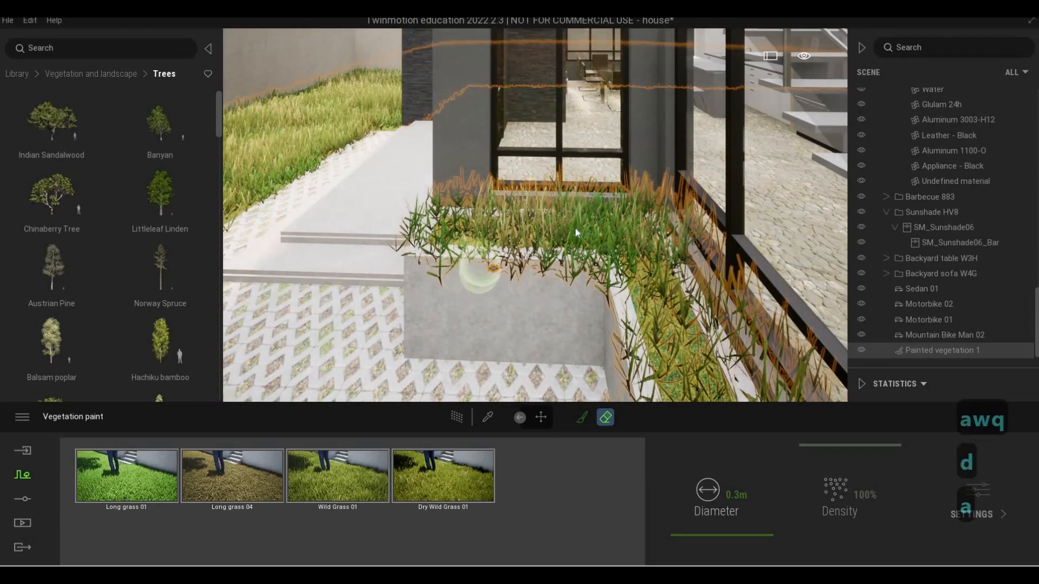
pyautogui.press('w')
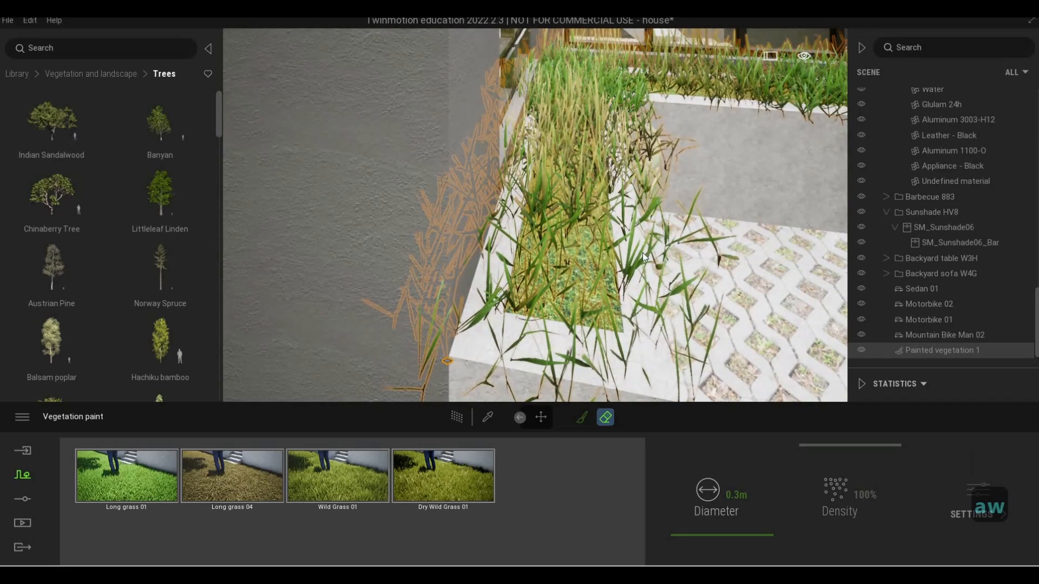
pyautogui.press('s')
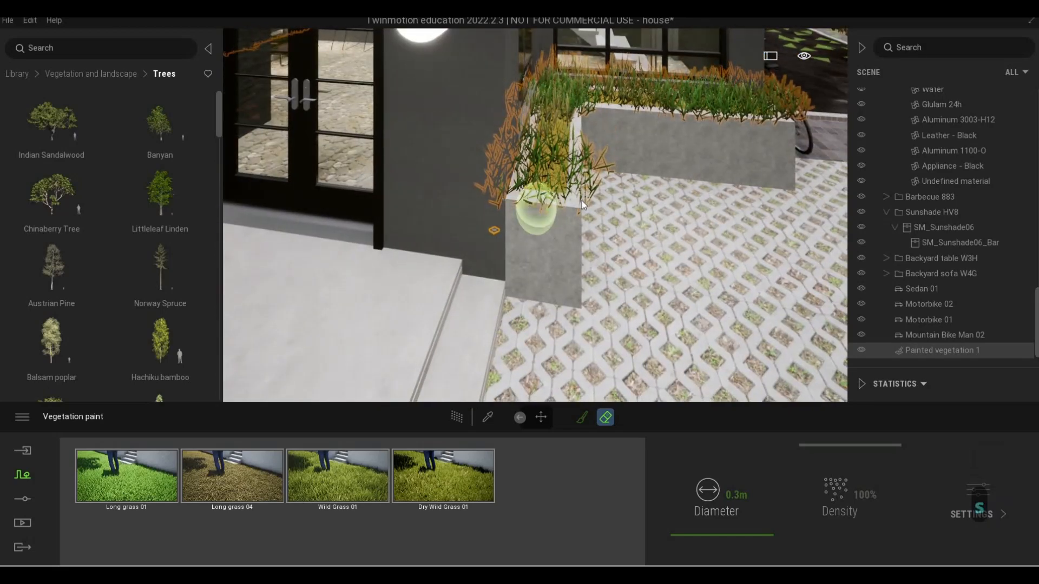
pyautogui.press('d')
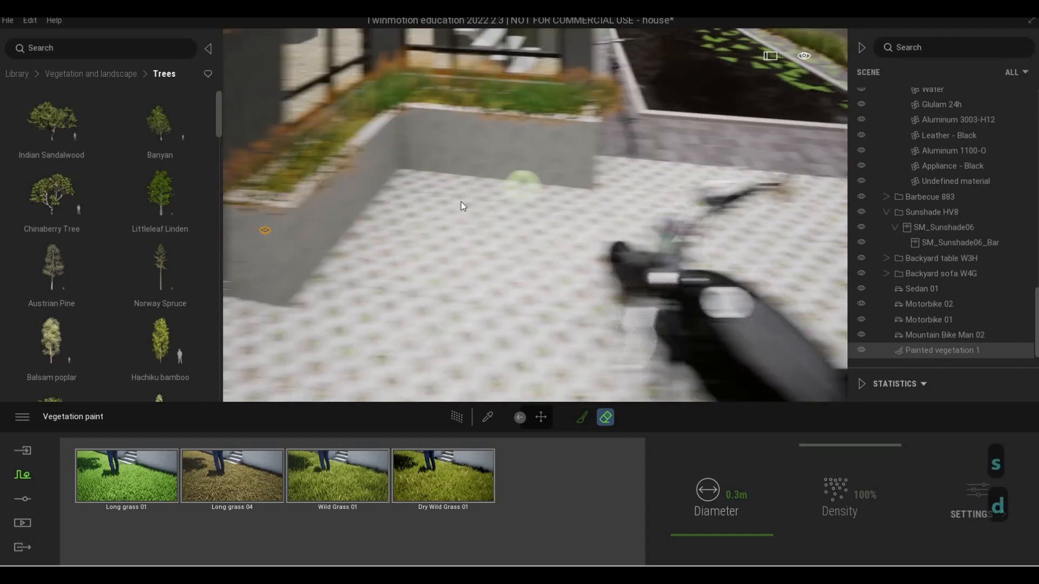
# Step: Try erasing the grass spilling onto the paving in front of the sedan with a 2.1 m eraser, undo it and deselect the vegetation
pyautogui.press('a')
pyautogui.press('s')
pyautogui.press('d')
pyautogui.press('w')
pyautogui.press('a')
pyautogui.press('a')
pyautogui.press('w')
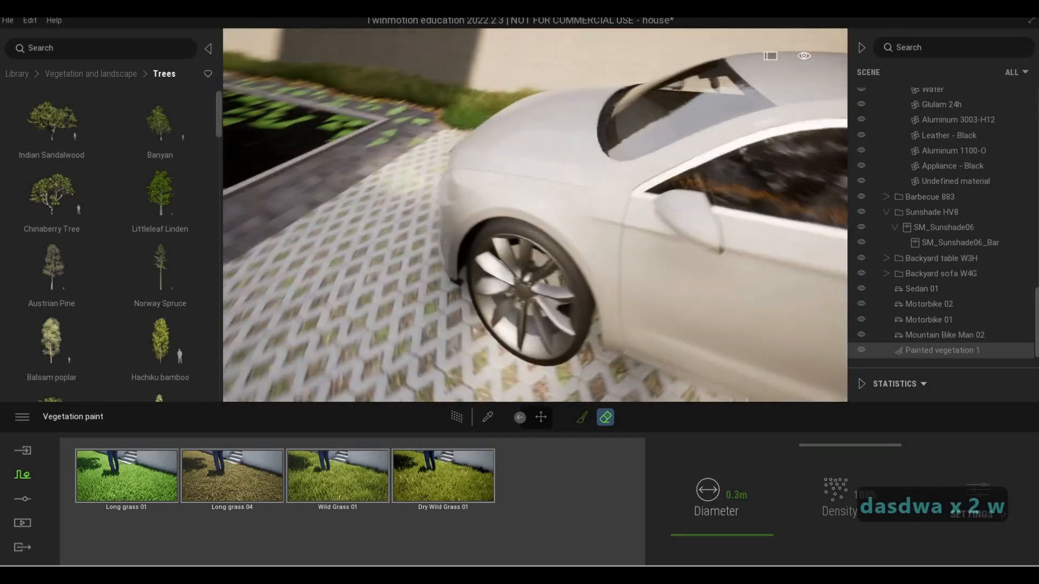
pyautogui.press('q')
pyautogui.press('a')
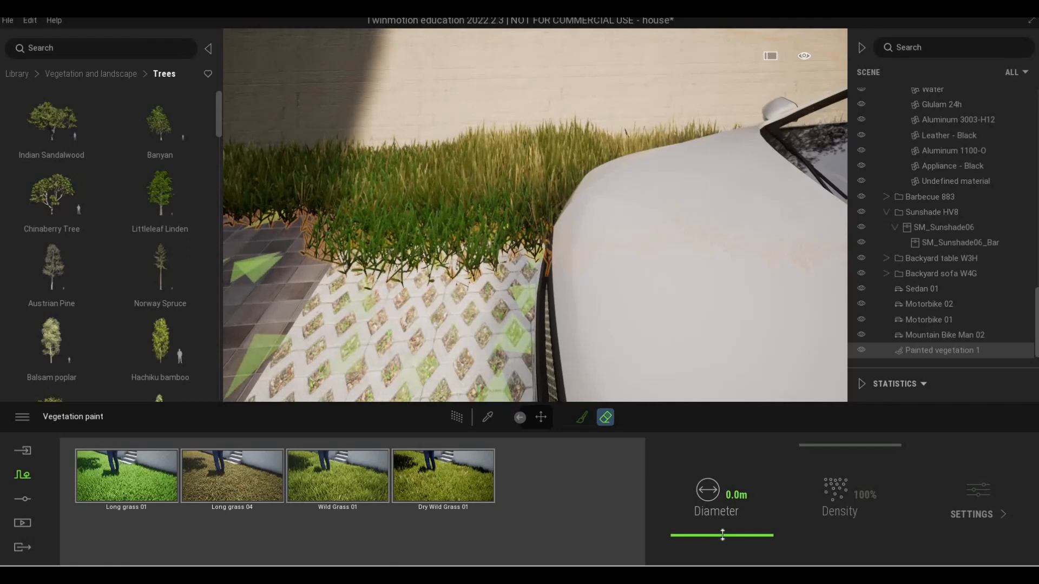
pyautogui.moveTo(725, 537); pyautogui.dragTo(719, 533)
pyautogui.press('a')
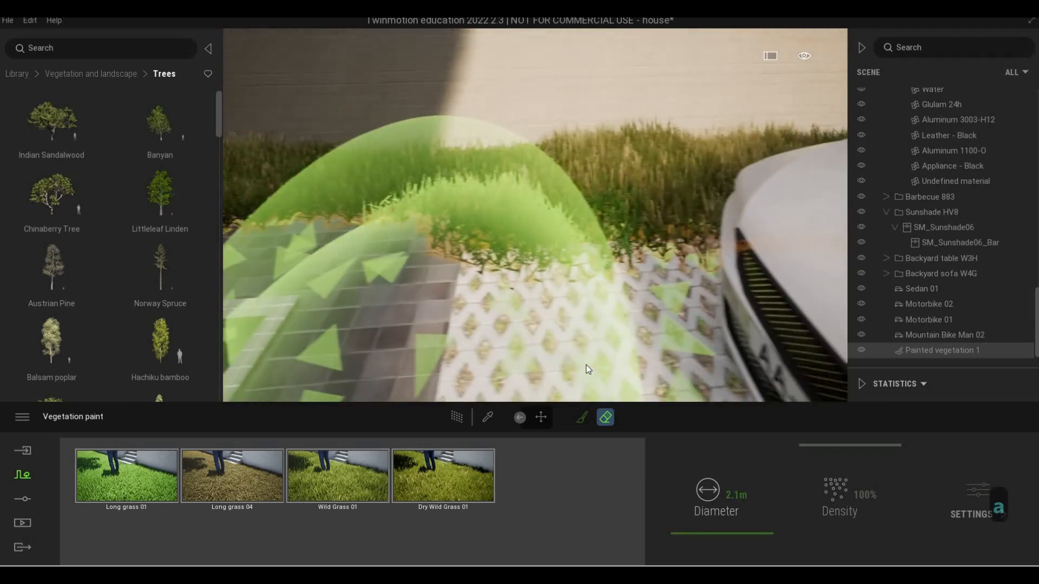
pyautogui.moveTo(545, 361)
pyautogui.mouseDown()
pyautogui.moveTo(566, 386)
pyautogui.moveTo(561, 372)
pyautogui.mouseUp()
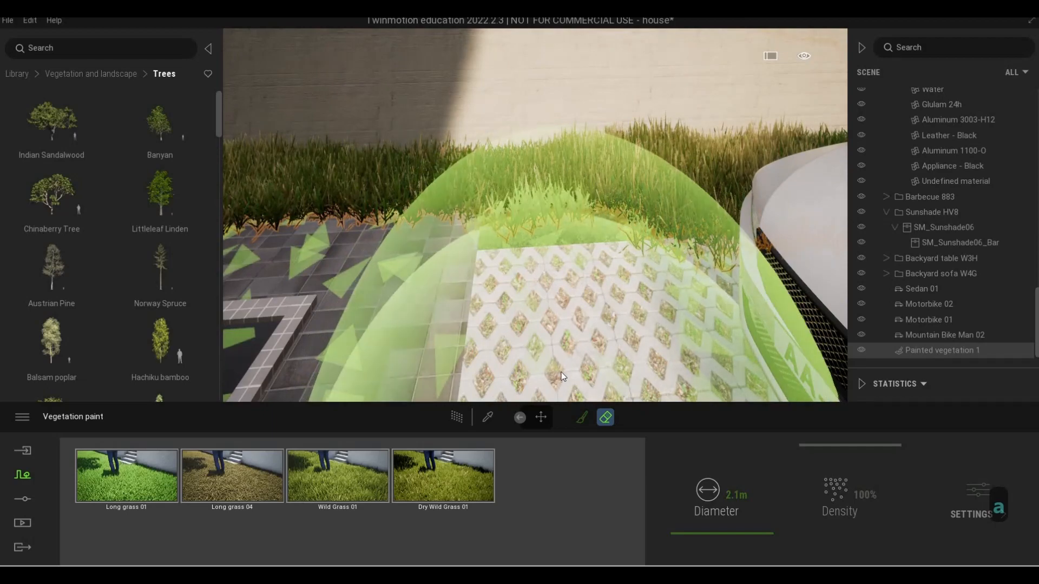
pyautogui.hotkey('ctrl', 'z')
pyautogui.press('d')
pyautogui.press('d')
pyautogui.press('d')
pyautogui.press('d')
pyautogui.press('d')
pyautogui.press('d')
pyautogui.press('Escape')
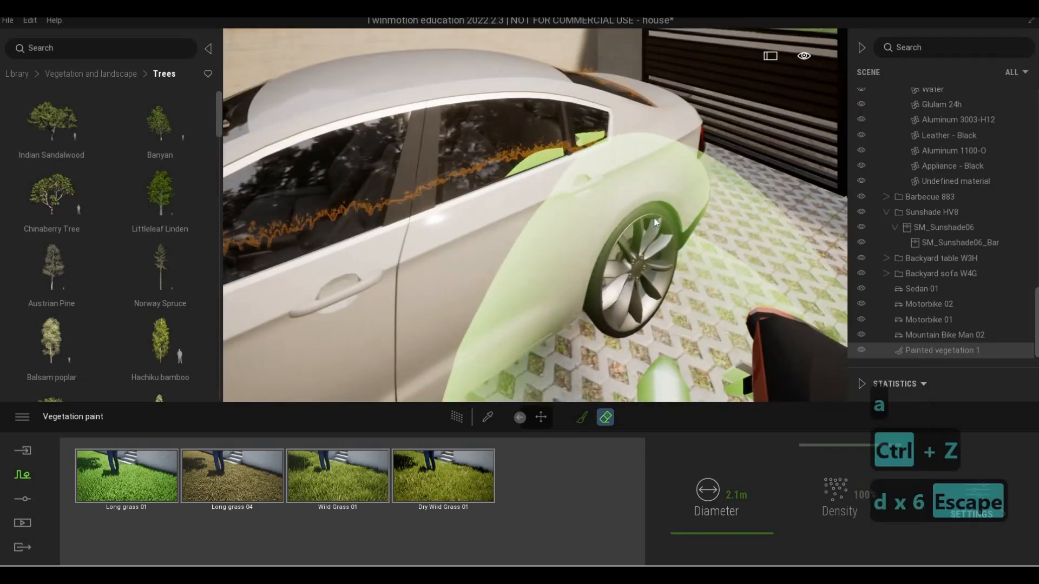
pyautogui.press('Escape')
# Step: Change the colour of the sedan parked on the driveway to Dark red and deselect it
pyautogui.press('e')
pyautogui.press('d')
pyautogui.press('d')
pyautogui.press('w')
pyautogui.press('q')
pyautogui.press('d')
pyautogui.press('s')
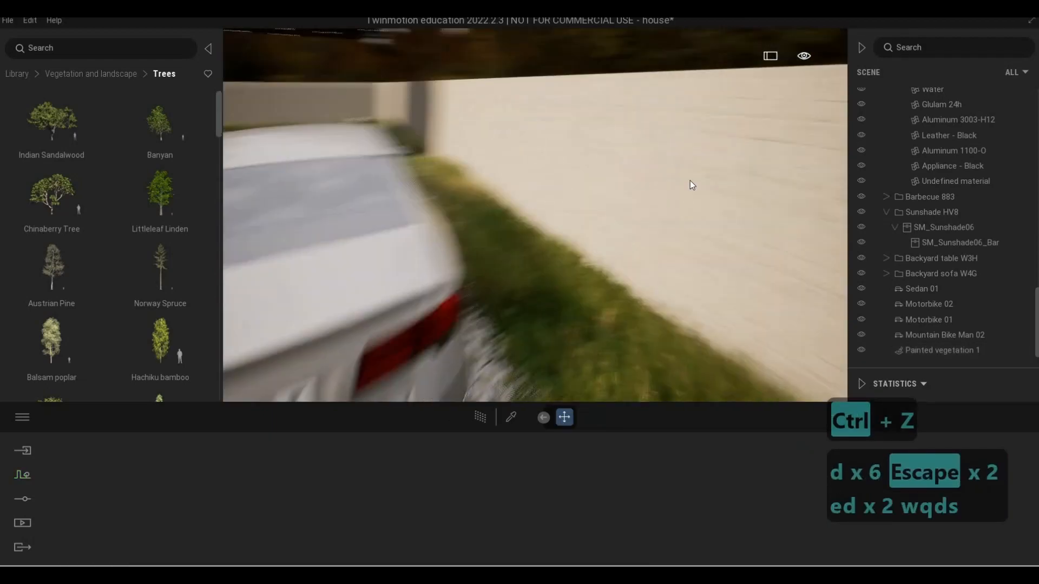
pyautogui.press('a')
pyautogui.press('d')
pyautogui.press('w')
pyautogui.press('a')
pyautogui.press('q')
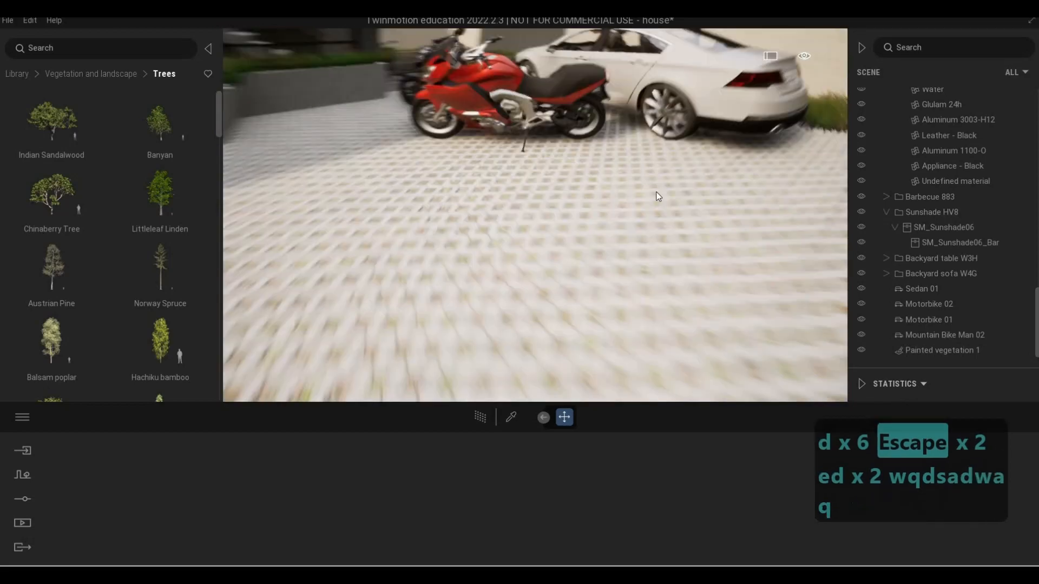
pyautogui.press('d')
pyautogui.press('q')
pyautogui.click(673, 196)
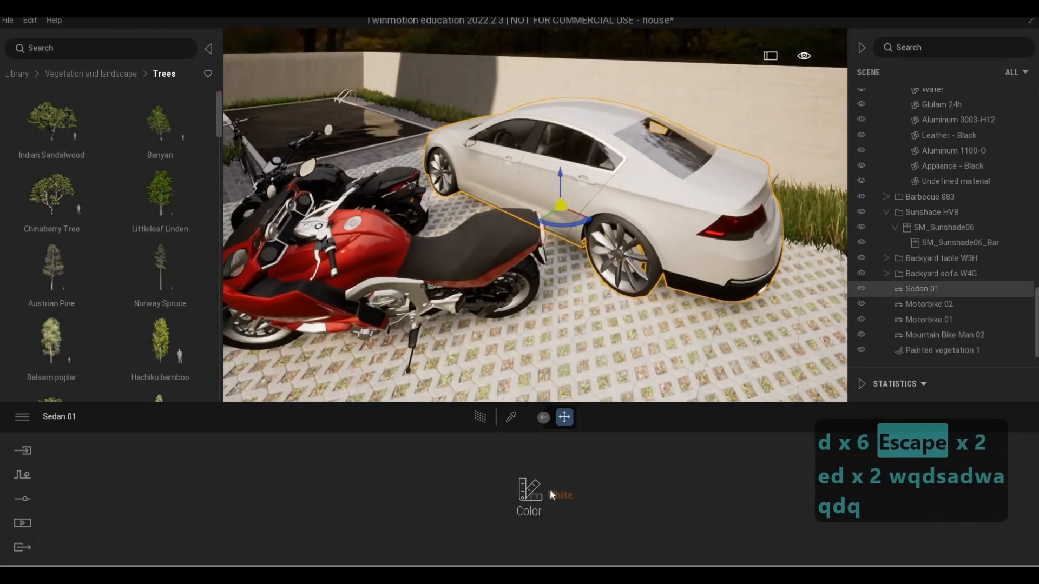
pyautogui.click(550, 489)
pyautogui.scroll(-1, 482, 360)
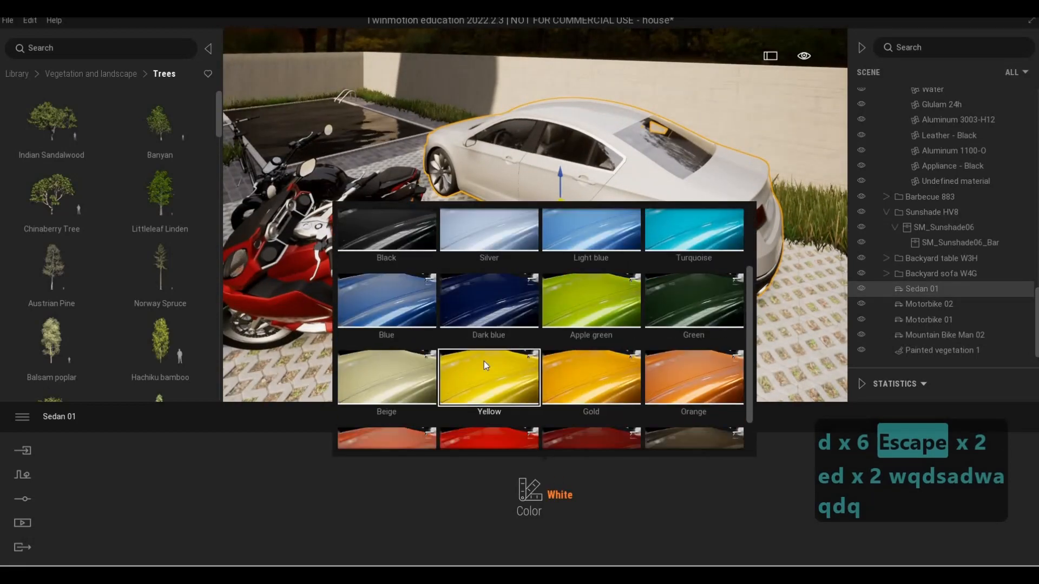
pyautogui.scroll(-1, 484, 362)
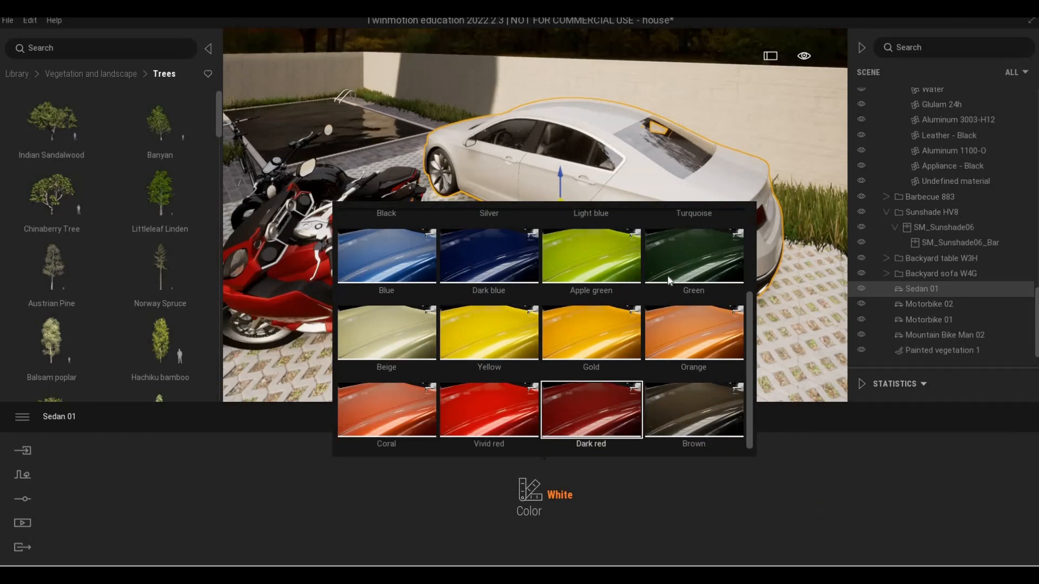
pyautogui.press('d')
pyautogui.press('s')
pyautogui.press('Escape')
pyautogui.press('Escape')
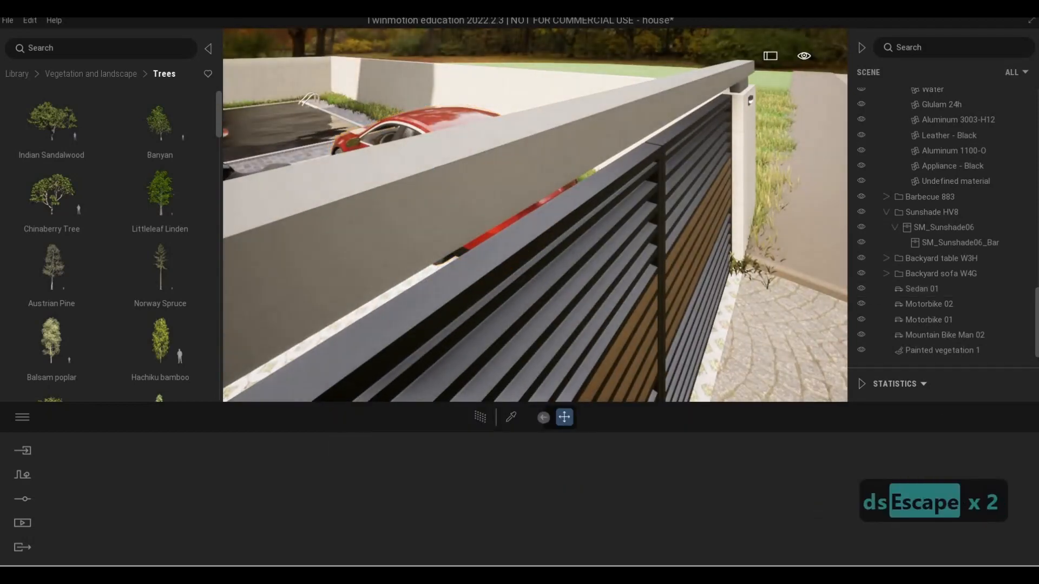
# Step: Inspect the front gate, its pillars and the house facade from the street side
pyautogui.press('d')
pyautogui.press('s')
pyautogui.press('e')
pyautogui.press('a')
pyautogui.press('a')
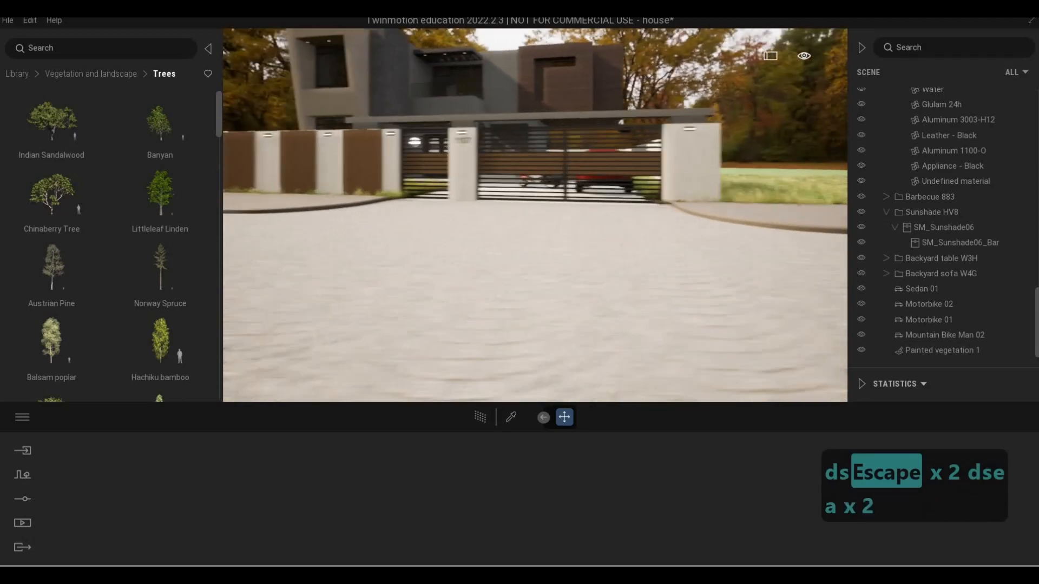
pyautogui.press('q')
pyautogui.press('d')
pyautogui.press('d')
pyautogui.press('e')
pyautogui.press('w')
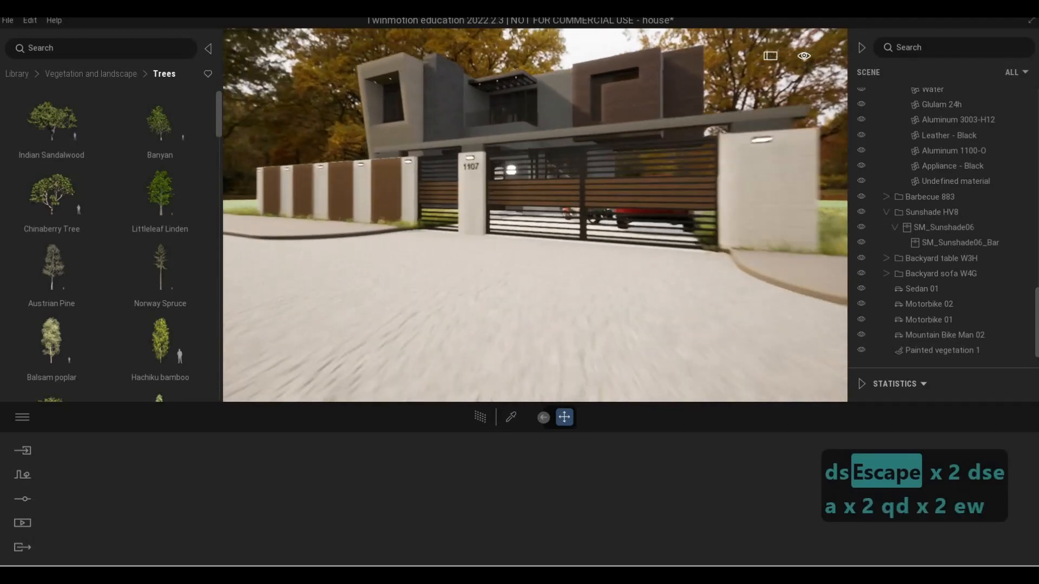
pyautogui.press('w')
pyautogui.press('d')
pyautogui.press('q')
pyautogui.press('a')
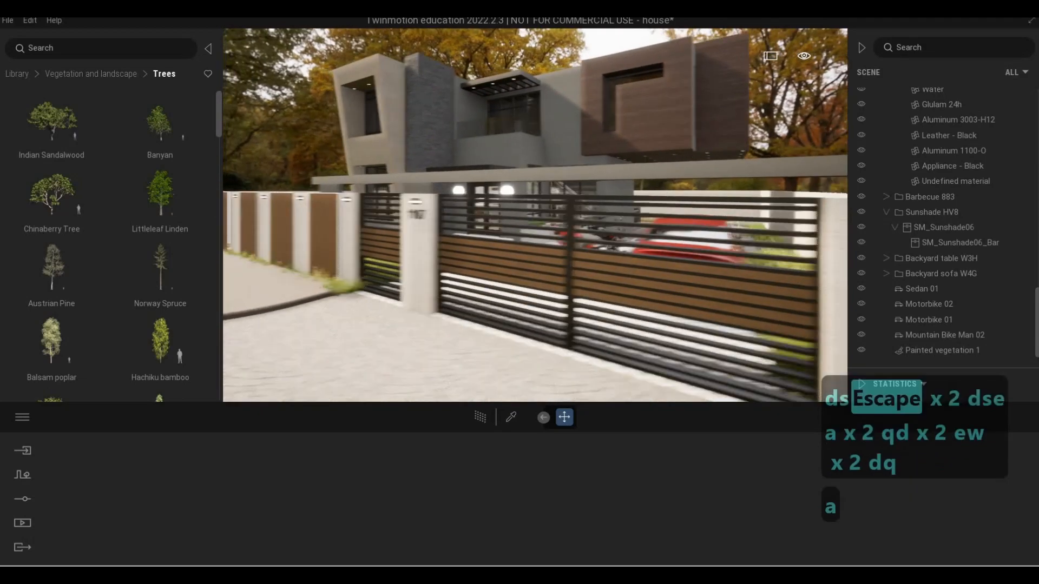
pyautogui.press('w')
pyautogui.press('d')
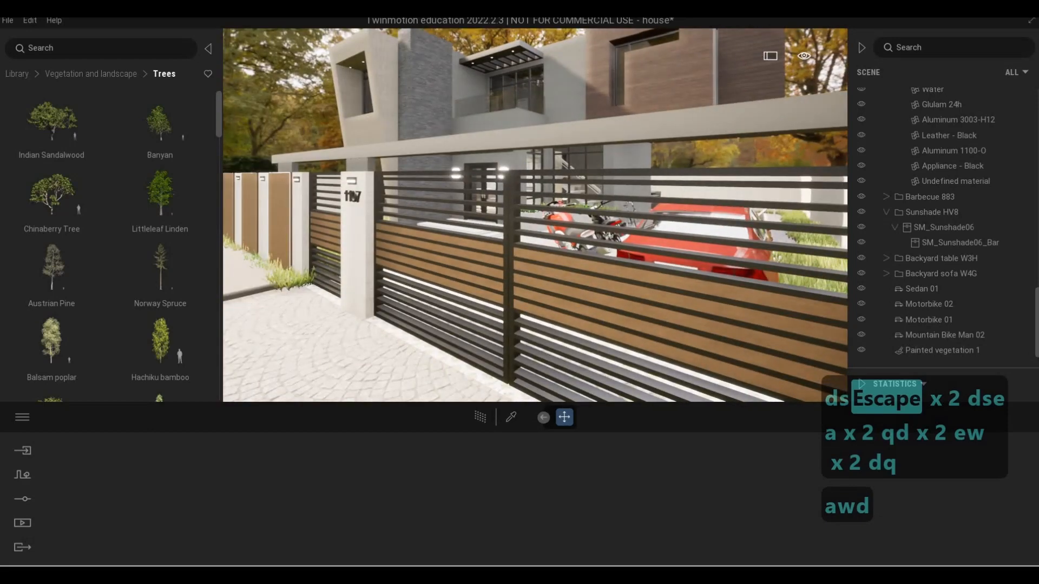
pyautogui.press('d')
pyautogui.press('s')
pyautogui.press('e')
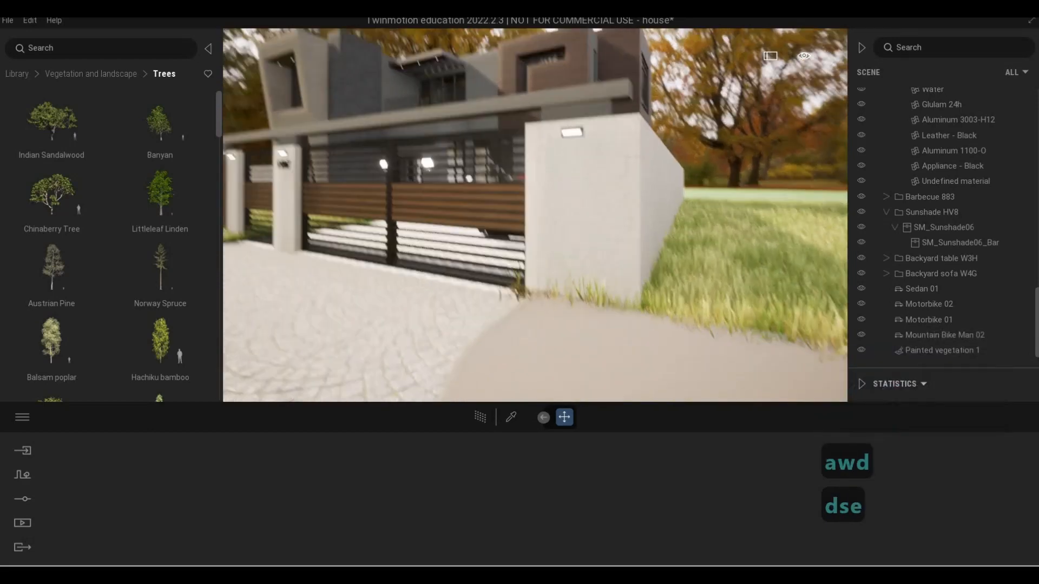
# Step: Darken the colour of the driveway's W cobblestone material to C8C8C8 and leave the material picker
pyautogui.press('a')
pyautogui.press('s')
pyautogui.press('w')
pyautogui.press('q')
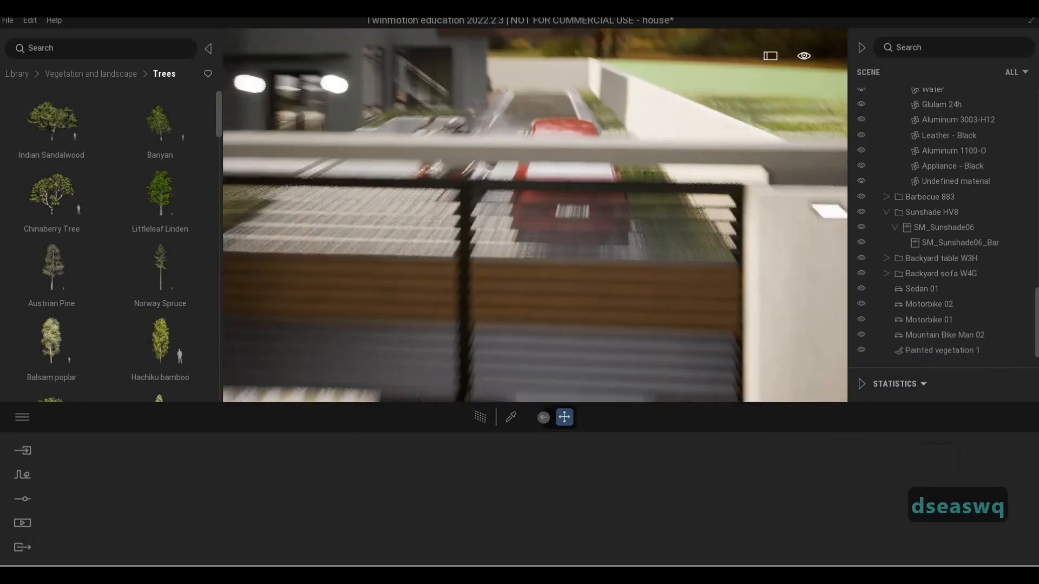
pyautogui.press('a')
pyautogui.press('w')
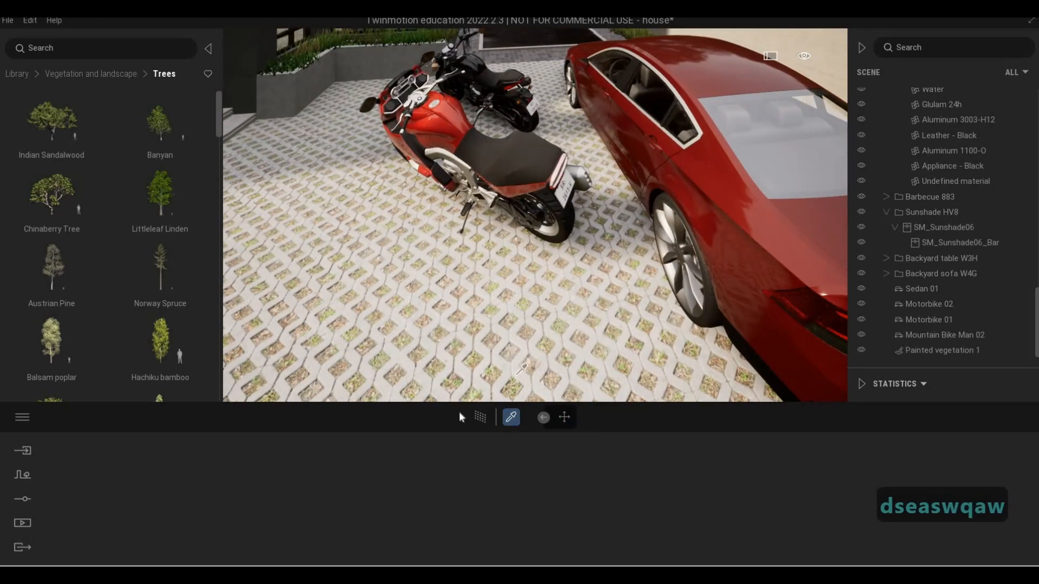
pyautogui.click(517, 373)
pyautogui.click(431, 493)
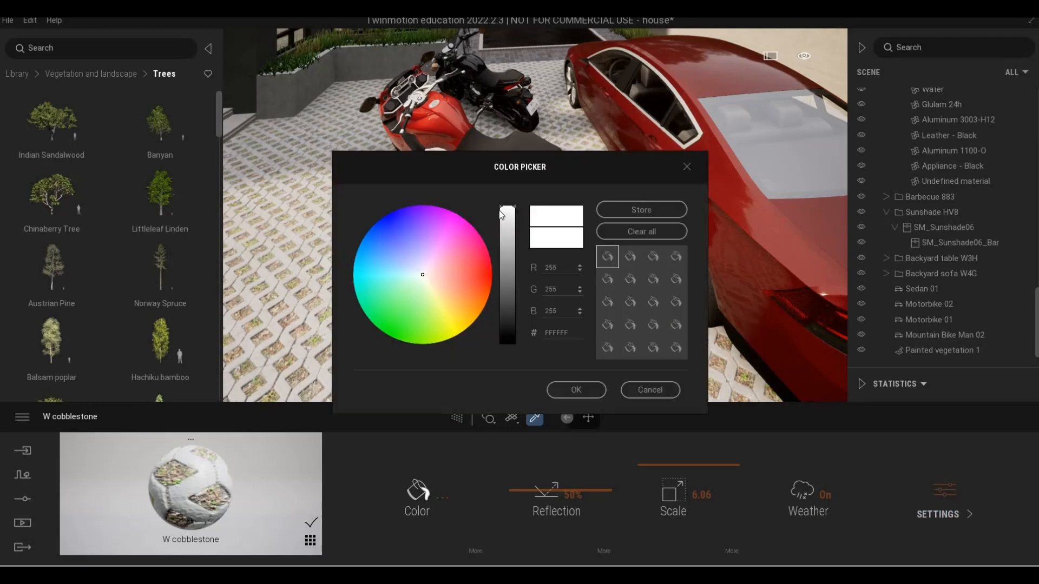
pyautogui.moveTo(500, 230); pyautogui.dragTo(500, 236)
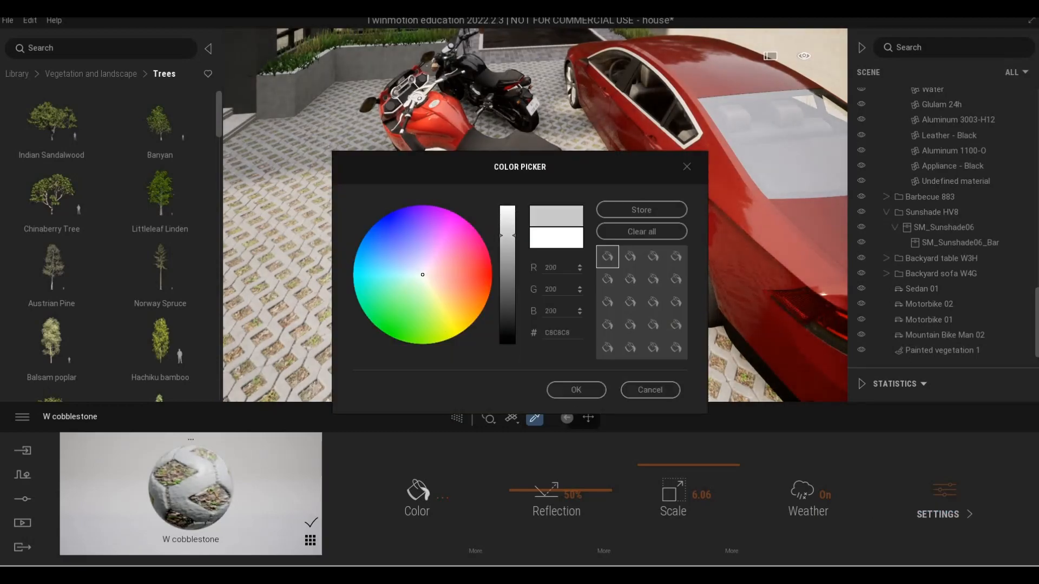
pyautogui.click(575, 389)
pyautogui.press('s')
pyautogui.press('e')
pyautogui.press('s')
pyautogui.press('Escape')
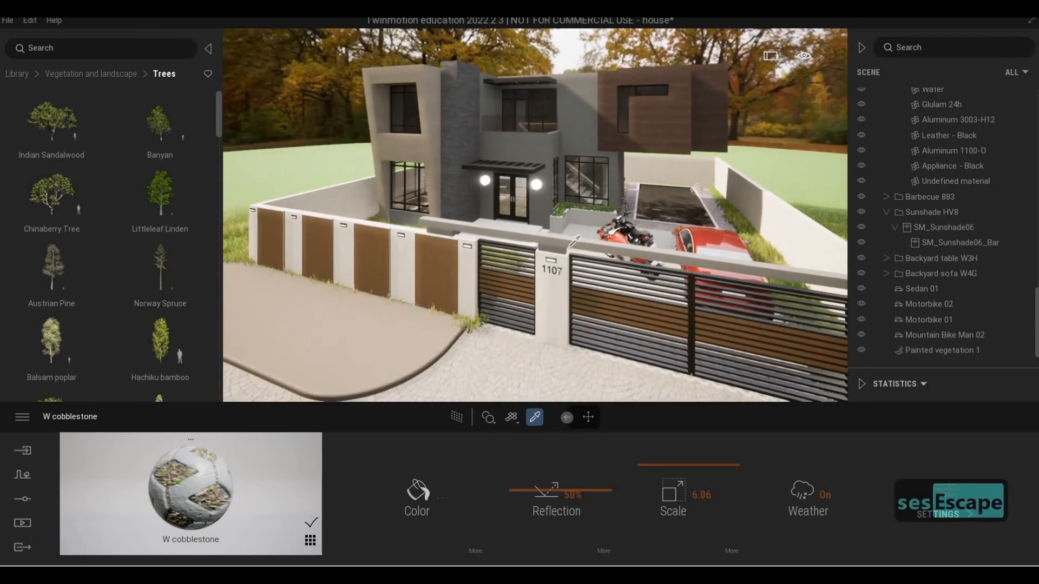
pyautogui.press('Escape')
# Step: Examine the street-side boundary wall, its brown panels and the grass along its base up to the entrance gates
pyautogui.press('a')
pyautogui.press('w')
pyautogui.press('e')
pyautogui.press('w')
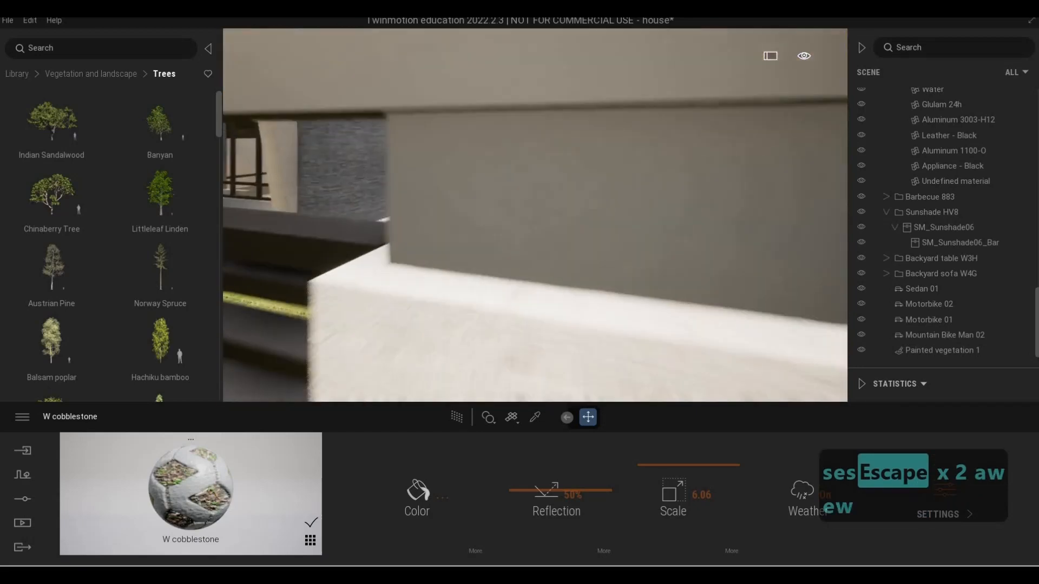
pyautogui.press('e')
pyautogui.press('s')
pyautogui.press('q')
pyautogui.press('a')
pyautogui.press('a')
pyautogui.press('a')
pyautogui.press('a')
pyautogui.press('a')
pyautogui.press('a')
pyautogui.press('a')
pyautogui.press('a')
pyautogui.press('a')
pyautogui.press('a')
pyautogui.press('a')
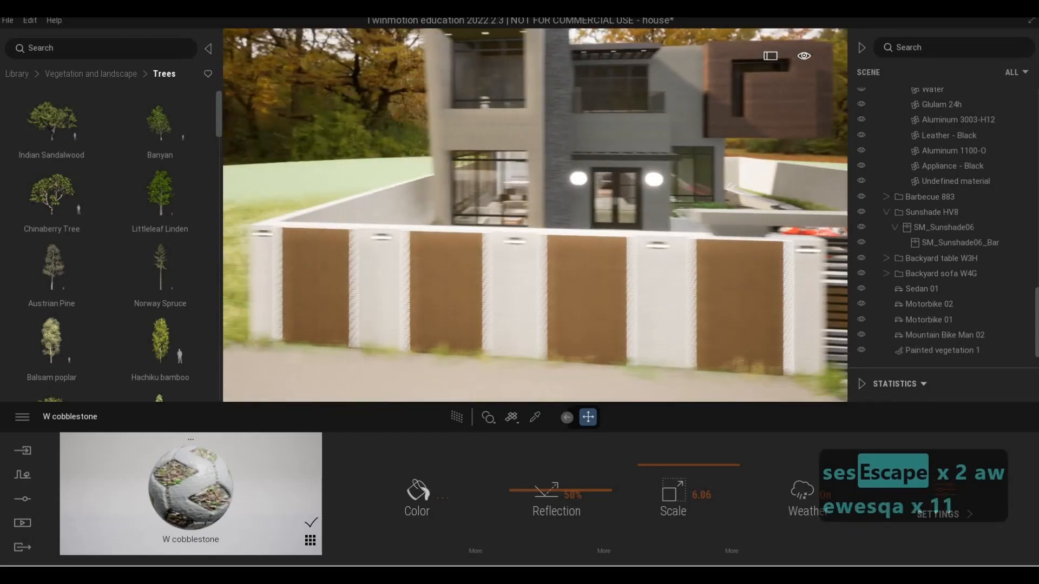
pyautogui.press('a')
pyautogui.press('d')
pyautogui.press('d')
pyautogui.press('d')
pyautogui.press('d')
pyautogui.press('d')
pyautogui.press('d')
pyautogui.press('d')
pyautogui.press('d')
pyautogui.press('d')
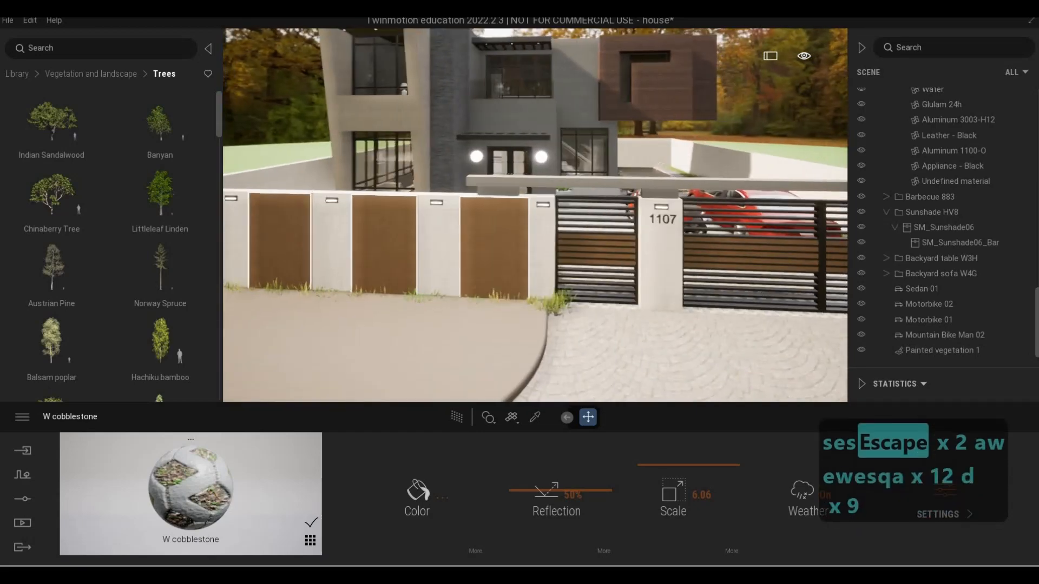
pyautogui.press('a')
pyautogui.press('a')
pyautogui.press('a')
pyautogui.press('a')
pyautogui.press('a')
pyautogui.press('w')
pyautogui.press('w')
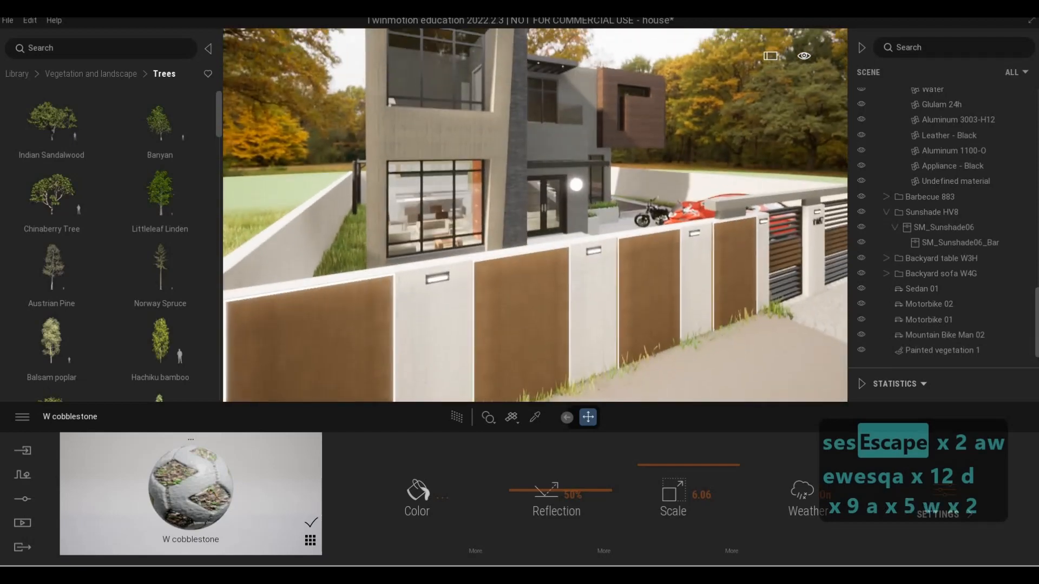
# Step: Review the house's front facade, windows and entrance from above the boundary wall
pyautogui.press('d')
pyautogui.press('q')
pyautogui.press('d')
pyautogui.press('s')
pyautogui.press('a')
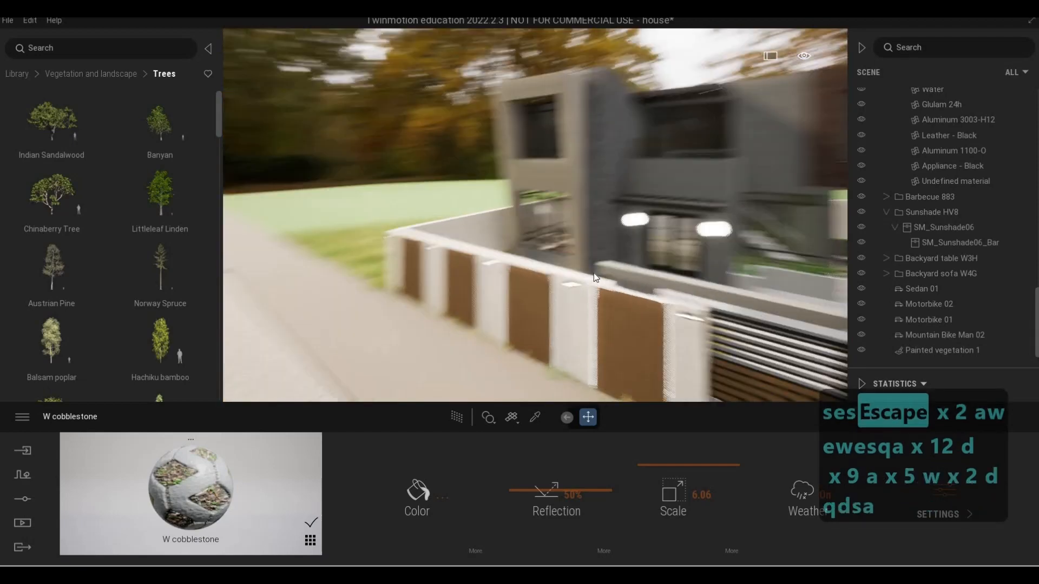
pyautogui.press('a')
pyautogui.press('a')
pyautogui.press('a')
pyautogui.press('a')
pyautogui.press('a')
pyautogui.press('a')
pyautogui.press('a')
pyautogui.press('w')
pyautogui.press('w')
pyautogui.press('w')
pyautogui.press('w')
pyautogui.press('w')
pyautogui.press('w')
pyautogui.press('w')
pyautogui.press('q')
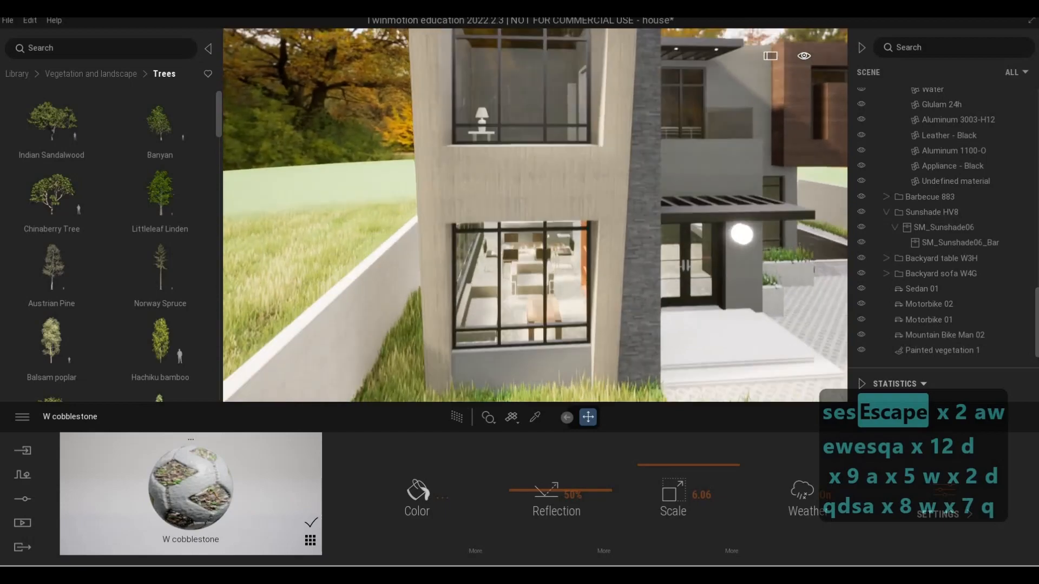
pyautogui.press('s')
pyautogui.press('d')
pyautogui.press('w')
pyautogui.press('d')
pyautogui.press('s')
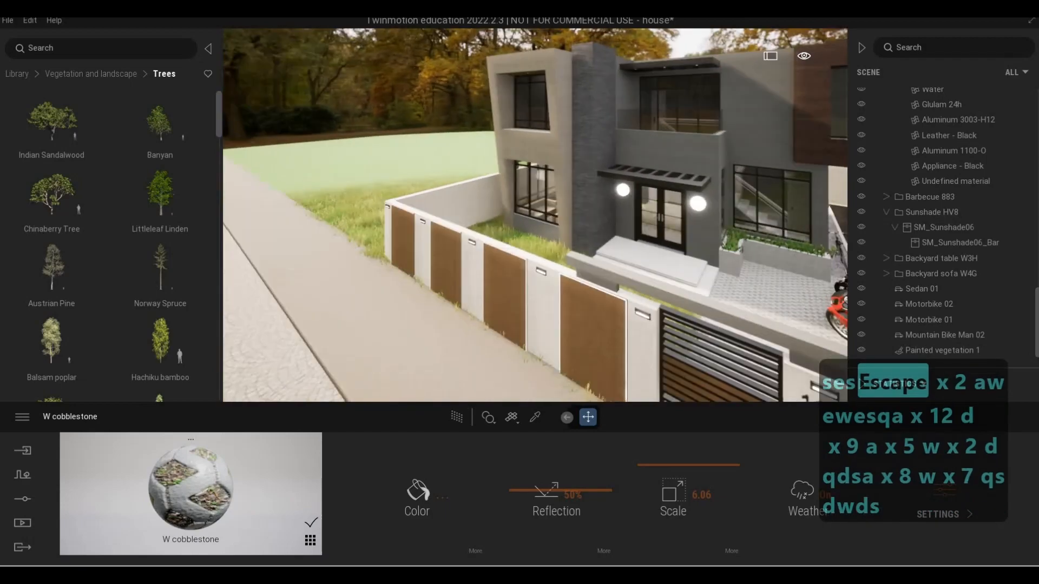
pyautogui.press('s')
pyautogui.press('a')
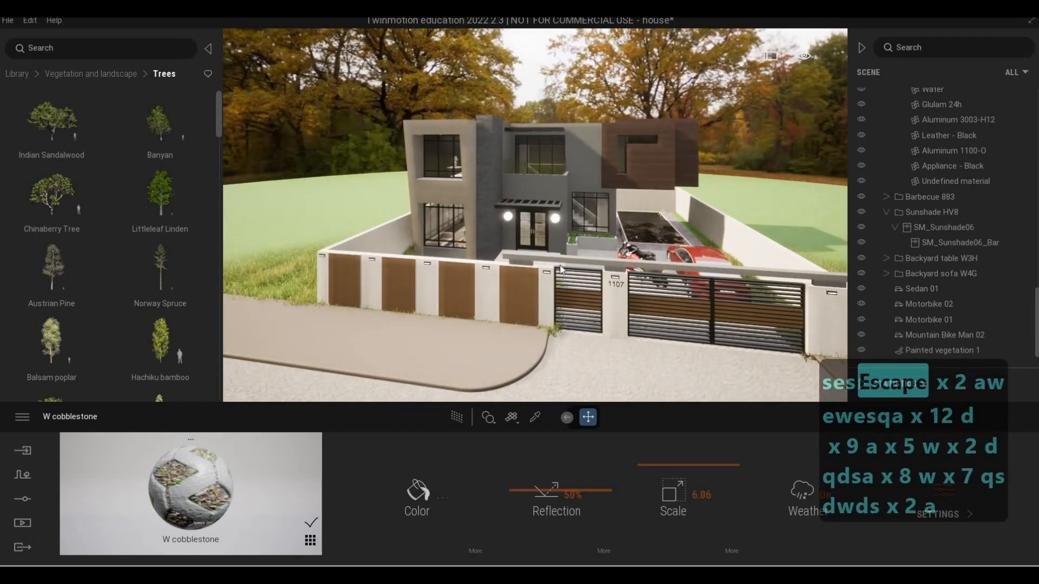
pyautogui.press('a')
pyautogui.press('w')
pyautogui.press('w')
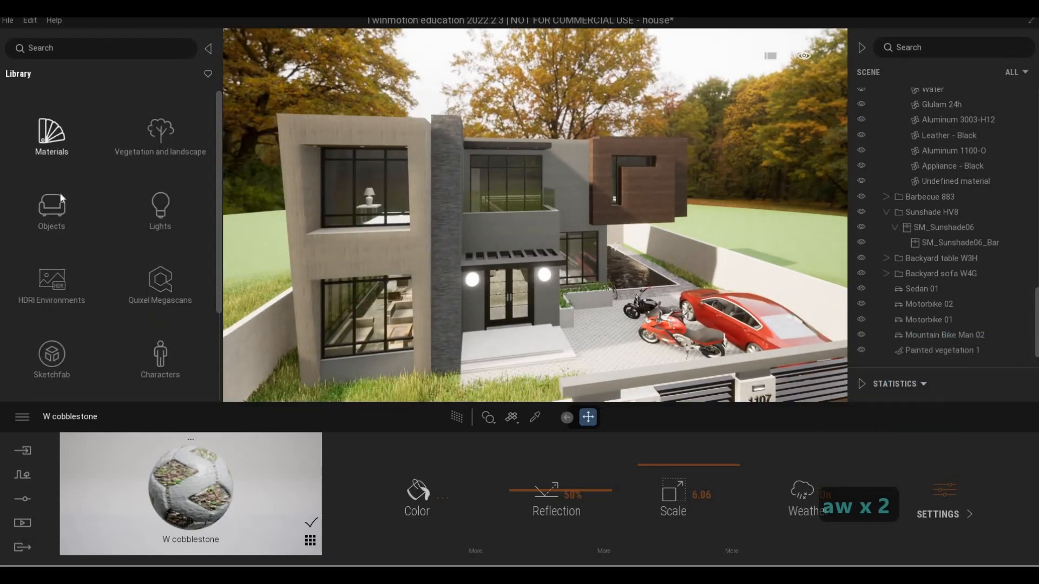
# Step: Browse the library's material categories and open the Lights category
pyautogui.scroll(-5, 70, 286)
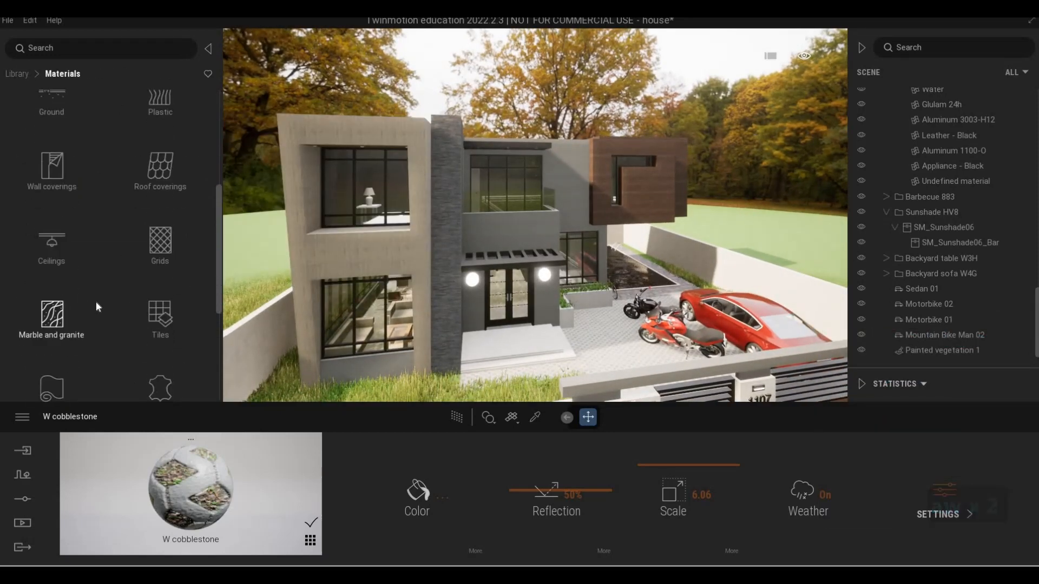
pyautogui.scroll(5, 96, 307)
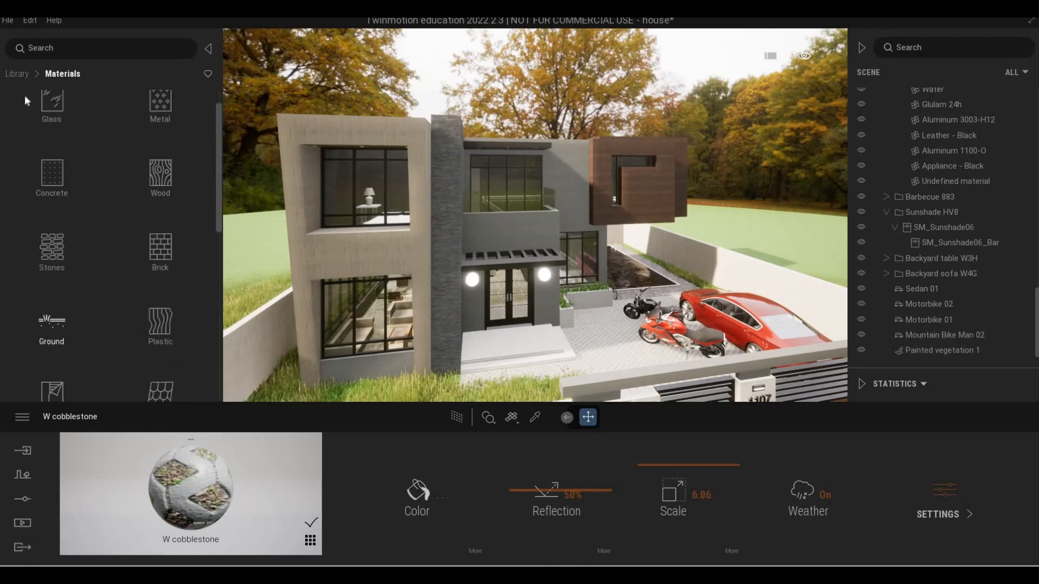
pyautogui.scroll(1, 25, 98)
pyautogui.click(17, 74)
pyautogui.scroll(-1, 162, 186)
pyautogui.click(161, 184)
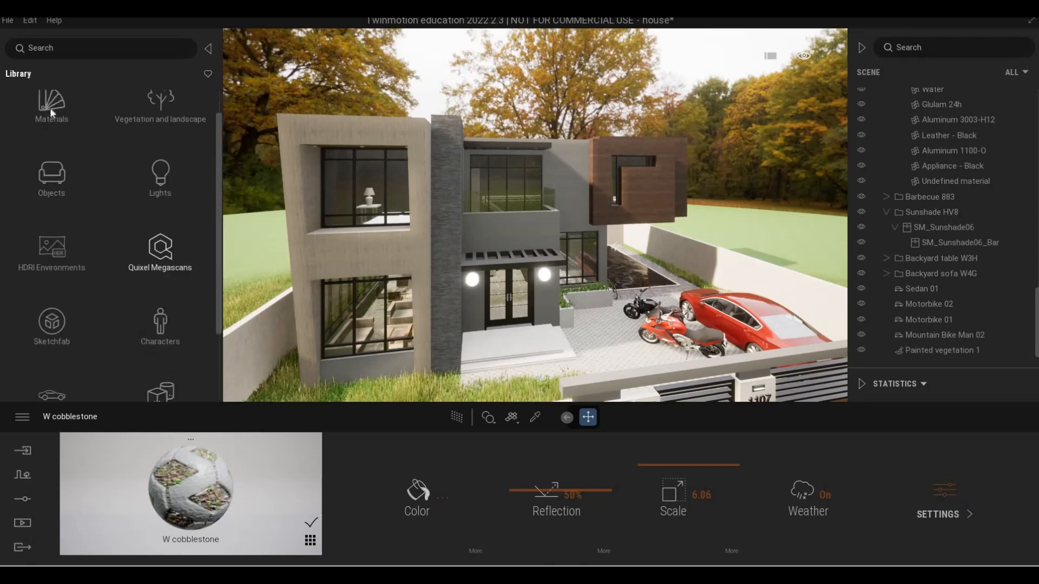
pyautogui.click(17, 73)
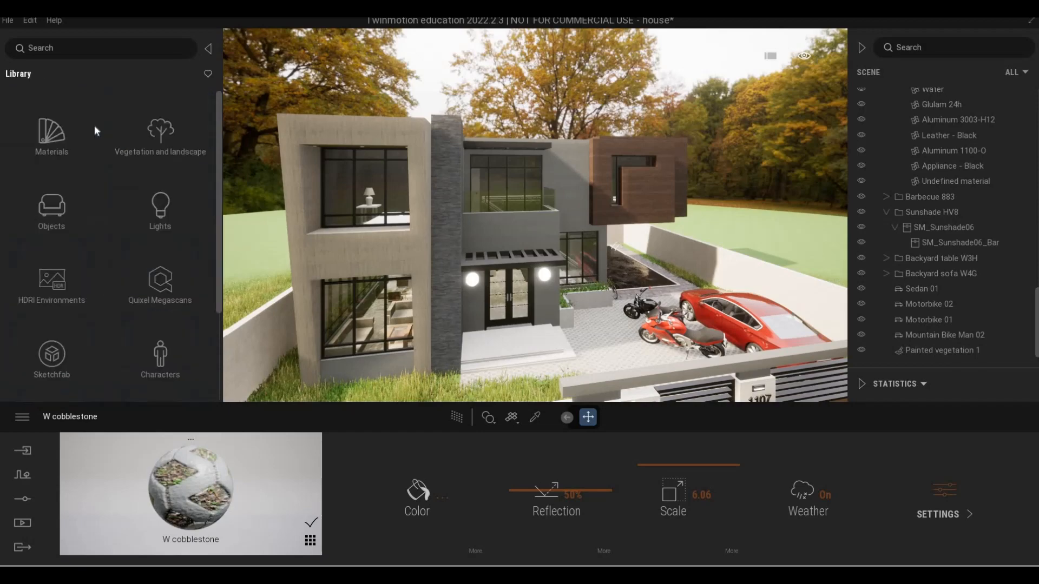
pyautogui.click(146, 208)
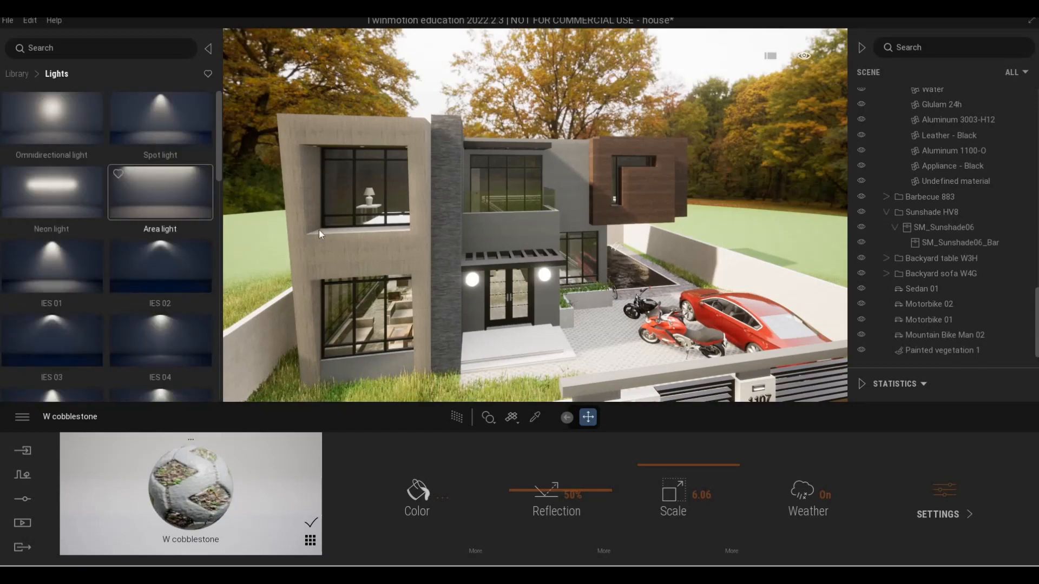
# Step: Examine the recessed ceiling lamps under the wood-clad overhang beside the driveway
pyautogui.press('a')
pyautogui.press('w')
pyautogui.press('w')
pyautogui.press('d')
pyautogui.press('w')
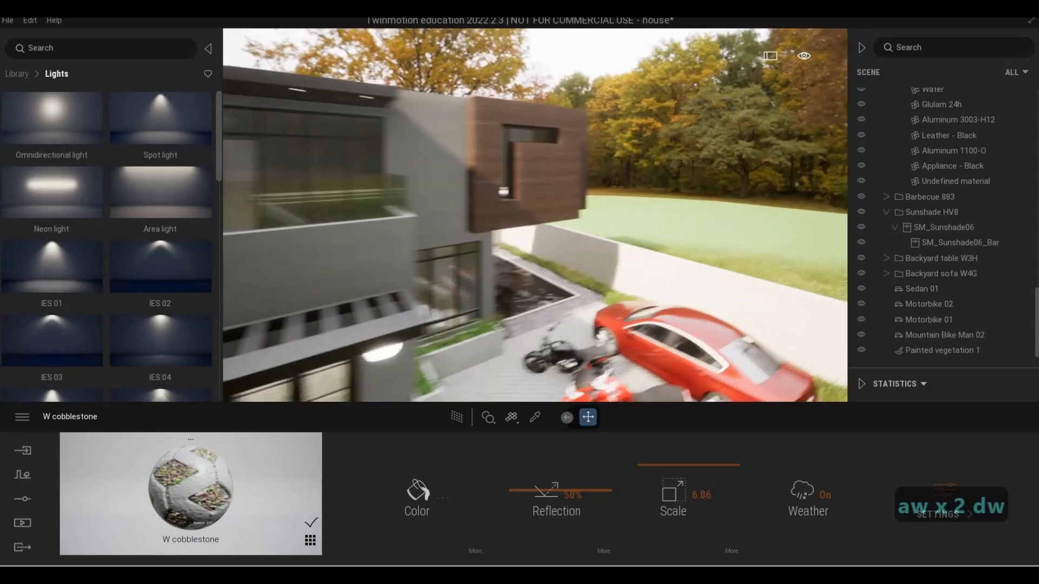
pyautogui.press('e')
pyautogui.press('d')
pyautogui.press('w')
pyautogui.press('e')
pyautogui.press('d')
pyautogui.press('q')
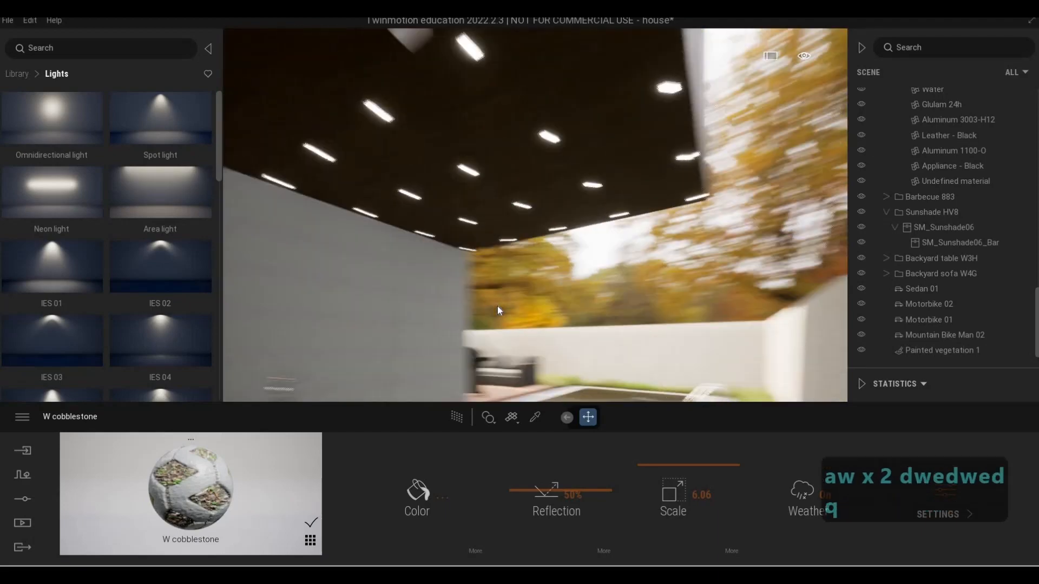
pyautogui.press('d')
pyautogui.press('w')
pyautogui.press('q')
pyautogui.press('a')
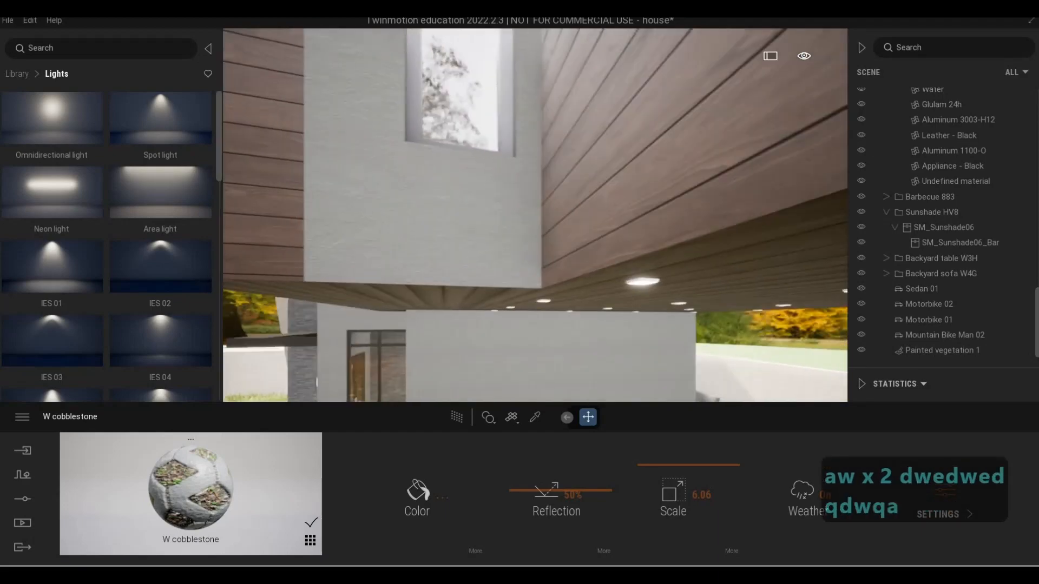
# Step: Place a Spot light at the front corner ceiling lamp under the wood-clad overhang
pyautogui.press('a')
pyautogui.press('e')
pyautogui.press('s')
pyautogui.press('d')
pyautogui.press('d')
pyautogui.press('q')
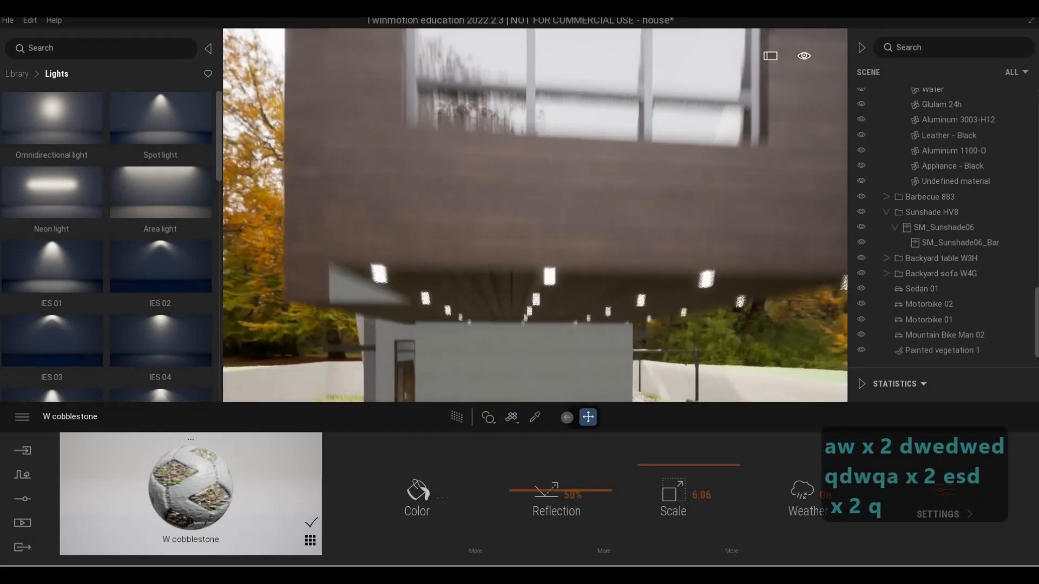
pyautogui.press('d')
pyautogui.press('a')
pyautogui.press('e')
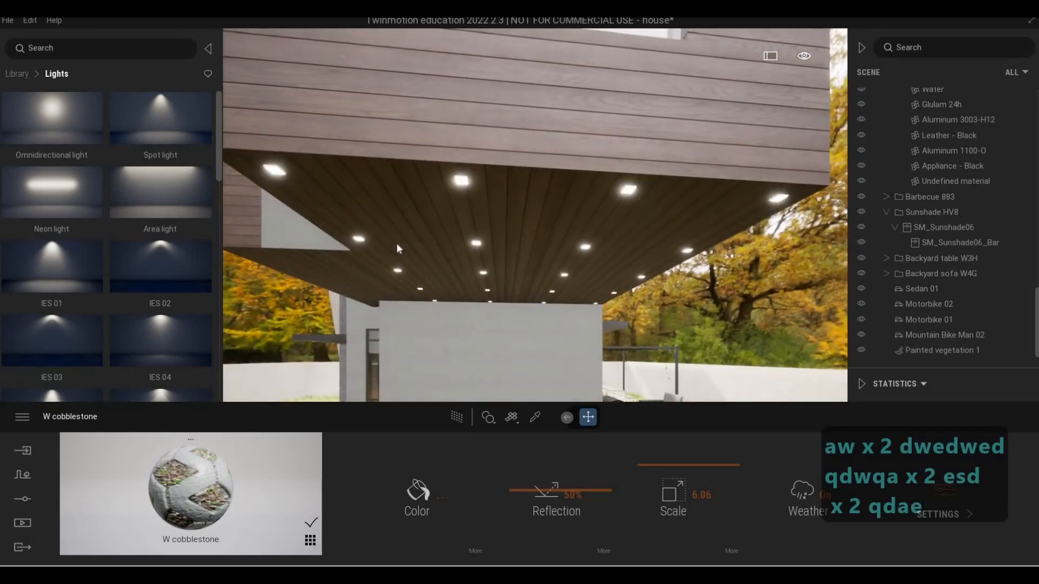
pyautogui.press('a')
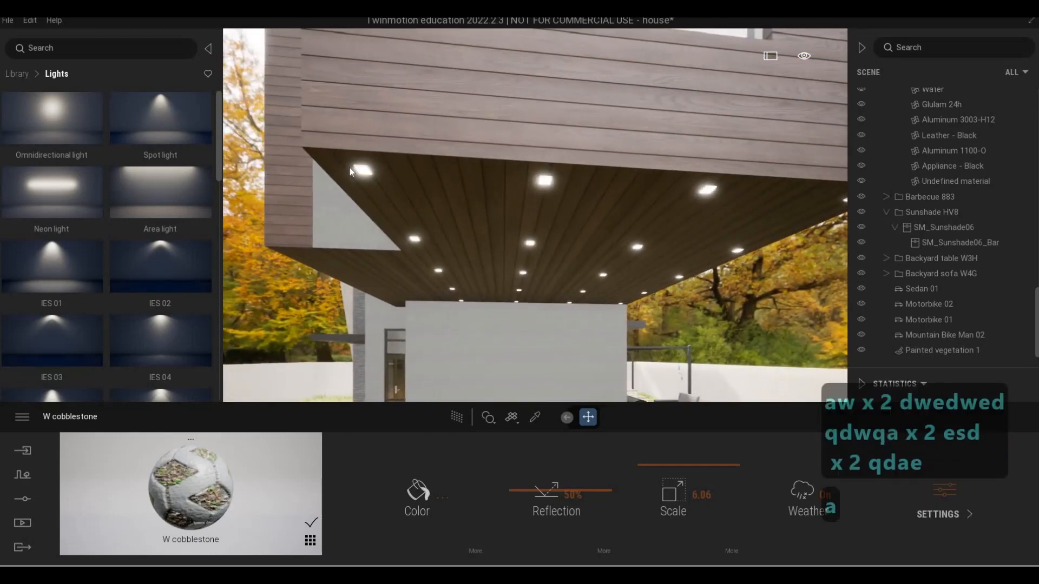
pyautogui.click(362, 170)
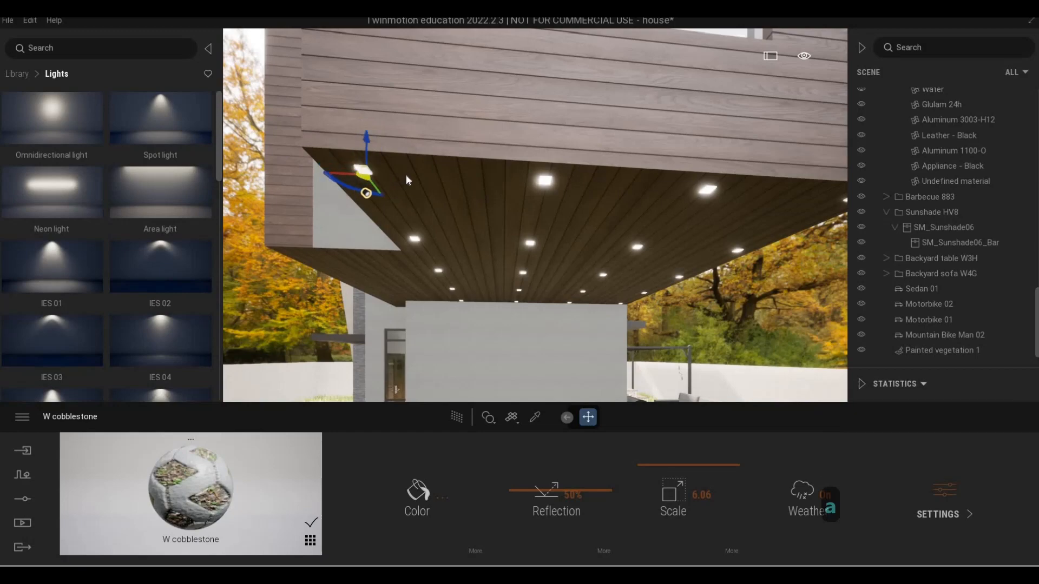
pyautogui.moveTo(406, 176); pyautogui.dragTo(407, 181)
pyautogui.press('a')
pyautogui.press('a')
pyautogui.moveTo(407, 181); pyautogui.dragTo(685, 150, button='right')
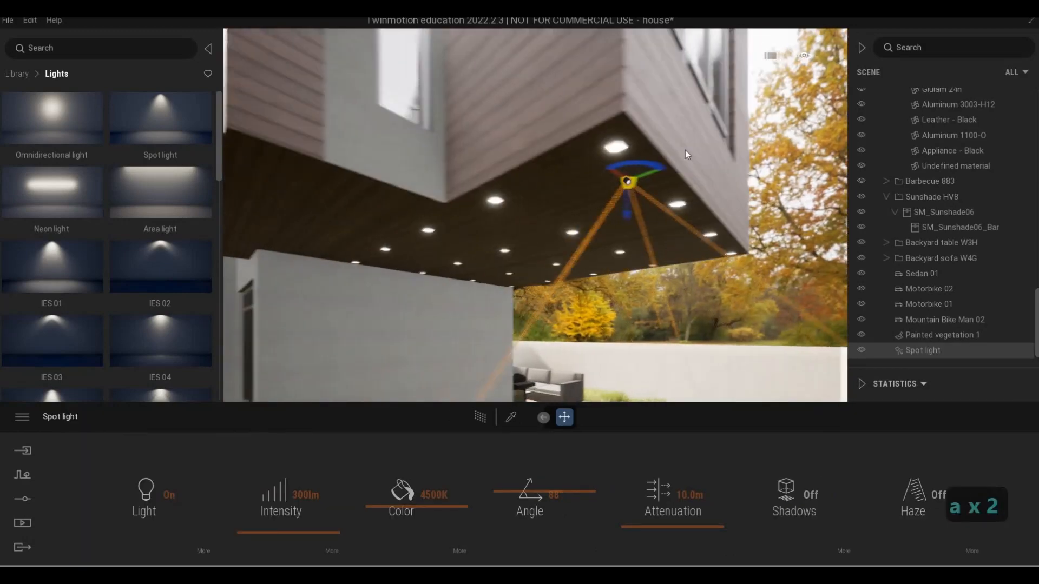
# Step: Move the spot light sideways to align it beneath the overhang's corner ceiling lamp and check its position
pyautogui.press('w')
pyautogui.press('d')
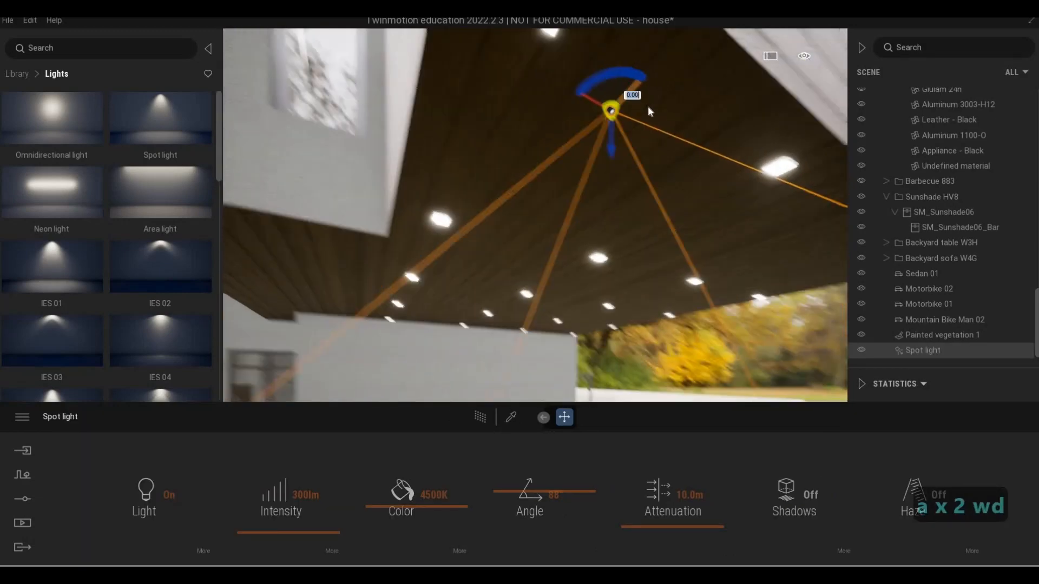
pyautogui.moveTo(648, 107); pyautogui.dragTo(642, 101, button='right')
pyautogui.moveTo(644, 103); pyautogui.dragTo(584, 31)
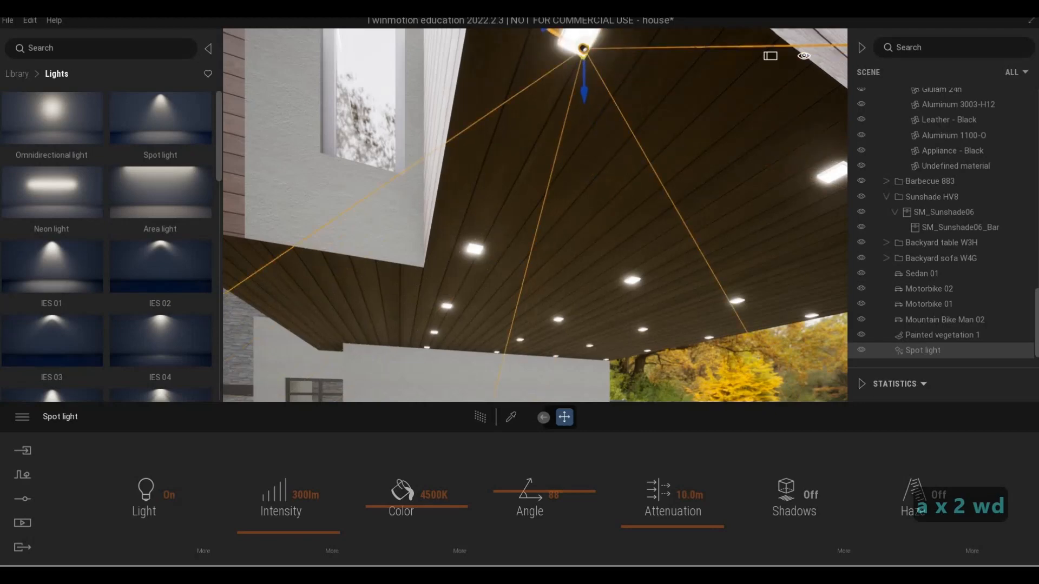
pyautogui.press('a')
pyautogui.press('q')
pyautogui.moveTo(583, 49); pyautogui.dragTo(529, 148, button='right')
pyautogui.press('d')
pyautogui.press('w')
pyautogui.press('d')
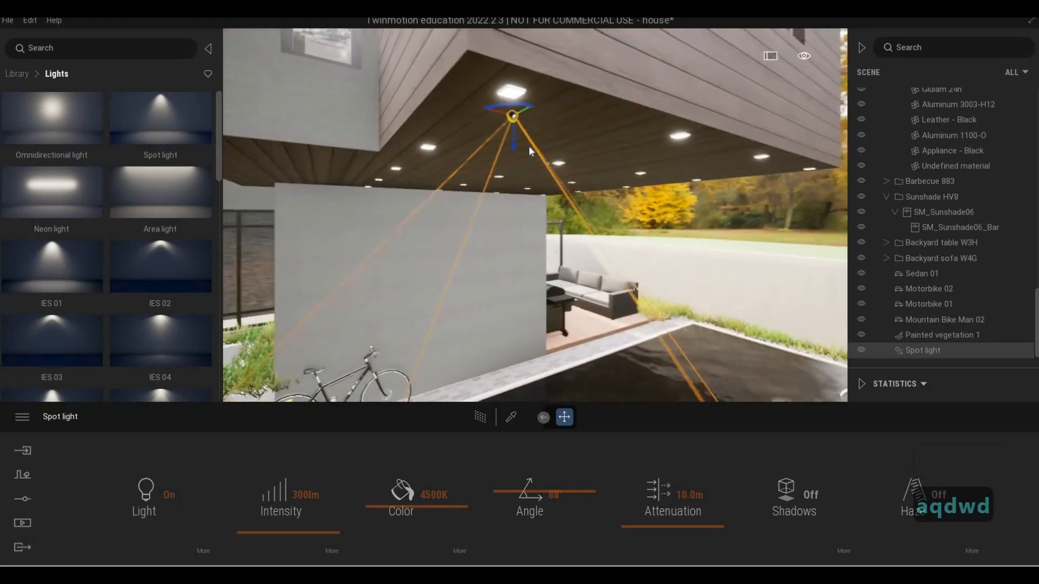
# Step: Raise the spot light toward the corner ceiling lamp under the overhang and check its height
pyautogui.moveTo(544, 157); pyautogui.dragTo(545, 131)
pyautogui.press('w')
pyautogui.press('d')
pyautogui.moveTo(601, 162)
pyautogui.mouseDown(button='right')
pyautogui.moveTo(587, 153)
pyautogui.moveTo(595, 154)
pyautogui.mouseUp(button='right')
pyautogui.press('s')
pyautogui.press('a')
pyautogui.press('3')
pyautogui.press('a')
pyautogui.press('w')
pyautogui.press('w')
pyautogui.press('w')
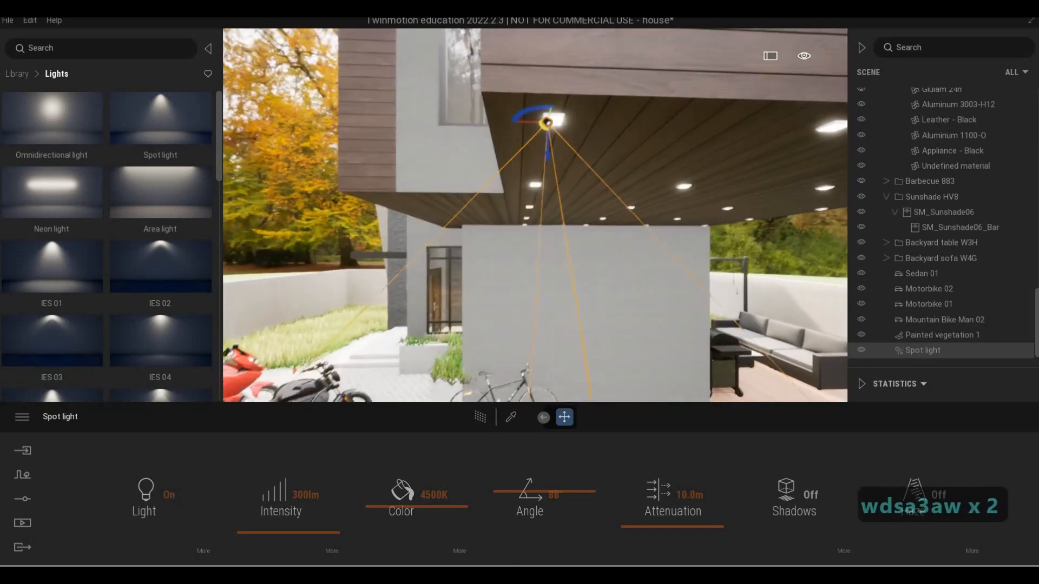
# Step: Nudge the spot light sideways to centre it under the corner ceiling lamp
pyautogui.press('q')
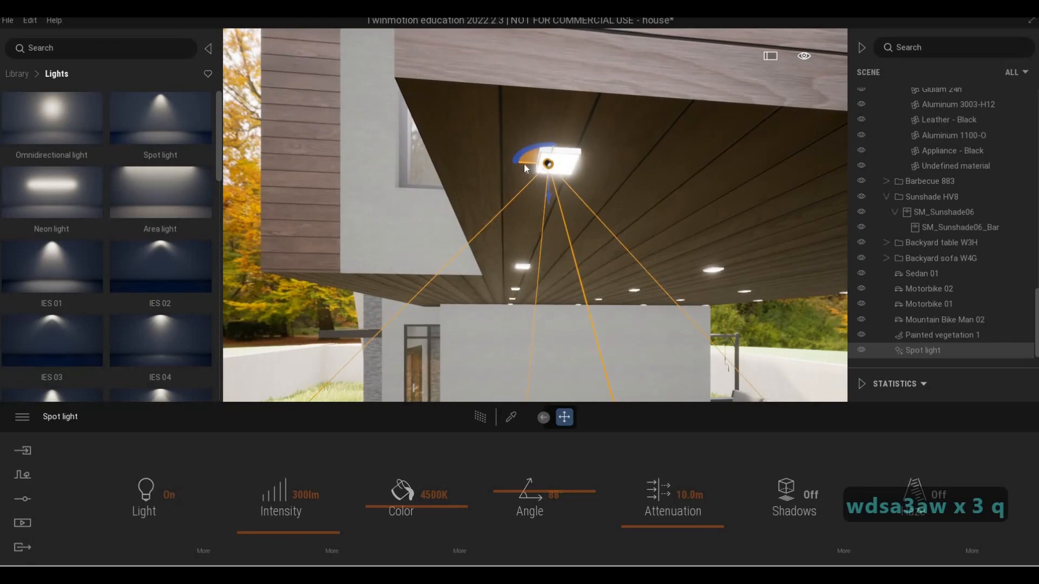
pyautogui.press('Tab')
pyautogui.moveTo(525, 163); pyautogui.dragTo(535, 163)
# Step: Shift the spot light inward from the overhang's edge so it sits beneath the corner lamp
pyautogui.moveTo(534, 163); pyautogui.dragTo(557, 170, button='right')
pyautogui.press('a')
pyautogui.press('a')
pyautogui.press('a')
pyautogui.press('a')
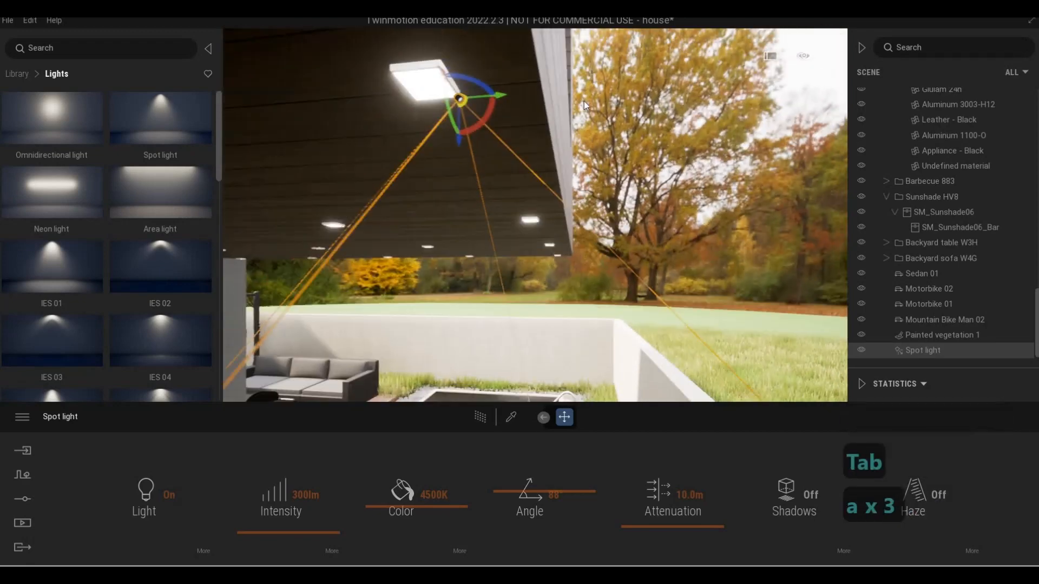
pyautogui.moveTo(565, 98); pyautogui.dragTo(537, 100)
pyautogui.press('a')
pyautogui.moveTo(537, 103); pyautogui.dragTo(565, 112, button='right')
pyautogui.press('d')
pyautogui.press('a')
pyautogui.press('d')
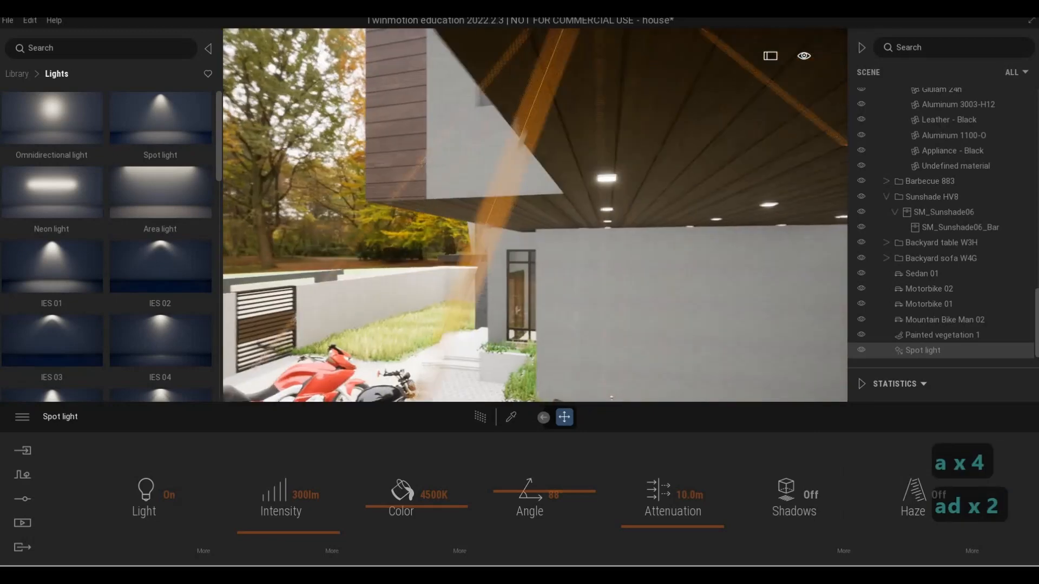
# Step: Lift the spot light close to the corner lamp's face and fine-tune its sideways position
pyautogui.press('a')
pyautogui.press('q')
pyautogui.press('s')
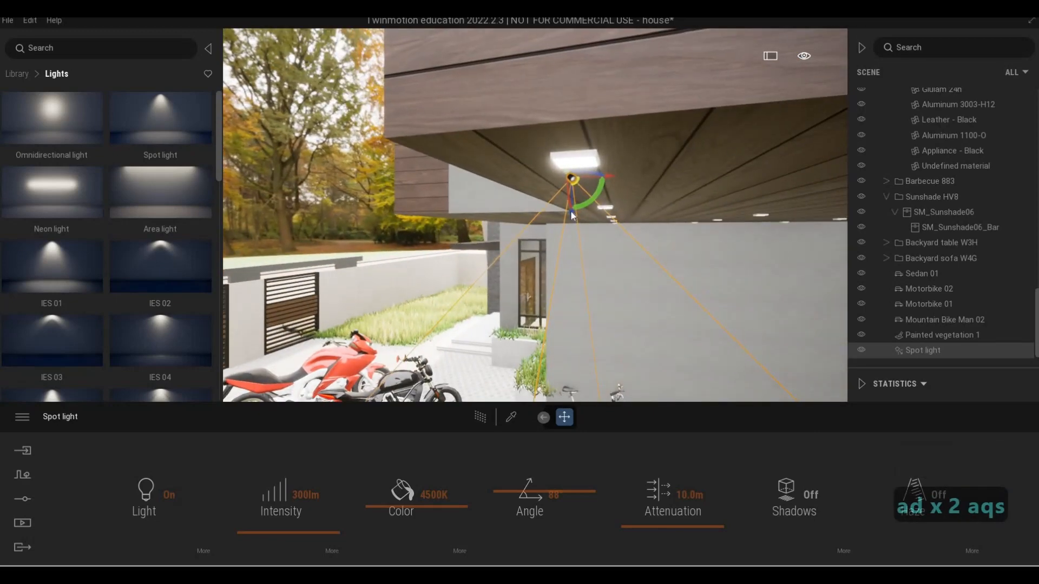
pyautogui.moveTo(570, 212); pyautogui.dragTo(572, 206)
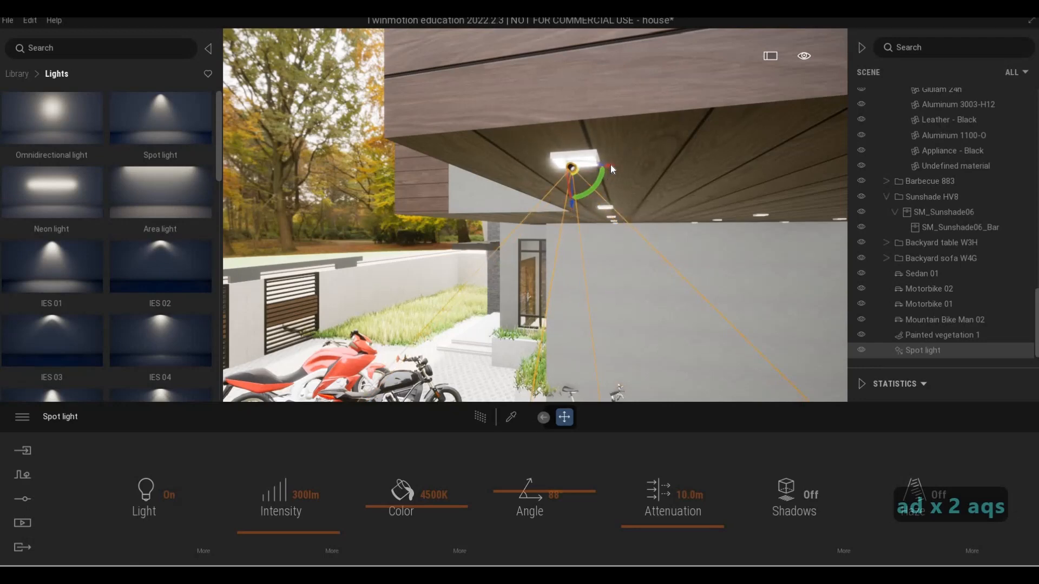
pyautogui.moveTo(611, 165); pyautogui.dragTo(615, 165)
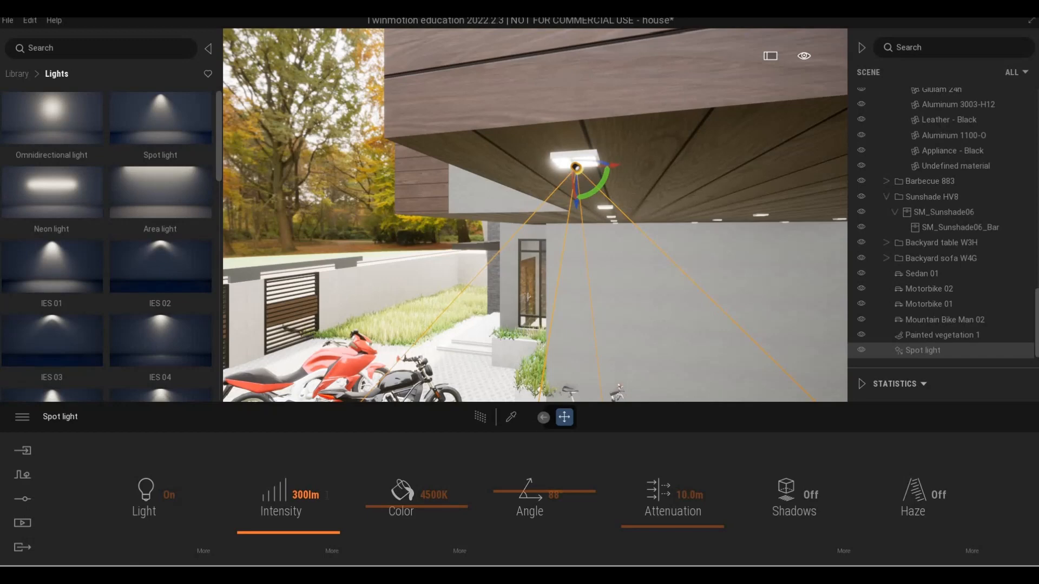
# Step: Set the corner spot light's intensity to 5 lm and its colour temperature to 4082K
pyautogui.click(324, 496)
pyautogui.write('5')
pyautogui.press('Return')
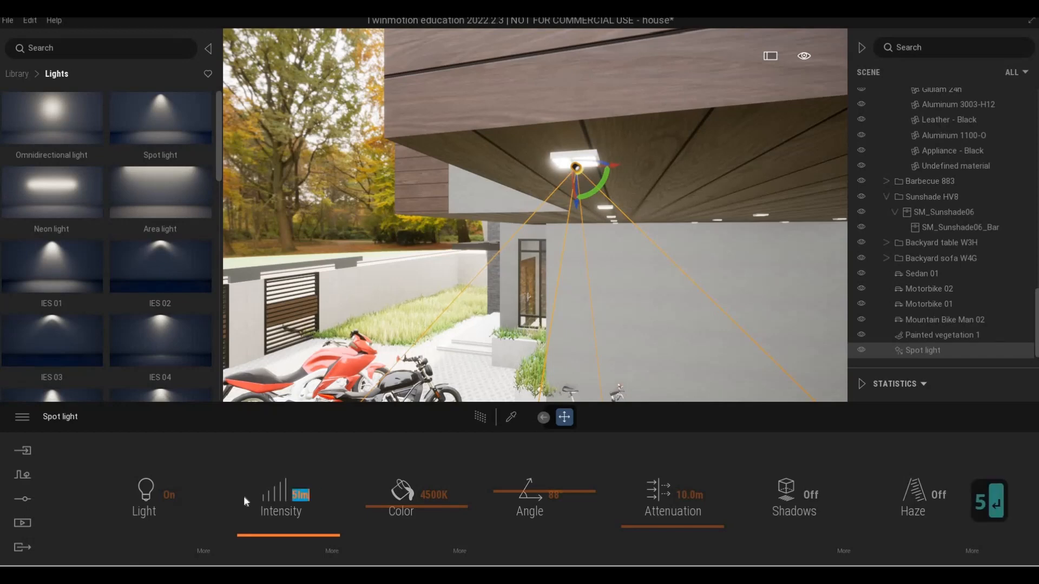
pyautogui.click(408, 511)
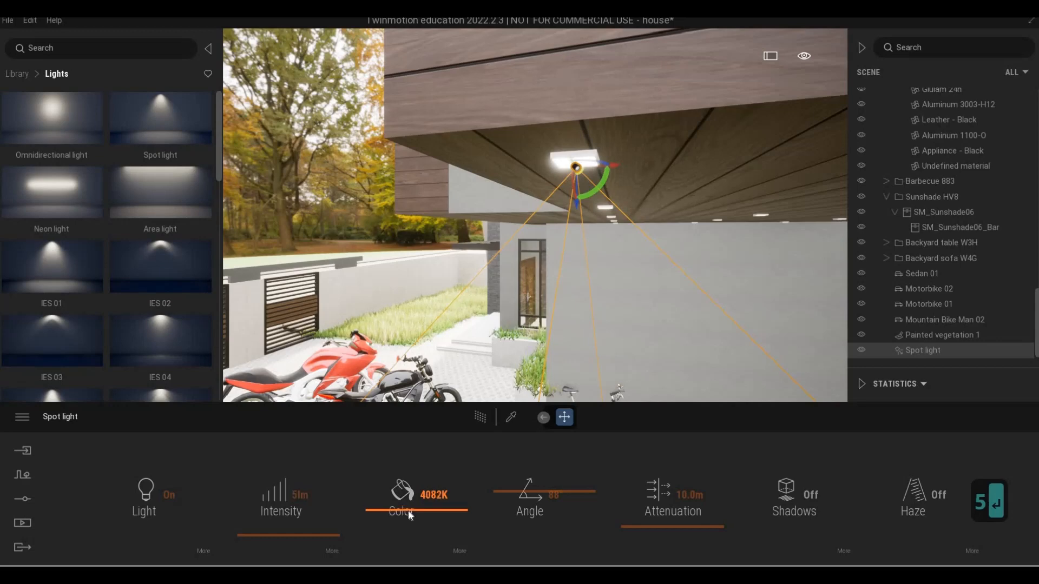
# Step: Duplicate the corner spot light along the overhang's front row of lamps as 3 instances spaced 1.0 m apart
pyautogui.press('d')
pyautogui.press('s')
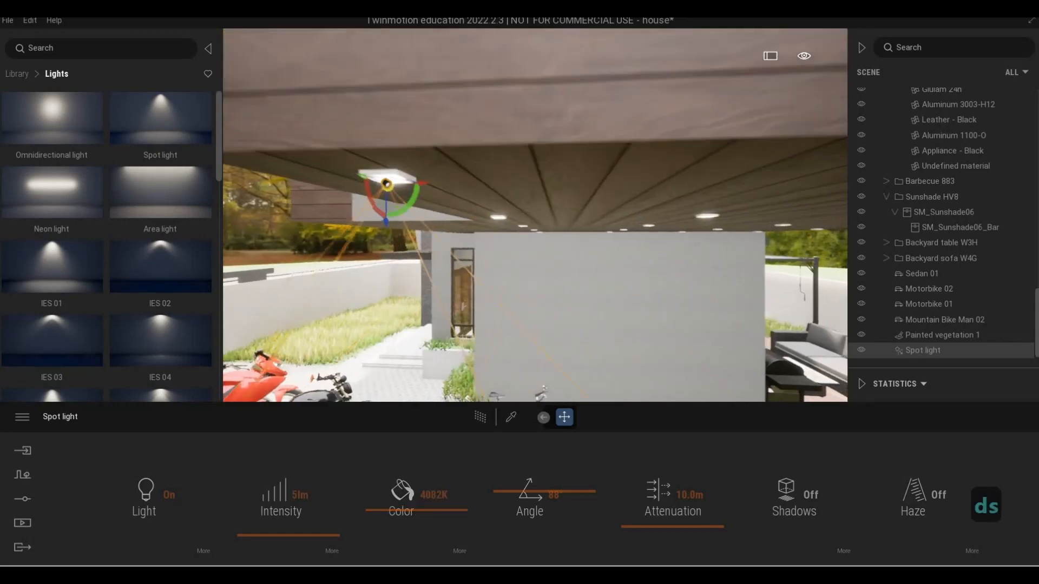
pyautogui.press('e')
pyautogui.press('s')
pyautogui.press('s')
pyautogui.press('s')
pyautogui.press('d')
pyautogui.press('s')
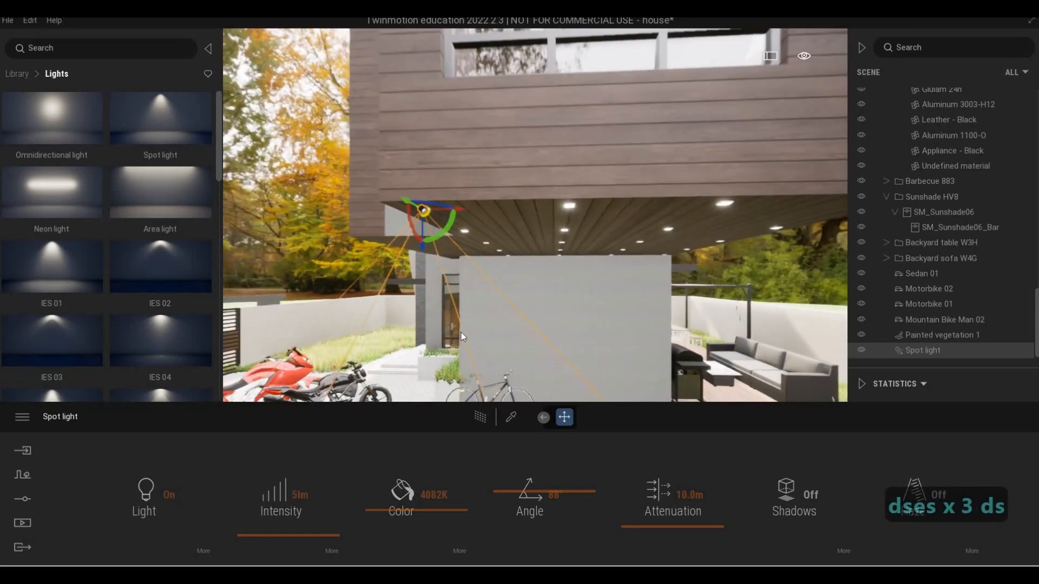
pyautogui.press('e')
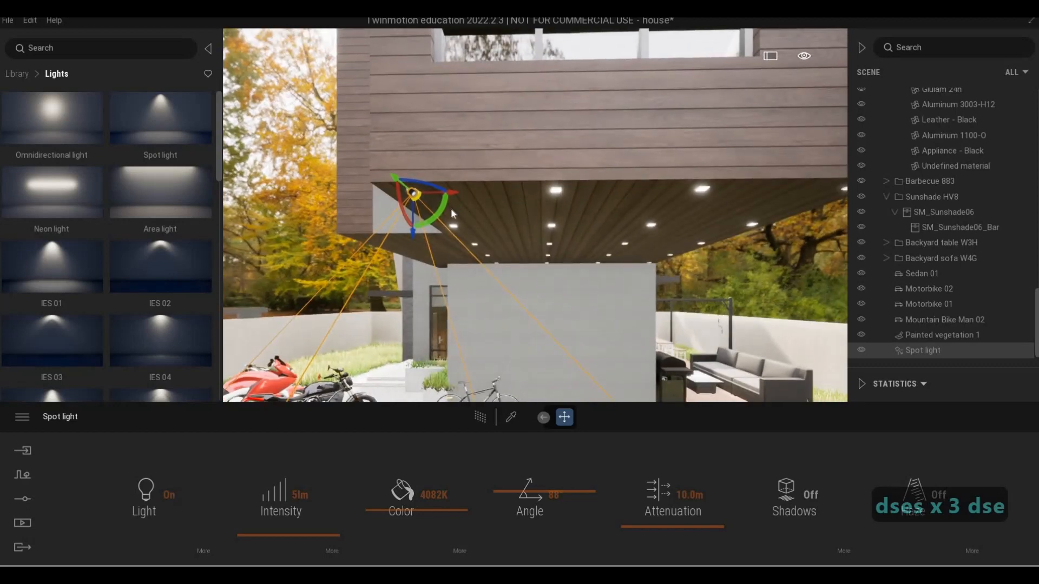
pyautogui.keyDown('shift'); pyautogui.moveTo(453, 194); pyautogui.dragTo(511, 198); pyautogui.keyUp('shift')
pyautogui.keyDown('shift'); pyautogui.moveTo(592, 213); pyautogui.dragTo(603, 232); pyautogui.keyUp('shift')
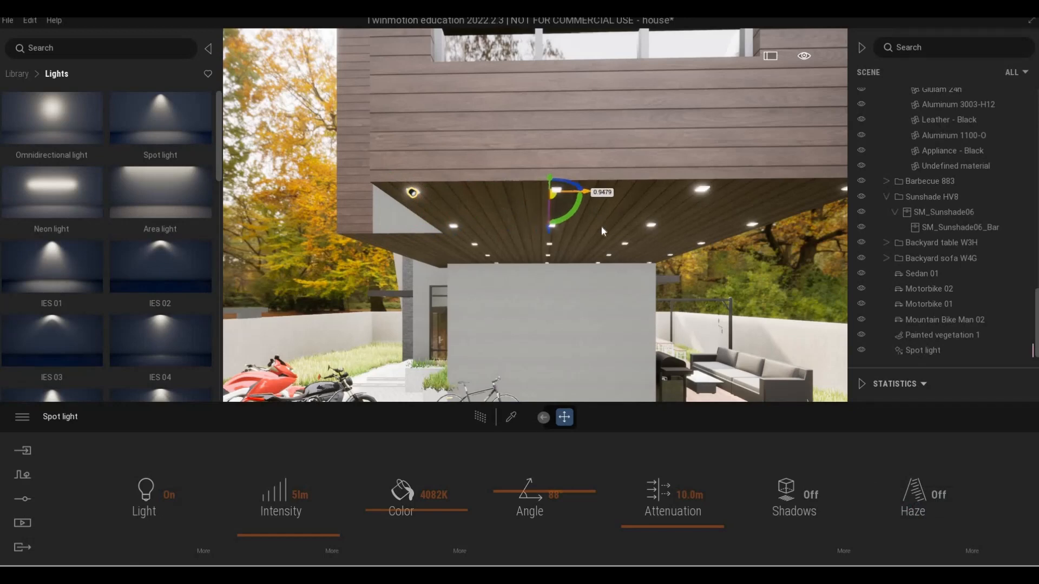
pyautogui.keyDown('shift'); pyautogui.moveTo(544, 331); pyautogui.dragTo(544, 331); pyautogui.keyUp('shift')
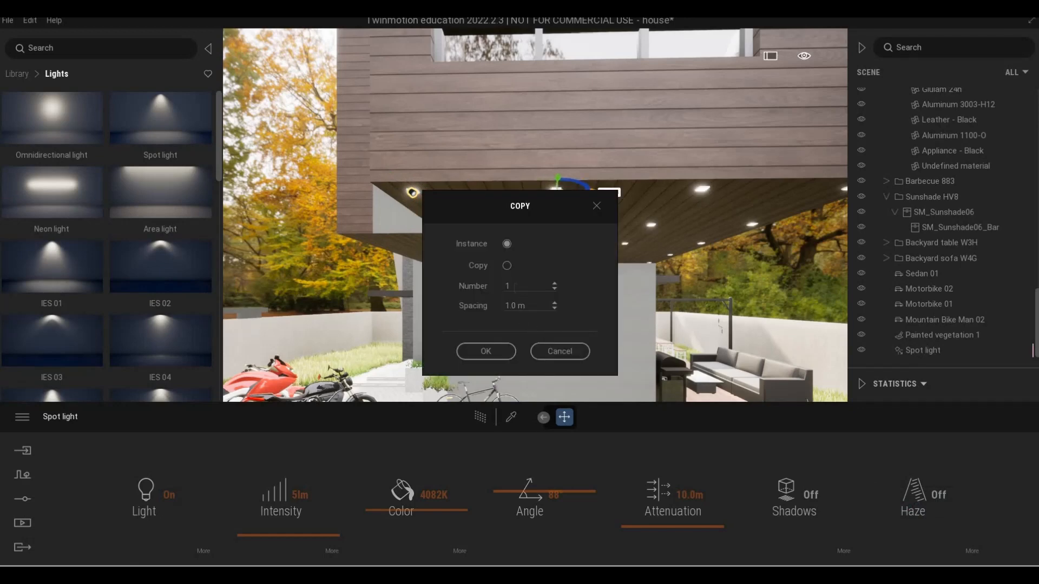
pyautogui.write('3')
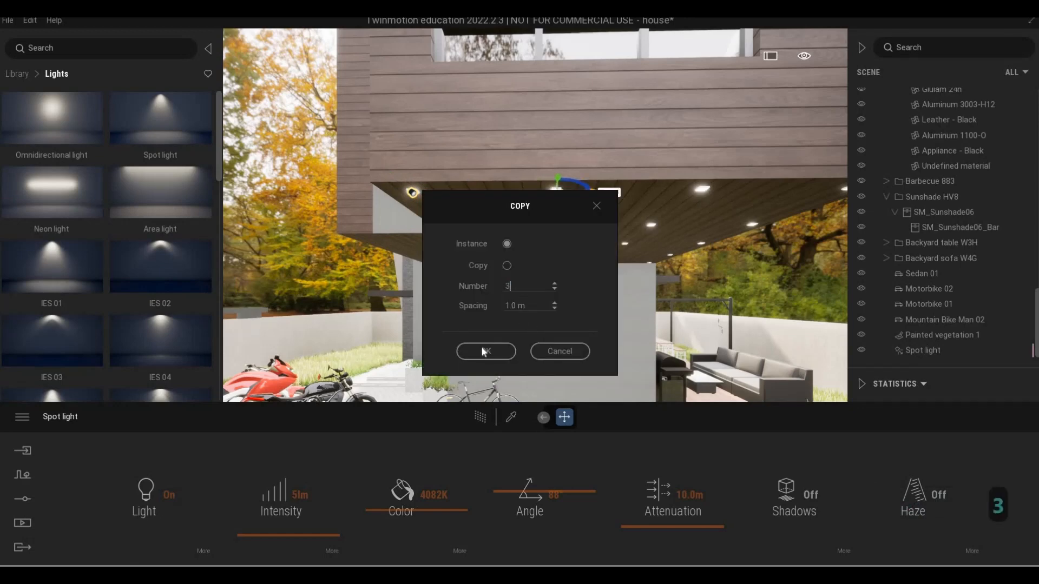
pyautogui.click(489, 349)
# Step: Examine how the front row of spot lights lines up with the ceiling lamps from both ends of the overhang
pyautogui.press('d')
pyautogui.press('d')
pyautogui.press('d')
pyautogui.press('d')
pyautogui.press('d')
pyautogui.press('d')
pyautogui.press('d')
pyautogui.press('d')
pyautogui.press('d')
pyautogui.press('d')
pyautogui.press('d')
pyautogui.press('d')
pyautogui.press('d')
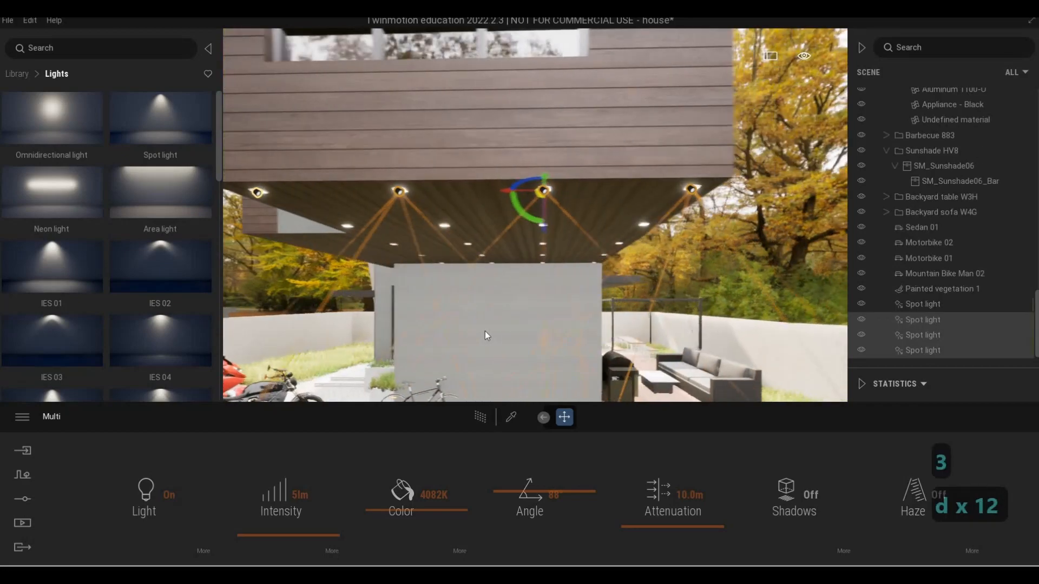
pyautogui.press('a')
pyautogui.press('a')
pyautogui.press('a')
pyautogui.press('a')
pyautogui.press('a')
pyautogui.press('a')
pyautogui.press('a')
pyautogui.press('a')
pyautogui.press('a')
pyautogui.press('a')
pyautogui.press('a')
pyautogui.press('a')
pyautogui.press('a')
pyautogui.press('a')
pyautogui.press('a')
pyautogui.press('a')
pyautogui.press('a')
pyautogui.press('a')
pyautogui.press('a')
pyautogui.press('a')
pyautogui.press('a')
pyautogui.press('a')
pyautogui.press('a')
pyautogui.press('a')
pyautogui.press('a')
pyautogui.press('a')
pyautogui.press('a')
pyautogui.press('a')
pyautogui.press('a')
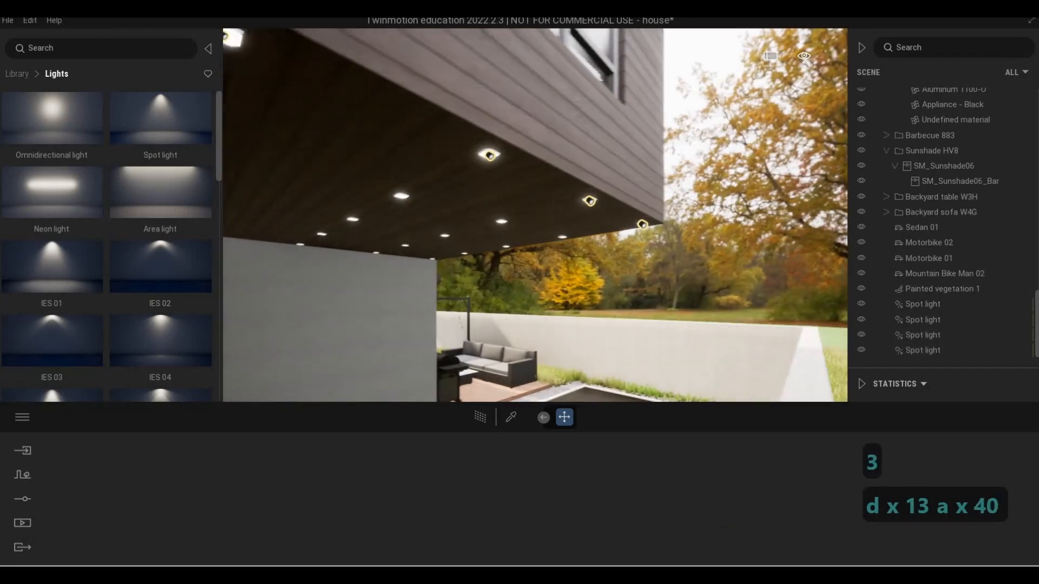
# Step: Select the front row's four spot lights and duplicate them toward the rear as 4 instances spaced 1.0 m apart
pyautogui.press('a')
pyautogui.press('a')
pyautogui.press('s')
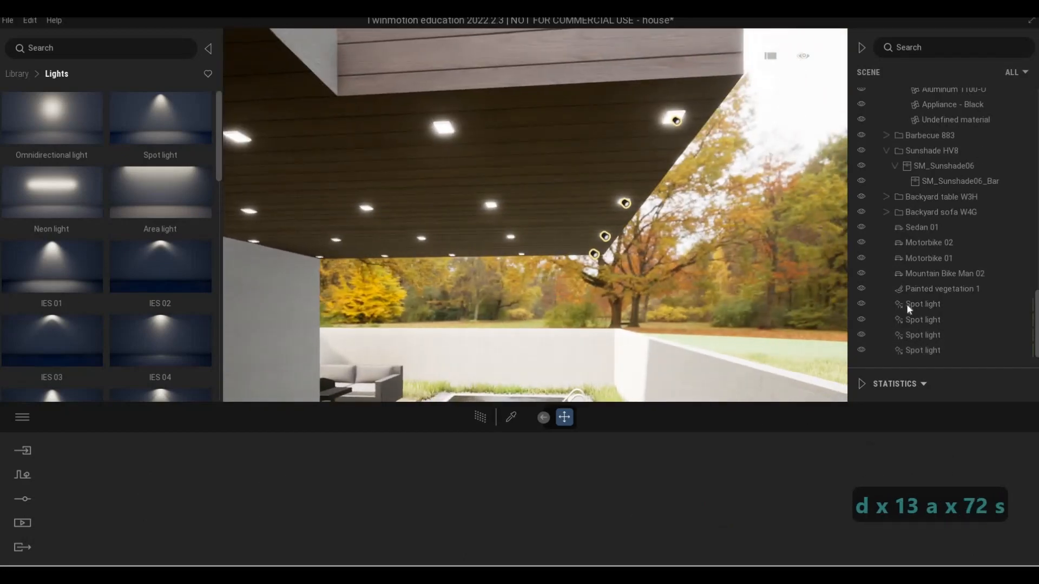
pyautogui.keyDown('shift'); pyautogui.click(923, 351); pyautogui.keyUp('shift')
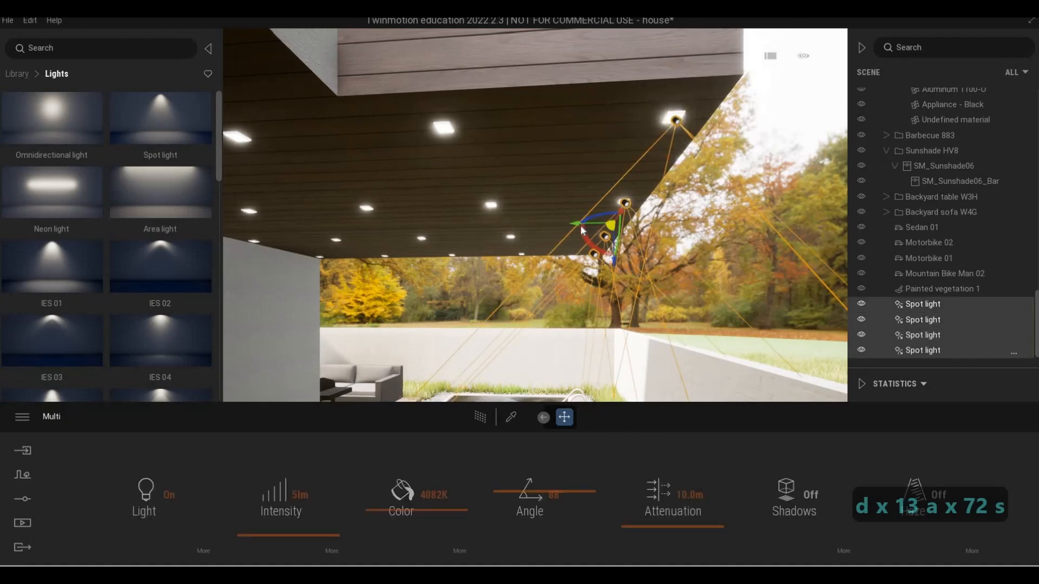
pyautogui.click(580, 225)
pyautogui.keyDown('shift'); pyautogui.moveTo(560, 222); pyautogui.dragTo(466, 218); pyautogui.keyUp('shift')
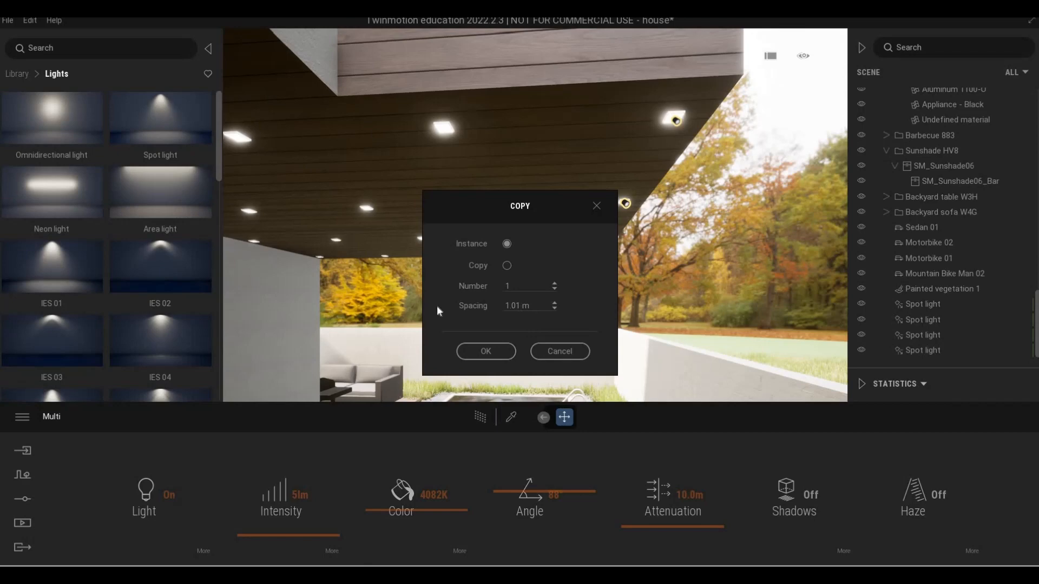
pyautogui.write('1')
pyautogui.press('Return')
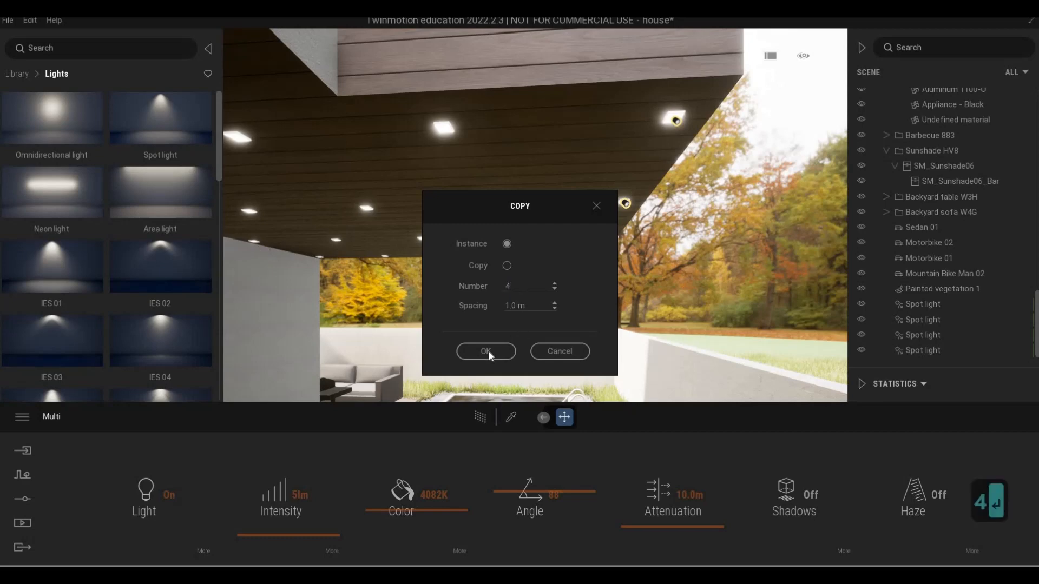
# Step: Place a new Spot light at the ceiling lamp nearest the open end of the front entrance canopy
pyautogui.press('s')
pyautogui.press('a')
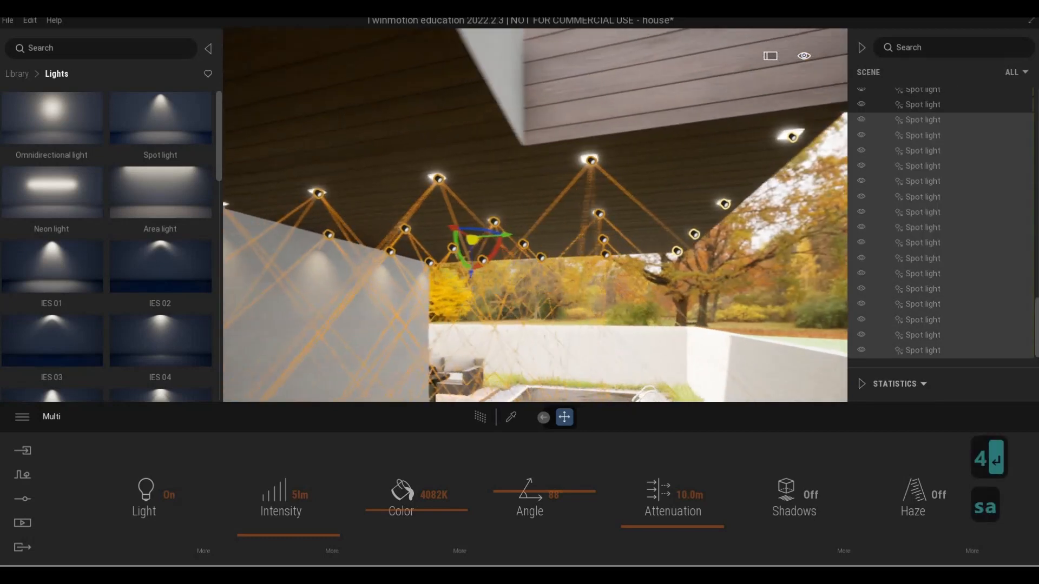
pyautogui.press('s')
pyautogui.press('d')
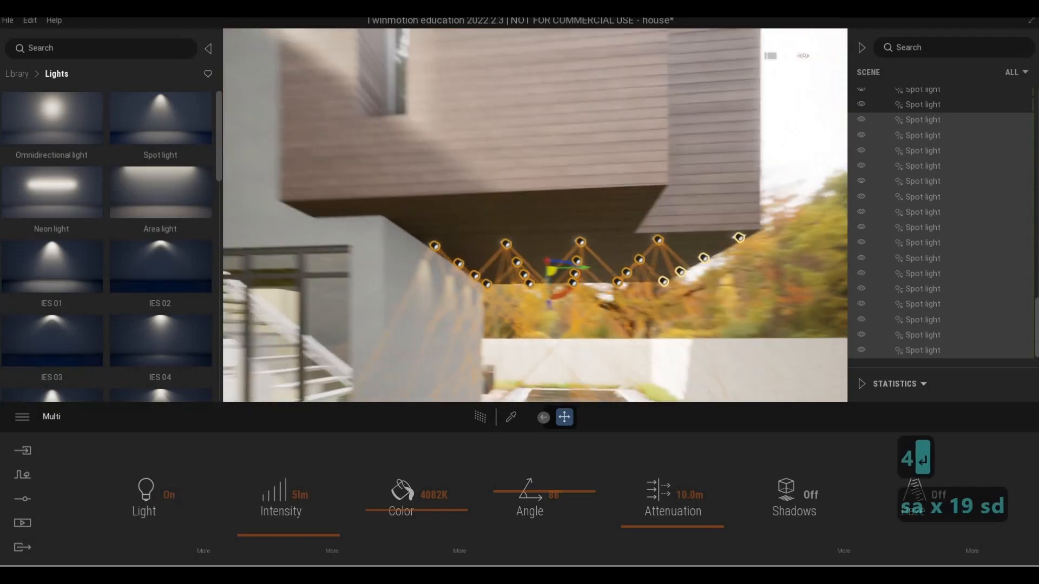
pyautogui.press('a')
pyautogui.press('a')
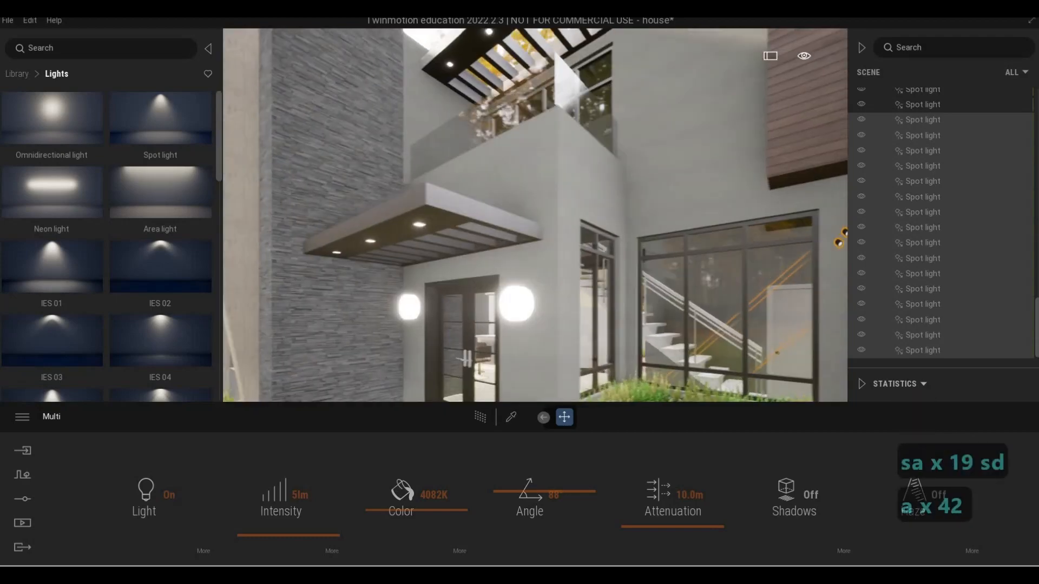
pyautogui.press('w')
pyautogui.press('e')
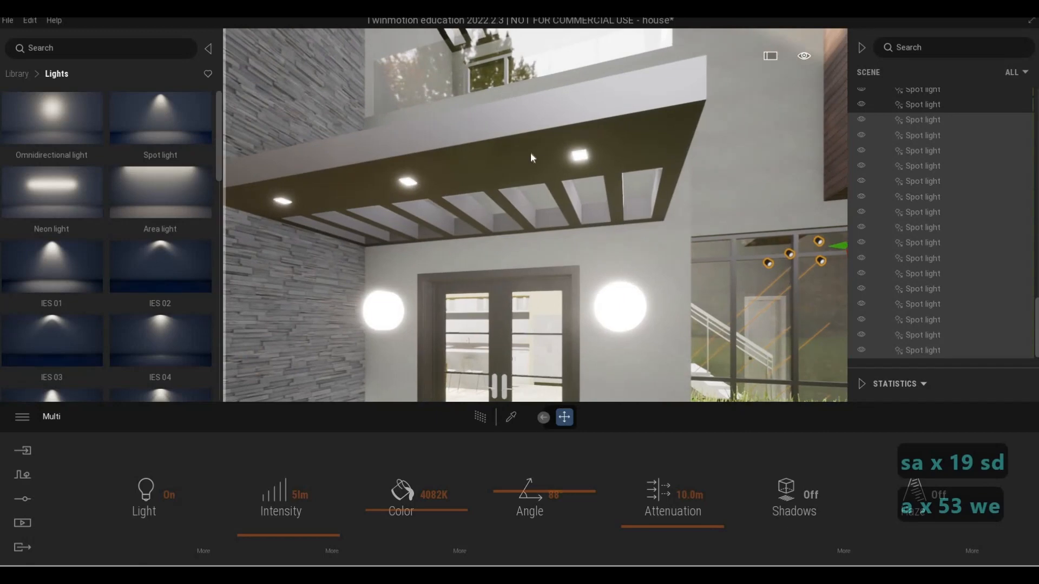
pyautogui.moveTo(530, 153); pyautogui.dragTo(577, 219)
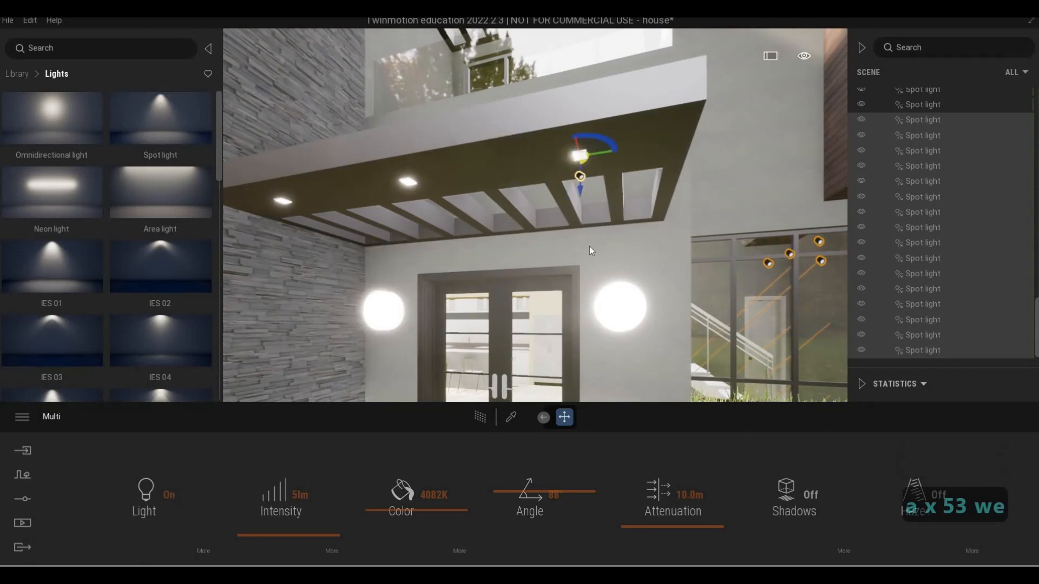
# Step: Raise the entrance spot light to the canopy lamp and check its position from around the doorway
pyautogui.press('a')
pyautogui.moveTo(591, 226); pyautogui.dragTo(564, 226, button='right')
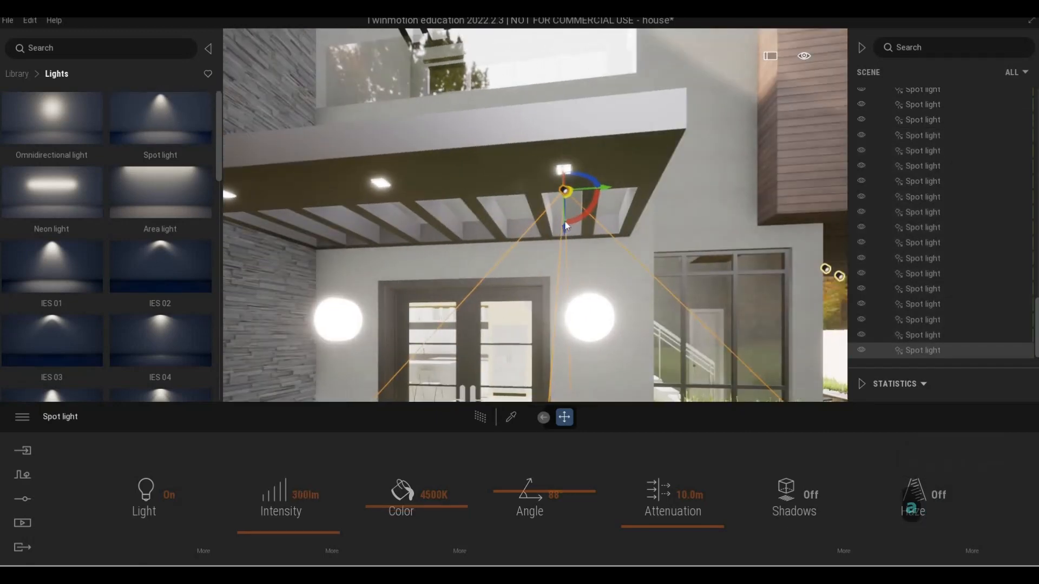
pyautogui.press('a')
pyautogui.press('w')
pyautogui.press('d')
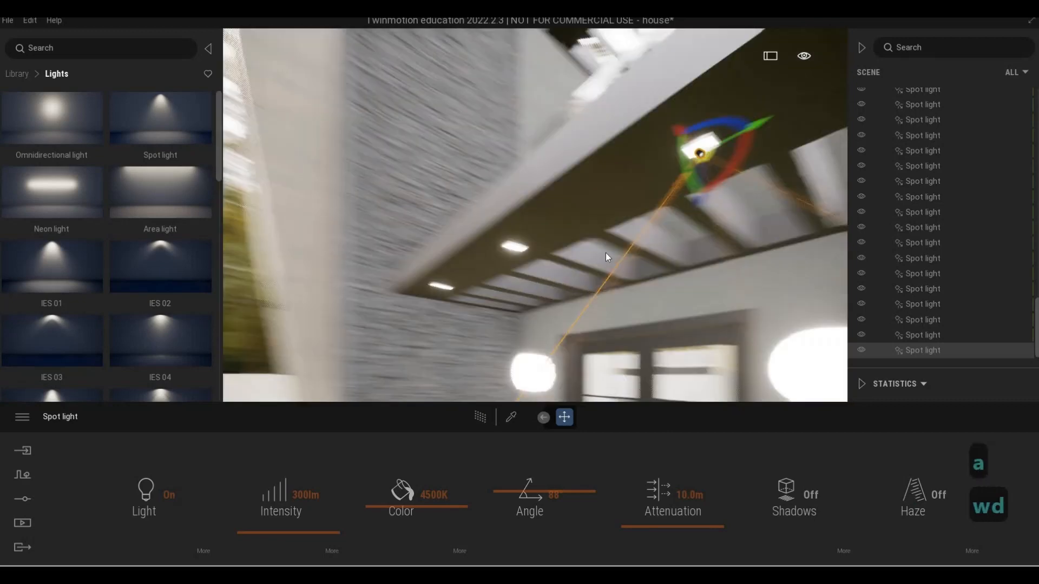
pyautogui.press('d')
pyautogui.press('d')
pyautogui.press('d')
pyautogui.moveTo(605, 252); pyautogui.dragTo(576, 223, button='right')
pyautogui.press('a')
pyautogui.press('s')
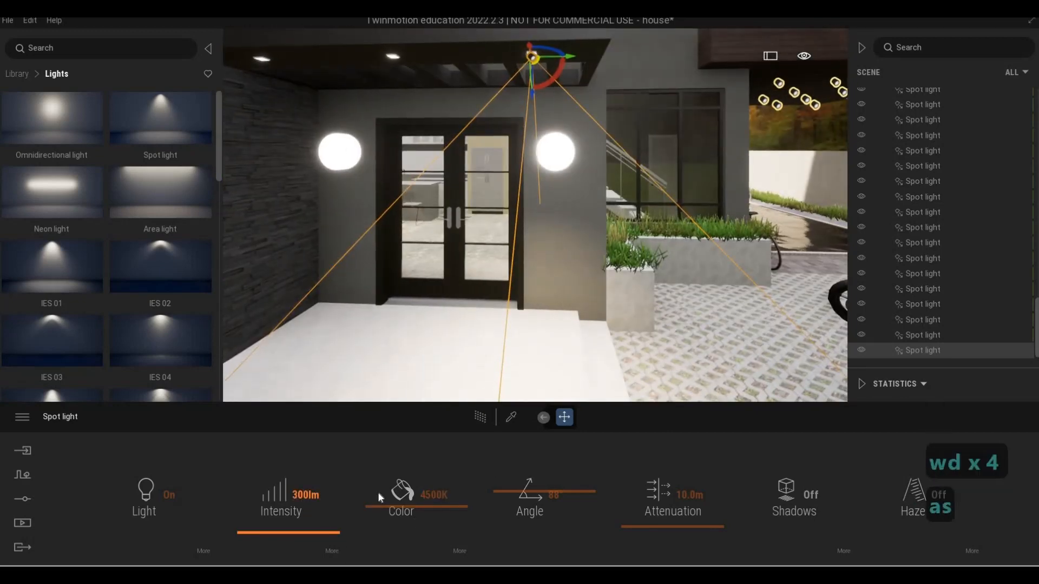
# Step: Set the entrance spot light's intensity to 5 lm and its colour temperature to 4149K
pyautogui.write('5')
pyautogui.press('Return')
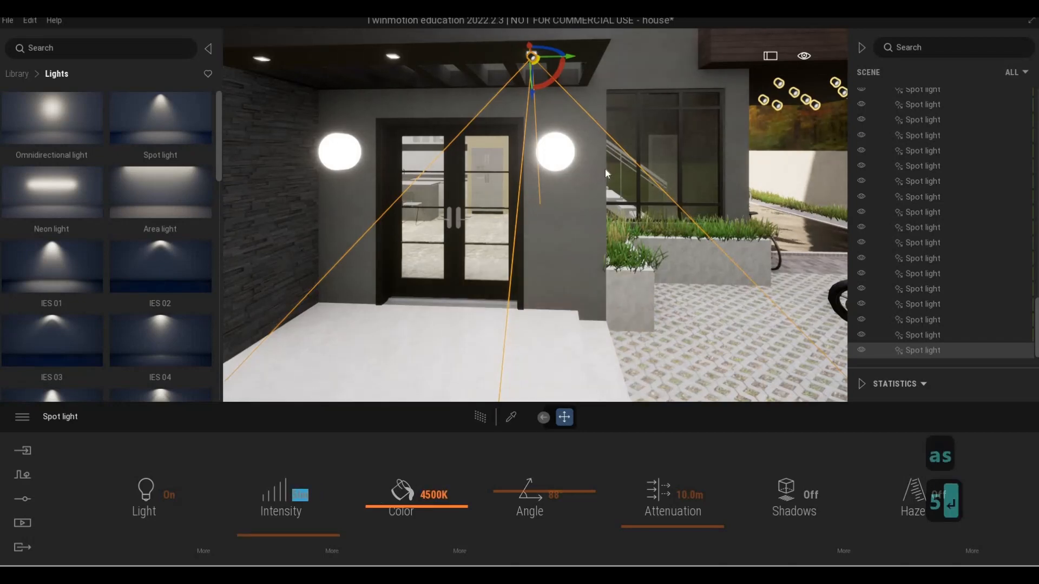
pyautogui.moveTo(456, 492); pyautogui.dragTo(415, 506)
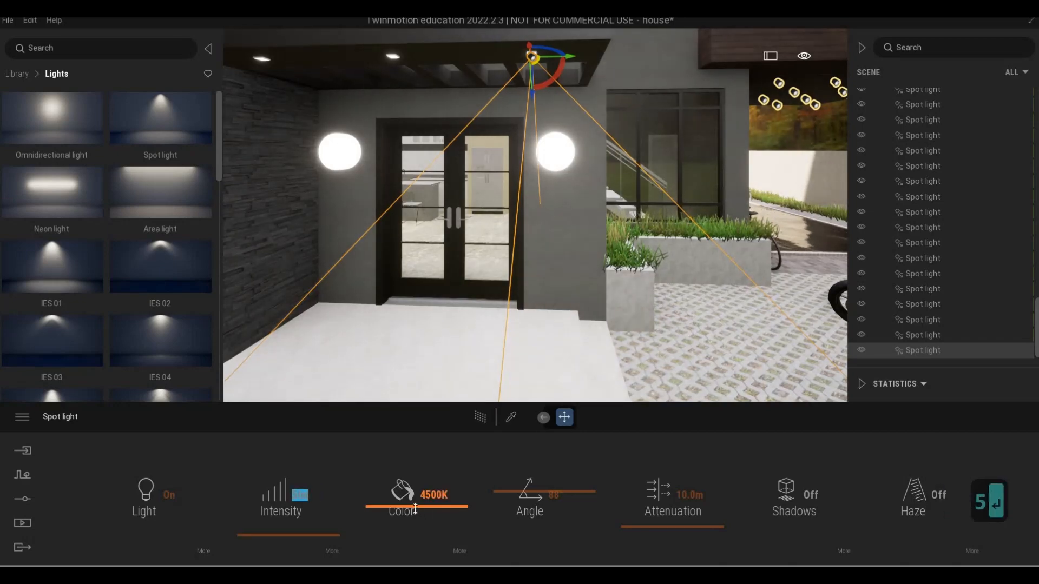
pyautogui.press('w')
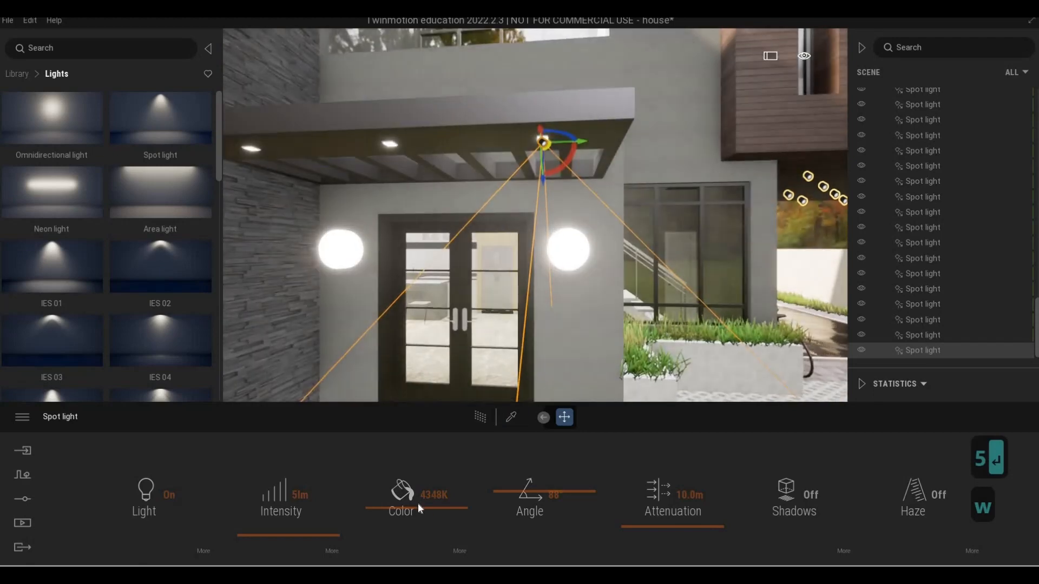
pyautogui.press('e')
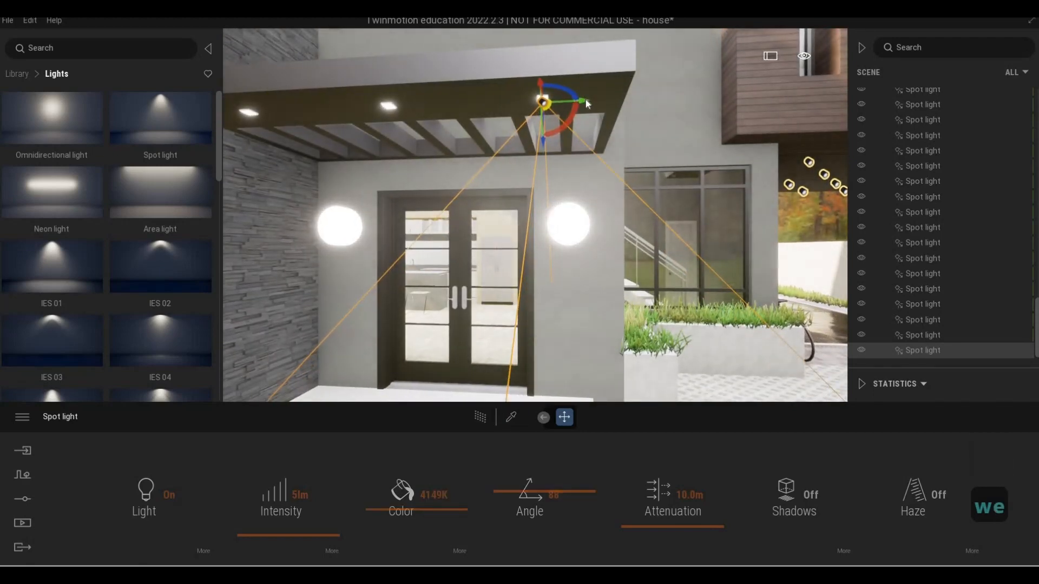
# Step: Duplicate the entrance spot light along the canopy's remaining lamps as 2 instances spaced 1 m apart
pyautogui.keyDown('shift'); pyautogui.moveTo(580, 100); pyautogui.dragTo(432, 107); pyautogui.keyUp('shift')
pyautogui.moveTo(525, 310); pyautogui.dragTo(478, 304)
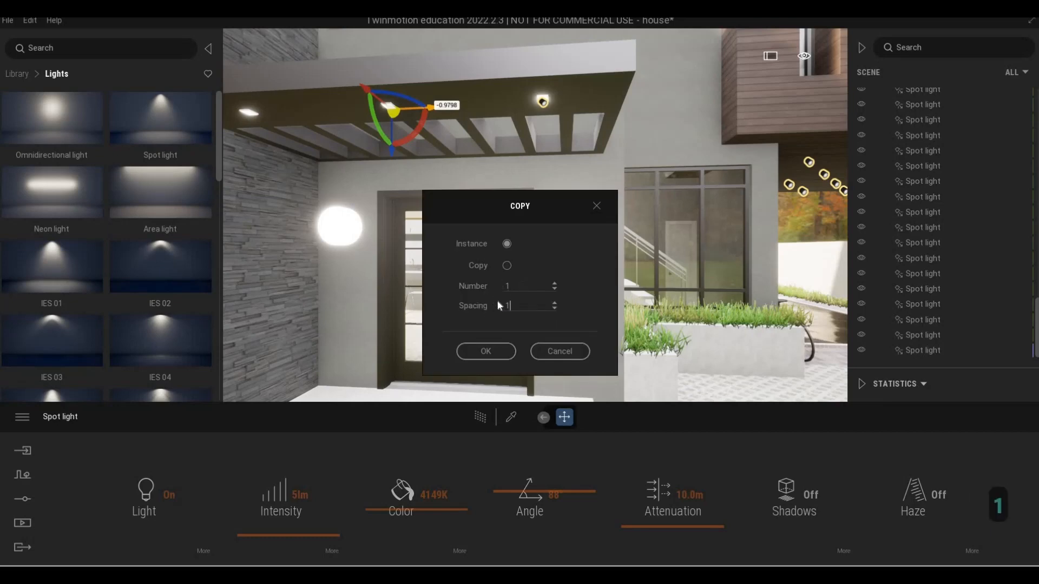
pyautogui.click(486, 351)
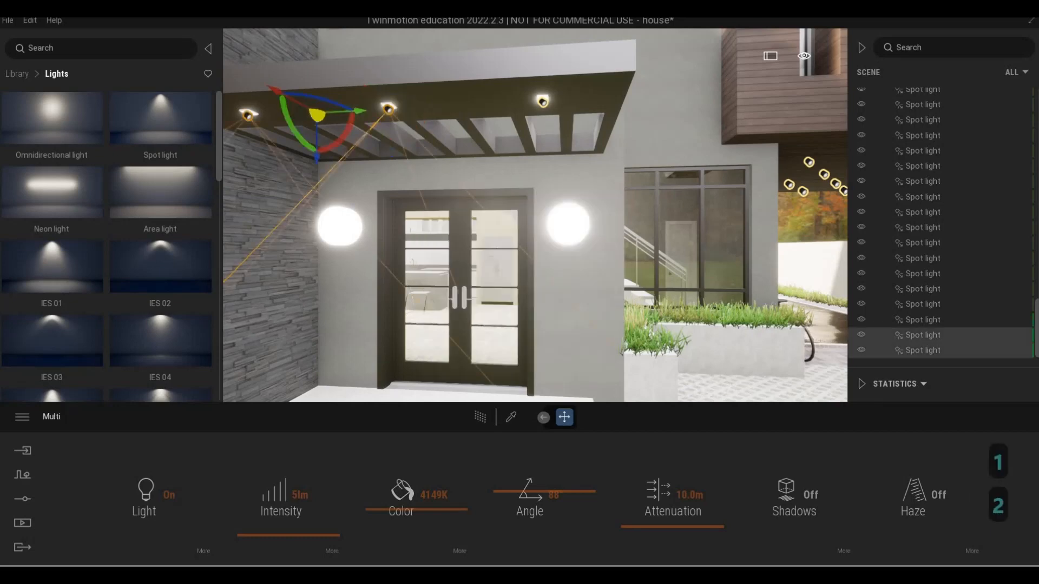
# Step: Place a new Spot light at the ceiling lamp nearest the stone wall in the ground-floor window recess and check its position
pyautogui.press('s')
pyautogui.press('a')
pyautogui.press('s')
pyautogui.press('q')
pyautogui.press('a')
pyautogui.press('a')
pyautogui.press('a')
pyautogui.press('a')
pyautogui.press('a')
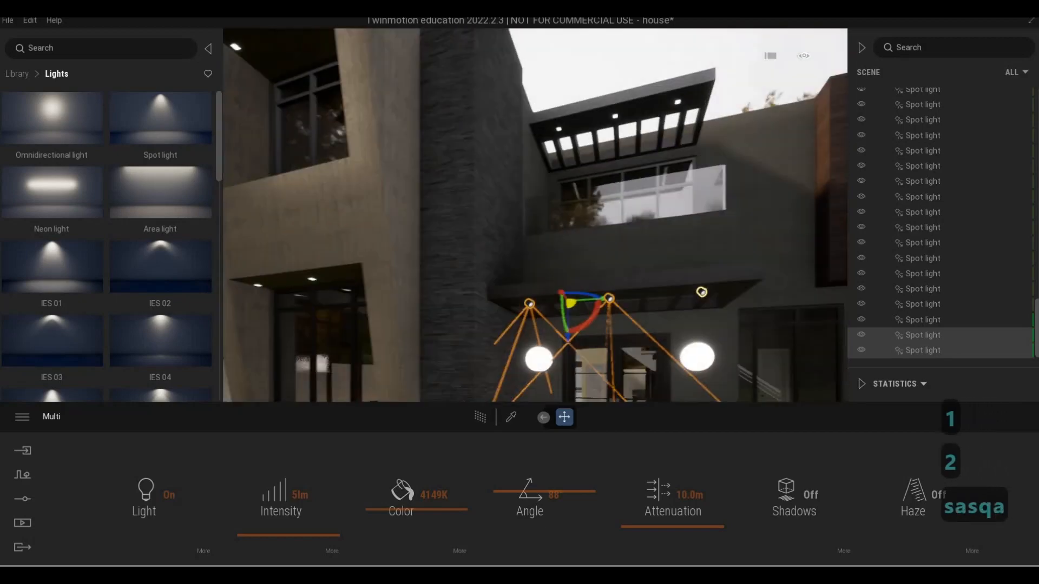
pyautogui.press('w')
pyautogui.press('w')
pyautogui.press('w')
pyautogui.press('w')
pyautogui.press('w')
pyautogui.press('w')
pyautogui.press('w')
pyautogui.press('e')
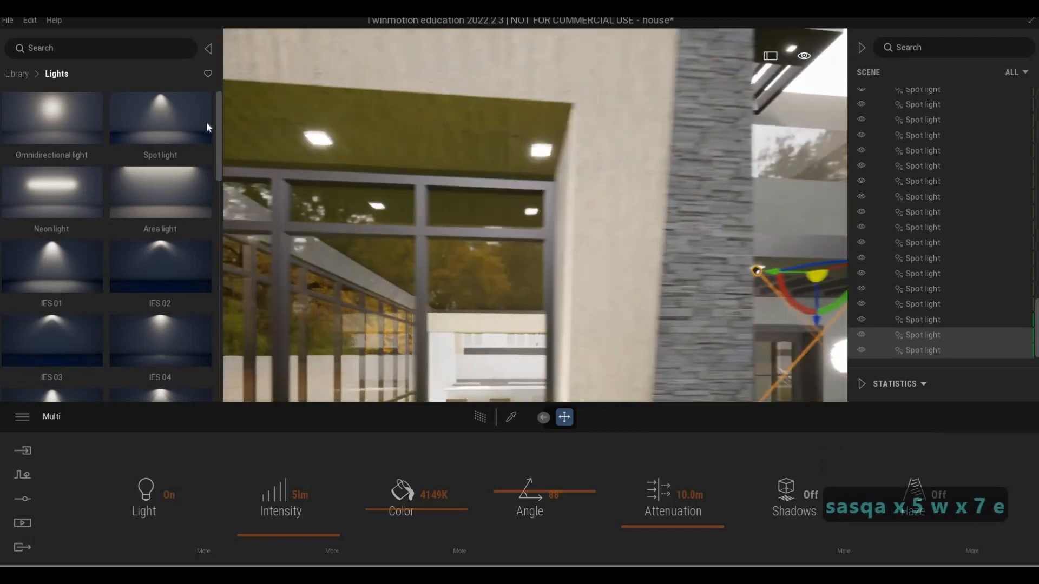
pyautogui.press('a')
pyautogui.moveTo(572, 183); pyautogui.dragTo(571, 202)
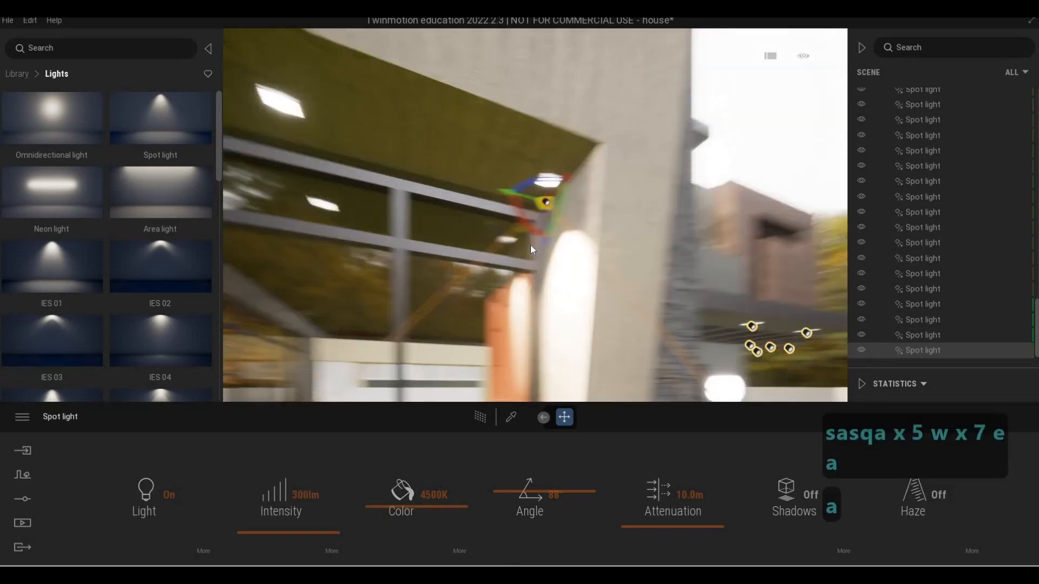
pyautogui.press('a')
pyautogui.keyDown('shift'); pyautogui.moveTo(553, 251); pyautogui.dragTo(551, 249, button='middle'); pyautogui.keyUp('shift')
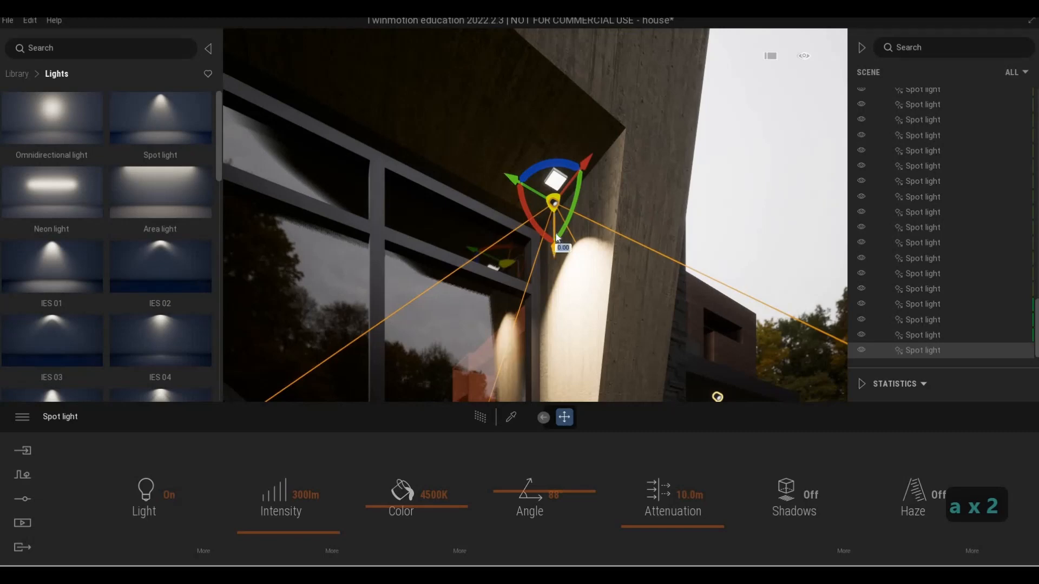
# Step: Set the ground-floor window recess spot light's intensity to 5 lm
pyautogui.press('s')
pyautogui.press('s')
pyautogui.press('q')
pyautogui.press('d')
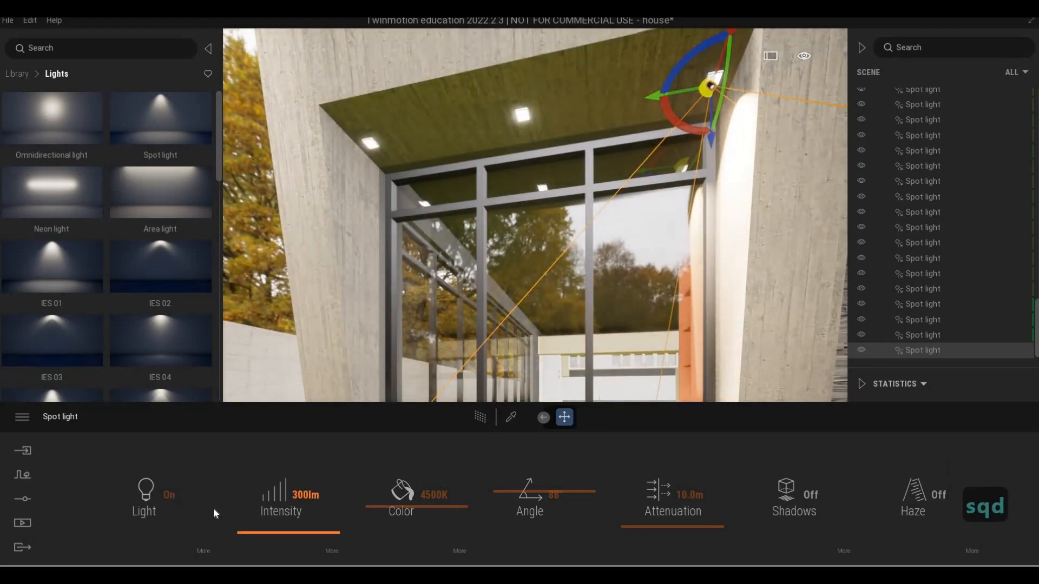
pyautogui.click(214, 512)
pyautogui.write('5')
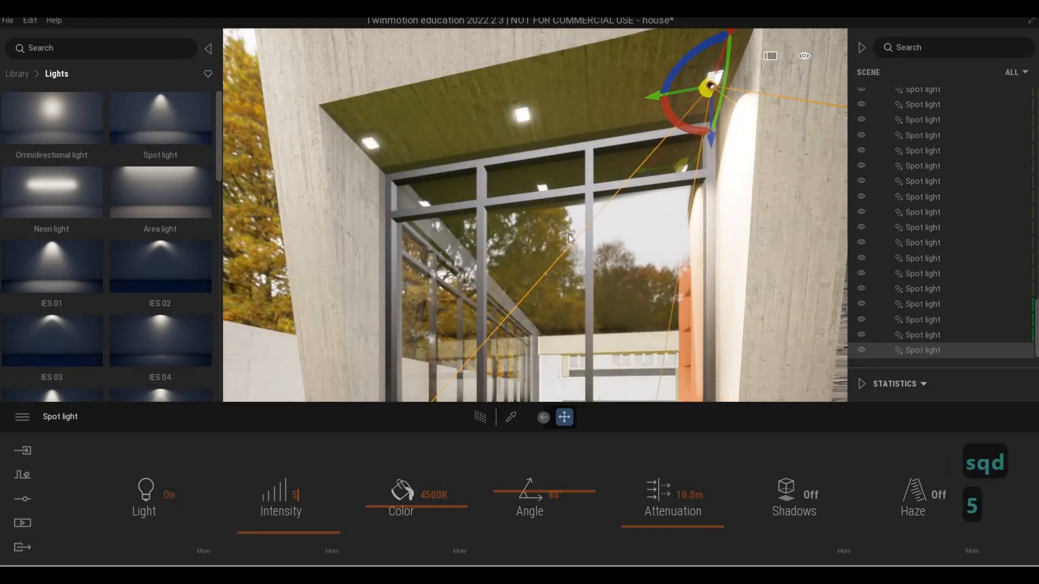
pyautogui.press('Return')
# Step: Duplicate the window recess spot light along its remaining ceiling lamps as 2 instances spaced 1 m apart
pyautogui.keyDown('shift'); pyautogui.moveTo(498, 102); pyautogui.dragTo(479, 111); pyautogui.keyUp('shift')
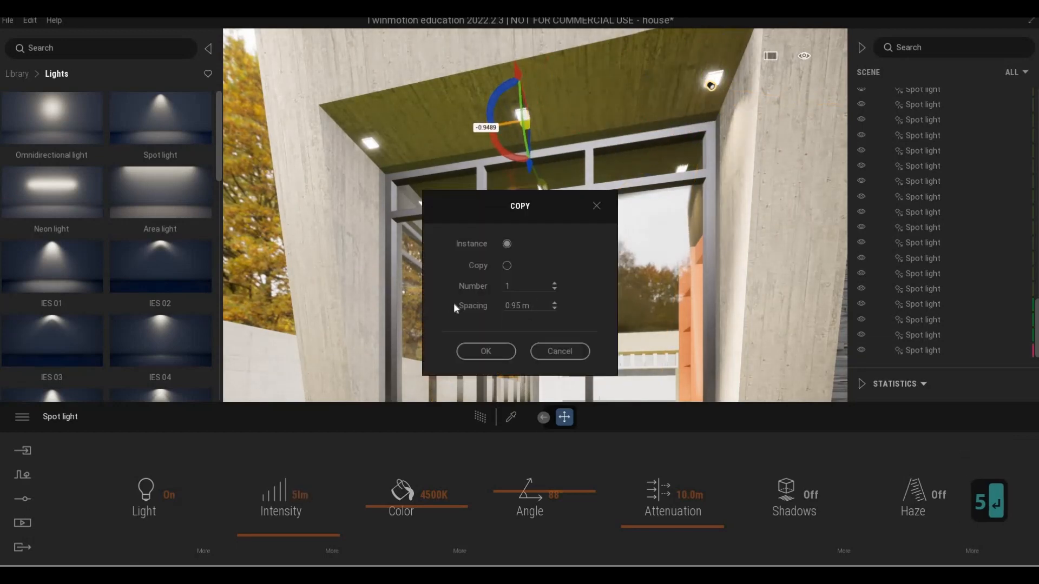
pyautogui.press('Tab')
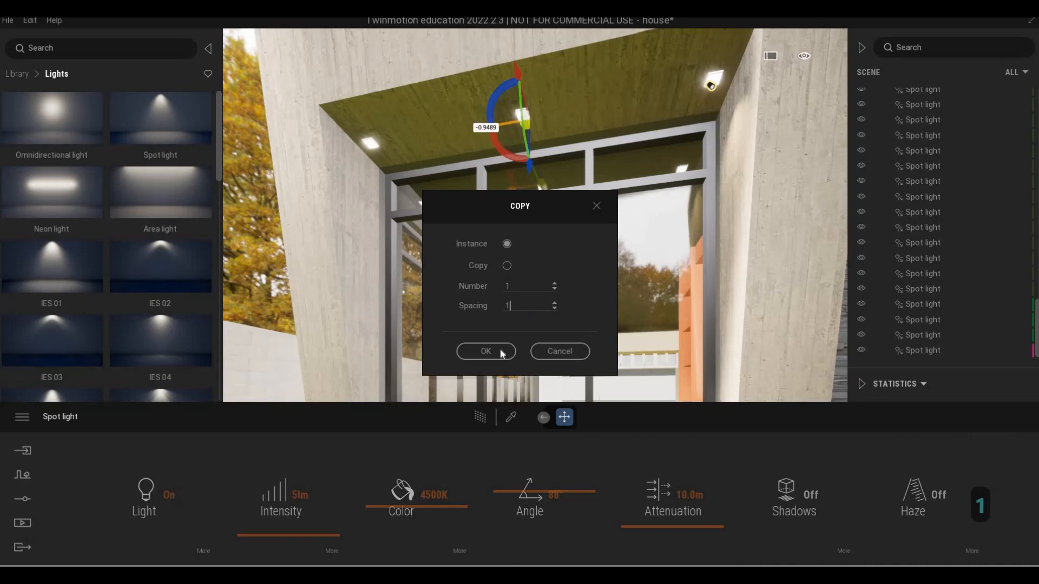
pyautogui.click(522, 287)
pyautogui.write('2')
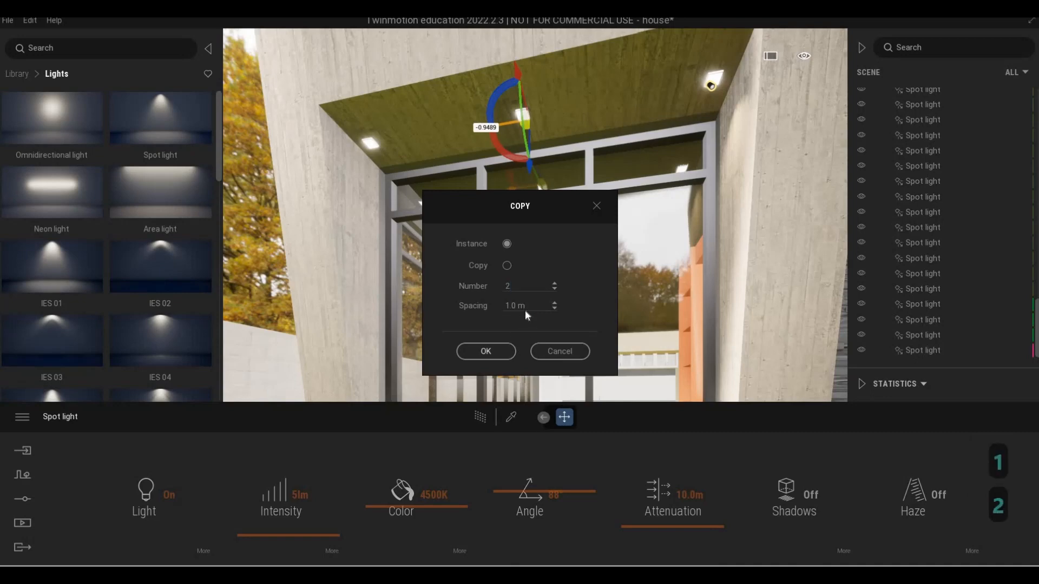
pyautogui.click(491, 352)
# Step: Place a new Spot light at the ceiling lamp nearest the open end of the upper balcony canopy
pyautogui.press('q')
pyautogui.press('d')
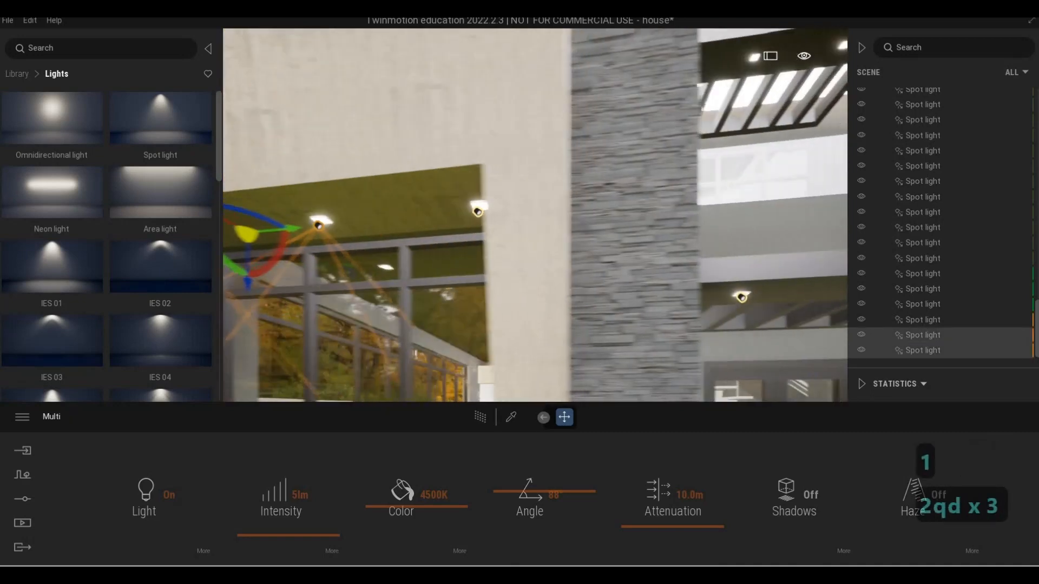
pyautogui.press('d')
pyautogui.press('d')
pyautogui.press('d')
pyautogui.press('q')
pyautogui.press('w')
pyautogui.press('w')
pyautogui.press('w')
pyautogui.press('w')
pyautogui.press('w')
pyautogui.press('q')
pyautogui.press('d')
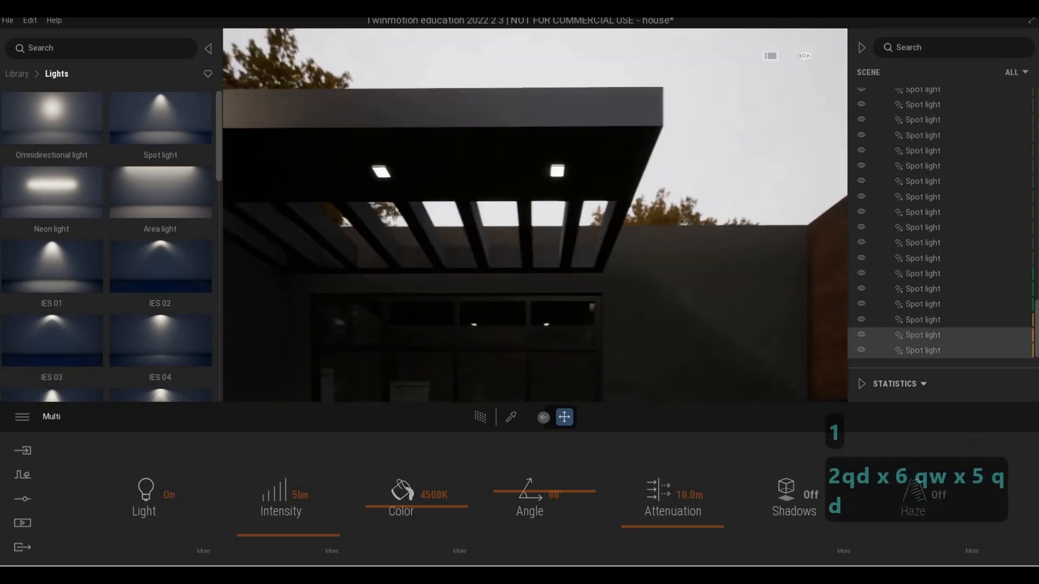
pyautogui.press('w')
pyautogui.press('d')
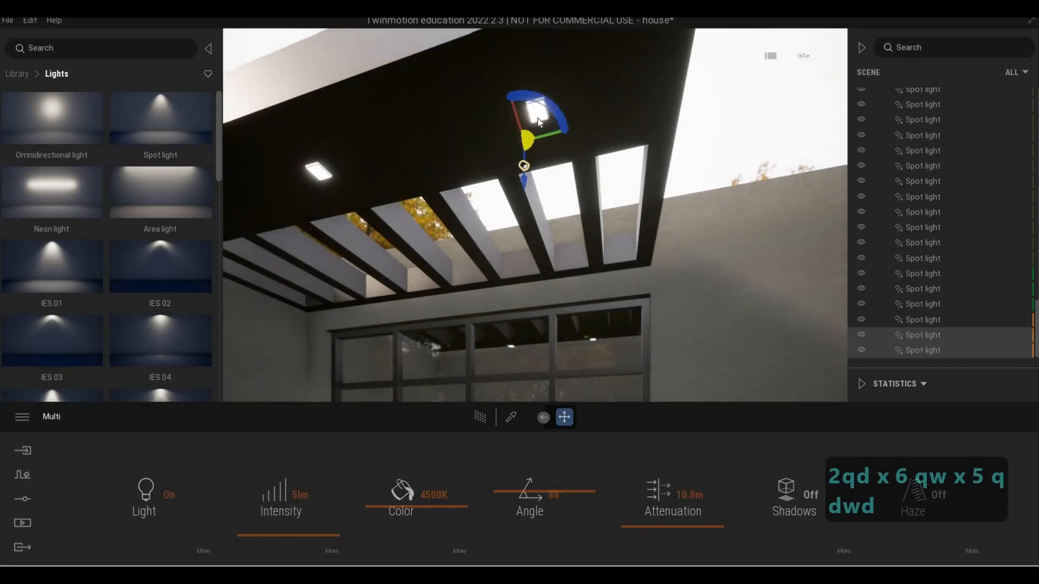
pyautogui.click(539, 122)
# Step: Set the balcony canopy light's intensity to 5 lm and duplicate it along the canopy as 2 instances spaced 1 m apart
pyautogui.press('a')
pyautogui.press('d')
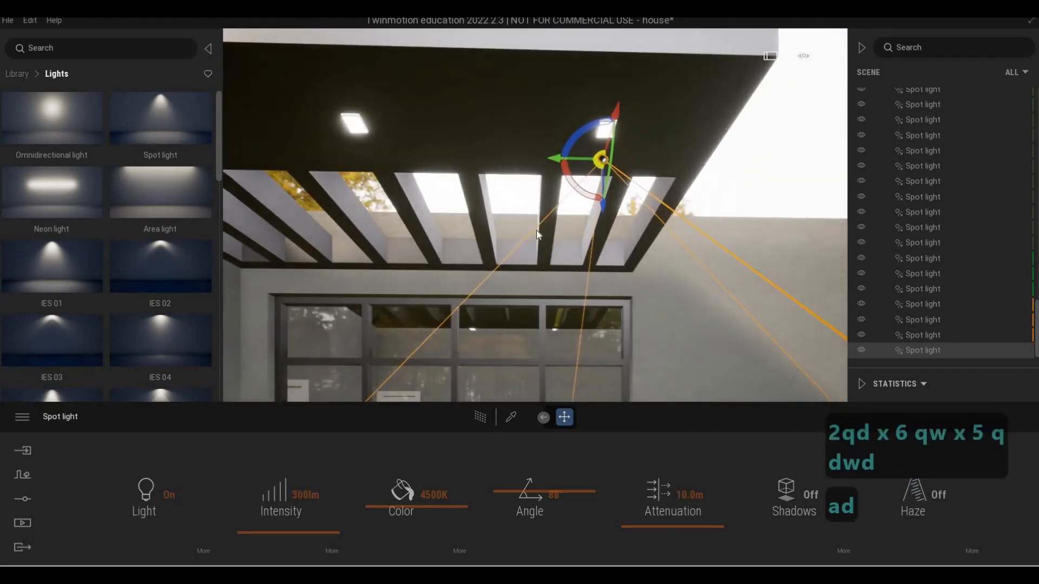
pyautogui.press('s')
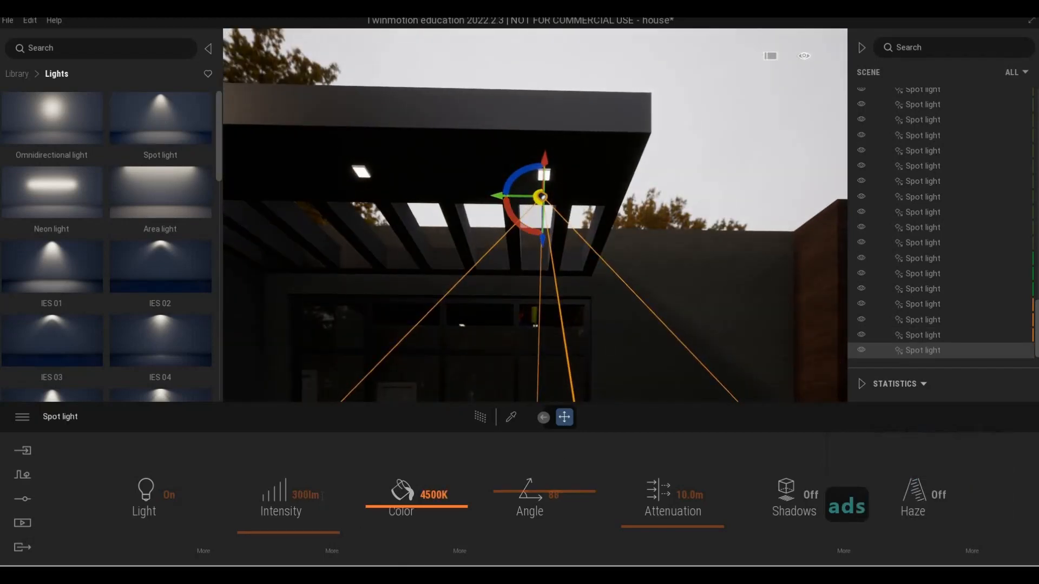
pyautogui.click(235, 498)
pyautogui.write('5')
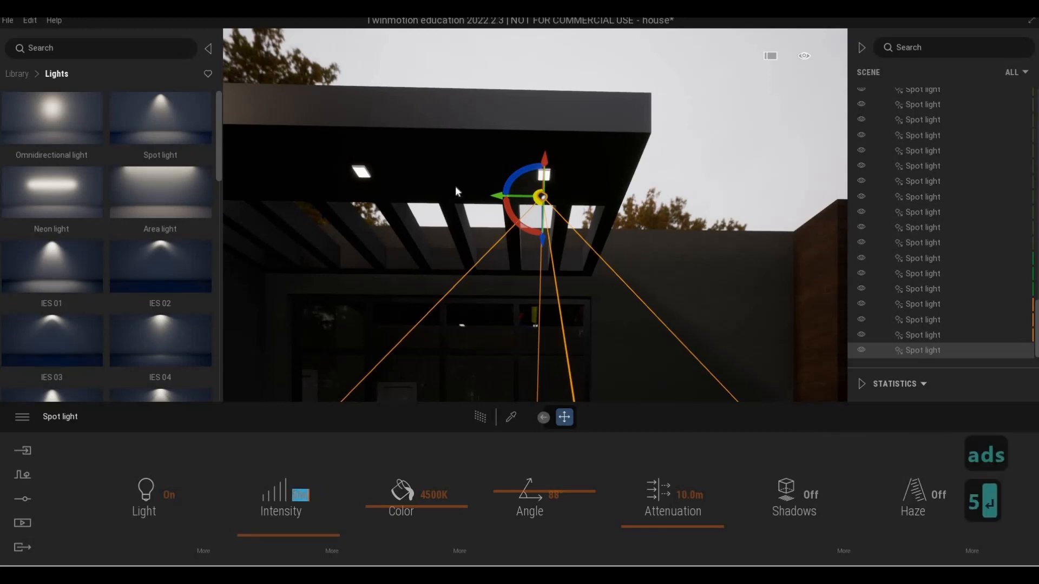
pyautogui.moveTo(499, 200); pyautogui.dragTo(324, 195)
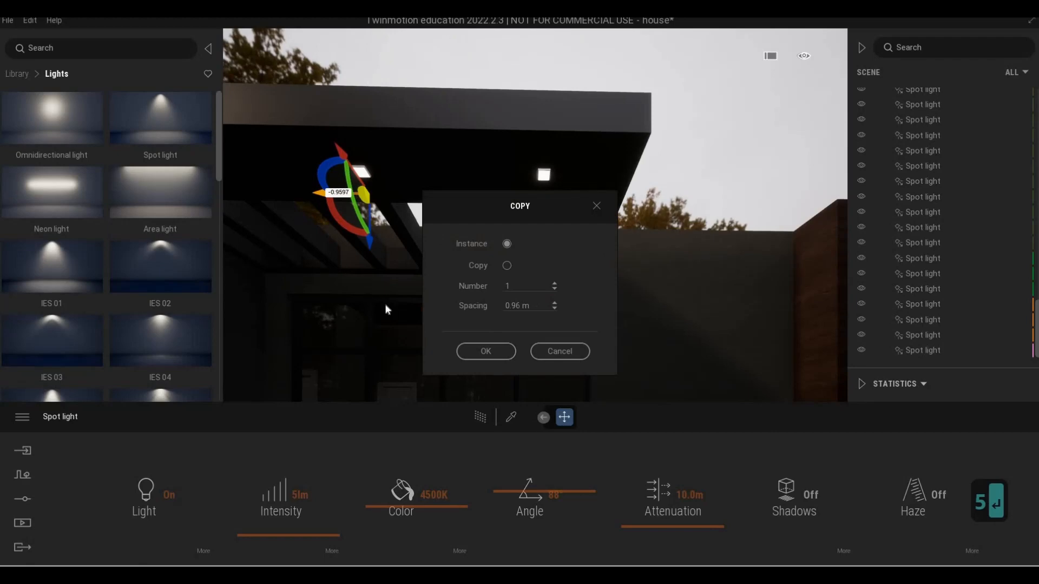
pyautogui.click(486, 351)
# Step: Place a new Spot light at the ceiling lamp beside the concrete side wall of the upper-floor window recess
pyautogui.press('s')
pyautogui.moveTo(486, 349); pyautogui.dragTo(347, 336, button='right')
pyautogui.press('a')
pyautogui.moveTo(486, 331); pyautogui.dragTo(530, 329, button='right')
pyautogui.press('w')
pyautogui.press('q')
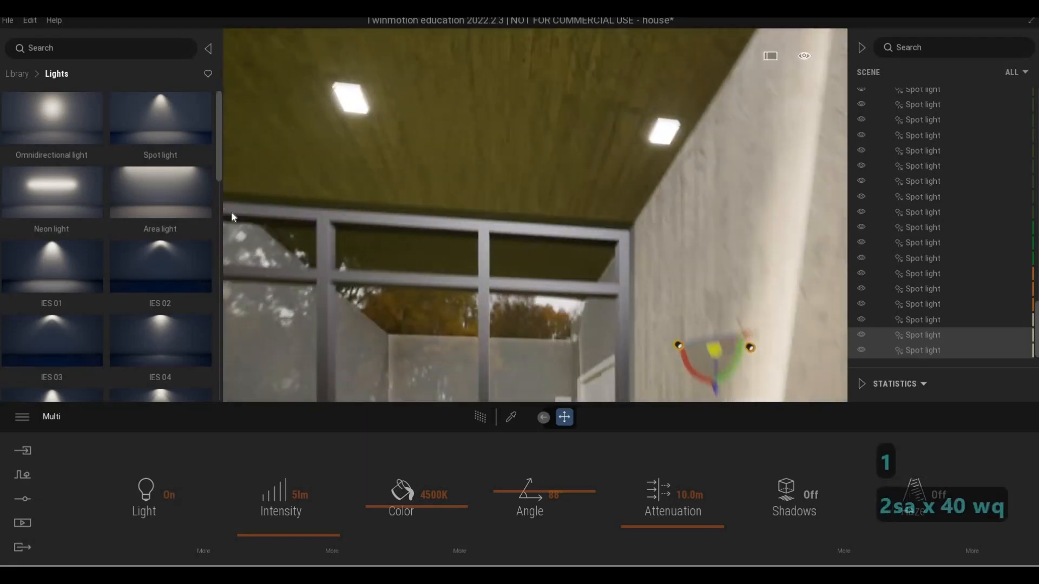
pyautogui.moveTo(162, 128); pyautogui.dragTo(674, 188)
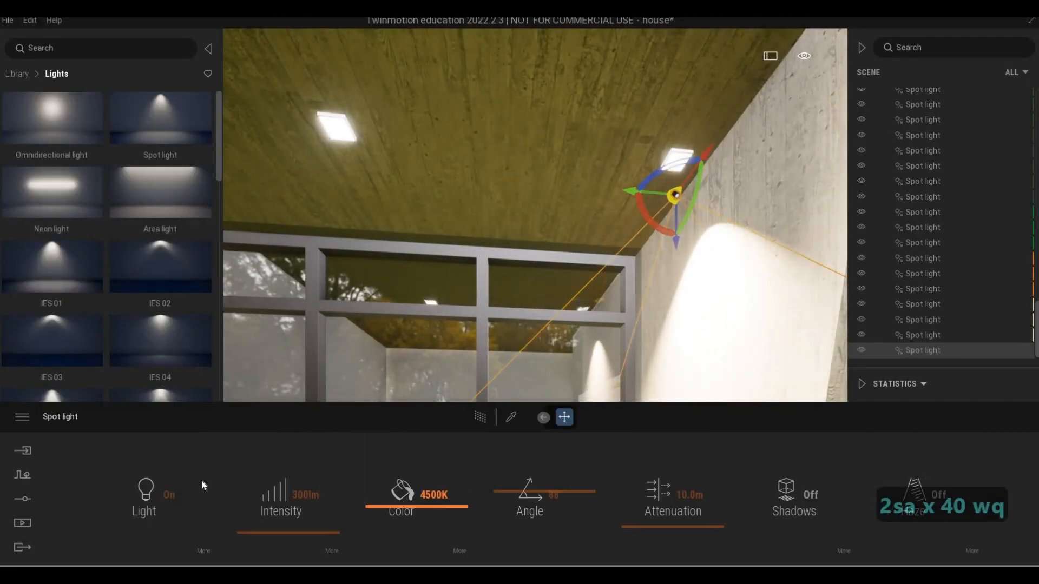
# Step: Set the upper recess light's intensity to 5 lm and duplicate it along the ceiling lamps as 2 instances spaced 1 m apart
pyautogui.moveTo(321, 494); pyautogui.dragTo(202, 481)
pyautogui.write('5')
pyautogui.press('Return')
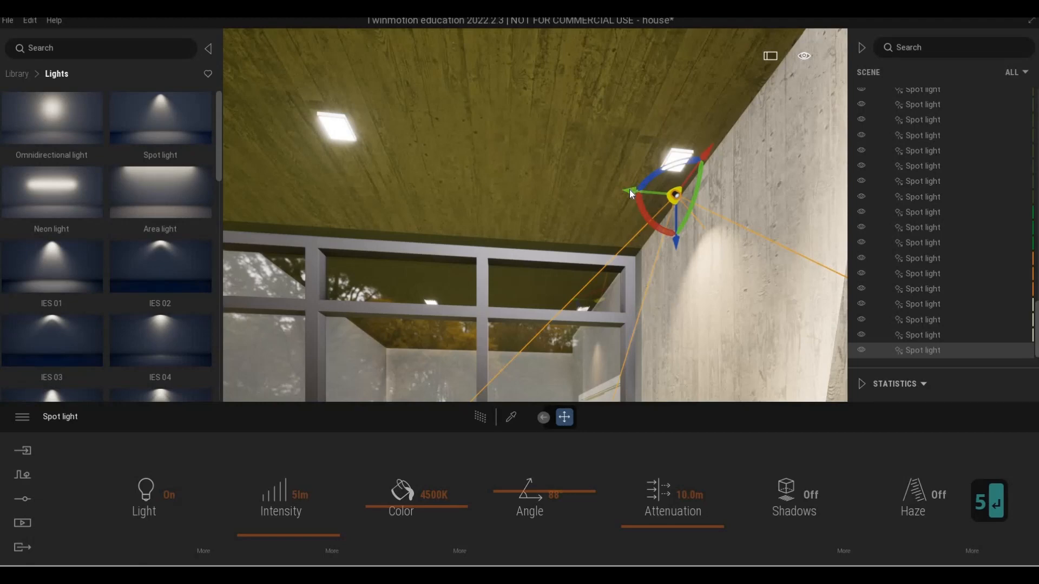
pyautogui.moveTo(629, 190); pyautogui.dragTo(371, 169)
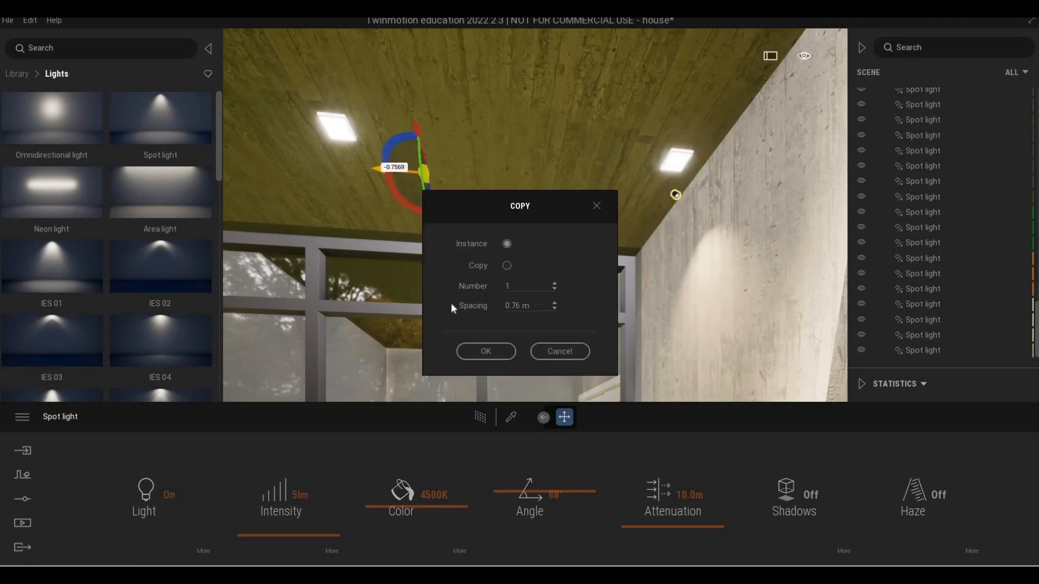
pyautogui.click(485, 351)
# Step: Place a new Spot light at the wall lamp on the boundary fence's end pillar and tilt it 20° away from the wall
pyautogui.press('s')
pyautogui.press('d')
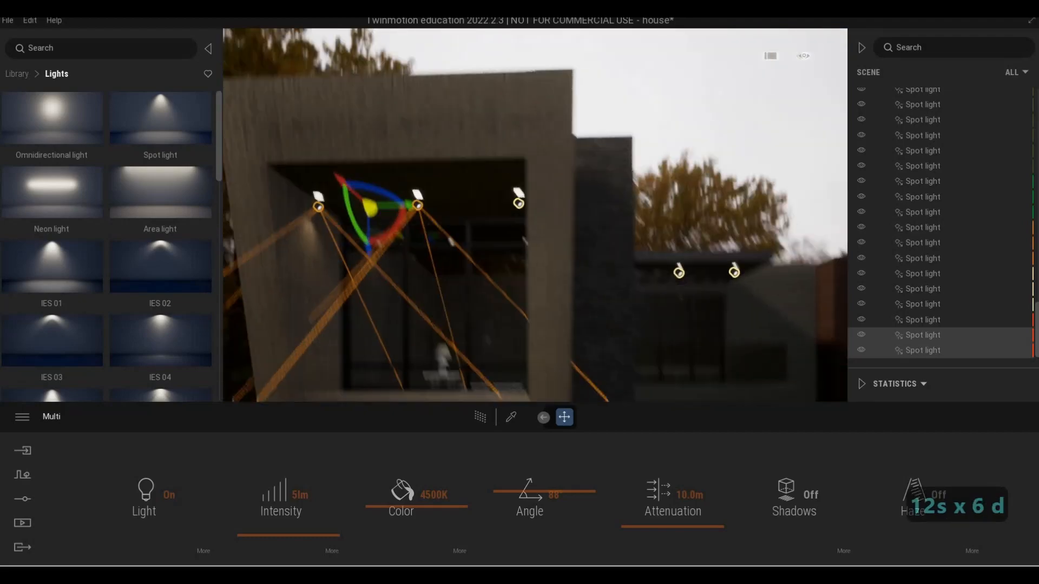
pyautogui.press('a')
pyautogui.press('e')
pyautogui.press('s')
pyautogui.press('s')
pyautogui.press('s')
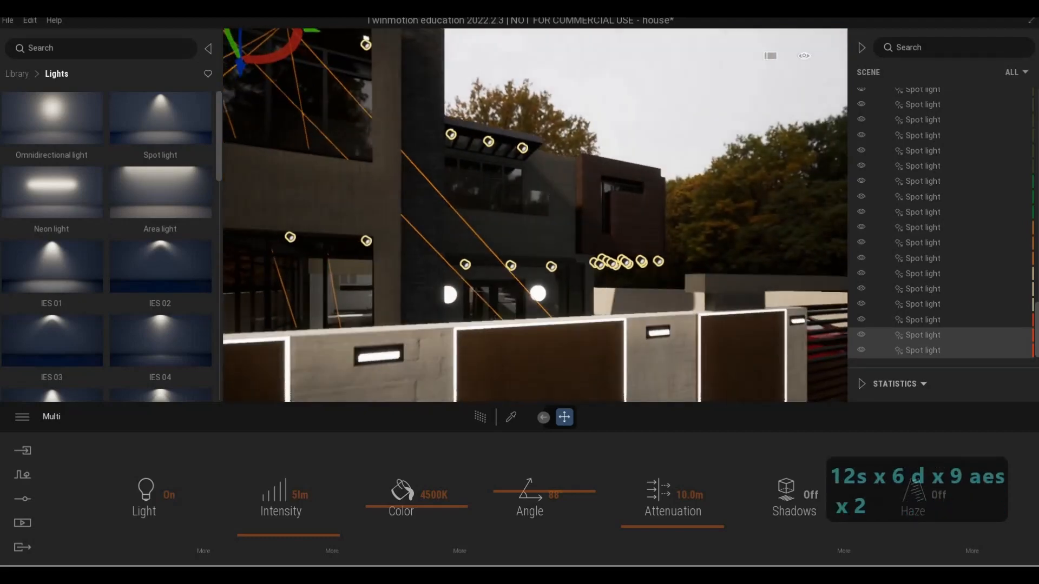
pyautogui.press('e')
pyautogui.press('a')
pyautogui.press('a')
pyautogui.press('a')
pyautogui.press('a')
pyautogui.press('a')
pyautogui.press('a')
pyautogui.press('a')
pyautogui.press('a')
pyautogui.press('a')
pyautogui.press('a')
pyautogui.press('a')
pyautogui.press('a')
pyautogui.press('a')
pyautogui.press('a')
pyautogui.press('a')
pyautogui.press('a')
pyautogui.press('a')
pyautogui.press('a')
pyautogui.press('a')
pyautogui.press('a')
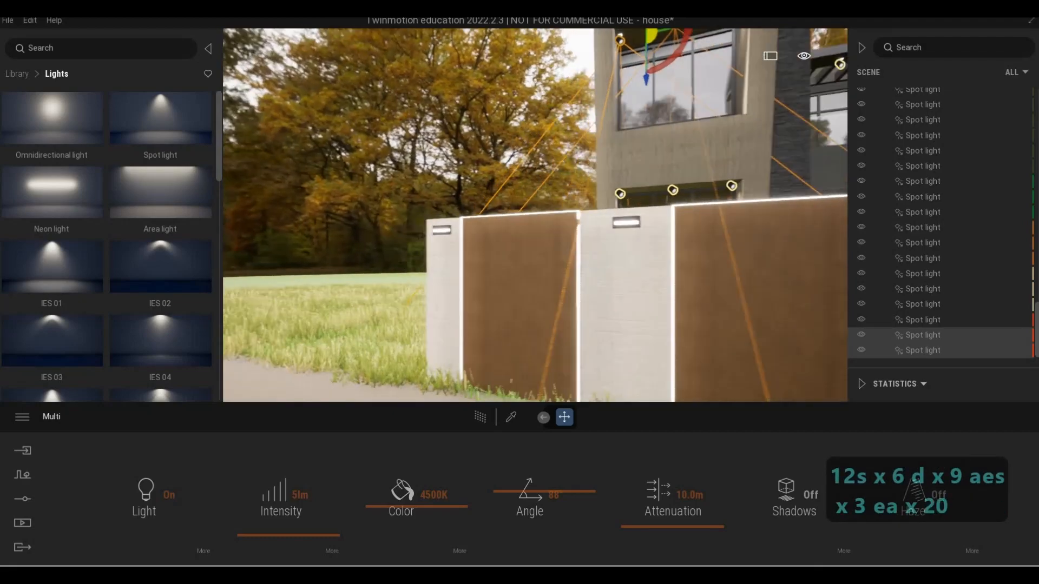
pyautogui.press('w')
pyautogui.press('w')
pyautogui.press('w')
pyautogui.press('w')
pyautogui.press('w')
pyautogui.press('w')
pyautogui.press('w')
pyautogui.press('w')
pyautogui.press('w')
pyautogui.press('w')
pyautogui.press('w')
pyautogui.press('w')
pyautogui.press('w')
pyautogui.press('w')
pyautogui.press('w')
pyautogui.press('w')
pyautogui.press('w')
pyautogui.press('w')
pyautogui.press('w')
pyautogui.press('w')
pyautogui.press('w')
pyautogui.press('s')
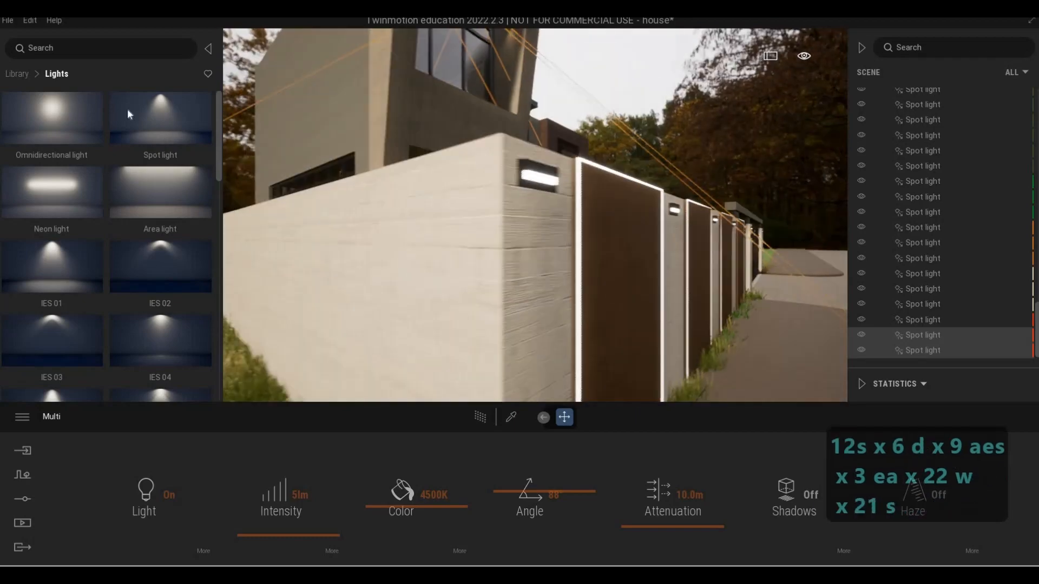
pyautogui.moveTo(161, 120); pyautogui.dragTo(611, 183)
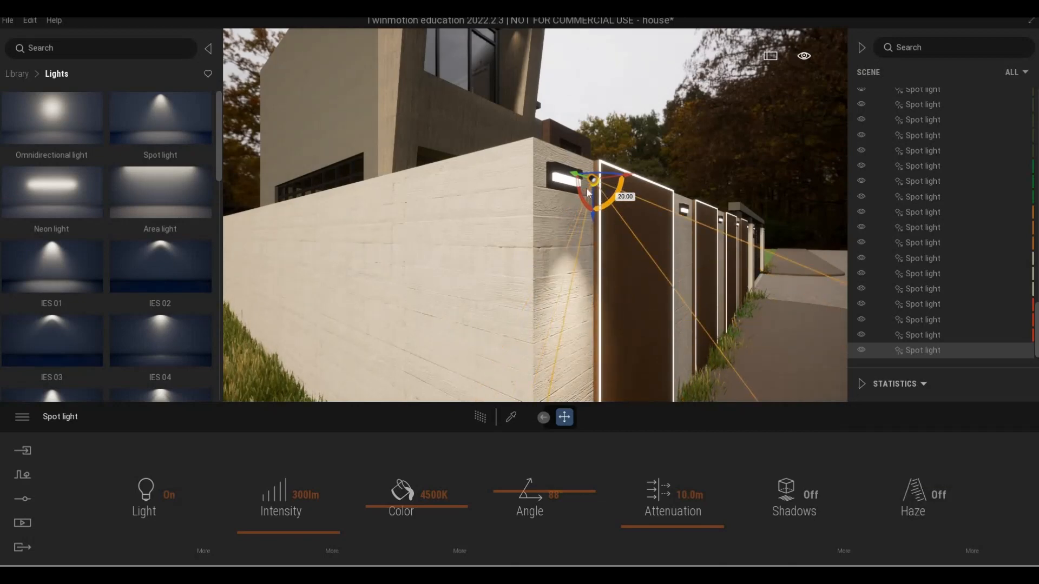
# Step: Slide the fence spot light sideways along the end pillar to line it up with the wall lamp
pyautogui.press('d')
pyautogui.press('d')
pyautogui.press('d')
pyautogui.press('d')
pyautogui.press('d')
pyautogui.press('d')
pyautogui.press('d')
pyautogui.press('d')
pyautogui.press('d')
pyautogui.press('d')
pyautogui.press('d')
pyautogui.press('d')
pyautogui.press('d')
pyautogui.press('d')
pyautogui.press('d')
pyautogui.press('d')
pyautogui.press('d')
pyautogui.press('d')
pyautogui.press('d')
pyautogui.press('d')
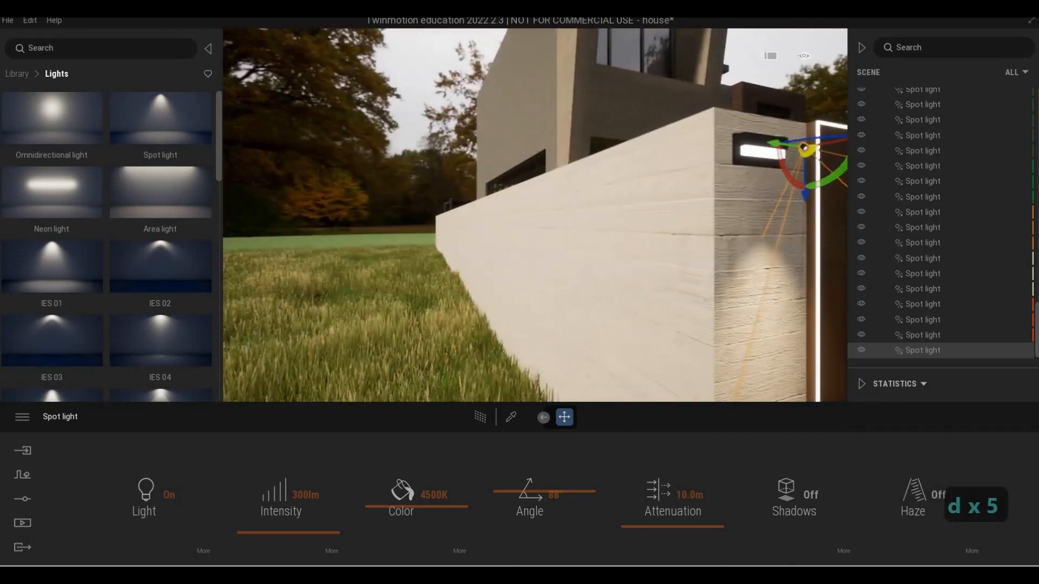
pyautogui.press('w')
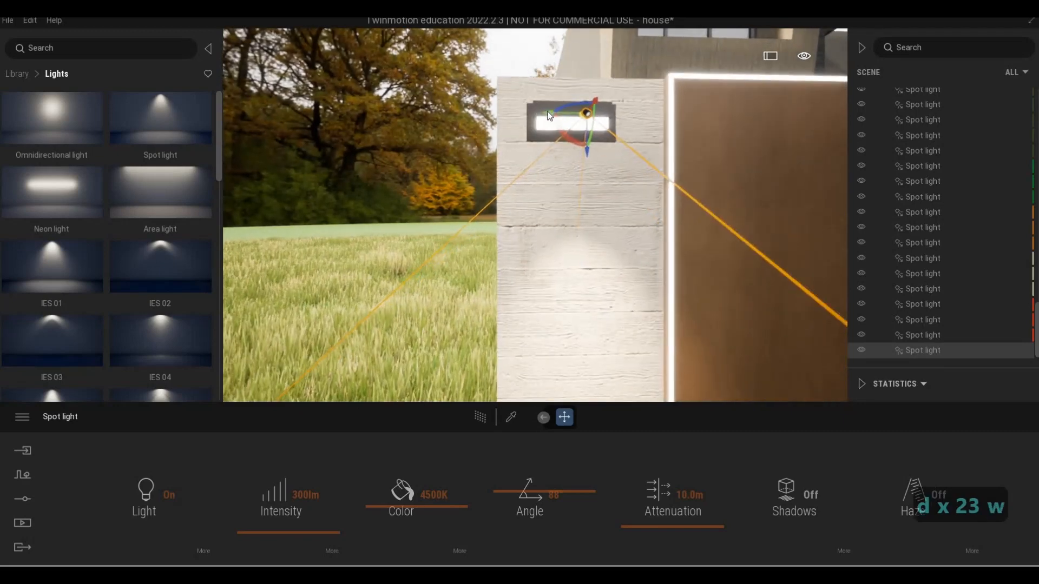
pyautogui.press('a')
pyautogui.press('a')
pyautogui.press('a')
pyautogui.press('a')
pyautogui.press('a')
pyautogui.press('a')
pyautogui.press('a')
pyautogui.press('a')
pyautogui.press('a')
pyautogui.press('a')
pyautogui.moveTo(689, 174); pyautogui.dragTo(760, 137, button='right')
pyautogui.moveTo(612, 113); pyautogui.dragTo(580, 112)
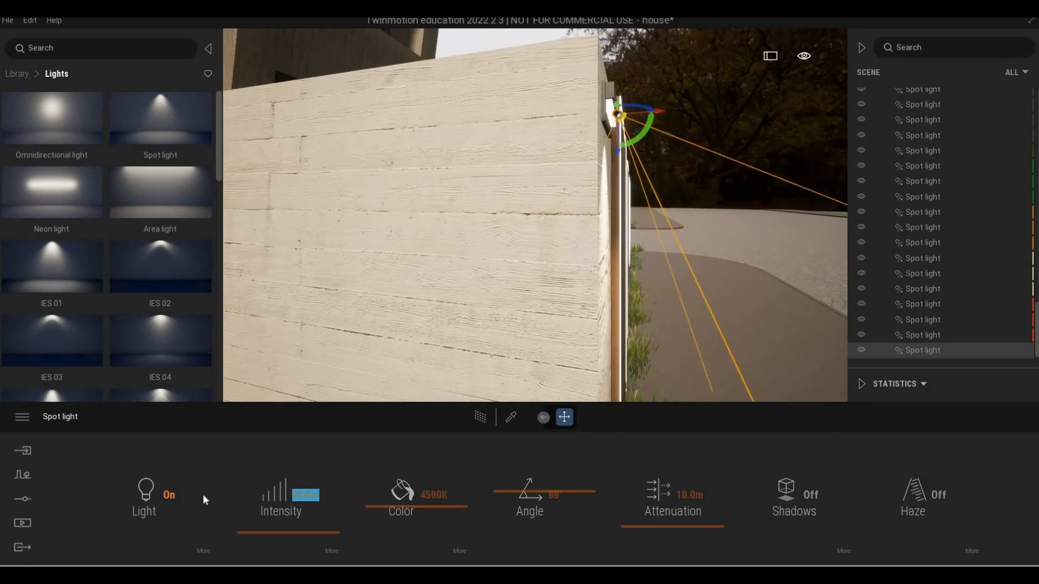
# Step: Set the fence pillar spot light's intensity to 5 lm and view it along the fence
pyautogui.write('5')
pyautogui.press('Return')
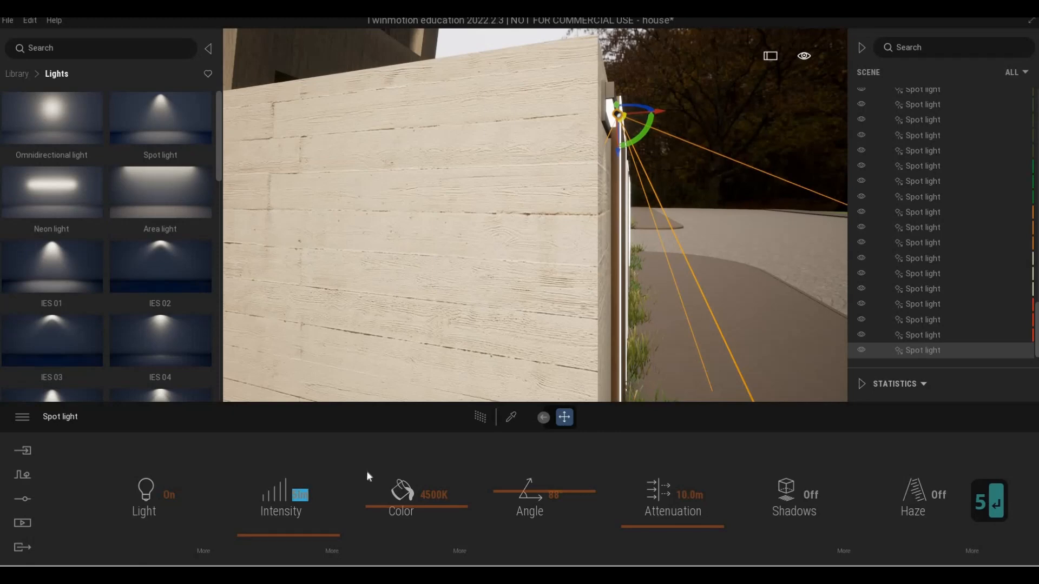
pyautogui.press('d')
pyautogui.press('d')
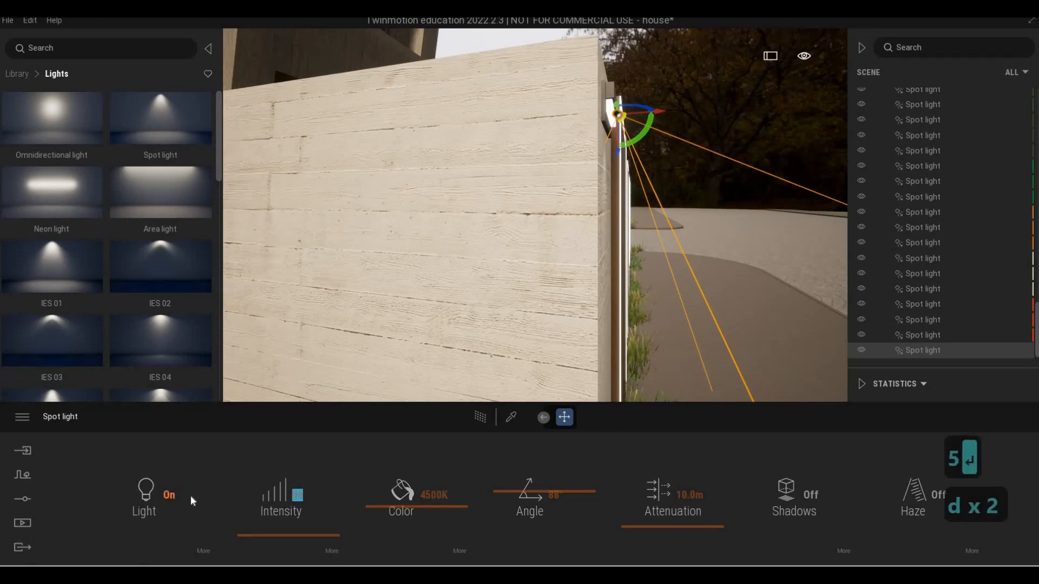
pyautogui.press('d')
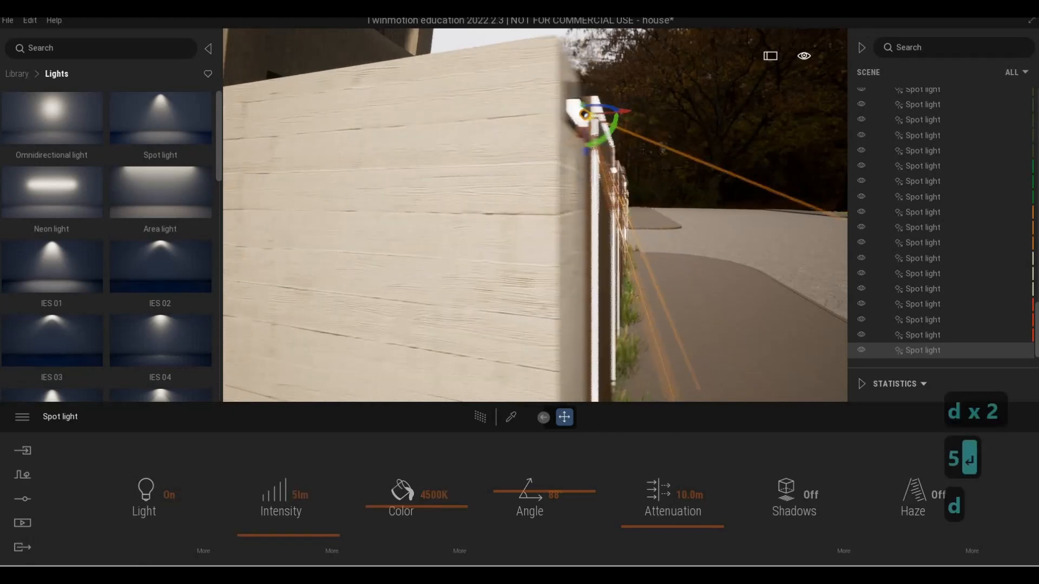
# Step: Duplicate the fence end pillar's spot light as one instance onto the adjacent pillar's wall lamp, spaced 1.94 m
pyautogui.press('d')
pyautogui.press('d')
pyautogui.press('d')
pyautogui.press('d')
pyautogui.press('d')
pyautogui.press('d')
pyautogui.press('d')
pyautogui.press('d')
pyautogui.press('d')
pyautogui.press('d')
pyautogui.press('d')
pyautogui.press('d')
pyautogui.press('d')
pyautogui.press('d')
pyautogui.press('d')
pyautogui.press('d')
pyautogui.press('d')
pyautogui.press('d')
pyautogui.press('d')
pyautogui.press('d')
pyautogui.press('s')
pyautogui.press('s')
pyautogui.press('s')
pyautogui.press('s')
pyautogui.press('s')
pyautogui.press('s')
pyautogui.press('s')
pyautogui.press('s')
pyautogui.press('s')
pyautogui.press('s')
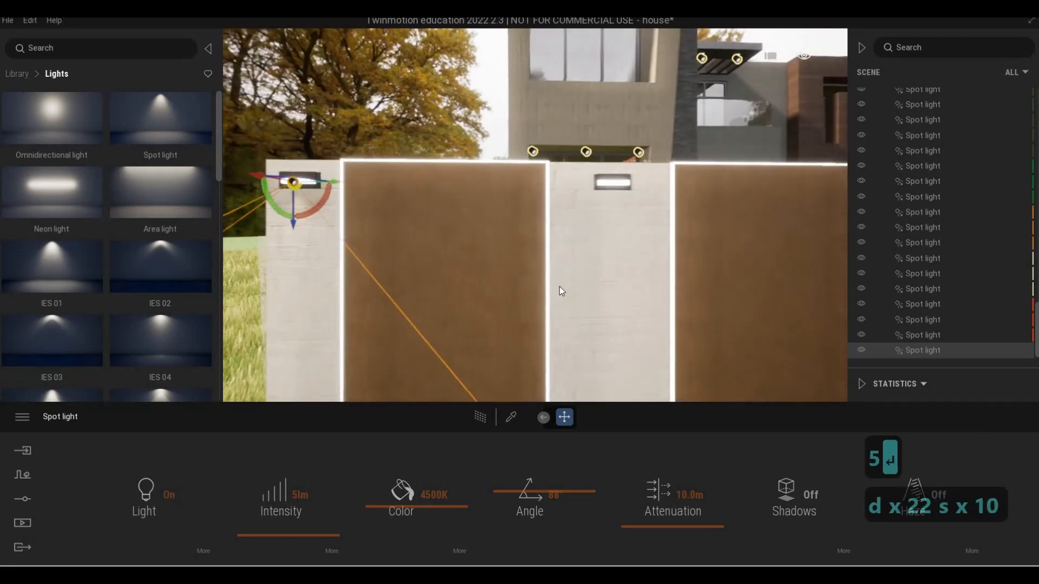
pyautogui.press('a')
pyautogui.press('d')
pyautogui.press('s')
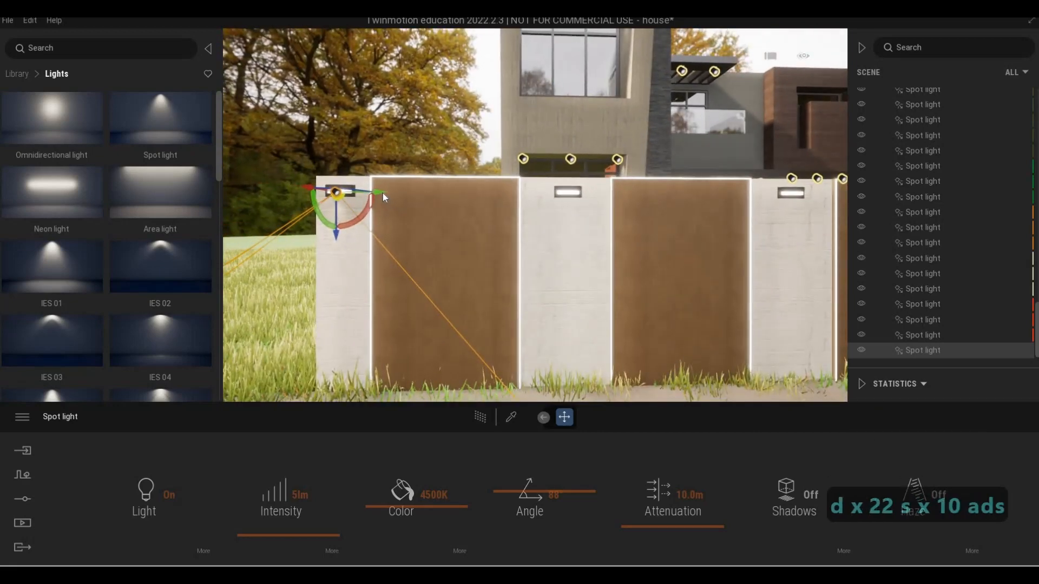
pyautogui.keyDown('alt'); pyautogui.moveTo(382, 193); pyautogui.dragTo(627, 199); pyautogui.keyUp('alt')
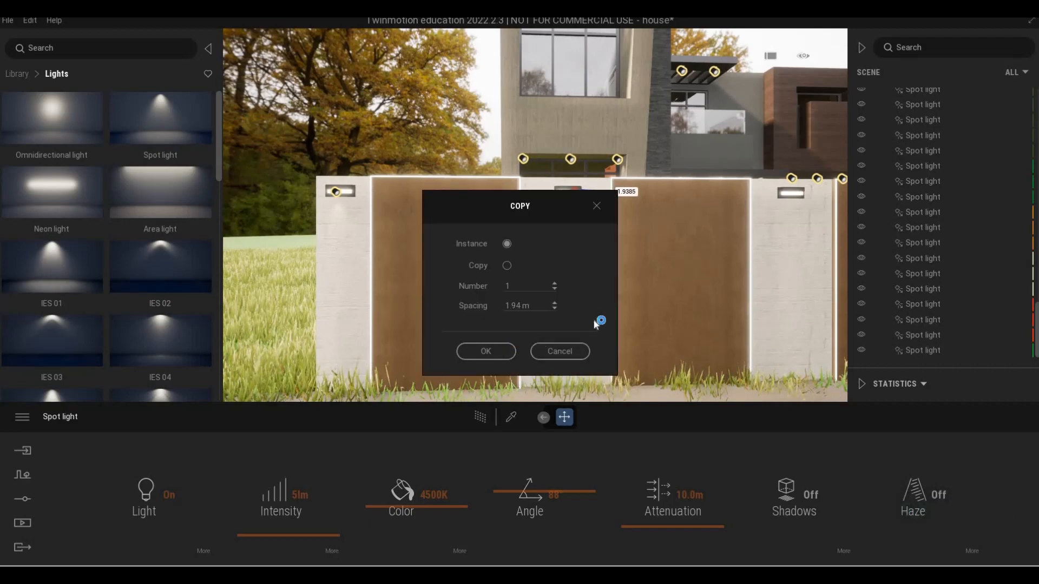
pyautogui.press('Return')
# Step: Duplicate the spot light as single instances onto the third pillar's lamp, 2.03 m along the fence, and the fourth pillar's, about 1.96 m further
pyautogui.press('d')
pyautogui.press('d')
pyautogui.press('d')
pyautogui.press('d')
pyautogui.press('d')
pyautogui.press('d')
pyautogui.press('d')
pyautogui.press('d')
pyautogui.press('d')
pyautogui.press('d')
pyautogui.press('d')
pyautogui.press('d')
pyautogui.press('d')
pyautogui.press('d')
pyautogui.press('d')
pyautogui.press('d')
pyautogui.press('d')
pyautogui.press('d')
pyautogui.press('d')
pyautogui.press('d')
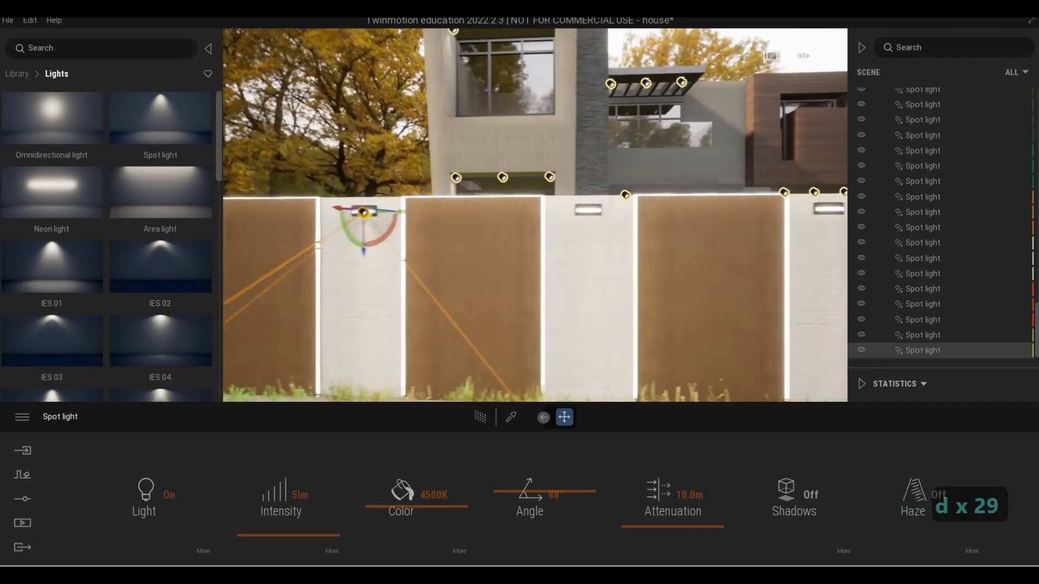
pyautogui.press('s')
pyautogui.press('s')
pyautogui.press('s')
pyautogui.press('s')
pyautogui.press('s')
pyautogui.press('s')
pyautogui.press('s')
pyautogui.press('s')
pyautogui.press('s')
pyautogui.press('s')
pyautogui.press('s')
pyautogui.press('s')
pyautogui.press('s')
pyautogui.press('s')
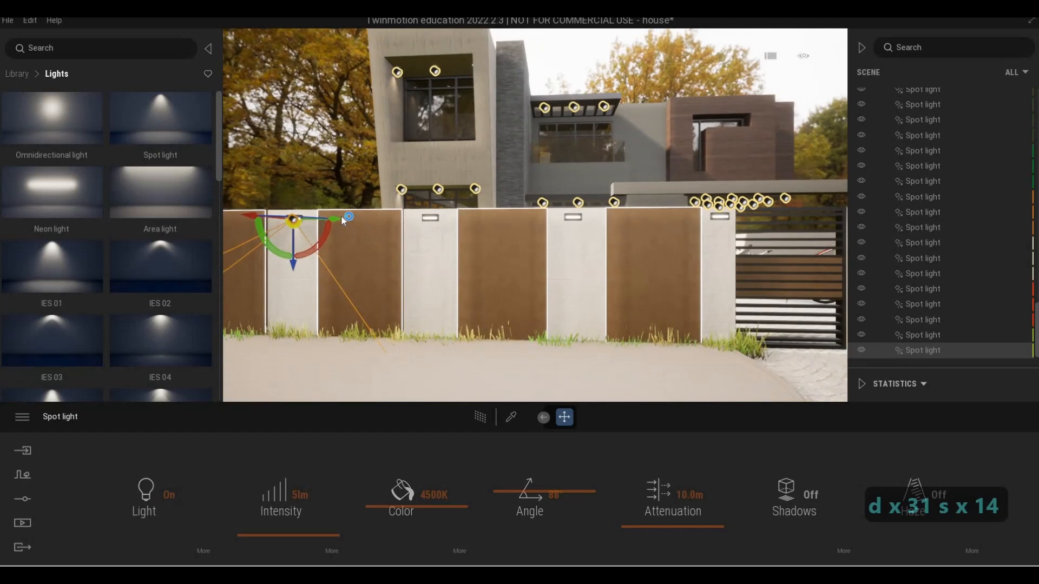
pyautogui.keyDown('alt'); pyautogui.moveTo(341, 215); pyautogui.dragTo(480, 232); pyautogui.keyUp('alt')
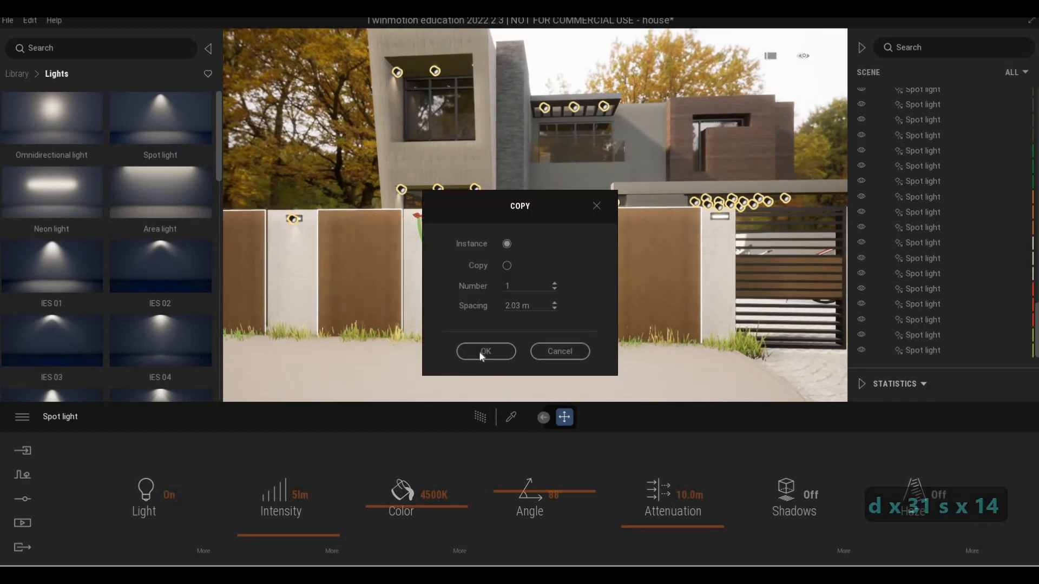
pyautogui.click(481, 351)
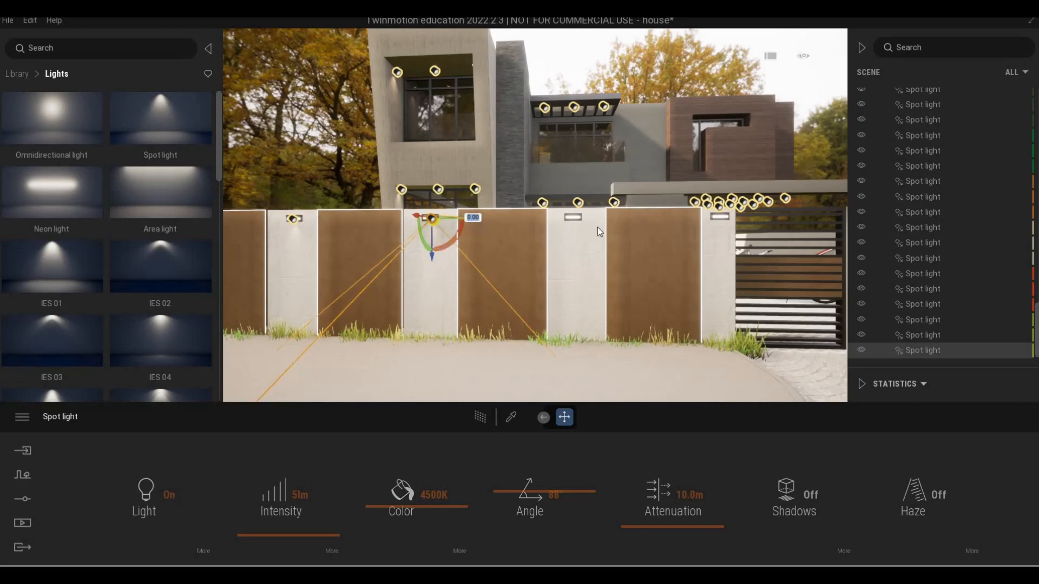
pyautogui.keyDown('shift'); pyautogui.moveTo(598, 228); pyautogui.dragTo(609, 227); pyautogui.keyUp('shift')
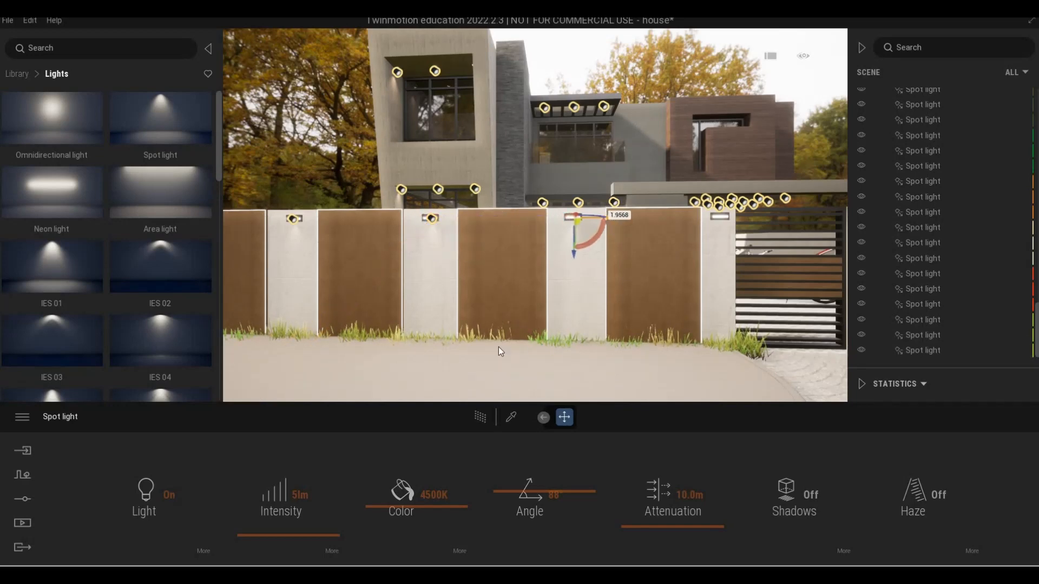
pyautogui.press('Return')
# Step: Duplicate the spot light as single instances onto the lamp pillar before the small gate, spaced 1.89 m, and the 1107 pillar, spaced 2.03 m
pyautogui.press('w')
pyautogui.press('d')
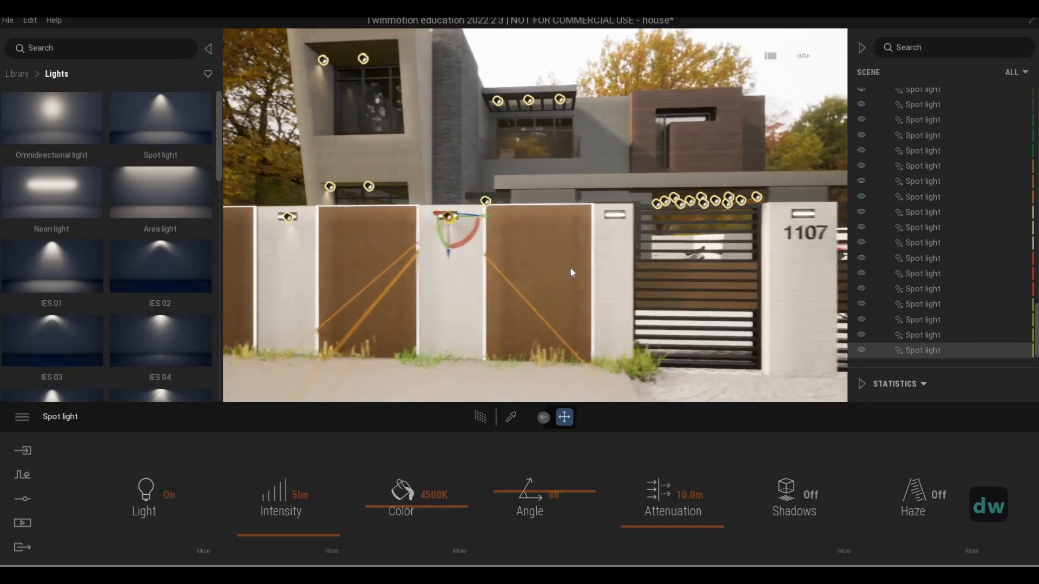
pyautogui.moveTo(369, 216); pyautogui.dragTo(536, 223)
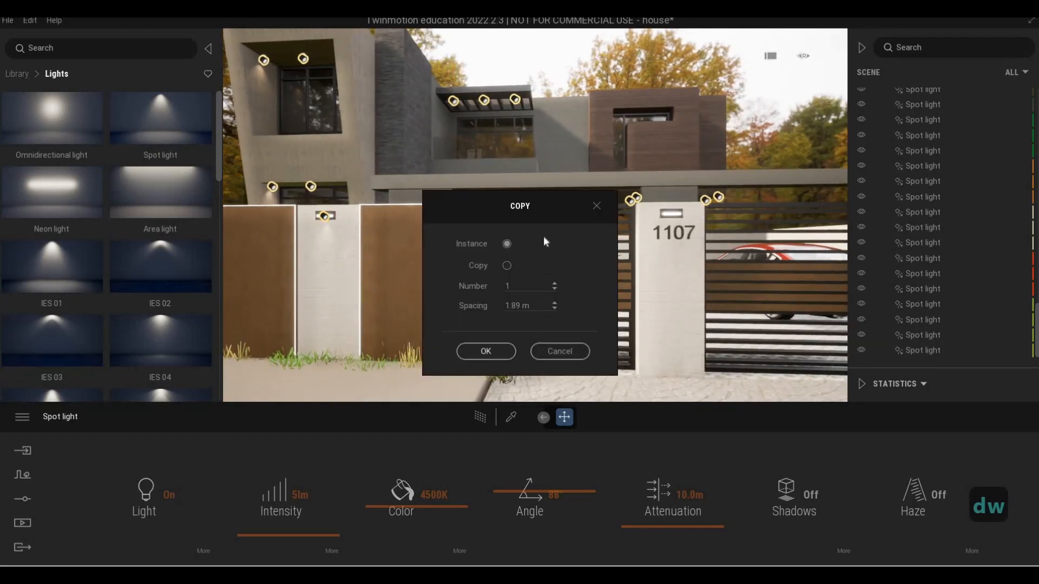
pyautogui.press('Return')
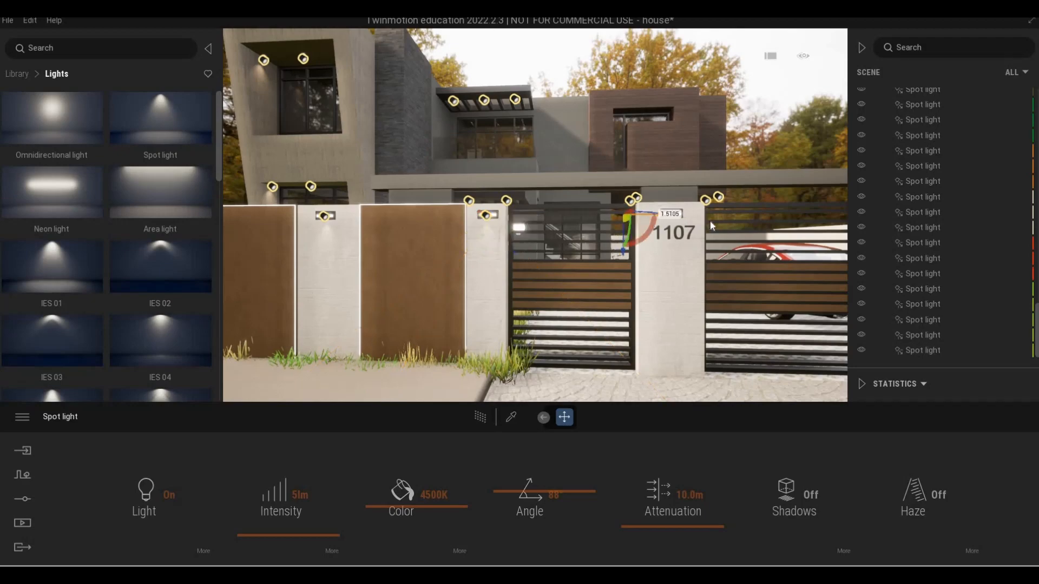
pyautogui.moveTo(710, 222); pyautogui.dragTo(712, 222)
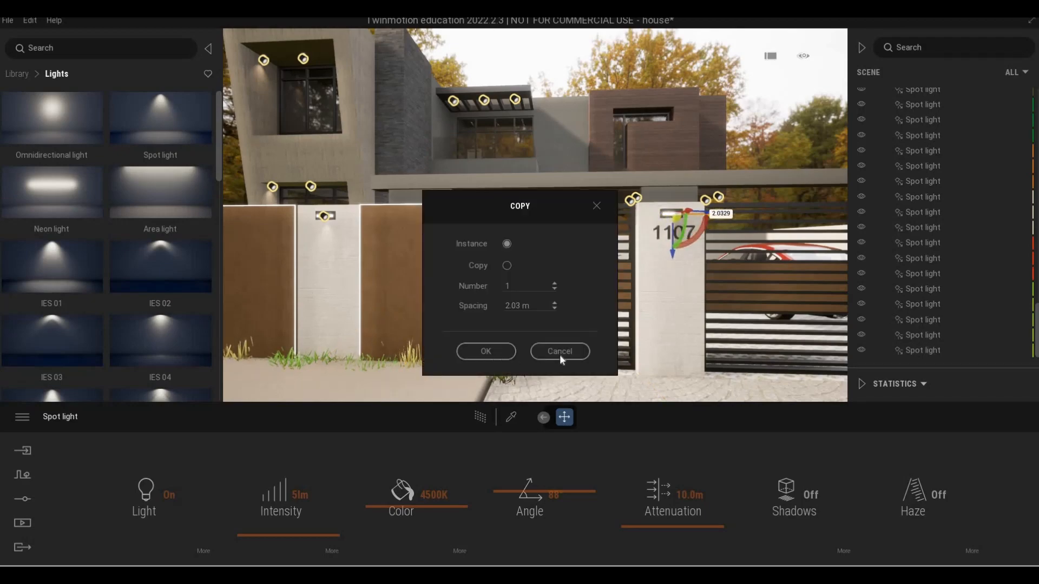
pyautogui.click(561, 353)
# Step: Duplicate the 1107 pillar's spot light as one instance across the driveway gate onto the far pillar's lamp, spaced 5.53 m
pyautogui.press('d')
pyautogui.press('d')
pyautogui.press('d')
pyautogui.press('d')
pyautogui.press('d')
pyautogui.press('d')
pyautogui.press('d')
pyautogui.press('d')
pyautogui.press('d')
pyautogui.press('d')
pyautogui.press('d')
pyautogui.press('d')
pyautogui.press('d')
pyautogui.press('d')
pyautogui.press('d')
pyautogui.press('d')
pyautogui.press('d')
pyautogui.press('d')
pyautogui.press('d')
pyautogui.press('d')
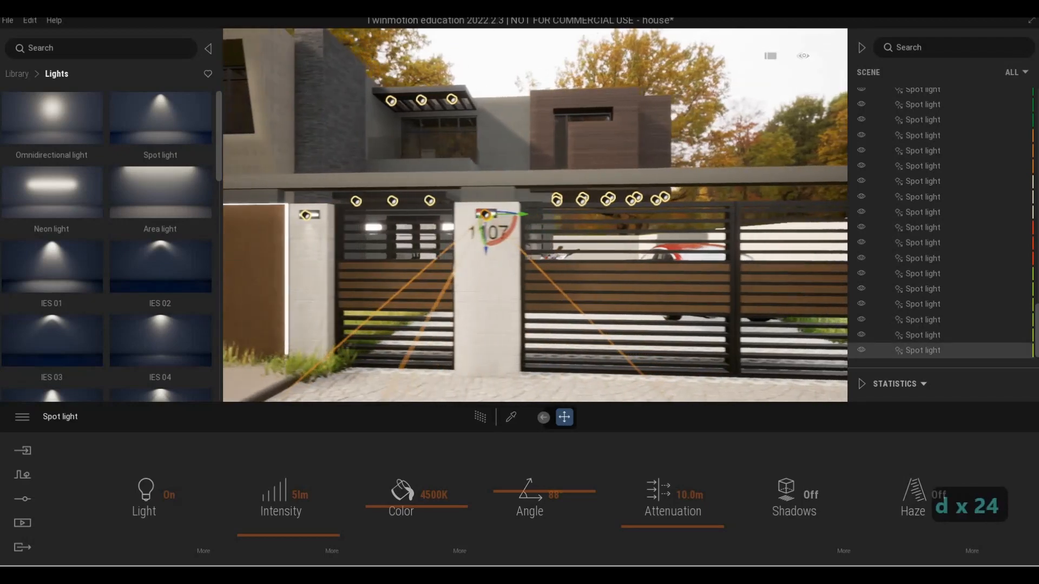
pyautogui.press('d')
pyautogui.press('d')
pyautogui.press('d')
pyautogui.press('d')
pyautogui.press('d')
pyautogui.press('d')
pyautogui.press('d')
pyautogui.press('d')
pyautogui.press('d')
pyautogui.press('d')
pyautogui.press('d')
pyautogui.press('d')
pyautogui.press('d')
pyautogui.press('d')
pyautogui.press('d')
pyautogui.press('d')
pyautogui.press('d')
pyautogui.press('d')
pyautogui.press('d')
pyautogui.press('s')
pyautogui.press('s')
pyautogui.press('s')
pyautogui.press('s')
pyautogui.press('s')
pyautogui.press('s')
pyautogui.press('s')
pyautogui.press('s')
pyautogui.press('s')
pyautogui.press('s')
pyautogui.press('s')
pyautogui.press('s')
pyautogui.press('s')
pyautogui.press('s')
pyautogui.press('s')
pyautogui.press('s')
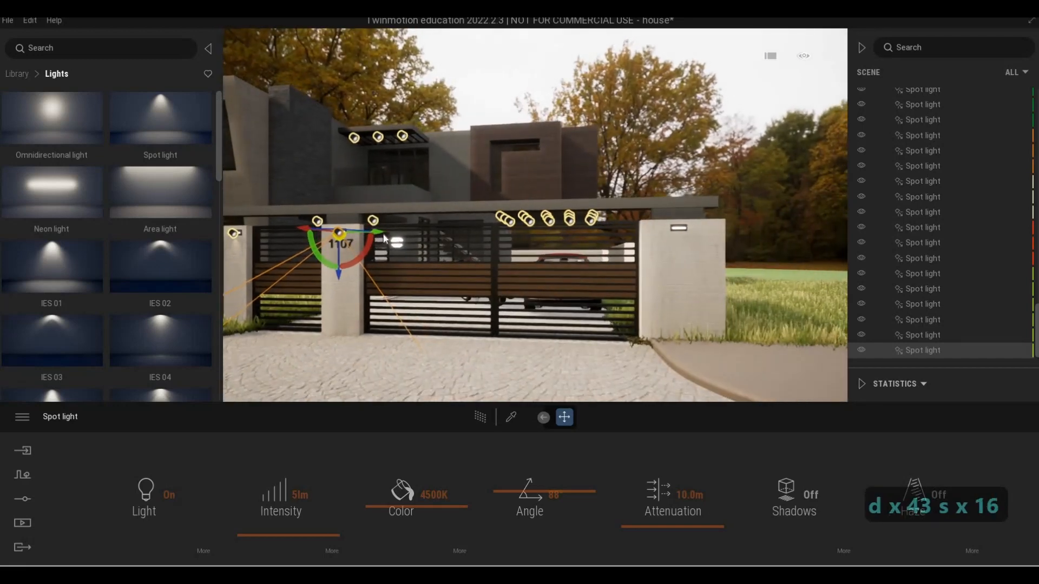
pyautogui.moveTo(377, 229); pyautogui.dragTo(730, 236)
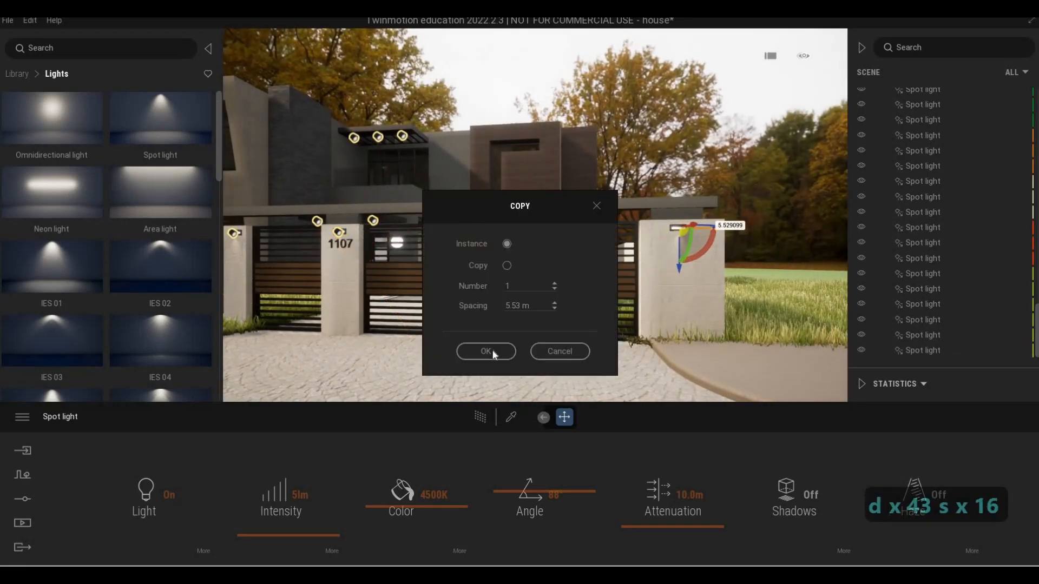
pyautogui.press('Return')
# Step: Deselect the spot light and examine the lamp lights along the fence and driveway gate pillars
pyautogui.press('w')
pyautogui.press('q')
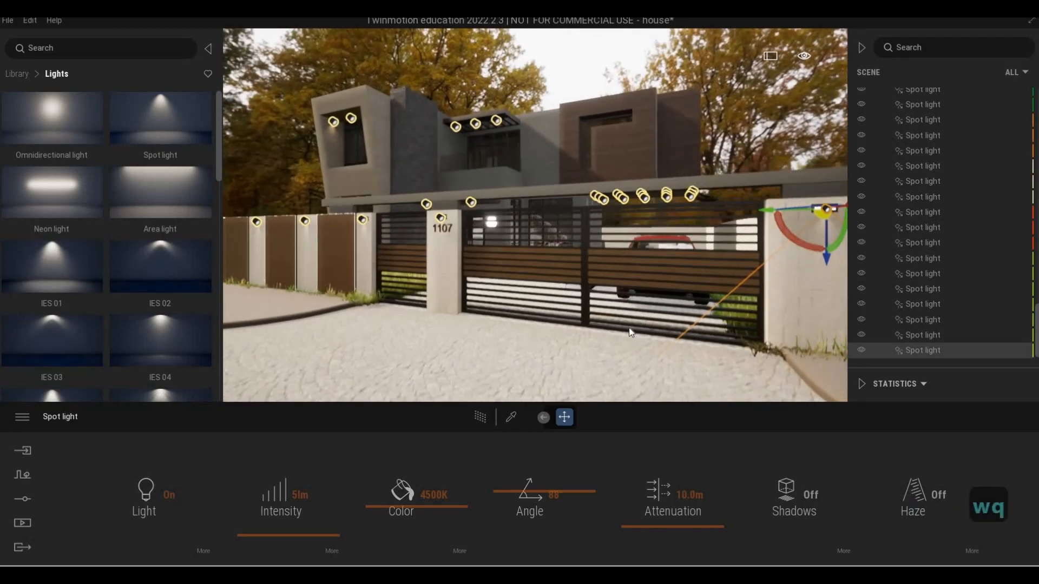
pyautogui.press('Escape')
pyautogui.press('Escape')
pyautogui.press('s')
pyautogui.press('d')
pyautogui.press('d')
pyautogui.press('d')
pyautogui.press('d')
pyautogui.press('d')
pyautogui.press('d')
pyautogui.press('d')
pyautogui.press('d')
pyautogui.press('d')
pyautogui.press('d')
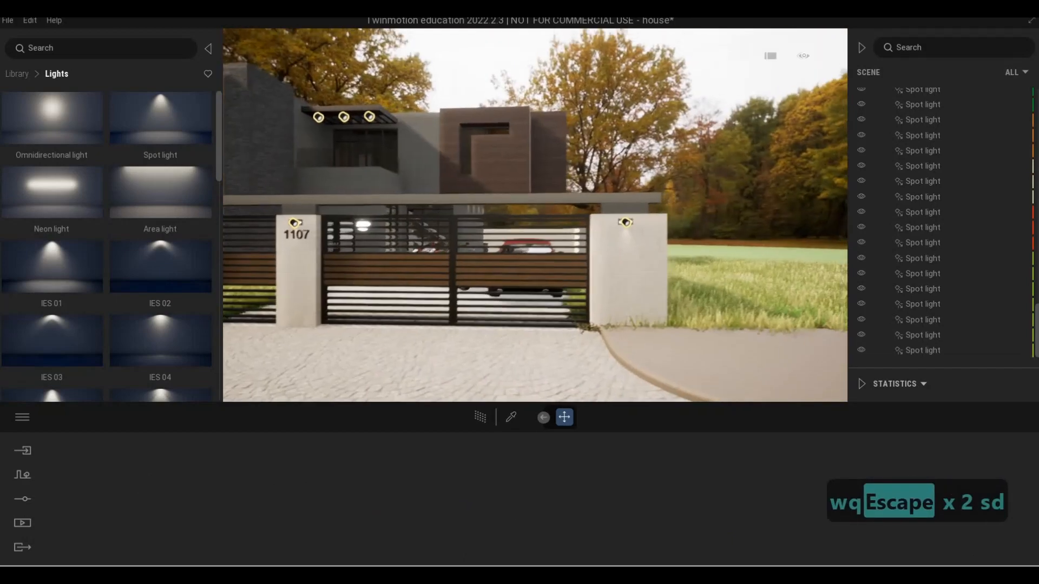
# Step: Open the vegetation paint tool with the tree library for the lawn beside the boundary wall
pyautogui.press('w')
pyautogui.press('q')
pyautogui.press('w')
pyautogui.press('q')
pyautogui.press('w')
pyautogui.press('q')
pyautogui.press('w')
pyautogui.press('q')
pyautogui.press('w')
pyautogui.press('q')
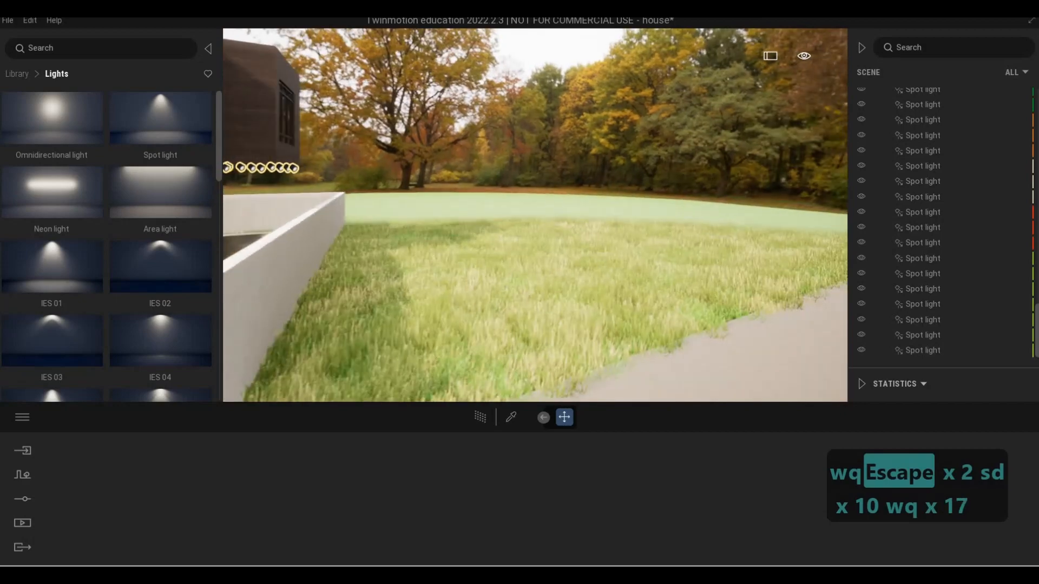
pyautogui.press('s')
pyautogui.press('s')
pyautogui.press('s')
pyautogui.press('s')
pyautogui.press('s')
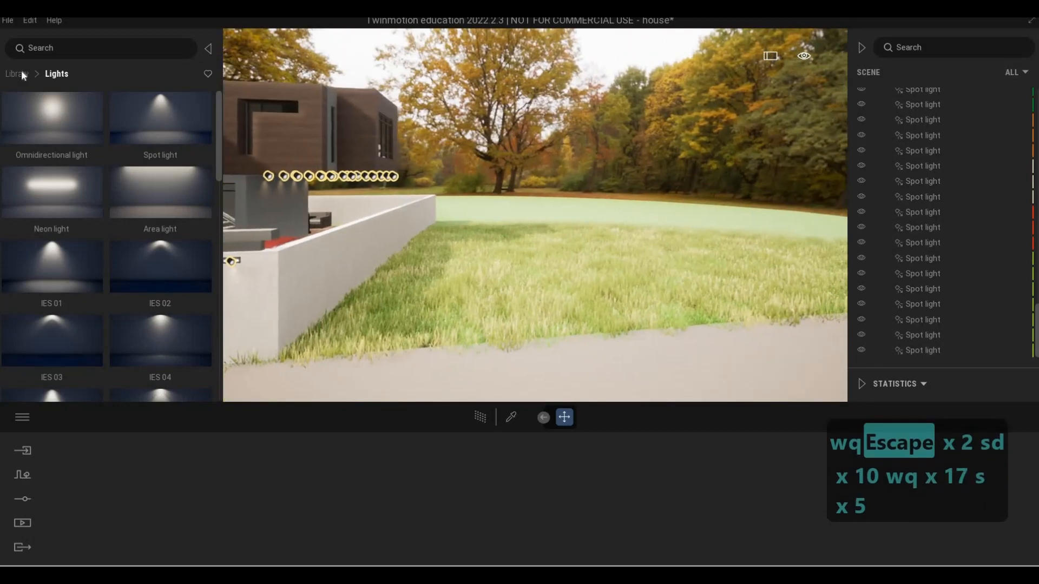
pyautogui.click(18, 74)
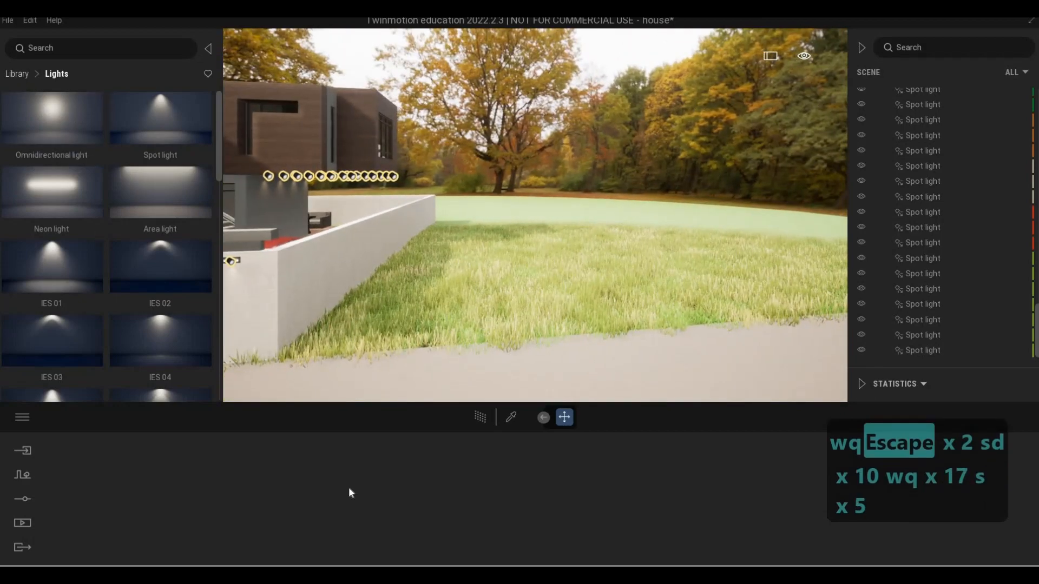
pyautogui.click(23, 475)
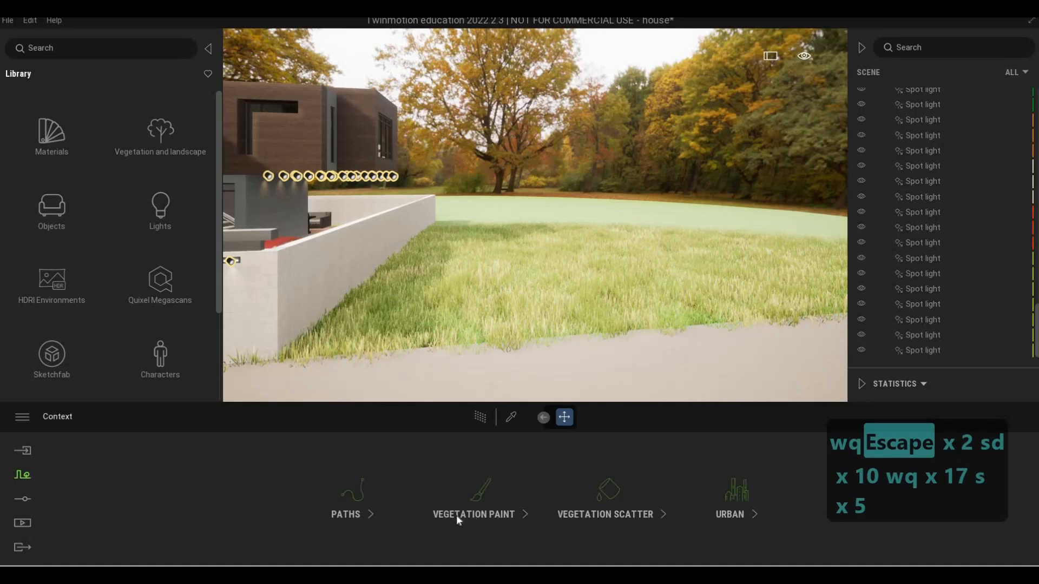
pyautogui.click(457, 517)
pyautogui.moveTo(44, 108)
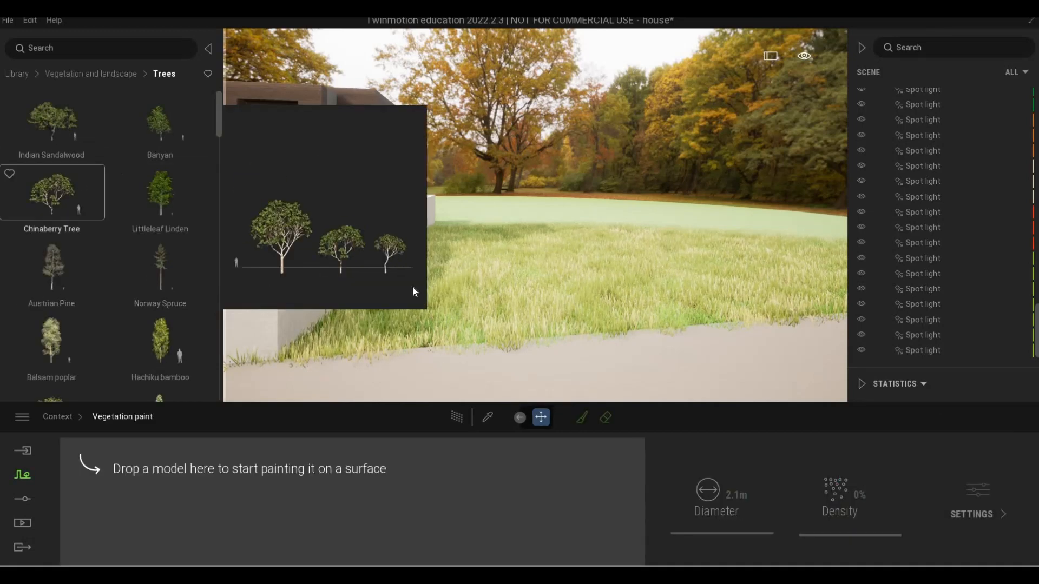
pyautogui.click(23, 479)
pyautogui.click(474, 509)
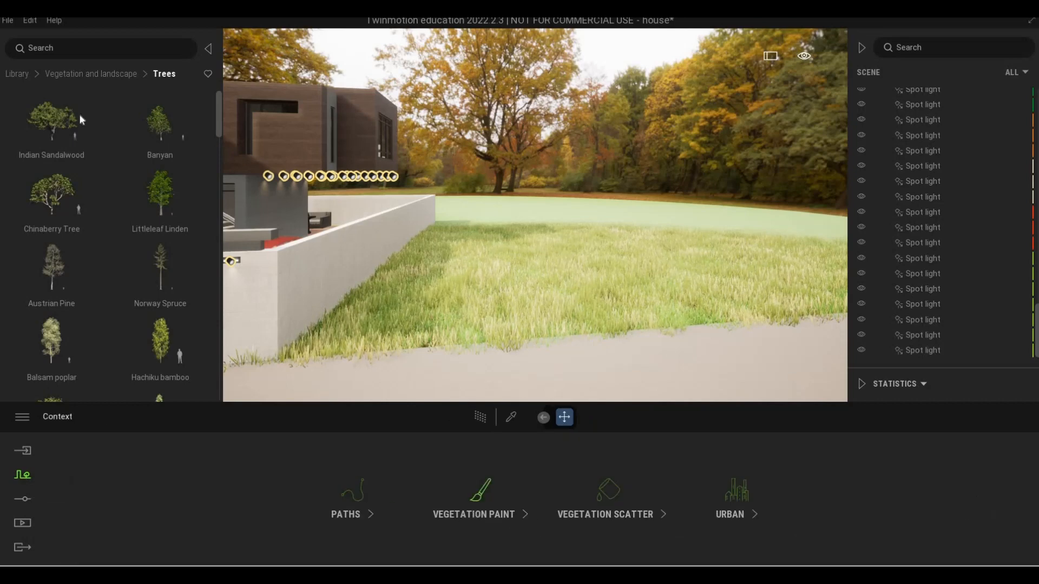
pyautogui.moveTo(207, 509); pyautogui.dragTo(185, 512)
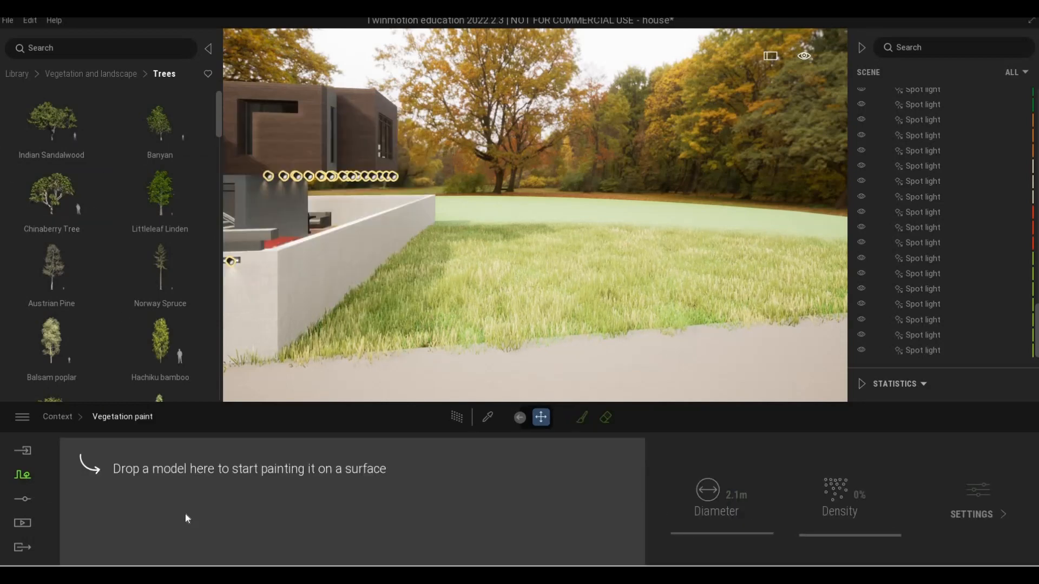
# Step: Add Chinaberry Tree, Indian Sandalwood and Amur cork tree to the vegetation paint set
pyautogui.moveTo(67, 117); pyautogui.dragTo(193, 476)
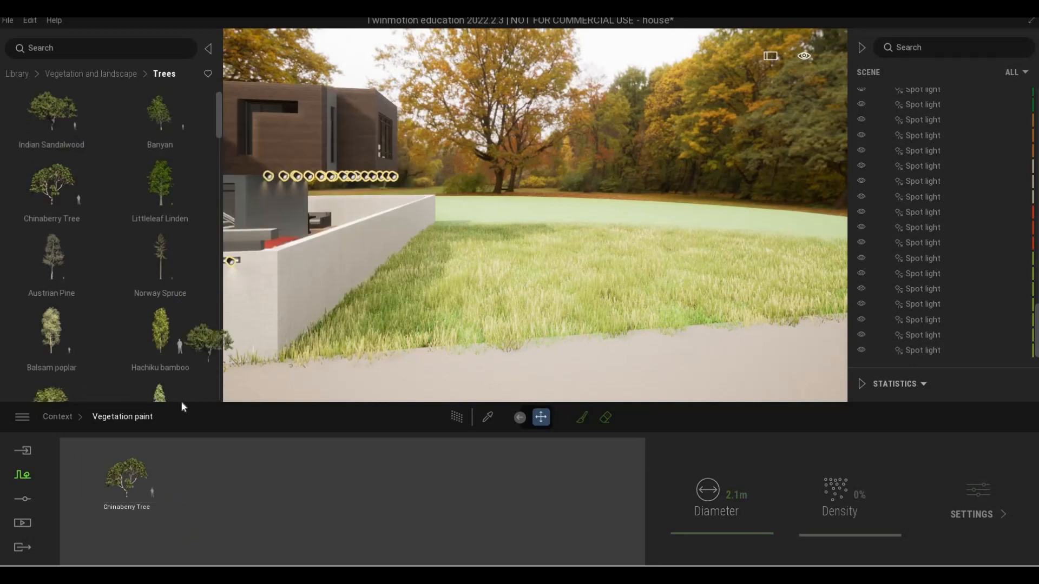
pyautogui.scroll(-2, 81, 298)
pyautogui.moveTo(80, 356)
pyautogui.mouseDown()
pyautogui.moveTo(253, 430)
pyautogui.moveTo(338, 501)
pyautogui.moveTo(371, 490)
pyautogui.moveTo(338, 496)
pyautogui.mouseUp()
pyautogui.scroll(-2, 135, 271)
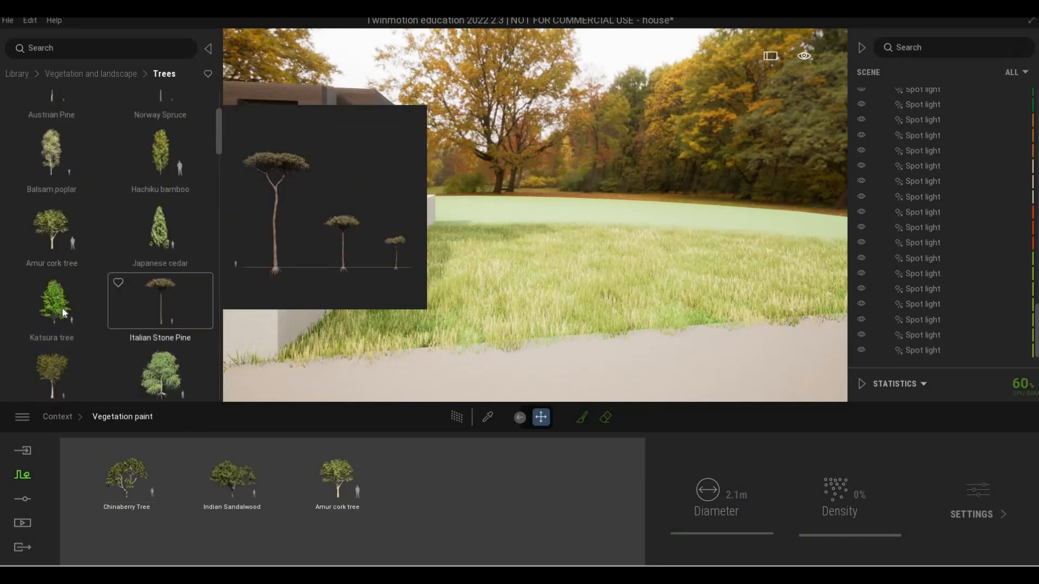
# Step: Try to add the Katsura tree to the paint set, and add the Vine maple
pyautogui.moveTo(54, 333)
pyautogui.mouseDown()
pyautogui.moveTo(440, 479)
pyautogui.moveTo(424, 497)
pyautogui.mouseUp()
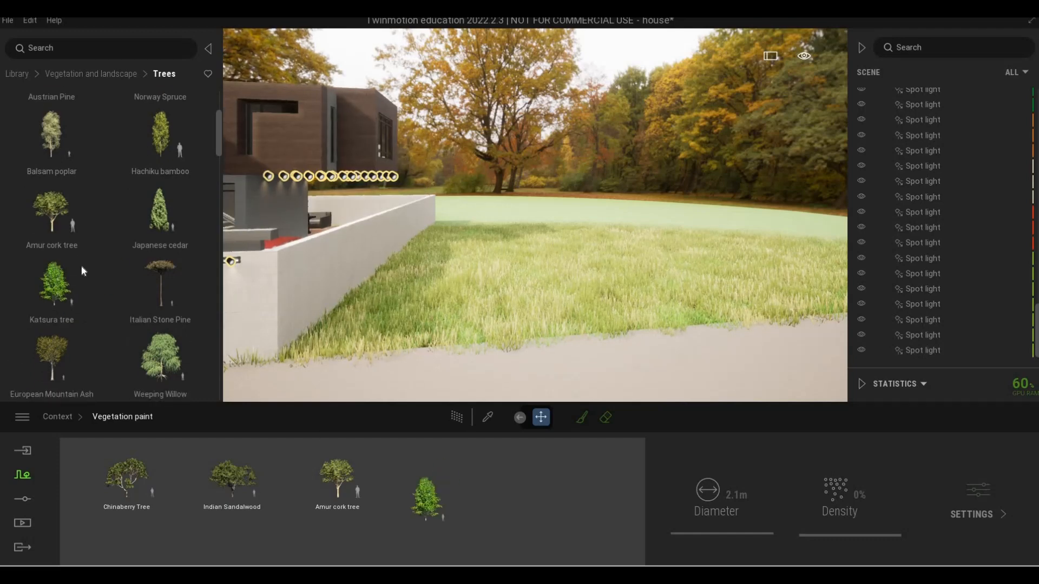
pyautogui.scroll(-4, 70, 227)
pyautogui.scroll(1, 79, 254)
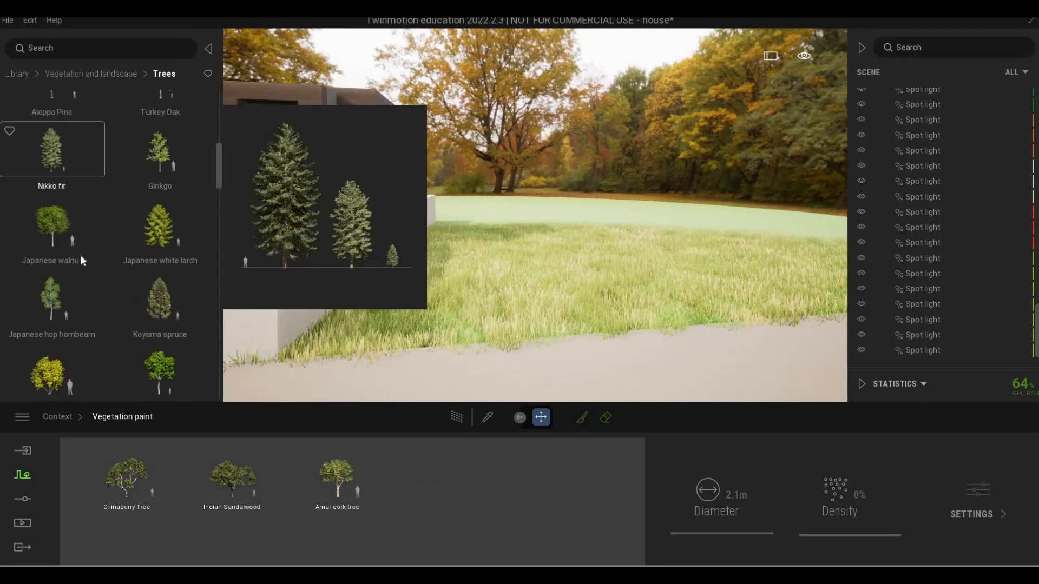
pyautogui.scroll(-1, 80, 263)
pyautogui.moveTo(64, 297); pyautogui.dragTo(408, 500)
# Step: Find the Mugo Pine among the library trees and add it to the vegetation paint set
pyautogui.scroll(-1, 137, 376)
pyautogui.scroll(-3, 128, 275)
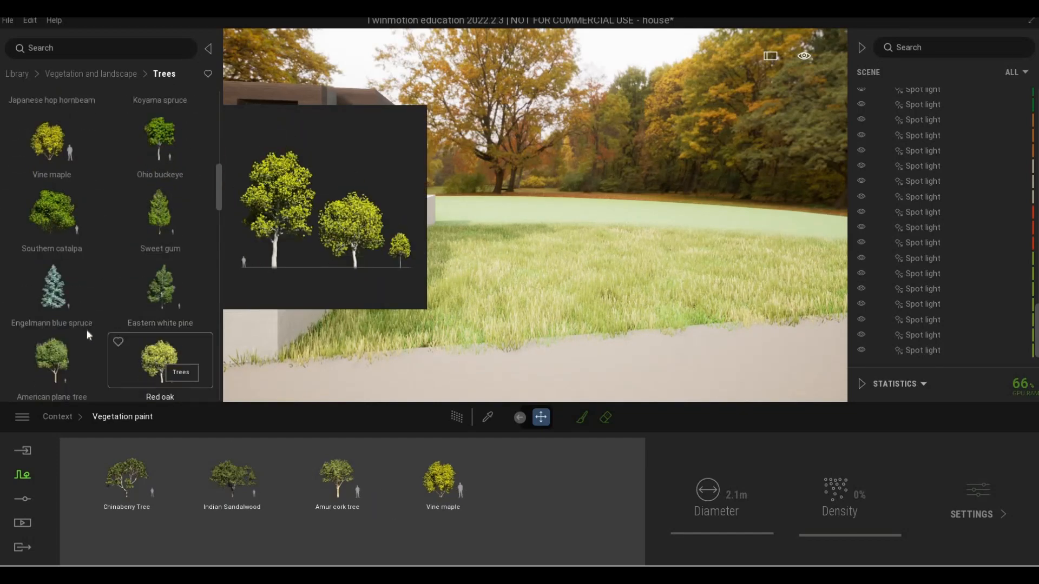
pyautogui.scroll(-4, 87, 329)
pyautogui.scroll(-2, 101, 312)
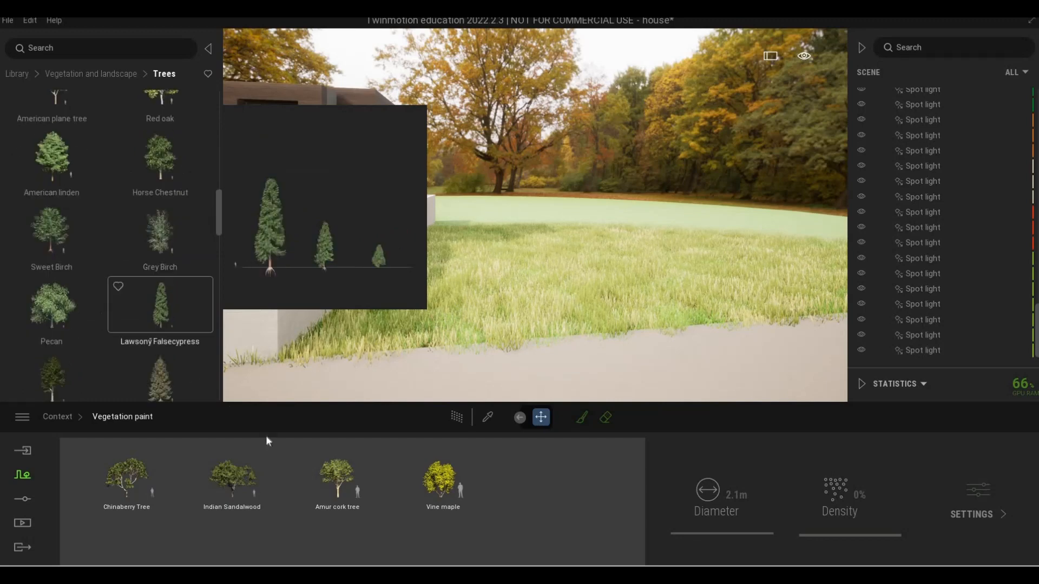
pyautogui.scroll(-2, 93, 329)
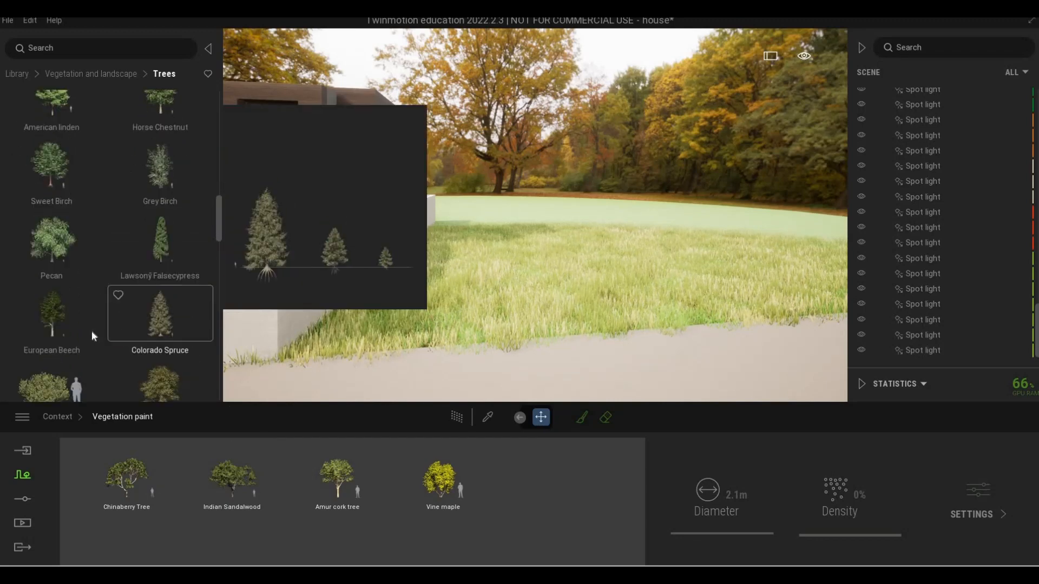
pyautogui.scroll(1, 60, 361)
pyautogui.scroll(-3, 54, 363)
pyautogui.moveTo(55, 361); pyautogui.dragTo(504, 465)
pyautogui.scroll(-1, 90, 242)
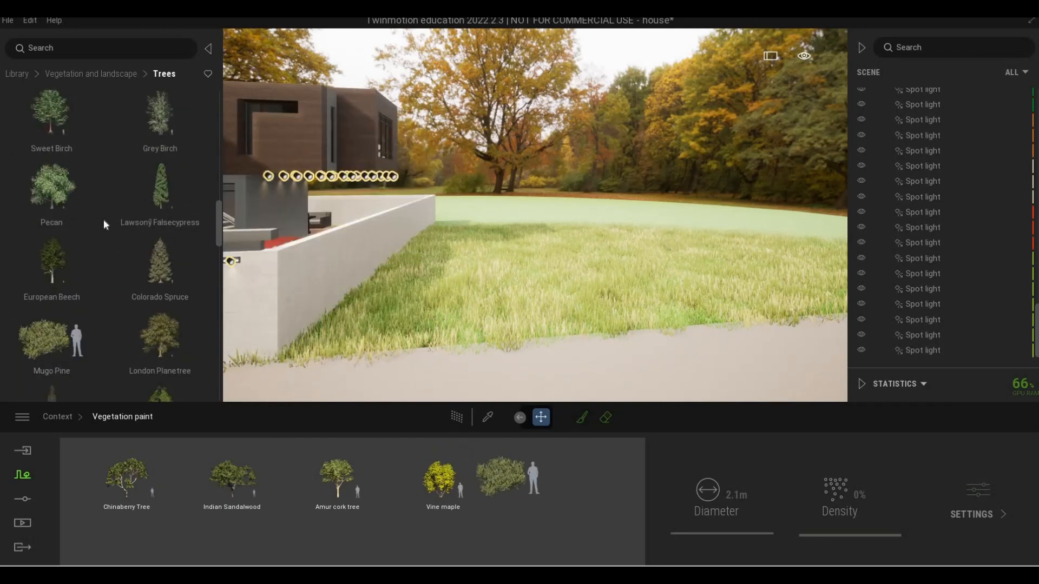
# Step: Find the Prickly Juniper among the library trees and add it to the vegetation paint set
pyautogui.scroll(-3, 122, 234)
pyautogui.scroll(-2, 76, 292)
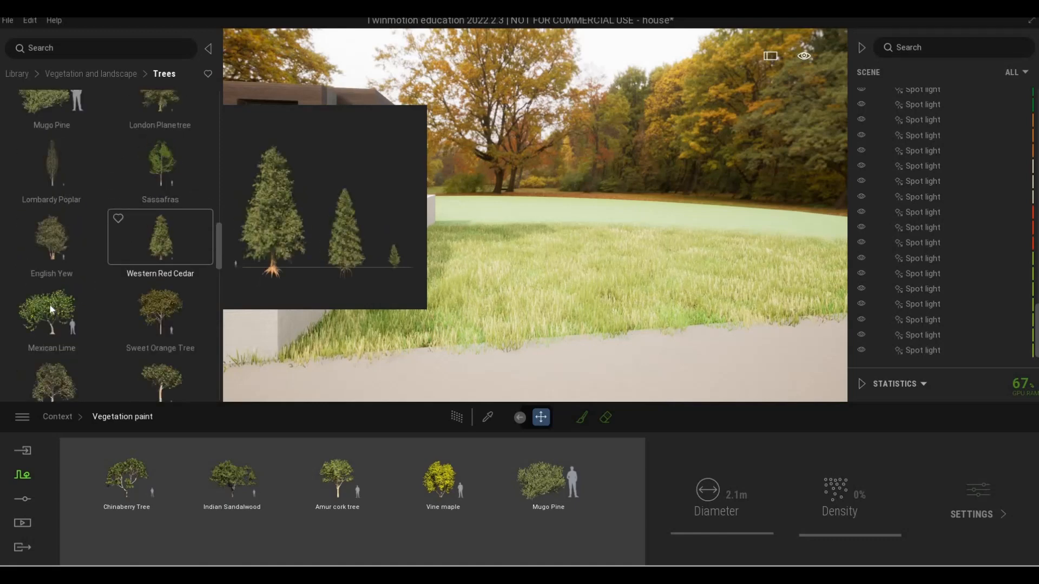
pyautogui.scroll(-1, 79, 297)
pyautogui.scroll(-3, 79, 296)
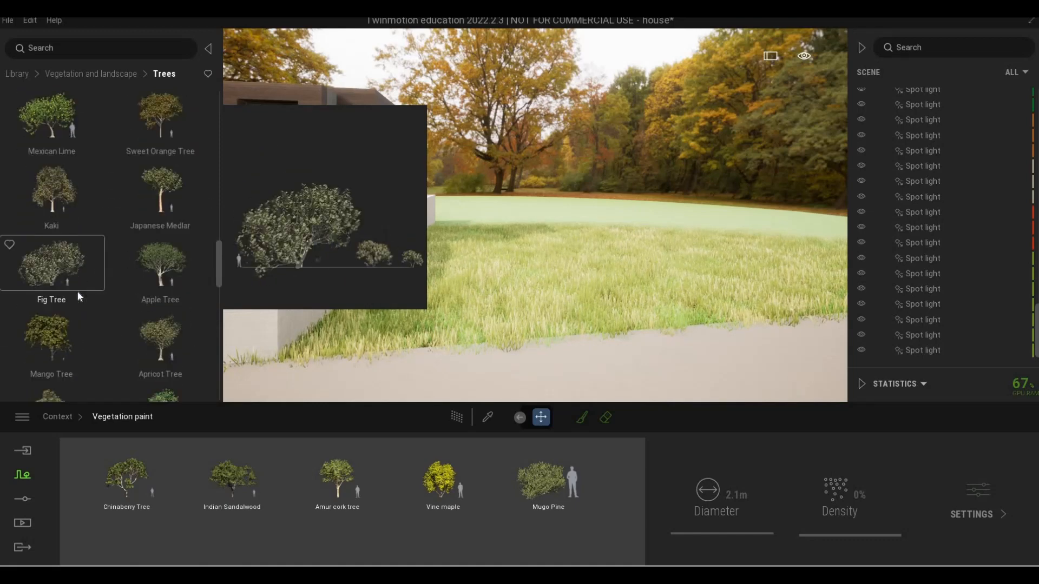
pyautogui.scroll(-2, 77, 296)
pyautogui.scroll(-2, 77, 296)
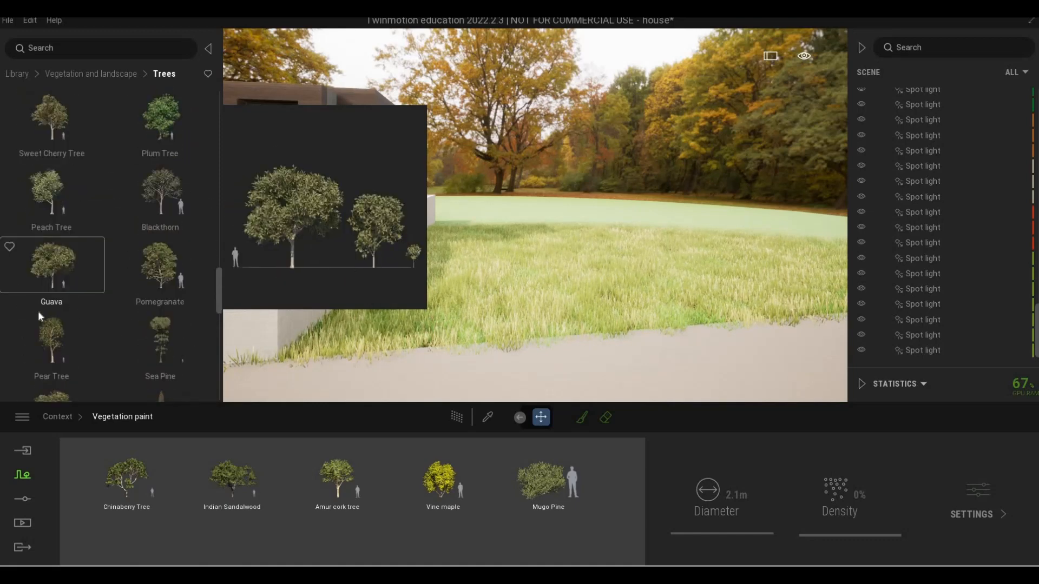
pyautogui.scroll(-3, 90, 319)
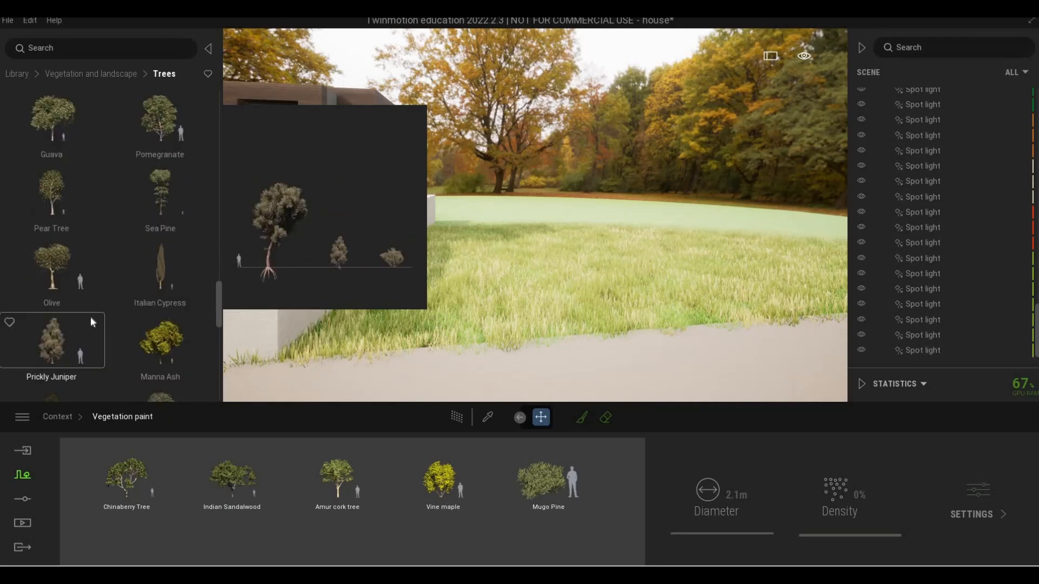
pyautogui.moveTo(63, 248)
pyautogui.mouseDown()
pyautogui.moveTo(364, 379)
pyautogui.moveTo(560, 498)
pyautogui.moveTo(549, 522)
pyautogui.mouseUp()
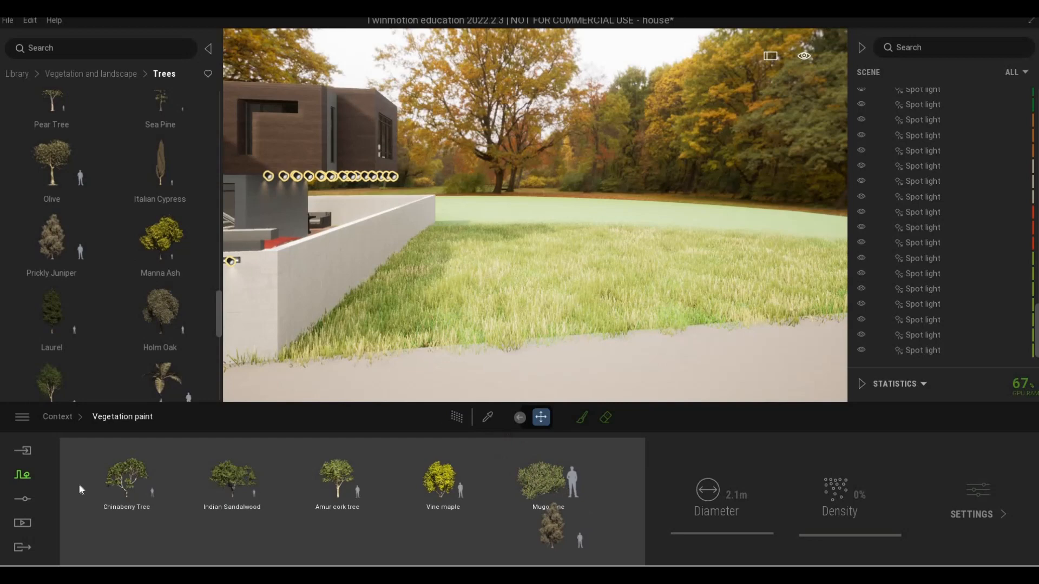
# Step: Set all trees in the paint set to 100% density and activate the vegetation brush with a 3.9 m diameter
pyautogui.click(128, 483)
pyautogui.hotkey('ctrl', 'a')
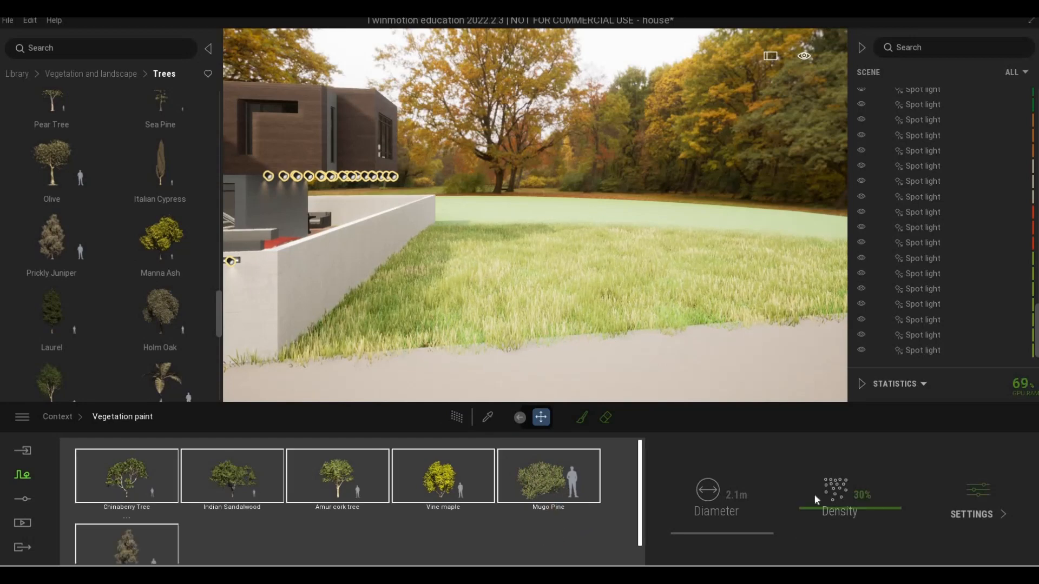
pyautogui.moveTo(826, 507); pyautogui.dragTo(821, 396)
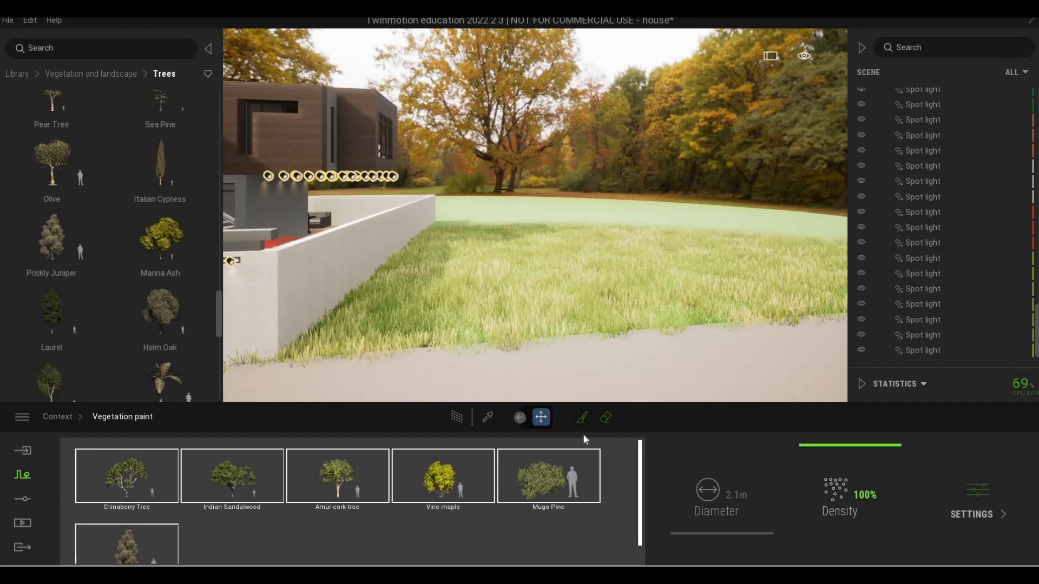
pyautogui.click(581, 419)
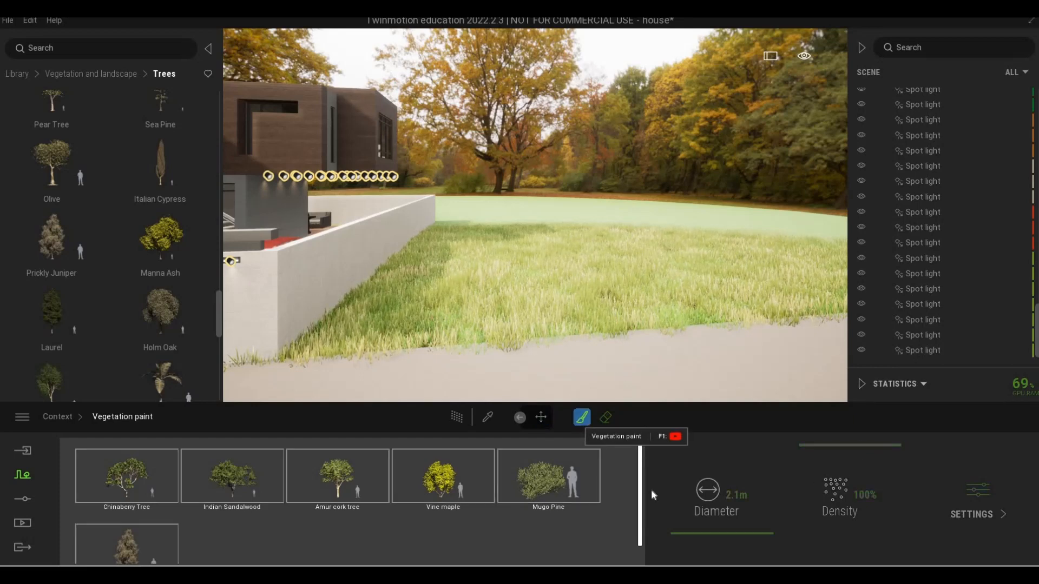
pyautogui.click(702, 532)
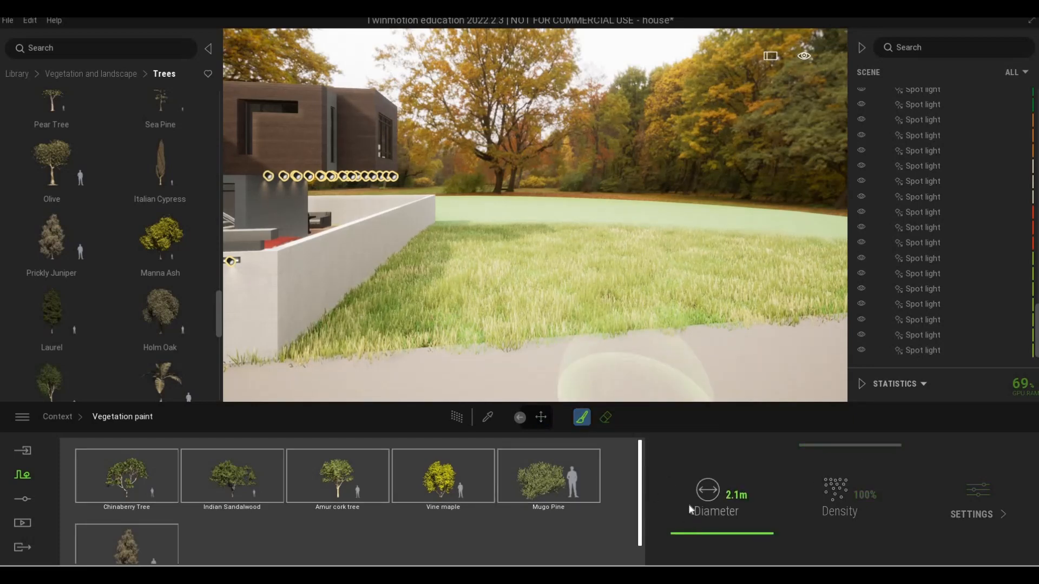
# Step: Enlarge the brush diameter to 9.9 m and paint a tree on the lawn beside the boundary wall
pyautogui.press('q')
pyautogui.press('q')
pyautogui.press('s')
pyautogui.press('d')
pyautogui.press('s')
pyautogui.press('d')
pyautogui.press('s')
pyautogui.press('d')
pyautogui.press('s')
pyautogui.press('d')
pyautogui.press('s')
pyautogui.press('d')
pyautogui.press('s')
pyautogui.press('d')
pyautogui.press('s')
pyautogui.press('d')
pyautogui.press('s')
pyautogui.press('d')
pyautogui.press('s')
pyautogui.press('d')
pyautogui.press('s')
pyautogui.press('d')
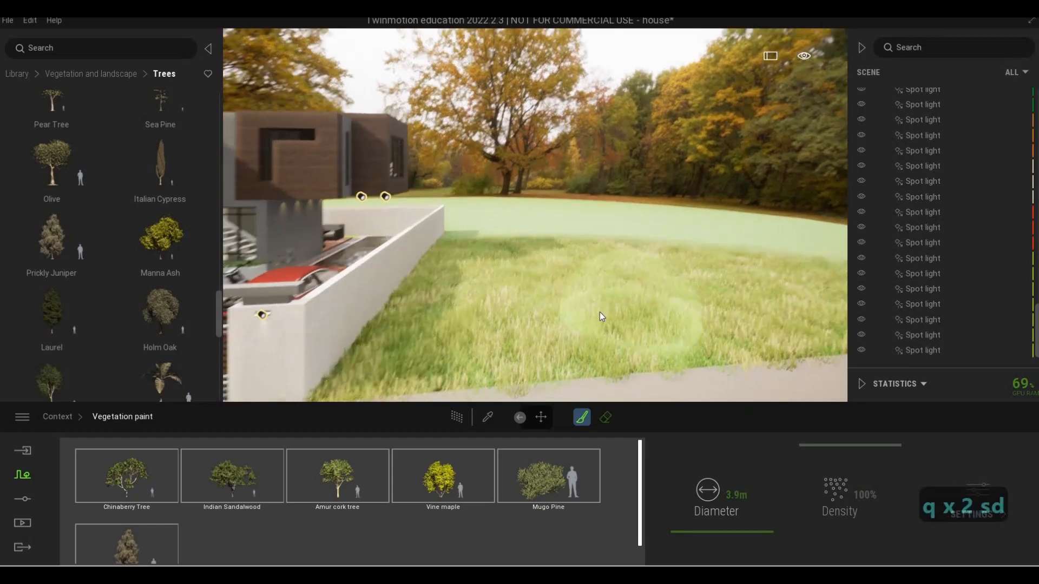
pyautogui.press('4')
pyautogui.press('d')
pyautogui.press('w')
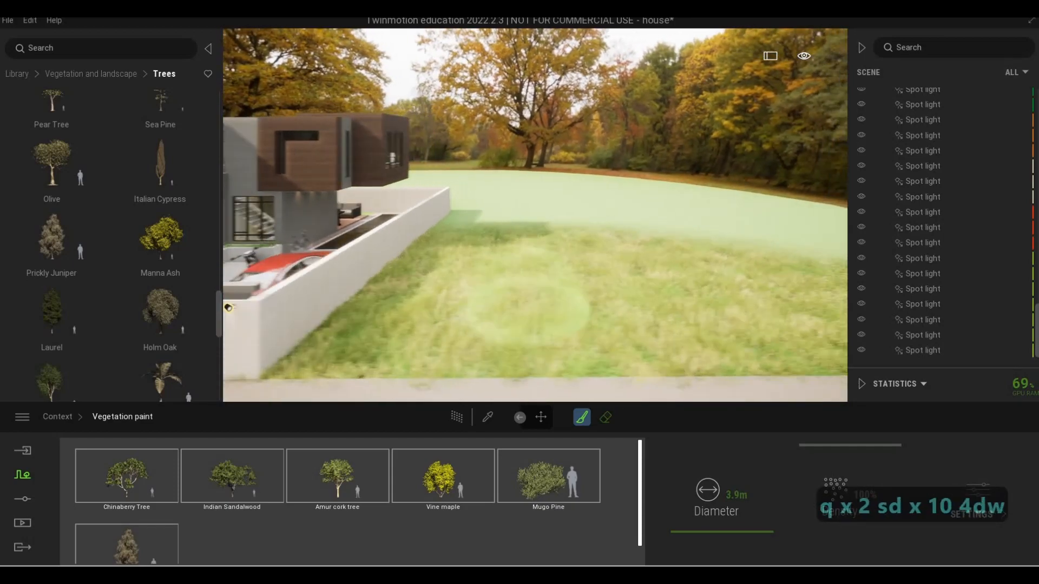
pyautogui.press('q')
pyautogui.press('s')
pyautogui.press('a')
pyautogui.click(701, 526)
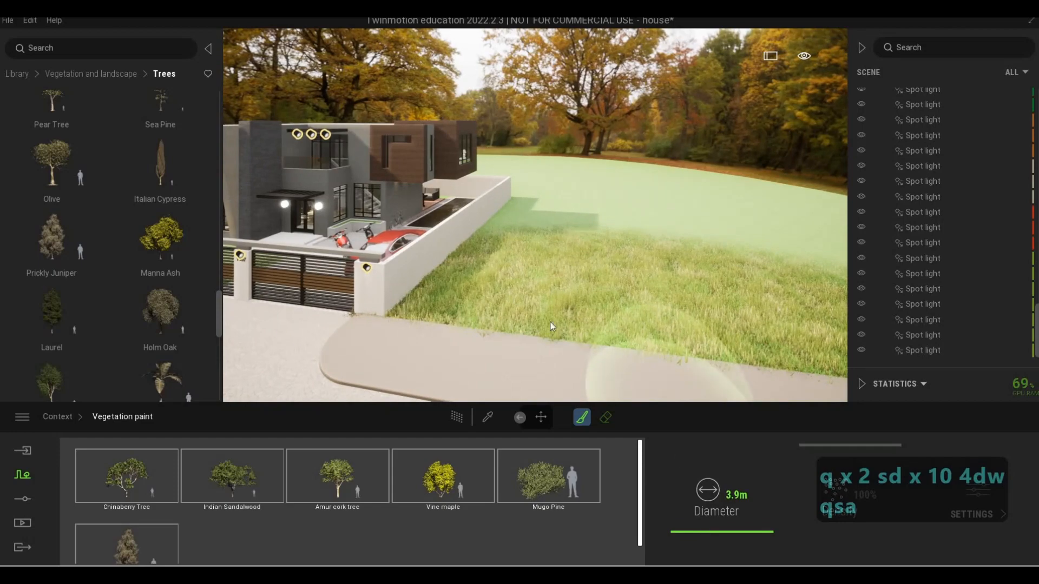
pyautogui.click(577, 259)
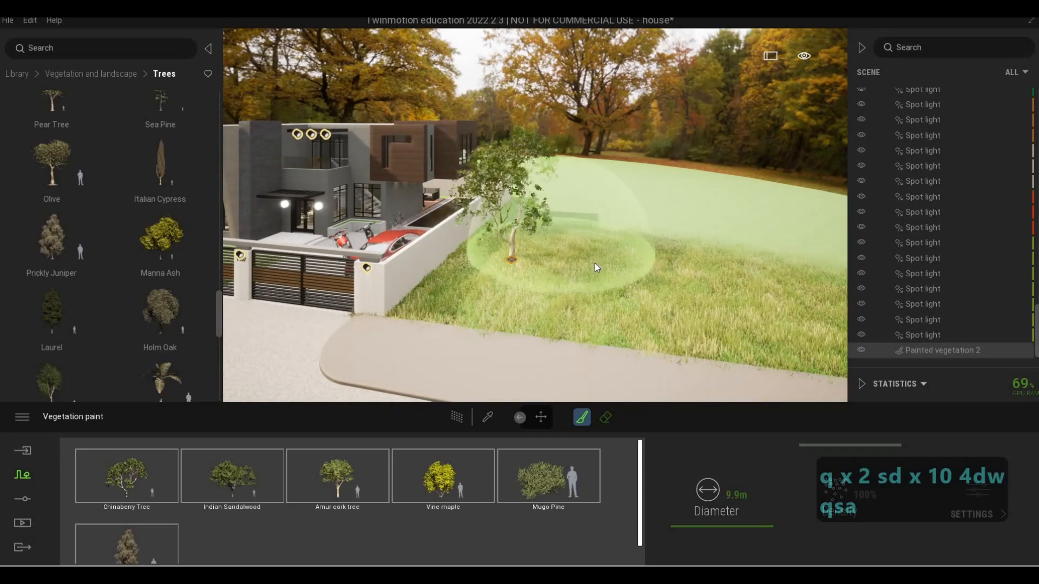
# Step: Paint a small cluster of mixed trees on the lawn beyond the house's boundary wall
pyautogui.press('d')
pyautogui.press('q')
pyautogui.press('d')
pyautogui.press('q')
pyautogui.press('d')
pyautogui.press('q')
pyautogui.press('d')
pyautogui.press('q')
pyautogui.press('d')
pyautogui.press('q')
pyautogui.press('s')
pyautogui.press('q')
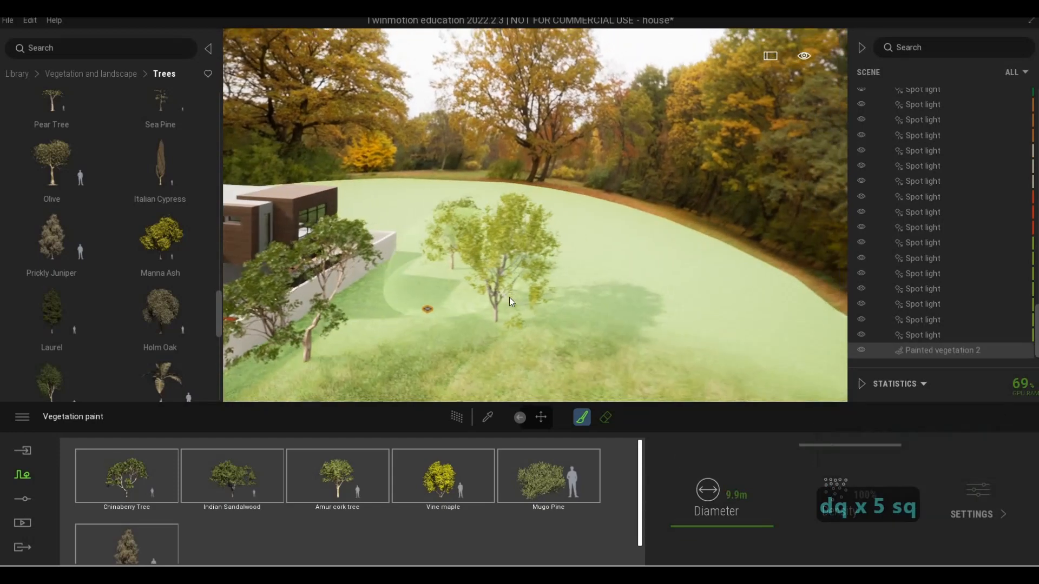
# Step: Paint more mixed trees across the middle of that lawn and closer to the front footpath
pyautogui.press('s')
pyautogui.press('s')
pyautogui.press('q')
pyautogui.press('s')
pyautogui.press('s')
pyautogui.press('q')
pyautogui.press('s')
pyautogui.press('s')
pyautogui.press('q')
pyautogui.press('s')
pyautogui.press('s')
pyautogui.press('q')
pyautogui.press('s')
pyautogui.press('s')
pyautogui.press('q')
pyautogui.press('s')
pyautogui.press('s')
pyautogui.press('q')
pyautogui.press('s')
pyautogui.press('s')
pyautogui.press('q')
pyautogui.press('s')
pyautogui.press('s')
pyautogui.press('q')
pyautogui.press('s')
pyautogui.press('s')
pyautogui.press('q')
pyautogui.press('s')
pyautogui.press('s')
pyautogui.press('q')
pyautogui.press('s')
pyautogui.press('s')
pyautogui.press('q')
pyautogui.press('s')
pyautogui.press('s')
pyautogui.press('q')
pyautogui.press('s')
pyautogui.press('s')
pyautogui.press('q')
pyautogui.press('s')
pyautogui.press('s')
pyautogui.press('q')
pyautogui.press('s')
pyautogui.press('s')
pyautogui.press('q')
pyautogui.press('s')
pyautogui.press('s')
pyautogui.press('q')
pyautogui.press('s')
pyautogui.press('s')
pyautogui.press('q')
pyautogui.press('s')
pyautogui.press('s')
pyautogui.press('q')
pyautogui.press('s')
pyautogui.press('s')
pyautogui.press('q')
pyautogui.press('s')
pyautogui.press('s')
pyautogui.press('q')
pyautogui.press('s')
pyautogui.press('a')
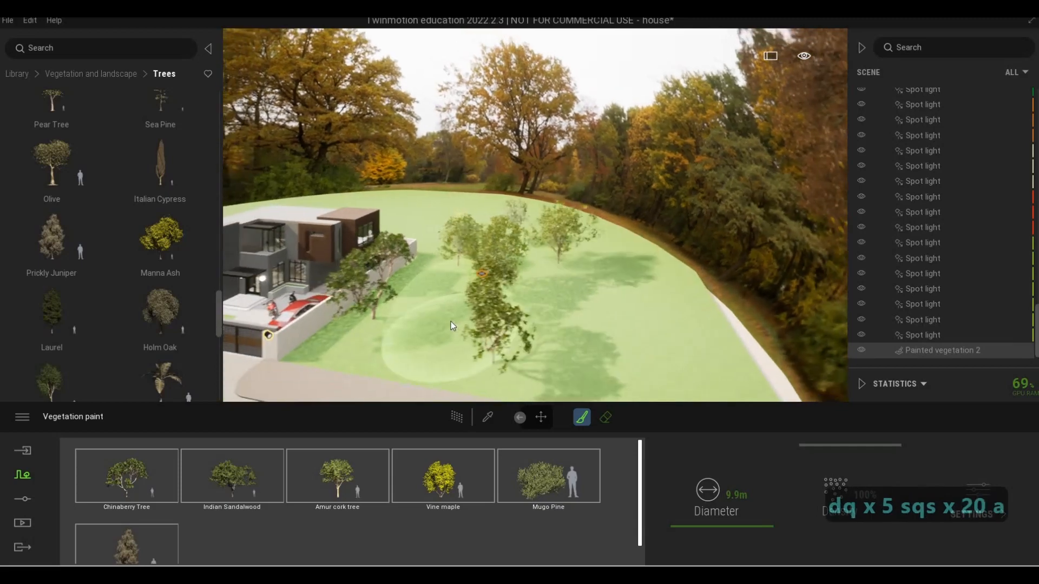
pyautogui.press('d')
pyautogui.press('w')
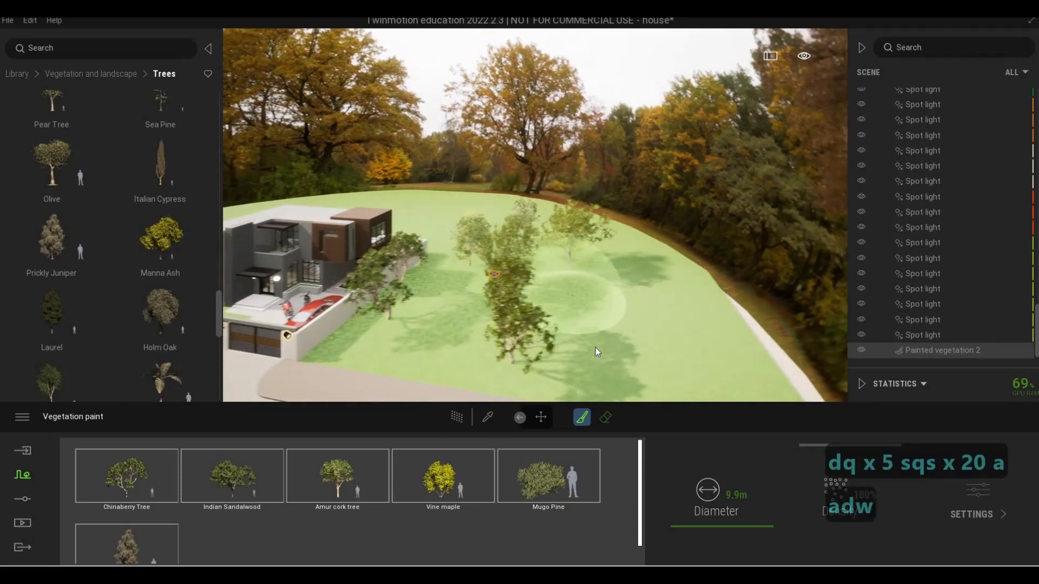
# Step: Paint further trees and shrubs toward the outer edge of the lawn, away from the house
pyautogui.press('d')
pyautogui.press('d')
pyautogui.press('d')
pyautogui.press('d')
pyautogui.press('d')
pyautogui.press('d')
pyautogui.click(585, 335)
pyautogui.click(577, 339)
pyautogui.press('s')
pyautogui.press('d')
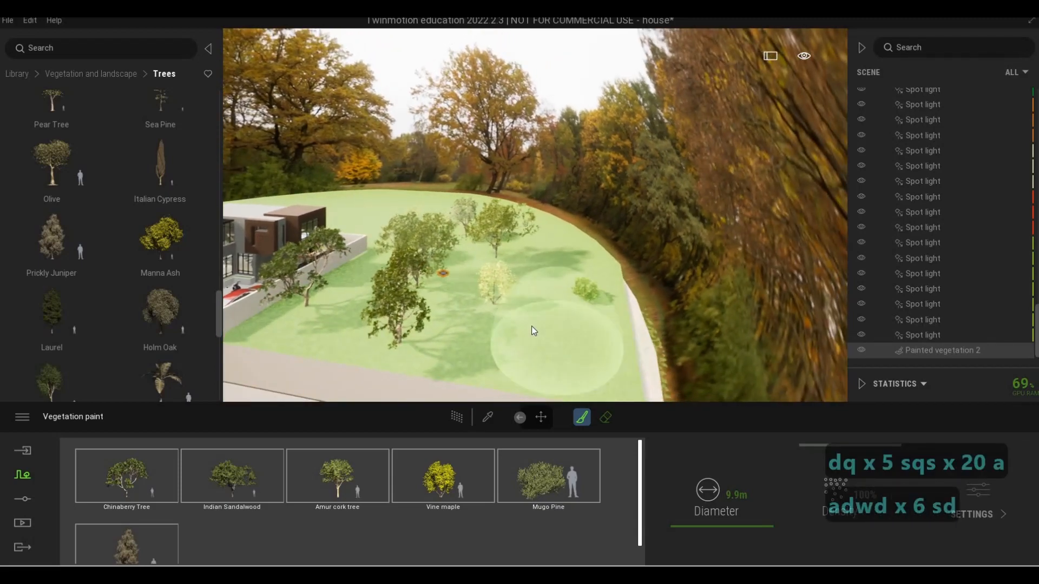
pyautogui.click(531, 326)
# Step: Paint scattered mixed trees over the lawn behind the house, past the rear boundary wall
pyautogui.press('w')
pyautogui.press('q')
pyautogui.press('q')
pyautogui.press('q')
pyautogui.press('q')
pyautogui.press('q')
pyautogui.press('q')
pyautogui.press('a')
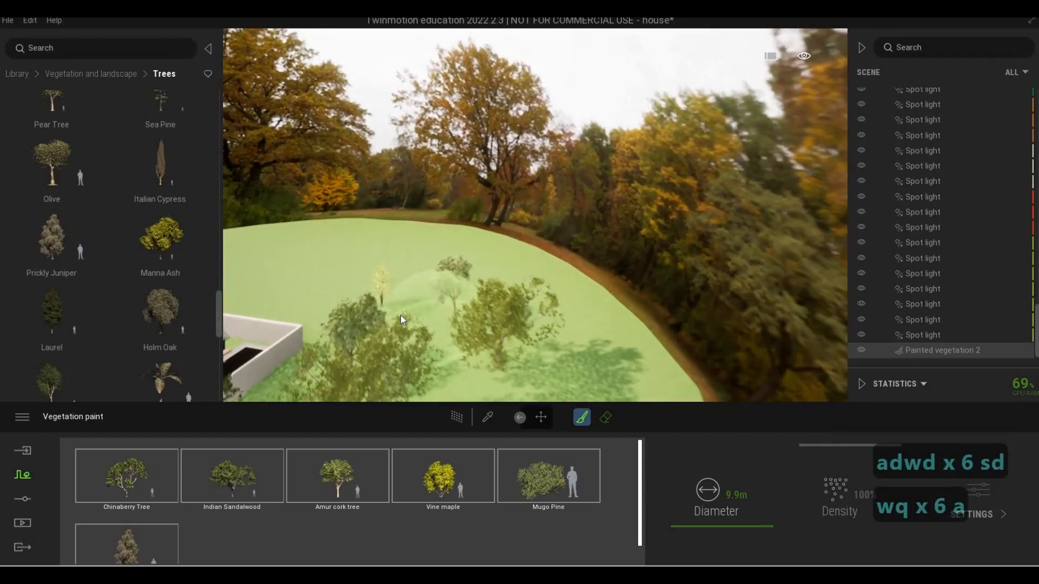
pyautogui.press('a')
pyautogui.click(387, 313)
pyautogui.press('w')
pyautogui.click(388, 310)
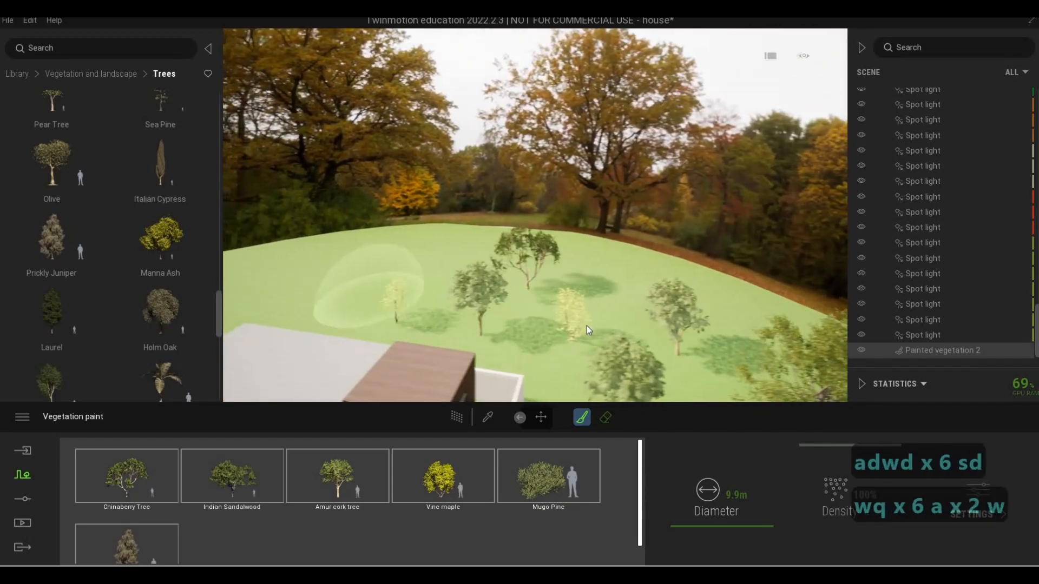
# Step: Paint trees and shrubs on the lawn along the house's opposite side wall, from the back toward the road
pyautogui.press('s')
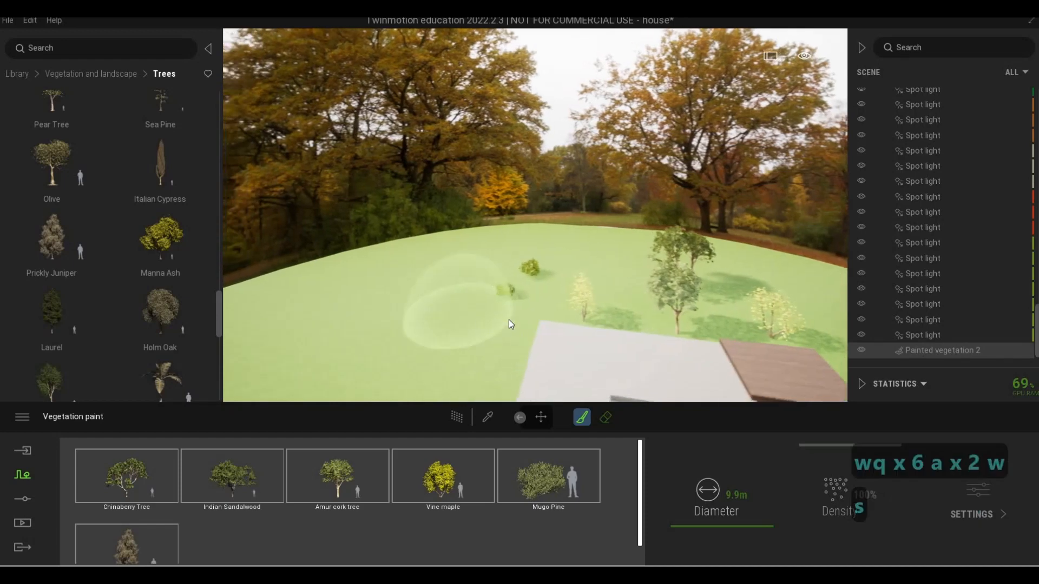
pyautogui.press('d')
pyautogui.click(482, 324)
pyautogui.press('a')
pyautogui.click(520, 330)
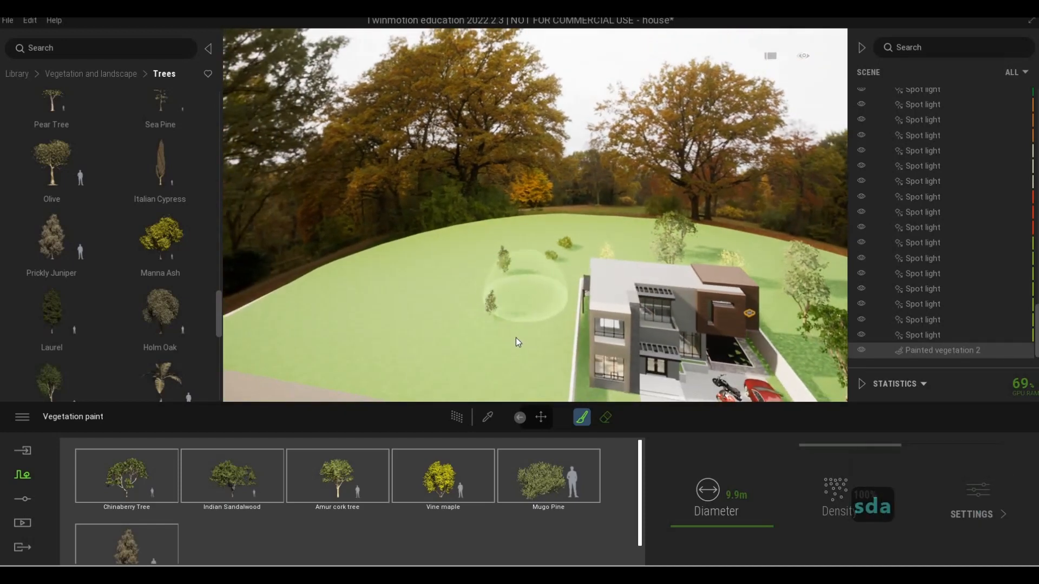
pyautogui.press('s')
pyautogui.press('e')
pyautogui.click(502, 272)
pyautogui.press('w')
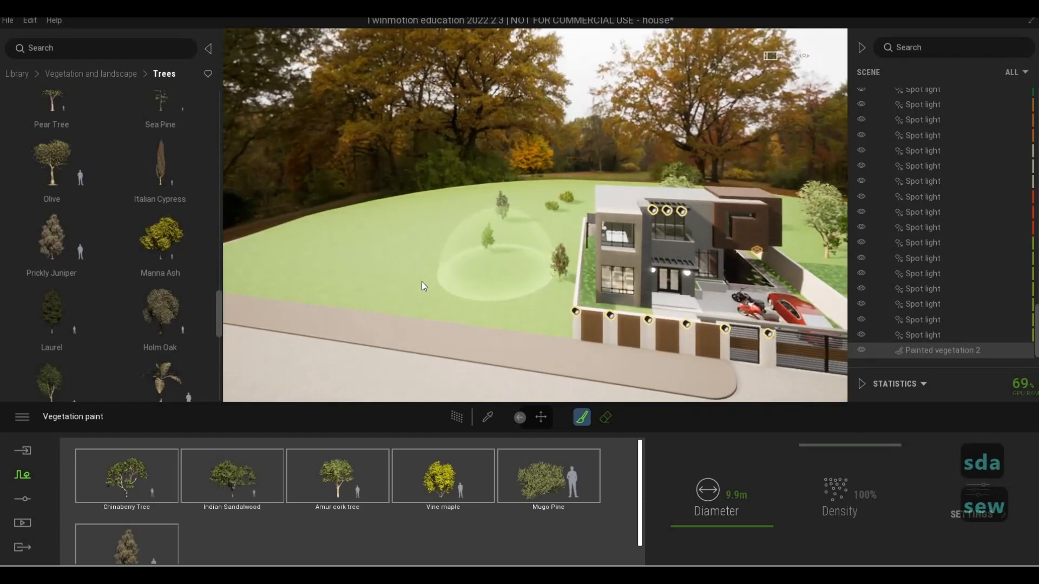
# Step: Spread more mixed trees over the outer part of this side lawn, out to the woodland edge
pyautogui.press('w')
pyautogui.press('a')
pyautogui.press('a')
pyautogui.click(366, 269)
pyautogui.press('w')
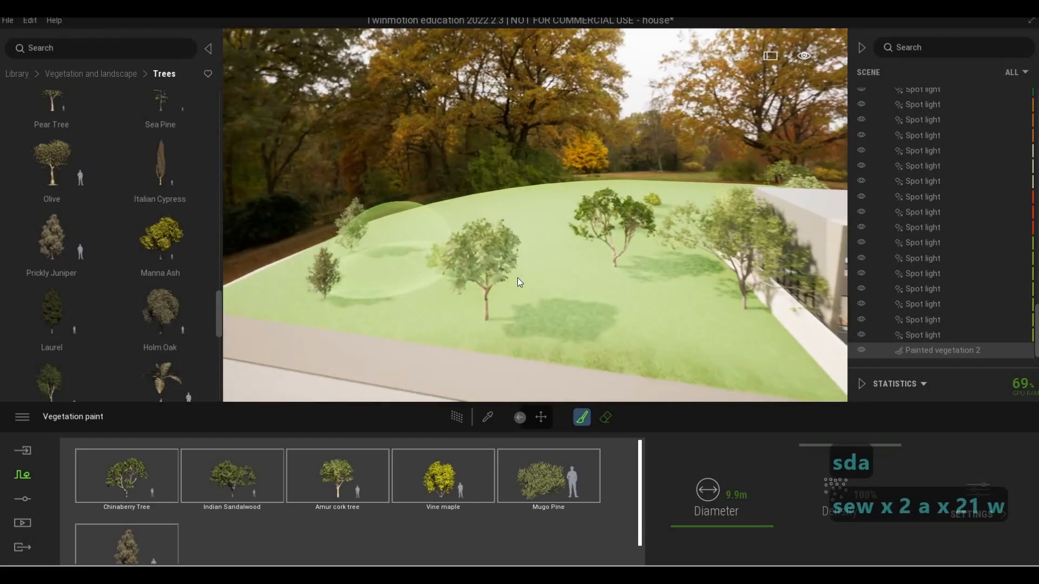
# Step: Paint a juniper in the open front area of the side lawn, near the footpath
pyautogui.press('d')
pyautogui.press('d')
pyautogui.press('s')
pyautogui.press('w')
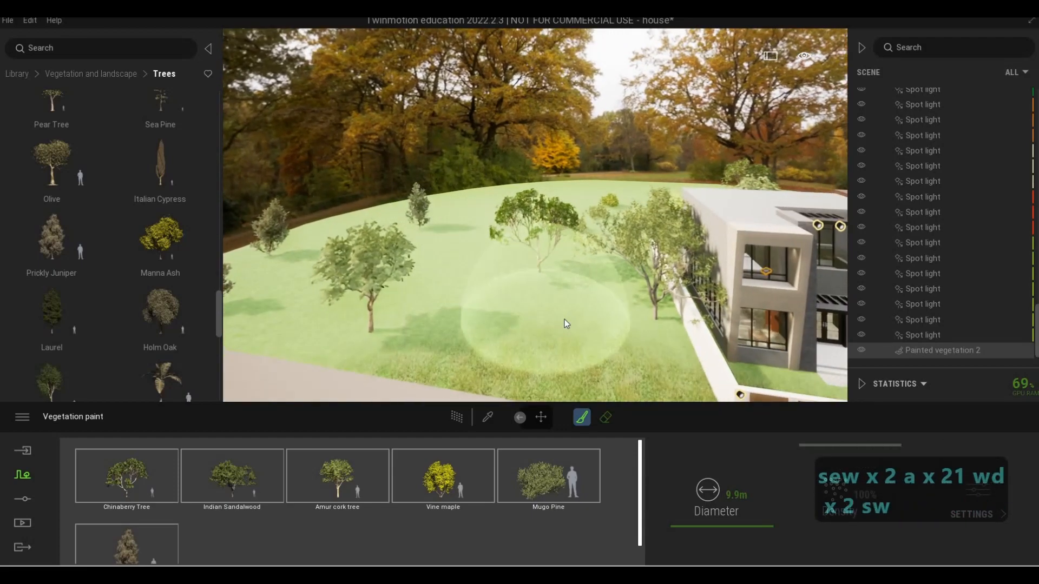
pyautogui.click(574, 300)
pyautogui.press('e')
pyautogui.press('d')
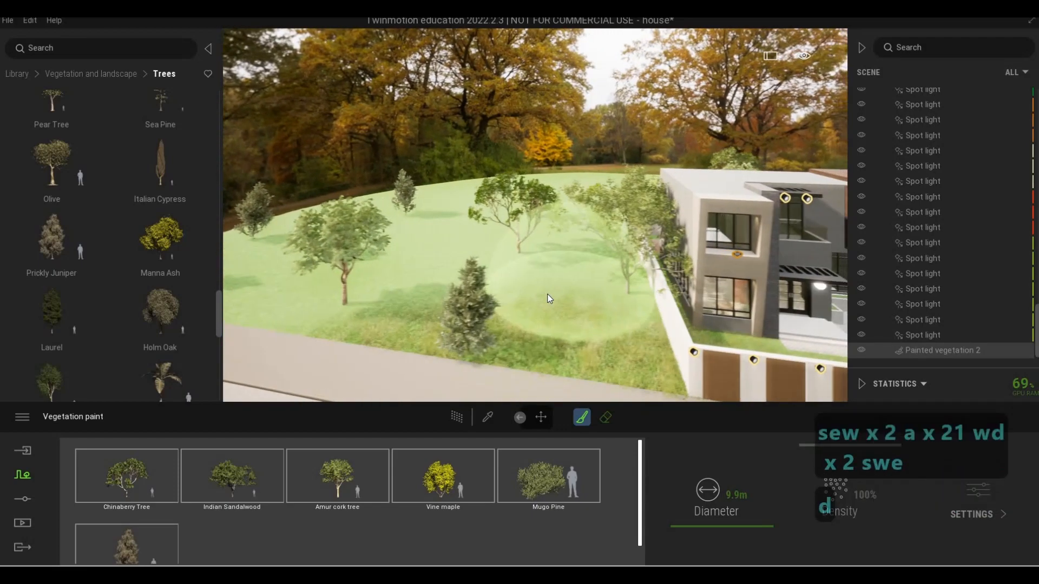
pyautogui.press('w')
pyautogui.press('d')
pyautogui.press('a')
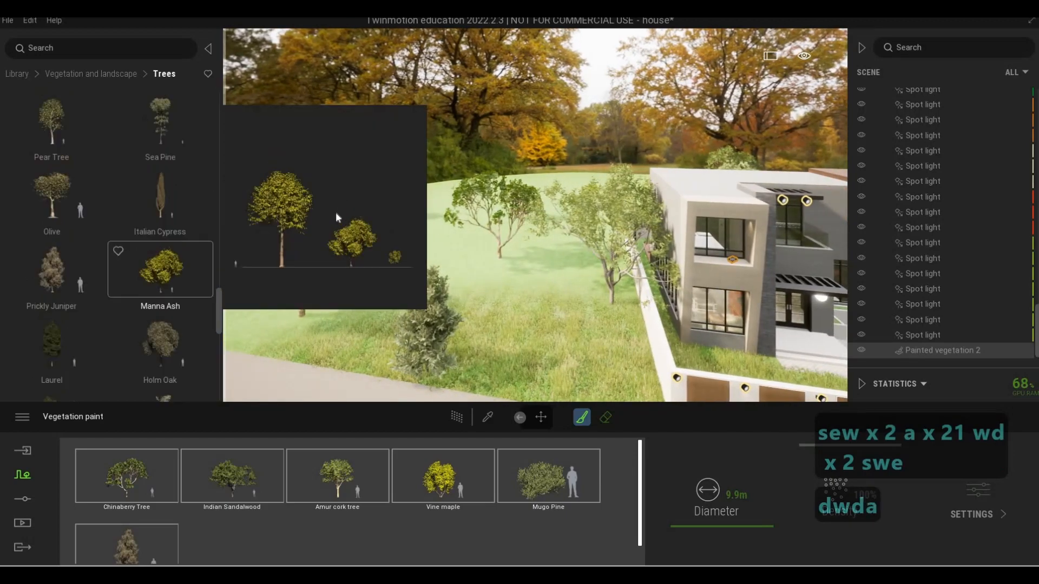
# Step: Paint a line of mixed trees along the grass strip across the road from the house
pyautogui.scroll(-2, 157, 238)
pyautogui.press('d')
pyautogui.press('s')
pyautogui.press('a')
pyautogui.press('d')
pyautogui.press('w')
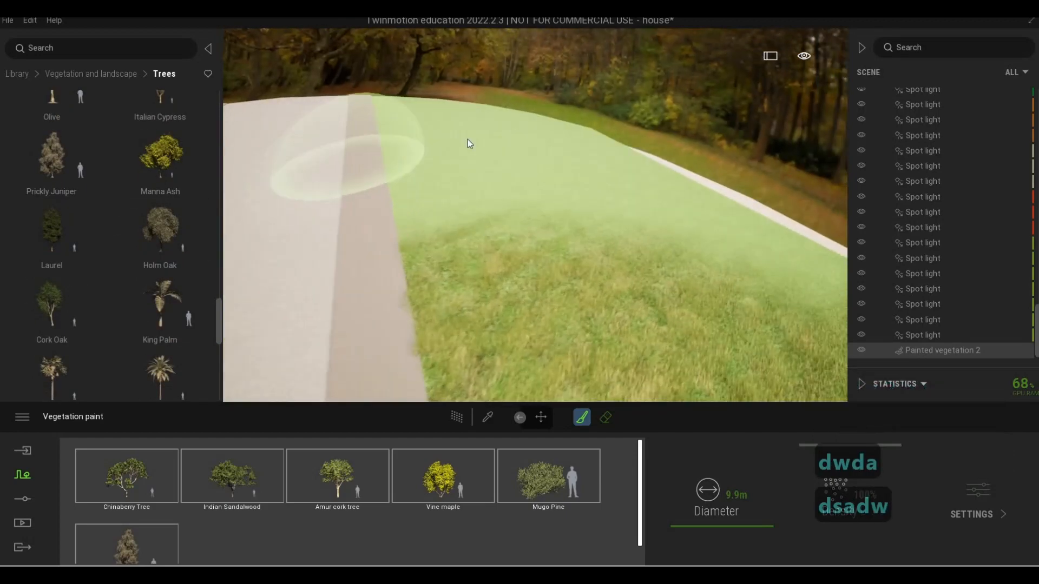
pyautogui.press('d')
pyautogui.press('s')
pyautogui.press('d')
pyautogui.moveTo(463, 210); pyautogui.dragTo(556, 279)
pyautogui.press('a')
pyautogui.press('a')
pyautogui.press('a')
pyautogui.click(583, 316)
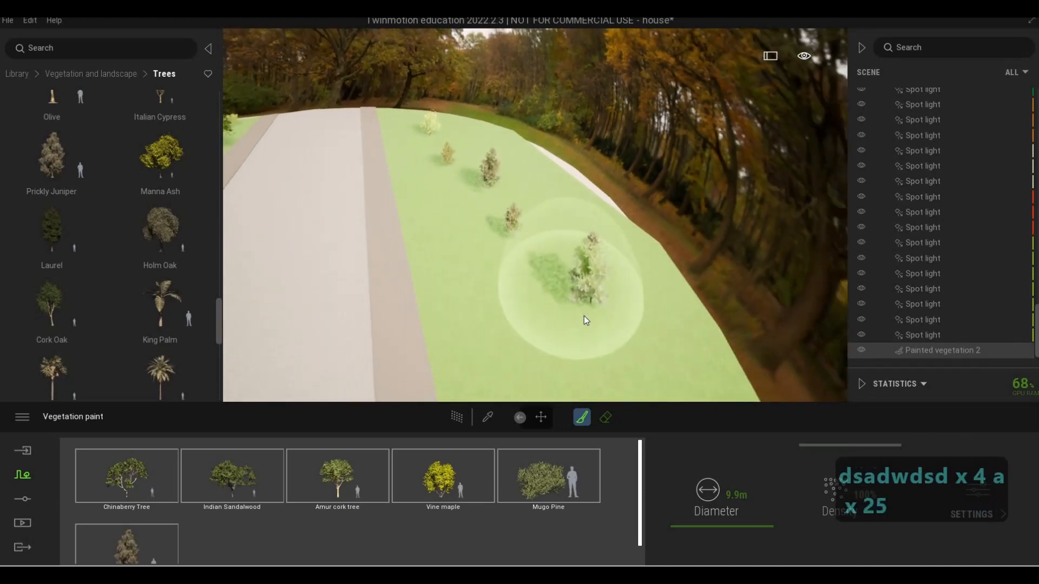
# Step: Continue painting mixed trees farther along the grass strip across the road, out to its outer edge
pyautogui.press('a')
pyautogui.click(607, 303)
pyautogui.press('e')
pyautogui.press('s')
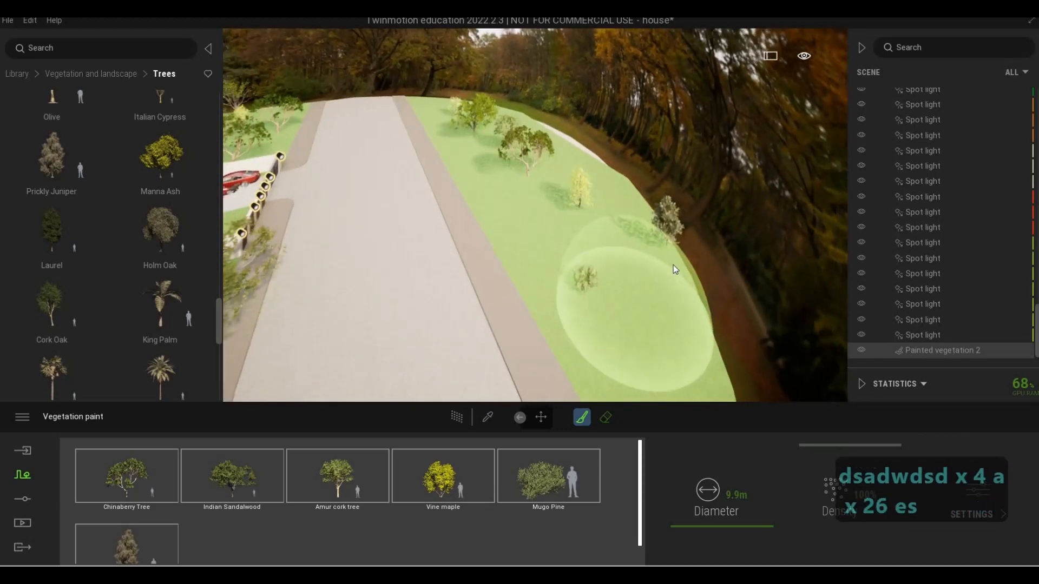
pyautogui.press('e')
pyautogui.press('w')
pyautogui.press('w')
pyautogui.press('w')
pyautogui.press('w')
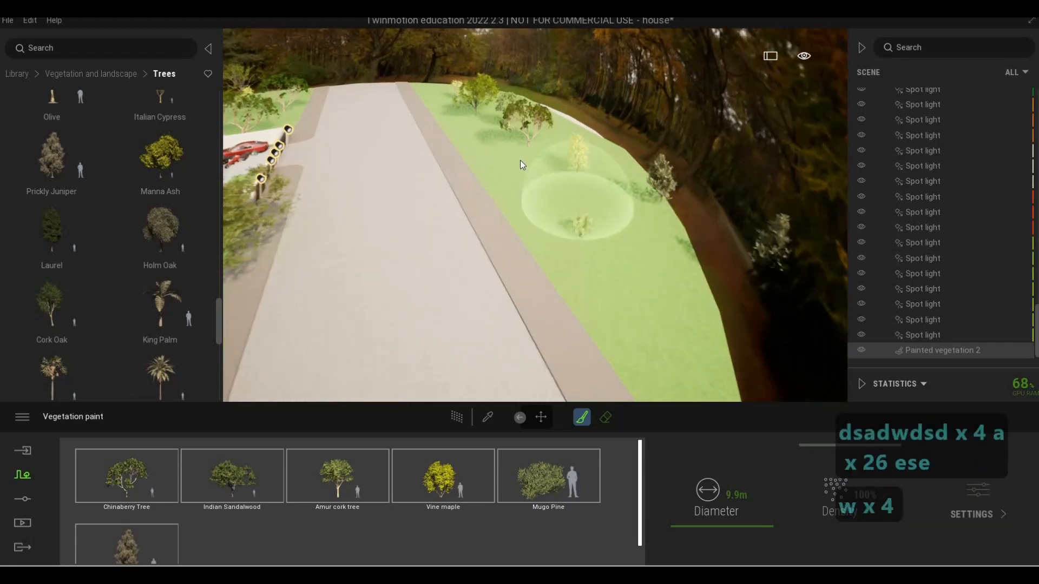
# Step: Paint more mixed trees toward the far end of the grass strip across the road
pyautogui.press('q')
pyautogui.press('q')
pyautogui.press('q')
pyautogui.press('q')
pyautogui.press('q')
pyautogui.press('q')
pyautogui.press('q')
pyautogui.press('q')
pyautogui.press('q')
pyautogui.press('q')
pyautogui.press('q')
pyautogui.press('q')
pyautogui.press('q')
pyautogui.press('q')
pyautogui.press('q')
pyautogui.press('q')
pyautogui.press('q')
pyautogui.press('q')
pyautogui.press('q')
pyautogui.press('q')
pyautogui.press('q')
pyautogui.press('q')
pyautogui.press('q')
pyautogui.press('q')
pyautogui.press('q')
pyautogui.press('q')
pyautogui.press('q')
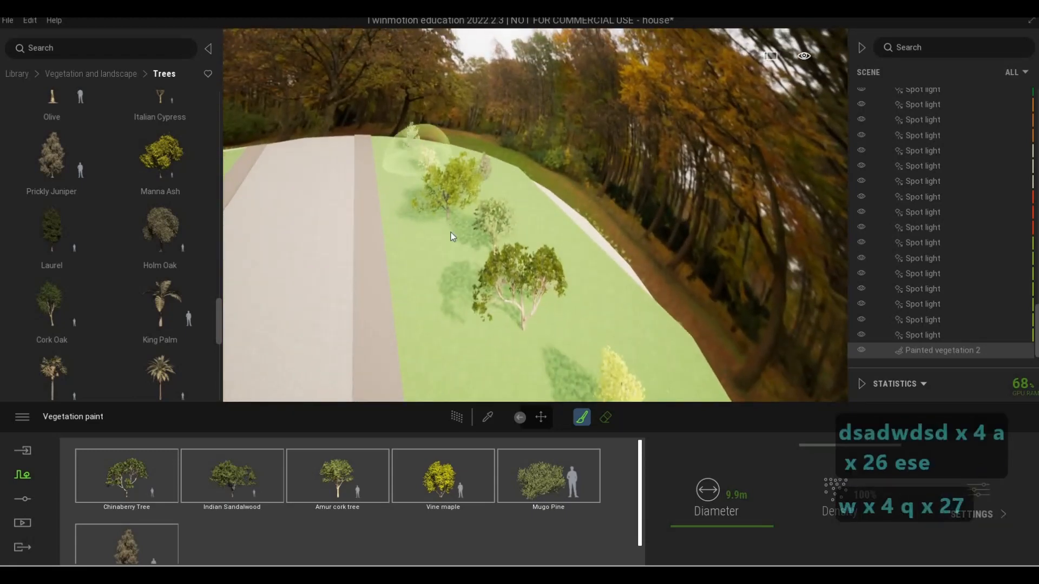
# Step: Fill gaps in the grass strip across the road with small trees beside the footpath and along the woodland edge
pyautogui.press('w')
pyautogui.press('s')
pyautogui.press('s')
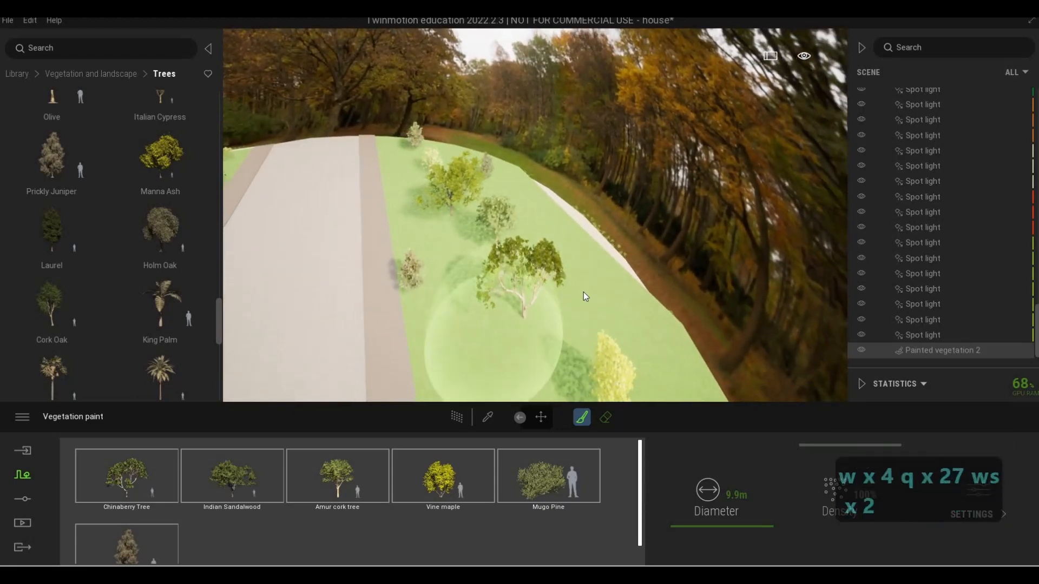
pyautogui.press('q')
pyautogui.press('w')
pyautogui.press('q')
pyautogui.press('w')
pyautogui.press('q')
pyautogui.press('w')
pyautogui.press('q')
pyautogui.press('w')
pyautogui.press('q')
pyautogui.press('w')
pyautogui.press('q')
pyautogui.press('w')
pyautogui.press('q')
pyautogui.press('w')
pyautogui.press('q')
pyautogui.press('w')
pyautogui.press('q')
pyautogui.press('w')
pyautogui.press('q')
pyautogui.press('w')
pyautogui.press('q')
pyautogui.press('w')
pyautogui.press('q')
pyautogui.press('w')
pyautogui.press('q')
pyautogui.press('w')
pyautogui.press('q')
pyautogui.press('w')
pyautogui.press('q')
pyautogui.press('w')
pyautogui.press('q')
pyautogui.press('w')
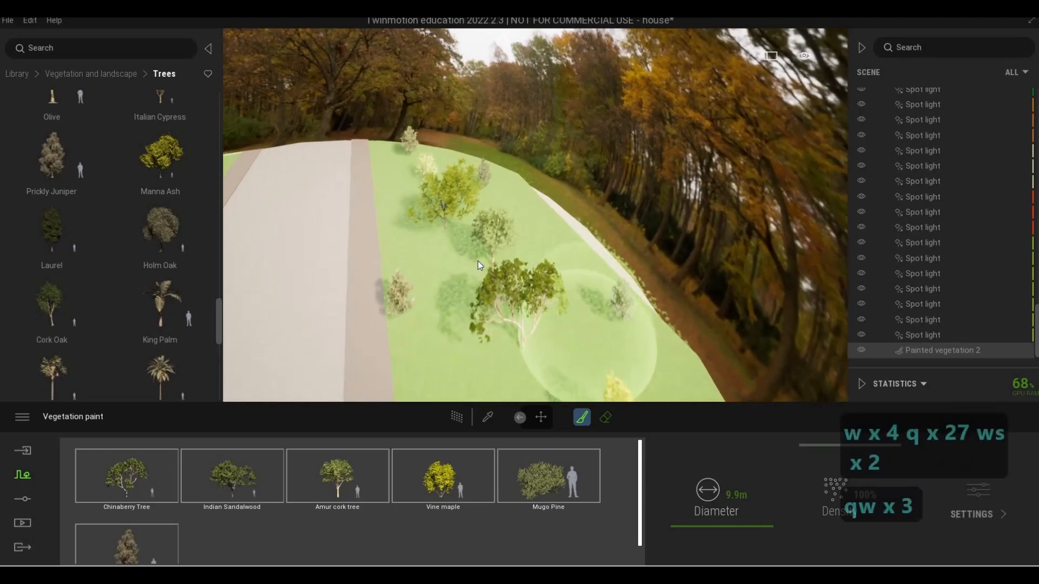
# Step: Frame the front of the house from across the road and stop painting vegetation
pyautogui.press('a')
pyautogui.press('w')
pyautogui.press('d')
pyautogui.press('w')
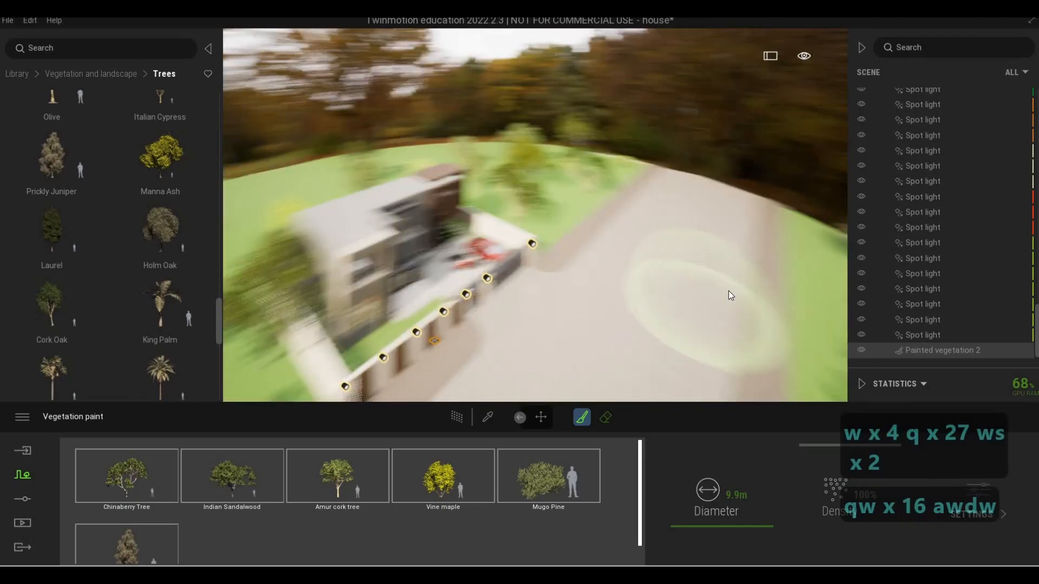
pyautogui.press('e')
pyautogui.press('d')
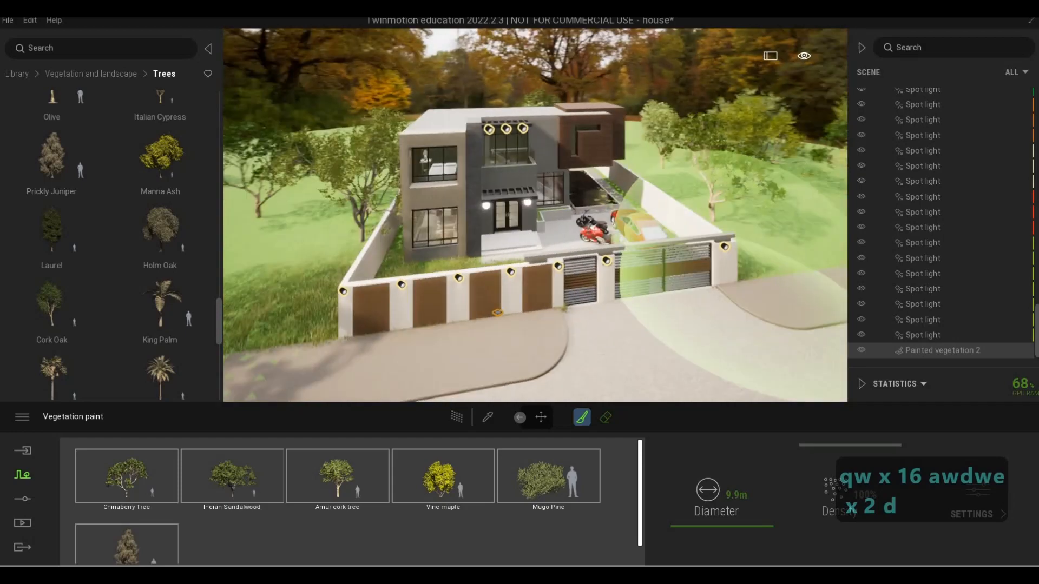
pyautogui.press('s')
pyautogui.press('w')
pyautogui.press('e')
pyautogui.press('Escape')
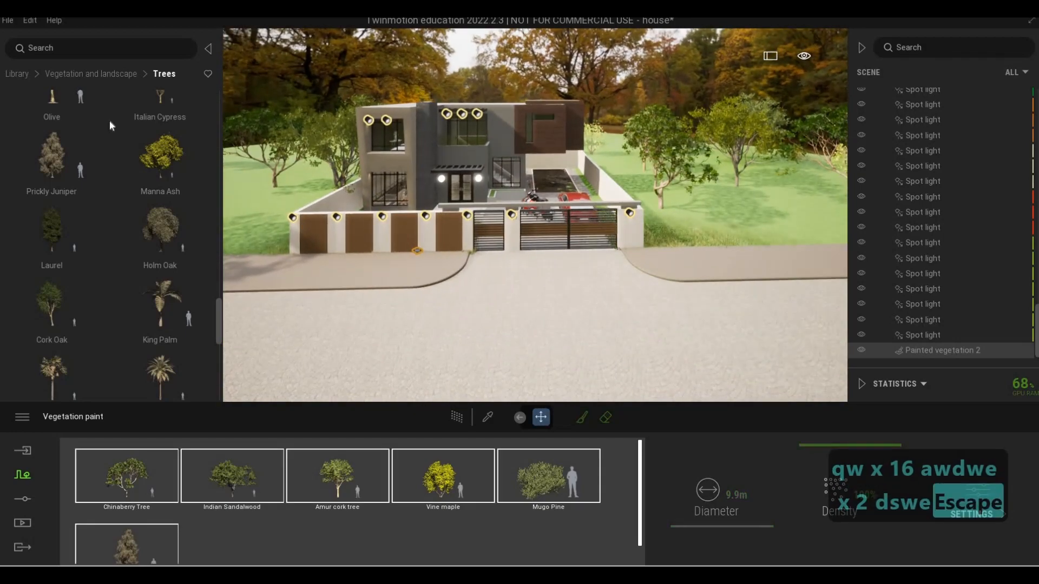
# Step: Set the season in the scene's weather settings to autumn, just before the winter mark
pyautogui.click(25, 499)
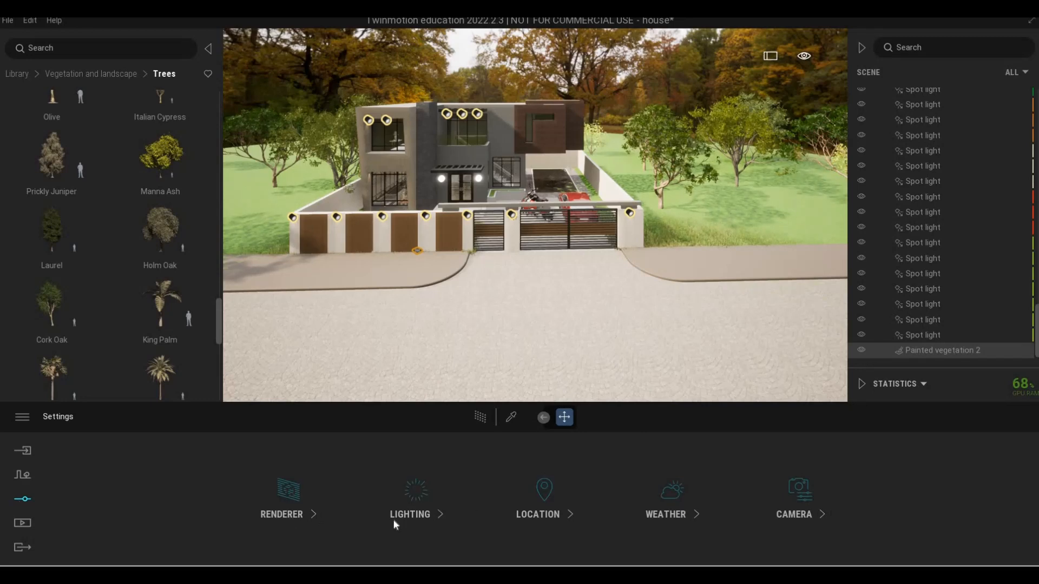
pyautogui.click(659, 515)
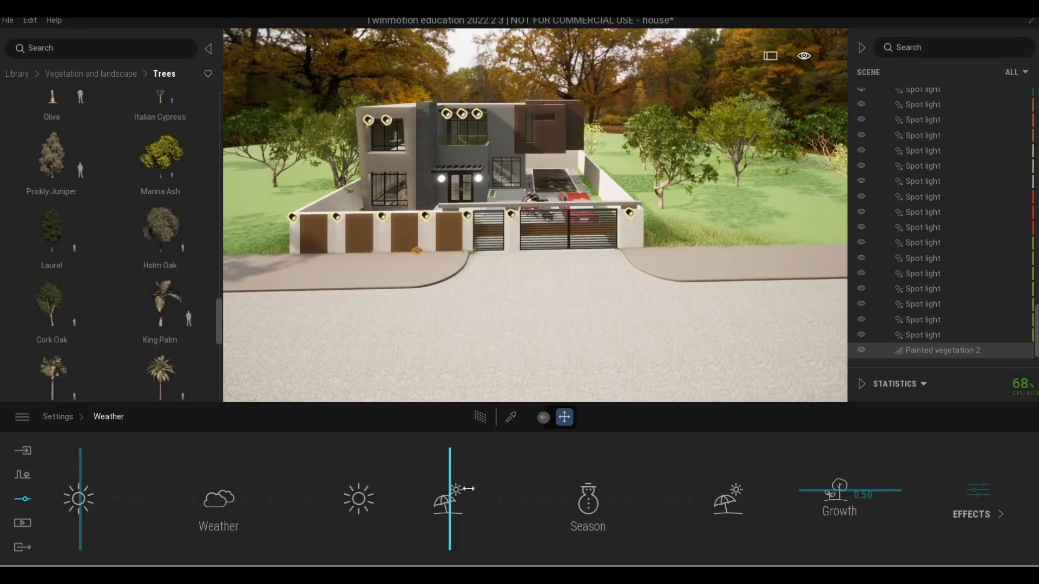
pyautogui.click(530, 490)
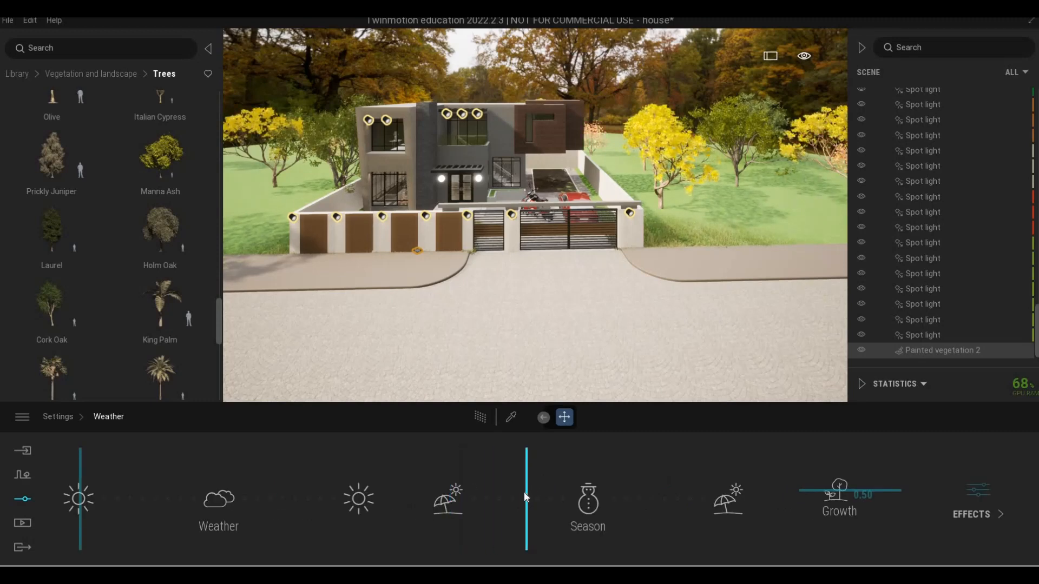
# Step: Examine the foliage colours of the trees on both sides of the house from the road
pyautogui.press('d')
pyautogui.press('d')
pyautogui.press('d')
pyautogui.press('d')
pyautogui.press('d')
pyautogui.press('d')
pyautogui.press('d')
pyautogui.press('d')
pyautogui.press('d')
pyautogui.press('d')
pyautogui.press('d')
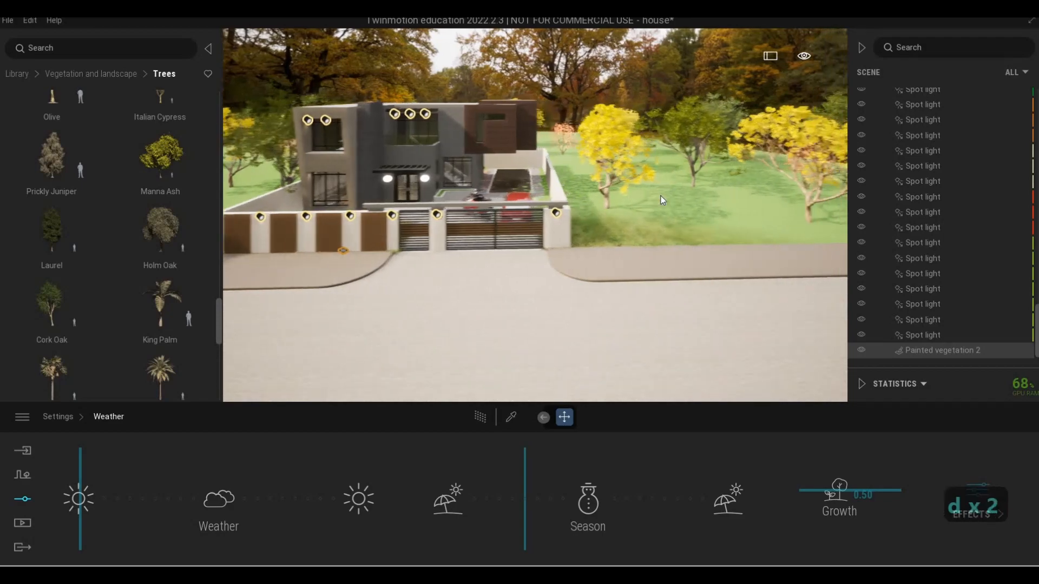
pyautogui.press('s')
pyautogui.press('a')
pyautogui.press('a')
pyautogui.press('a')
pyautogui.press('a')
pyautogui.press('a')
pyautogui.press('a')
pyautogui.press('a')
pyautogui.press('a')
pyautogui.press('a')
pyautogui.press('a')
pyautogui.press('a')
pyautogui.press('a')
pyautogui.press('w')
pyautogui.press('e')
pyautogui.press('w')
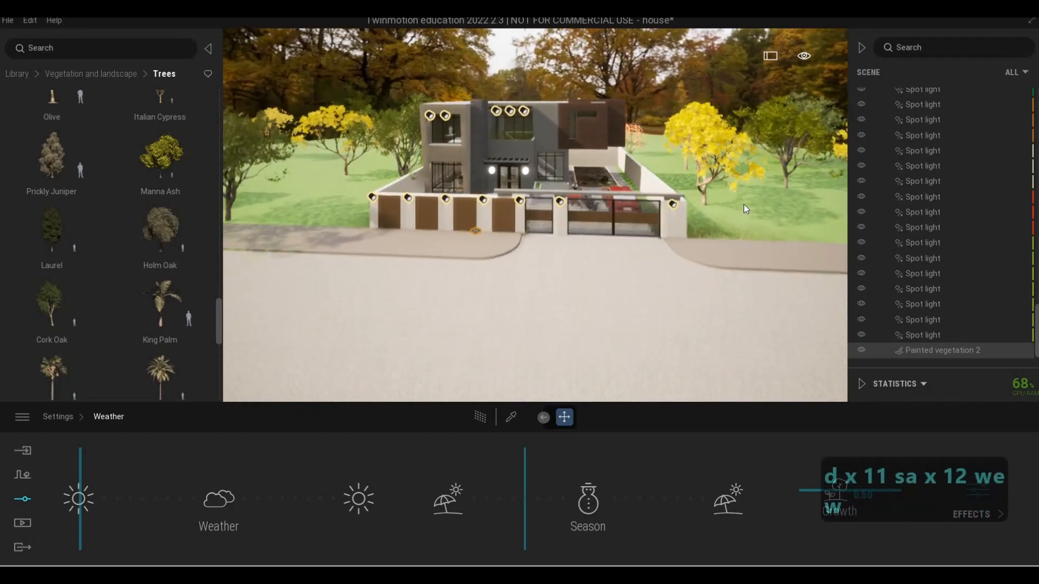
pyautogui.press('w')
pyautogui.press('q')
pyautogui.press('a')
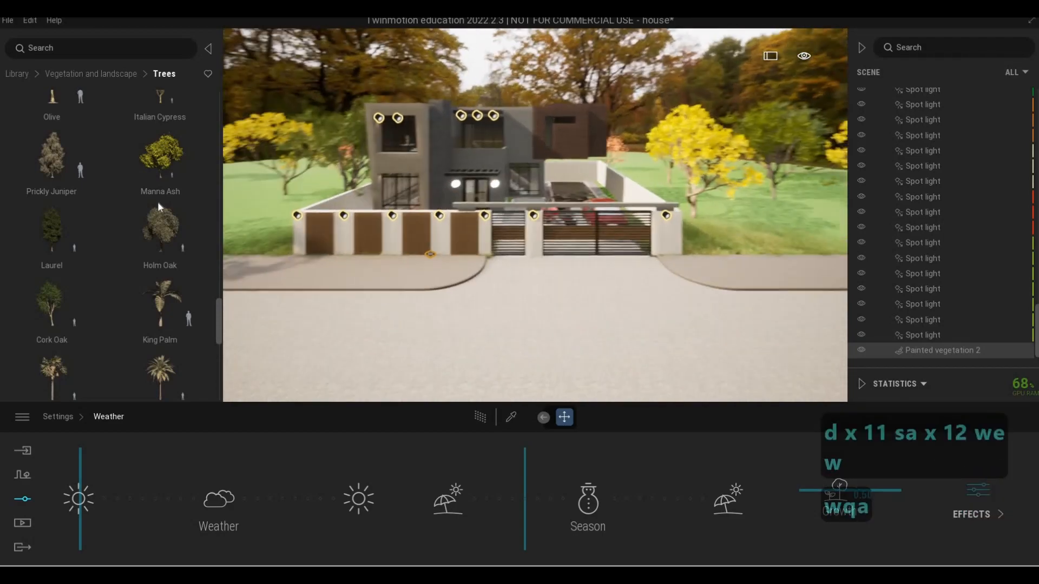
# Step: Place an English Oak from the tree library on the open lawn beside the house, behind the yellow tree
pyautogui.press('w')
pyautogui.moveTo(114, 181)
pyautogui.press('q')
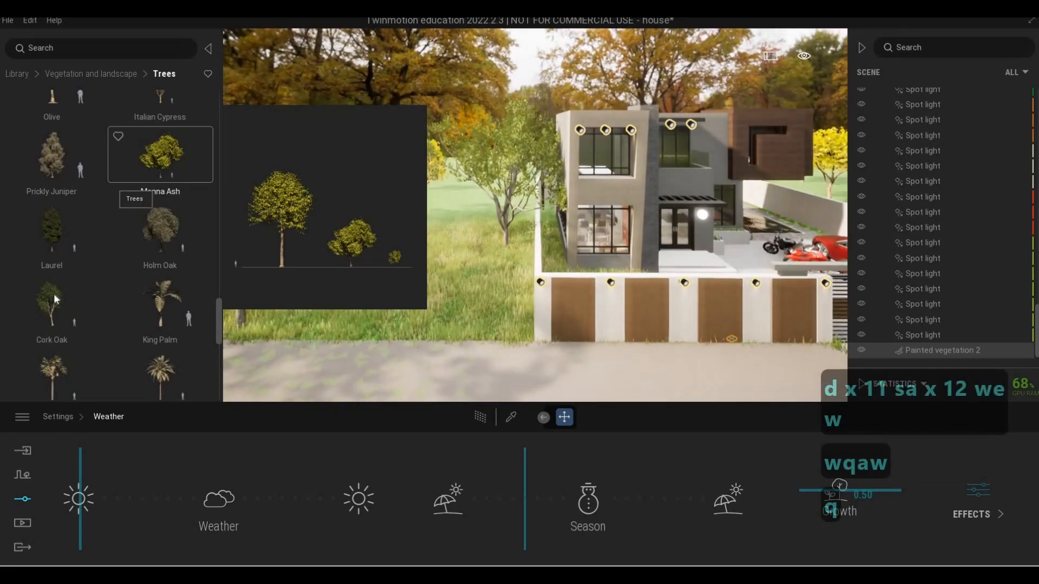
pyautogui.scroll(-2, 60, 325)
pyautogui.moveTo(81, 304)
pyautogui.scroll(-2, 81, 304)
pyautogui.moveTo(61, 307); pyautogui.dragTo(359, 246)
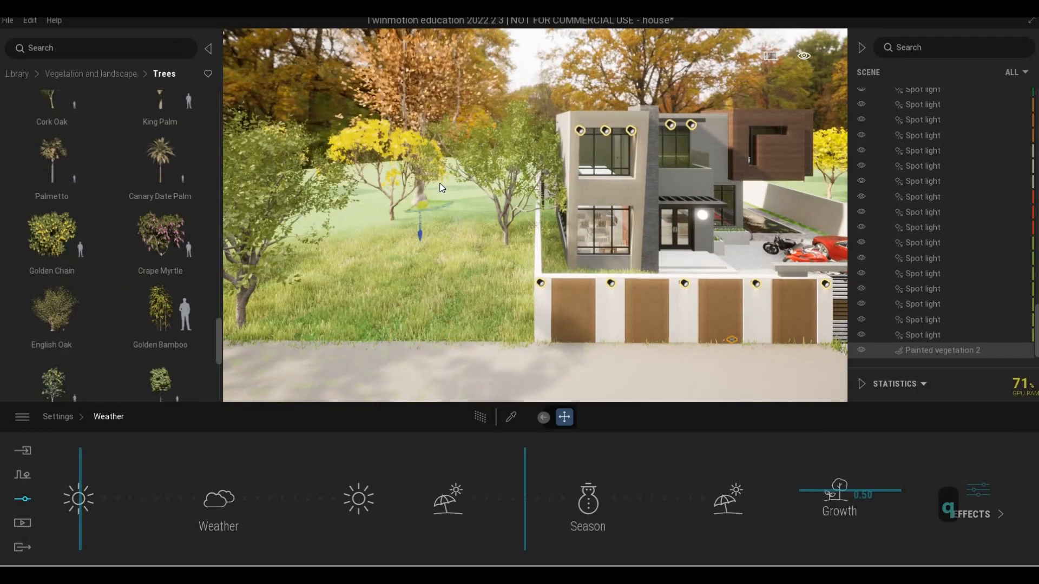
pyautogui.press('w')
pyautogui.press('a')
pyautogui.press('w')
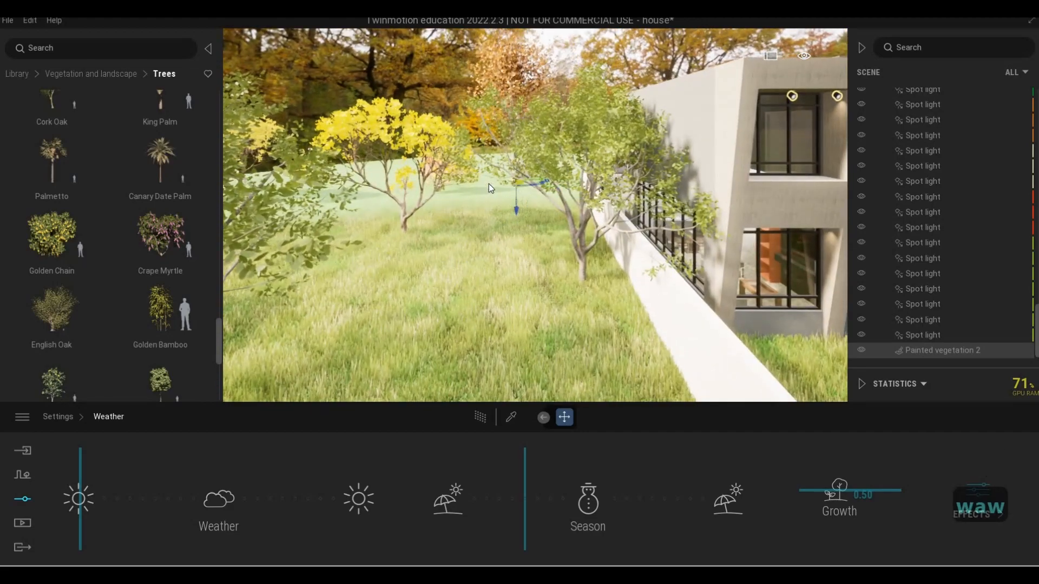
pyautogui.click(488, 184)
# Step: Place more English Oaks among the trees on the lawn at the pool side of the house
pyautogui.press('s')
pyautogui.press('q')
pyautogui.press('a')
pyautogui.press('d')
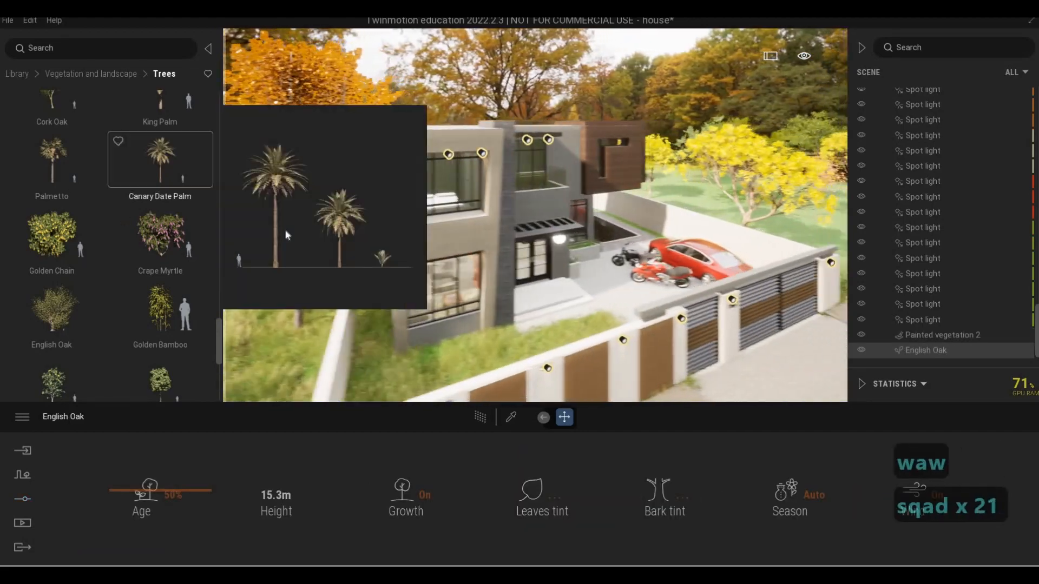
pyautogui.moveTo(211, 239)
pyautogui.press('d')
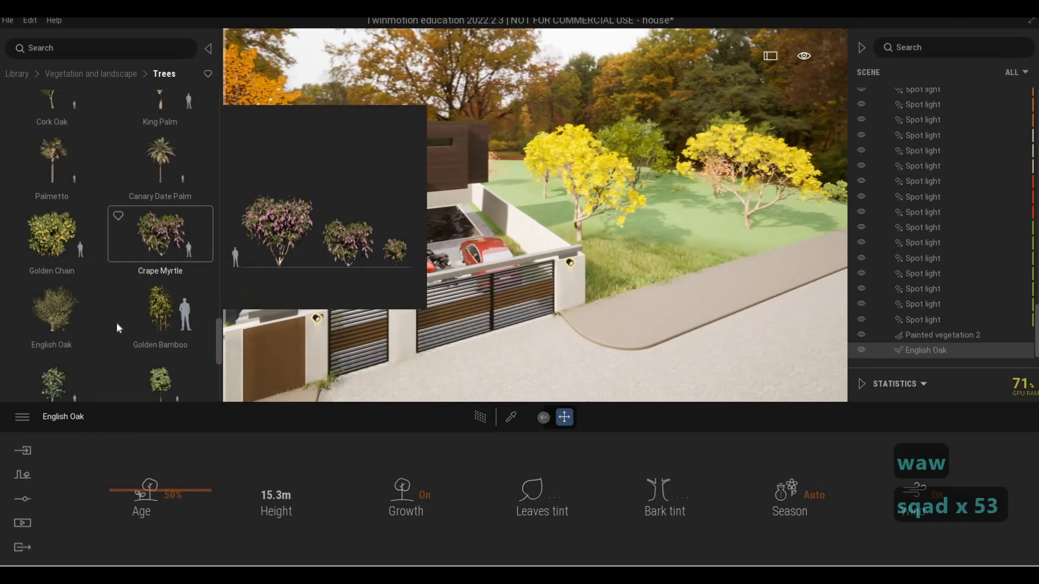
pyautogui.press('a')
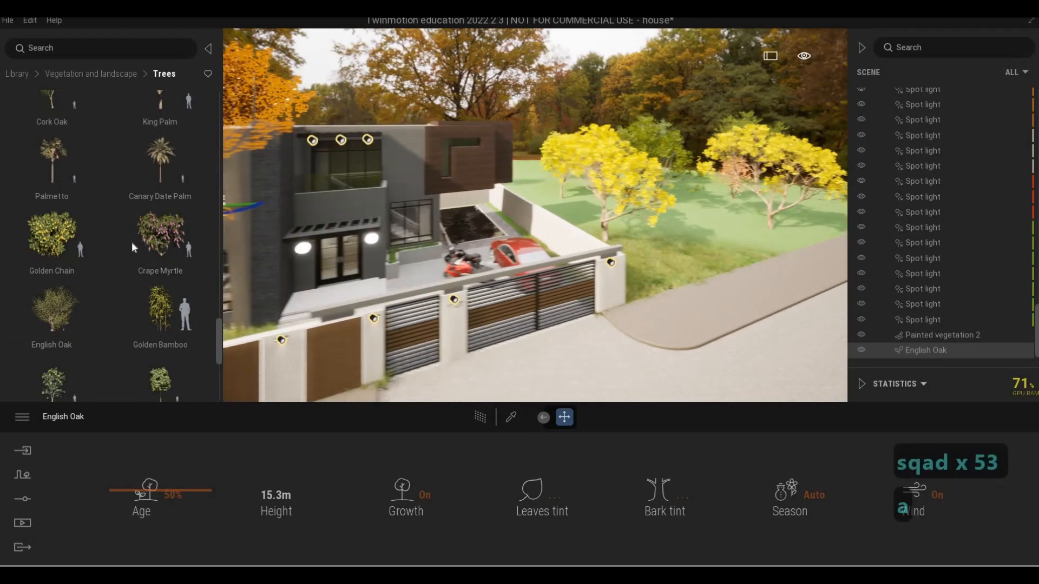
pyautogui.press('a')
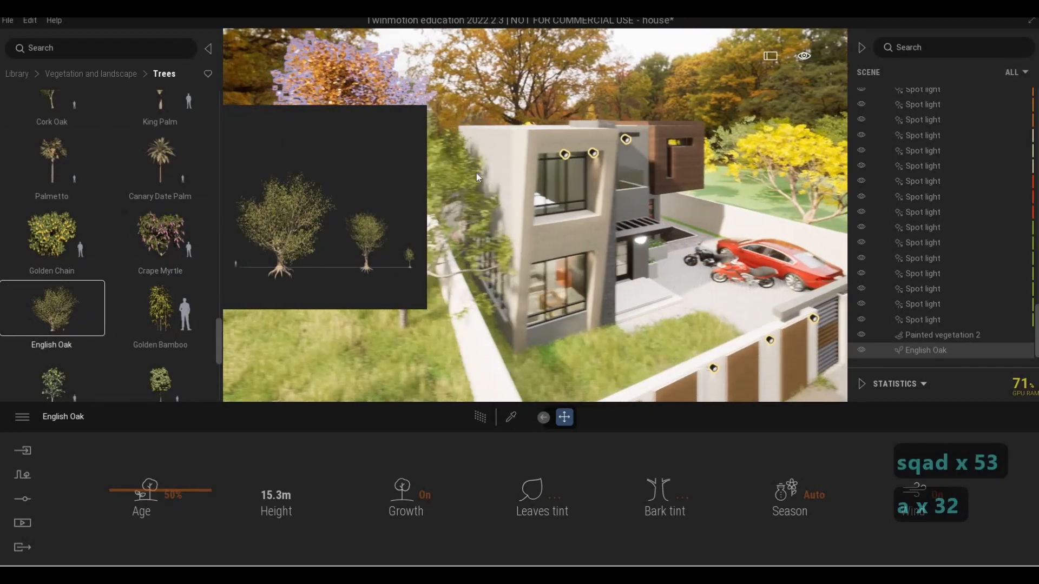
pyautogui.press('d')
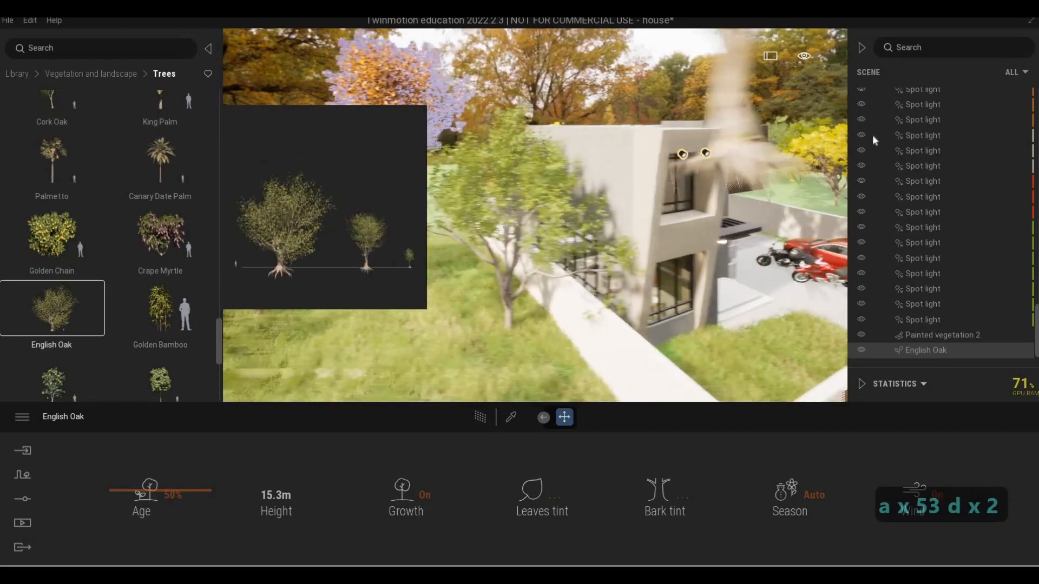
pyautogui.press('w')
pyautogui.press('w')
pyautogui.press('q')
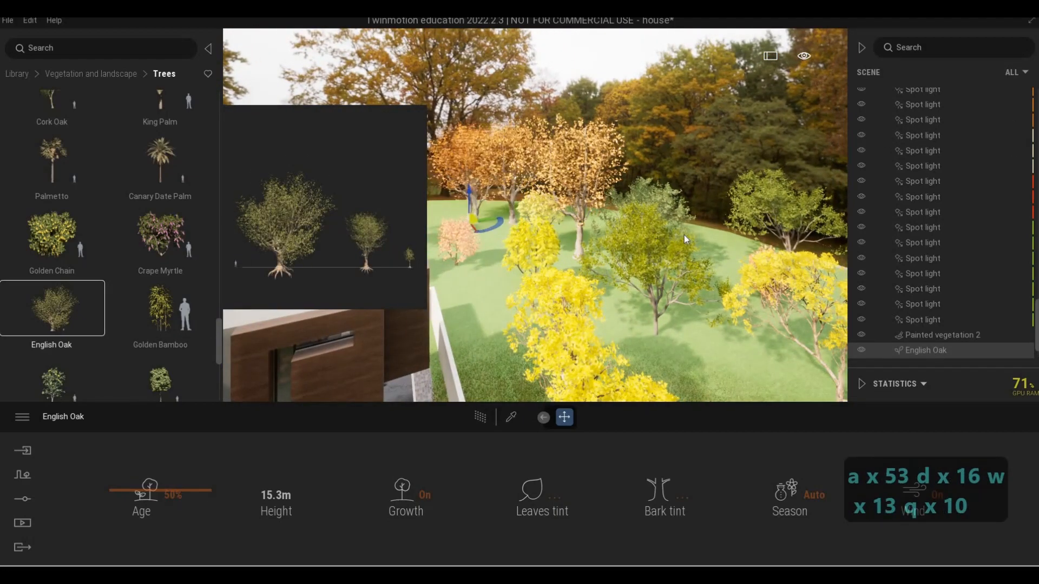
pyautogui.press('d')
pyautogui.press('s')
pyautogui.press('d')
pyautogui.press('s')
pyautogui.press('a')
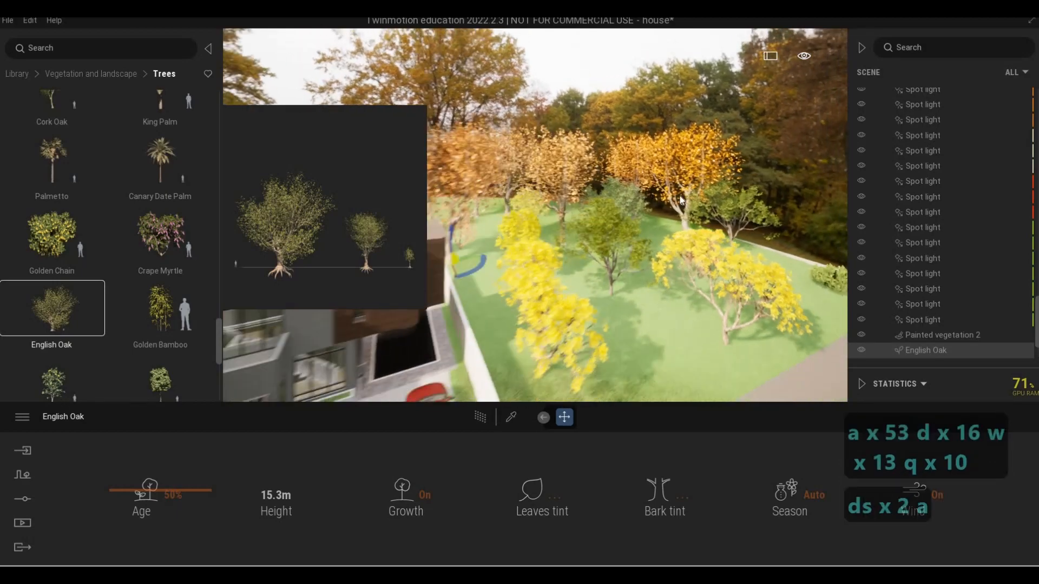
# Step: Place English Oaks among the trees on the grass strip across the road from the house
pyautogui.press('d')
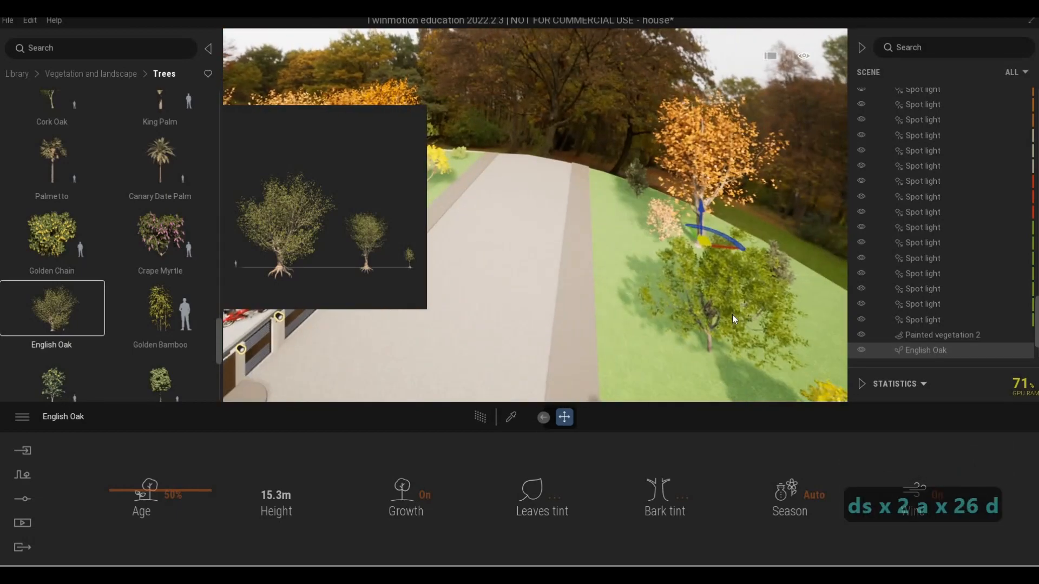
pyautogui.press('s')
pyautogui.press('d')
pyautogui.press('s')
pyautogui.press('d')
pyautogui.press('e')
pyautogui.press('e')
pyautogui.press('e')
pyautogui.press('e')
pyautogui.press('e')
pyautogui.press('e')
pyautogui.press('e')
pyautogui.press('e')
pyautogui.press('e')
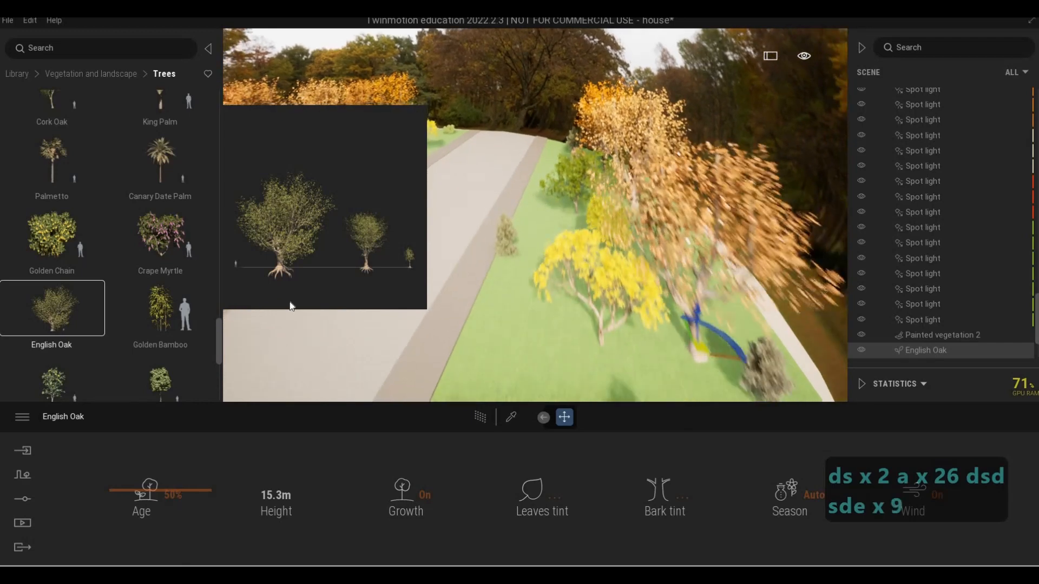
# Step: Place a Weeping Fig on the open grass in front of the oak across the road
pyautogui.scroll(-3, 131, 297)
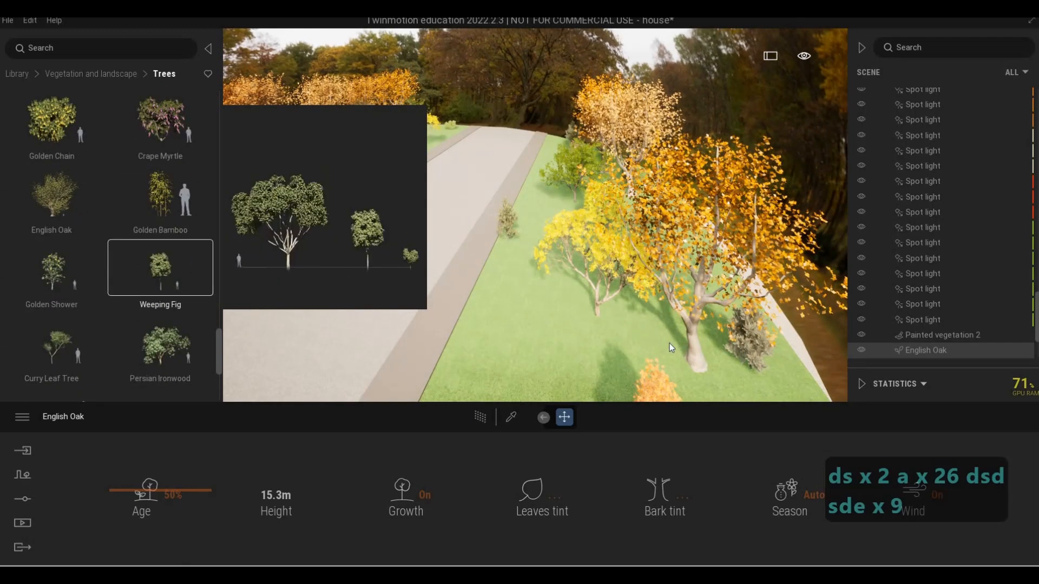
pyautogui.press('s')
pyautogui.press('s')
pyautogui.press('s')
pyautogui.press('s')
pyautogui.press('s')
pyautogui.press('s')
pyautogui.press('s')
pyautogui.press('s')
pyautogui.press('s')
pyautogui.press('s')
pyautogui.press('s')
pyautogui.press('s')
pyautogui.press('s')
pyautogui.press('s')
pyautogui.press('s')
pyautogui.press('s')
pyautogui.press('s')
pyautogui.press('s')
pyautogui.press('s')
pyautogui.press('s')
pyautogui.press('s')
pyautogui.press('s')
pyautogui.press('s')
pyautogui.press('s')
pyautogui.press('s')
pyautogui.press('s')
pyautogui.press('s')
pyautogui.press('s')
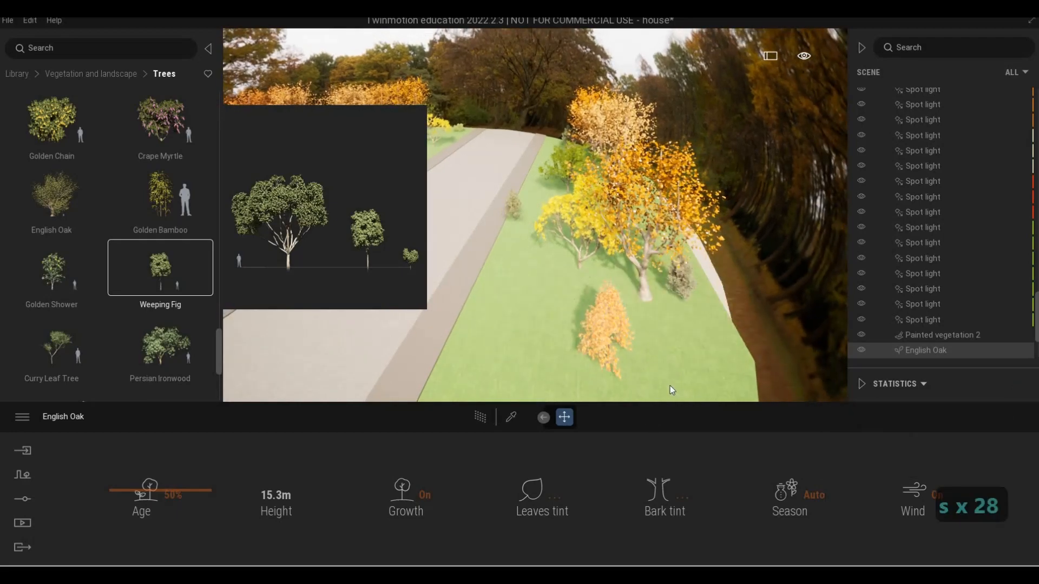
# Step: Place a second Weeping Fig on the lawn beside the house, on the side away from the pool
pyautogui.press('a')
pyautogui.press('a')
pyautogui.press('a')
pyautogui.press('a')
pyautogui.press('w')
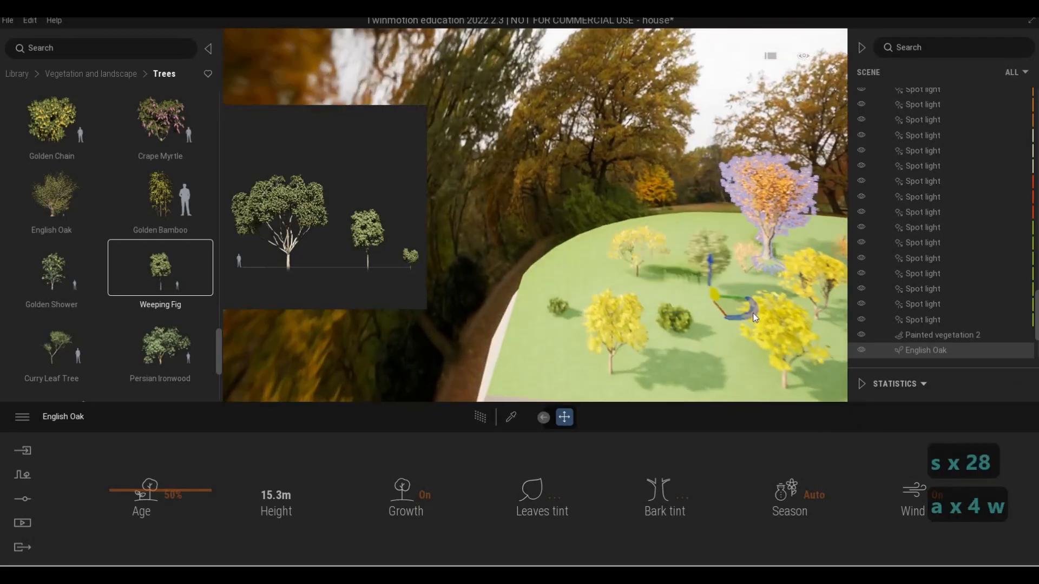
pyautogui.press('w')
pyautogui.press('w')
pyautogui.press('d')
pyautogui.press('d')
pyautogui.press('d')
pyautogui.press('d')
pyautogui.press('d')
pyautogui.press('d')
pyautogui.press('d')
pyautogui.press('d')
pyautogui.press('d')
pyautogui.press('d')
pyautogui.press('d')
pyautogui.press('d')
pyautogui.press('d')
pyautogui.press('d')
pyautogui.press('d')
pyautogui.press('d')
pyautogui.press('d')
pyautogui.press('d')
pyautogui.press('d')
pyautogui.press('d')
pyautogui.press('d')
pyautogui.press('d')
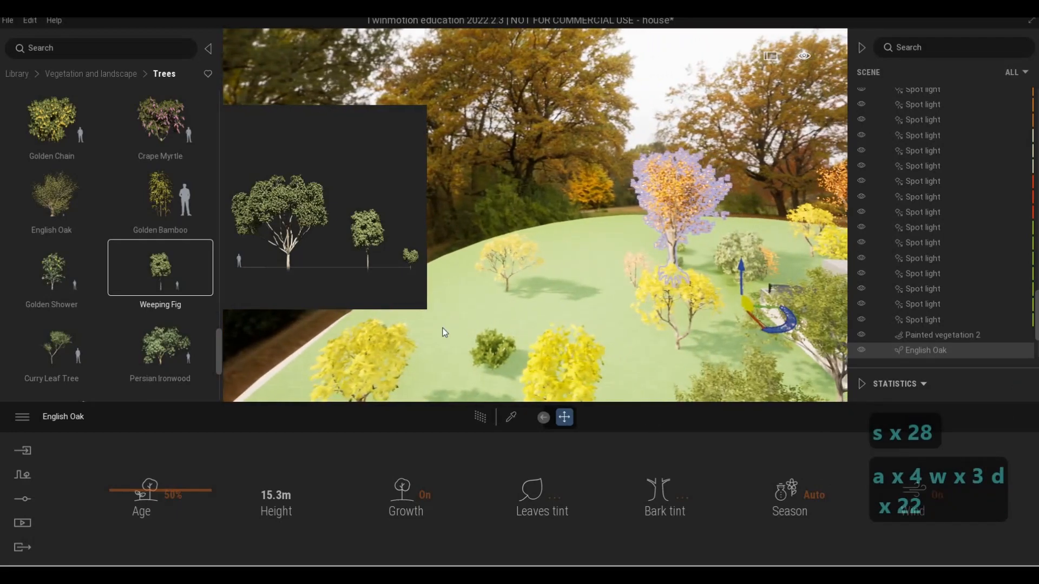
pyautogui.press('s')
# Step: Place a Curry Leaf Tree on the lawn beside the boundary wall, on the side away from the pool
pyautogui.scroll(-3, 118, 321)
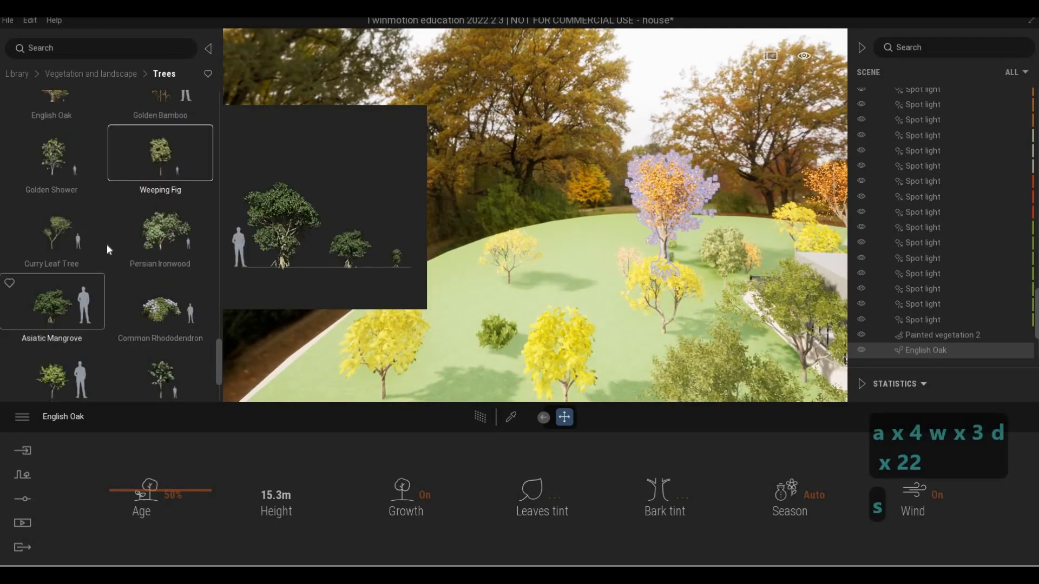
pyautogui.press('s')
pyautogui.press('s')
pyautogui.press('e')
pyautogui.press('e')
pyautogui.press('e')
pyautogui.press('e')
pyautogui.press('e')
pyautogui.press('e')
pyautogui.press('e')
pyautogui.press('e')
pyautogui.press('e')
pyautogui.press('w')
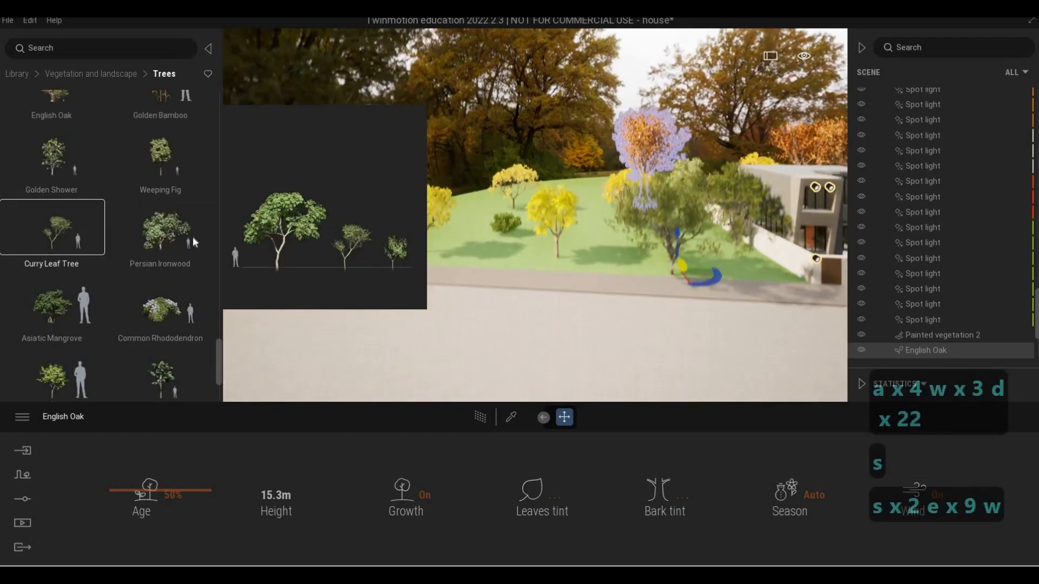
pyautogui.press('d')
pyautogui.press('q')
pyautogui.press('d')
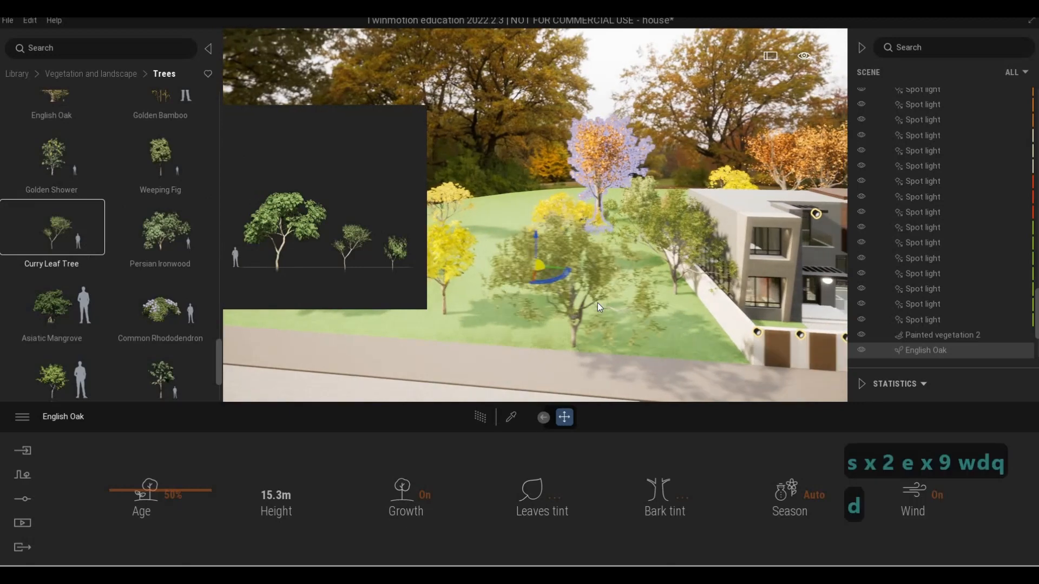
pyautogui.click(591, 293)
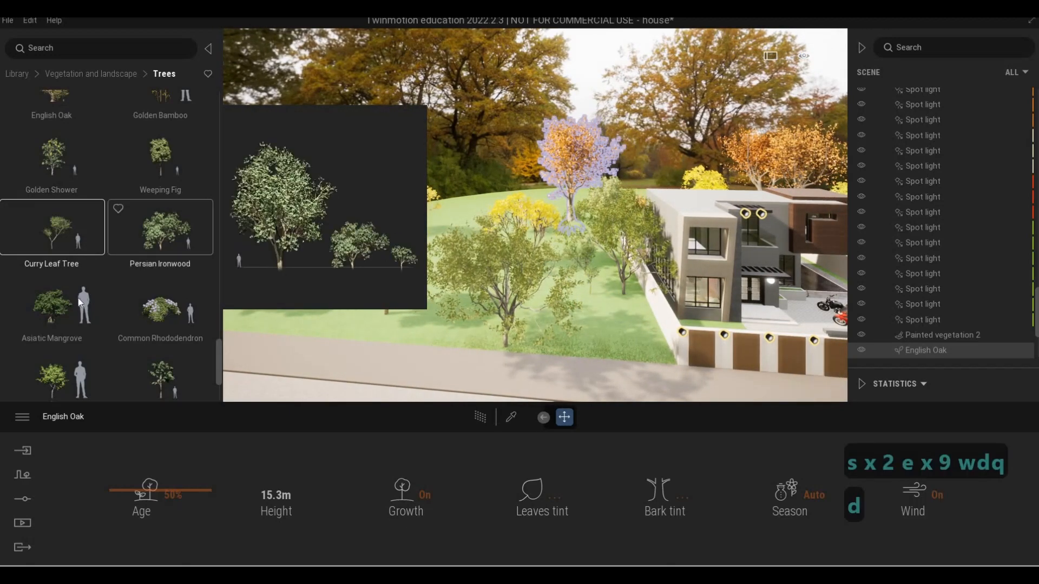
# Step: Place Common Rhododendrons on the roadside lawn next to the boundary wall, on the side away from the gate
pyautogui.scroll(-2, 130, 255)
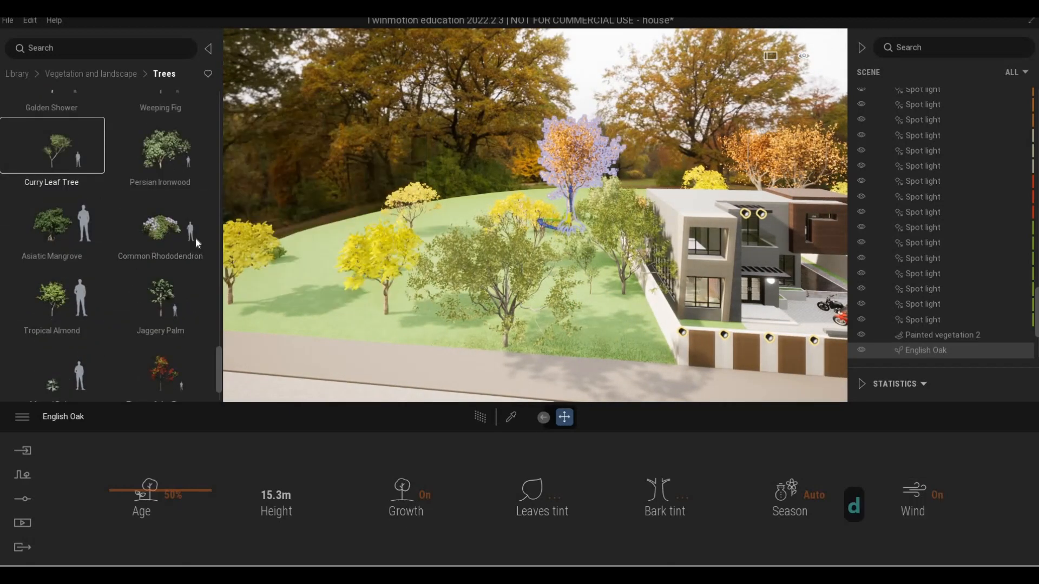
pyautogui.click(192, 239)
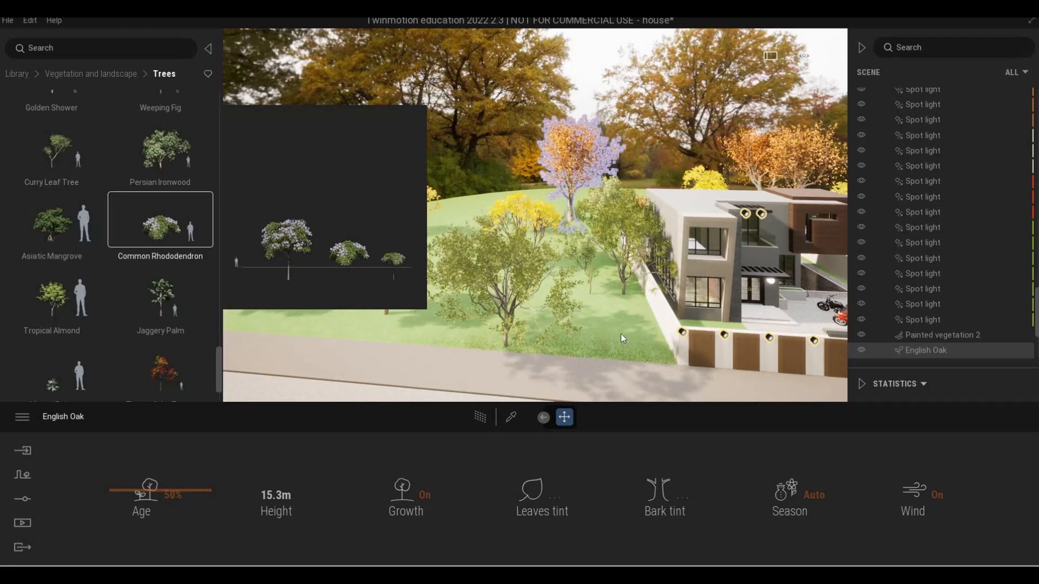
pyautogui.click(634, 340)
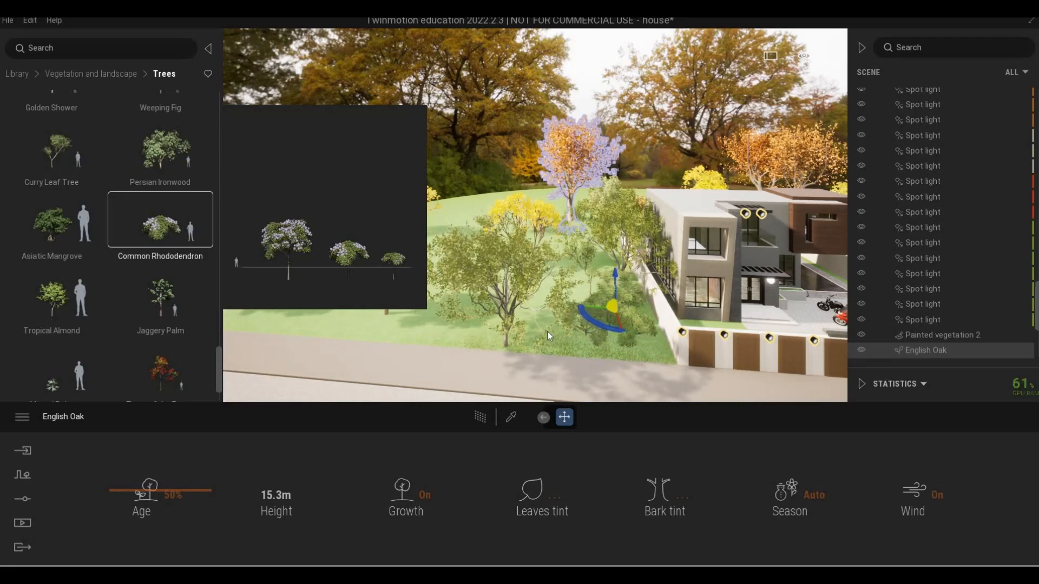
# Step: Place Common Rhododendrons around the yellow tree on the lawn outside the gate-side boundary wall
pyautogui.press('d')
pyautogui.press('d')
pyautogui.press('d')
pyautogui.press('d')
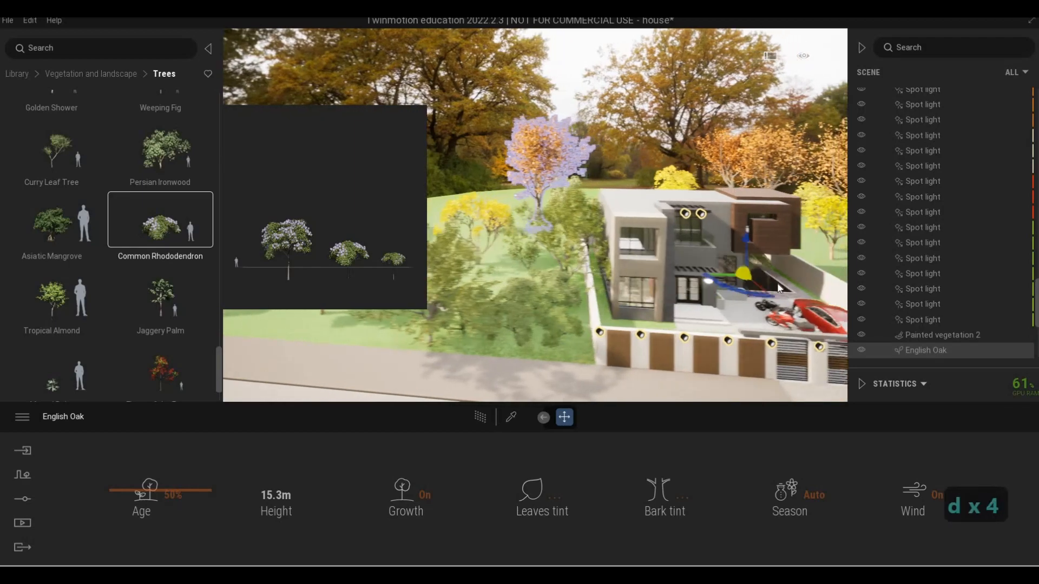
pyautogui.press('d')
pyautogui.press('d')
pyautogui.press('d')
pyautogui.press('d')
pyautogui.press('d')
pyautogui.press('d')
pyautogui.press('d')
pyautogui.press('d')
pyautogui.press('d')
pyautogui.press('d')
pyautogui.press('d')
pyautogui.press('d')
pyautogui.press('d')
pyautogui.press('d')
pyautogui.press('d')
pyautogui.press('d')
pyautogui.press('d')
pyautogui.press('d')
pyautogui.press('d')
pyautogui.press('d')
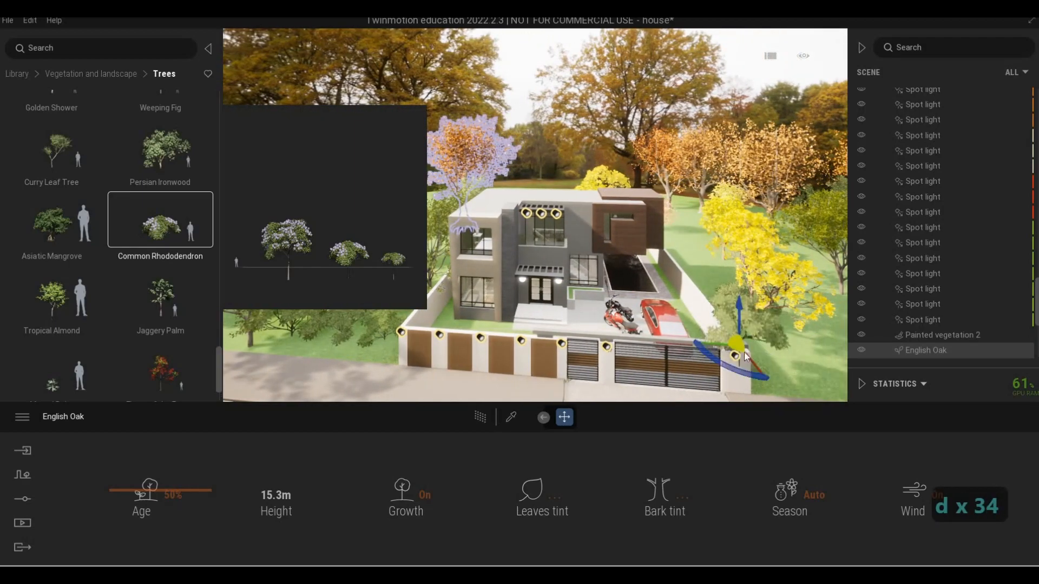
pyautogui.press('d')
pyautogui.press('d')
pyautogui.press('w')
pyautogui.press('d')
pyautogui.press('w')
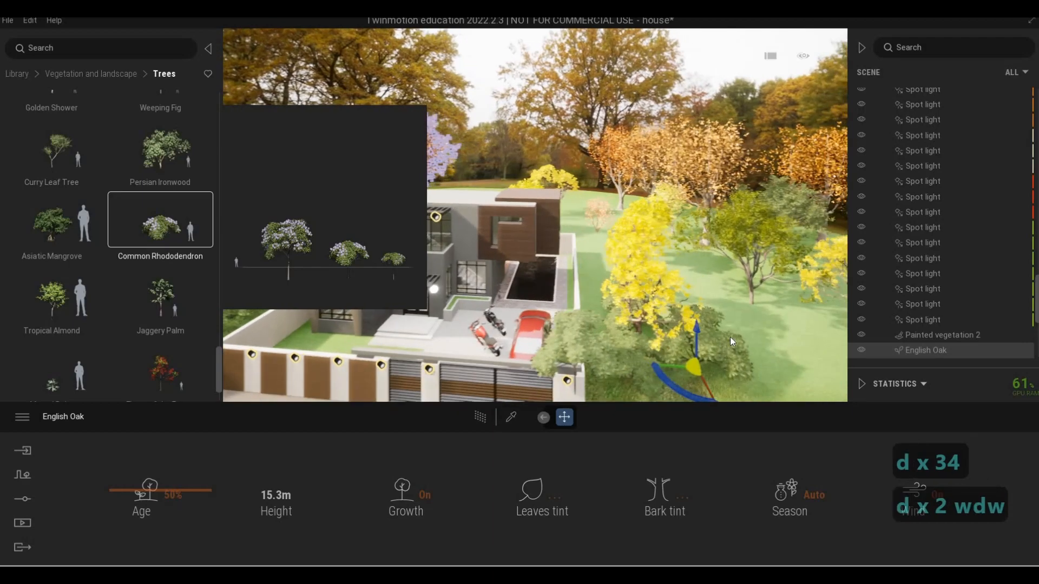
pyautogui.press('e')
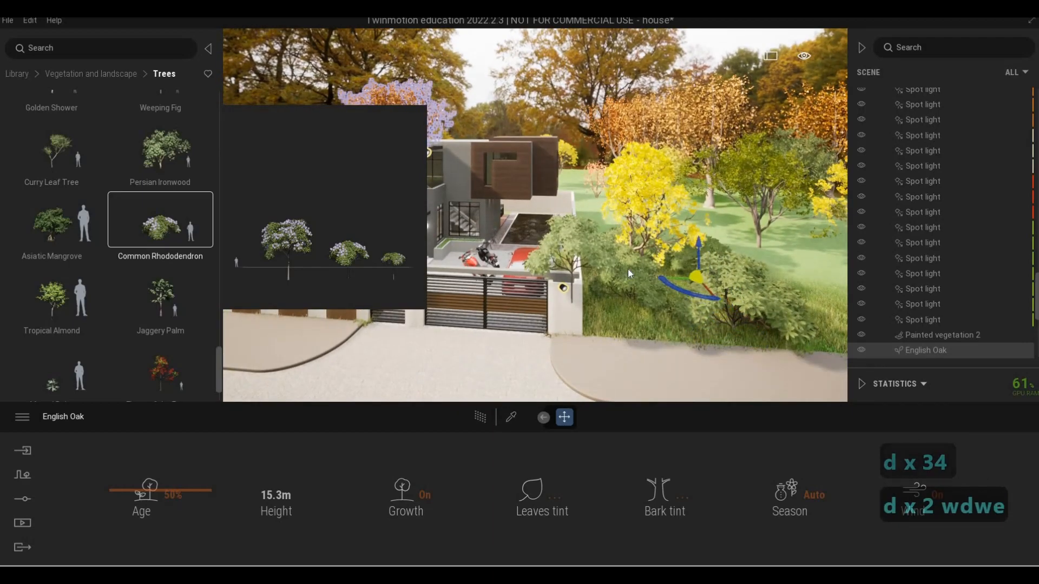
# Step: Stop placing plants and delete the Common Rhododendron that overlaps the wall pillar beside the driveway gate
pyautogui.press('Escape')
pyautogui.press('Escape')
pyautogui.click(577, 246)
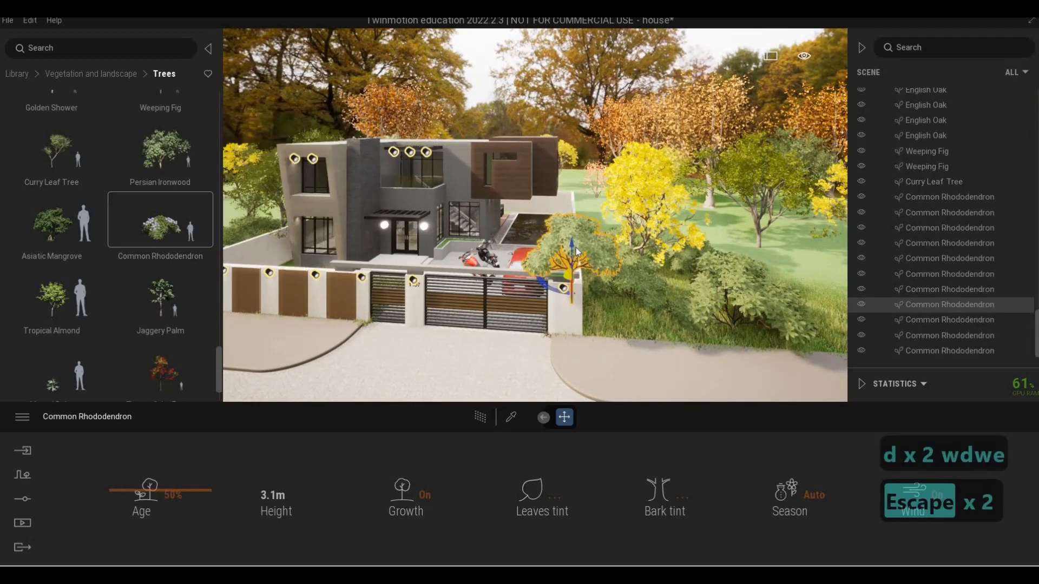
pyautogui.press('Delete')
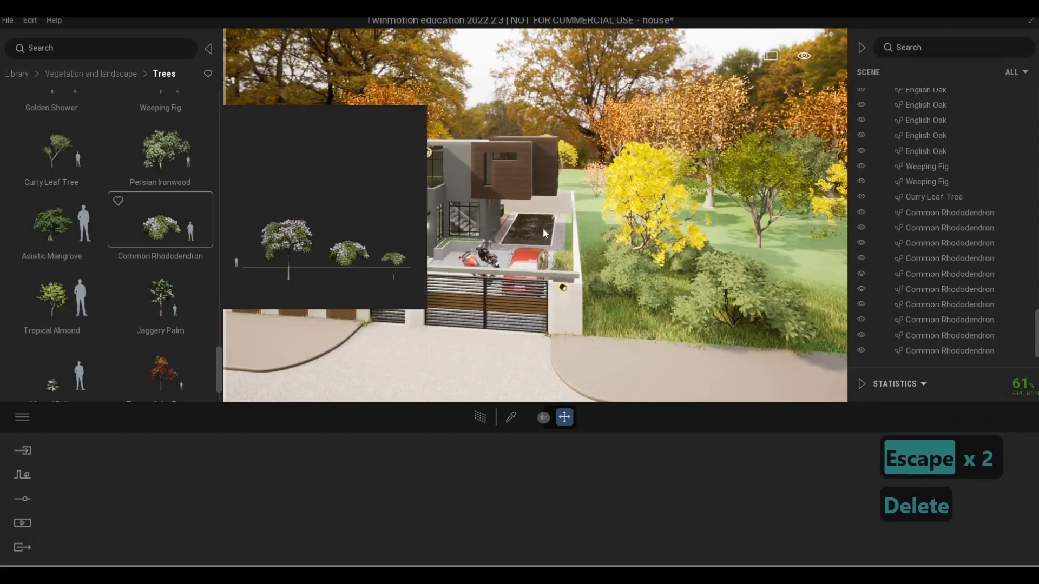
# Step: Place another Common Rhododendron among the shrubs on the lawn outside the gate-side boundary wall and stop placing that plant
pyautogui.press('d')
pyautogui.press('d')
pyautogui.press('d')
pyautogui.press('d')
pyautogui.press('d')
pyautogui.press('d')
pyautogui.press('d')
pyautogui.press('d')
pyautogui.press('d')
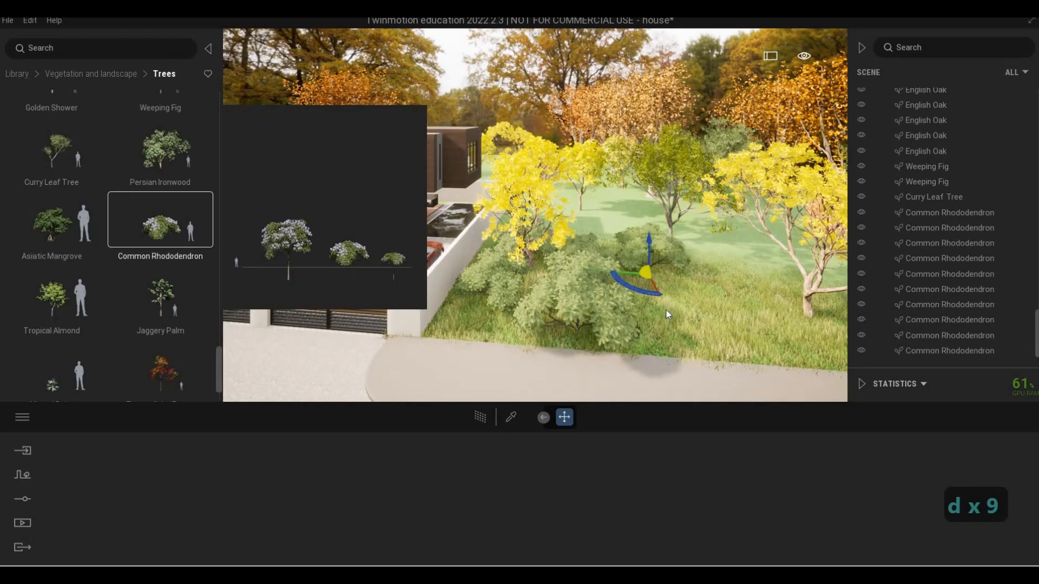
pyautogui.press('a')
pyautogui.press('a')
pyautogui.press('a')
pyautogui.press('a')
pyautogui.press('a')
pyautogui.press('a')
pyautogui.press('a')
pyautogui.press('Escape')
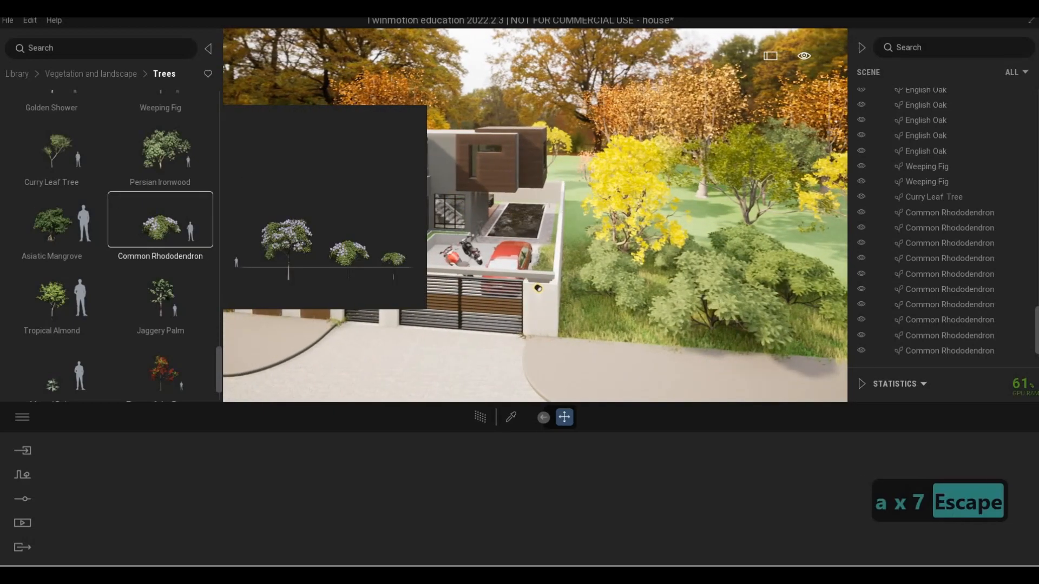
# Step: Place a Flame of the Forest behind the rhododendrons and yellow tree on the lawn outside the gate-side boundary wall
pyautogui.press('a')
pyautogui.press('a')
pyautogui.press('a')
pyautogui.press('a')
pyautogui.press('a')
pyautogui.press('a')
pyautogui.press('a')
pyautogui.press('a')
pyautogui.press('a')
pyautogui.press('a')
pyautogui.press('a')
pyautogui.press('a')
pyautogui.press('a')
pyautogui.scroll(-1, 154, 316)
pyautogui.press('d')
pyautogui.press('d')
pyautogui.press('d')
pyautogui.press('d')
pyautogui.press('d')
pyautogui.press('d')
pyautogui.press('d')
pyautogui.press('d')
pyautogui.press('d')
pyautogui.press('d')
pyautogui.press('d')
pyautogui.press('d')
pyautogui.press('d')
pyautogui.press('d')
pyautogui.press('d')
pyautogui.press('d')
pyautogui.press('d')
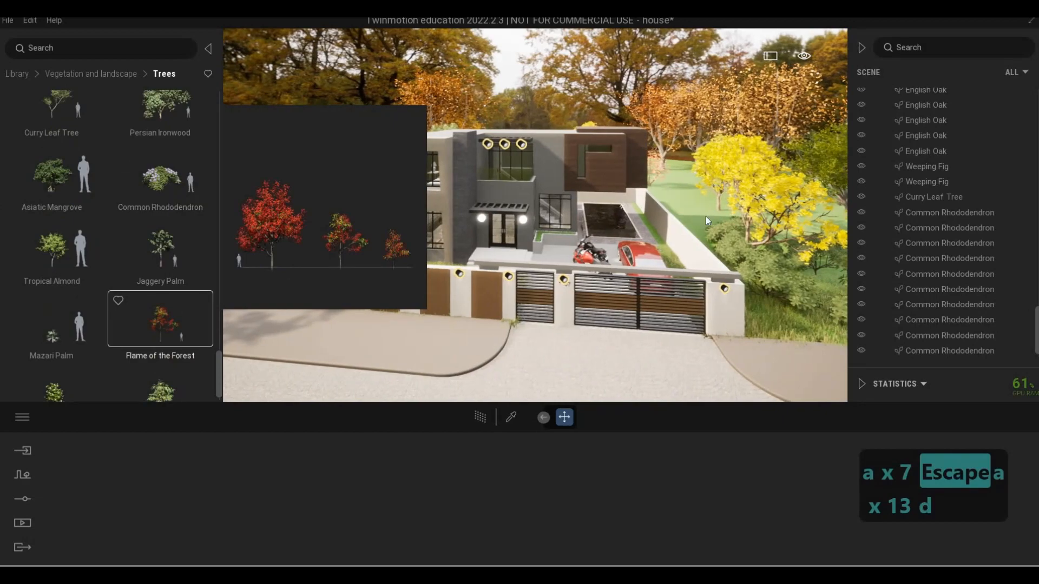
pyautogui.press('d')
pyautogui.press('d')
pyautogui.press('d')
pyautogui.press('d')
pyautogui.press('d')
pyautogui.press('d')
pyautogui.press('d')
pyautogui.press('d')
pyautogui.press('d')
pyautogui.press('d')
pyautogui.press('d')
pyautogui.press('d')
pyautogui.press('d')
pyautogui.press('d')
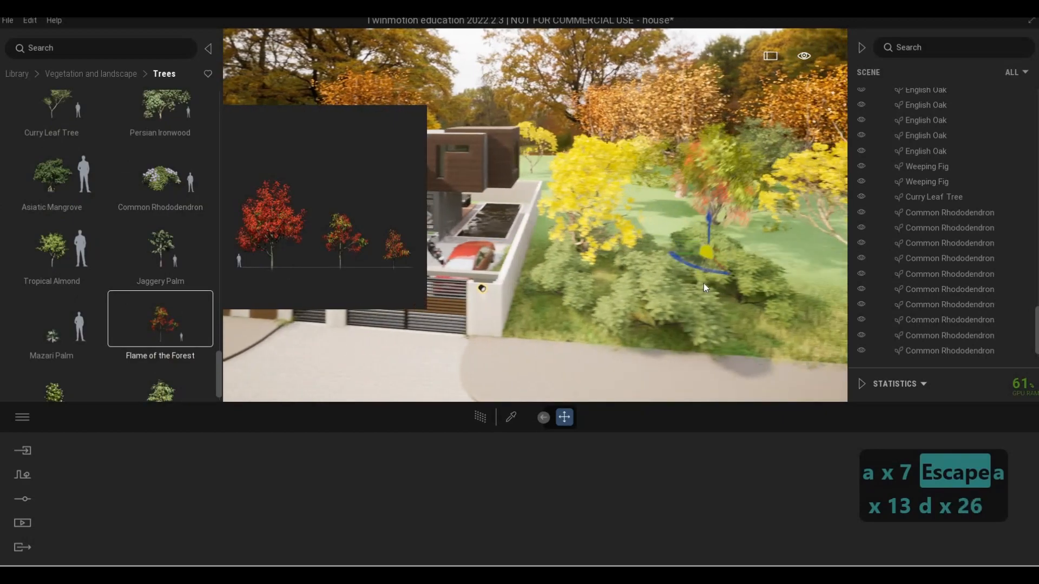
pyautogui.press('a')
pyautogui.press('w')
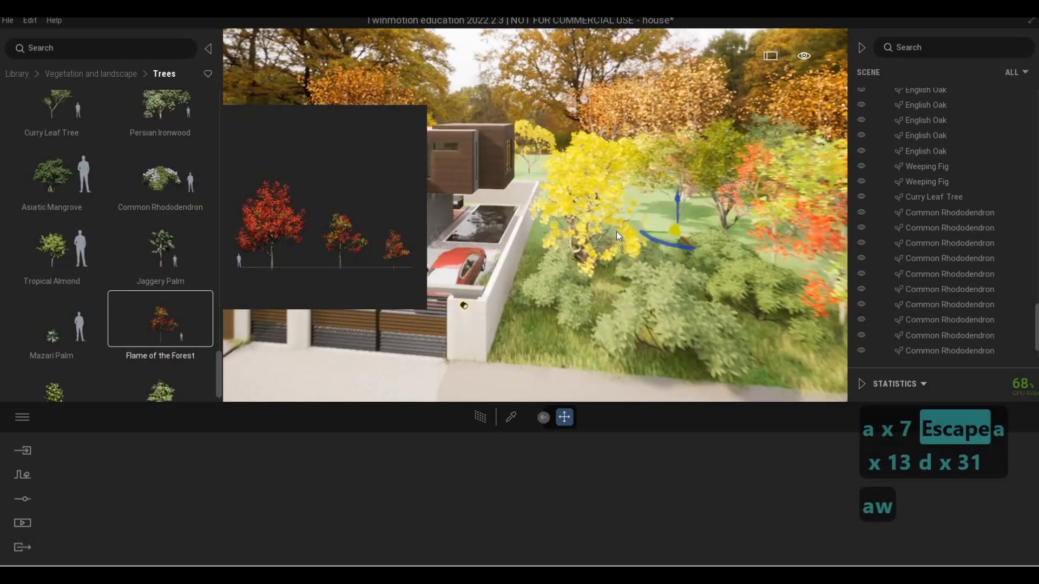
# Step: Place a Flame of the Forest on the front lawn between the house and the roadside boundary wall, near the wall's corner
pyautogui.press('a')
pyautogui.press('a')
pyautogui.press('a')
pyautogui.press('a')
pyautogui.press('a')
pyautogui.press('a')
pyautogui.press('a')
pyautogui.press('a')
pyautogui.press('a')
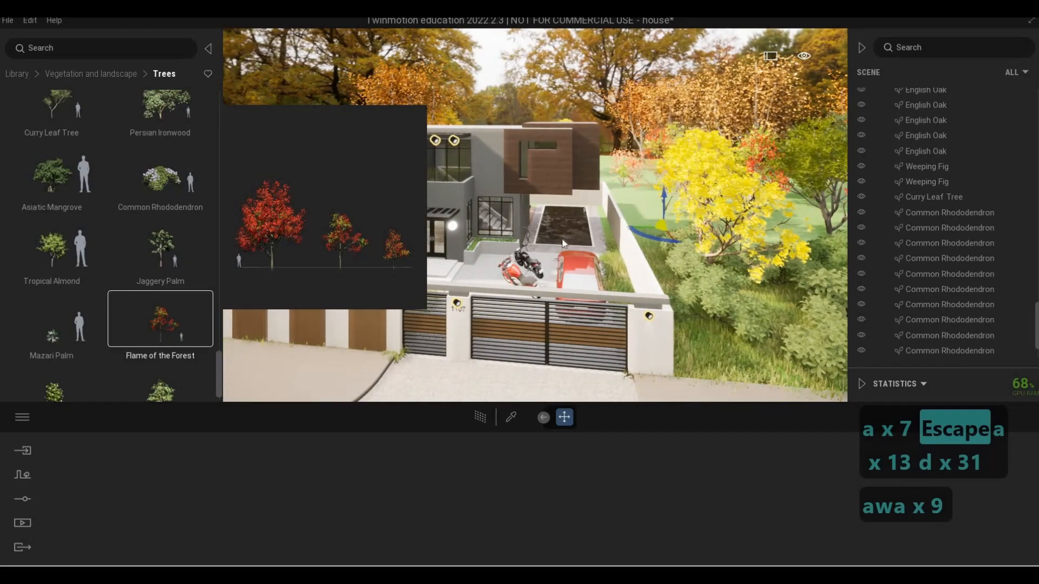
pyautogui.press('a')
pyautogui.press('a')
pyautogui.press('a')
pyautogui.press('a')
pyautogui.press('a')
pyautogui.press('a')
pyautogui.press('a')
pyautogui.press('a')
pyautogui.press('a')
pyautogui.press('a')
pyautogui.press('a')
pyautogui.press('a')
pyautogui.press('a')
pyautogui.press('a')
pyautogui.press('a')
pyautogui.press('a')
pyautogui.press('a')
pyautogui.press('a')
pyautogui.press('a')
pyautogui.press('a')
pyautogui.press('a')
pyautogui.press('a')
pyautogui.press('a')
pyautogui.press('a')
pyautogui.press('a')
pyautogui.press('a')
pyautogui.press('a')
pyautogui.press('a')
pyautogui.press('a')
pyautogui.press('a')
pyautogui.press('a')
pyautogui.press('a')
pyautogui.press('a')
pyautogui.press('a')
pyautogui.press('a')
pyautogui.press('a')
pyautogui.press('a')
pyautogui.press('a')
pyautogui.press('a')
pyautogui.press('a')
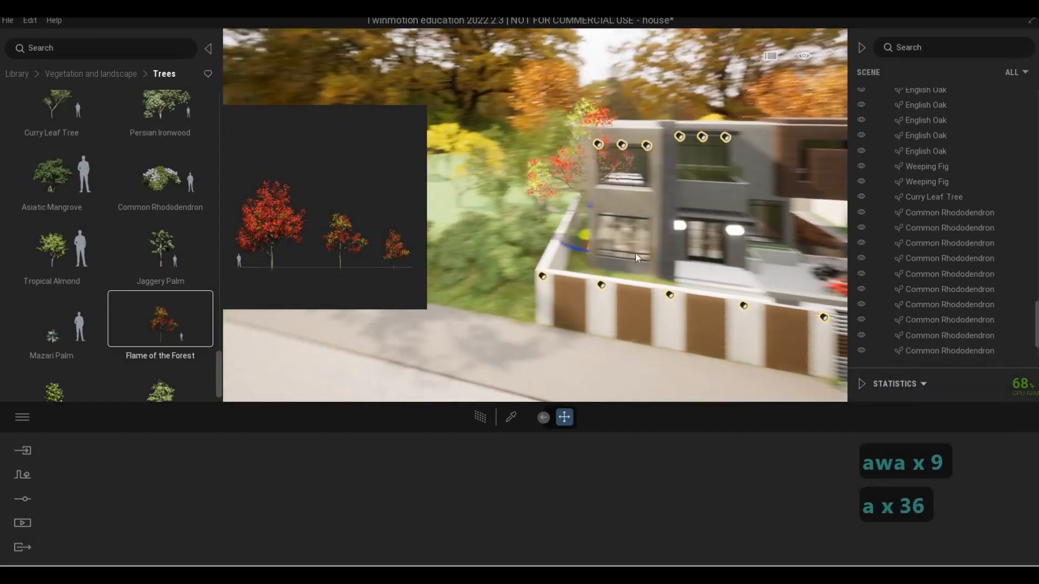
pyautogui.press('d')
pyautogui.press('d')
pyautogui.press('d')
pyautogui.press('d')
pyautogui.press('d')
pyautogui.press('d')
pyautogui.press('d')
pyautogui.press('d')
pyautogui.press('d')
pyautogui.press('d')
pyautogui.press('d')
pyautogui.press('d')
pyautogui.press('d')
pyautogui.press('d')
pyautogui.press('d')
pyautogui.press('d')
pyautogui.press('d')
pyautogui.press('d')
pyautogui.press('d')
pyautogui.press('d')
pyautogui.press('d')
pyautogui.press('d')
pyautogui.press('d')
pyautogui.press('d')
pyautogui.press('d')
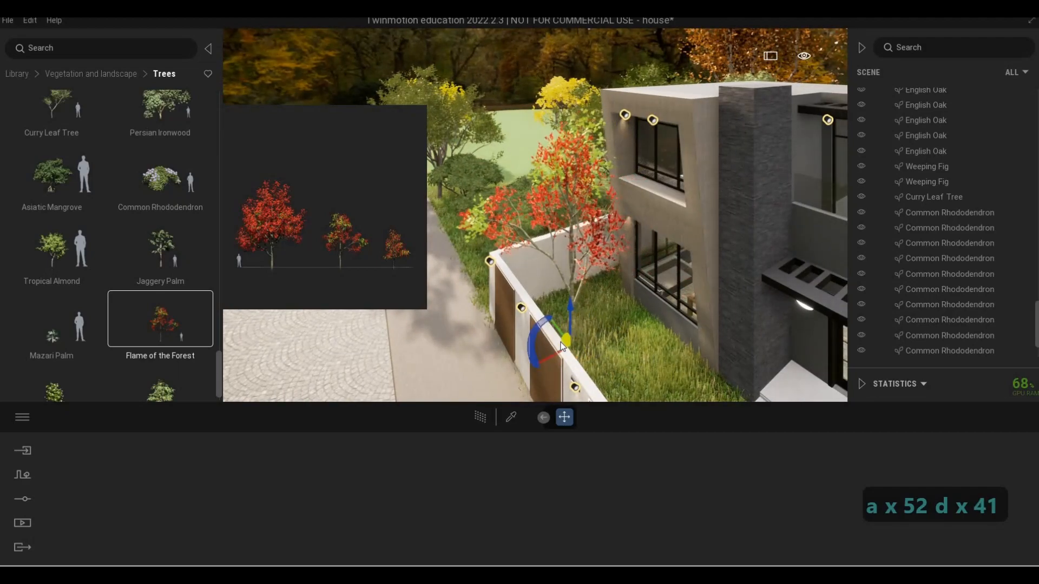
# Step: Place more Flame of the Forest trees among the shrubs and yellow trees on the lawn beyond the sidewalk outside the boundary wall
pyautogui.press('a')
pyautogui.press('w')
pyautogui.press('a')
pyautogui.press('w')
pyautogui.press('a')
pyautogui.press('w')
pyautogui.press('a')
pyautogui.press('w')
pyautogui.press('a')
pyautogui.press('w')
pyautogui.press('a')
pyautogui.press('w')
pyautogui.press('a')
pyautogui.press('w')
pyautogui.press('a')
pyautogui.press('w')
pyautogui.press('a')
pyautogui.press('w')
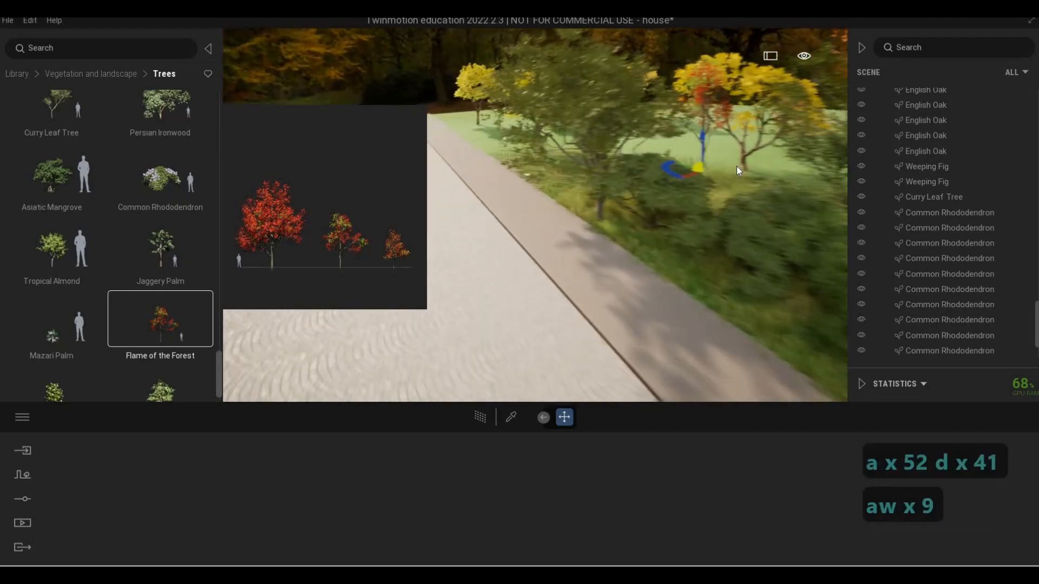
pyautogui.press('q')
pyautogui.press('d')
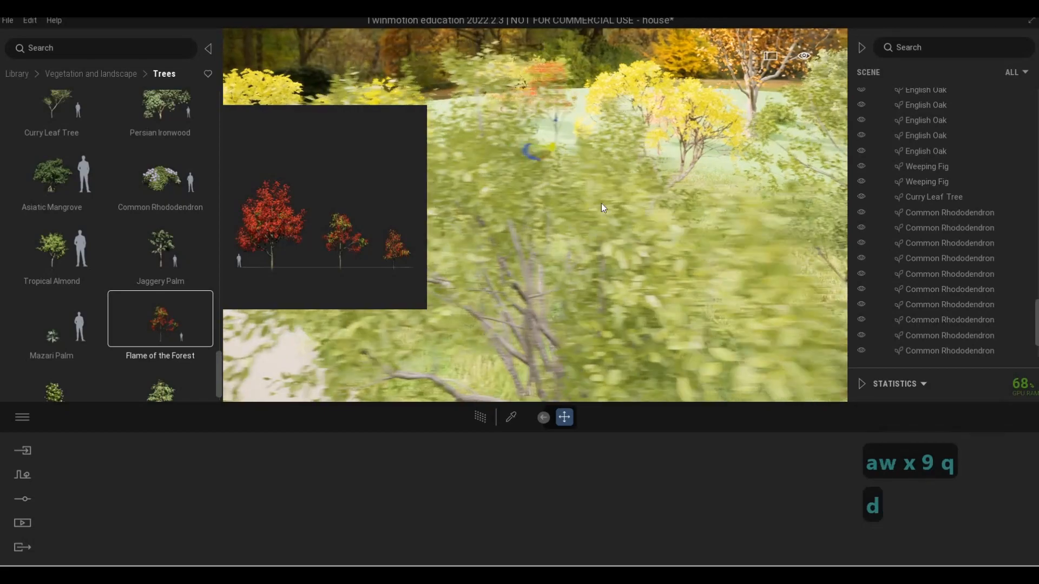
pyautogui.press('s')
pyautogui.press('a')
pyautogui.press('d')
pyautogui.press('s')
pyautogui.press('a')
pyautogui.press('d')
pyautogui.press('s')
pyautogui.press('a')
pyautogui.press('d')
pyautogui.press('s')
pyautogui.press('a')
pyautogui.press('d')
pyautogui.press('s')
pyautogui.press('a')
pyautogui.press('d')
pyautogui.press('s')
pyautogui.press('a')
pyautogui.press('d')
pyautogui.press('s')
pyautogui.press('a')
pyautogui.press('d')
pyautogui.press('s')
pyautogui.press('a')
pyautogui.press('d')
pyautogui.press('s')
pyautogui.press('a')
pyautogui.press('d')
pyautogui.press('s')
pyautogui.press('a')
pyautogui.press('d')
pyautogui.press('s')
pyautogui.press('a')
pyautogui.press('d')
pyautogui.press('s')
pyautogui.press('a')
pyautogui.press('d')
pyautogui.press('s')
pyautogui.press('a')
pyautogui.press('d')
pyautogui.press('s')
pyautogui.press('a')
pyautogui.press('d')
pyautogui.press('s')
pyautogui.press('a')
pyautogui.press('d')
pyautogui.press('s')
pyautogui.press('a')
pyautogui.press('d')
pyautogui.press('s')
pyautogui.press('a')
pyautogui.press('d')
pyautogui.press('s')
pyautogui.press('a')
pyautogui.press('d')
pyautogui.press('s')
pyautogui.press('a')
pyautogui.press('d')
pyautogui.press('s')
pyautogui.press('a')
pyautogui.press('d')
pyautogui.press('s')
pyautogui.press('a')
pyautogui.press('d')
pyautogui.press('s')
pyautogui.press('a')
pyautogui.press('d')
pyautogui.press('s')
pyautogui.press('a')
pyautogui.press('d')
pyautogui.press('s')
pyautogui.press('a')
pyautogui.press('d')
pyautogui.press('s')
pyautogui.press('a')
pyautogui.press('d')
pyautogui.press('s')
pyautogui.press('a')
pyautogui.press('d')
pyautogui.press('s')
pyautogui.press('a')
pyautogui.press('d')
pyautogui.press('s')
pyautogui.press('a')
pyautogui.press('d')
pyautogui.press('s')
pyautogui.press('a')
pyautogui.press('d')
pyautogui.press('s')
pyautogui.press('a')
pyautogui.press('d')
pyautogui.press('s')
pyautogui.press('a')
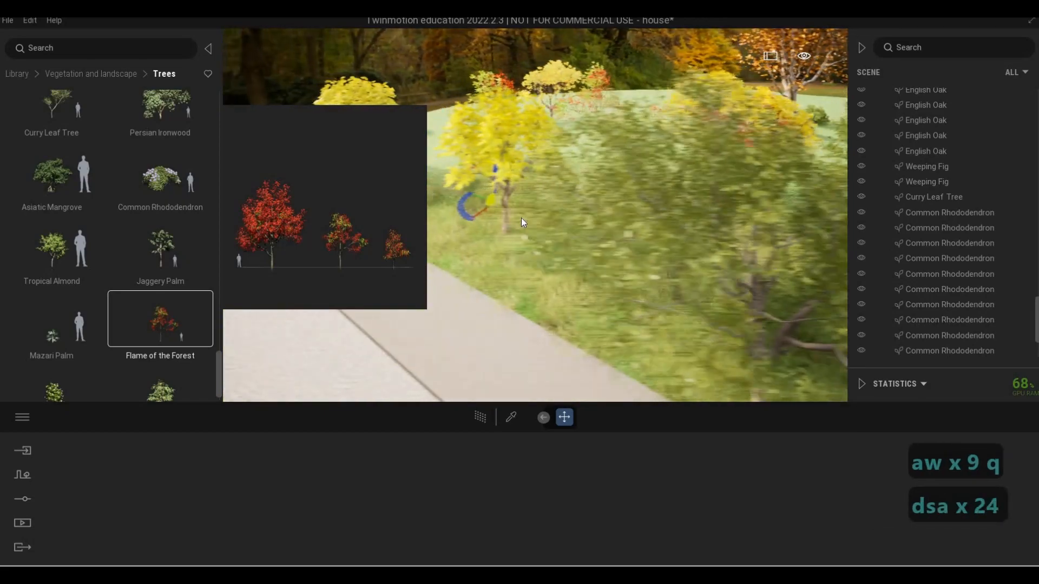
pyautogui.press('d')
pyautogui.press('d')
pyautogui.press('d')
pyautogui.press('d')
pyautogui.press('d')
pyautogui.press('d')
pyautogui.press('s')
pyautogui.press('s')
pyautogui.press('s')
pyautogui.press('s')
pyautogui.press('s')
pyautogui.press('s')
pyautogui.press('s')
pyautogui.press('s')
pyautogui.press('s')
pyautogui.press('s')
pyautogui.press('s')
pyautogui.press('s')
pyautogui.press('s')
pyautogui.press('s')
pyautogui.press('s')
pyautogui.press('s')
pyautogui.press('s')
pyautogui.press('s')
pyautogui.press('s')
pyautogui.press('s')
pyautogui.press('s')
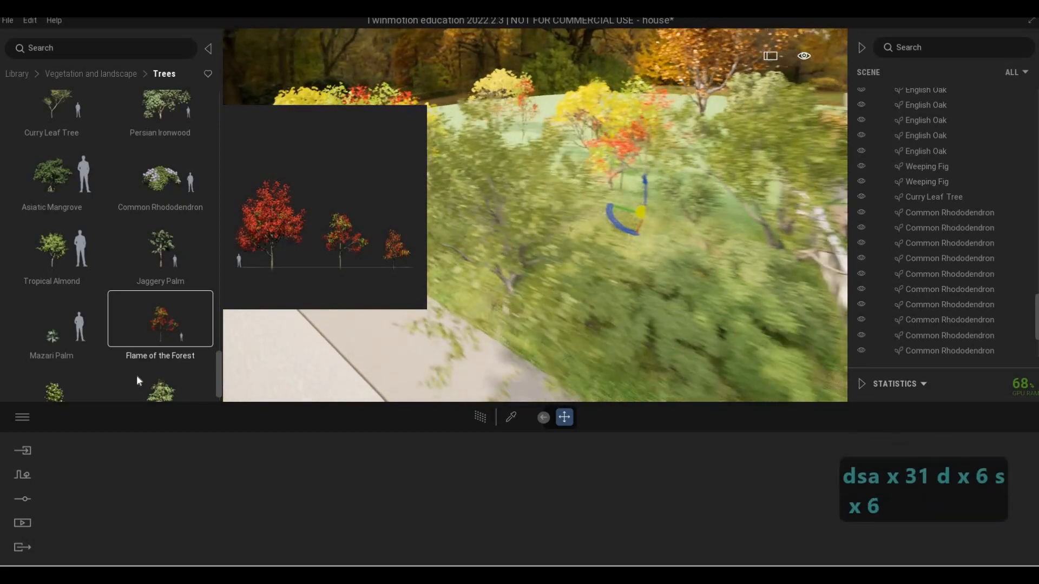
# Step: Fill the L-shaped concrete planter beneath the staircase windows beside the entrance with a row of Mazari Palms and stop placing that plant
pyautogui.scroll(-1, 81, 325)
pyautogui.press('d')
pyautogui.moveTo(63, 305); pyautogui.dragTo(543, 343)
pyautogui.press('d')
pyautogui.press('s')
pyautogui.press('a')
pyautogui.press('a')
pyautogui.press('d')
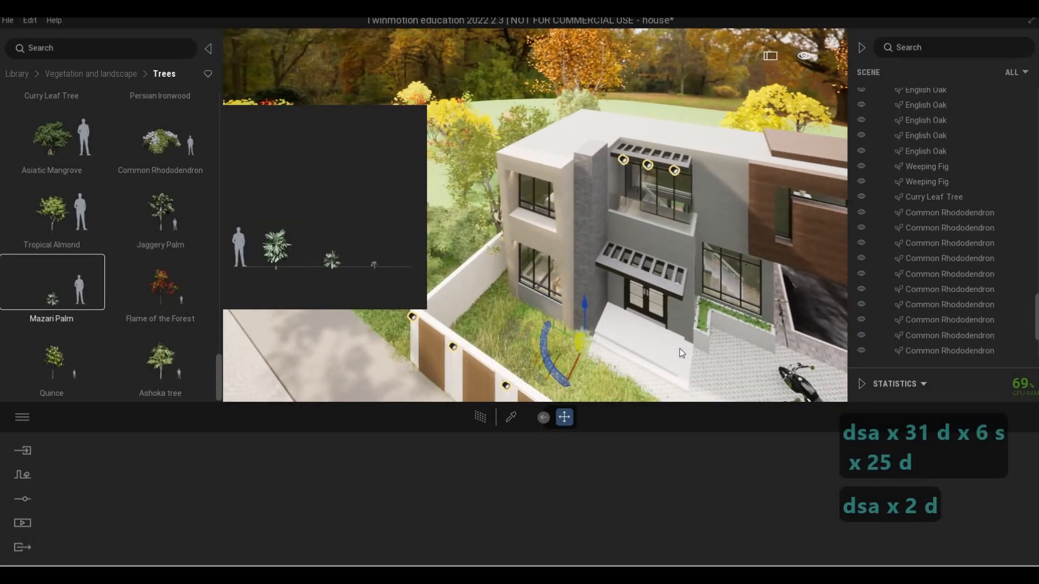
pyautogui.press('w')
pyautogui.press('e')
pyautogui.press('d')
pyautogui.press('w')
pyautogui.press('e')
pyautogui.press('w')
pyautogui.press('d')
pyautogui.press('d')
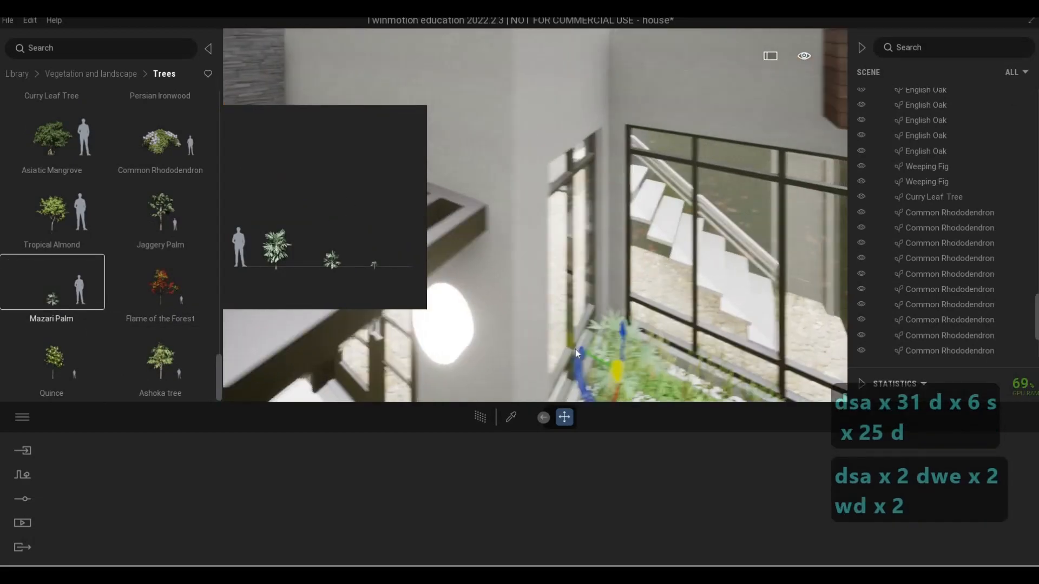
pyautogui.press('s')
pyautogui.press('e')
pyautogui.moveTo(557, 291); pyautogui.dragTo(682, 274)
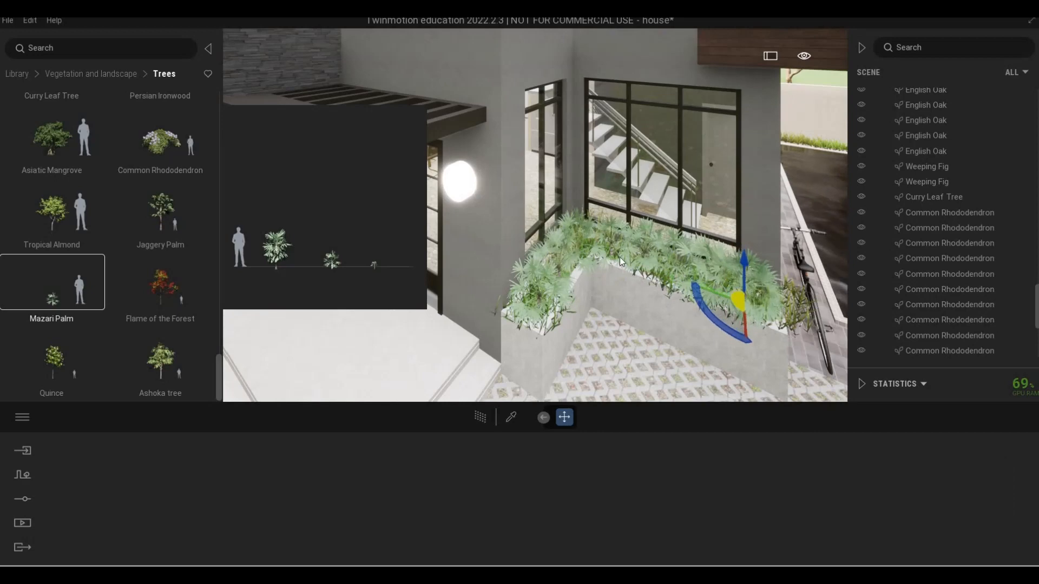
pyautogui.press('Escape')
pyautogui.press('a')
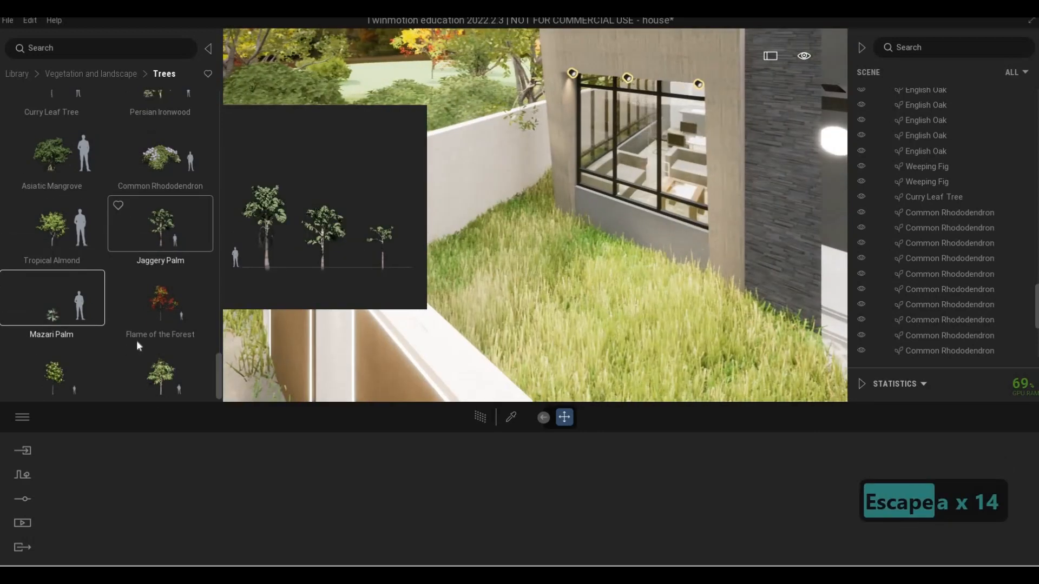
# Step: Place Curry Leaf Trees on the front lawn between the house and the boundary wall, near the wall's corner, and stop placing
pyautogui.scroll(1, 81, 336)
pyautogui.scroll(3, 79, 337)
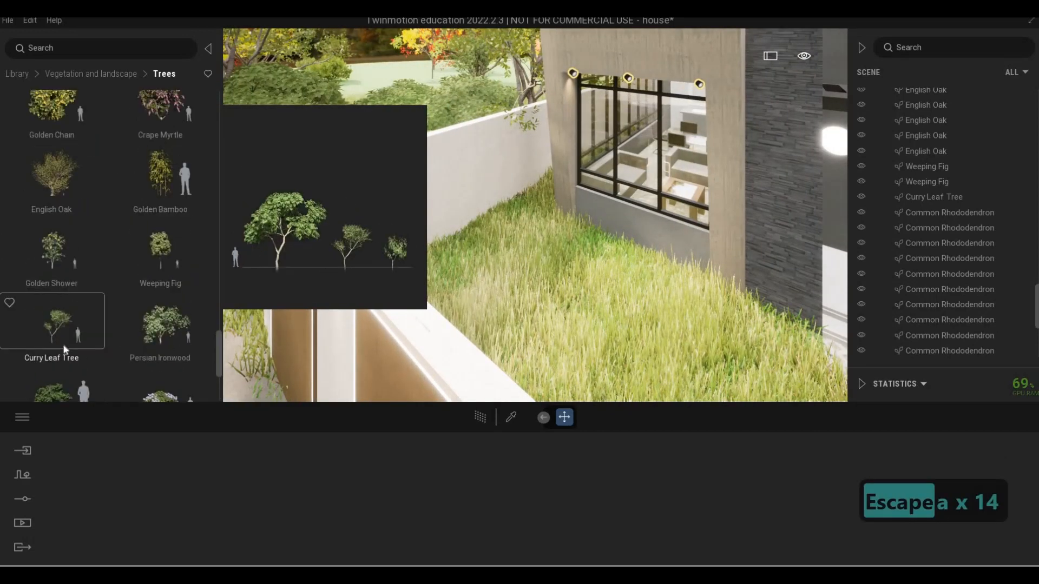
pyautogui.moveTo(80, 338); pyautogui.dragTo(533, 299)
pyautogui.press('s')
pyautogui.press('a')
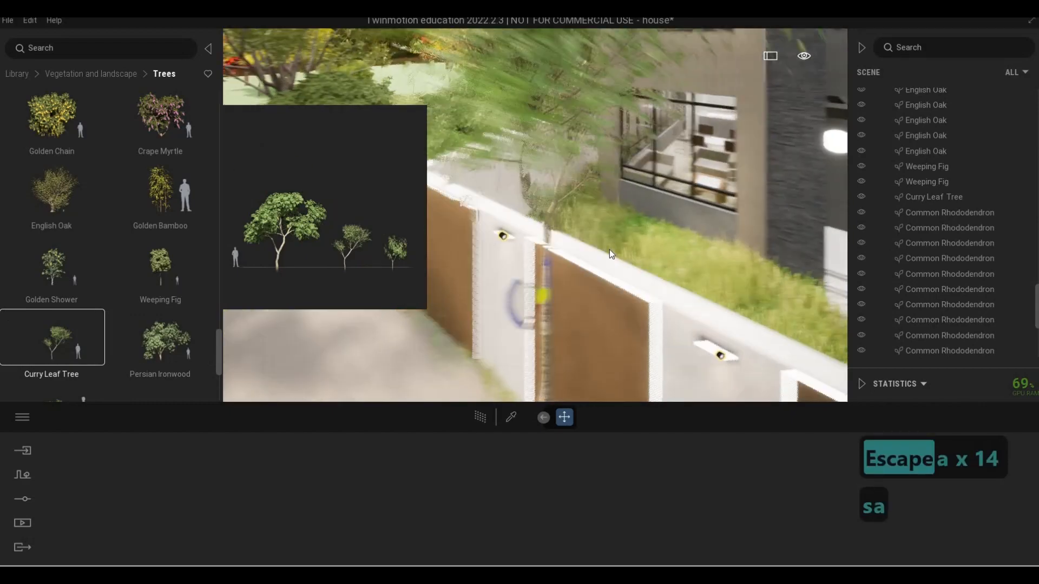
pyautogui.press('d')
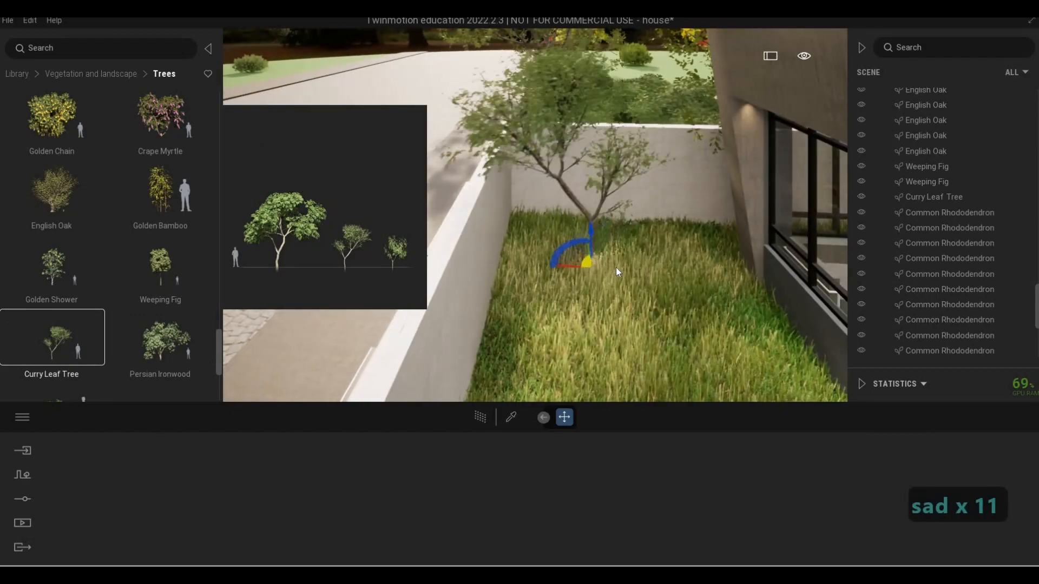
pyautogui.press('a')
pyautogui.press('a')
pyautogui.press('a')
pyautogui.press('a')
pyautogui.press('a')
pyautogui.press('a')
pyautogui.press('a')
pyautogui.press('a')
pyautogui.press('a')
pyautogui.press('a')
pyautogui.press('a')
pyautogui.press('a')
pyautogui.press('a')
pyautogui.press('a')
pyautogui.press('a')
pyautogui.press('a')
pyautogui.press('a')
pyautogui.press('a')
pyautogui.press('a')
pyautogui.press('a')
pyautogui.press('a')
pyautogui.press('a')
pyautogui.press('a')
pyautogui.press('a')
pyautogui.press('a')
pyautogui.press('a')
pyautogui.press('a')
pyautogui.press('a')
pyautogui.press('a')
pyautogui.press('a')
pyautogui.press('a')
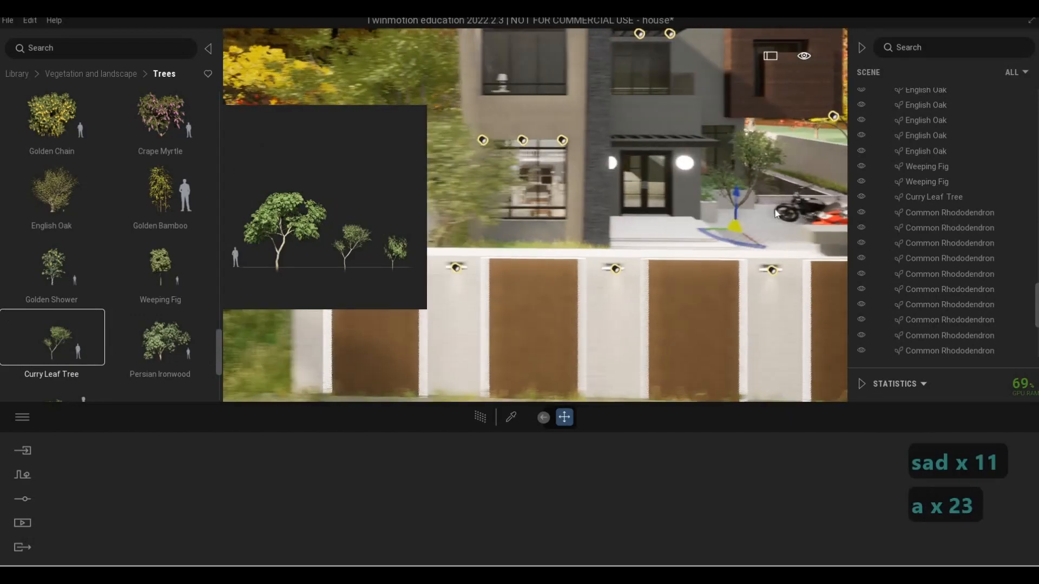
pyautogui.press('s')
pyautogui.press('e')
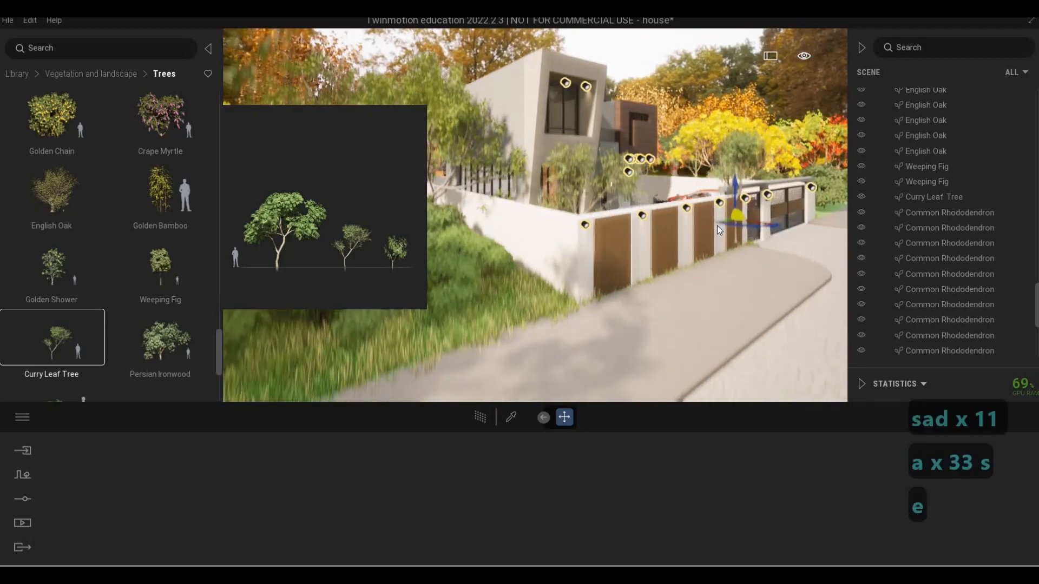
pyautogui.press('d')
pyautogui.press('a')
pyautogui.press('w')
pyautogui.press('d')
pyautogui.press('q')
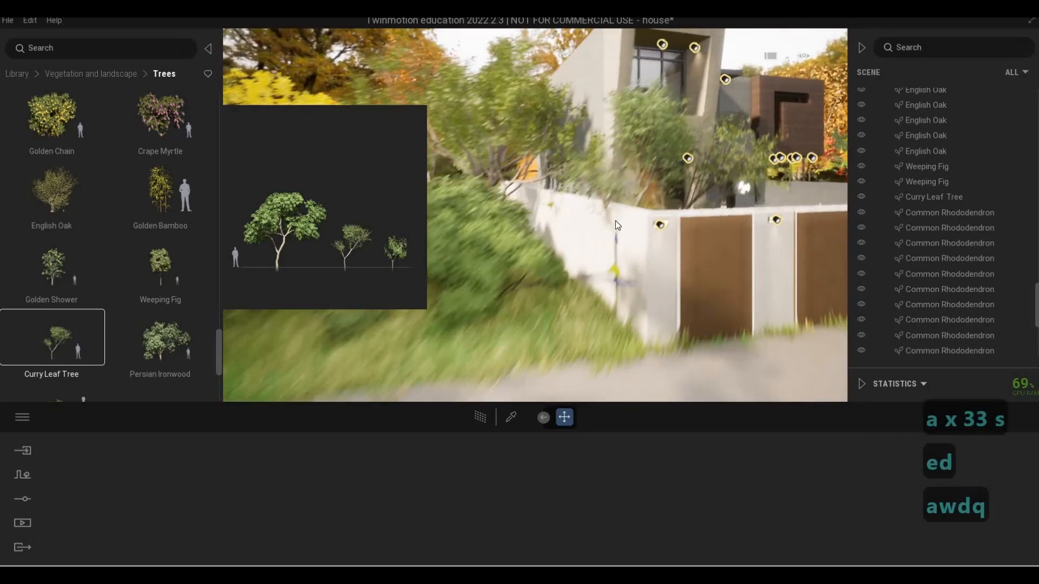
pyautogui.press('a')
pyautogui.press('Escape')
pyautogui.press('Escape')
pyautogui.press('Escape')
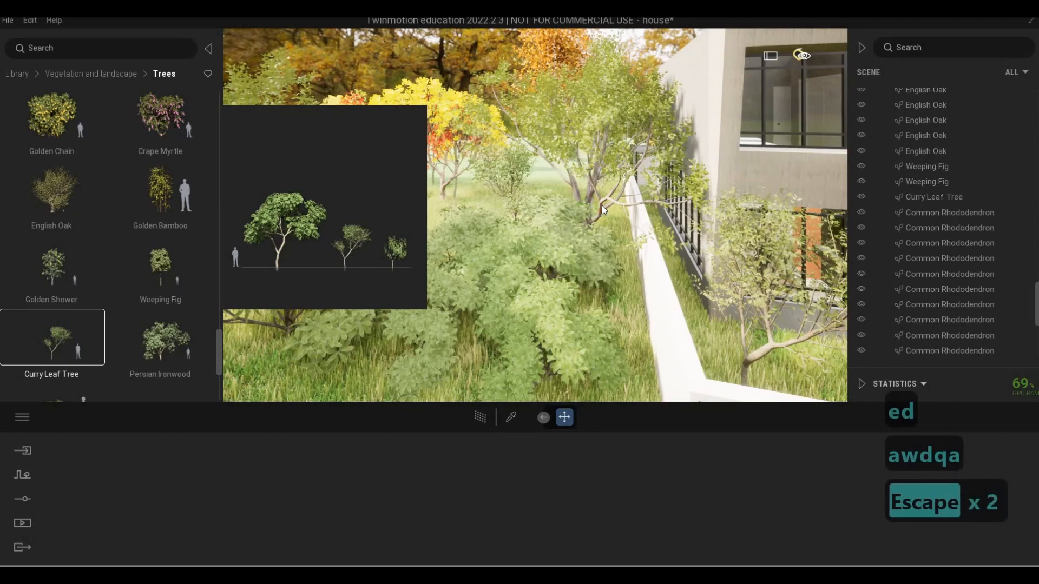
# Step: Erase the painted tree overhanging the side boundary wall from the painted vegetation, using an eraser diameter of 3.9 m
pyautogui.click(607, 241)
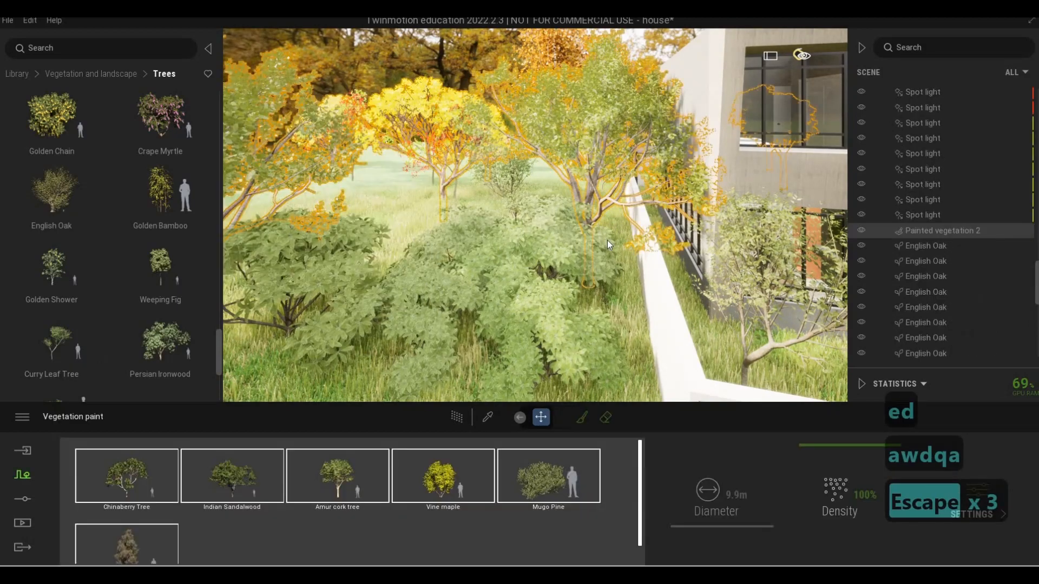
pyautogui.click(605, 417)
pyautogui.press('d')
pyautogui.press('w')
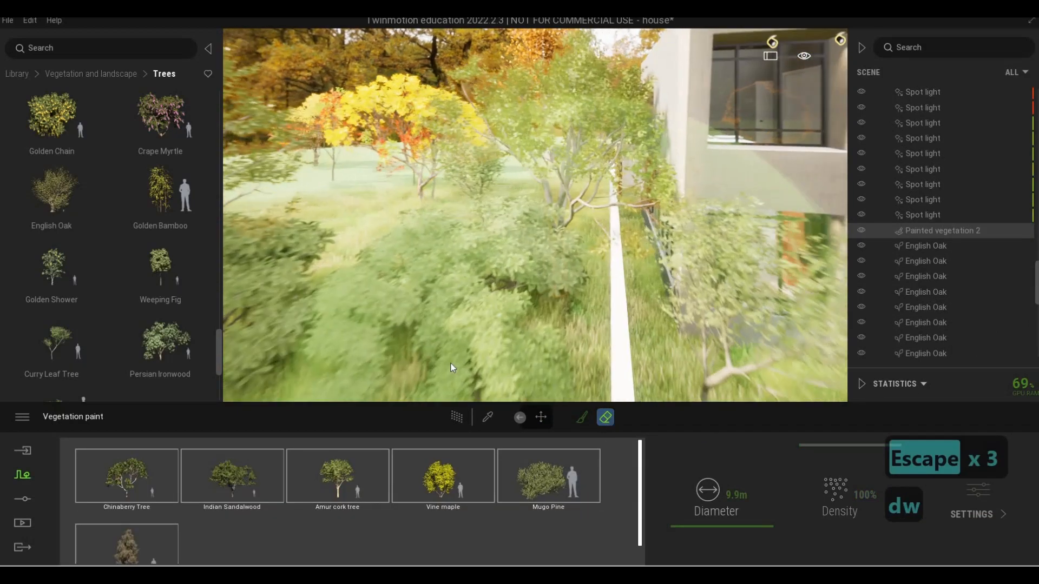
pyautogui.press('d')
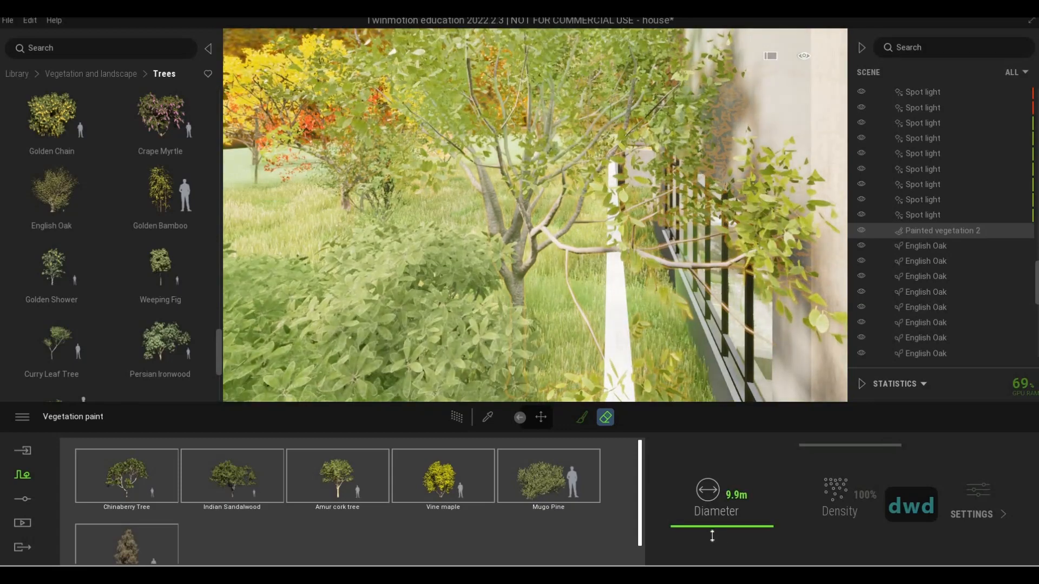
pyautogui.moveTo(713, 535); pyautogui.dragTo(712, 525)
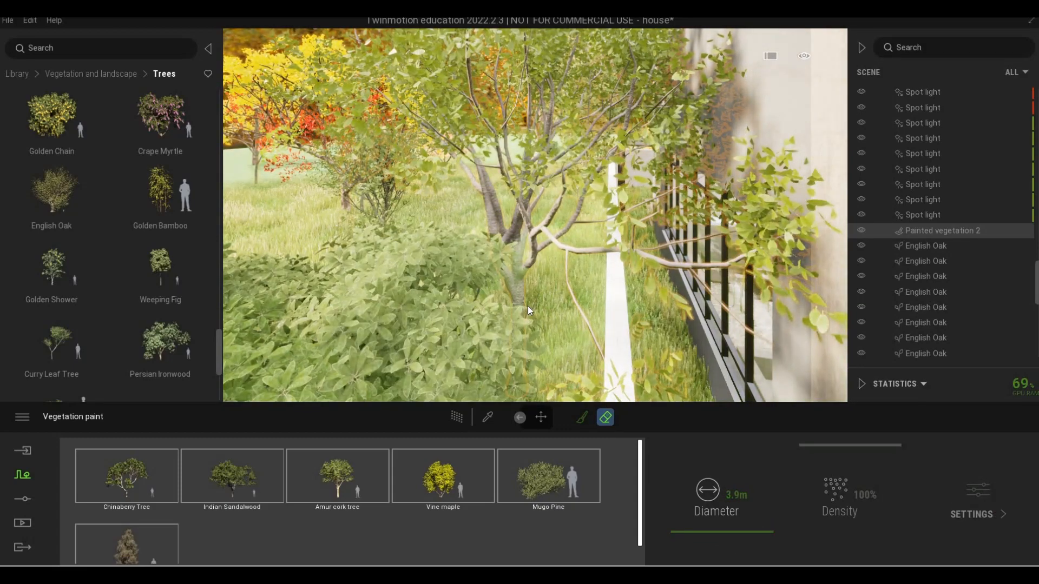
pyautogui.press('a')
pyautogui.press('s')
pyautogui.press('s')
pyautogui.press('Escape')
pyautogui.press('Escape')
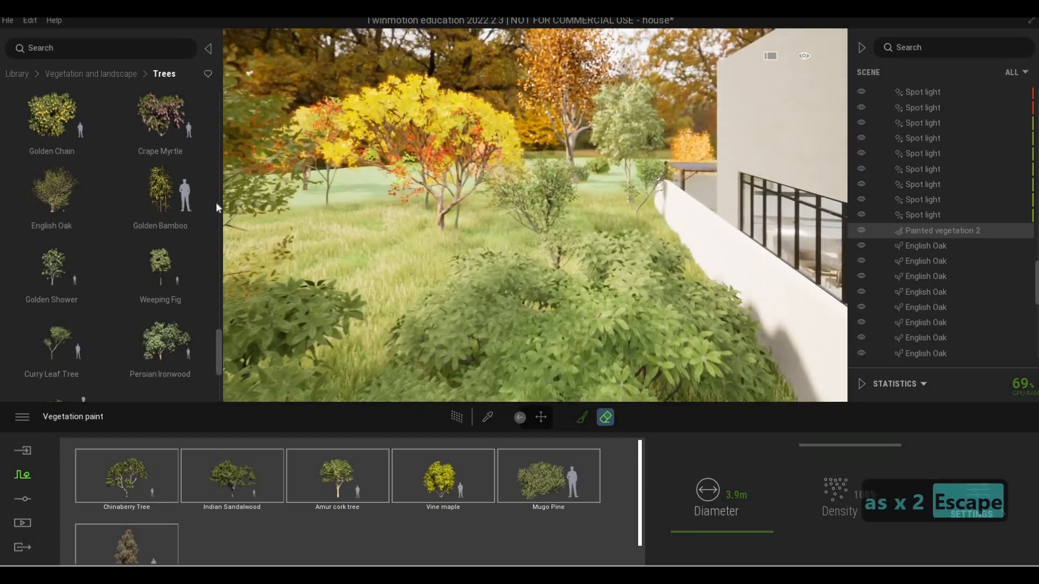
# Step: Place a Peach Tree behind the rhododendrons on the lawn, close to the outside of the side boundary wall
pyautogui.press('s')
pyautogui.press('a')
pyautogui.scroll(2, 119, 183)
pyautogui.scroll(5, 116, 177)
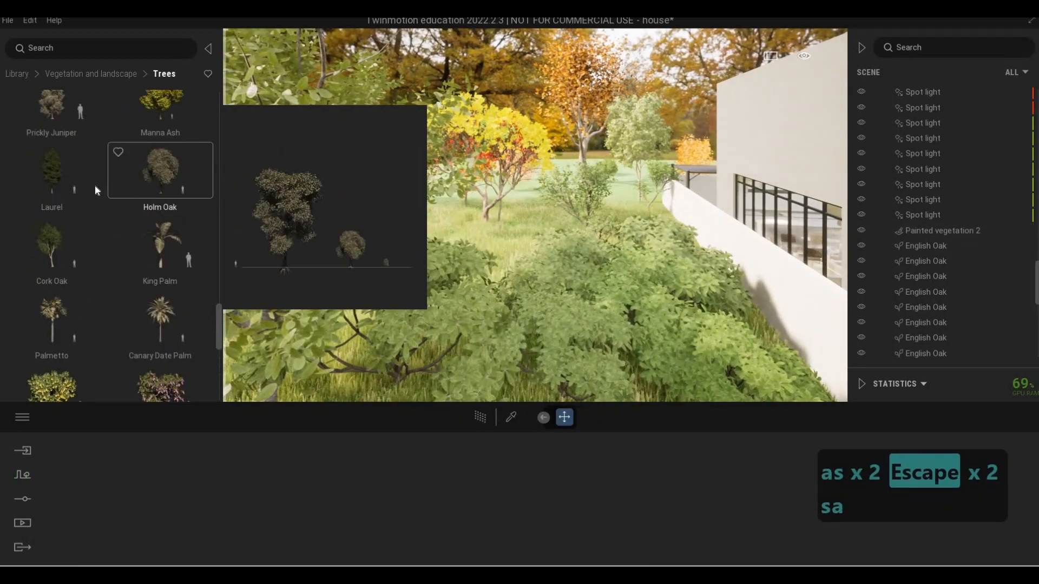
pyautogui.scroll(3, 42, 227)
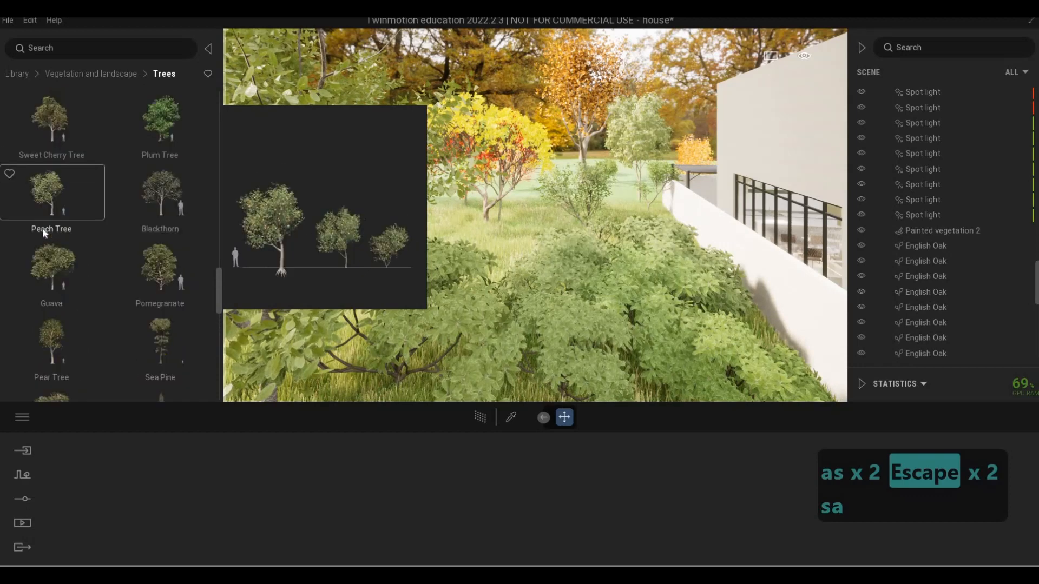
pyautogui.moveTo(42, 228); pyautogui.dragTo(646, 229)
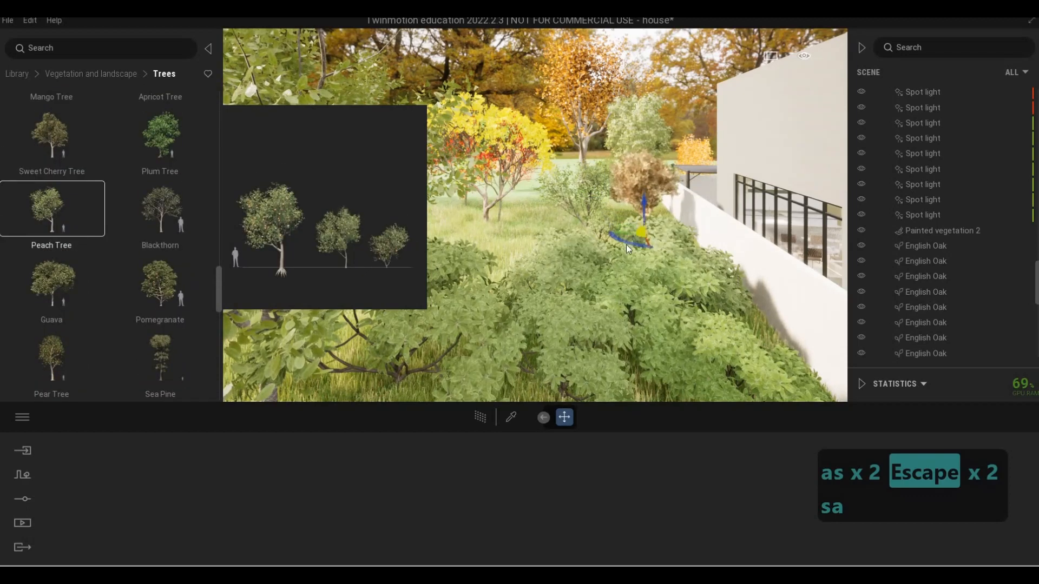
# Step: Place an Apple Tree behind the rhododendrons on the side lawn, in front of the yellow and red trees
pyautogui.scroll(2, 163, 170)
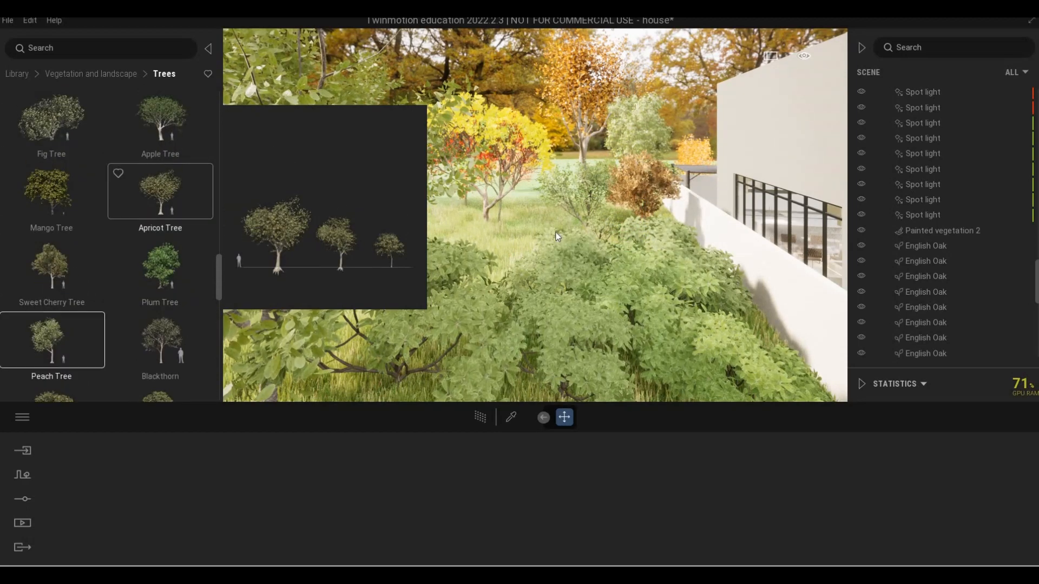
pyautogui.scroll(1, 168, 173)
pyautogui.moveTo(168, 172); pyautogui.dragTo(557, 254)
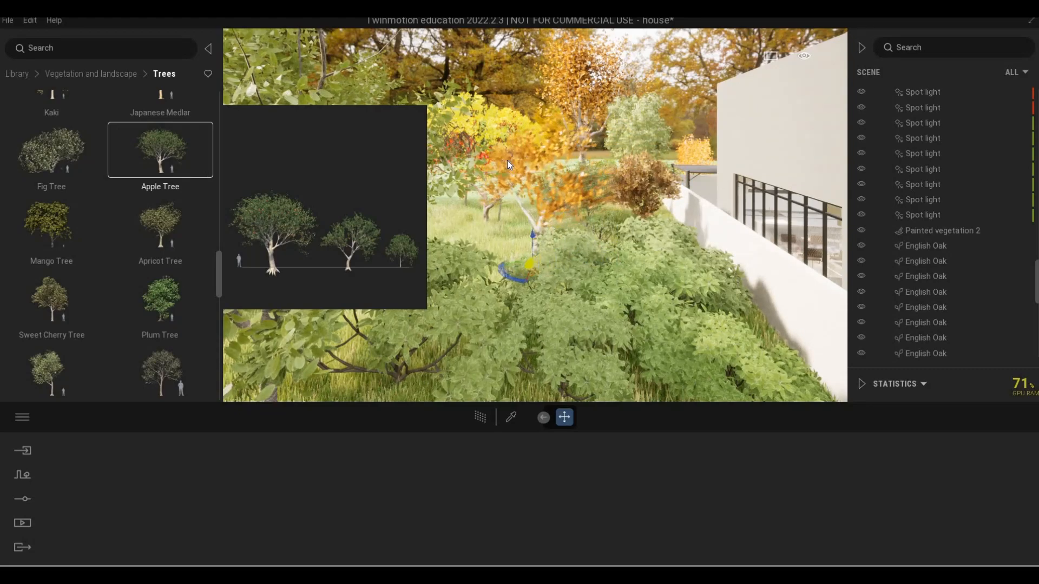
pyautogui.press('a')
pyautogui.press('a')
pyautogui.press('a')
pyautogui.press('a')
pyautogui.press('a')
pyautogui.press('a')
pyautogui.press('a')
pyautogui.press('a')
pyautogui.press('a')
pyautogui.press('a')
pyautogui.press('a')
pyautogui.press('a')
pyautogui.press('a')
pyautogui.press('a')
pyautogui.press('a')
pyautogui.press('a')
pyautogui.press('a')
pyautogui.press('a')
pyautogui.press('a')
pyautogui.press('a')
pyautogui.press('a')
pyautogui.press('a')
pyautogui.press('a')
pyautogui.press('a')
pyautogui.press('a')
pyautogui.press('a')
pyautogui.press('a')
pyautogui.press('a')
pyautogui.press('a')
pyautogui.press('a')
pyautogui.press('a')
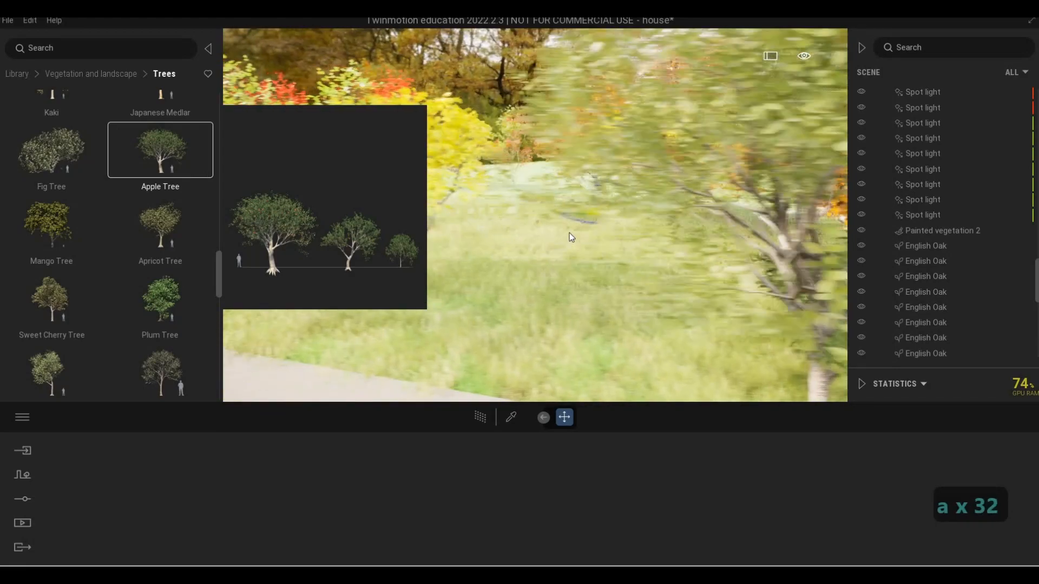
pyautogui.press('d')
pyautogui.press('d')
pyautogui.press('d')
pyautogui.press('d')
pyautogui.press('d')
pyautogui.press('d')
pyautogui.press('d')
# Step: Try a Sassafras tree on the side lawn among the autumn trees beyond the boundary wall
pyautogui.scroll(2, 69, 171)
pyautogui.press('d')
pyautogui.press('d')
pyautogui.press('d')
pyautogui.press('d')
pyautogui.press('d')
pyautogui.press('d')
pyautogui.scroll(3, 119, 145)
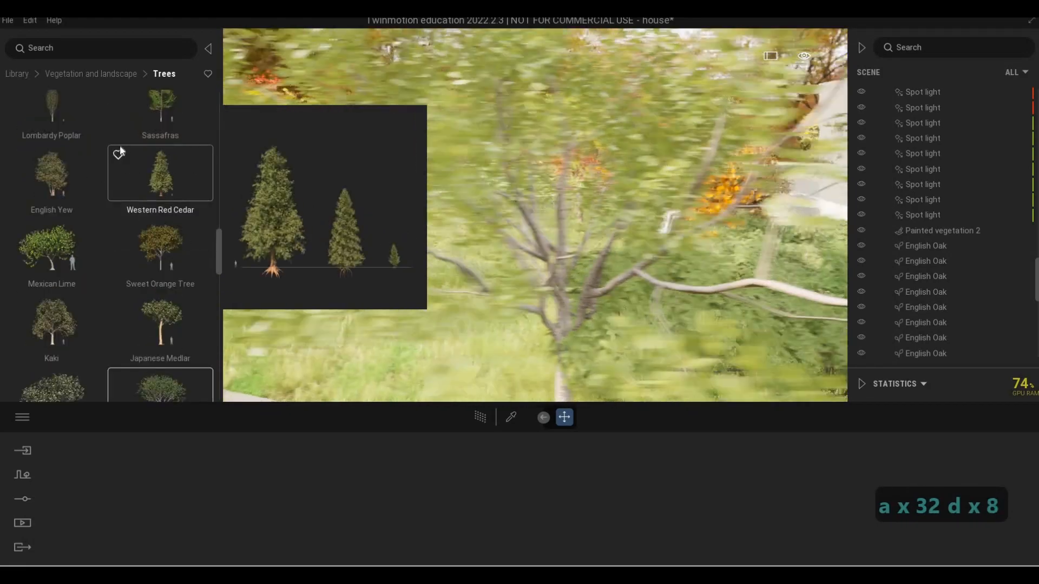
pyautogui.press('d')
pyautogui.moveTo(542, 185); pyautogui.dragTo(572, 207)
pyautogui.press('w')
pyautogui.press('a')
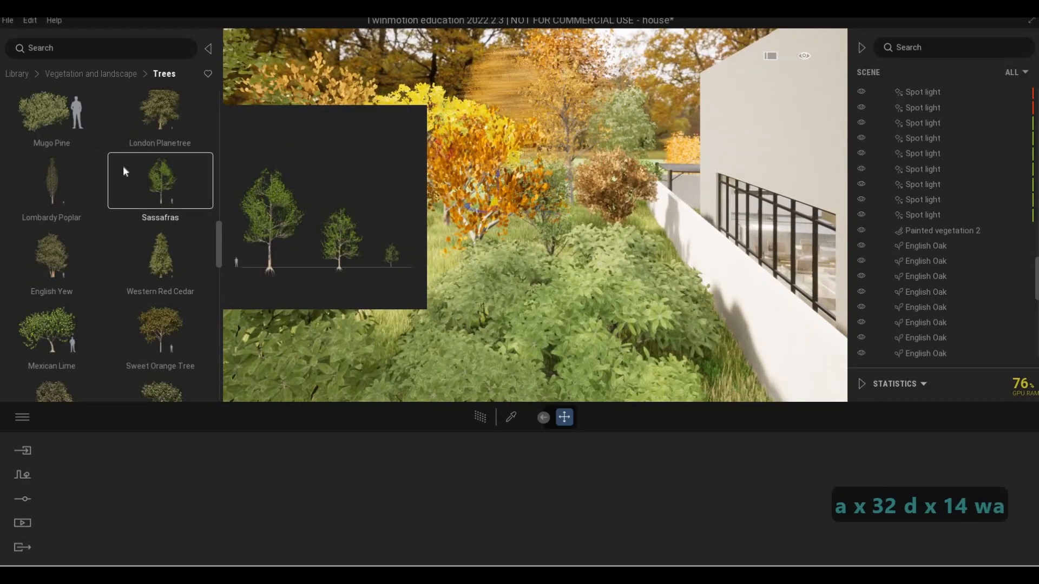
# Step: Place an American linden on the side lawn between the Apple Tree and the Peach Tree outside the boundary wall
pyautogui.scroll(5, 125, 181)
pyautogui.moveTo(157, 209); pyautogui.dragTo(533, 168)
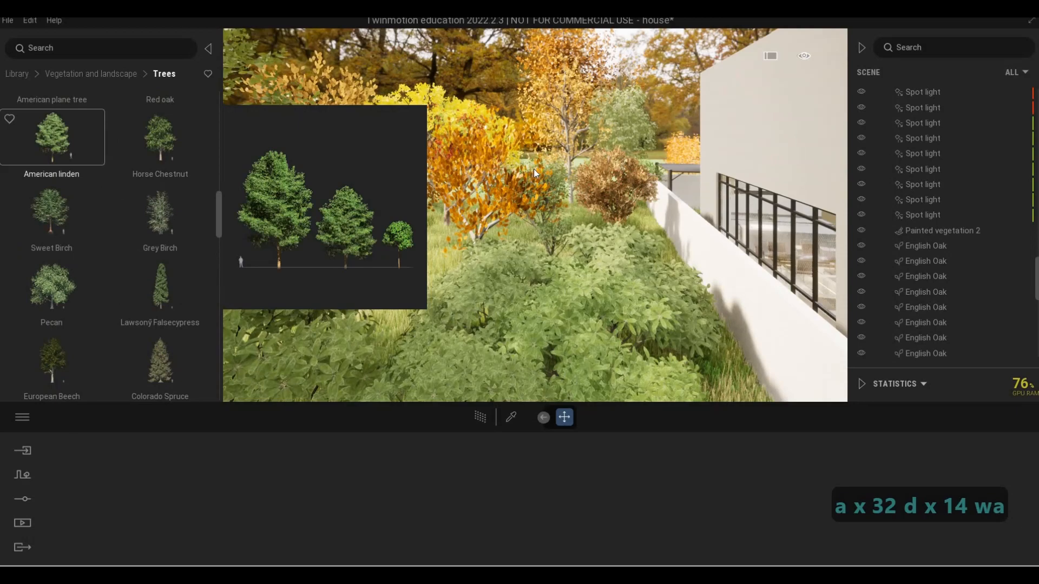
pyautogui.press('d')
pyautogui.press('a')
pyautogui.press('d')
pyautogui.press('a')
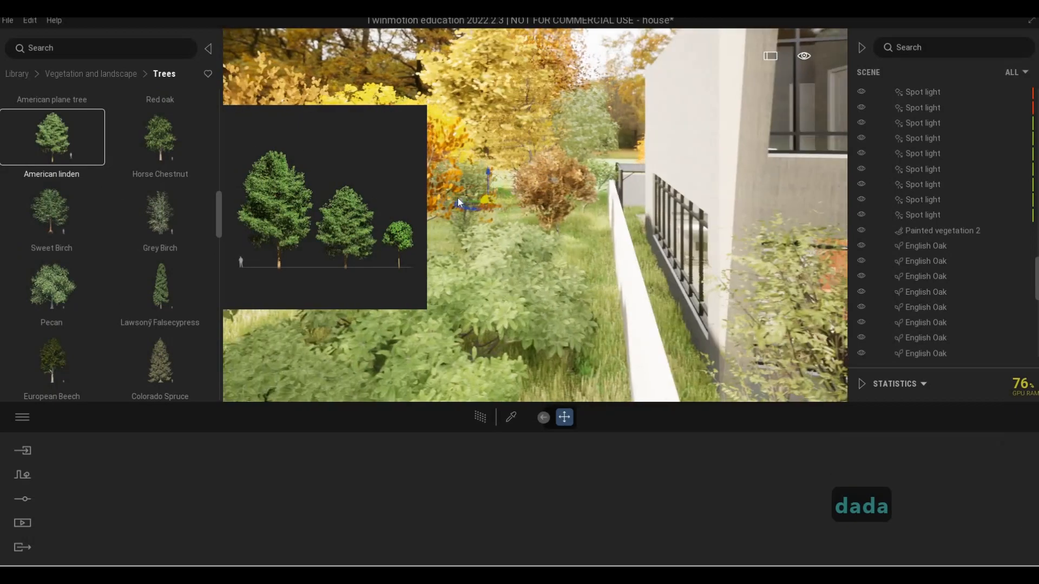
# Step: Place an American linden outside the driveway-side boundary wall, behind the yellow tree, and stop placing that species
pyautogui.press('d')
pyautogui.press('s')
pyautogui.press('d')
pyautogui.press('s')
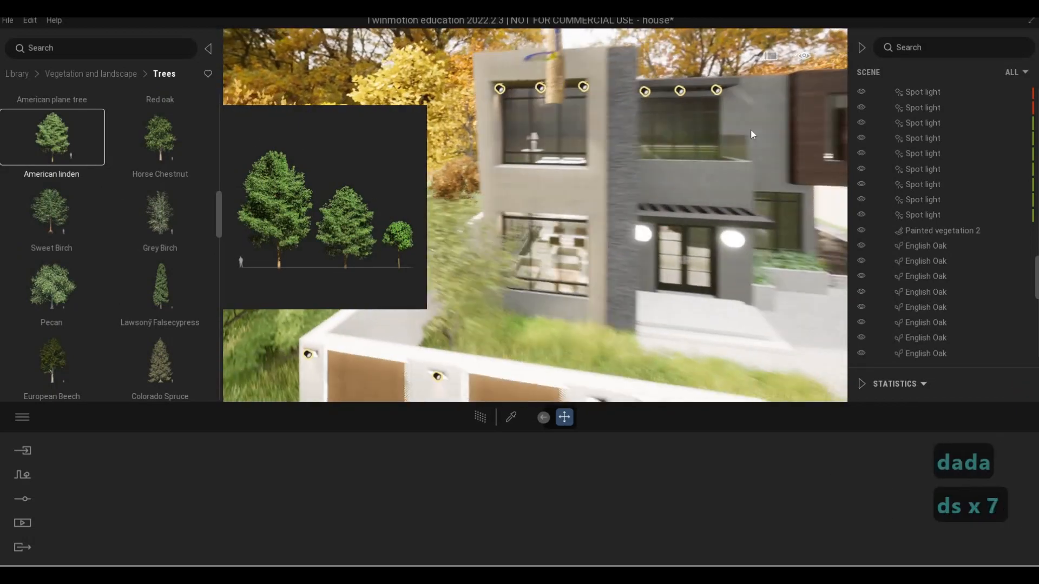
pyautogui.moveTo(702, 213); pyautogui.dragTo(745, 236)
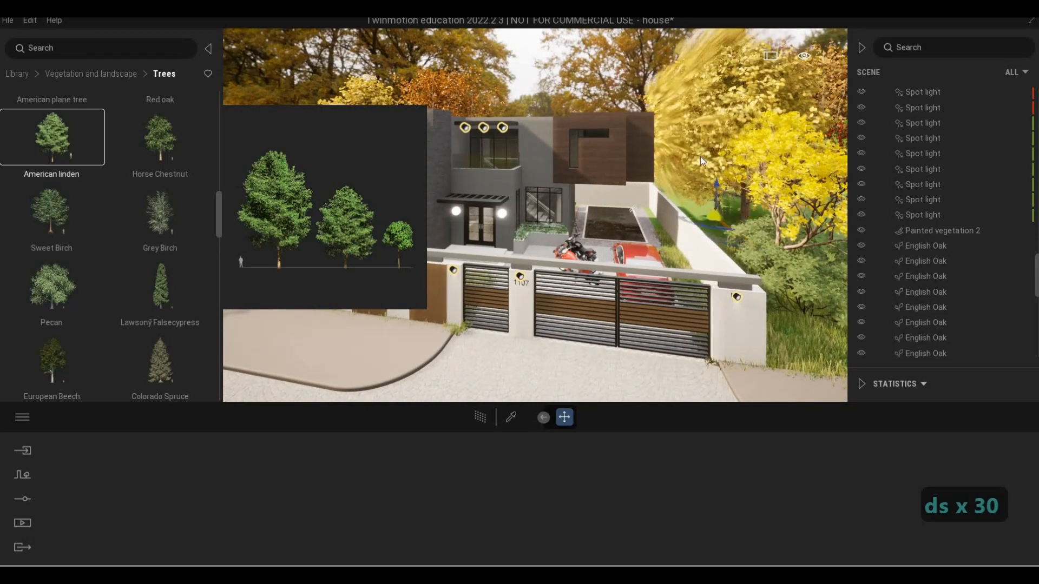
pyautogui.press('Escape')
pyautogui.press('a')
pyautogui.press('Escape')
pyautogui.press('Escape')
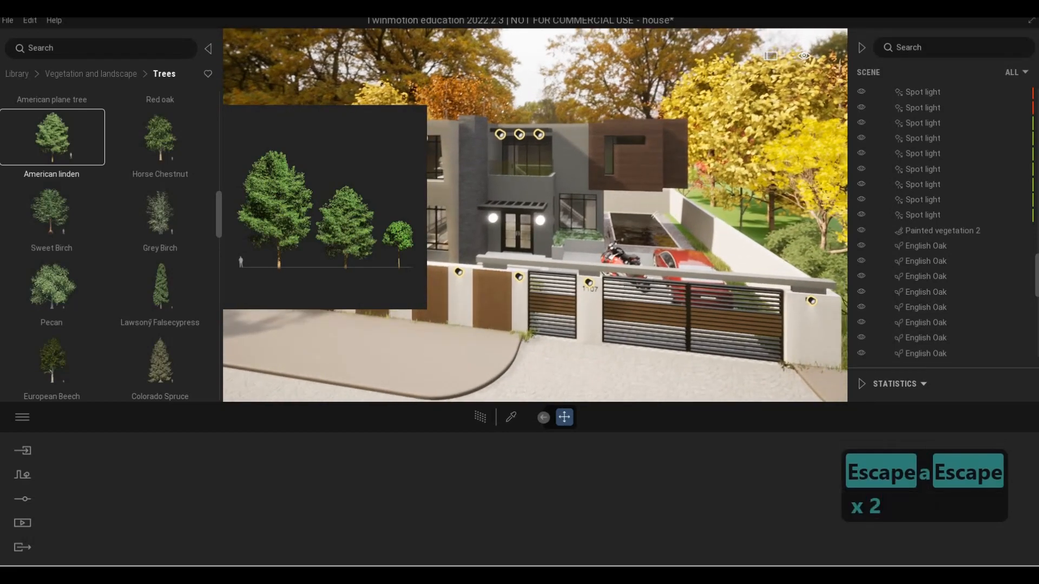
# Step: Place a Horse Chestnut on the lawn across the road from the house, behind the small conifer by the sidewalk
pyautogui.press('a')
pyautogui.press('s')
pyautogui.press('s')
pyautogui.press('s')
pyautogui.press('s')
pyautogui.press('s')
pyautogui.press('s')
pyautogui.press('d')
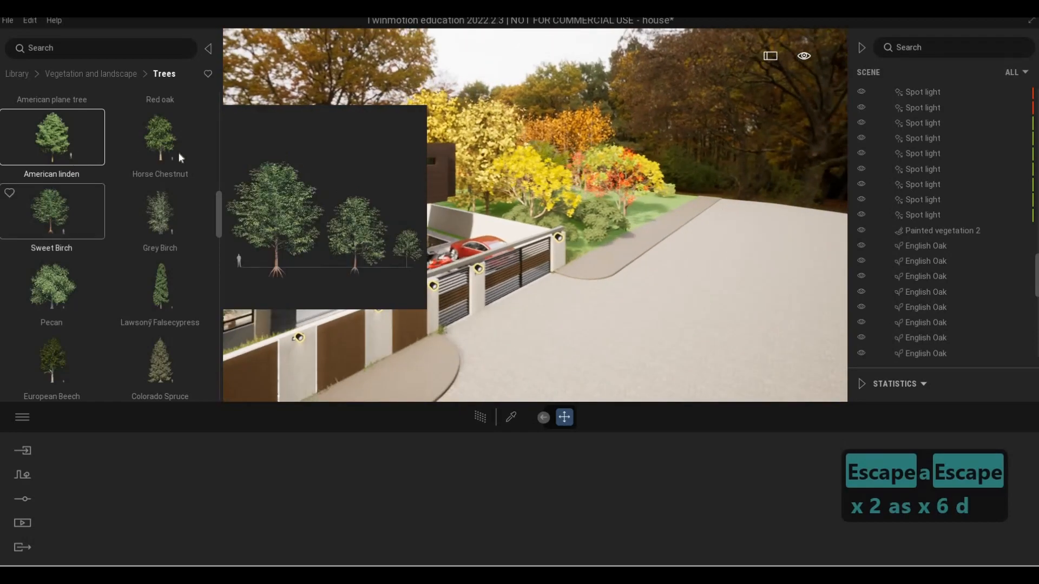
pyautogui.click(178, 152)
pyautogui.press('s')
pyautogui.press('a')
pyautogui.press('s')
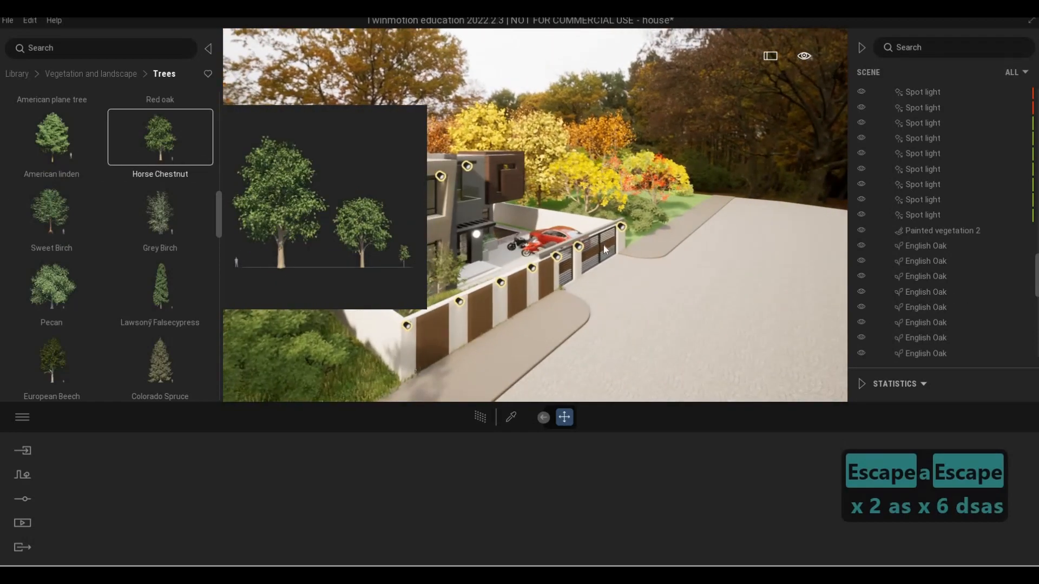
pyautogui.press('d')
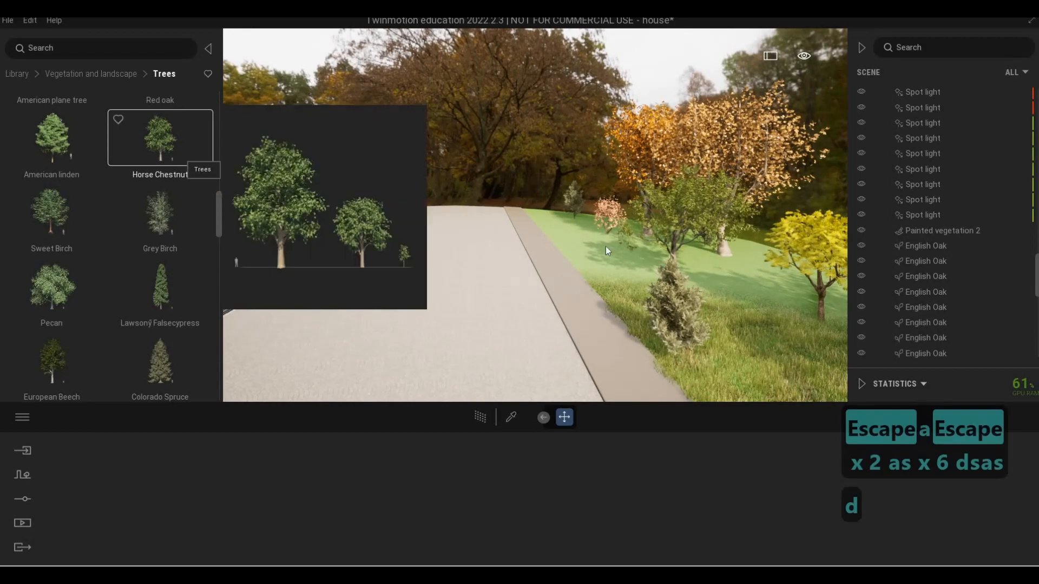
pyautogui.moveTo(179, 154); pyautogui.dragTo(597, 239)
pyautogui.hotkey('s', 'd')
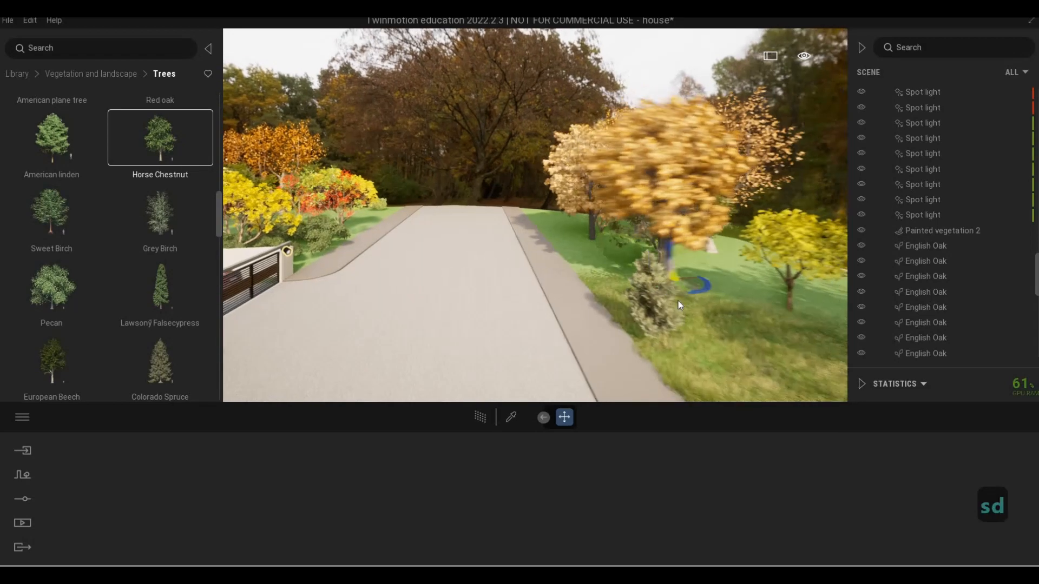
# Step: Continue the row of Horse Chestnuts on the lawn across the road, extending it away from the house
pyautogui.press('s')
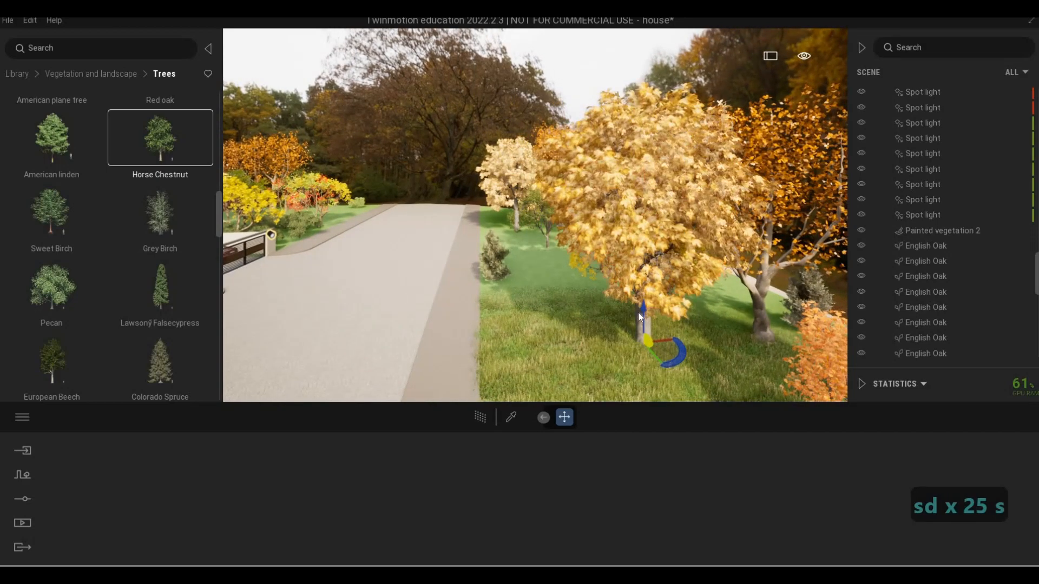
pyautogui.press('d')
pyautogui.press('s')
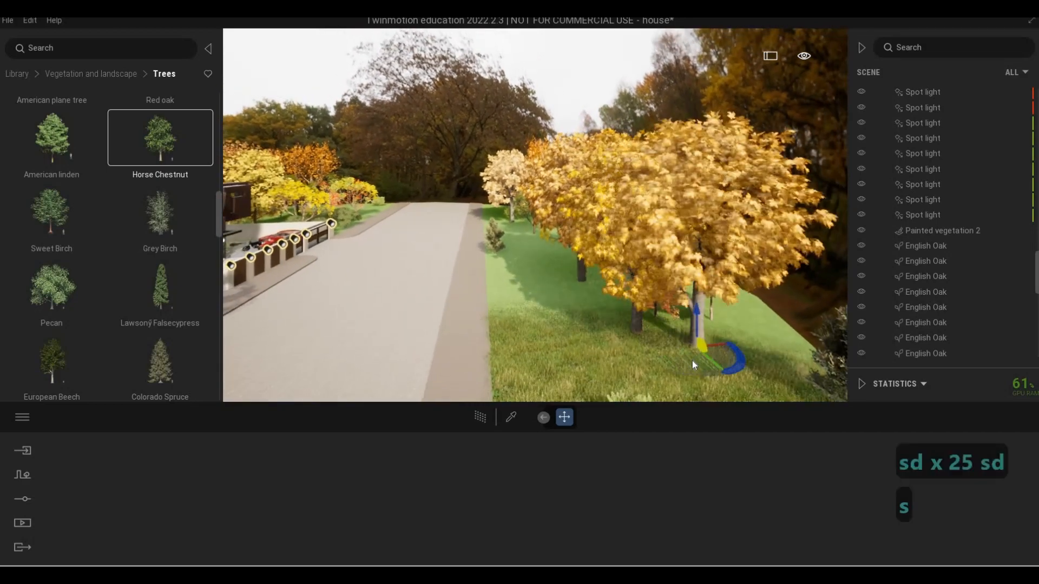
pyautogui.press('a')
pyautogui.press('w')
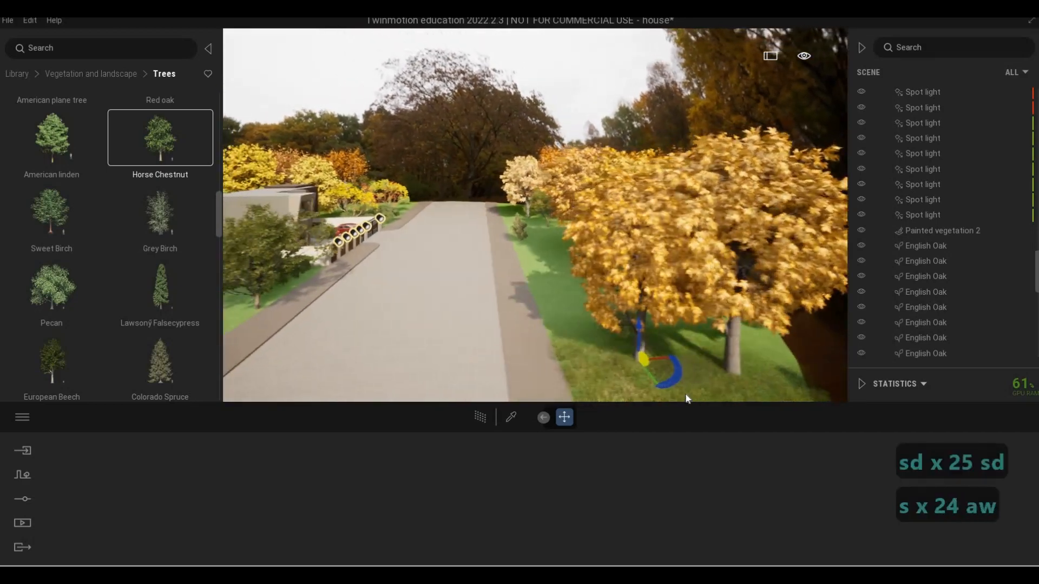
pyautogui.press('s')
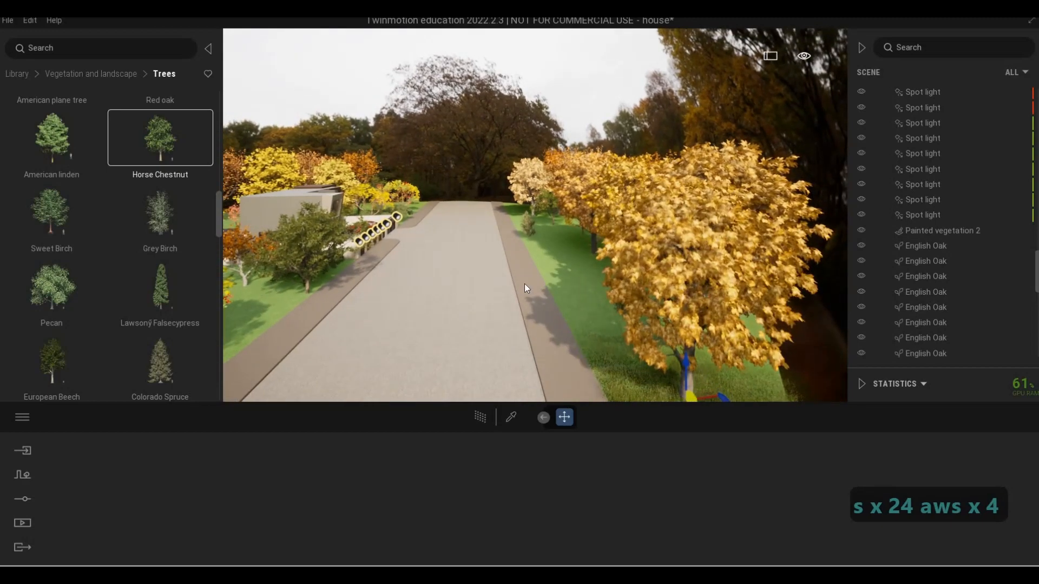
# Step: Place several Horse Chestnuts on the side lawn behind the yellow tree and around the low round shrub
pyautogui.press('w')
pyautogui.press('w')
pyautogui.press('w')
pyautogui.press('w')
pyautogui.press('w')
pyautogui.press('a')
pyautogui.press('a')
pyautogui.press('a')
pyautogui.press('a')
pyautogui.press('a')
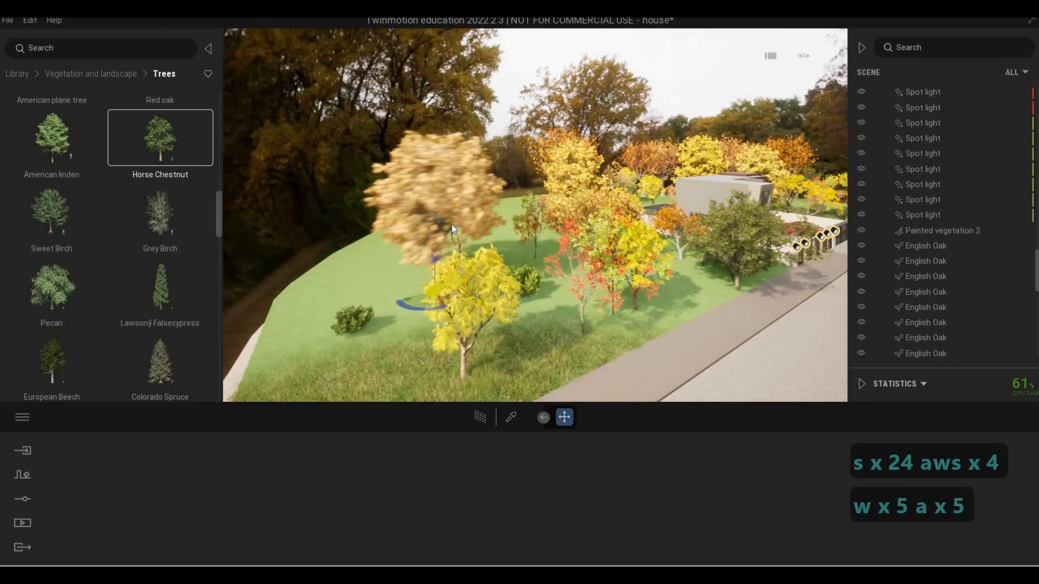
pyautogui.click(410, 309)
pyautogui.click(499, 214)
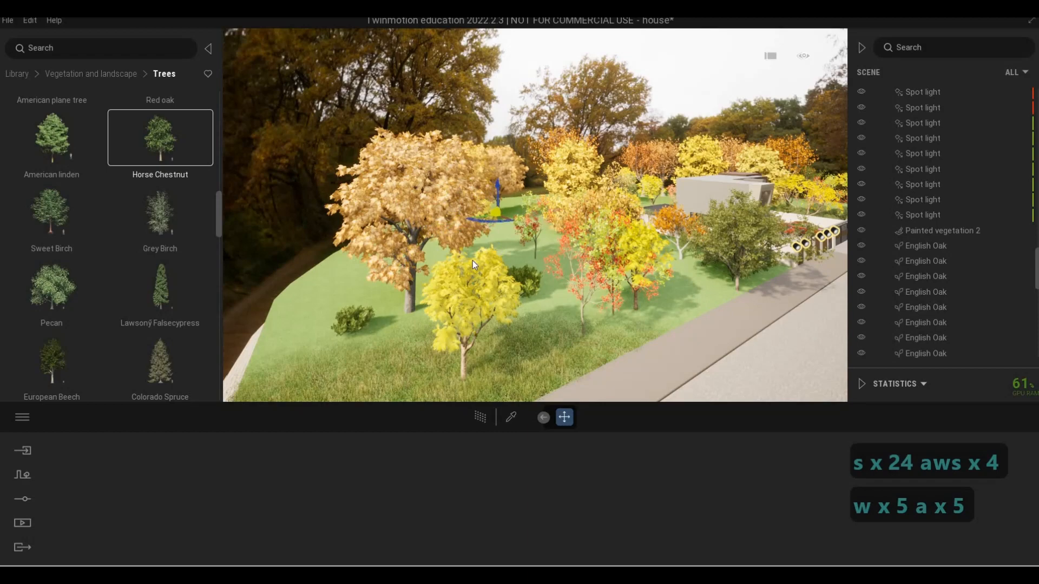
pyautogui.click(369, 285)
pyautogui.press('d')
pyautogui.press('d')
pyautogui.press('d')
pyautogui.press('d')
pyautogui.press('d')
pyautogui.press('d')
pyautogui.press('d')
pyautogui.press('d')
pyautogui.press('d')
pyautogui.press('d')
pyautogui.press('d')
pyautogui.press('d')
pyautogui.press('d')
pyautogui.press('d')
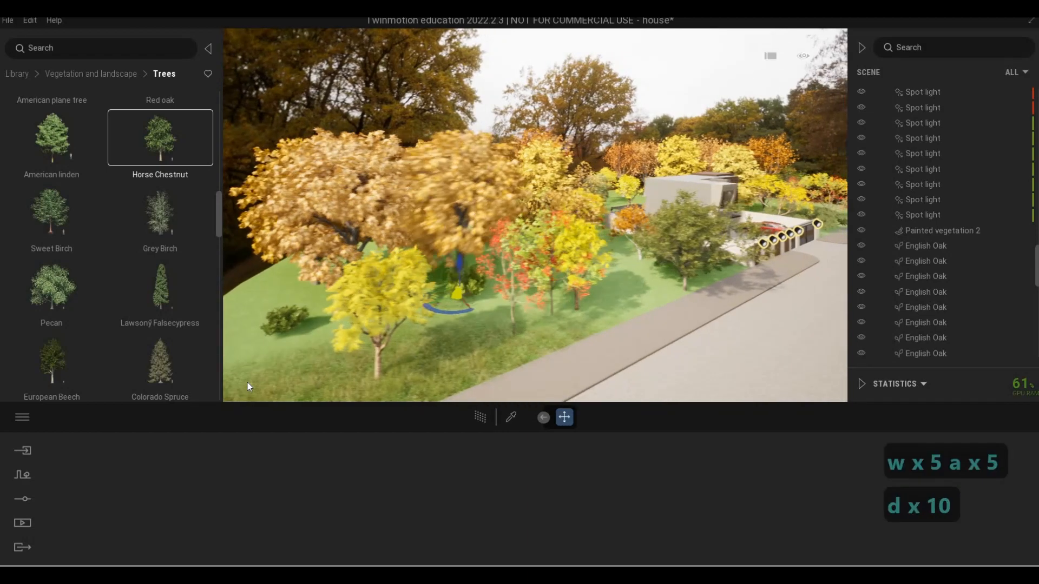
pyautogui.press('a')
pyautogui.press('d')
# Step: Place a Southern catalpa on the side lawn behind the green spreading tree near the sidewalk
pyautogui.press('w')
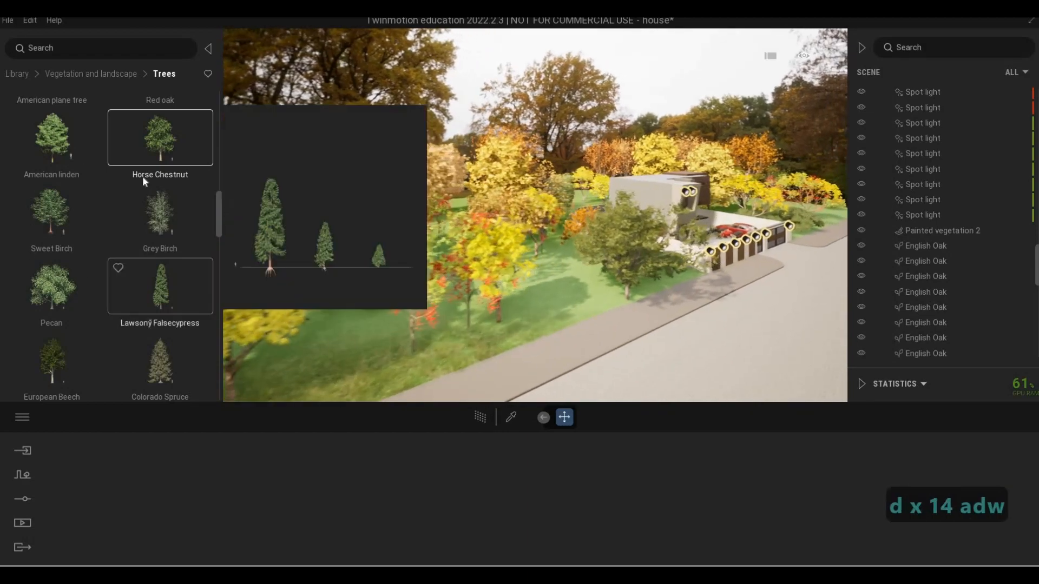
pyautogui.press('w')
pyautogui.press('w')
pyautogui.press('w')
pyautogui.press('w')
pyautogui.press('w')
pyautogui.press('w')
pyautogui.press('w')
pyautogui.press('w')
pyautogui.press('w')
pyautogui.press('w')
pyautogui.press('w')
pyautogui.press('w')
pyautogui.press('w')
pyautogui.press('w')
pyautogui.press('w')
pyautogui.press('w')
pyautogui.press('w')
pyautogui.press('w')
pyautogui.press('w')
pyautogui.scroll(3, 60, 217)
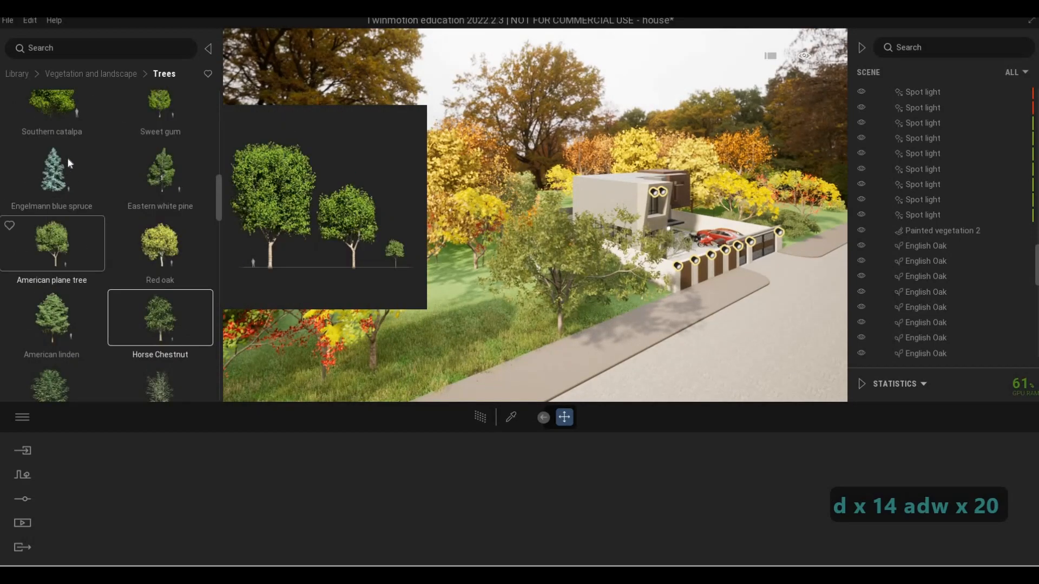
pyautogui.press('d')
pyautogui.scroll(2, 71, 168)
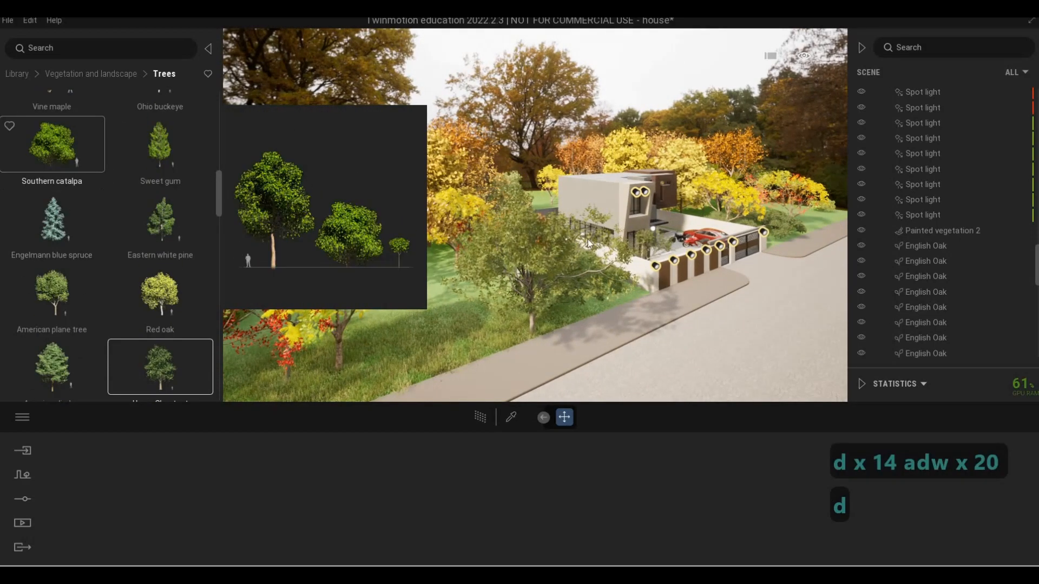
pyautogui.press('d')
pyautogui.press('d')
pyautogui.press('w')
pyautogui.press('a')
pyautogui.press('w')
pyautogui.press('a')
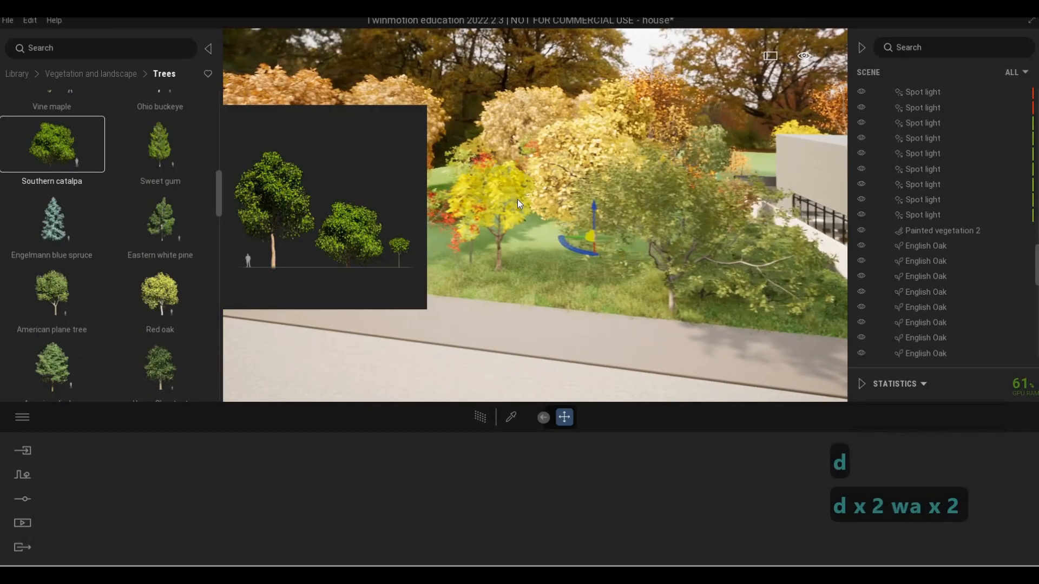
pyautogui.press('w')
pyautogui.press('d')
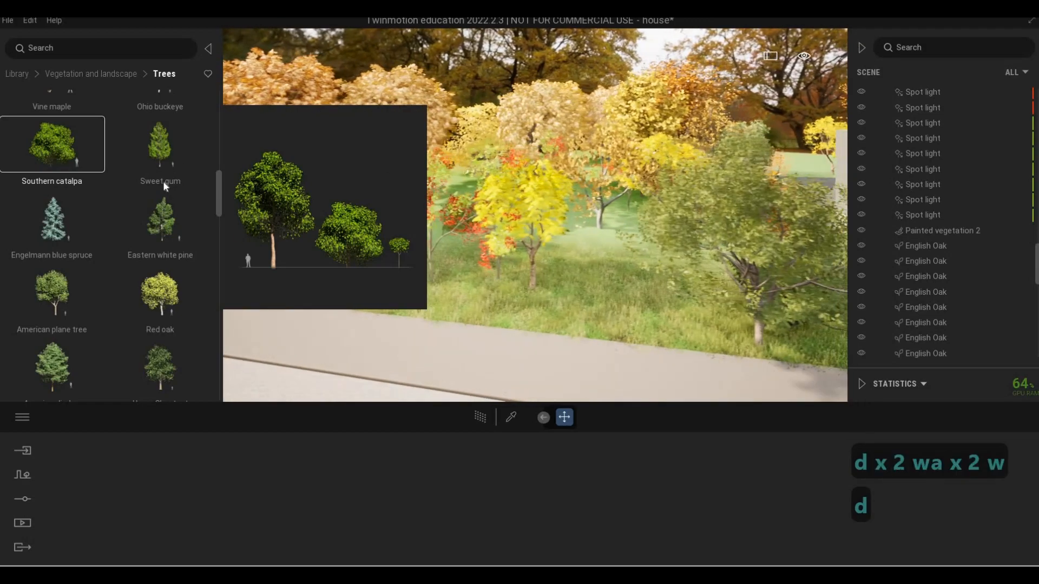
# Step: Try a Koyama spruce from the tree library on the lawn behind the house
pyautogui.scroll(4, 163, 181)
pyautogui.press('d')
pyautogui.press('d')
pyautogui.press('d')
pyautogui.press('d')
pyautogui.press('d')
pyautogui.press('d')
pyautogui.press('d')
pyautogui.press('d')
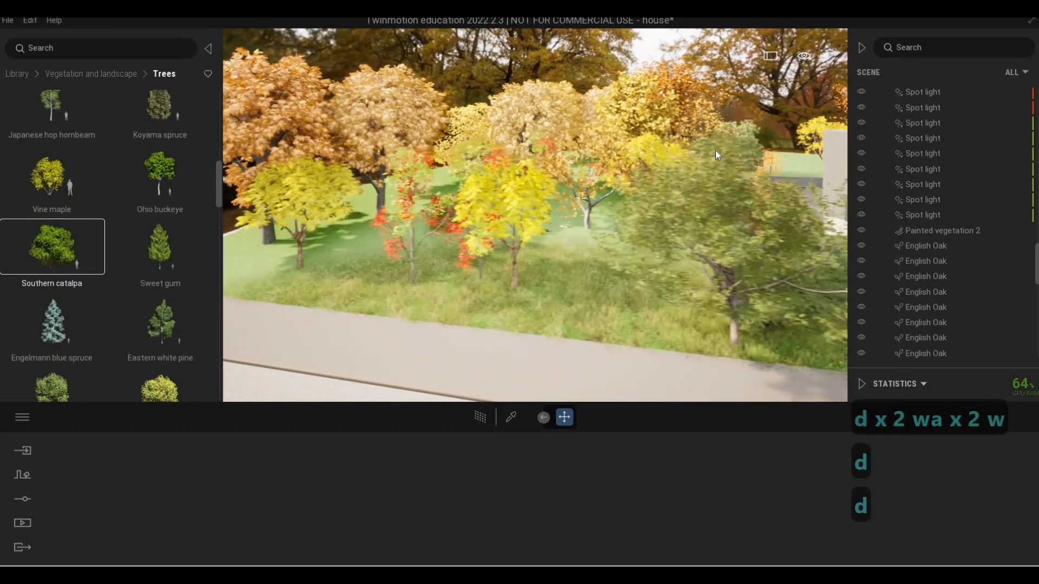
pyautogui.press('w')
pyautogui.press('q')
pyautogui.press('d')
pyautogui.press('d')
pyautogui.press('d')
pyautogui.press('d')
pyautogui.press('d')
pyautogui.press('d')
pyautogui.press('d')
pyautogui.press('d')
pyautogui.press('d')
pyautogui.press('d')
pyautogui.press('d')
pyautogui.press('d')
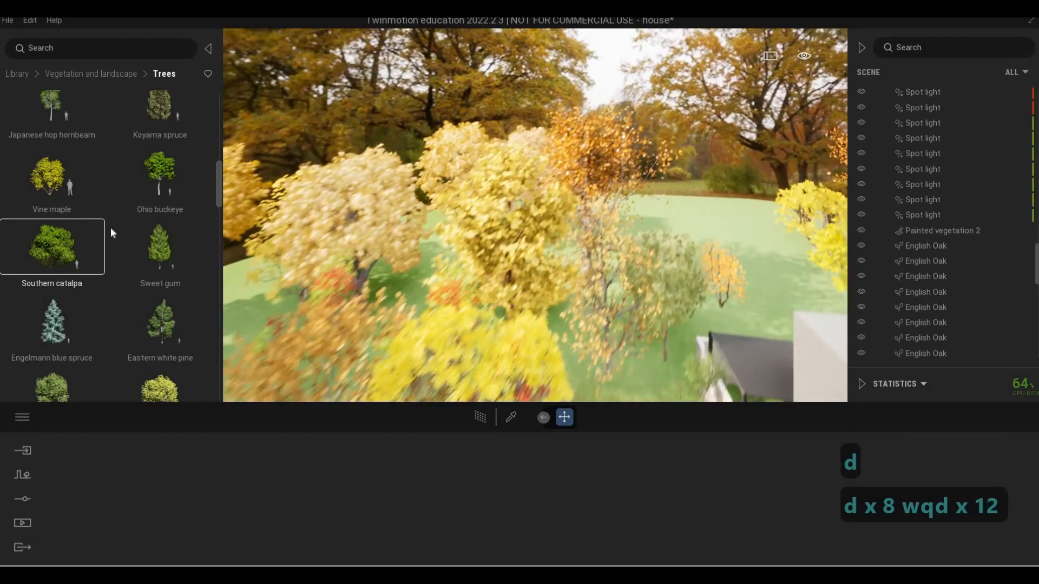
pyautogui.moveTo(158, 116); pyautogui.dragTo(741, 332)
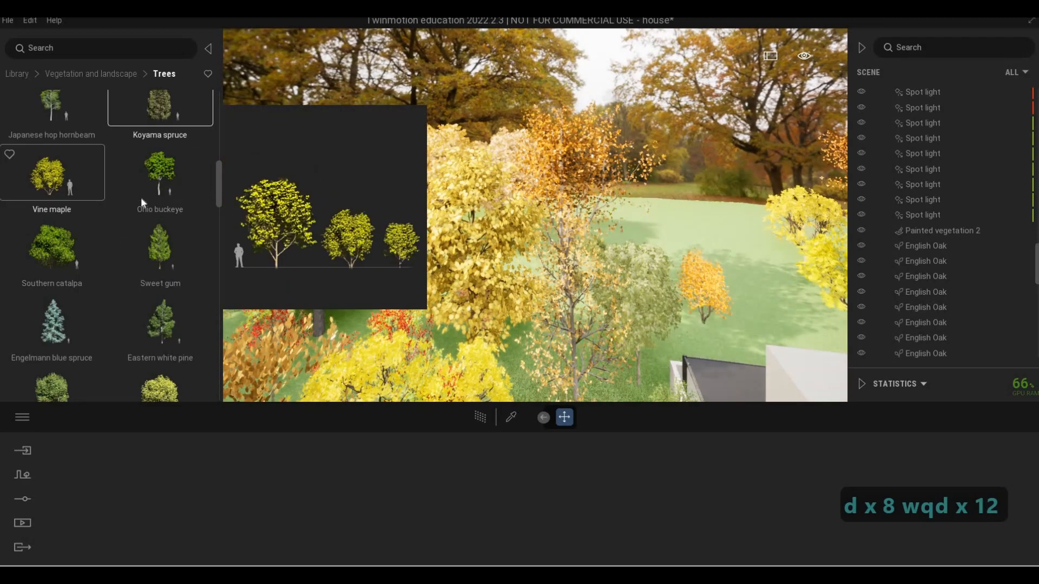
# Step: Place two Italian Stone Pines on the lawn behind the house, beside the yellow tree
pyautogui.scroll(5, 98, 200)
pyautogui.moveTo(165, 177); pyautogui.dragTo(734, 289)
pyautogui.press('s')
pyautogui.press('d')
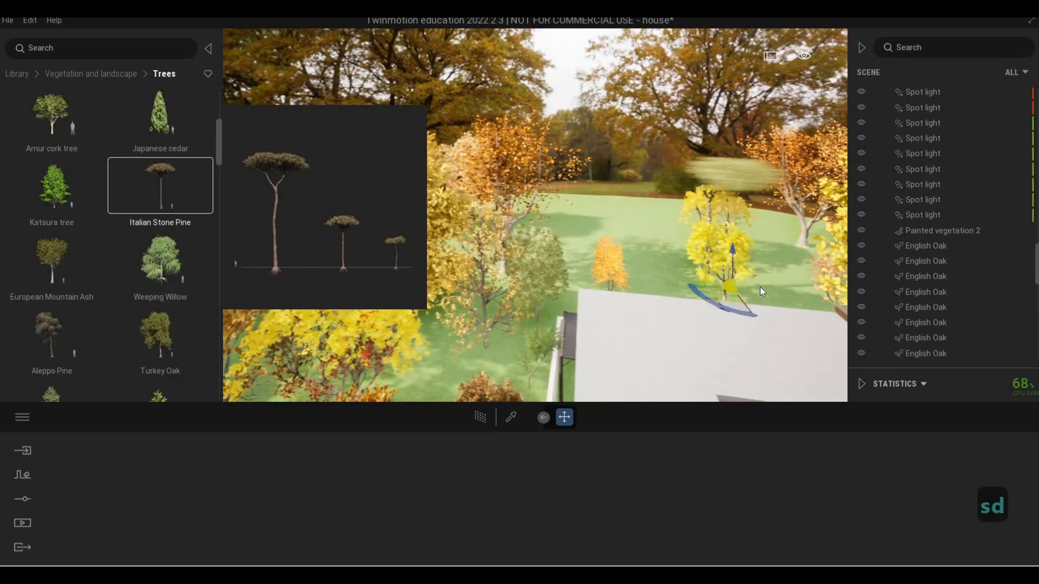
pyautogui.click(761, 287)
pyautogui.click(787, 284)
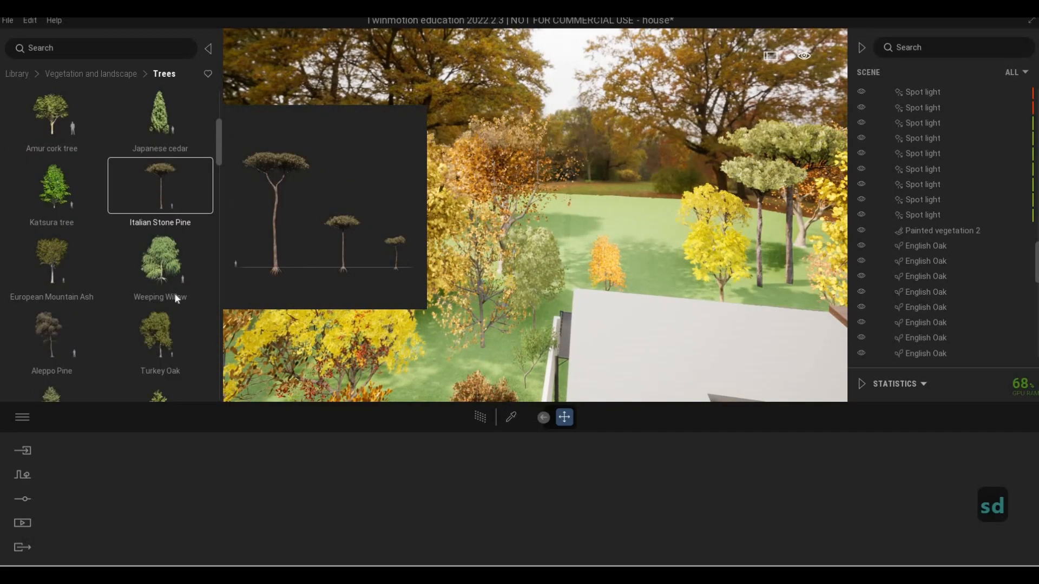
# Step: Place a Japanese cedar beside the small orange tree behind the house, and try a Hachiku bamboo there
pyautogui.moveTo(454, 187); pyautogui.dragTo(644, 284)
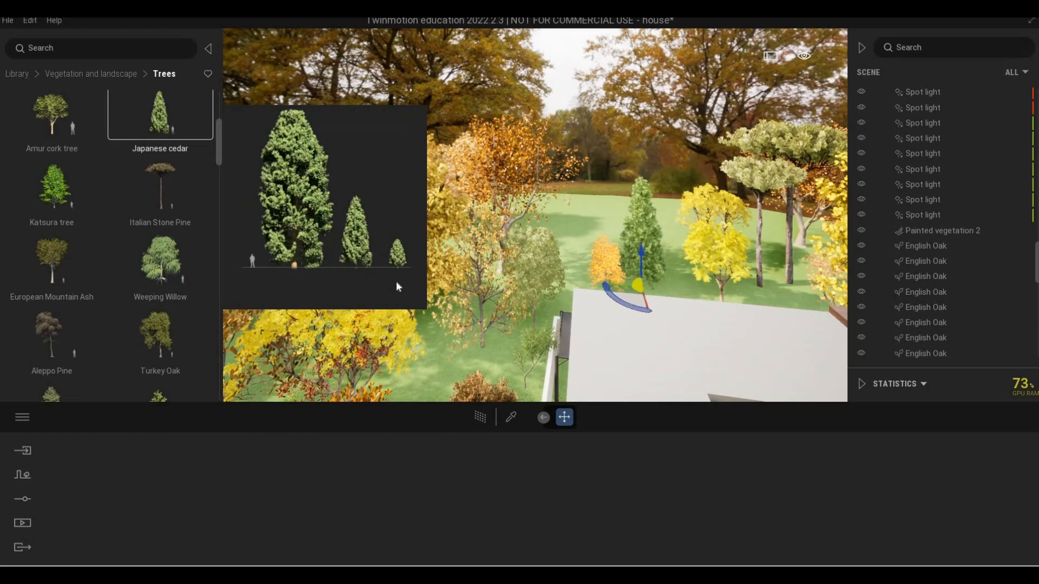
pyautogui.scroll(3, 51, 195)
pyautogui.scroll(3, 63, 201)
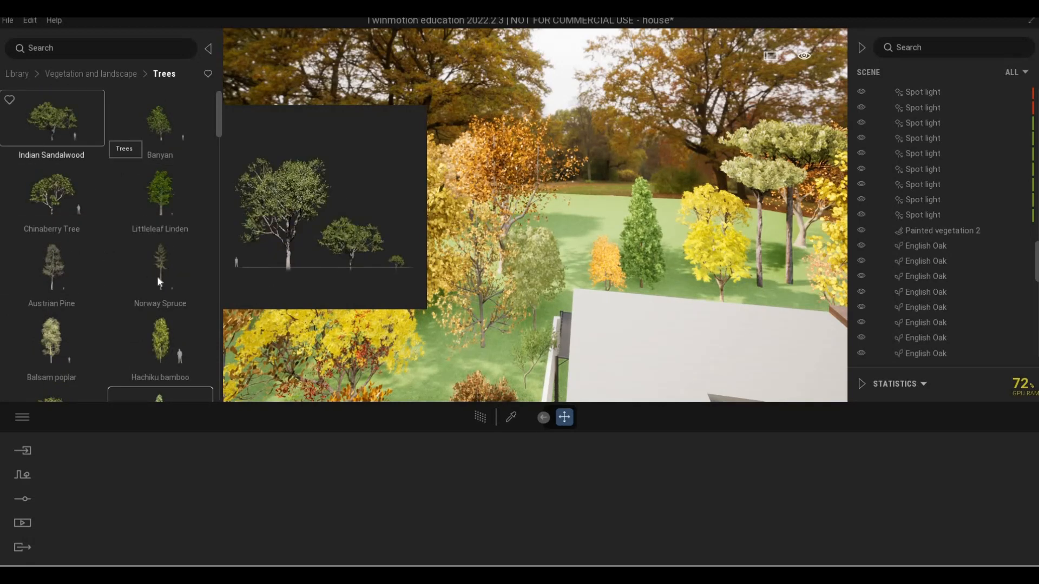
pyautogui.scroll(-1, 157, 276)
pyautogui.moveTo(158, 277); pyautogui.dragTo(606, 263)
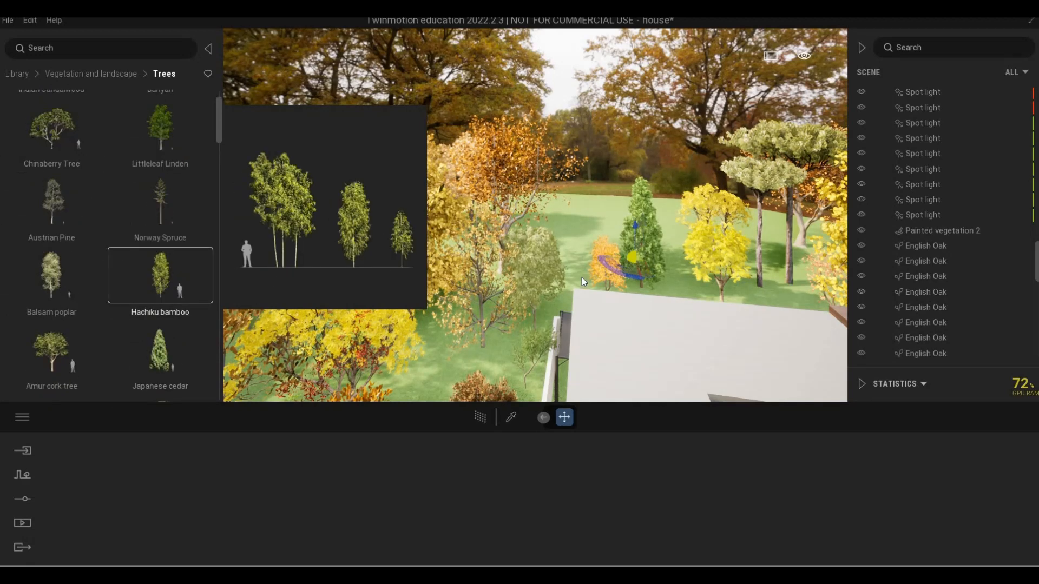
# Step: Place Turkey Oaks on the back lawn behind the Japanese cedar and stop placing that species
pyautogui.scroll(-2, 63, 206)
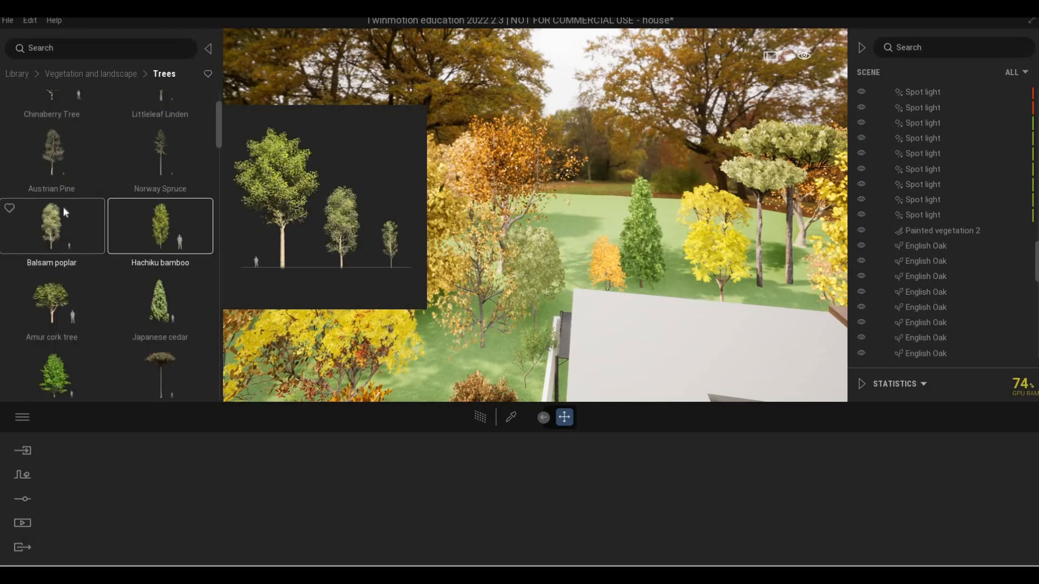
pyautogui.scroll(-1, 50, 203)
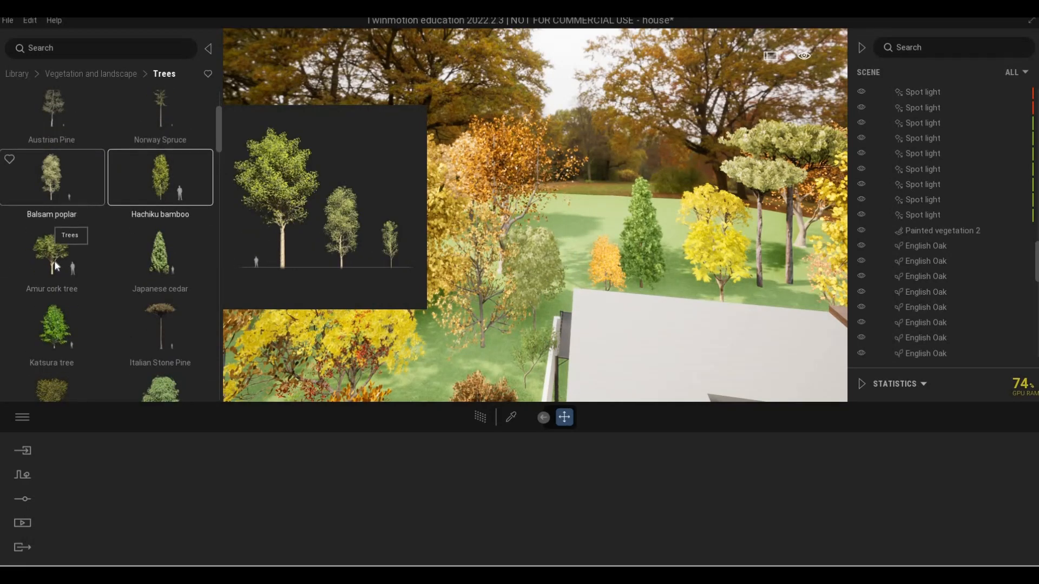
pyautogui.scroll(-5, 84, 261)
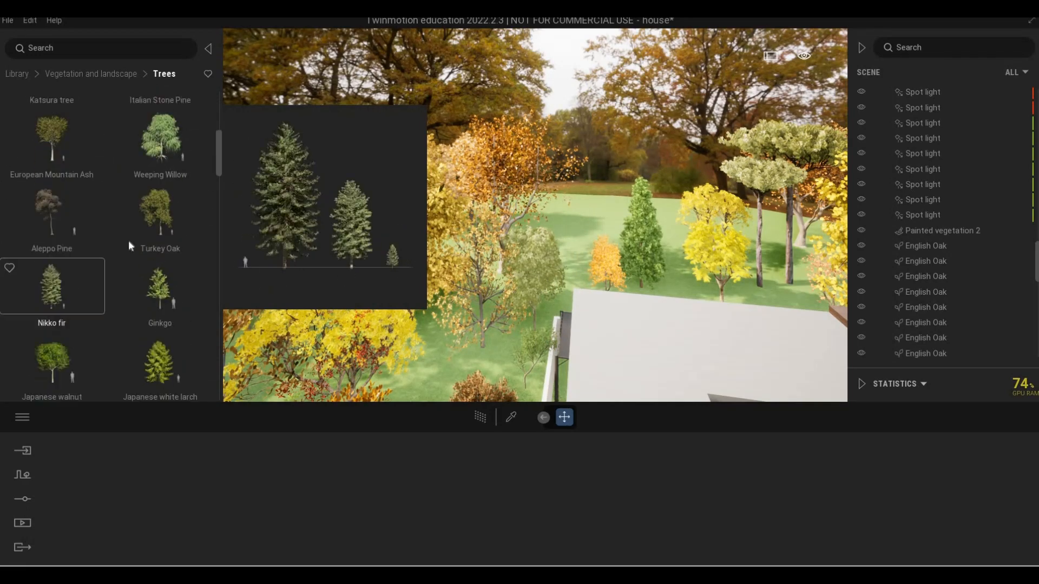
pyautogui.moveTo(554, 277); pyautogui.dragTo(580, 279)
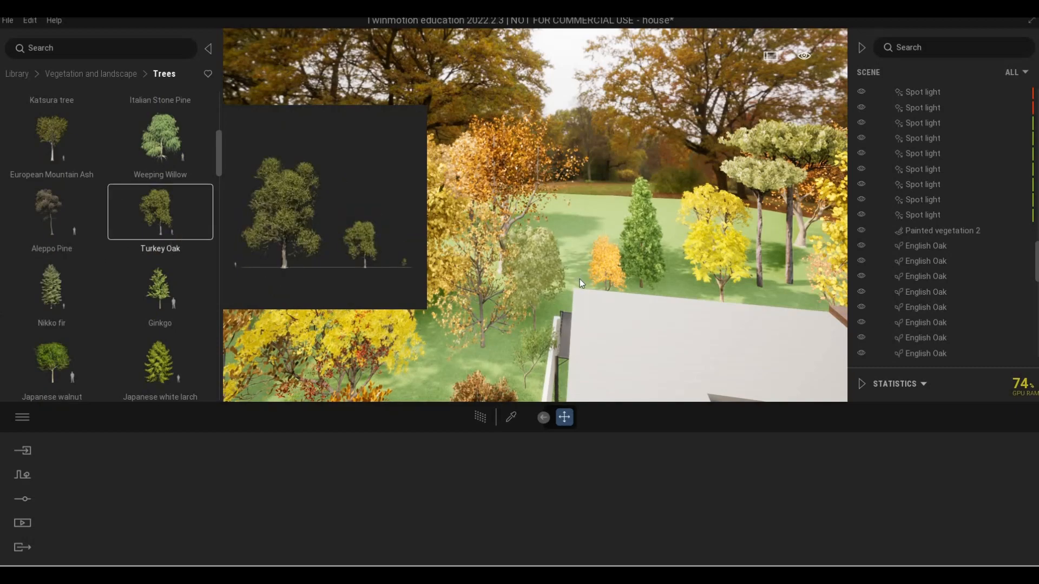
pyautogui.press('s')
pyautogui.press('s')
pyautogui.press('s')
pyautogui.press('s')
pyautogui.press('s')
pyautogui.press('s')
pyautogui.press('s')
pyautogui.press('s')
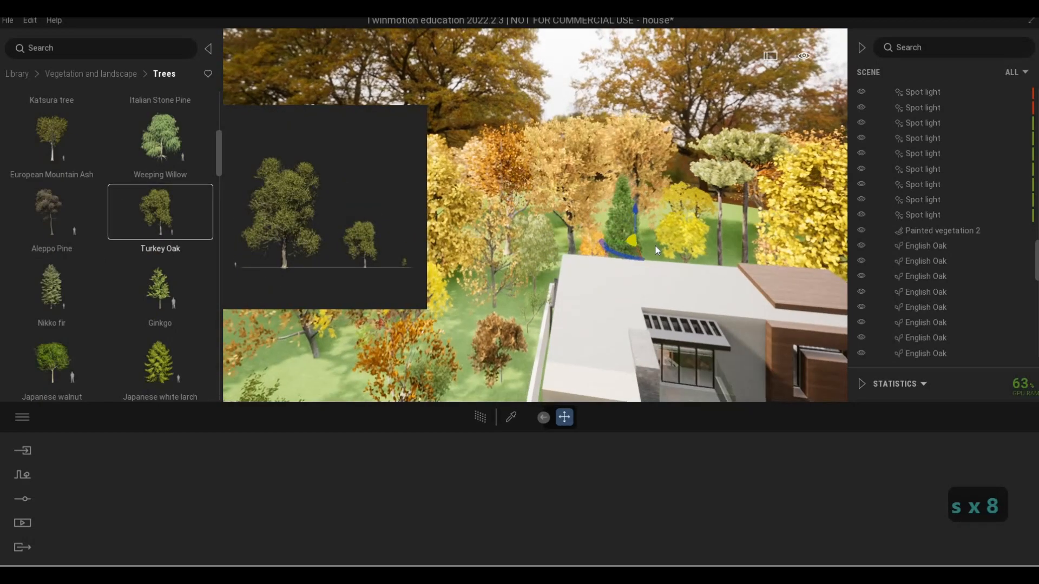
pyautogui.press('w')
pyautogui.press('s')
pyautogui.moveTo(555, 226); pyautogui.dragTo(570, 339, button='right')
pyautogui.press('e')
pyautogui.press('e')
pyautogui.press('Escape')
# Step: Examine the house facade and its surrounding trees from street level in front of the boundary wall
pyautogui.press('a')
pyautogui.press('e')
pyautogui.press('s')
pyautogui.press('e')
pyautogui.press('e')
pyautogui.press('e')
pyautogui.press('d')
pyautogui.press('w')
pyautogui.press('Escape')
pyautogui.click(542, 342)
pyautogui.press('Escape')
pyautogui.press('d')
pyautogui.press('a')
pyautogui.press('e')
pyautogui.press('a')
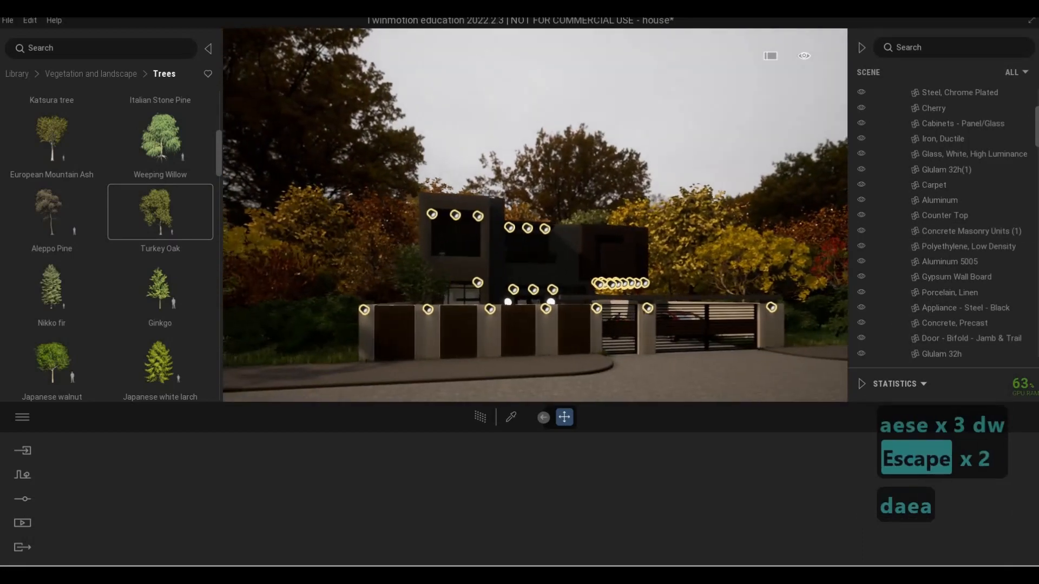
pyautogui.press('Escape')
pyautogui.press('Escape')
pyautogui.press('w')
pyautogui.press('w')
pyautogui.press('e')
pyautogui.press('a')
pyautogui.press('s')
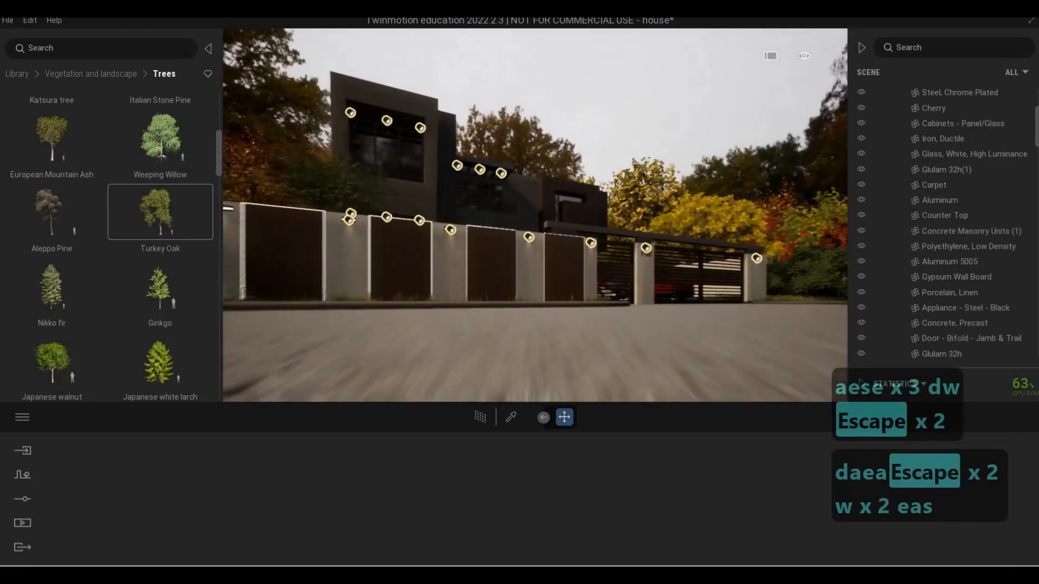
pyautogui.press('d')
pyautogui.press('q')
pyautogui.press('d')
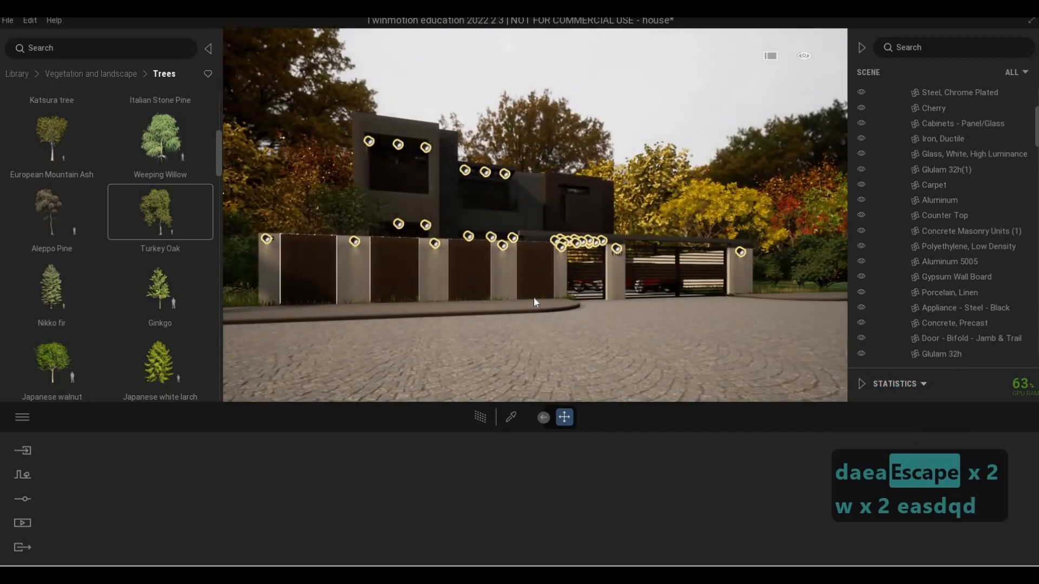
pyautogui.press('a')
pyautogui.press('q')
pyautogui.press('d')
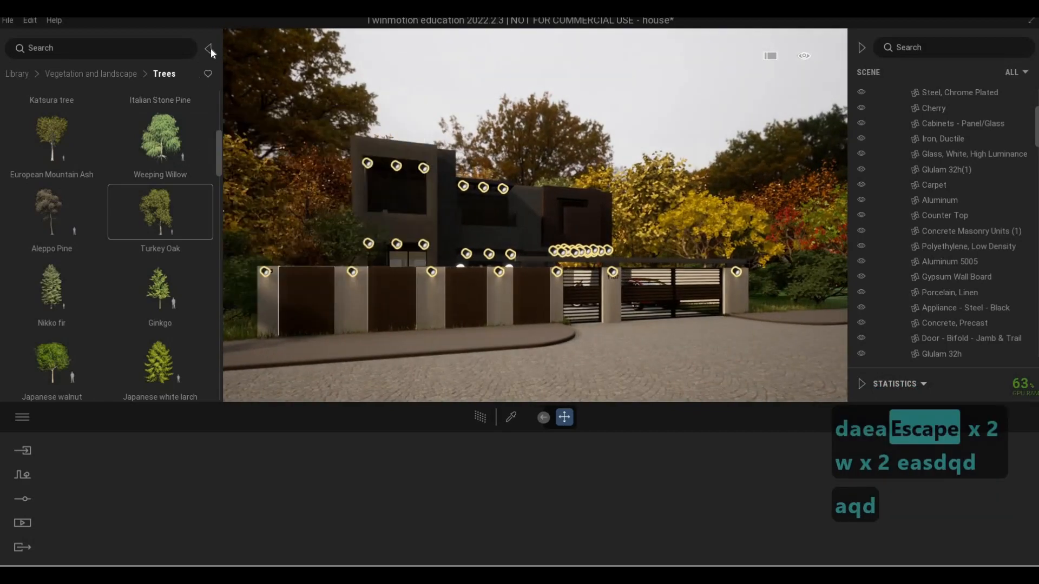
pyautogui.click(208, 48)
pyautogui.press('s')
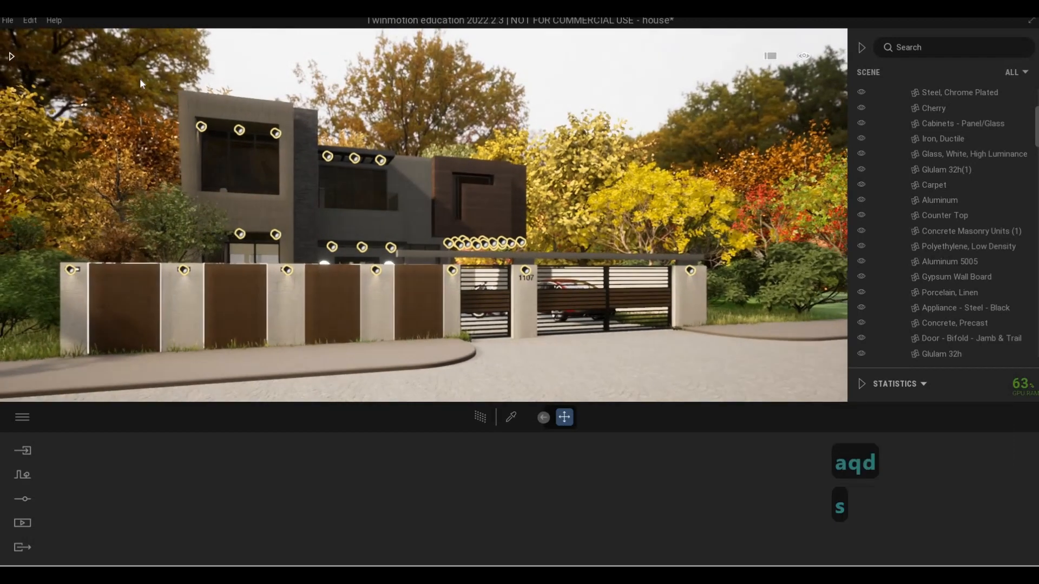
pyautogui.press('s')
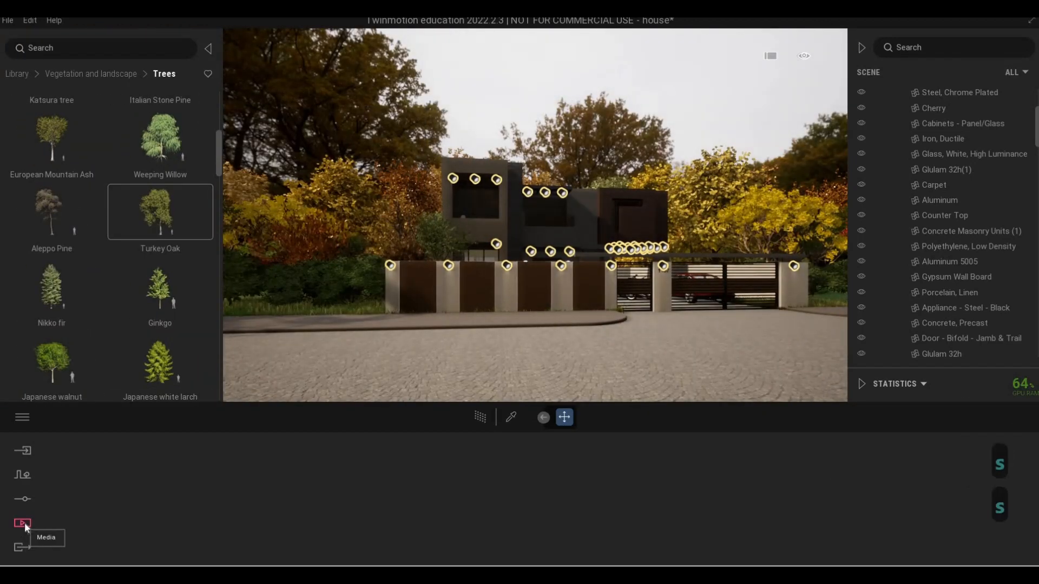
# Step: Frame the house from the grass across the road, beside the foreground conifer, and create a still image of that view
pyautogui.click(24, 523)
pyautogui.press('a')
pyautogui.moveTo(625, 219); pyautogui.dragTo(649, 230, button='right')
pyautogui.press('e')
pyautogui.press('s')
pyautogui.press('q')
pyautogui.press('d')
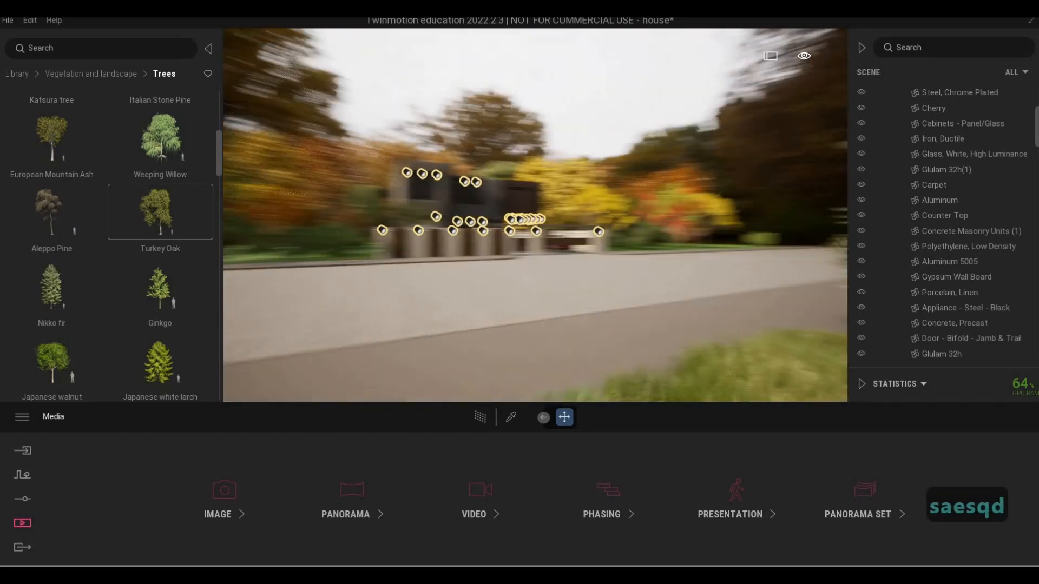
pyautogui.press('d')
pyautogui.press('a')
pyautogui.press('s')
pyautogui.press('d')
pyautogui.press('w')
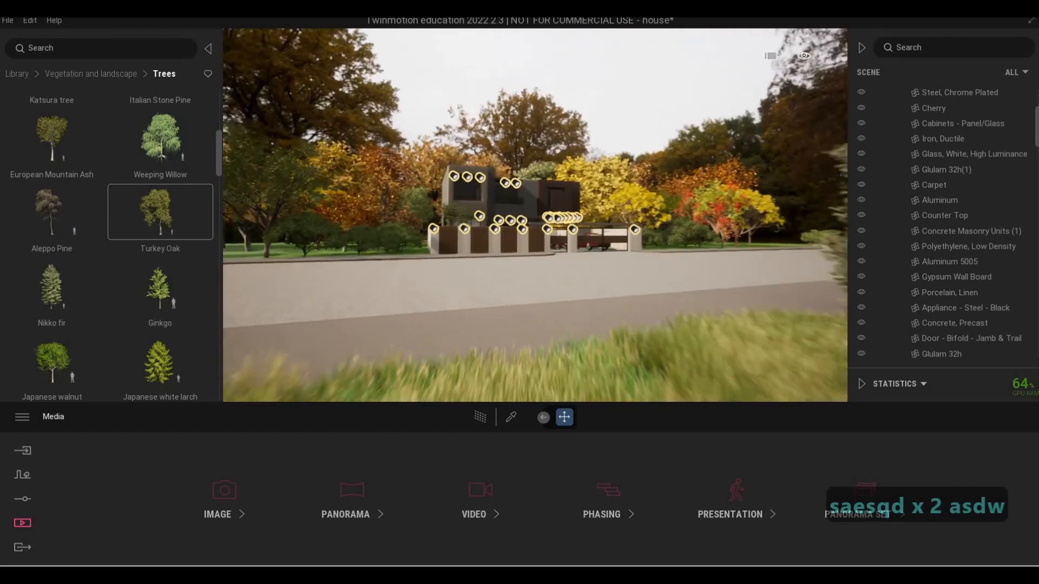
pyautogui.press('d')
pyautogui.press('s')
pyautogui.press('d')
pyautogui.press('w')
pyautogui.press('d')
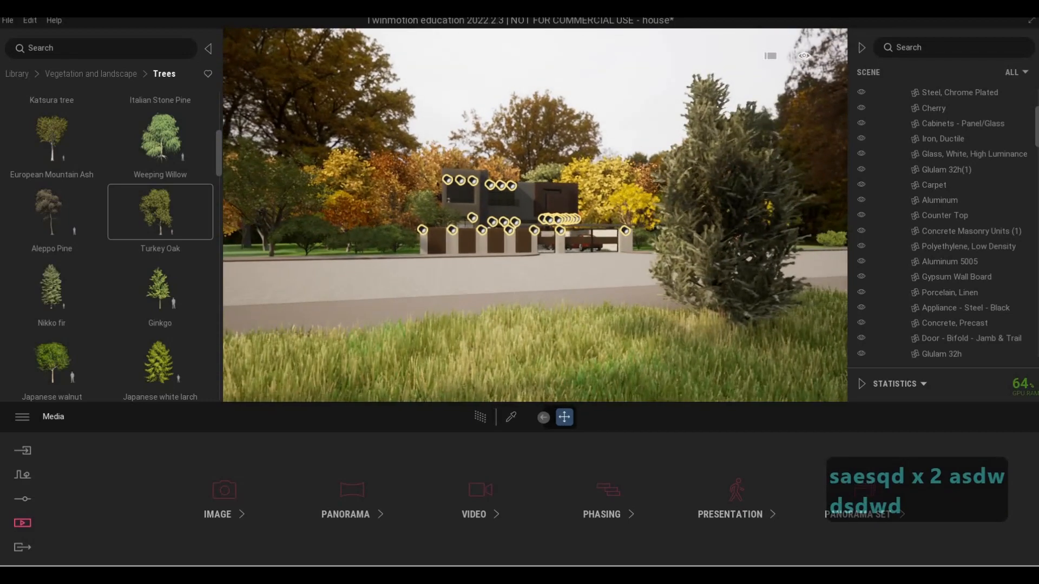
pyautogui.press('w')
pyautogui.press('w')
pyautogui.press('s')
pyautogui.press('s')
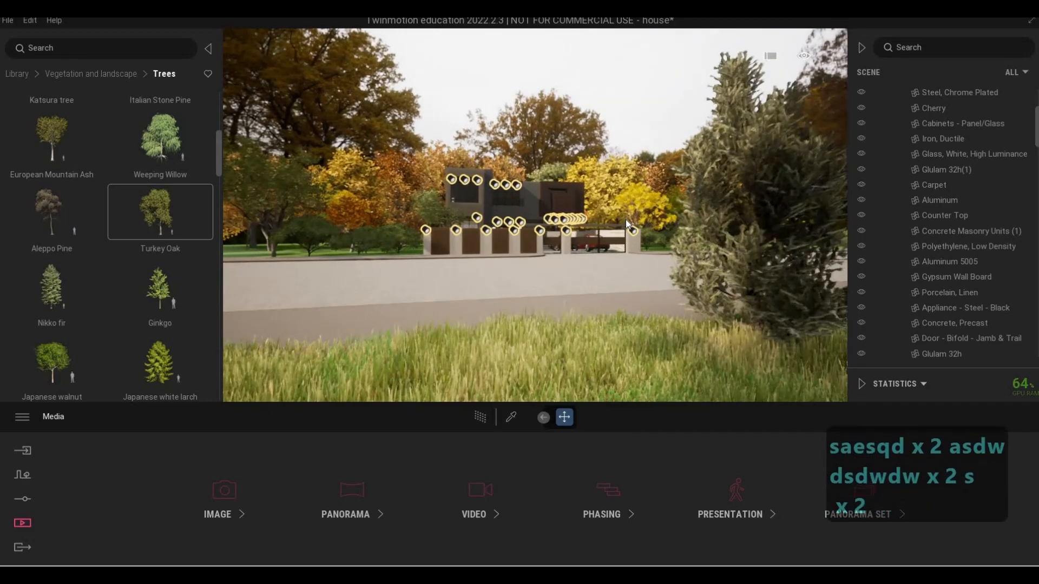
pyautogui.moveTo(274, 403); pyautogui.dragTo(285, 401, button='right')
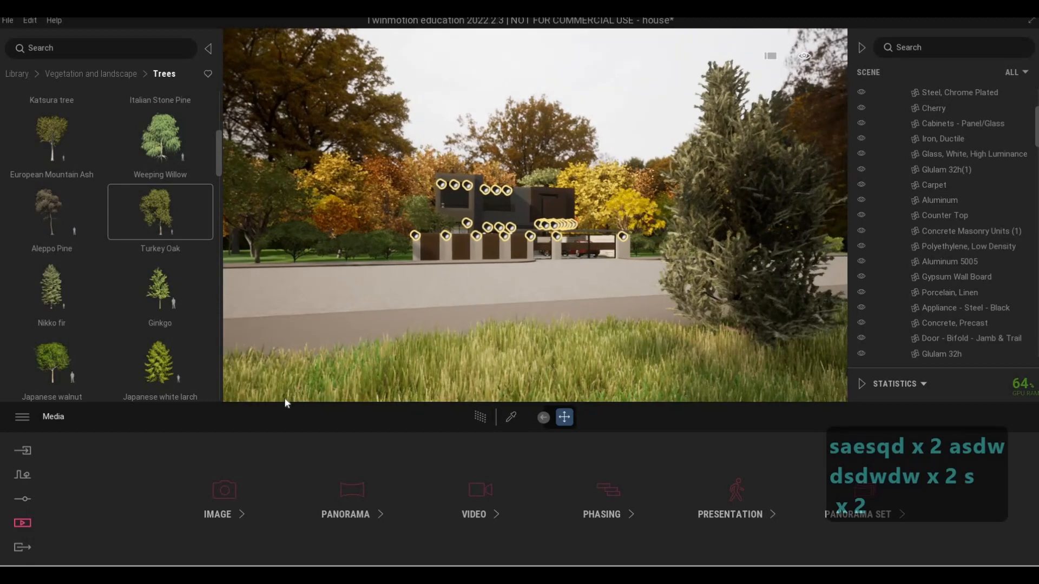
pyautogui.click(226, 488)
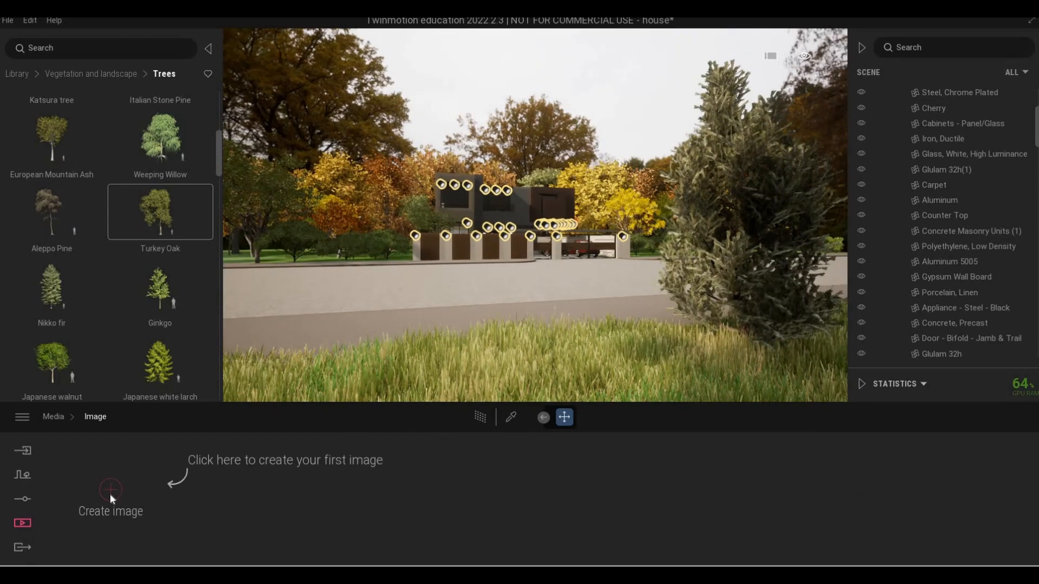
pyautogui.click(111, 489)
# Step: Reframe the view so the house sits nearer its centre beside the conifer, and refresh Image1 with it
pyautogui.press('s')
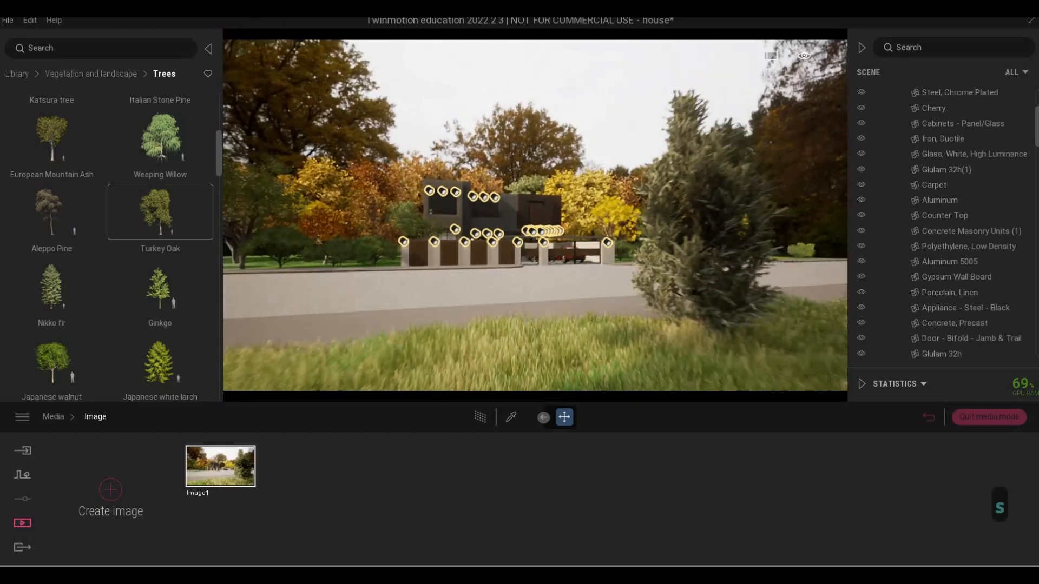
pyautogui.press('a')
pyautogui.press('a')
pyautogui.press('w')
pyautogui.press('d')
pyautogui.press('w')
pyautogui.press('d')
pyautogui.press('a')
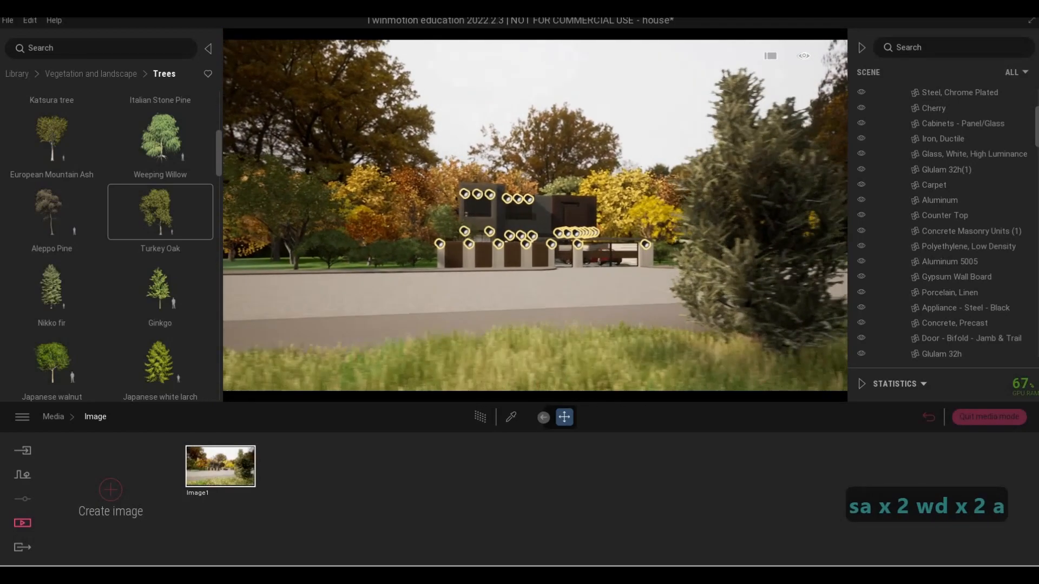
pyautogui.press('d')
pyautogui.moveTo(228, 444)
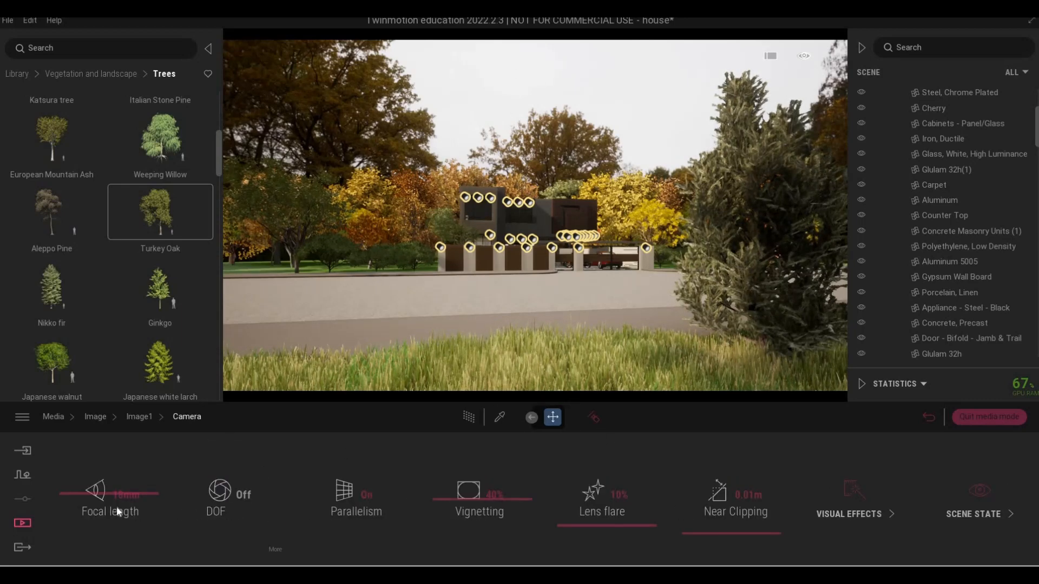
# Step: Set Image1's camera focal length to 27 mm, adjust the framing of the house from across the road, and refresh the image
pyautogui.moveTo(96, 493); pyautogui.dragTo(111, 493)
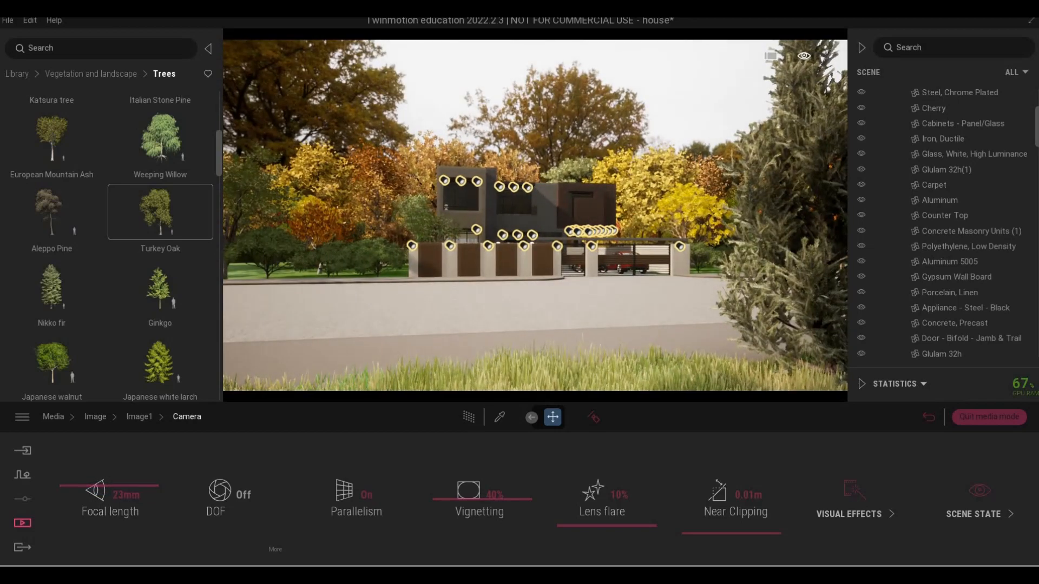
pyautogui.press('w')
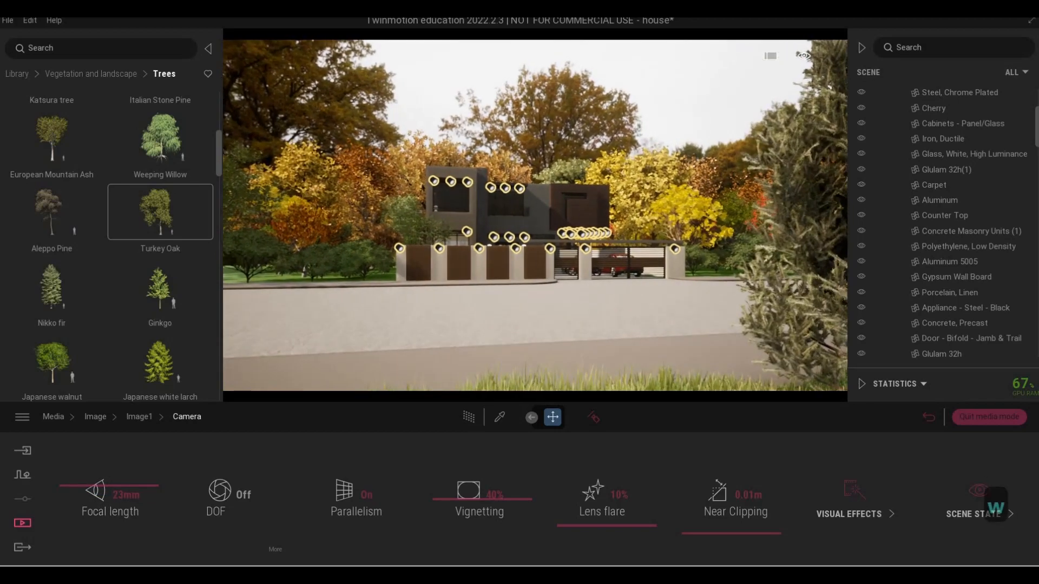
pyautogui.press('q')
pyautogui.press('a')
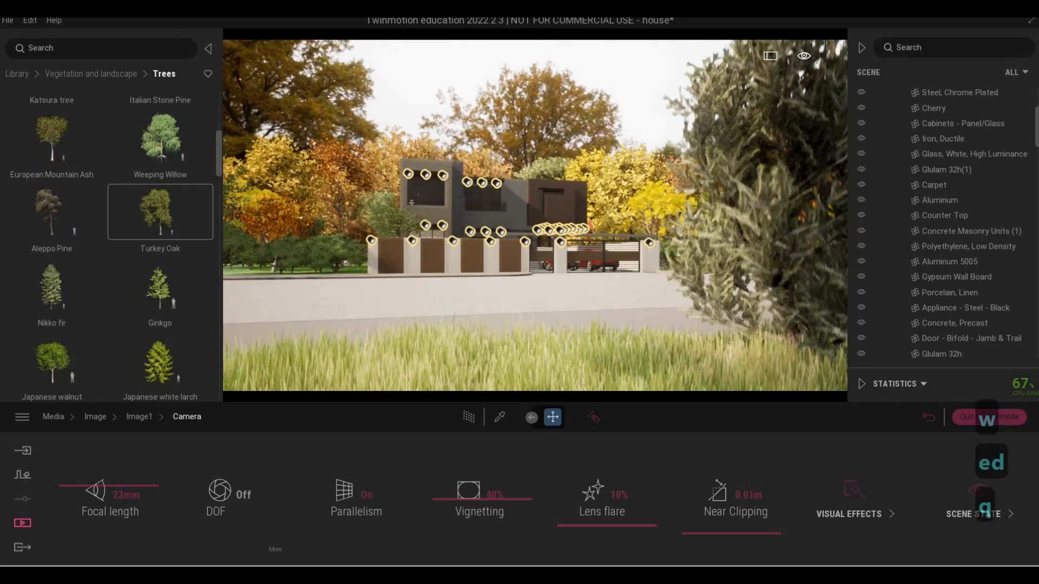
pyautogui.press('s')
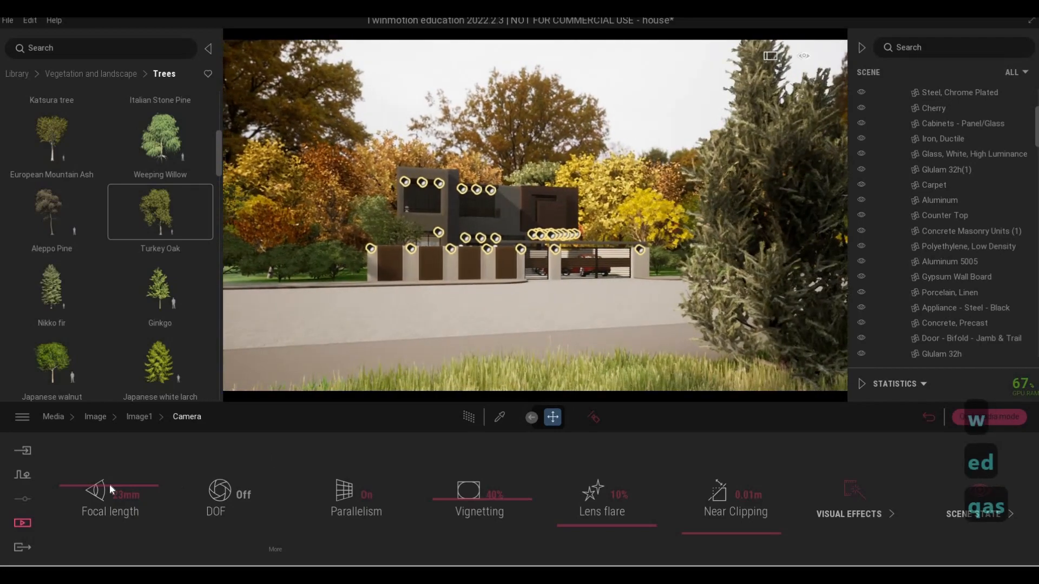
pyautogui.moveTo(108, 484); pyautogui.dragTo(109, 483)
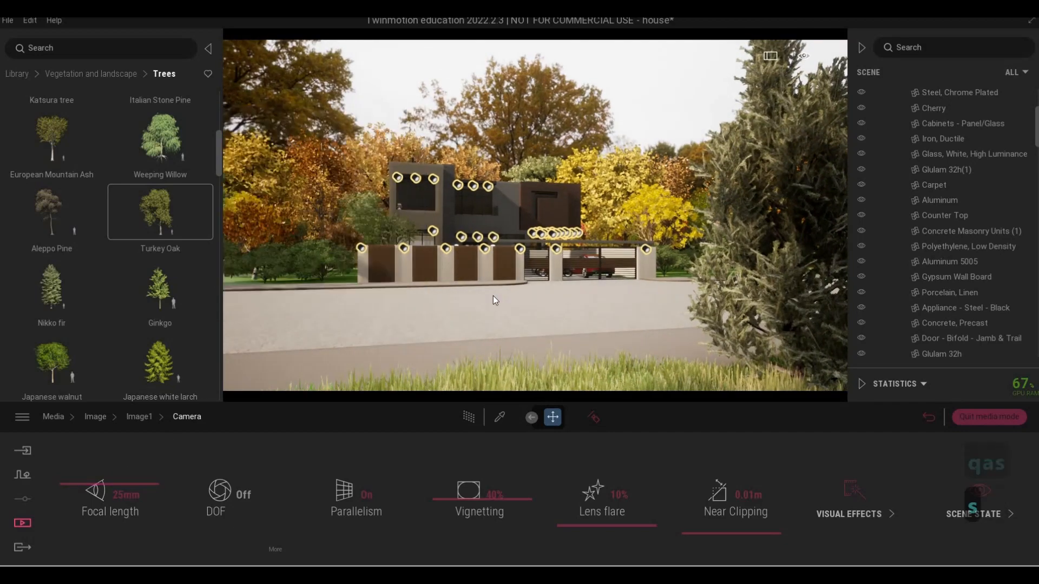
pyautogui.press('s')
pyautogui.press('a')
pyautogui.press('d')
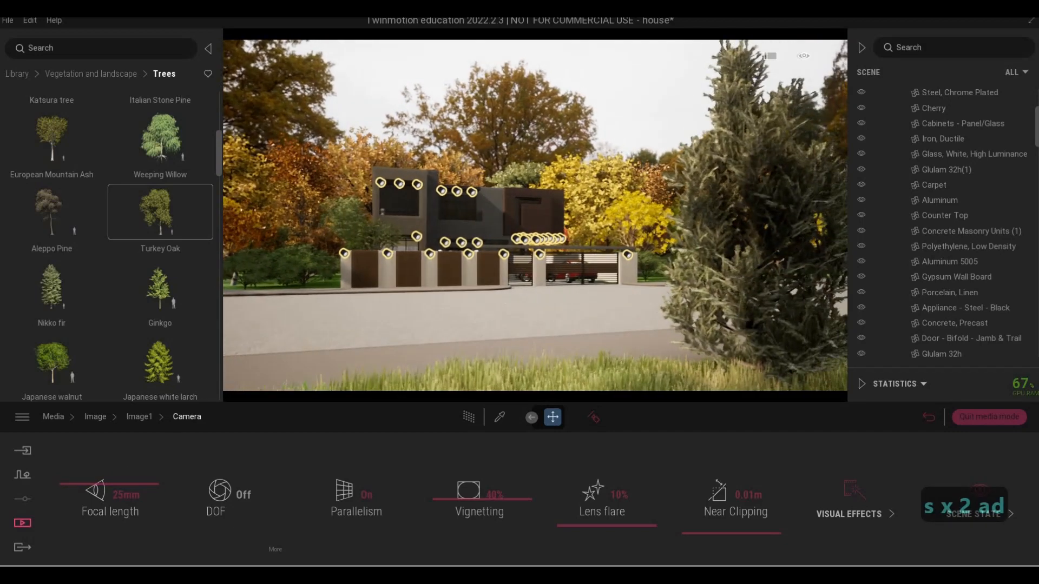
pyautogui.press('a')
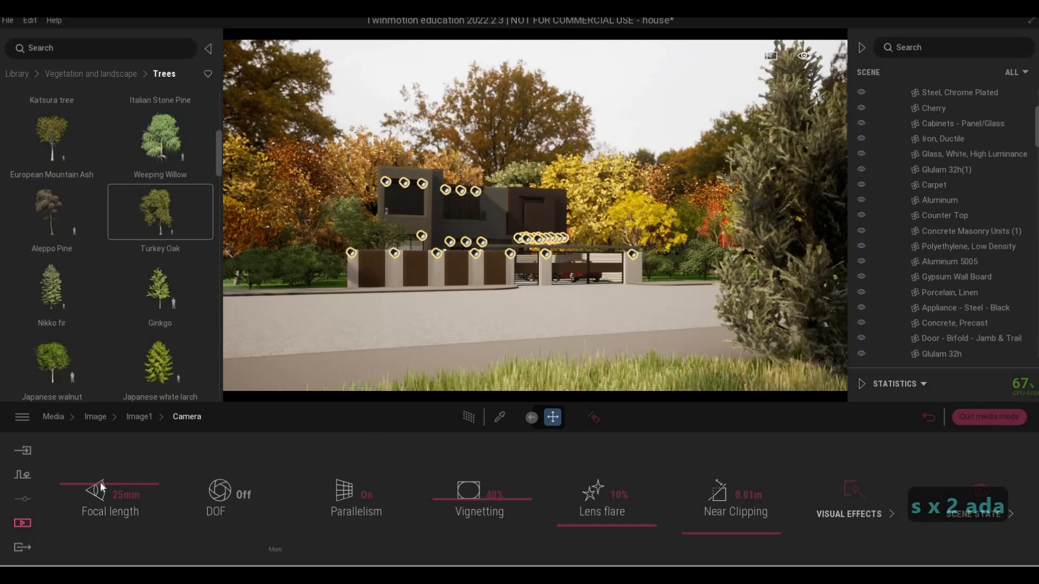
pyautogui.click(99, 481)
pyautogui.press('s')
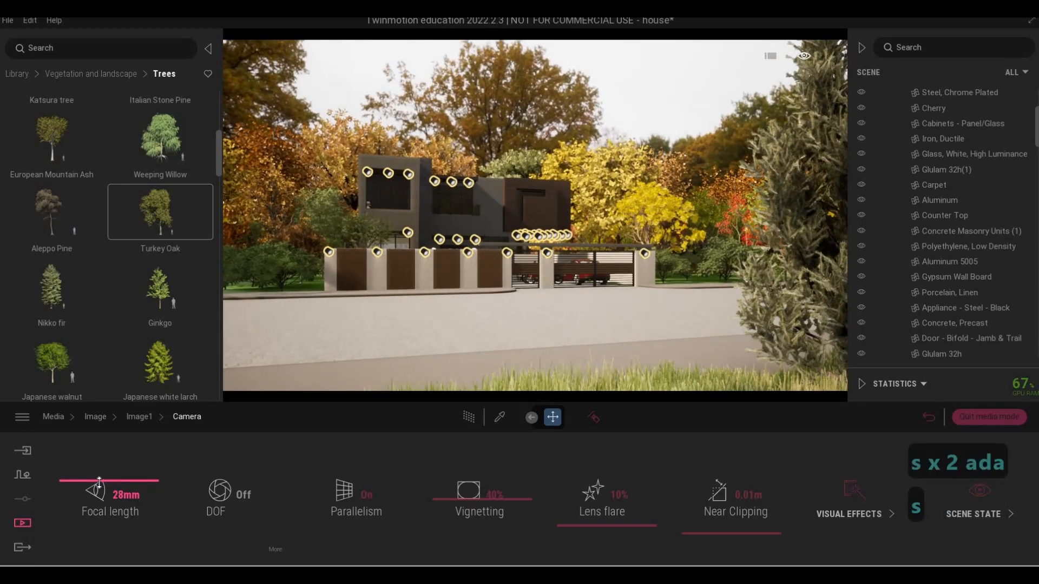
pyautogui.moveTo(99, 481); pyautogui.dragTo(96, 481)
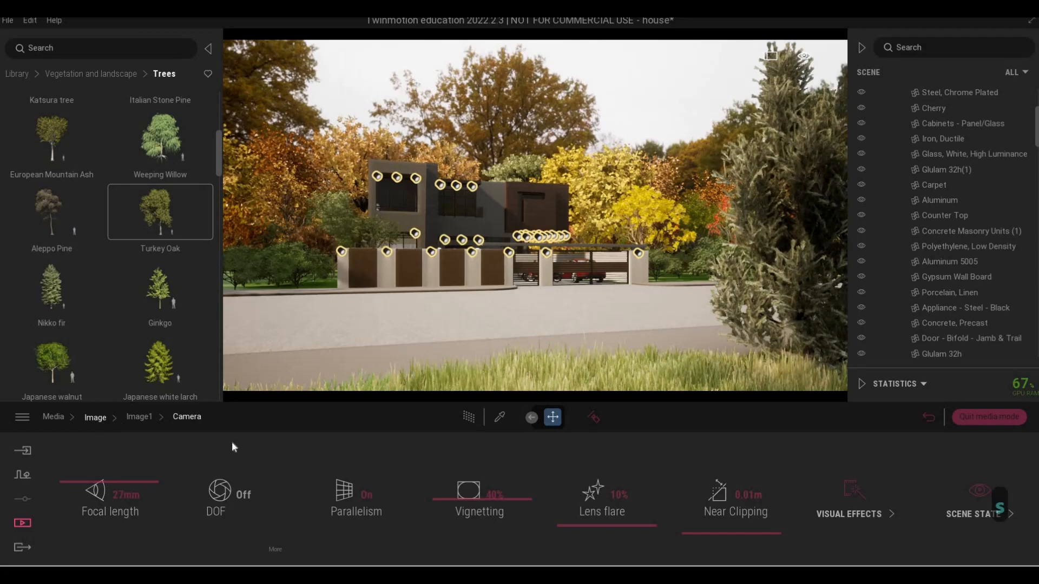
pyautogui.moveTo(227, 441)
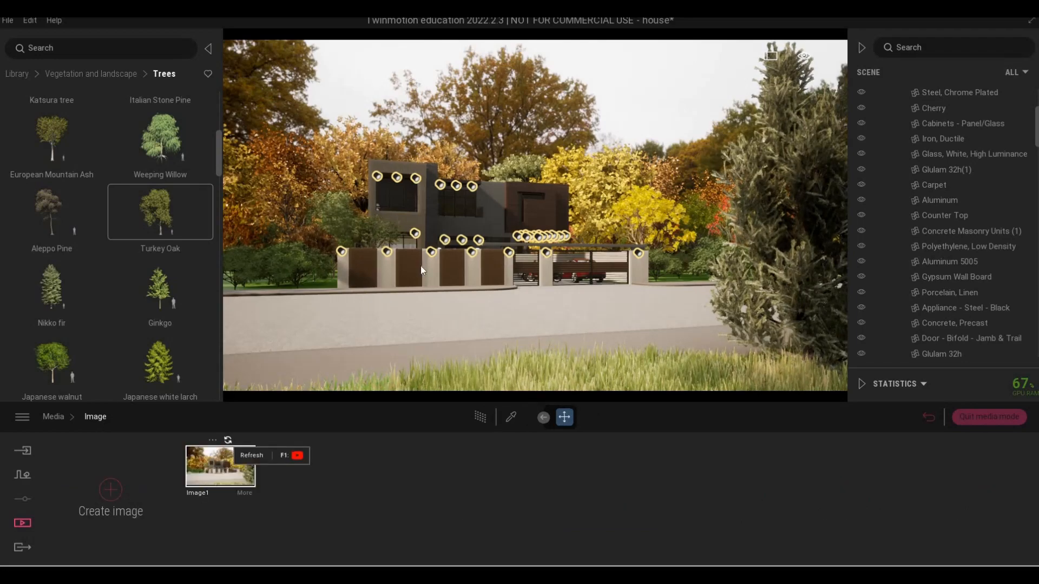
# Step: Frame a closer, angled street-level view of the house that takes in the boundary wall's corner and the gate
pyautogui.press('a')
pyautogui.press('w')
pyautogui.press('d')
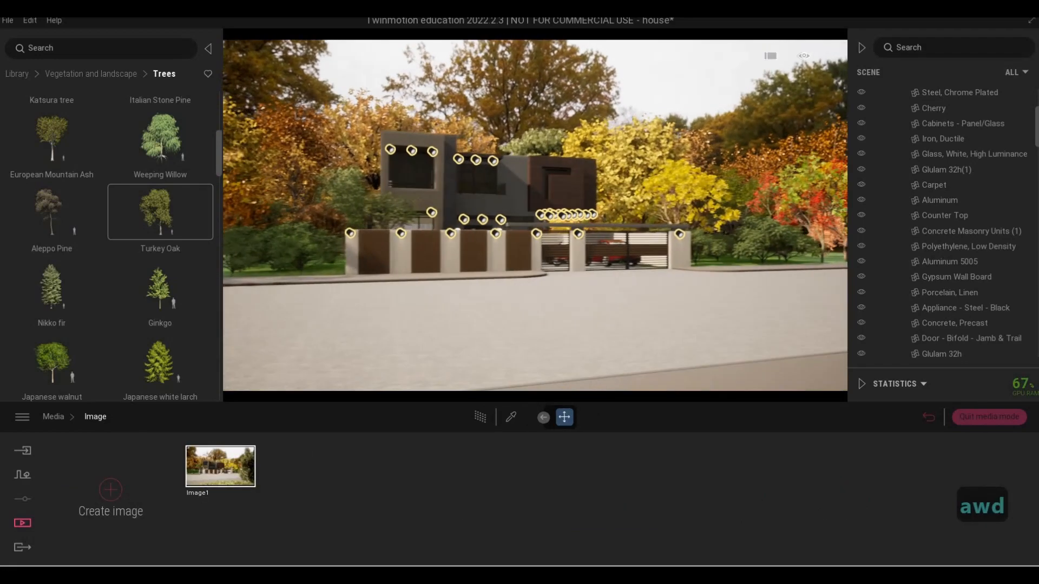
pyautogui.press('e')
pyautogui.press('d')
pyautogui.press('q')
pyautogui.press('d')
pyautogui.press('w')
pyautogui.press('a')
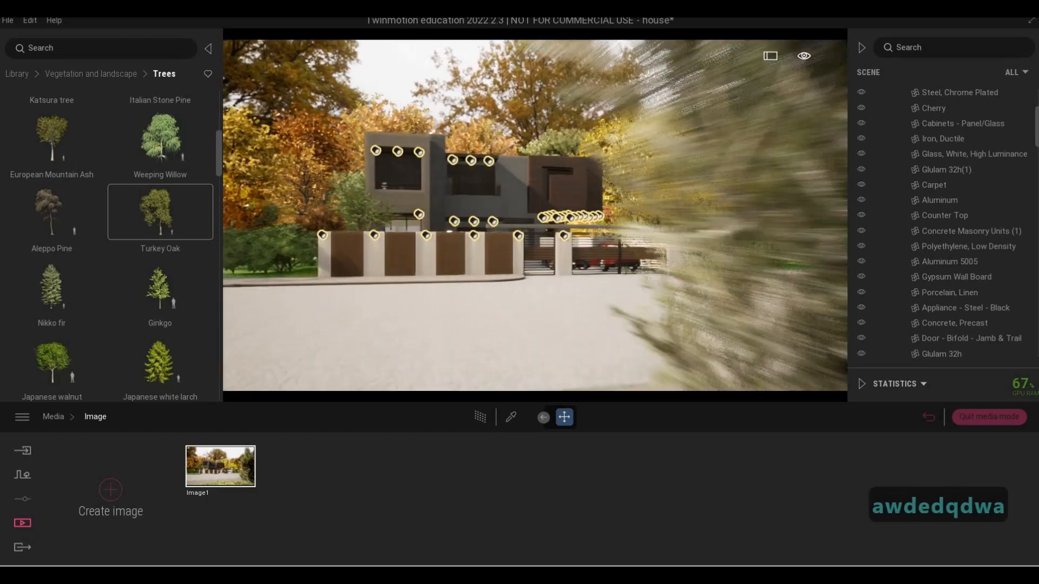
pyautogui.press('a')
pyautogui.press('a')
pyautogui.press('a')
pyautogui.press('a')
pyautogui.press('a')
pyautogui.press('a')
pyautogui.press('e')
pyautogui.press('a')
pyautogui.press('q')
pyautogui.press('a')
pyautogui.press('w')
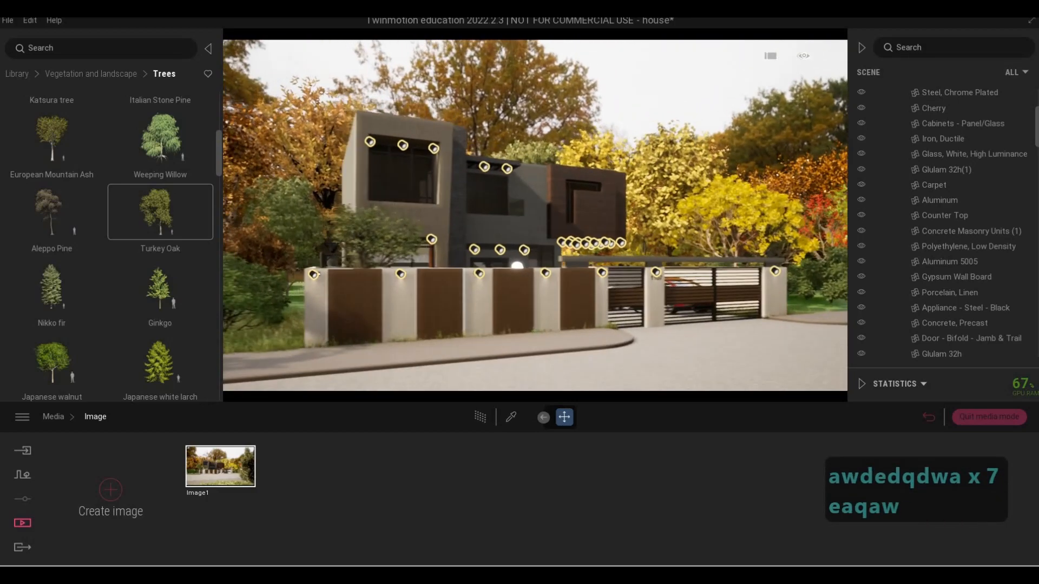
pyautogui.press('e')
pyautogui.press('w')
pyautogui.press('d')
pyautogui.press('e')
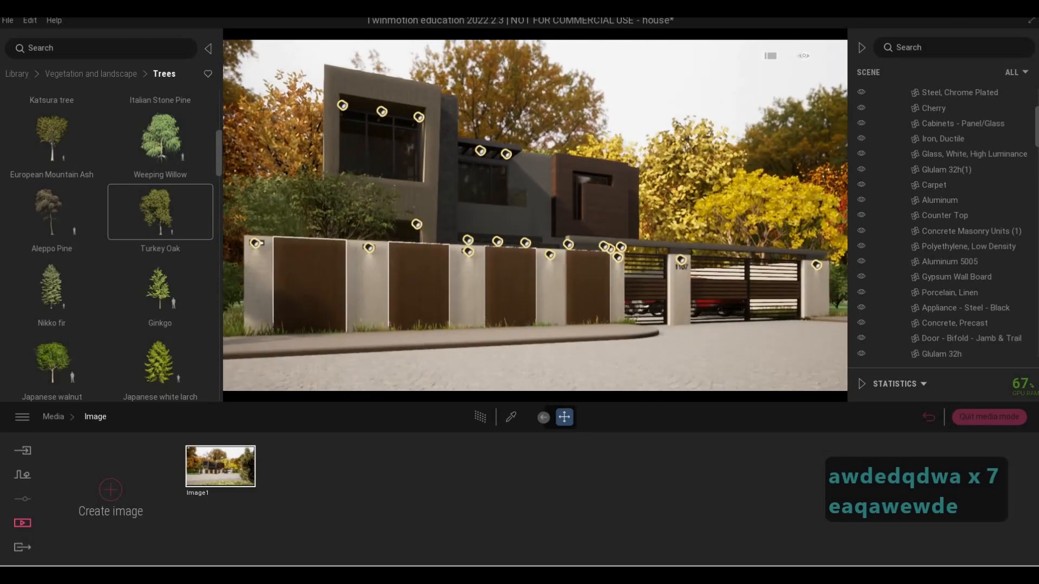
pyautogui.press('a')
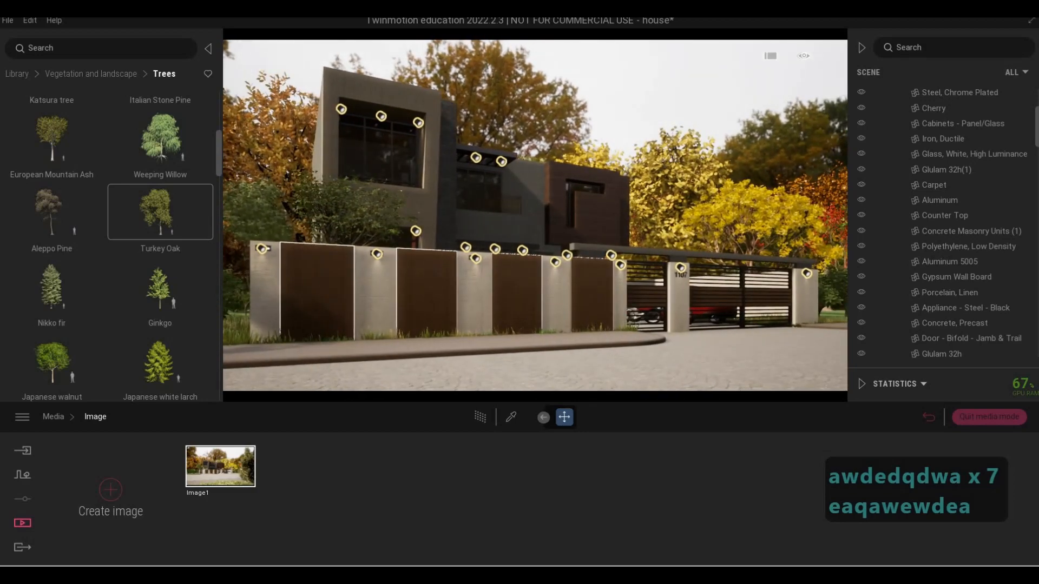
pyautogui.press('a')
pyautogui.press('q')
pyautogui.press('s')
pyautogui.press('d')
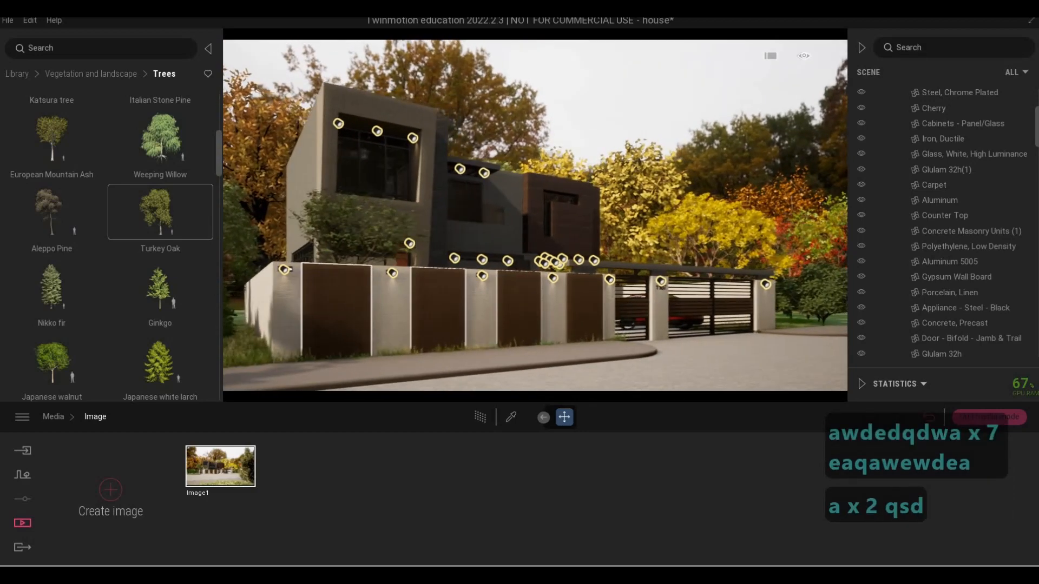
pyautogui.press('d')
pyautogui.press('e')
pyautogui.press('a')
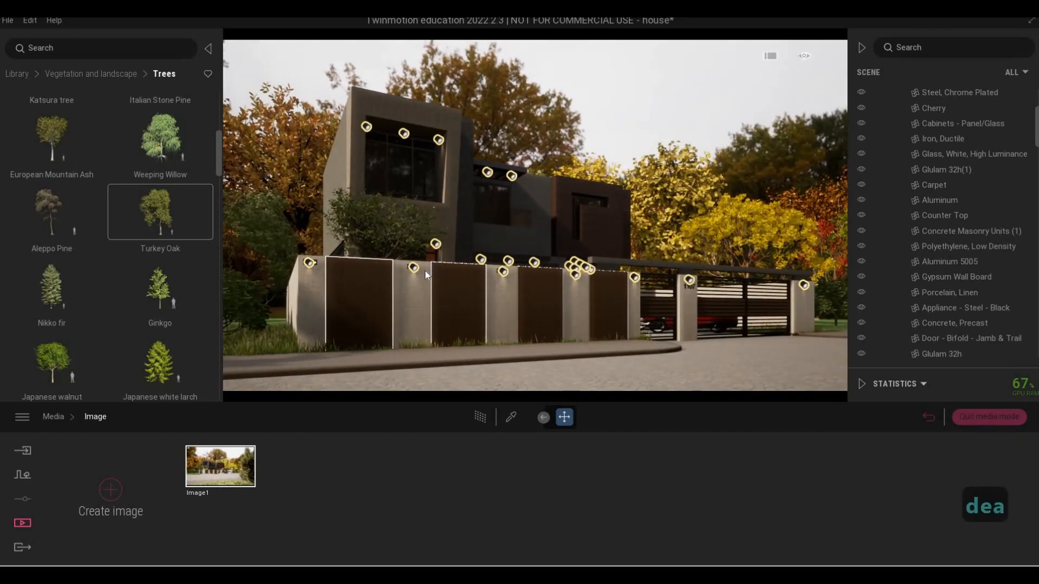
pyautogui.press('q')
pyautogui.press('e')
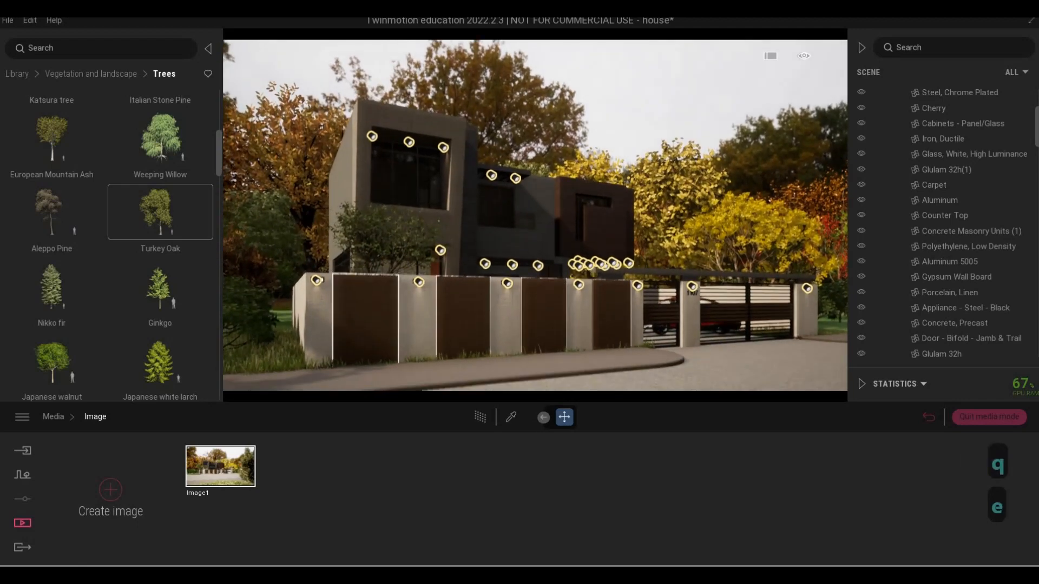
# Step: Shift the Curry Leaf Tree behind the front wall toward the wall's corner, and create a second image from the angled view
pyautogui.click(346, 346)
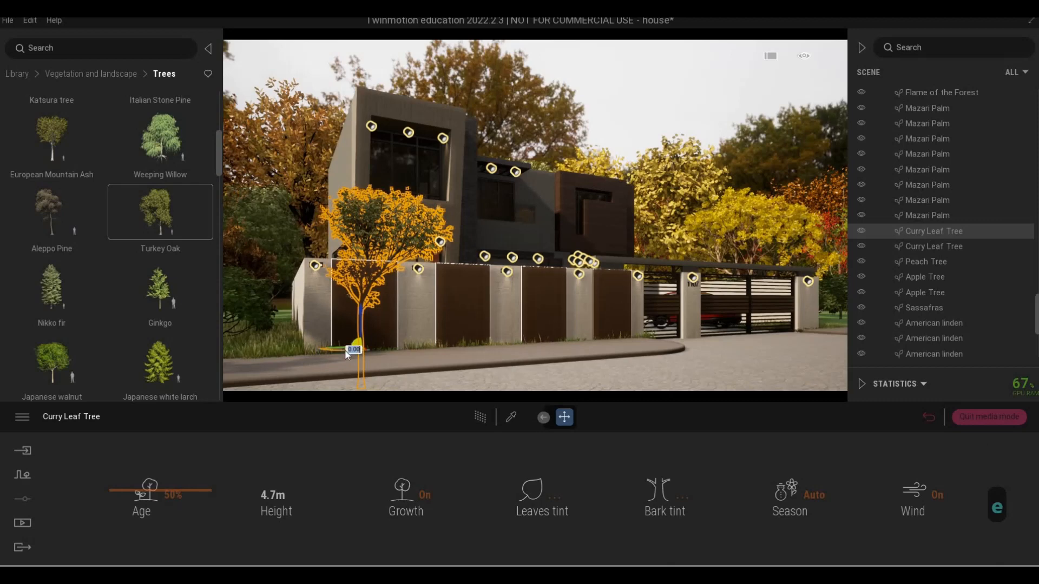
pyautogui.moveTo(347, 349); pyautogui.dragTo(329, 351)
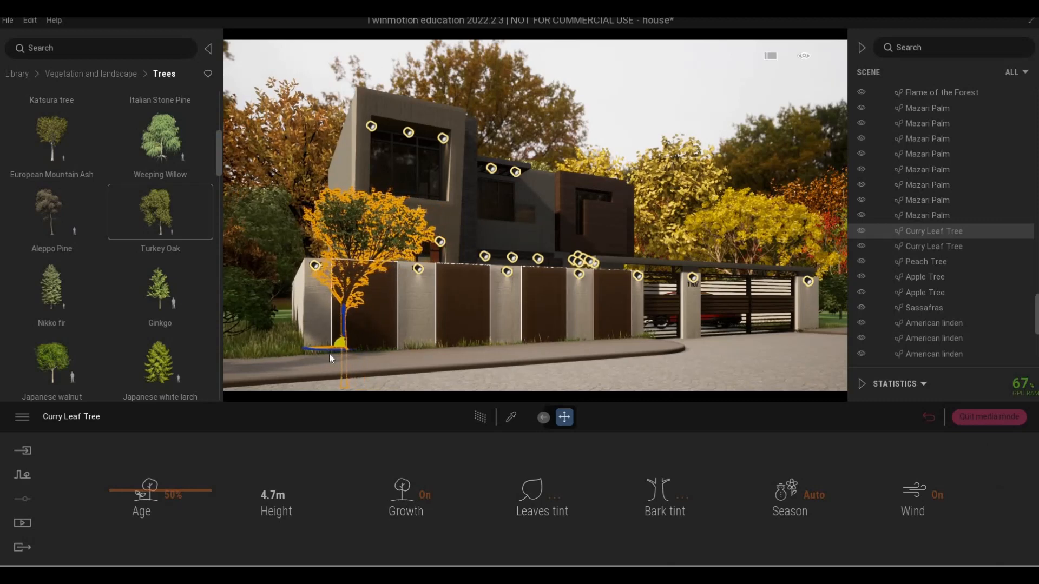
pyautogui.press('Escape')
pyautogui.press('Escape')
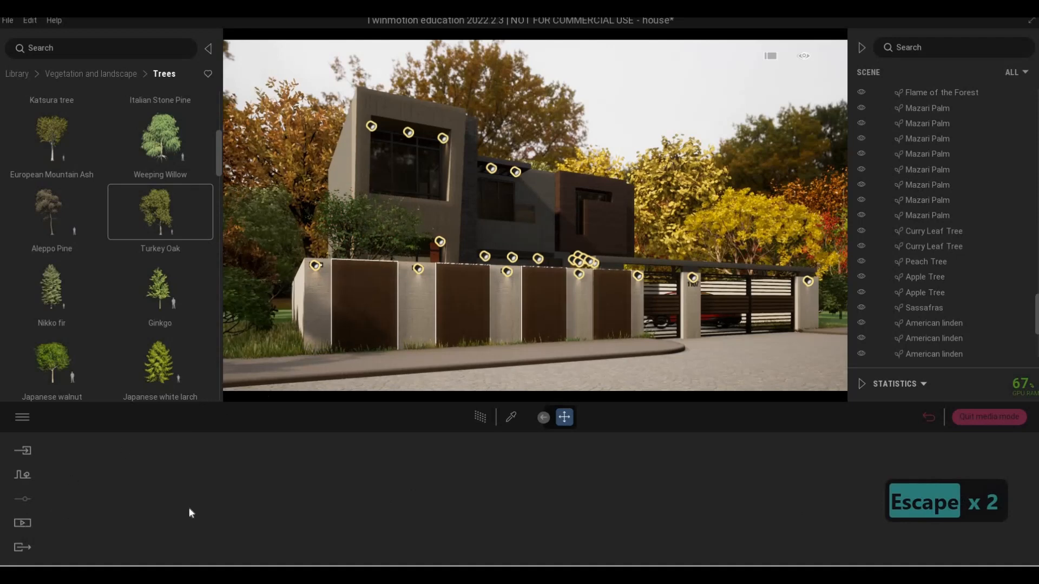
pyautogui.click(227, 502)
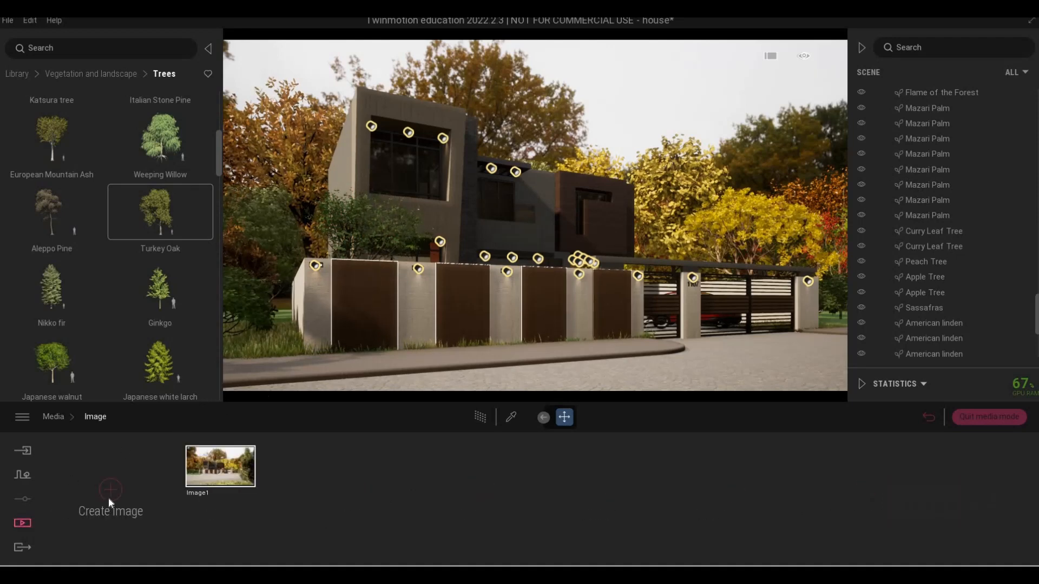
pyautogui.click(108, 497)
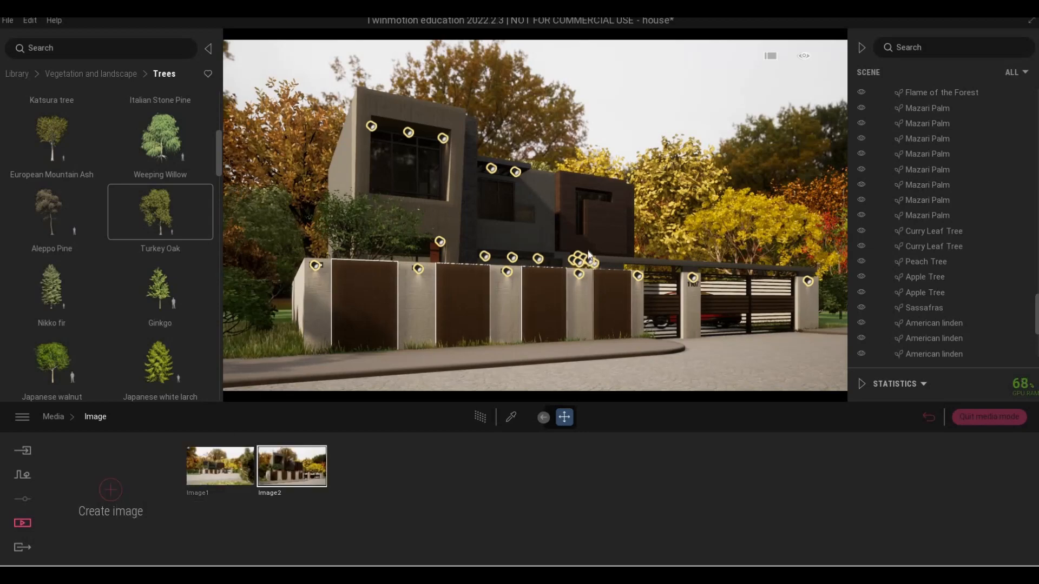
# Step: Frame a straight-on street view of the house with the full front wall and gate, and create a third image from it
pyautogui.press('d')
pyautogui.press('w')
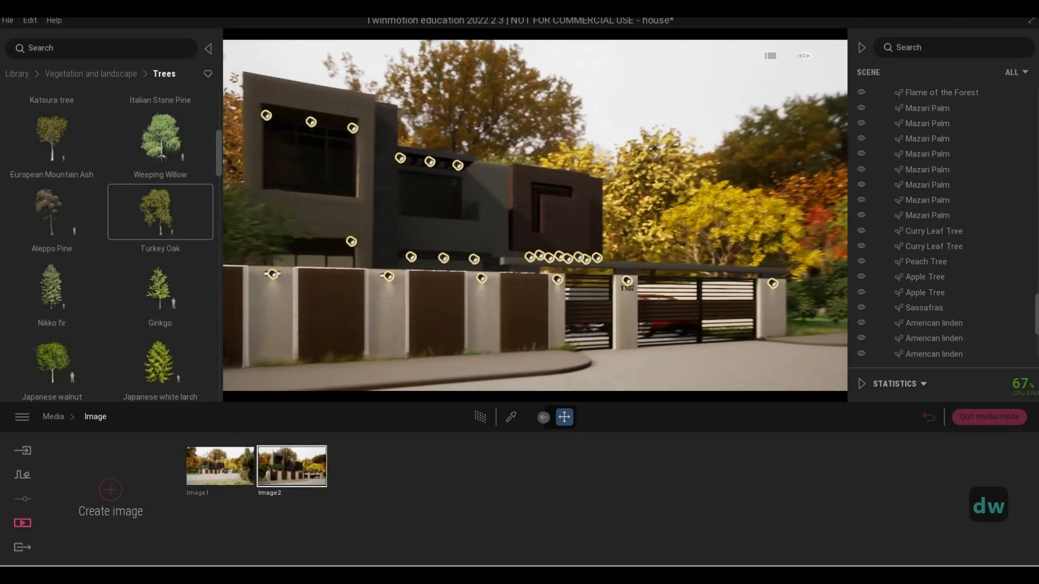
pyautogui.press('s')
pyautogui.press('a')
pyautogui.press('s')
pyautogui.press('d')
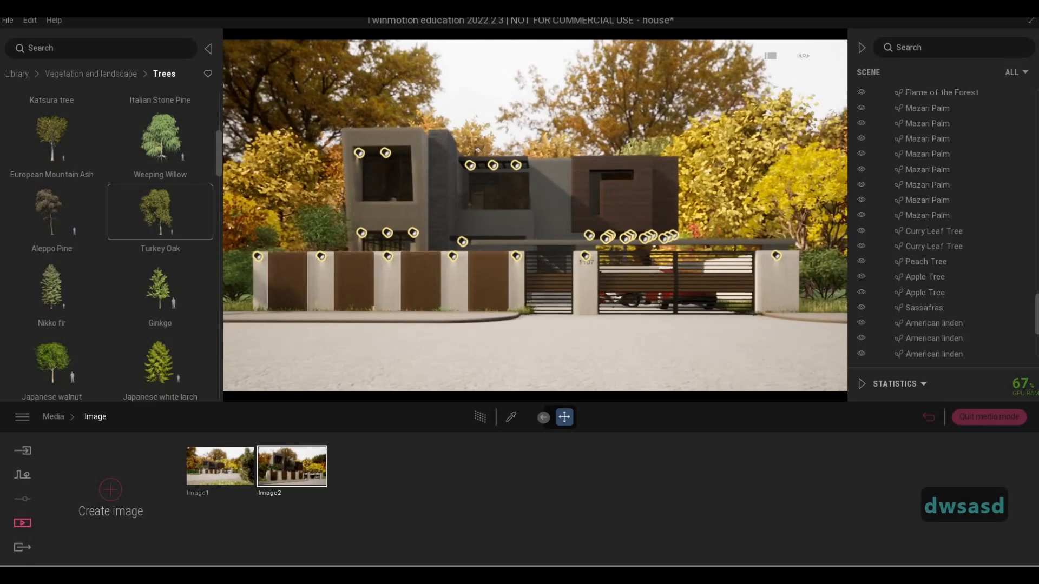
pyautogui.press('a')
pyautogui.press('a')
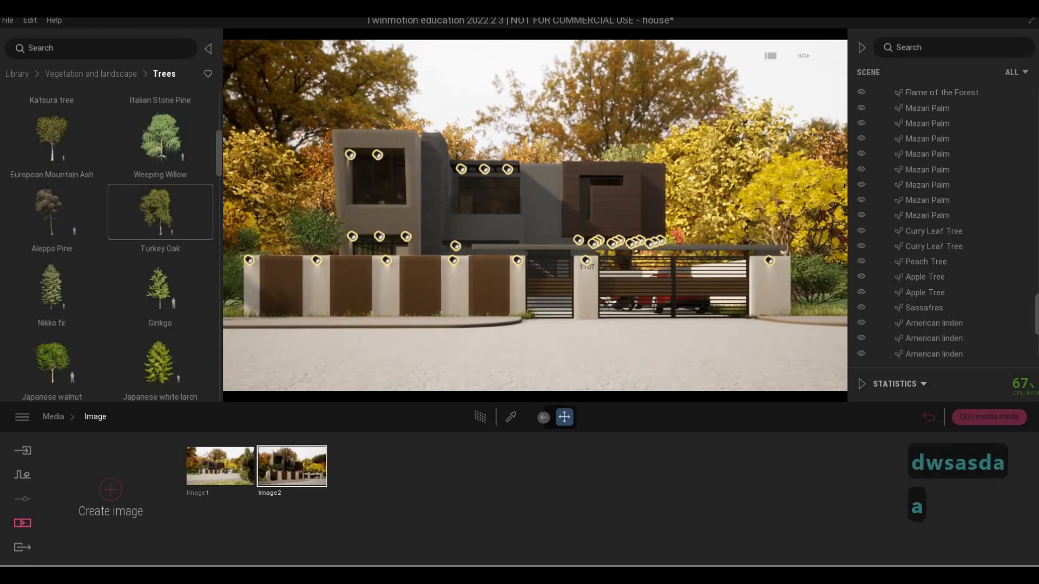
pyautogui.press('d')
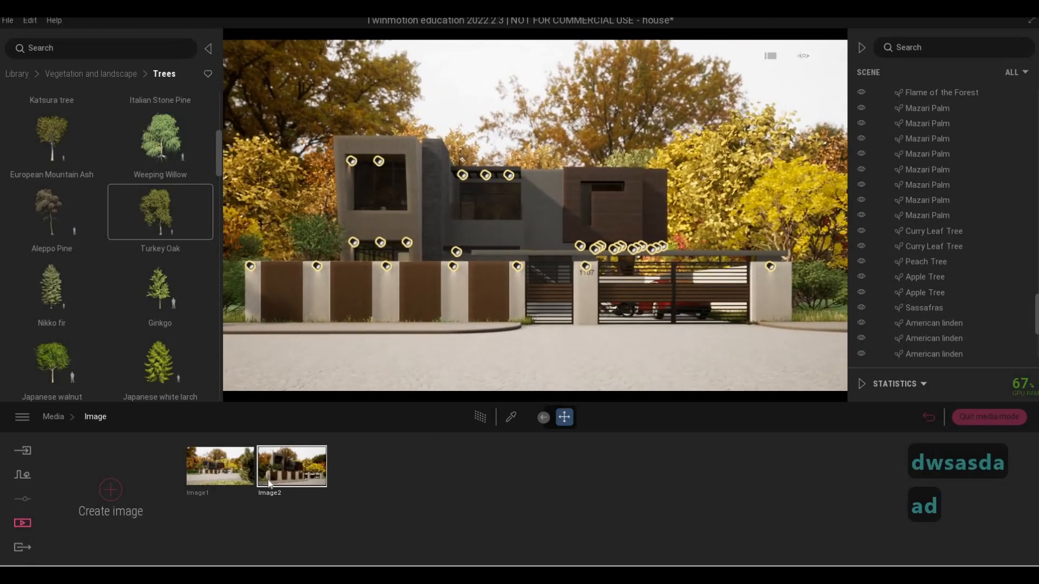
pyautogui.click(119, 492)
# Step: Frame an angled street-level view from the gate's side, taking in the wall's far corner and side face, and create a fourth image
pyautogui.press('w')
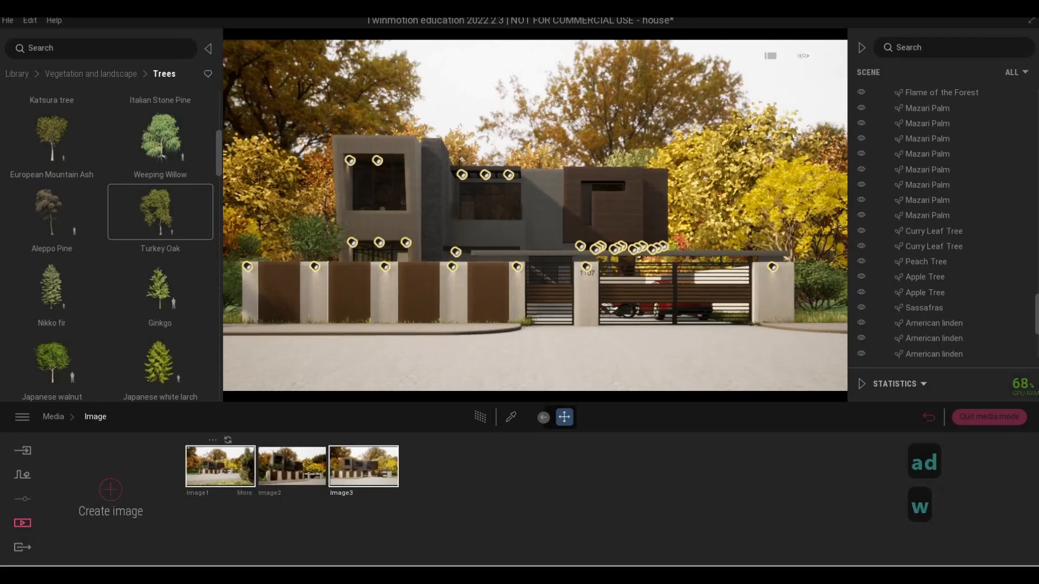
pyautogui.press('d')
pyautogui.press('w')
pyautogui.press('d')
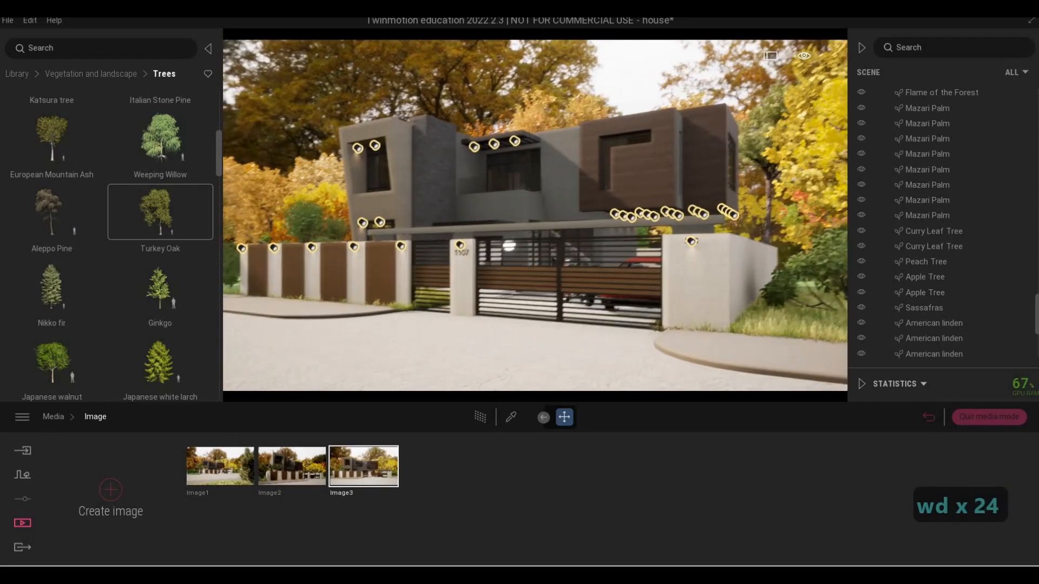
pyautogui.moveTo(535, 216); pyautogui.dragTo(540, 210, button='right')
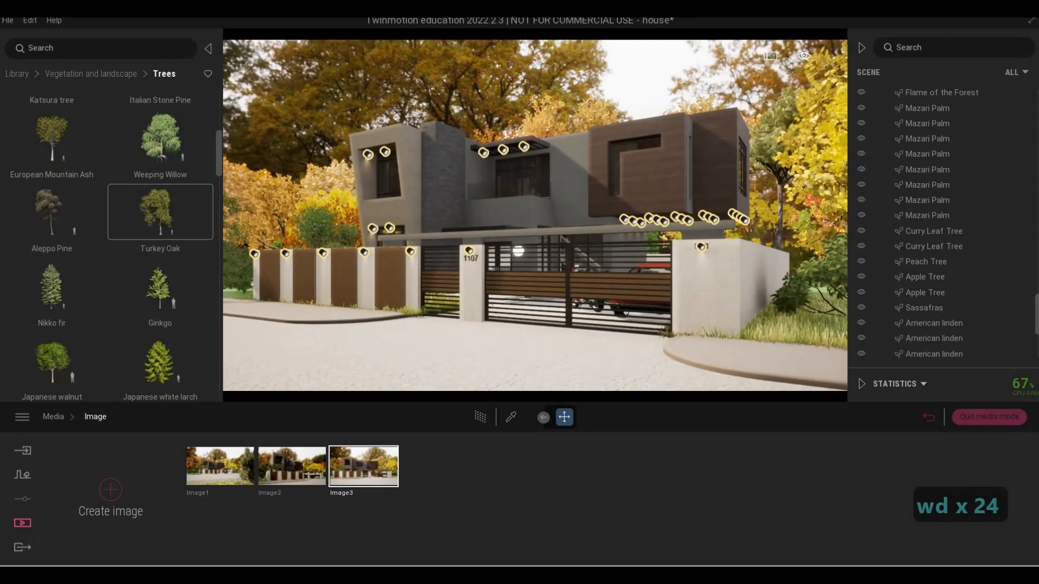
pyautogui.press('a')
pyautogui.press('q')
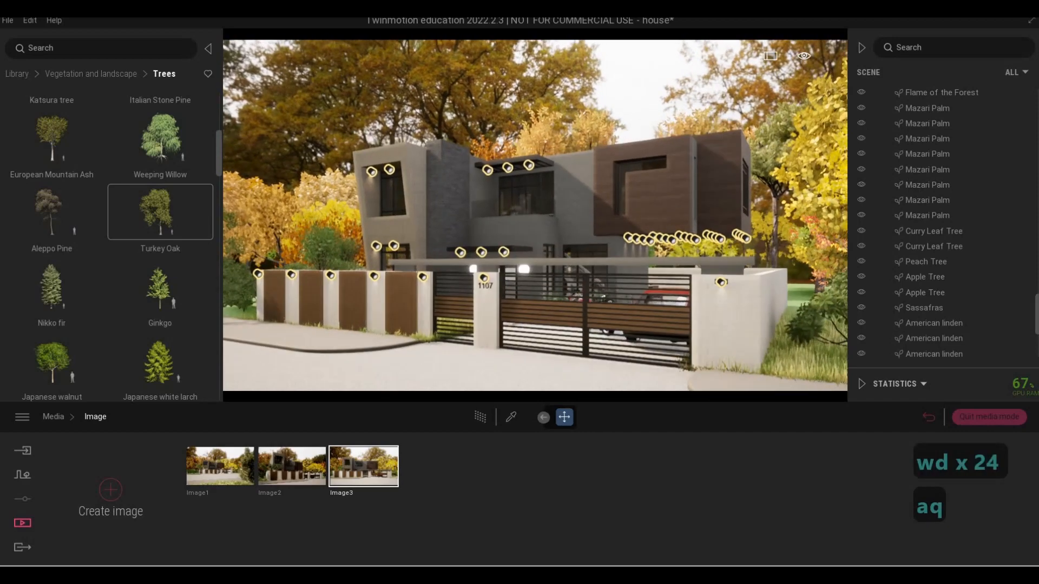
pyautogui.press('e')
pyautogui.press('q')
pyautogui.press('e')
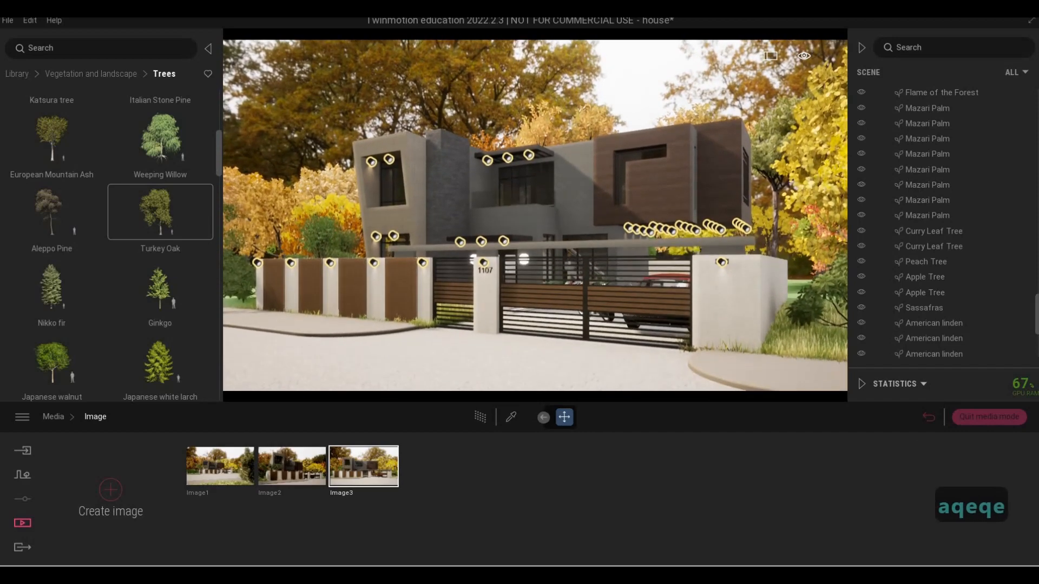
pyautogui.moveTo(535, 216); pyautogui.dragTo(538, 212, button='right')
pyautogui.moveTo(414, 356); pyautogui.dragTo(414, 355, button='right')
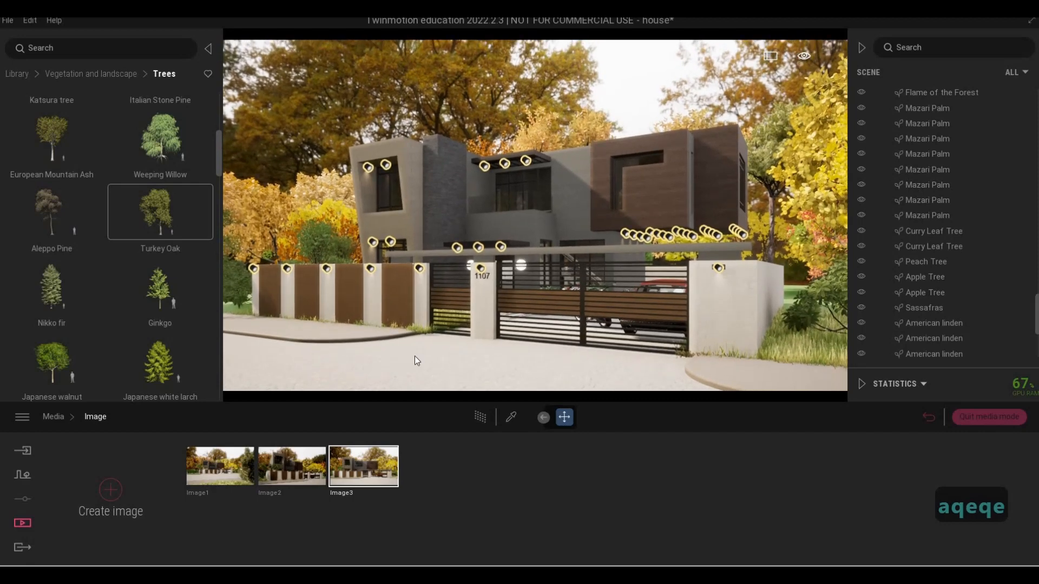
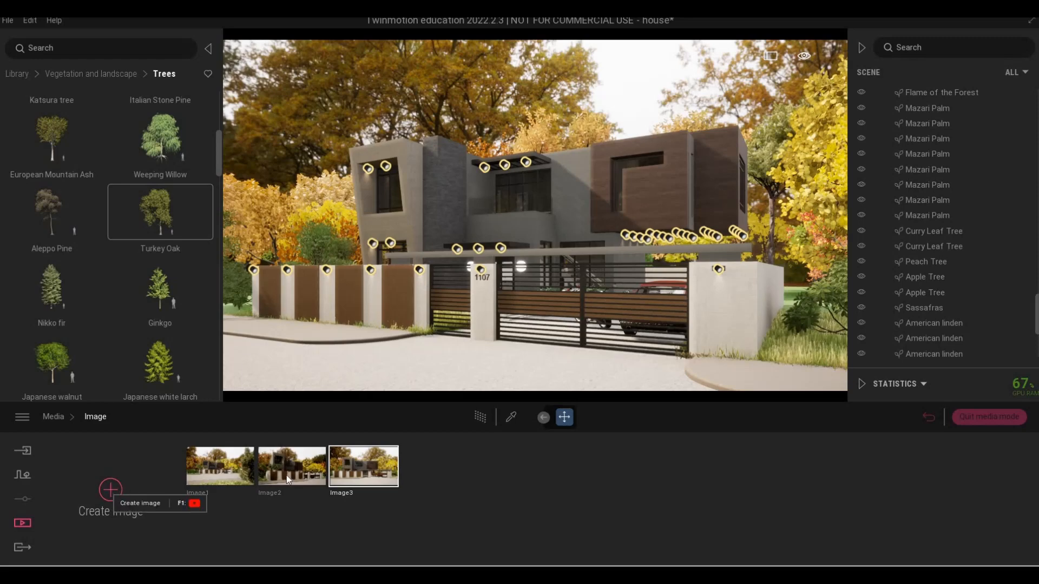
# Step: Return to Image3, adjust the height and centring of its frontal view of the house, and refresh the image
pyautogui.click(362, 469)
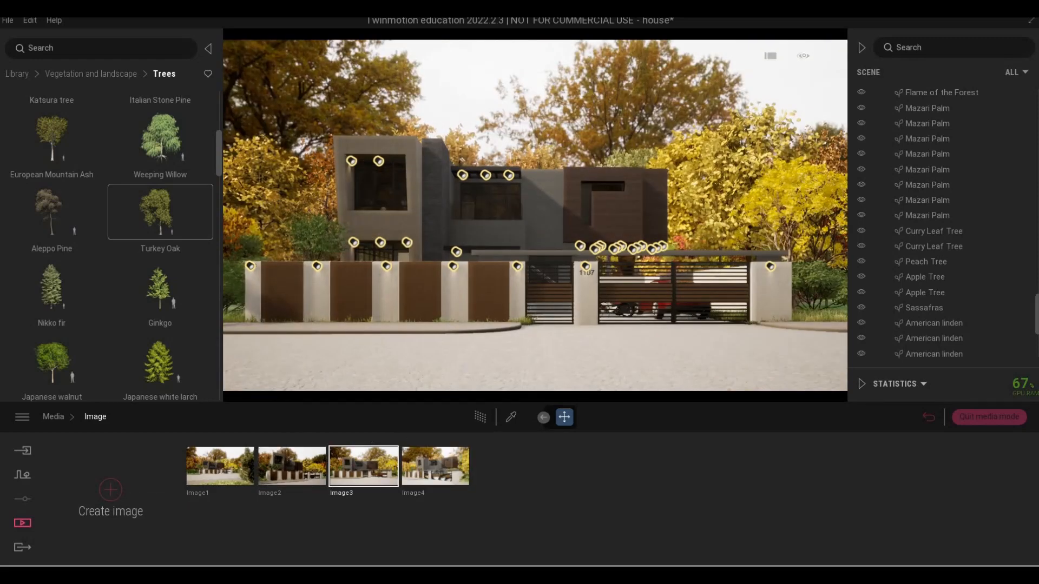
pyautogui.press('q')
pyautogui.press('d')
pyautogui.press('e')
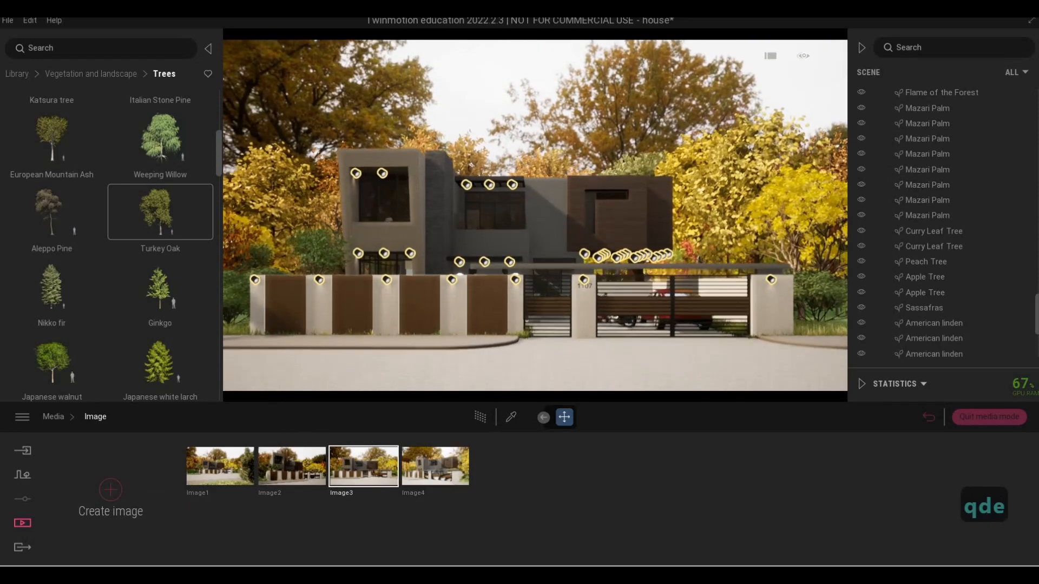
pyautogui.press('q')
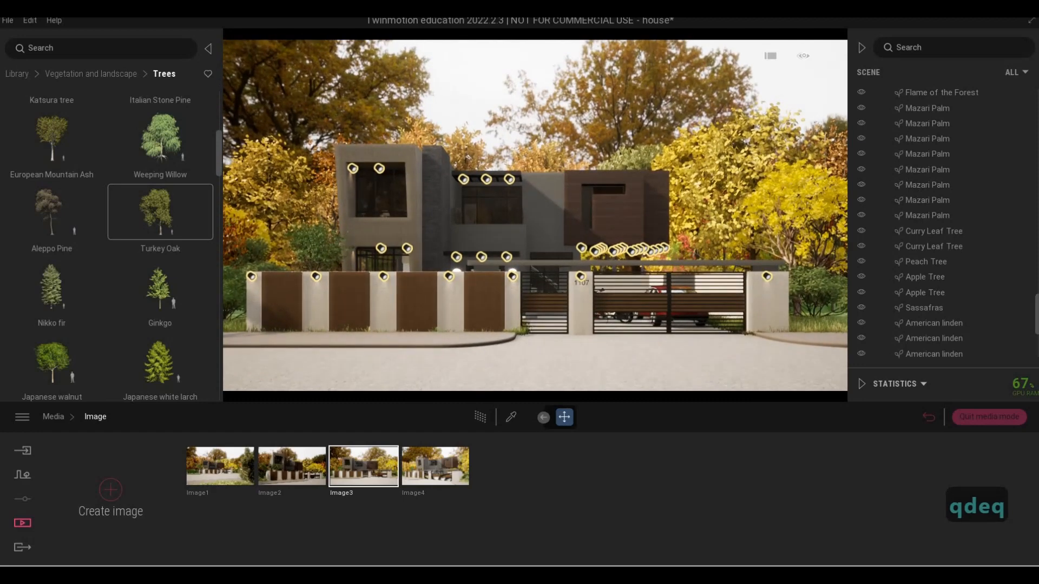
pyautogui.press('a')
pyautogui.press('e')
pyautogui.press('q')
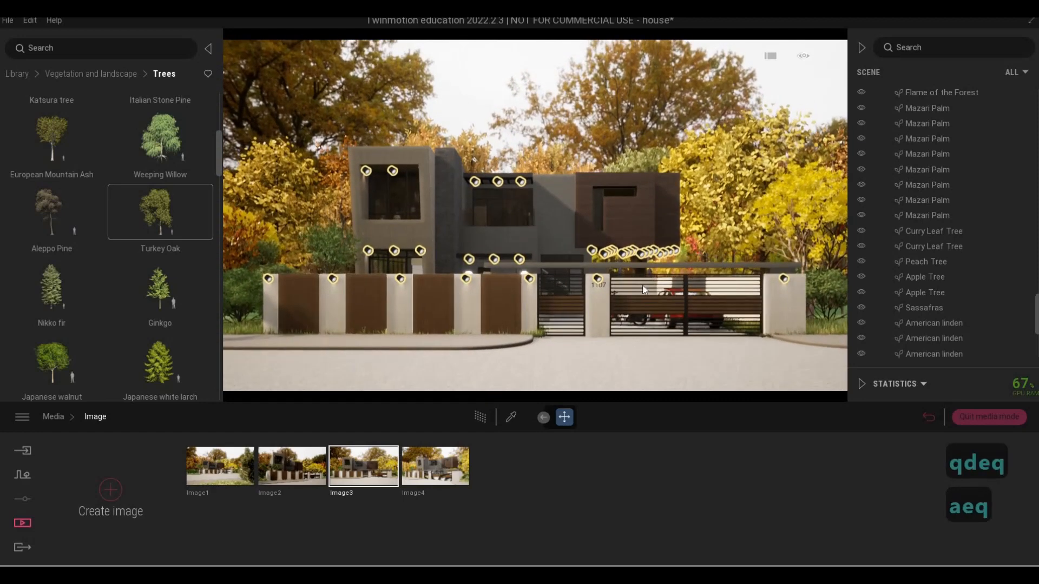
pyautogui.moveTo(643, 286); pyautogui.dragTo(691, 261, button='right')
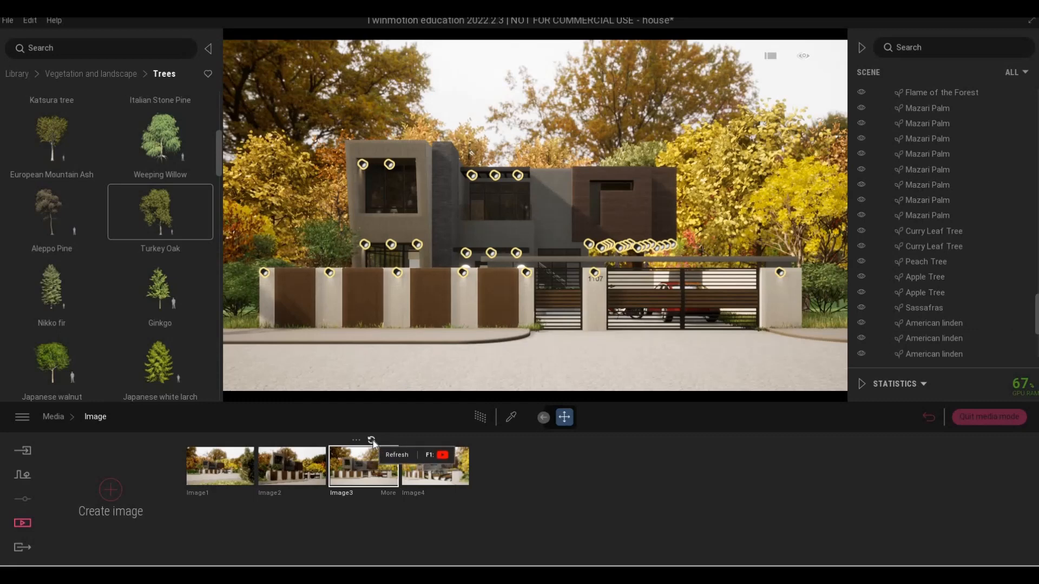
pyautogui.click(372, 440)
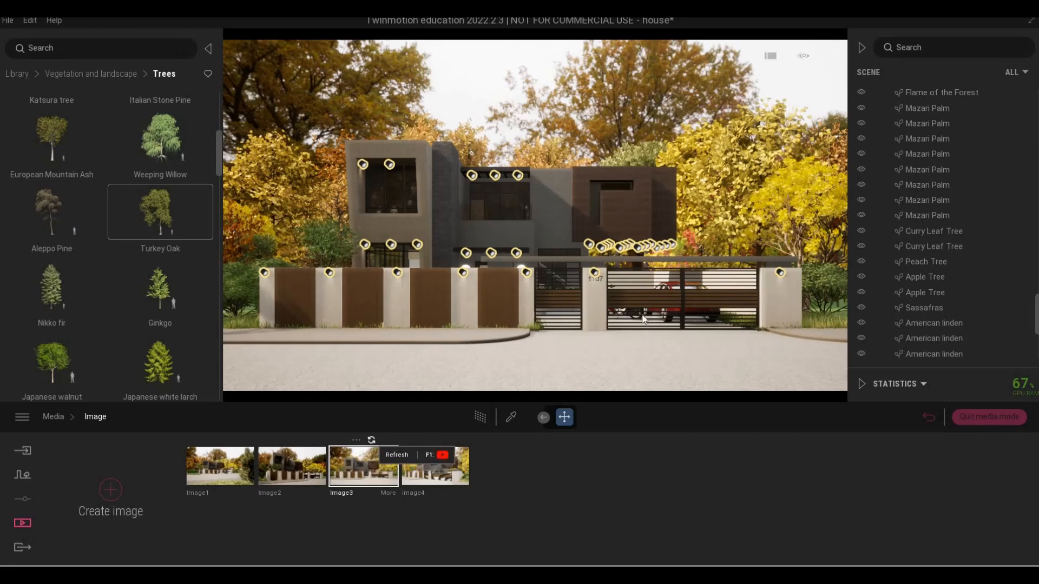
# Step: Pull the view back across the road into the grass, keeping the house's front facade facing the camera
pyautogui.press('d')
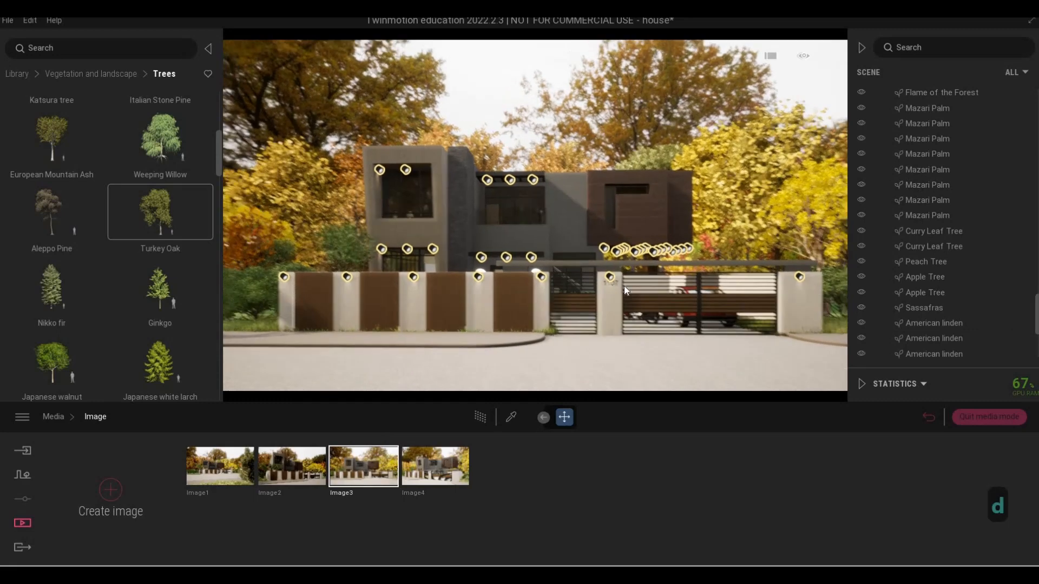
pyautogui.press('s')
pyautogui.press('d')
pyautogui.press('s')
pyautogui.press('a')
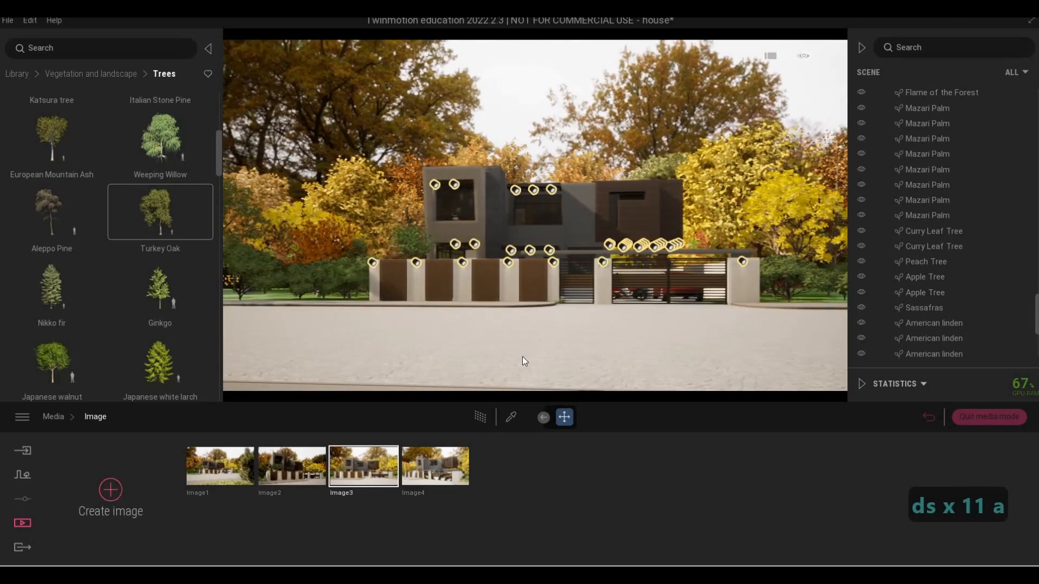
pyautogui.press('a')
pyautogui.press('s')
pyautogui.press('d')
pyautogui.press('w')
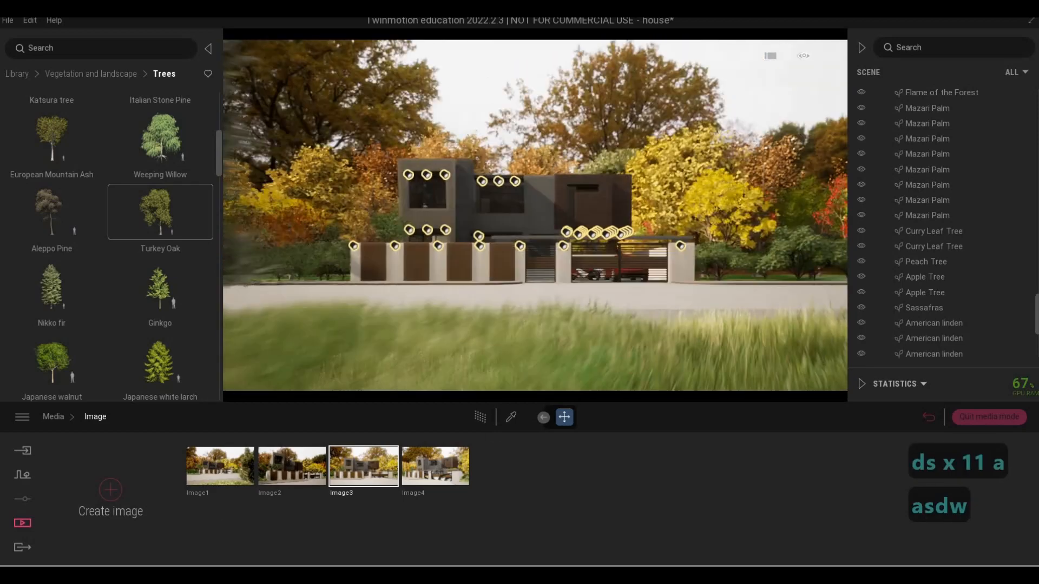
pyautogui.press('w')
pyautogui.press('s')
pyautogui.press('s')
pyautogui.press('q')
pyautogui.press('q')
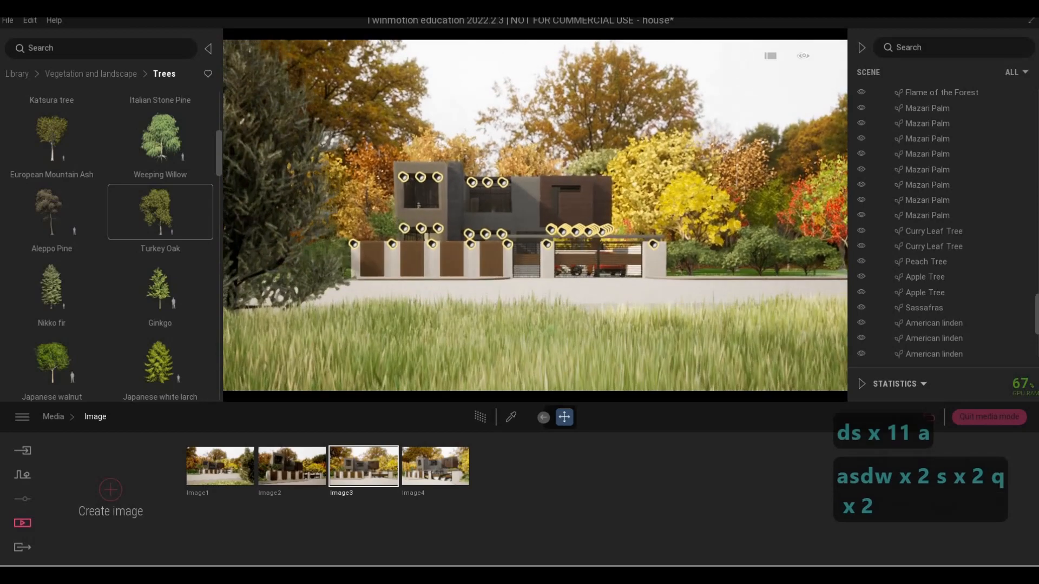
# Step: Frame the distant house between the conifer and the foreground grass, and create a fifth image from this view
pyautogui.press('s')
pyautogui.press('a')
pyautogui.press('d')
pyautogui.press('d')
pyautogui.press('w')
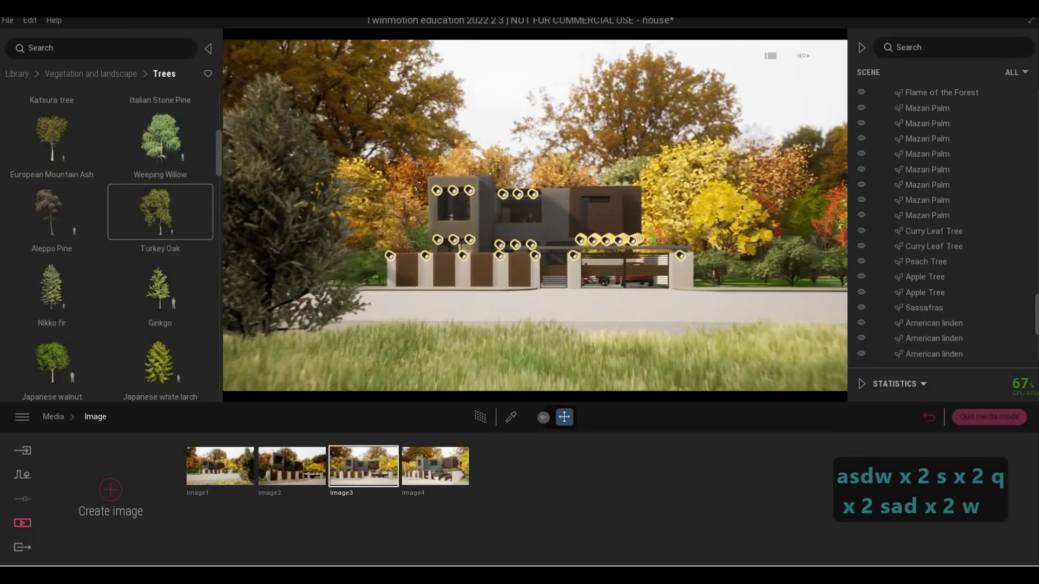
pyautogui.press('e')
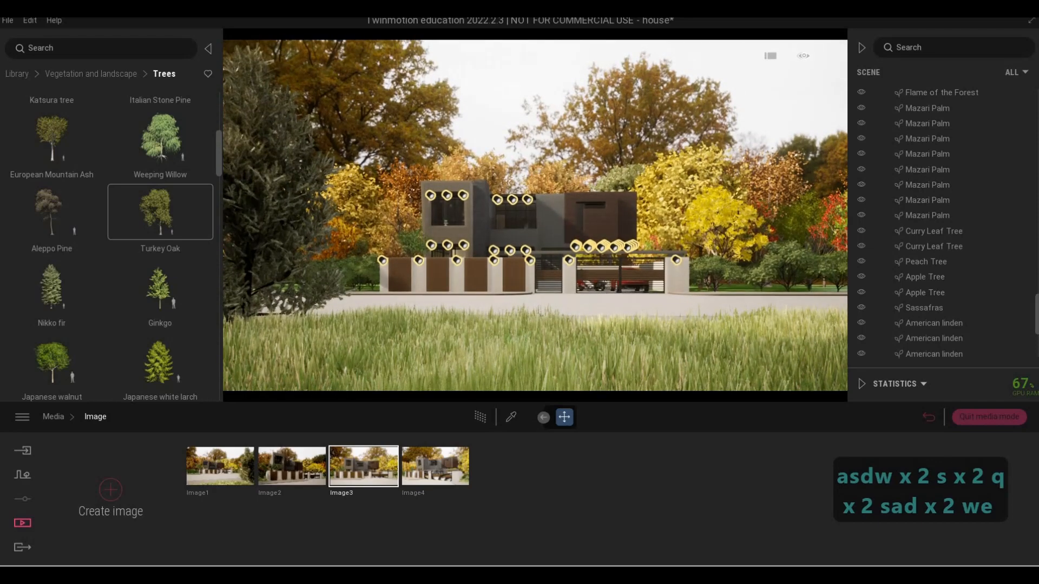
pyautogui.press('a')
pyautogui.press('d')
pyautogui.press('a')
pyautogui.press('q')
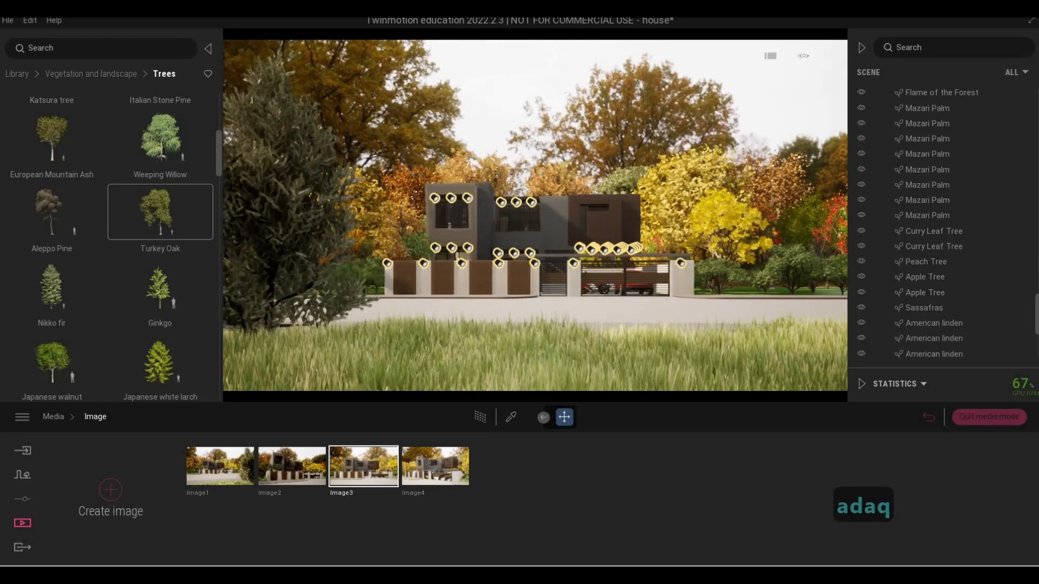
pyautogui.click(102, 488)
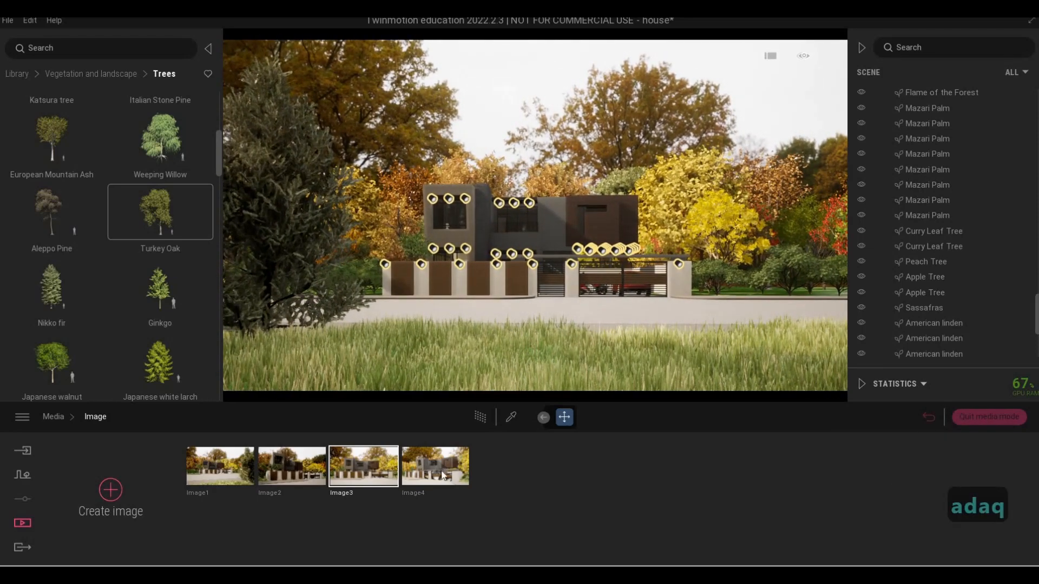
# Step: Set Image5's camera focal length to 37 mm and refresh the image
pyautogui.click(531, 495)
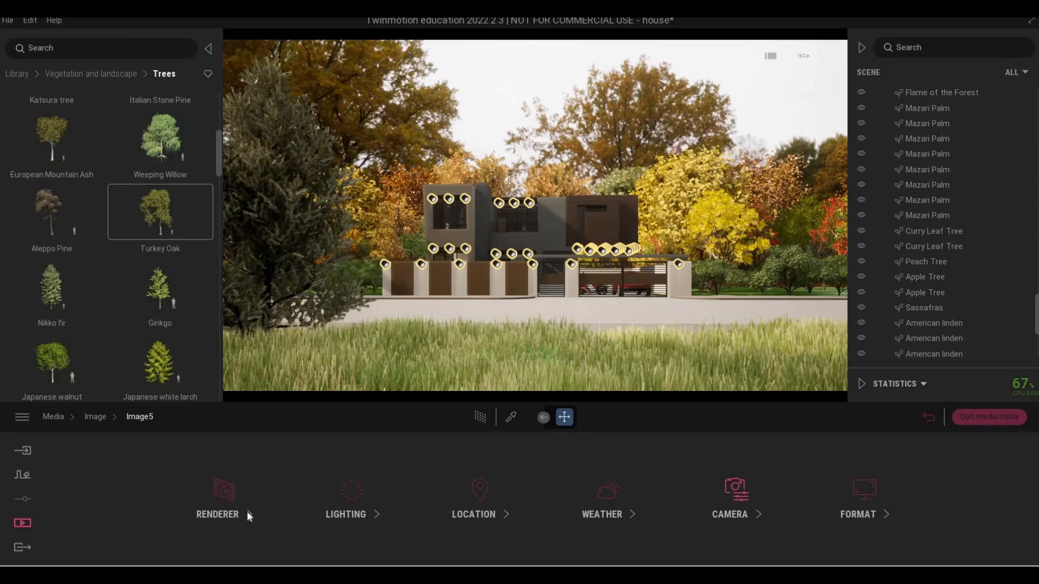
pyautogui.moveTo(112, 485); pyautogui.dragTo(108, 465)
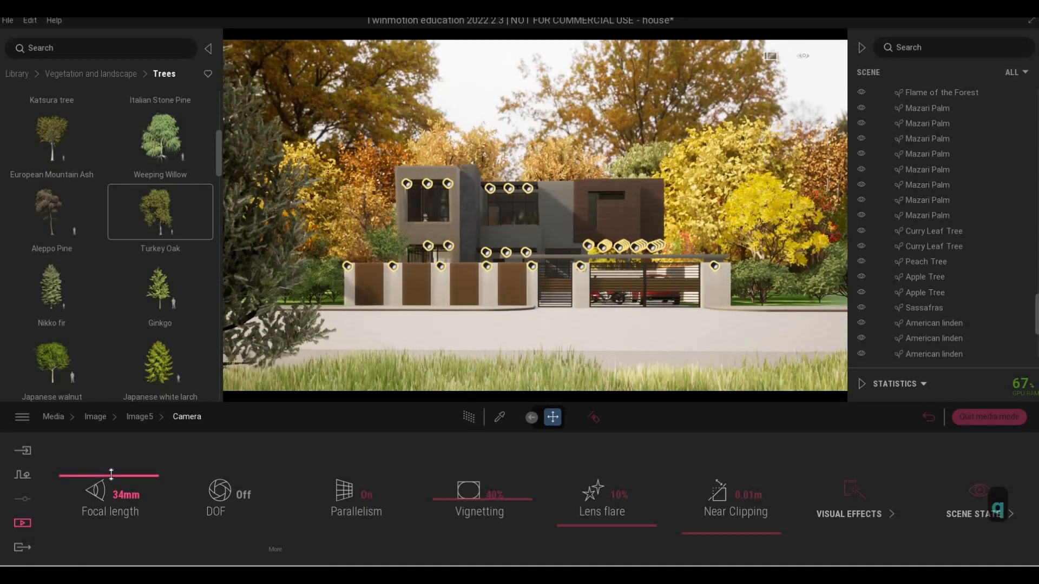
pyautogui.moveTo(111, 474); pyautogui.dragTo(112, 472)
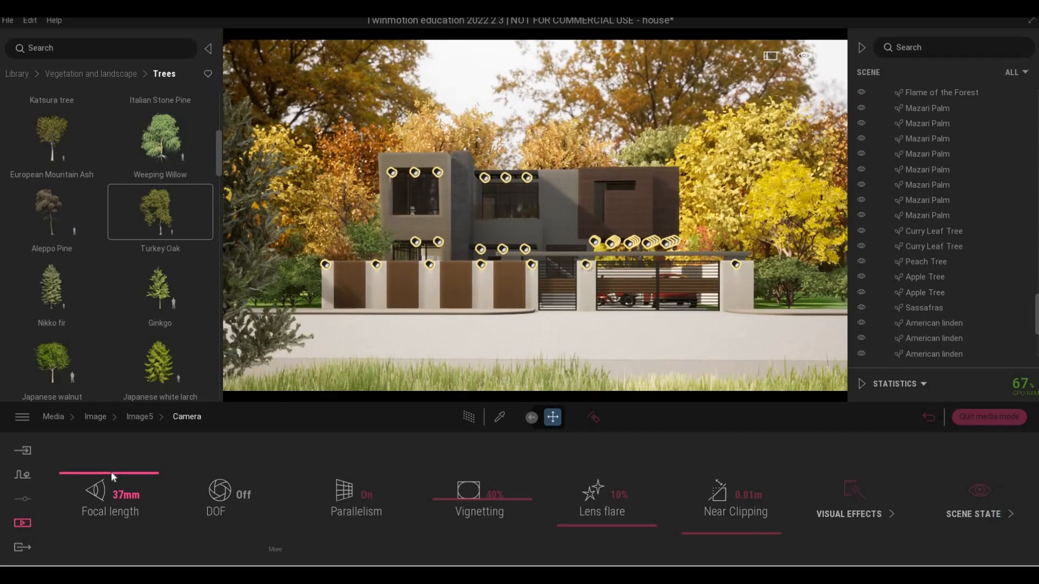
pyautogui.click(133, 419)
pyautogui.click(96, 417)
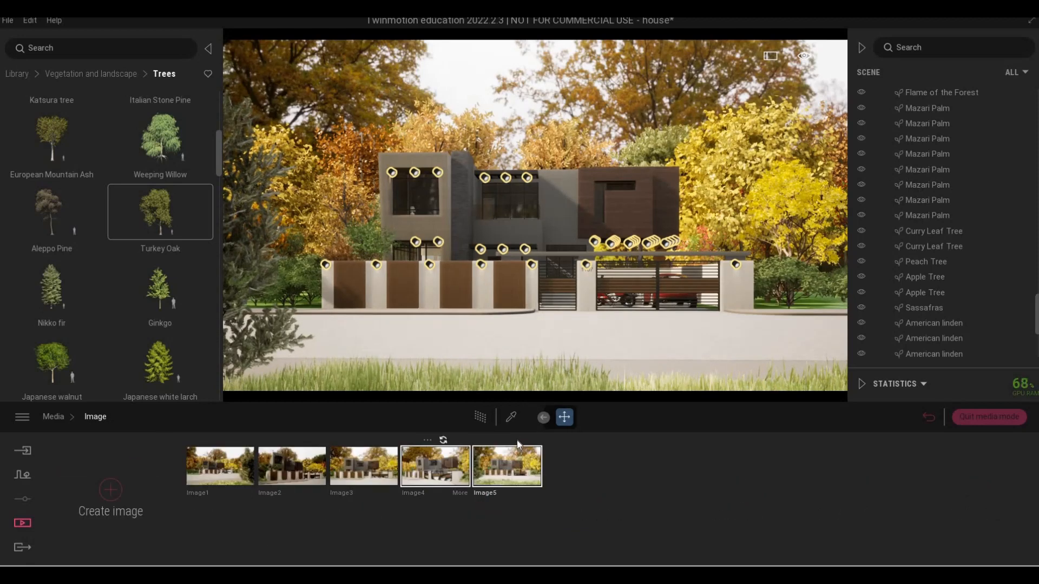
pyautogui.click(517, 440)
# Step: Frame the house from across the road, clear of the conifer and with overhanging leaves above it, and create a sixth image
pyautogui.press('d')
pyautogui.press('d')
pyautogui.press('d')
pyautogui.press('d')
pyautogui.press('d')
pyautogui.press('d')
pyautogui.press('d')
pyautogui.press('d')
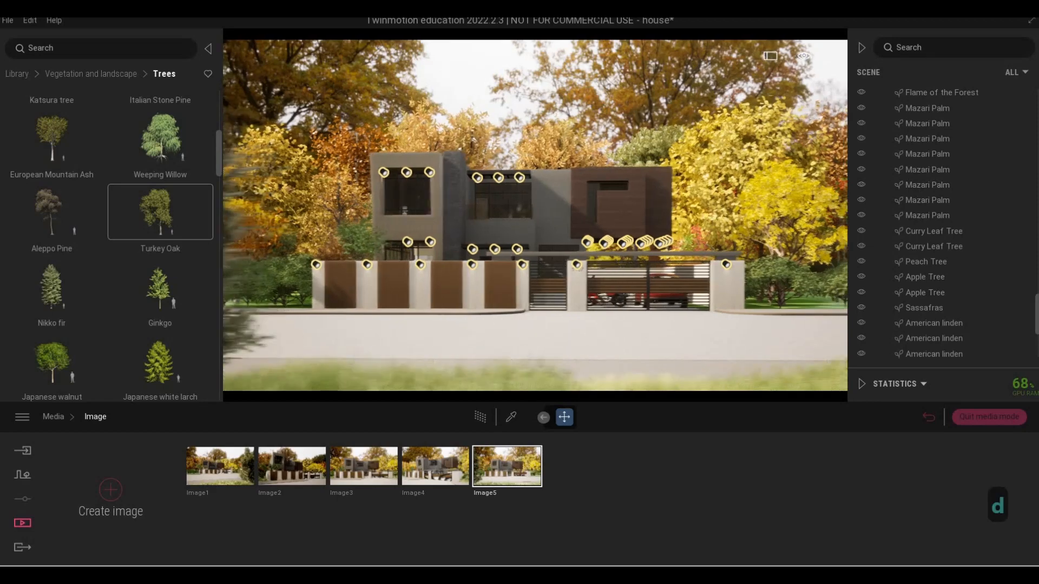
pyautogui.press('w')
pyautogui.press('a')
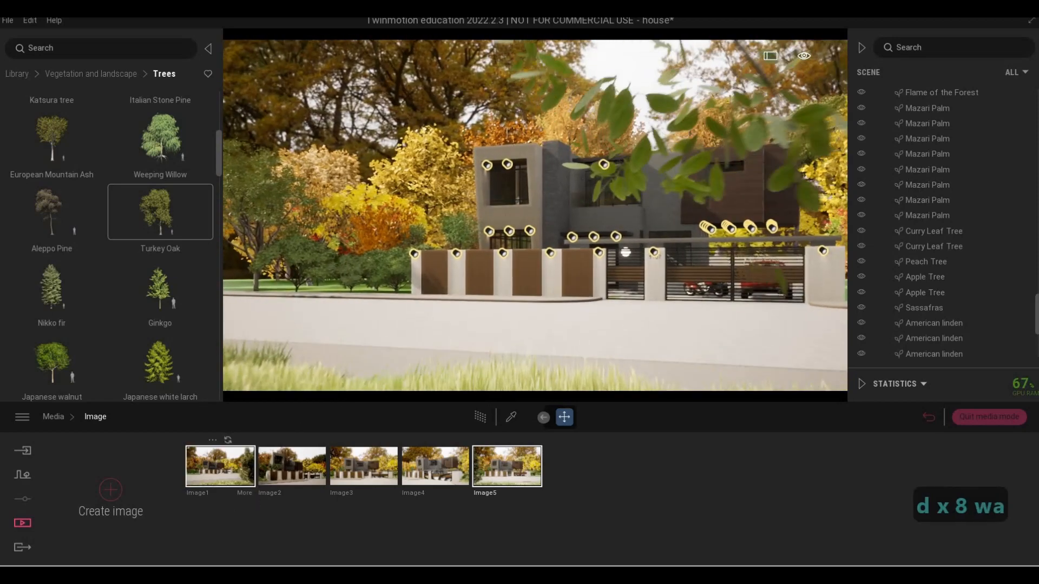
pyautogui.press('a')
pyautogui.press('e')
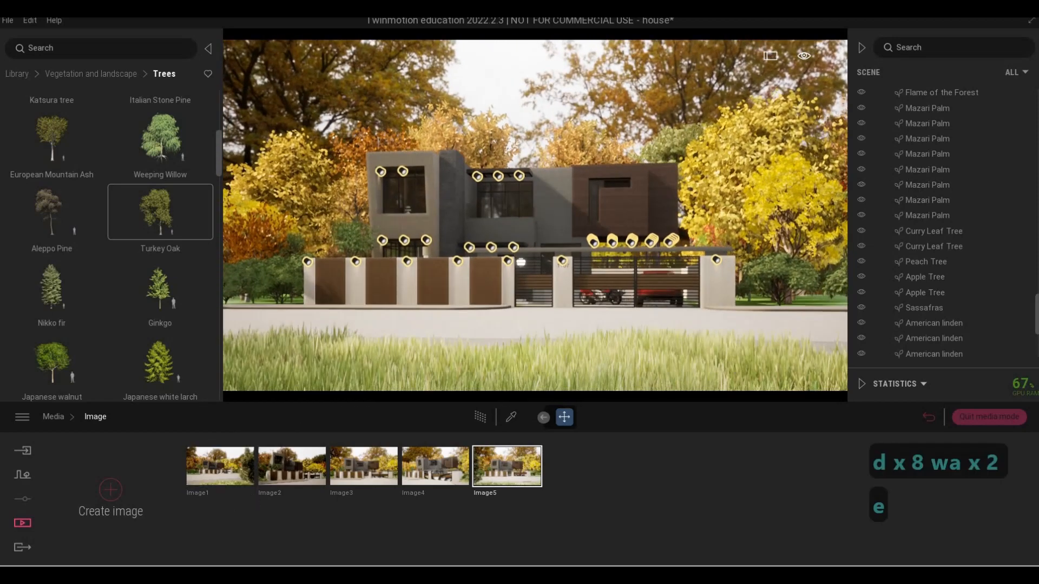
pyautogui.press('d')
pyautogui.press('q')
pyautogui.press('d')
pyautogui.click(110, 490)
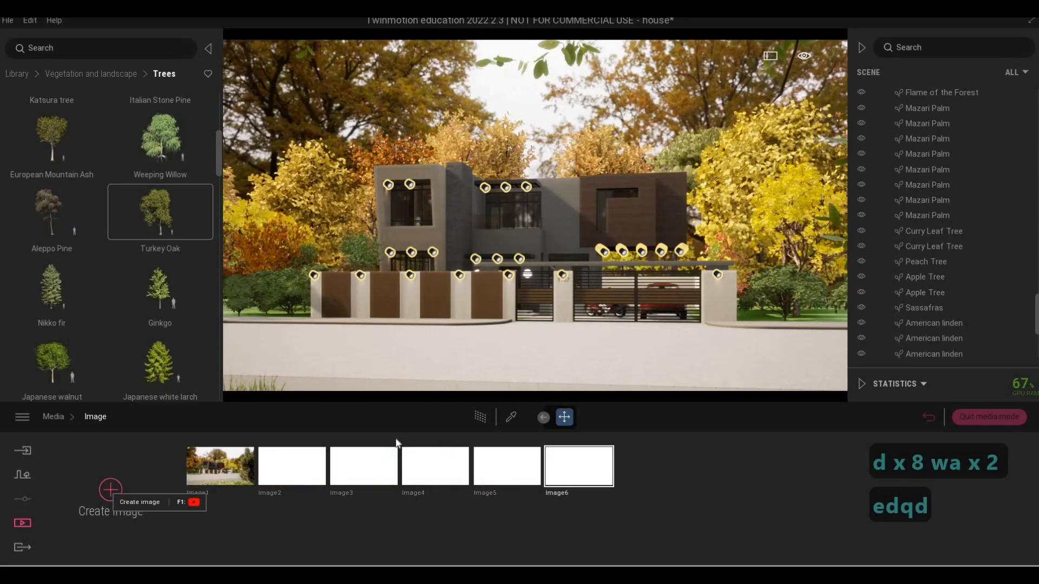
# Step: Frame the house closer across the road from slightly toward the driveway gate, and create a seventh image from this view
pyautogui.press('w')
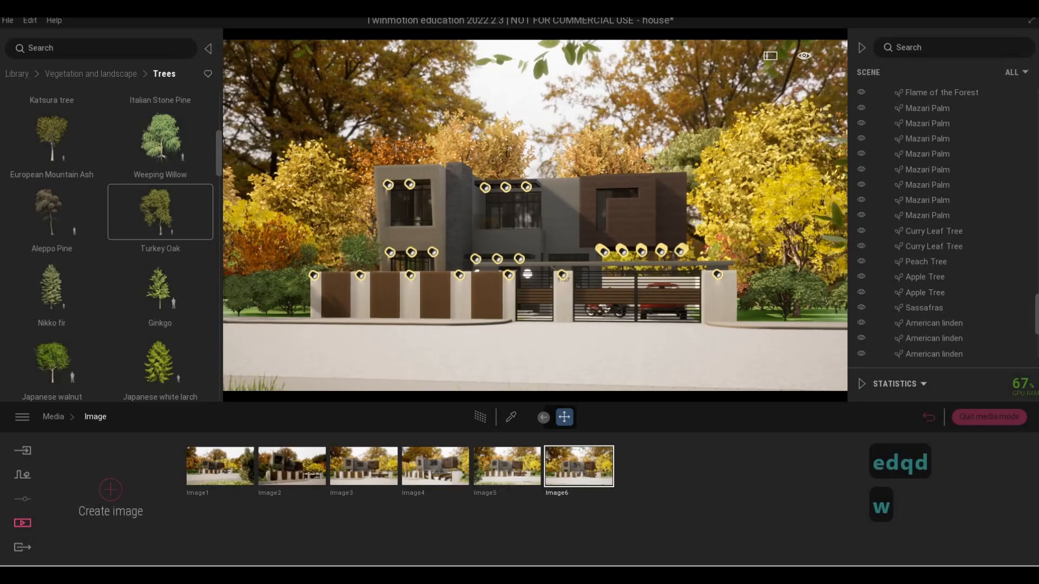
pyautogui.press('d')
pyautogui.press('d')
pyautogui.press('d')
pyautogui.press('d')
pyautogui.press('d')
pyautogui.press('e')
pyautogui.press('q')
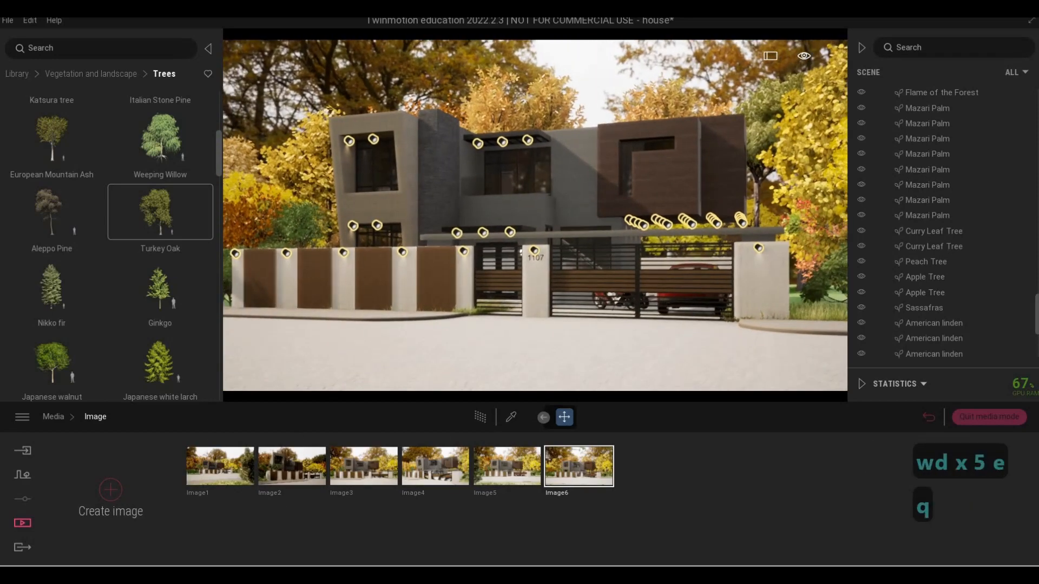
pyautogui.press('d')
pyautogui.press('e')
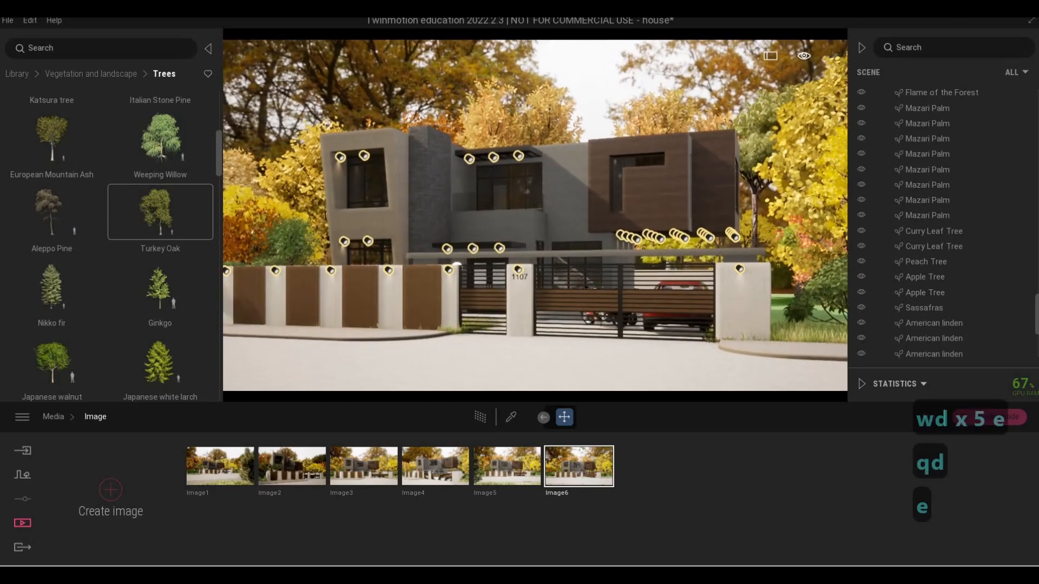
pyautogui.click(115, 486)
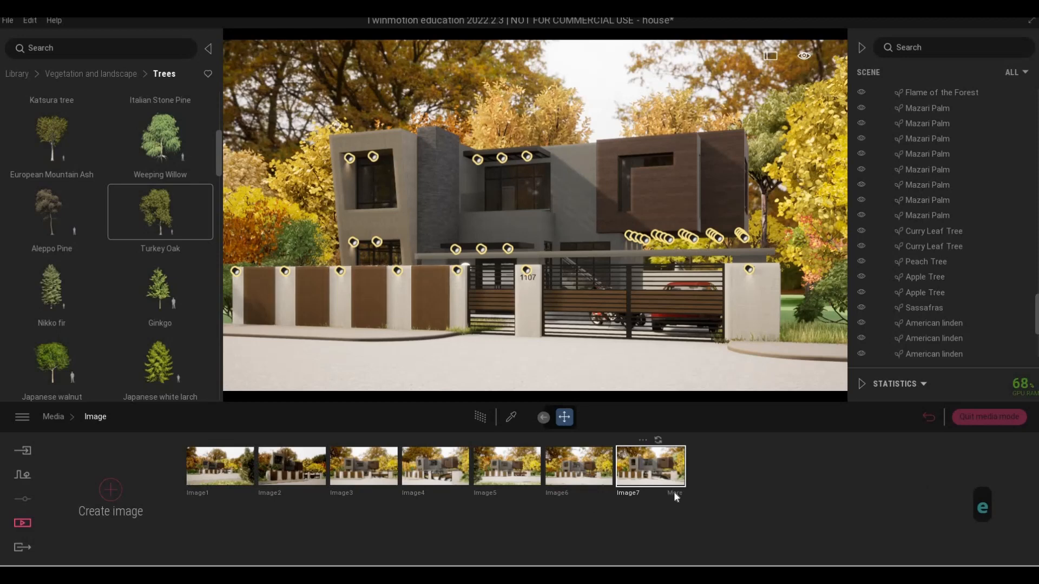
# Step: Check Image7's output format and camera settings, and open its camera visual effects
pyautogui.click(674, 494)
pyautogui.click(861, 507)
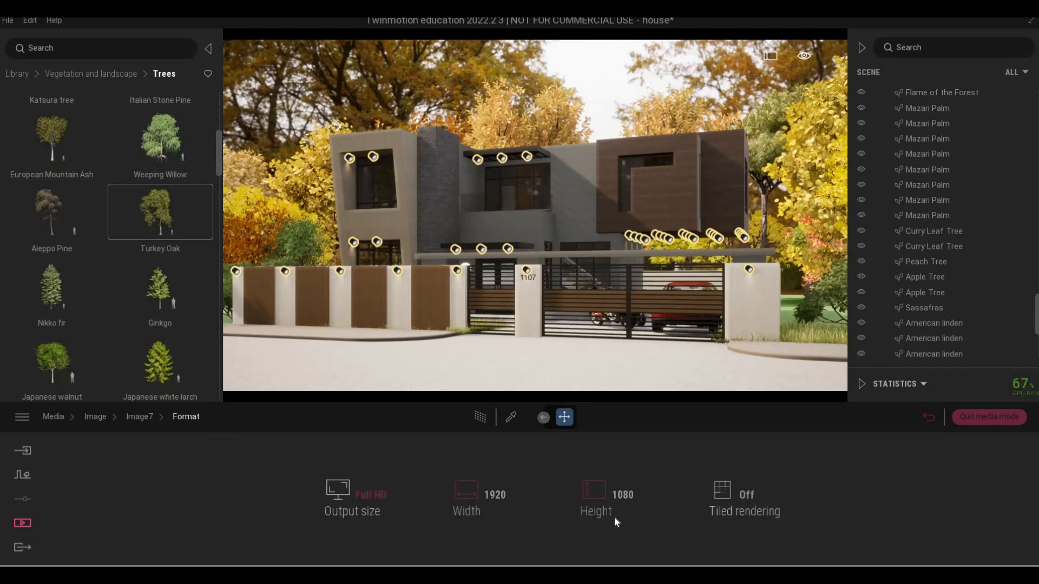
pyautogui.click(142, 419)
pyautogui.click(763, 521)
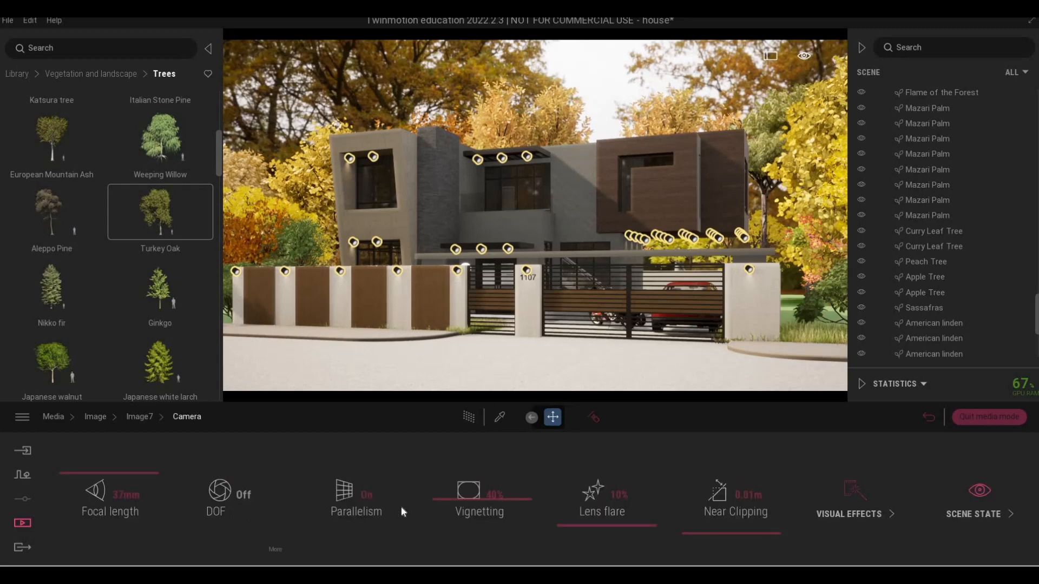
pyautogui.click(823, 503)
pyautogui.click(186, 417)
pyautogui.click(845, 511)
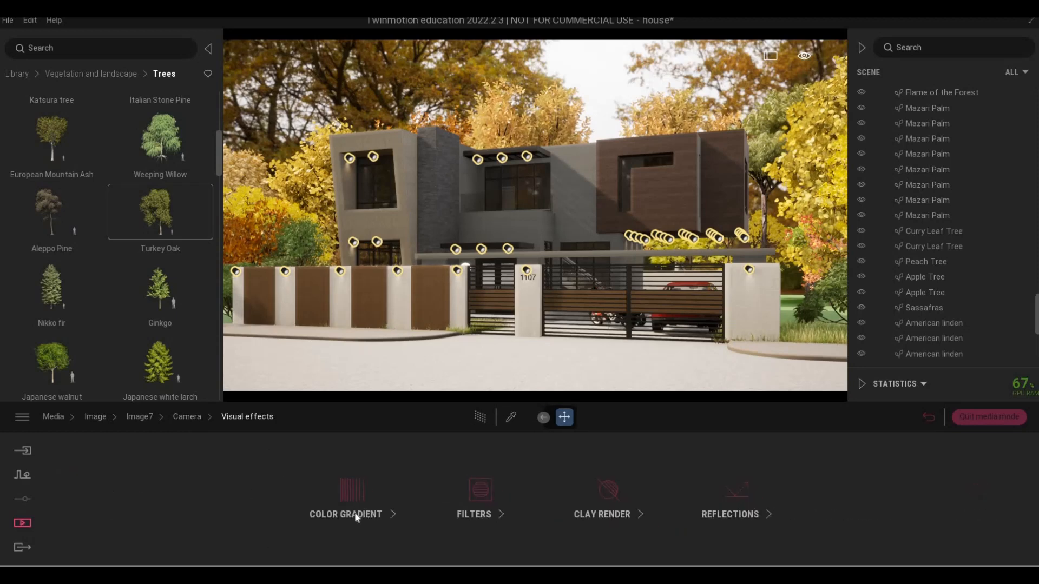
# Step: Try the Blue Tint color gradient on Image7 and return the gradient type to None
pyautogui.click(427, 502)
pyautogui.click(430, 495)
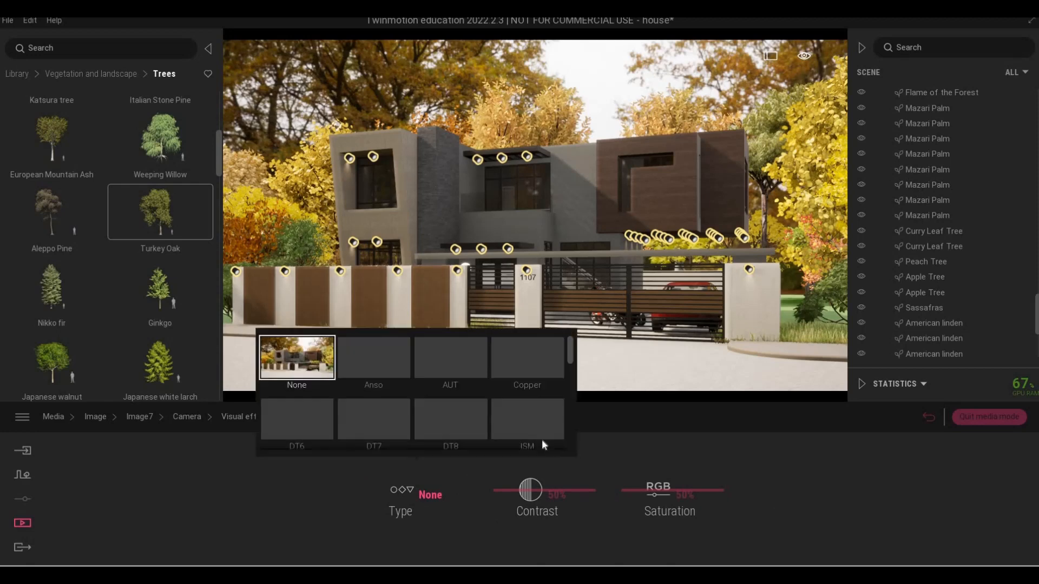
pyautogui.scroll(-5, 541, 415)
pyautogui.scroll(-2, 542, 403)
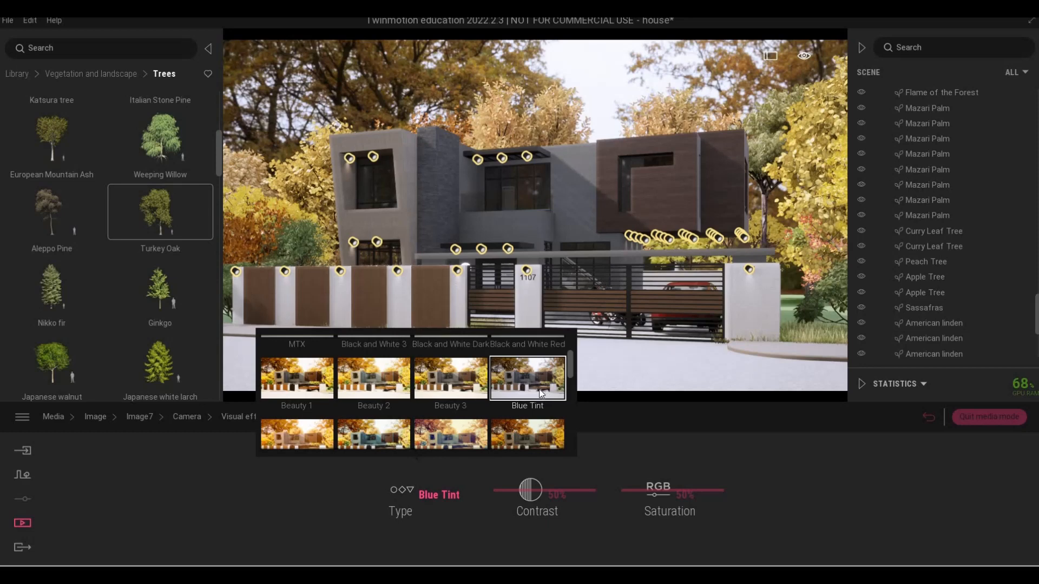
pyautogui.scroll(-10, 470, 405)
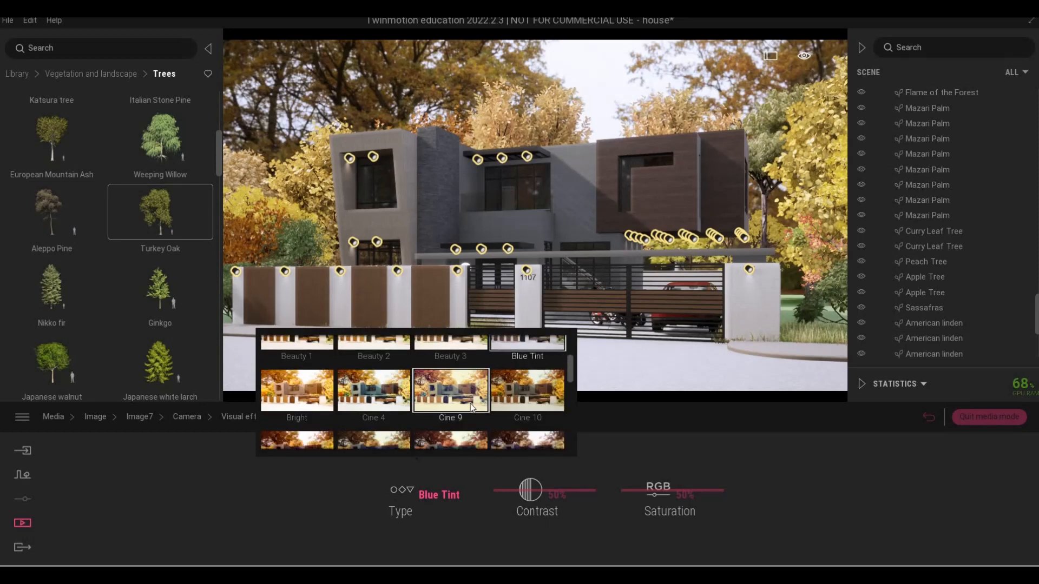
pyautogui.click(440, 497)
pyautogui.click(439, 496)
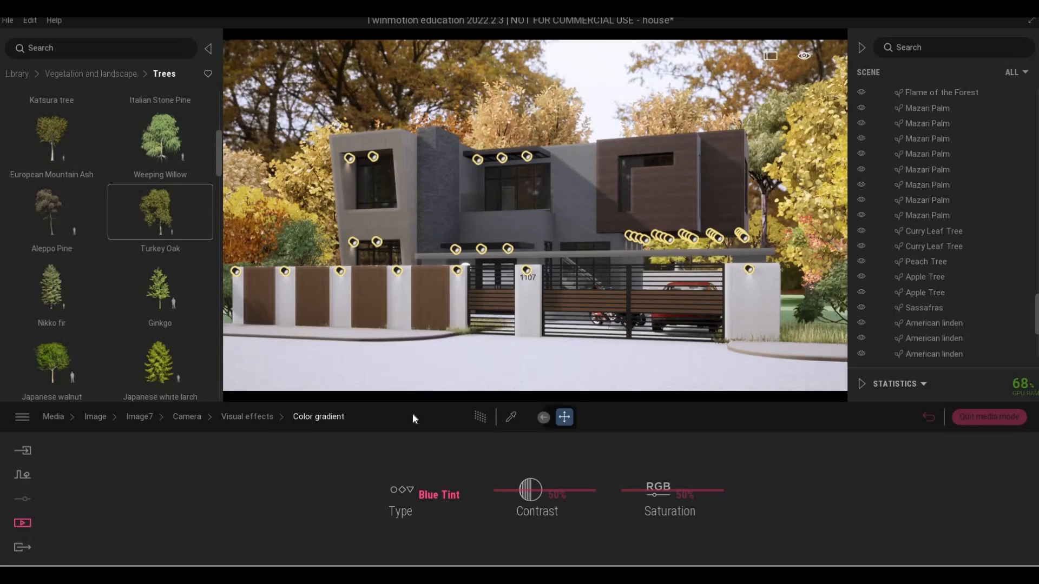
pyautogui.click(296, 357)
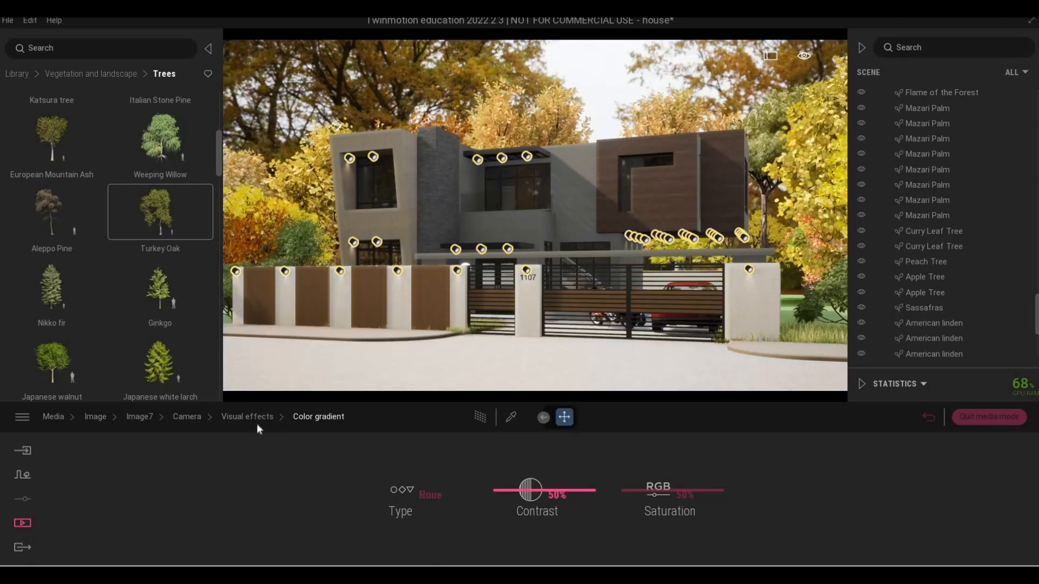
# Step: Browse Image7's filter types and try the 8-Bit, Ballpoint Pen and Blueprint 1 filters
pyautogui.click(482, 503)
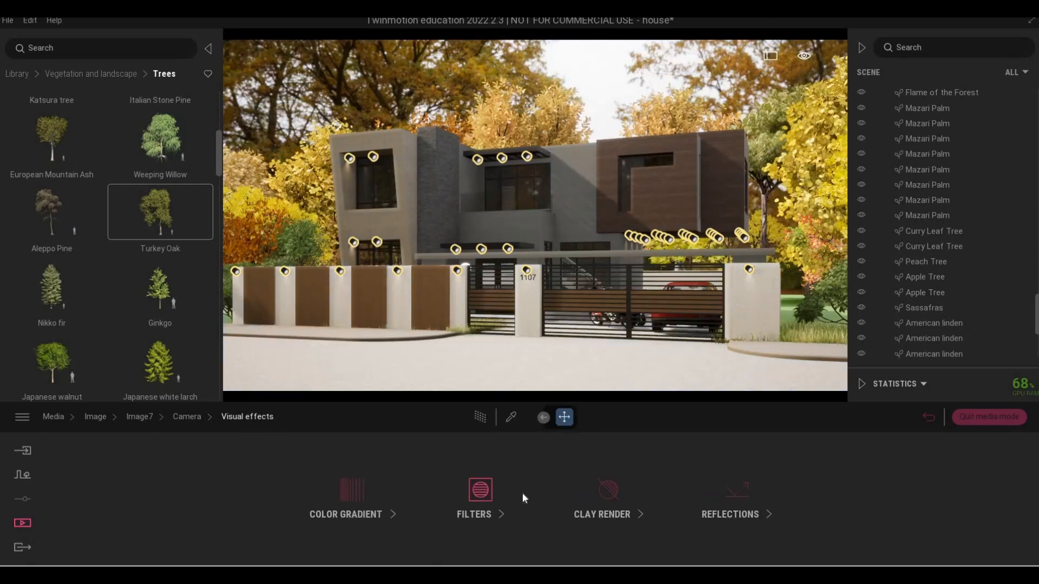
pyautogui.click(569, 491)
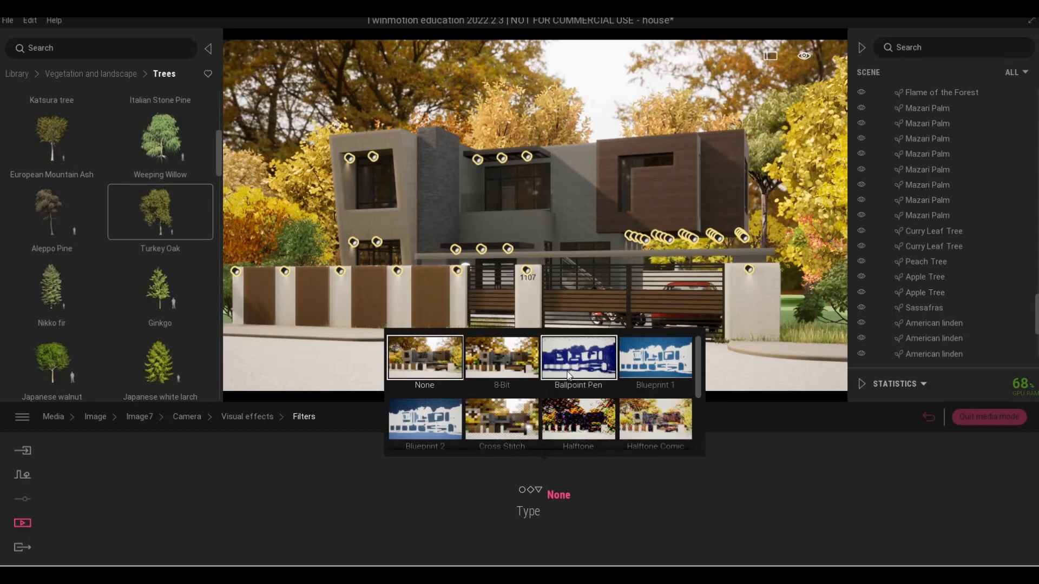
pyautogui.scroll(-2, 573, 380)
pyautogui.scroll(-1, 576, 397)
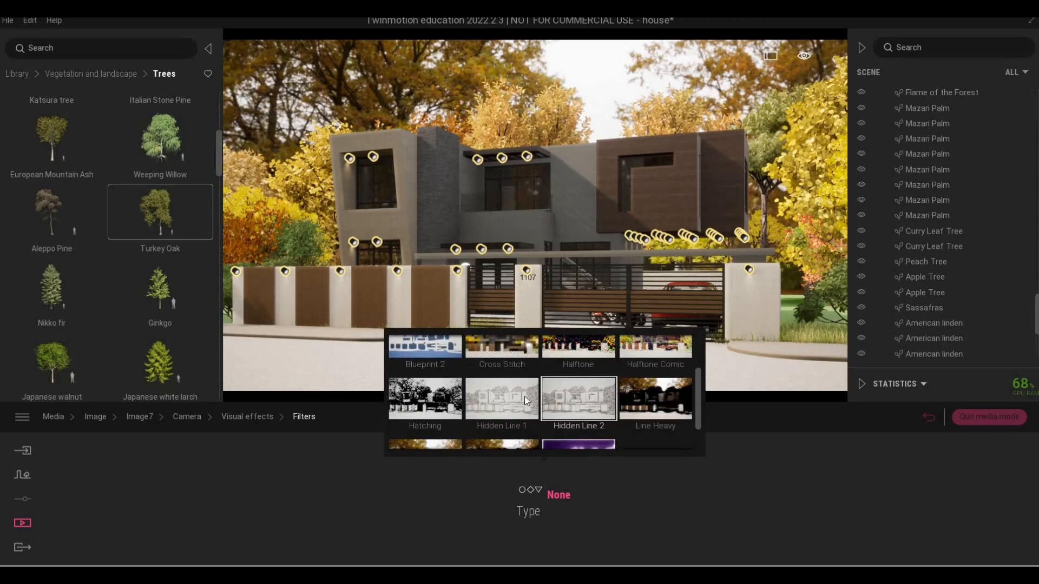
pyautogui.scroll(3, 517, 384)
pyautogui.click(510, 369)
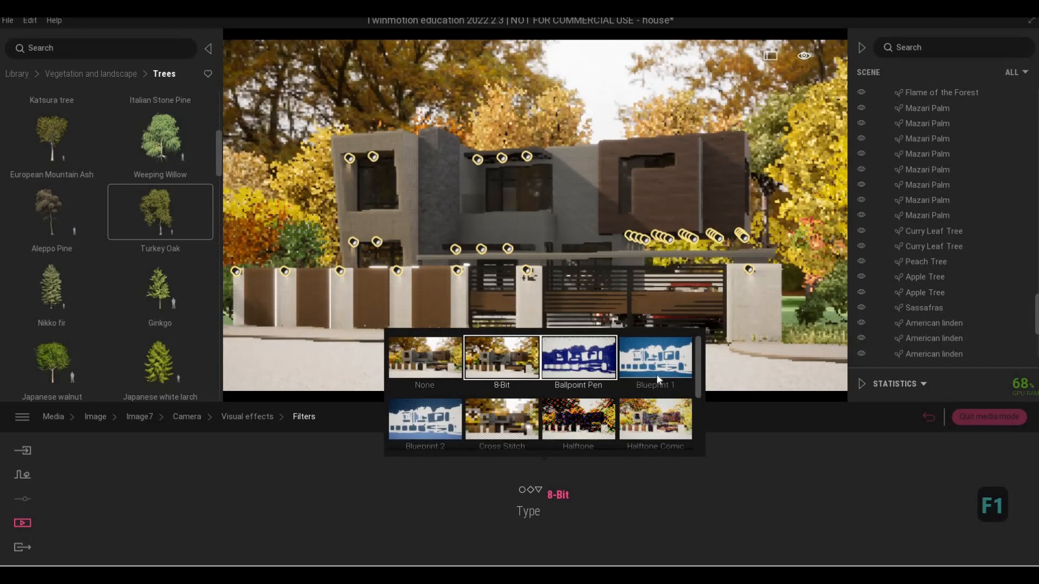
pyautogui.click(578, 364)
pyautogui.click(656, 368)
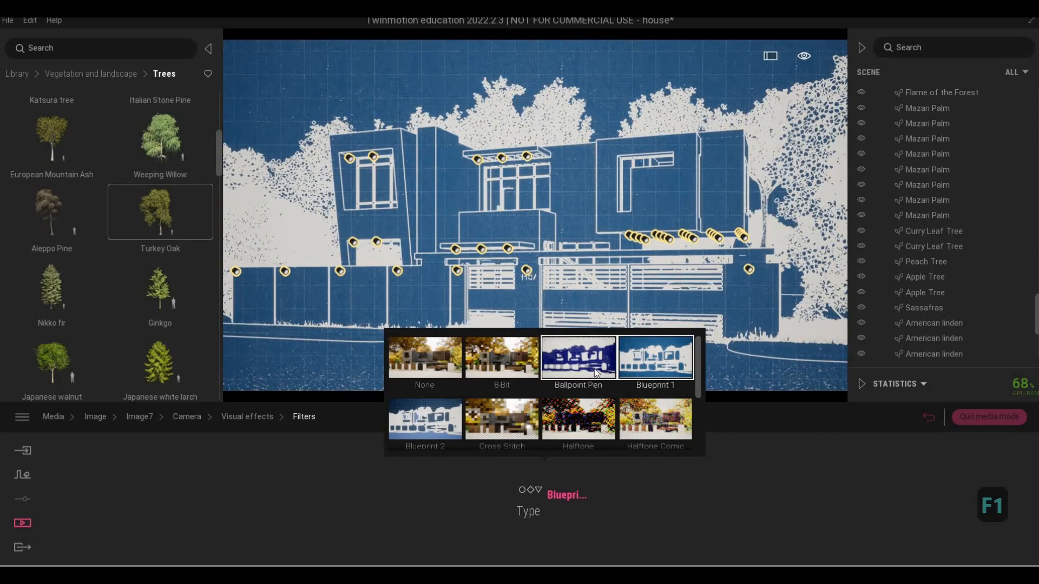
pyautogui.click(594, 368)
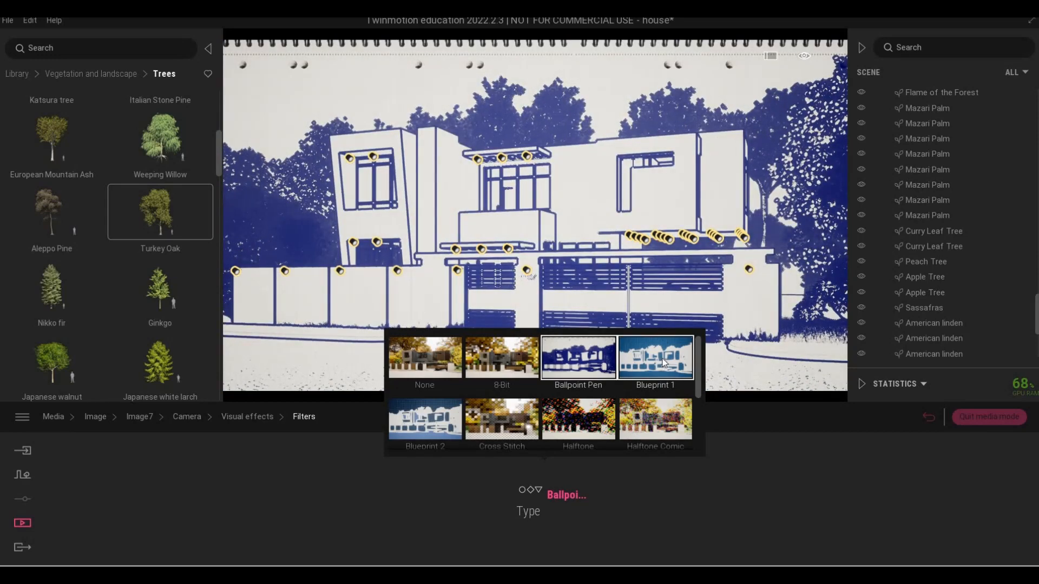
pyautogui.click(664, 362)
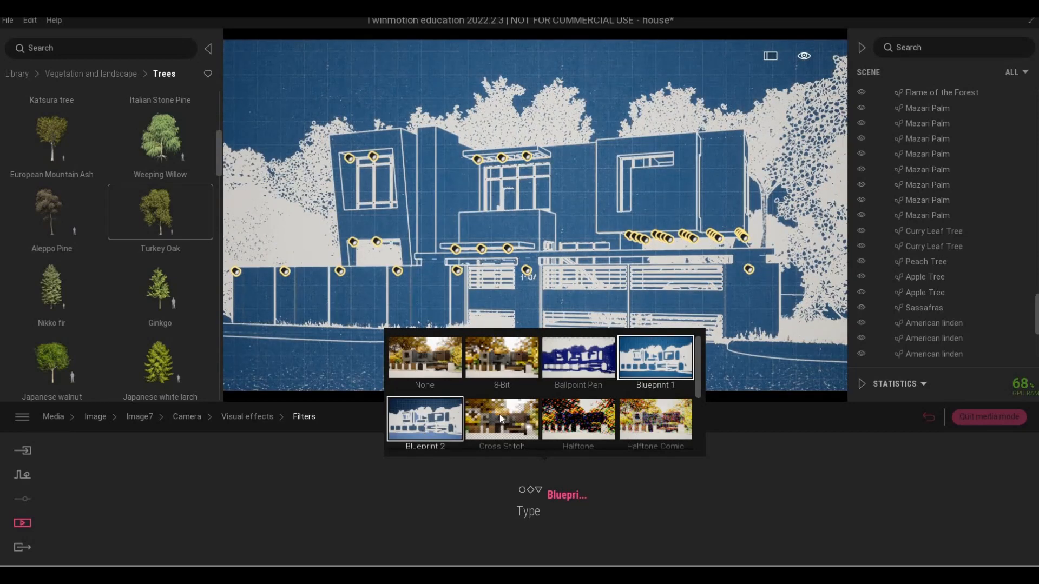
# Step: Try the Cross Stitch, Halftone, Halftone Comic and Hatching filters on Image7
pyautogui.click(511, 413)
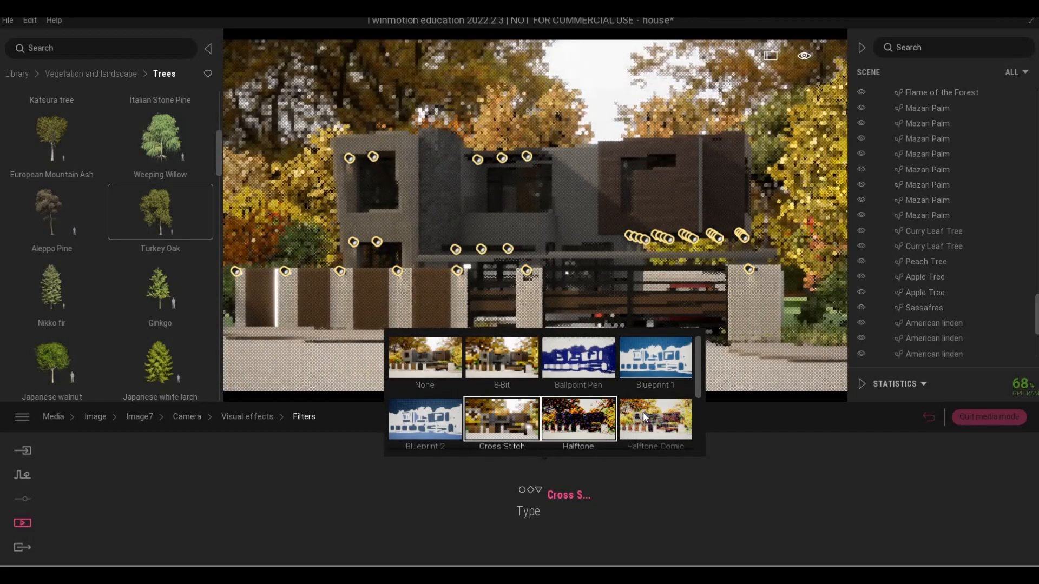
pyautogui.click(578, 420)
pyautogui.click(655, 418)
pyautogui.scroll(-1, 439, 422)
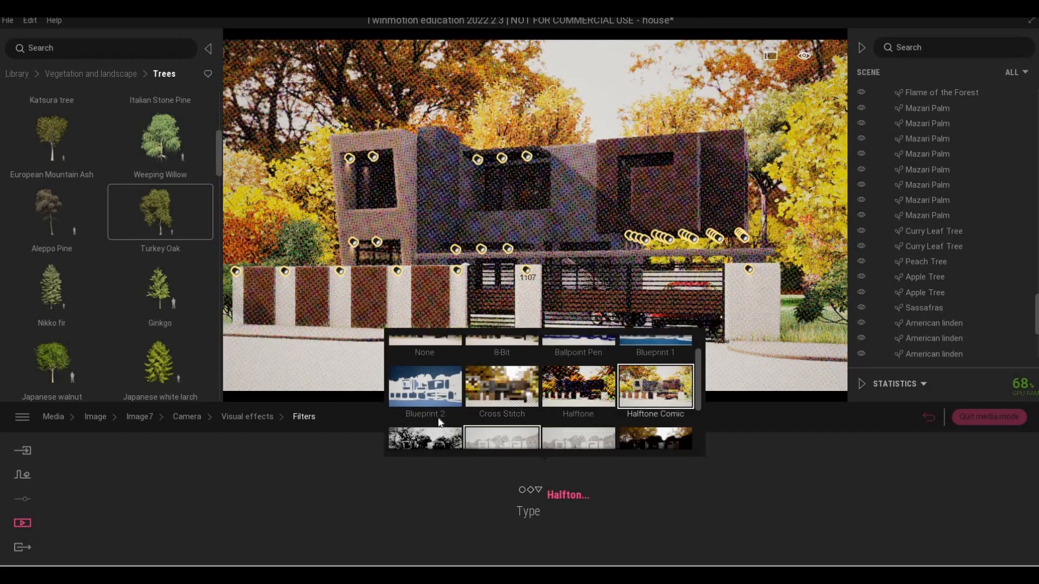
pyautogui.scroll(-1, 439, 422)
pyautogui.click(439, 420)
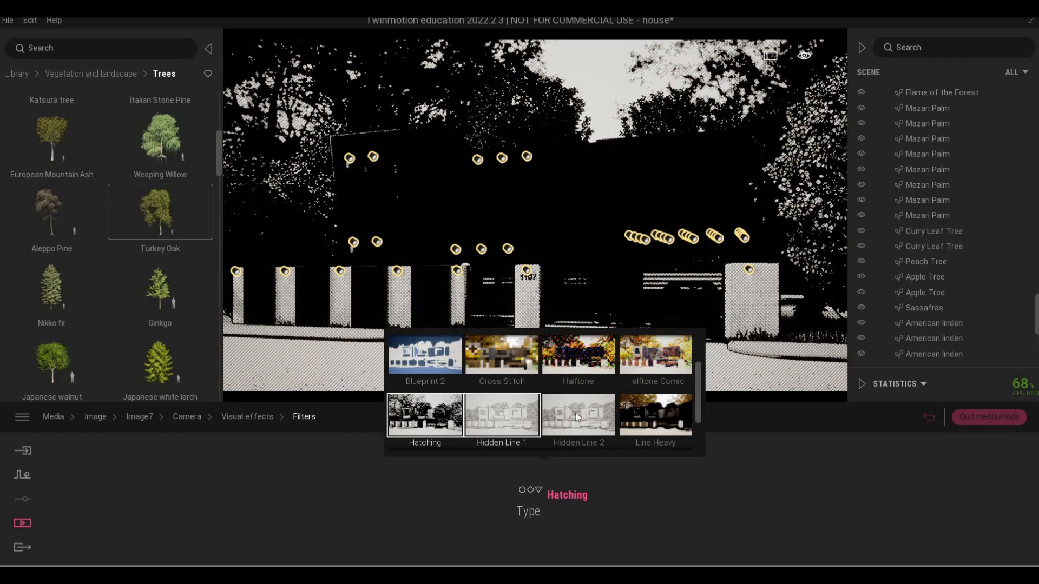
# Step: Compare the Hidden Line 1 and Hidden Line 2 filters on Image7
pyautogui.click(576, 413)
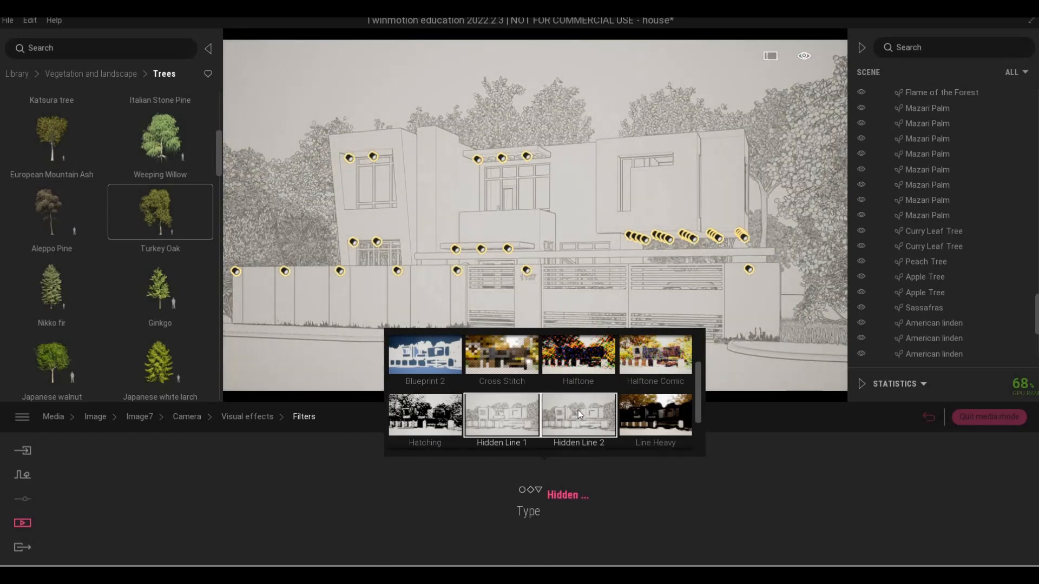
pyautogui.click(515, 420)
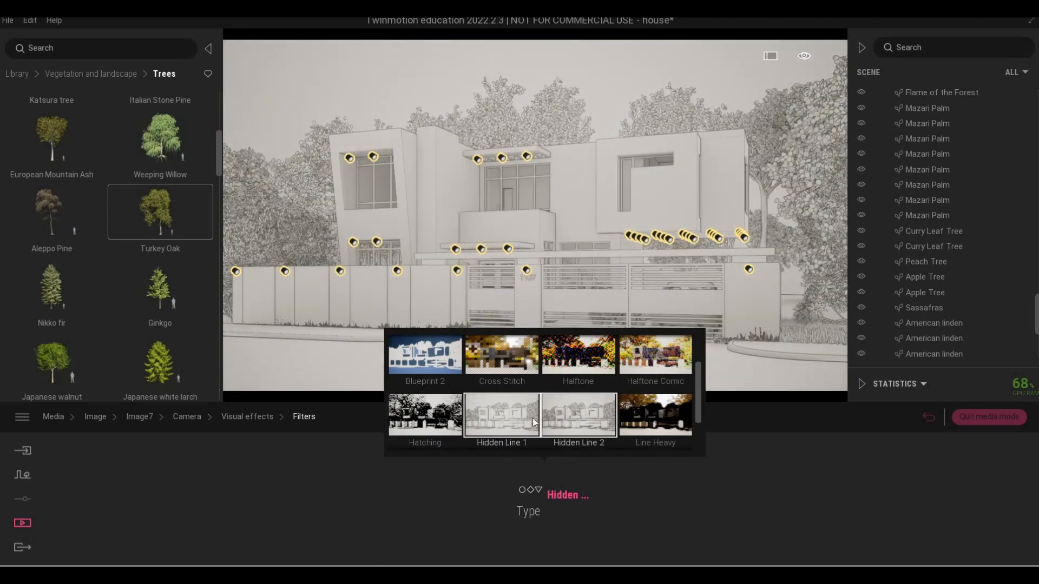
pyautogui.click(574, 418)
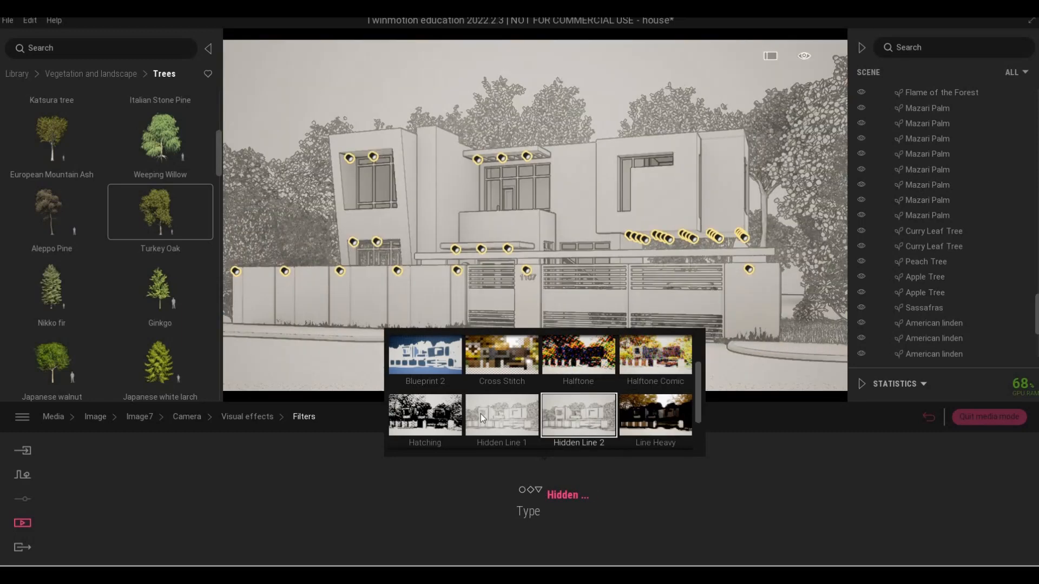
# Step: Try the Line Light, Line Regular and SciFi filters on Image7
pyautogui.scroll(-1, 426, 419)
pyautogui.click(427, 418)
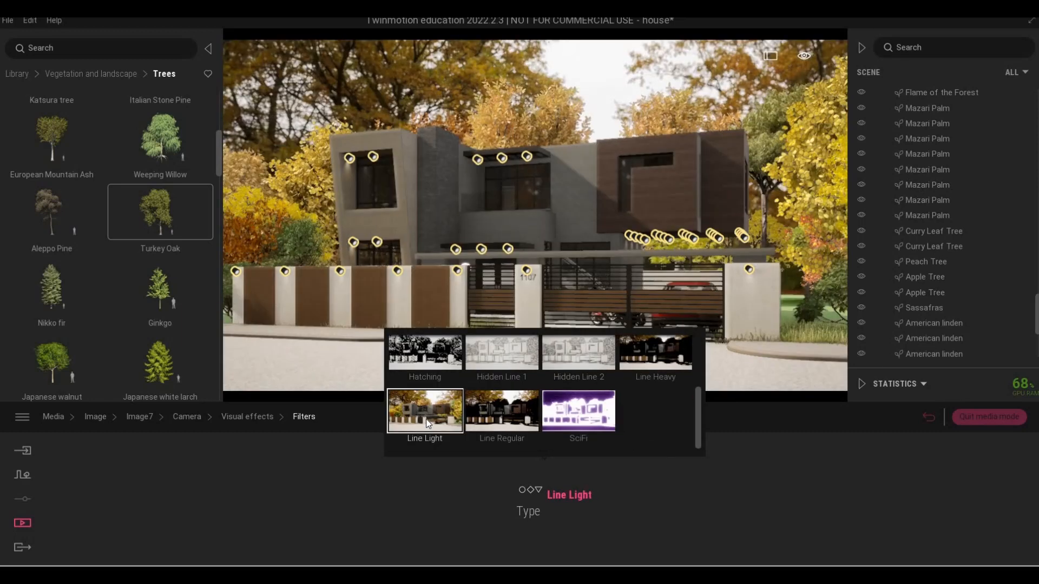
pyautogui.click(497, 419)
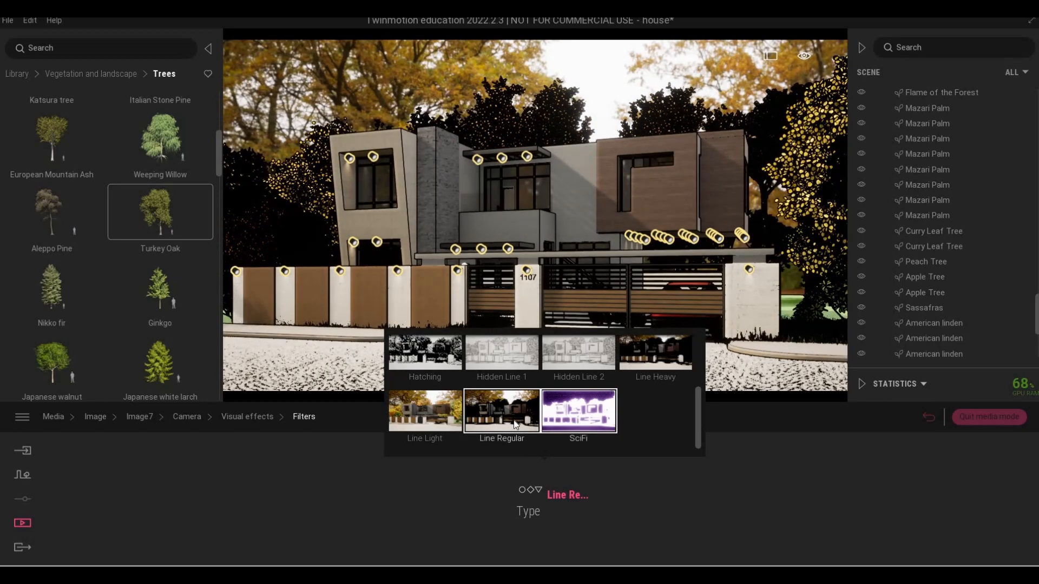
pyautogui.click(577, 420)
pyautogui.click(476, 423)
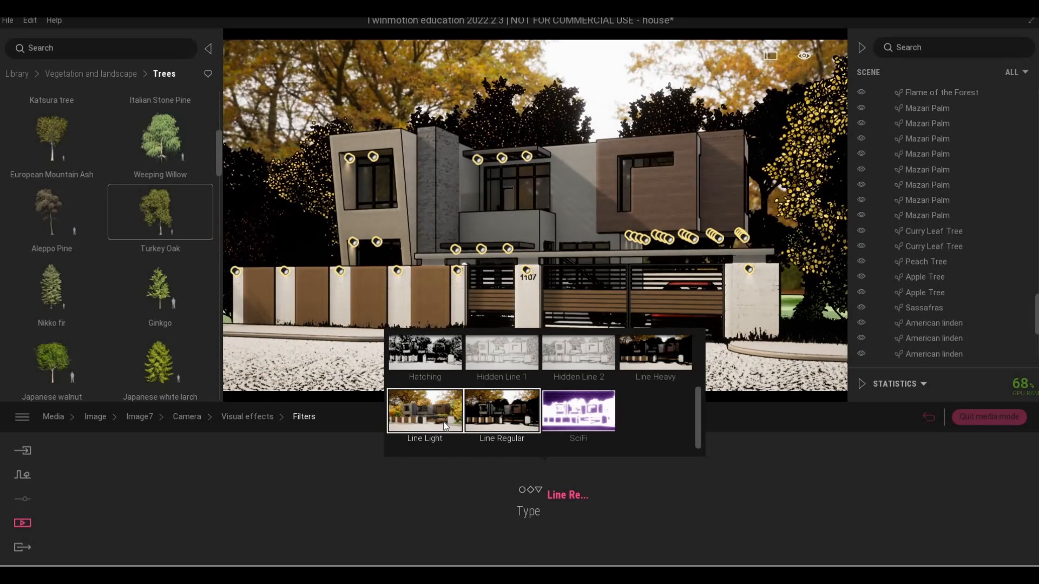
pyautogui.click(496, 419)
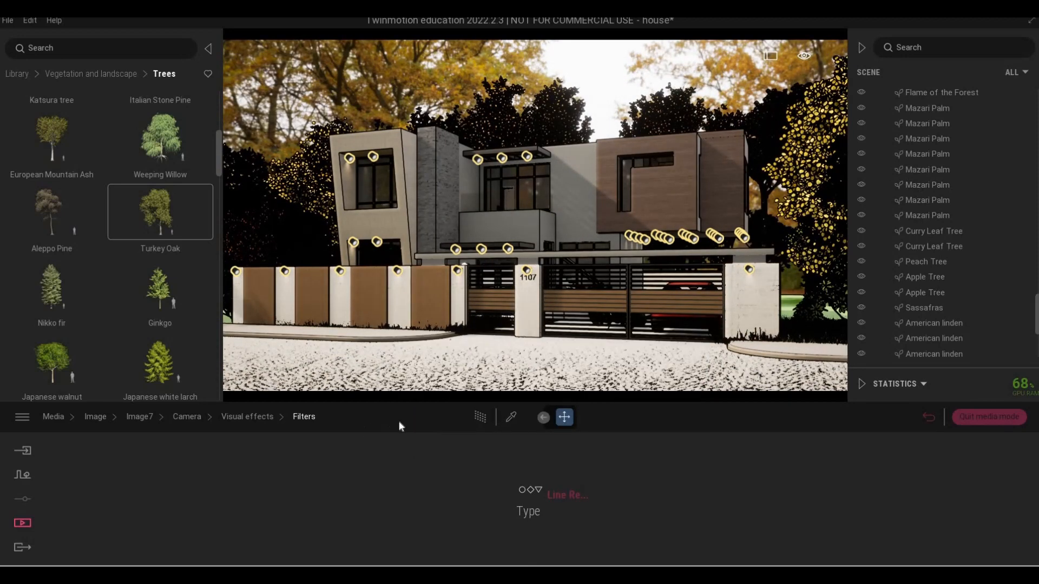
# Step: Set Image7's filter type to Hidden Line 2 and return to the list of images
pyautogui.click(566, 494)
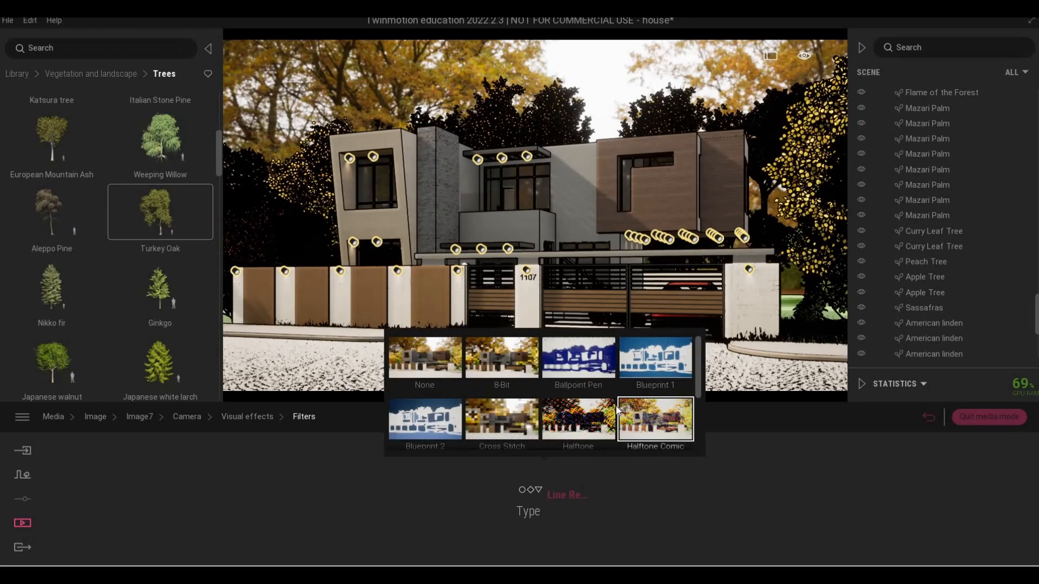
pyautogui.scroll(-3, 606, 401)
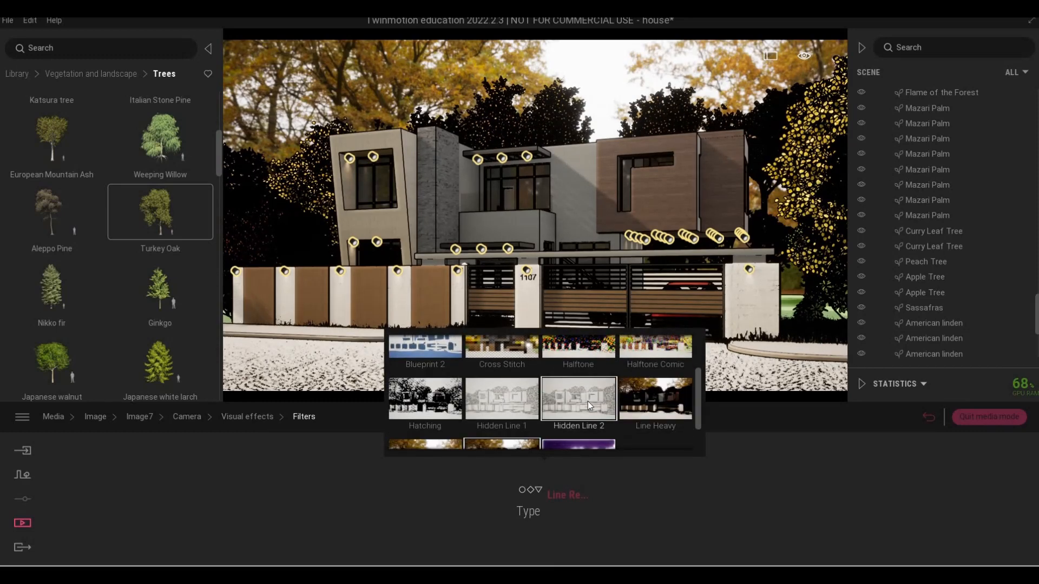
pyautogui.click(588, 401)
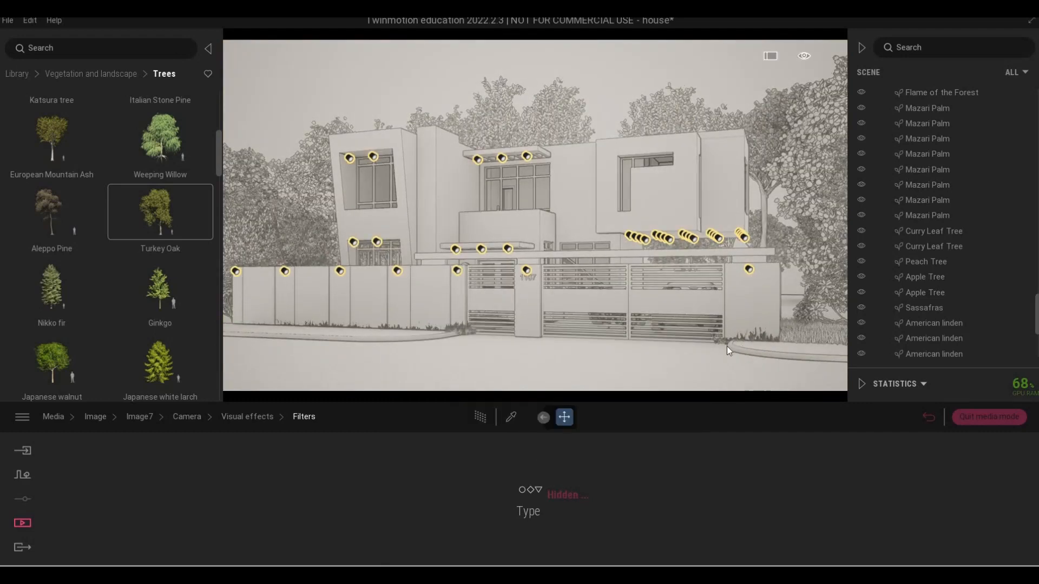
pyautogui.click(238, 416)
pyautogui.click(186, 417)
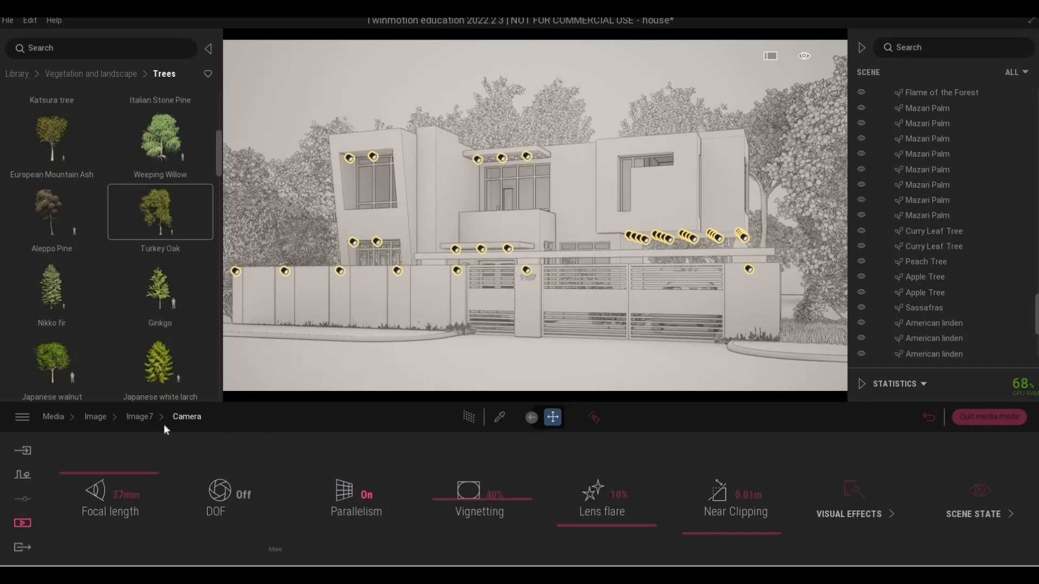
pyautogui.click(140, 417)
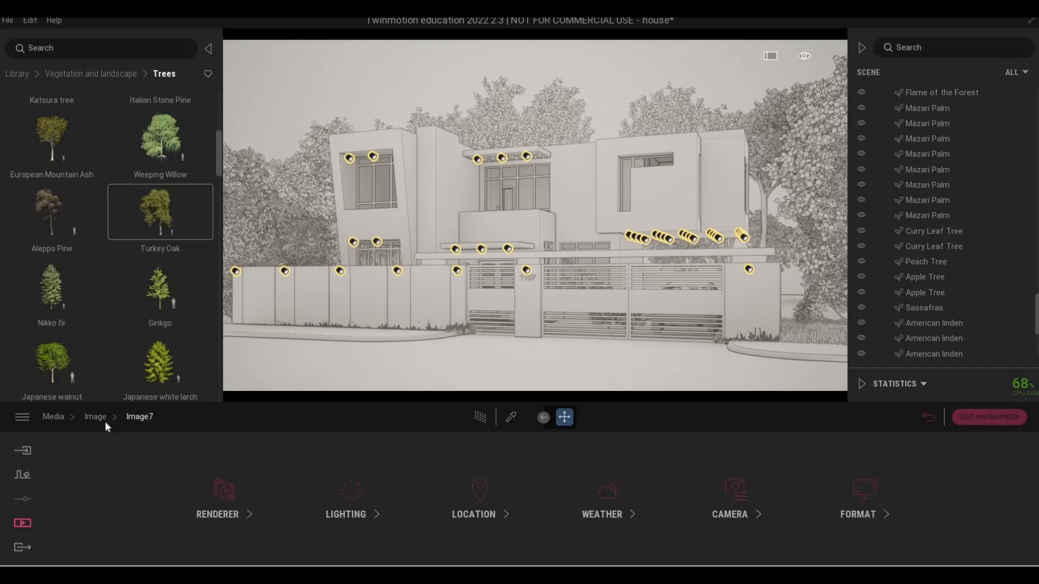
pyautogui.click(95, 416)
pyautogui.moveTo(653, 449)
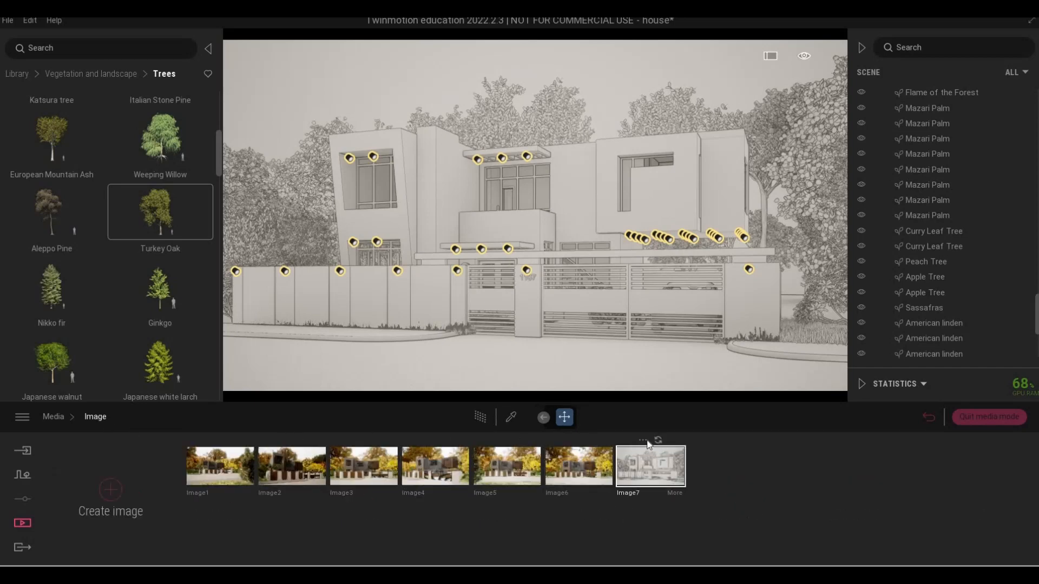
# Step: Duplicate Image7 and bring up the filter types in the copy's camera visual effects
pyautogui.click(642, 439)
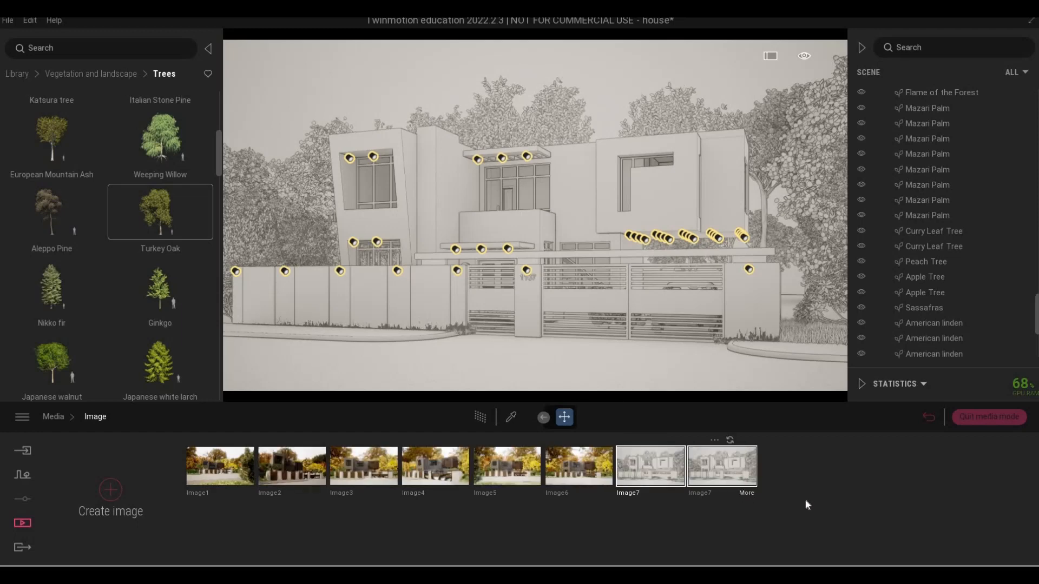
pyautogui.click(747, 493)
pyautogui.click(732, 493)
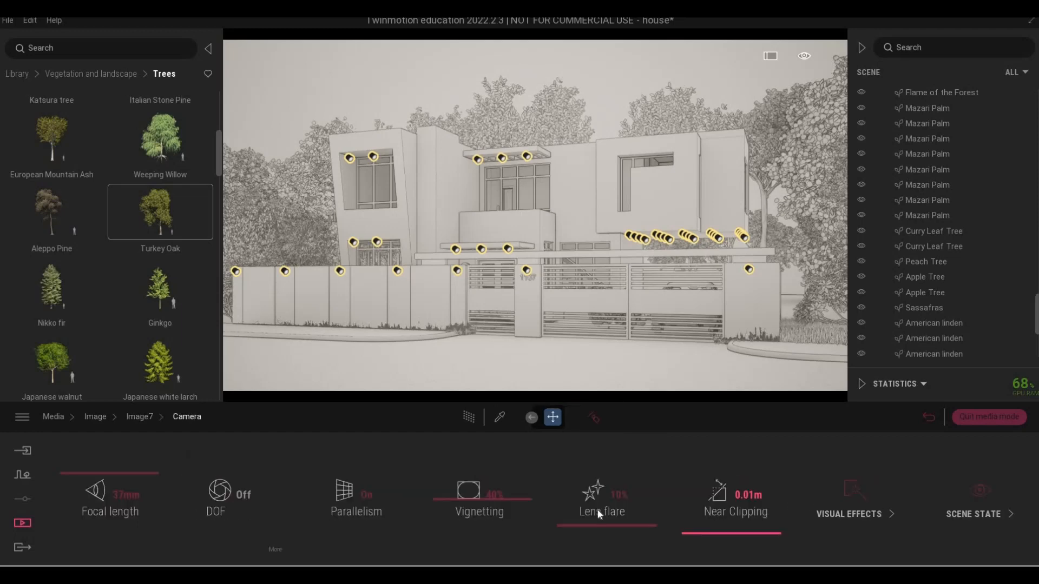
pyautogui.click(871, 512)
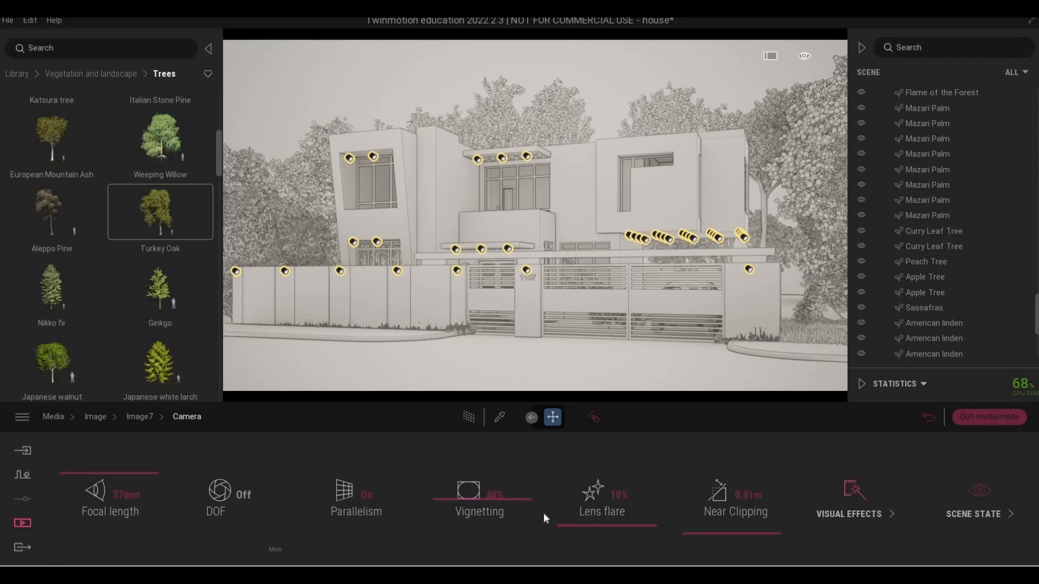
pyautogui.click(395, 506)
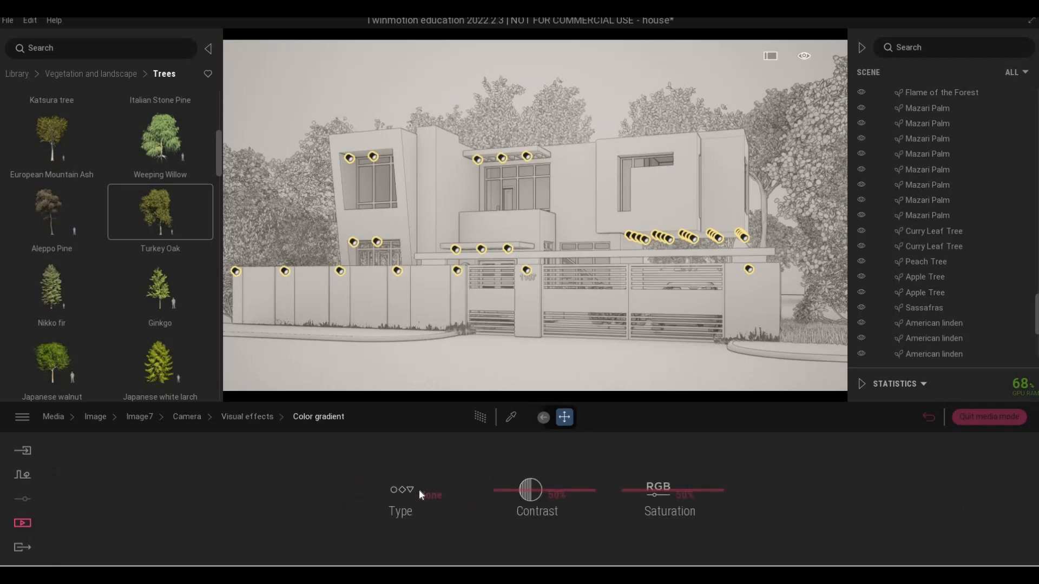
pyautogui.click(237, 417)
pyautogui.click(481, 495)
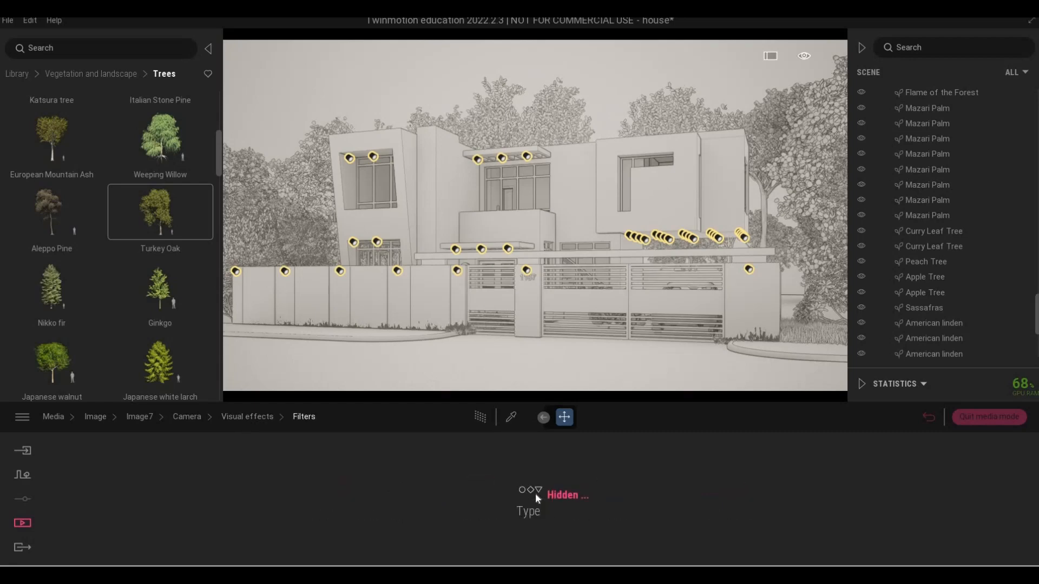
pyautogui.click(536, 495)
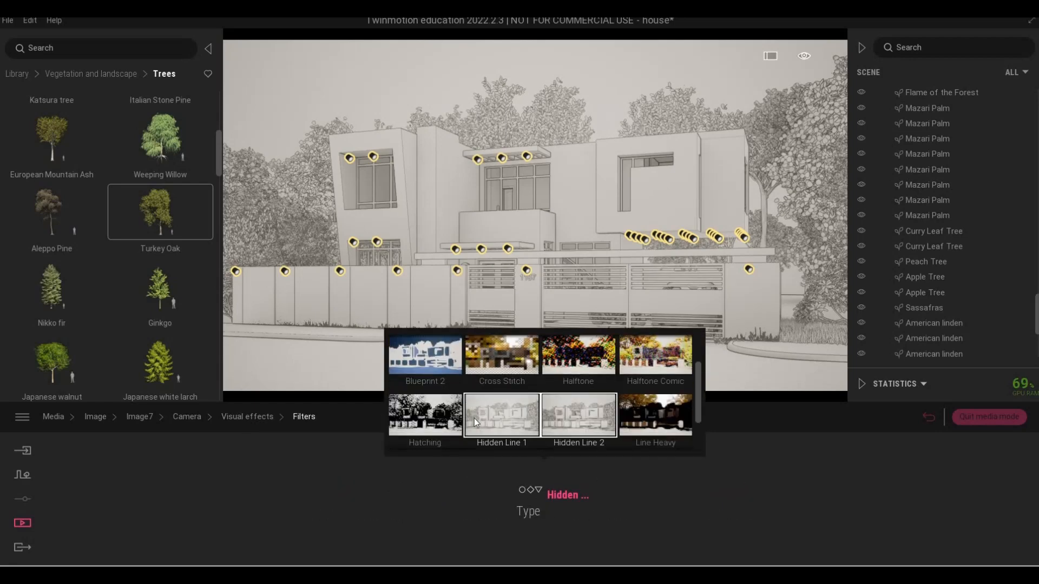
# Step: Try the Line Light filter on the copy of Image7 and compare it with None
pyautogui.scroll(-3, 474, 418)
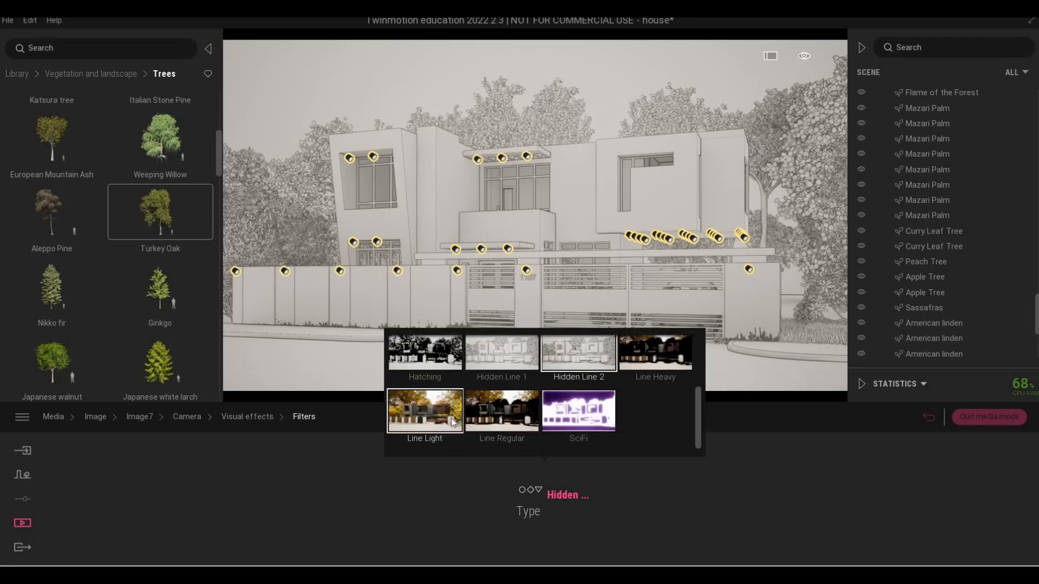
pyautogui.click(447, 420)
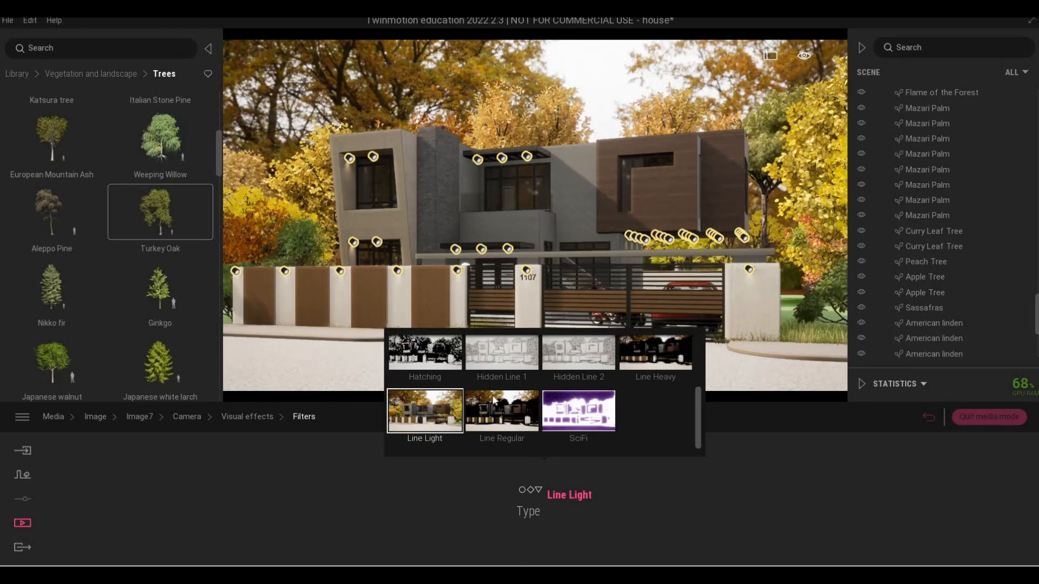
pyautogui.scroll(3, 498, 403)
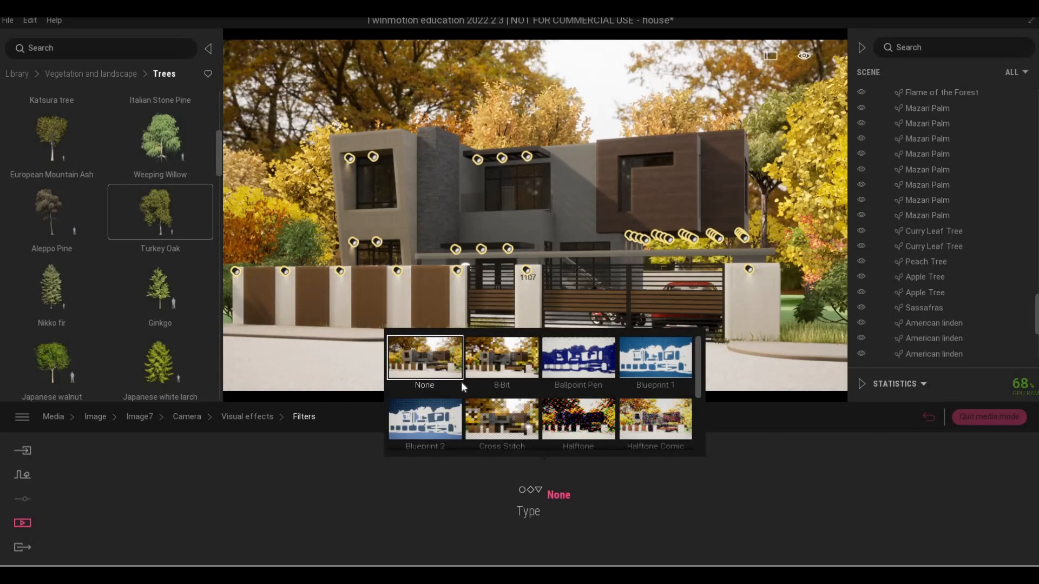
pyautogui.scroll(-3, 461, 382)
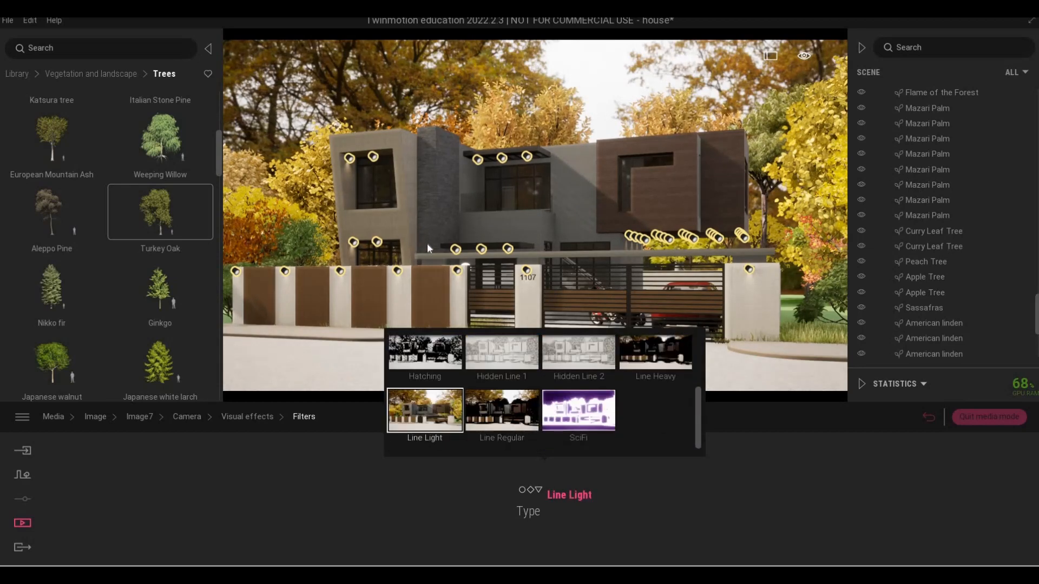
pyautogui.click(425, 264)
pyautogui.scroll(1, 424, 265)
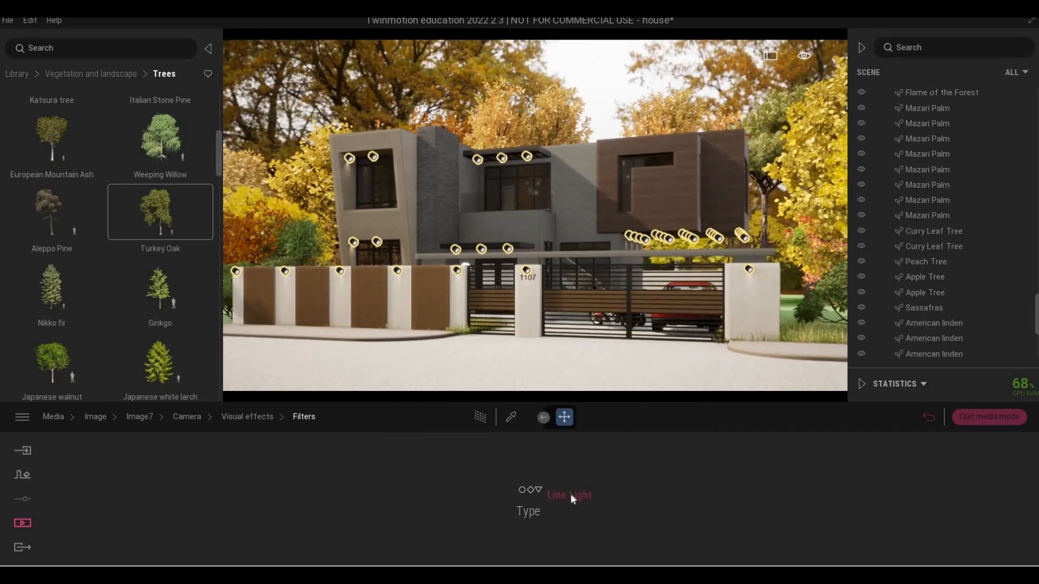
# Step: Set the filter type of the copied Image7 to Blueprint 1 and return to the list of images
pyautogui.click(570, 493)
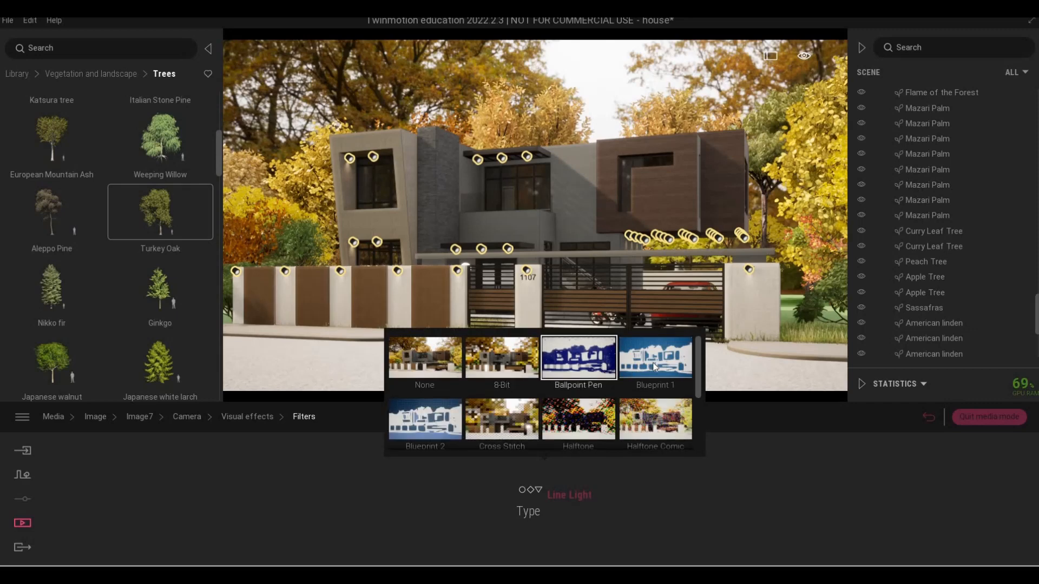
pyautogui.click(649, 367)
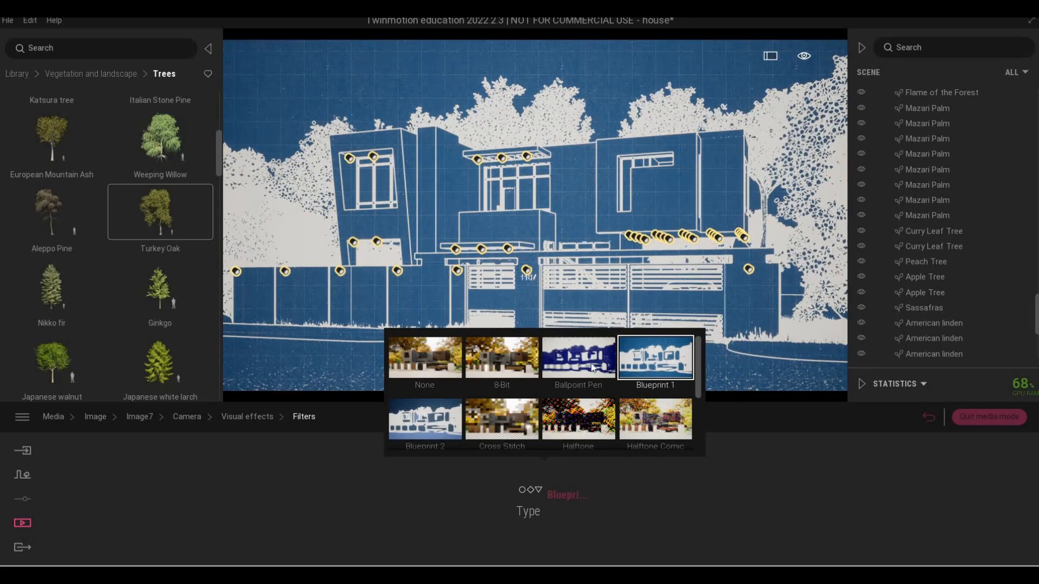
pyautogui.scroll(-1, 422, 405)
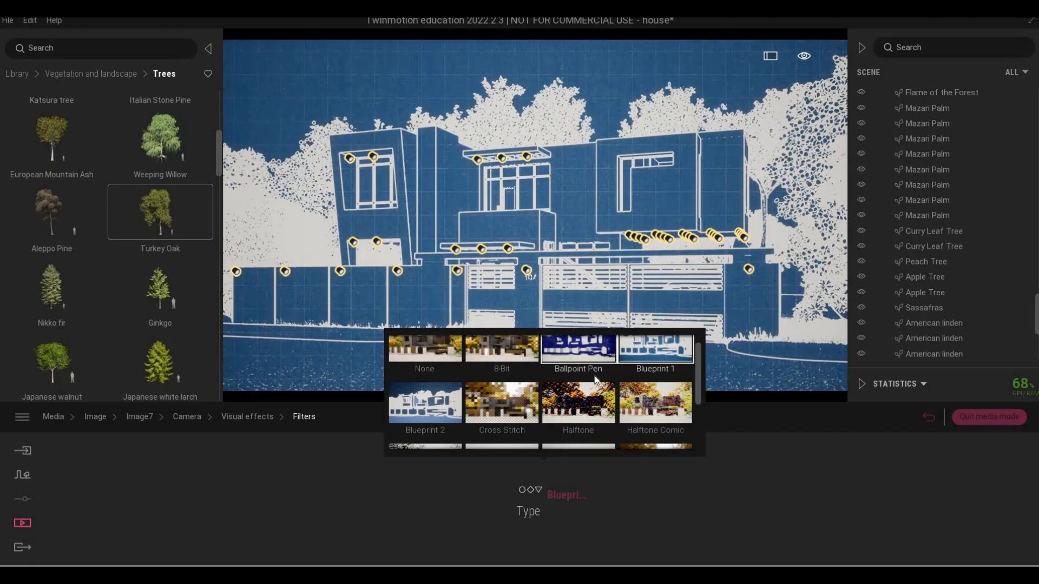
pyautogui.scroll(1, 596, 379)
pyautogui.press('Escape')
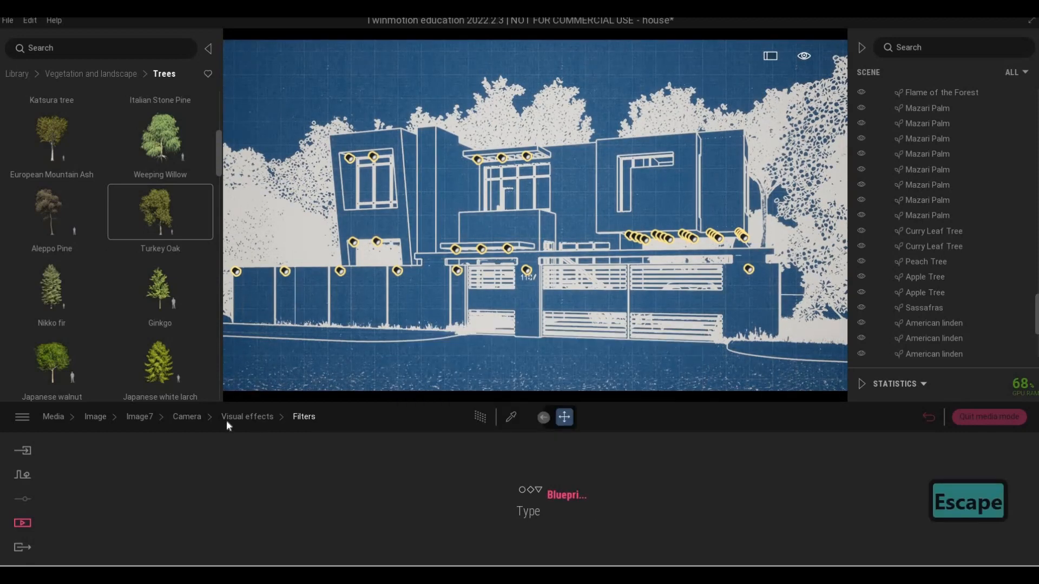
pyautogui.press('Escape')
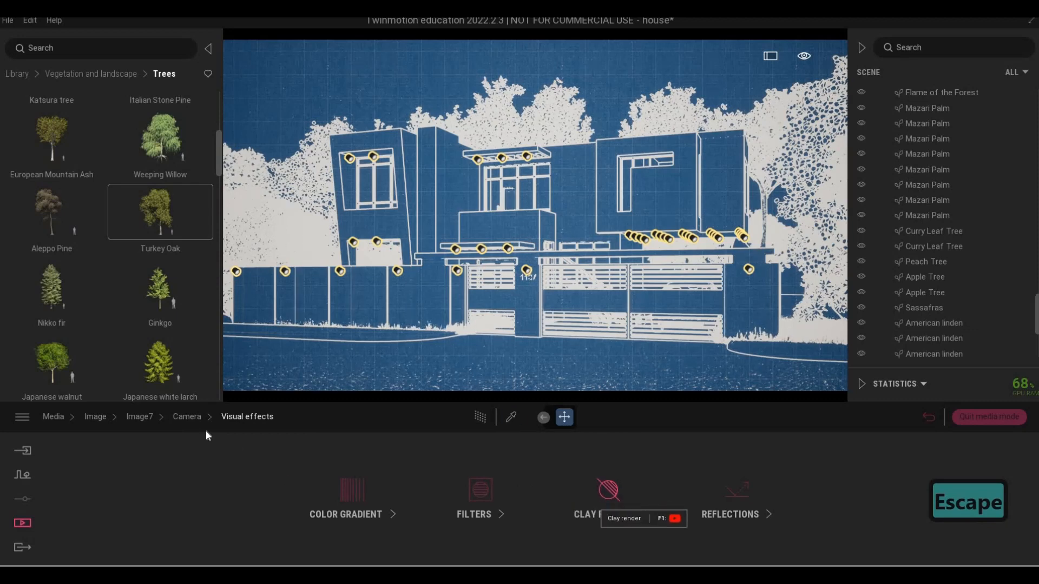
pyautogui.press('Escape')
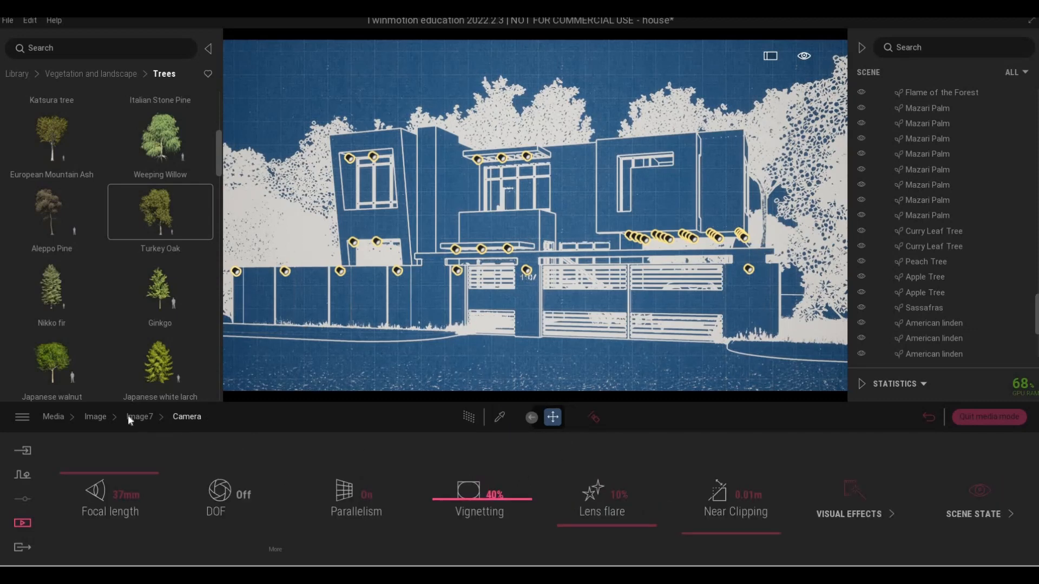
pyautogui.click(139, 417)
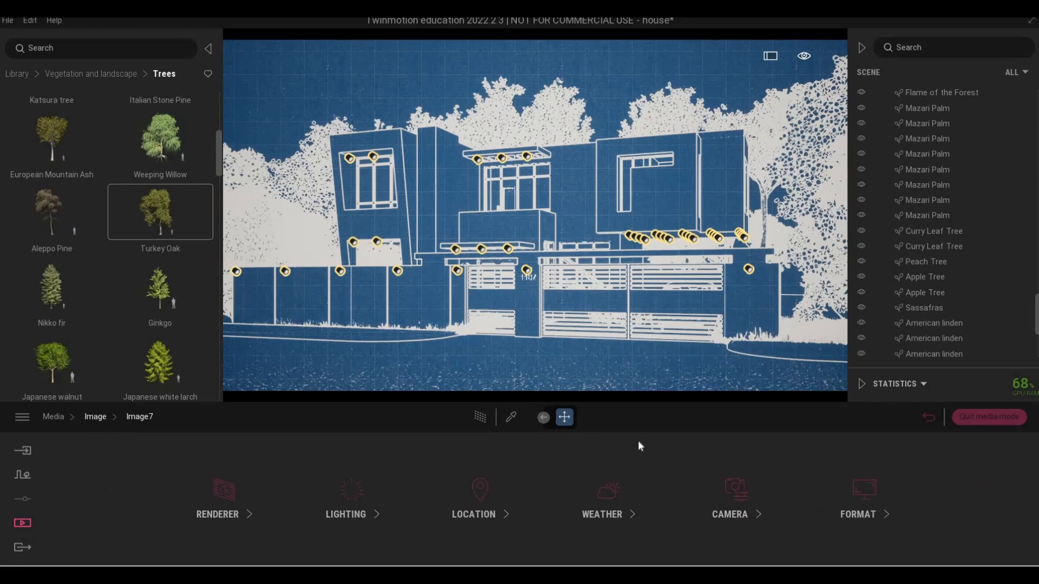
pyautogui.press('Escape')
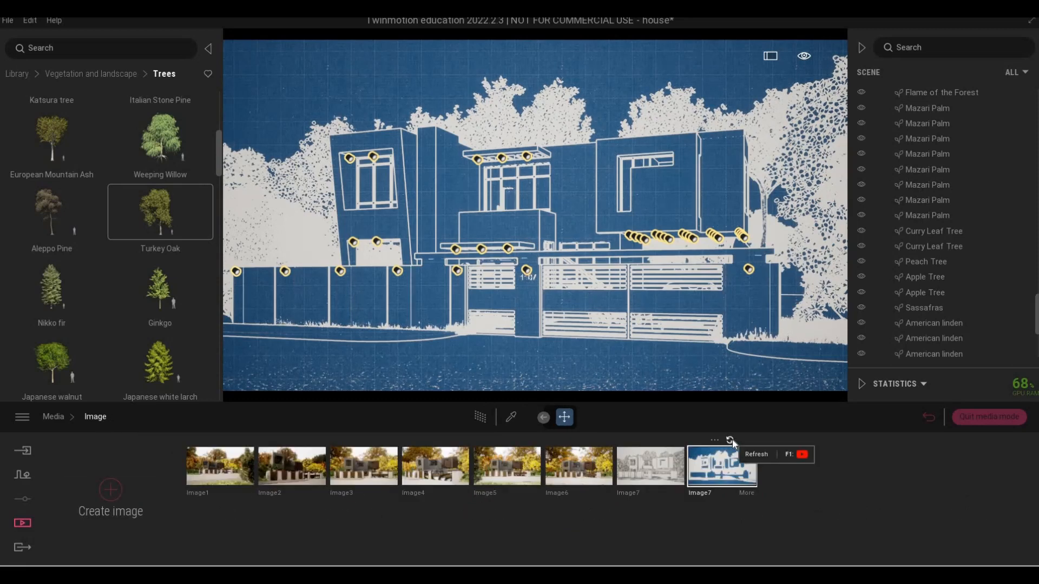
# Step: Save the project and quit media mode
pyautogui.click(11, 24)
pyautogui.click(56, 134)
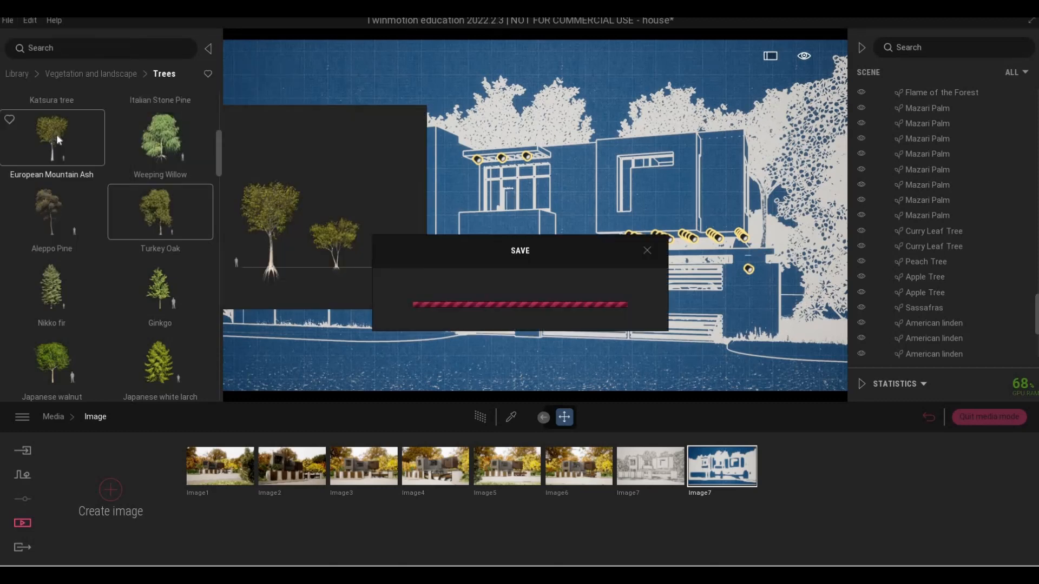
pyautogui.press('F1')
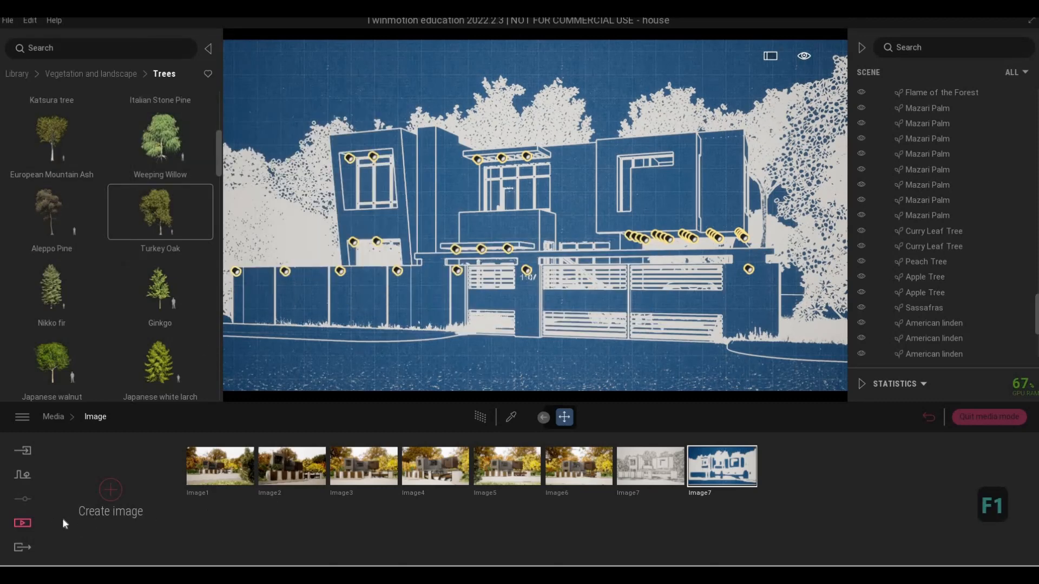
pyautogui.click(25, 521)
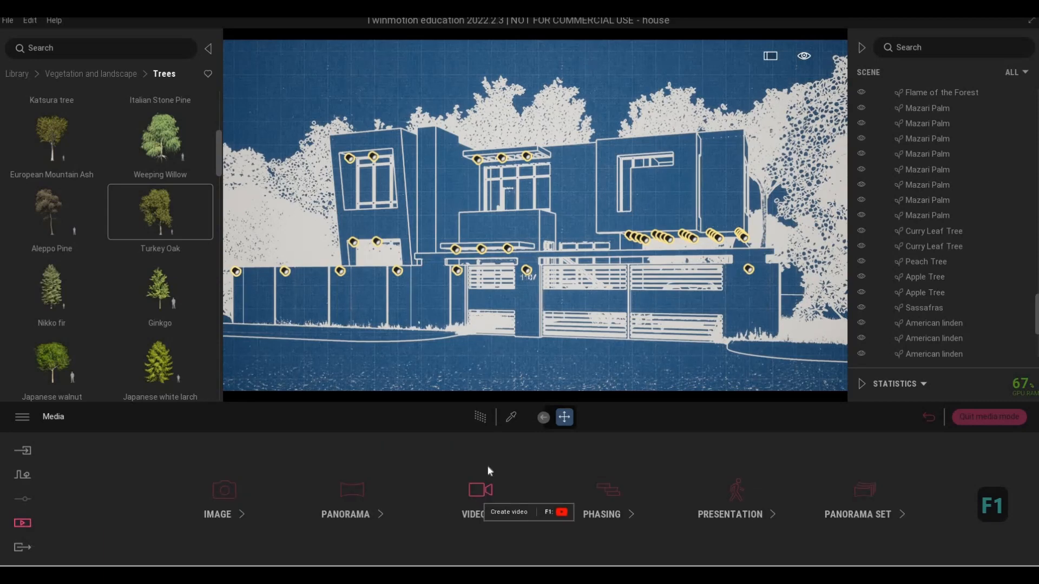
pyautogui.click(1000, 415)
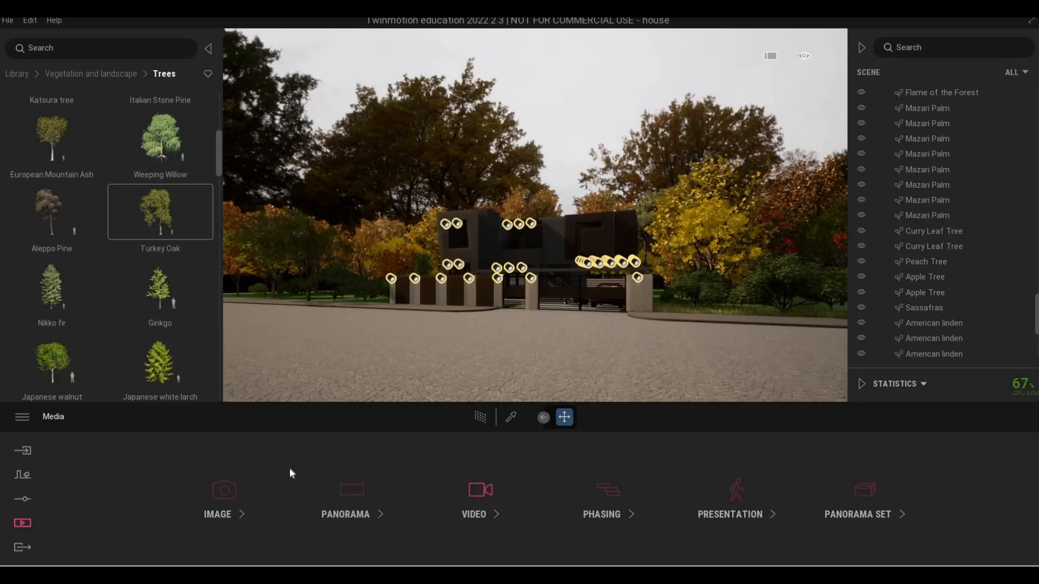
# Step: Open the video section and bring the camera closer to the house's front fence for an angled street view
pyautogui.press('a')
pyautogui.press('a')
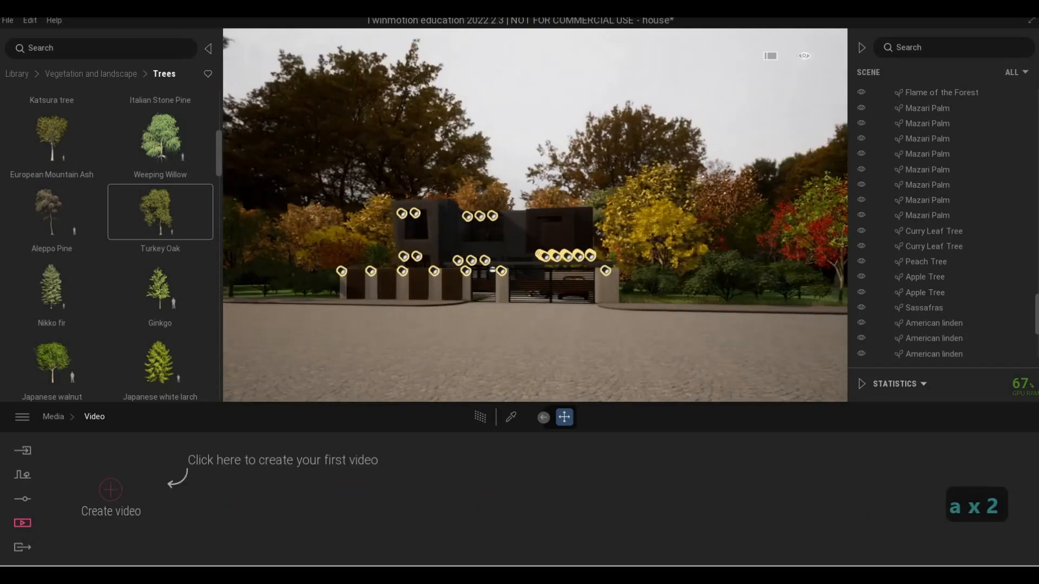
pyautogui.press('w')
pyautogui.press('w')
pyautogui.press('w')
pyautogui.press('w')
pyautogui.press('w')
pyautogui.press('w')
pyautogui.press('w')
pyautogui.press('w')
pyautogui.press('w')
pyautogui.press('s')
pyautogui.press('a')
pyautogui.press('w')
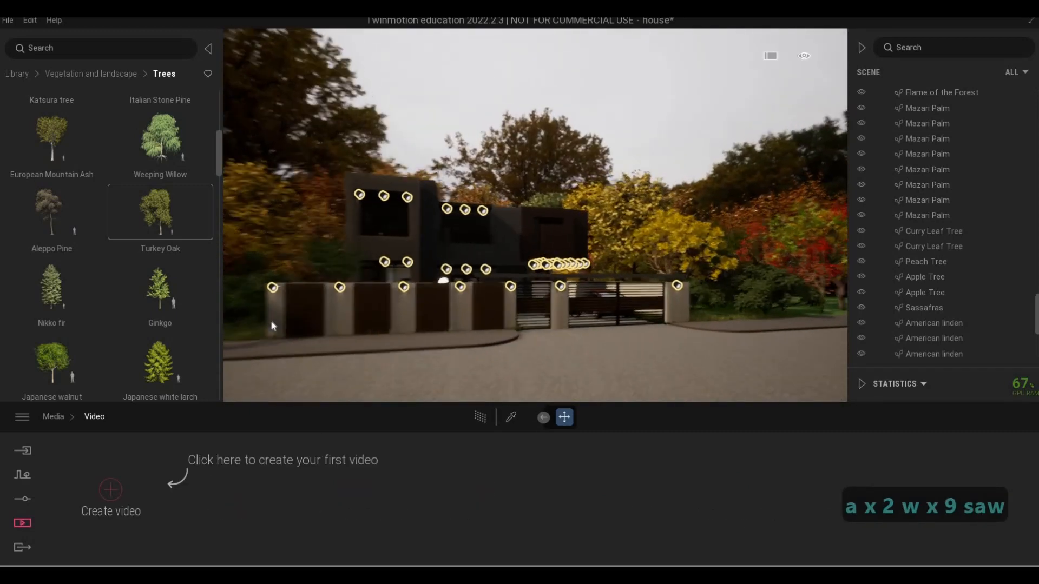
pyautogui.press('a')
pyautogui.press('e')
pyautogui.press('w')
pyautogui.press('q')
pyautogui.press('d')
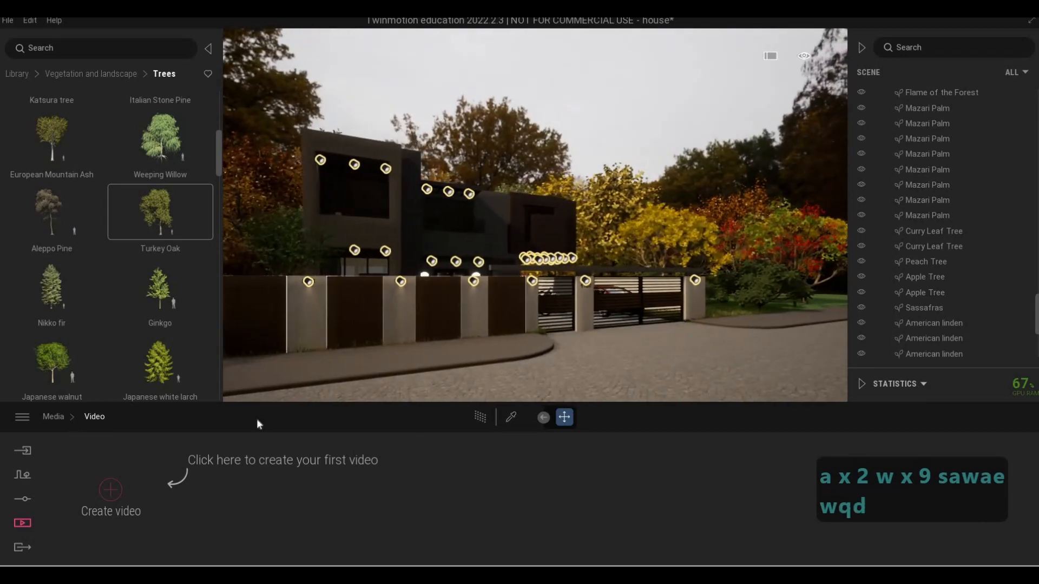
pyautogui.press('s')
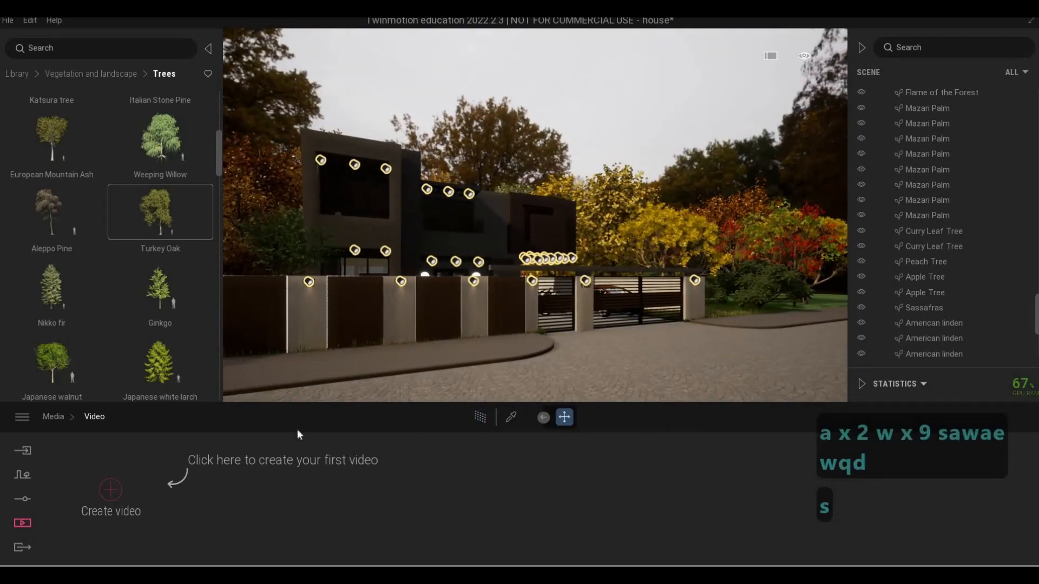
# Step: Set the color gradient type to Blue Tint in the scene camera's visual effects
pyautogui.click(27, 498)
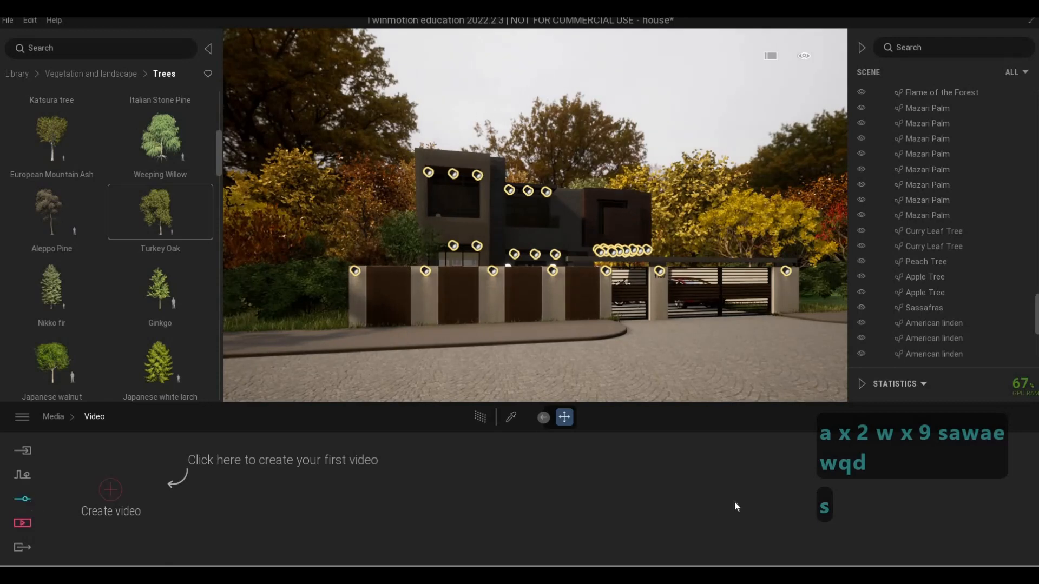
pyautogui.click(816, 490)
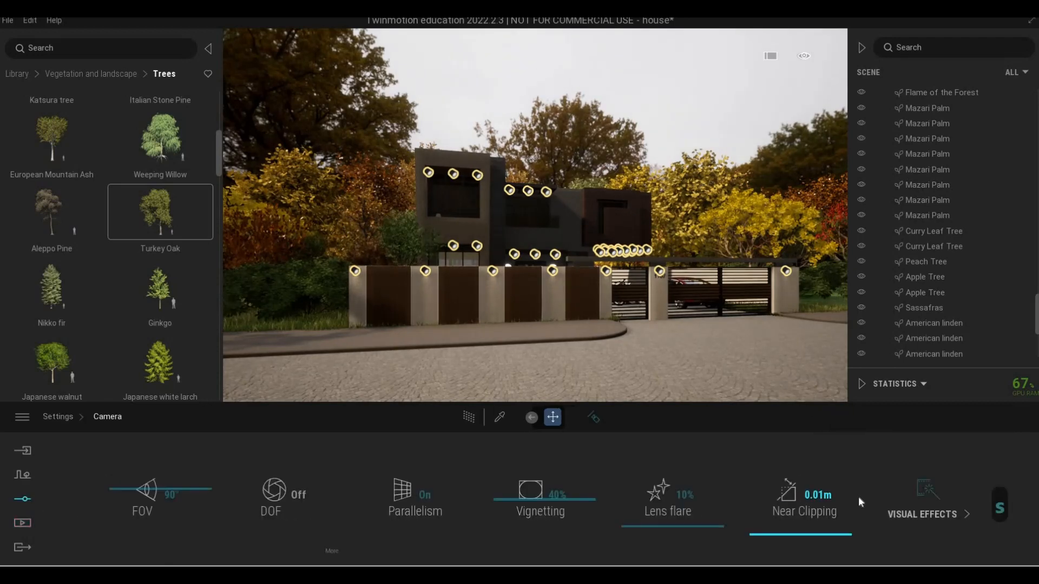
pyautogui.click(902, 506)
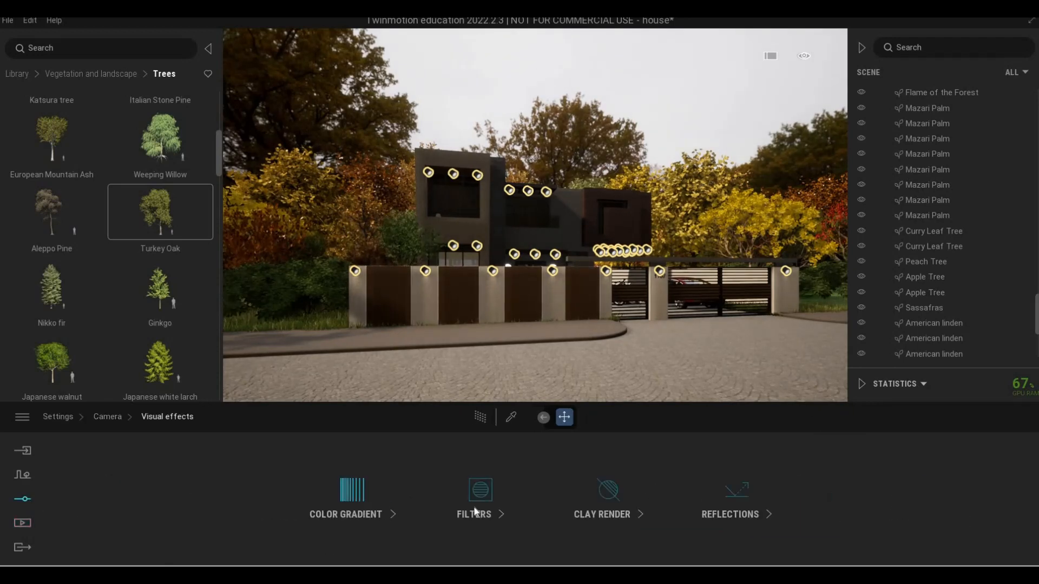
pyautogui.click(380, 509)
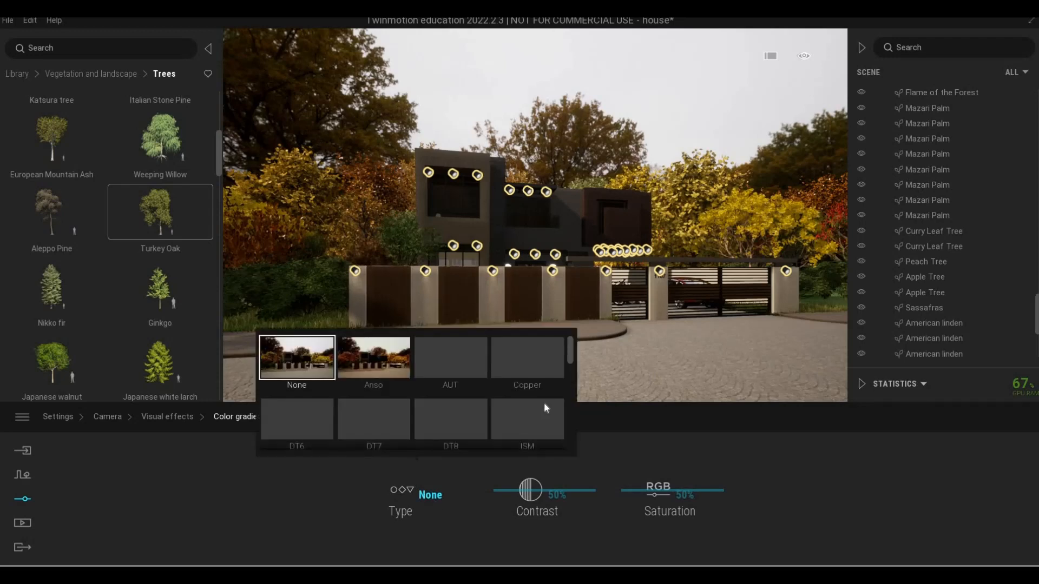
pyautogui.scroll(-6, 544, 404)
pyautogui.scroll(-1, 531, 399)
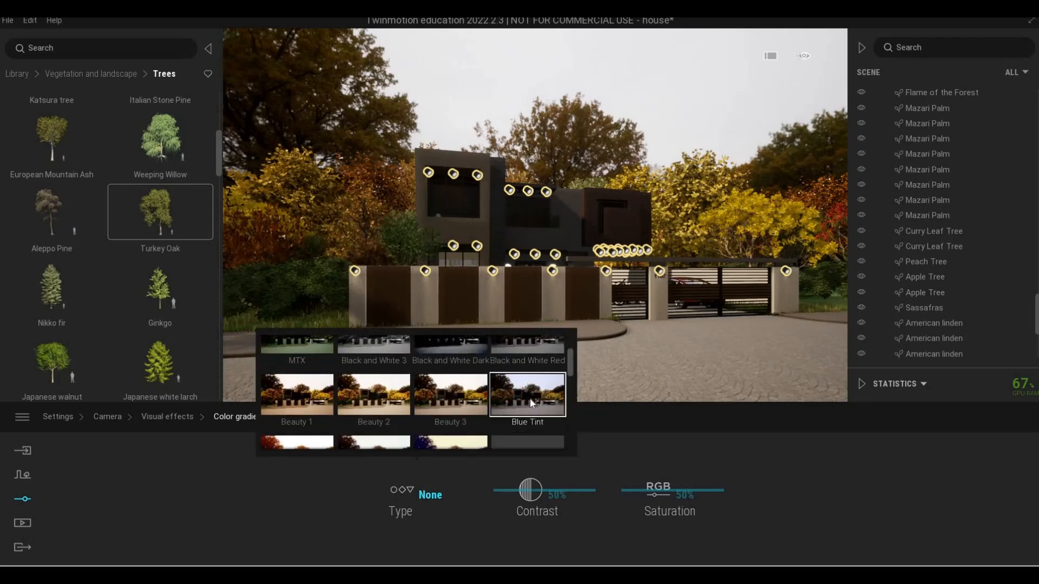
pyautogui.click(530, 398)
pyautogui.click(627, 308)
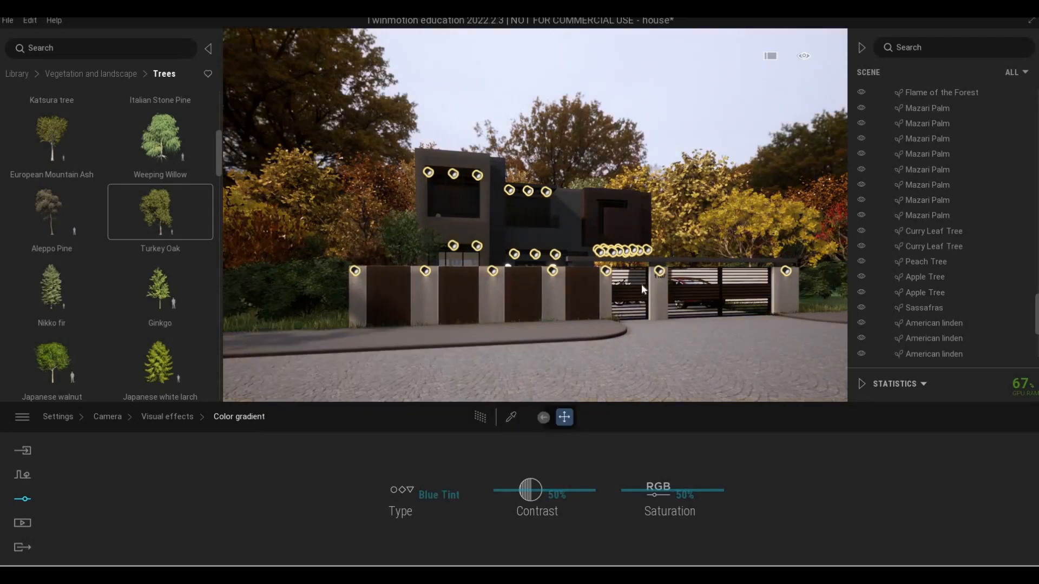
# Step: Examine the tinted house front and fence from slightly different distances and heights
pyautogui.press('s')
pyautogui.press('w')
pyautogui.moveTo(642, 281); pyautogui.dragTo(646, 294, button='right')
pyautogui.press('w')
pyautogui.press('w')
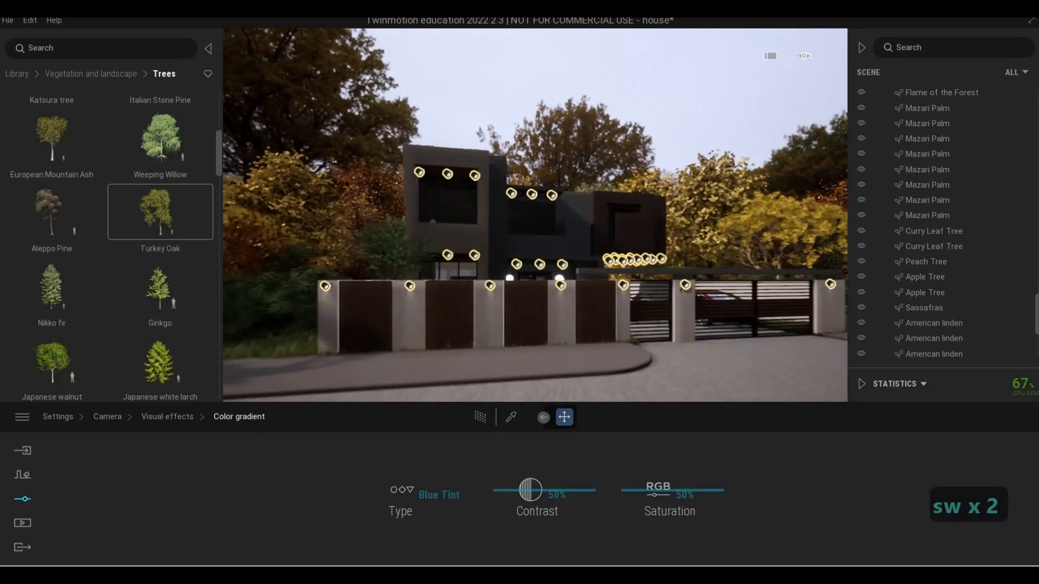
pyautogui.press('s')
pyautogui.press('e')
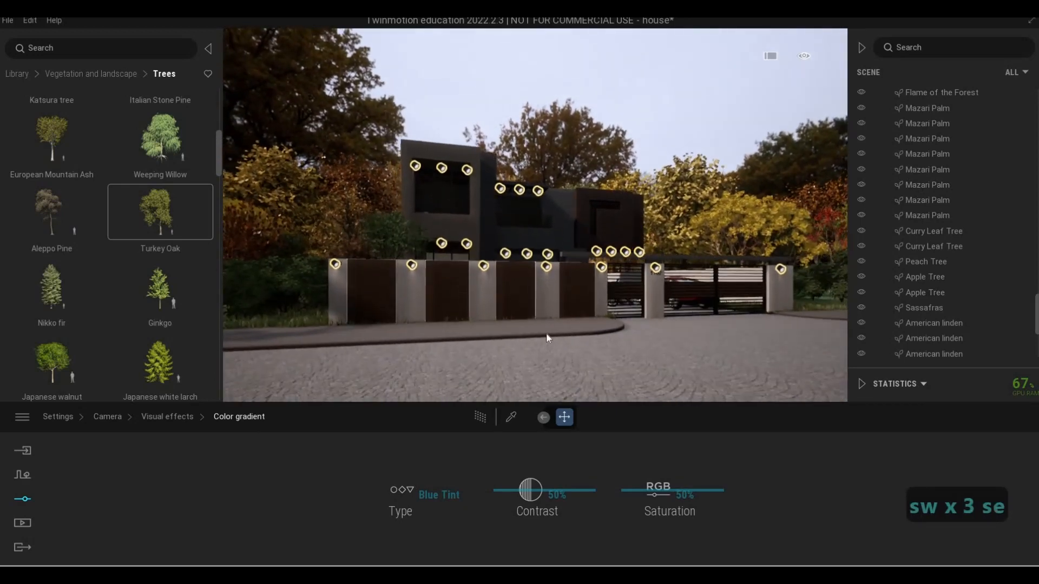
# Step: Examine the tinted house front and its surrounding trees from farther along the street and from several angles
pyautogui.press('q')
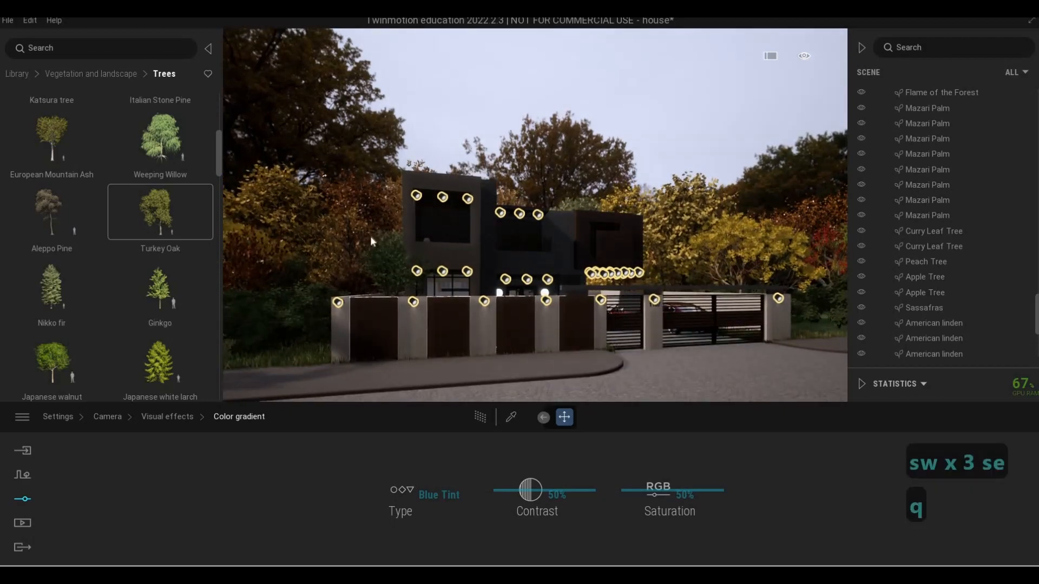
pyautogui.press('s')
pyautogui.press('d')
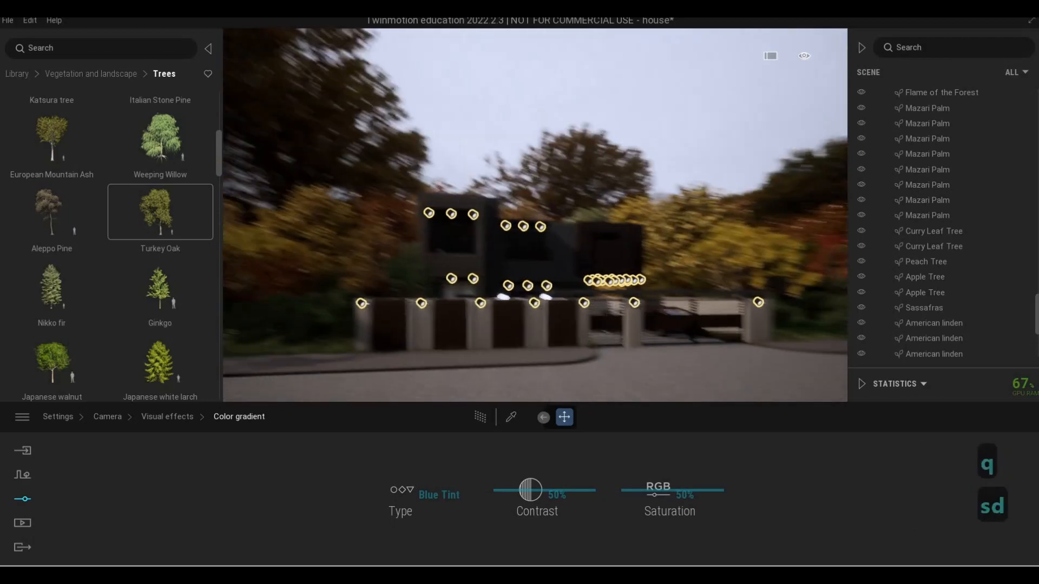
pyautogui.press('a')
pyautogui.press('w')
pyautogui.press('e')
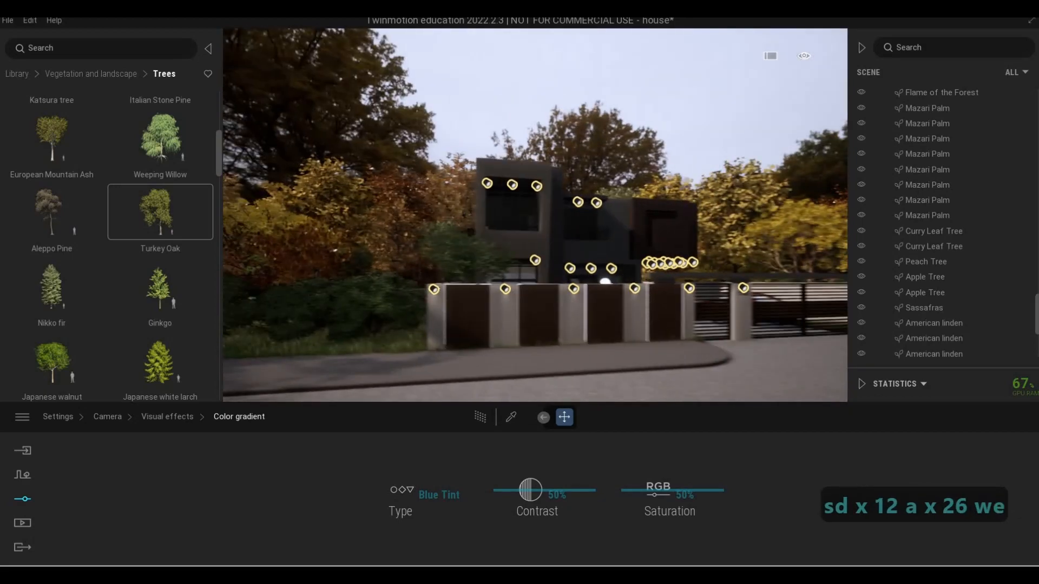
pyautogui.press('d')
pyautogui.press('q')
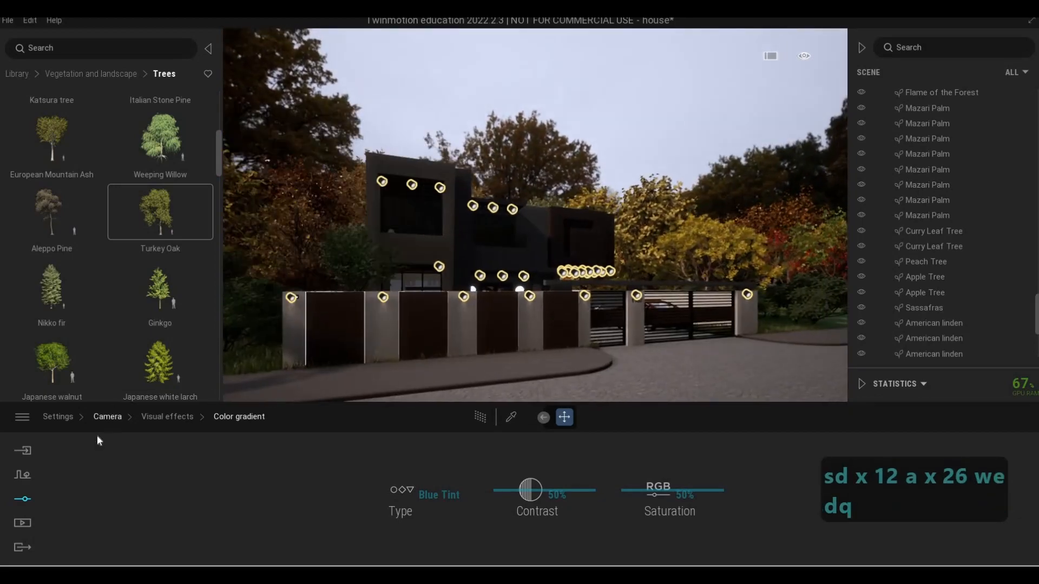
# Step: Leave the camera's color gradient settings and open the video section of the media mode
pyautogui.click(107, 417)
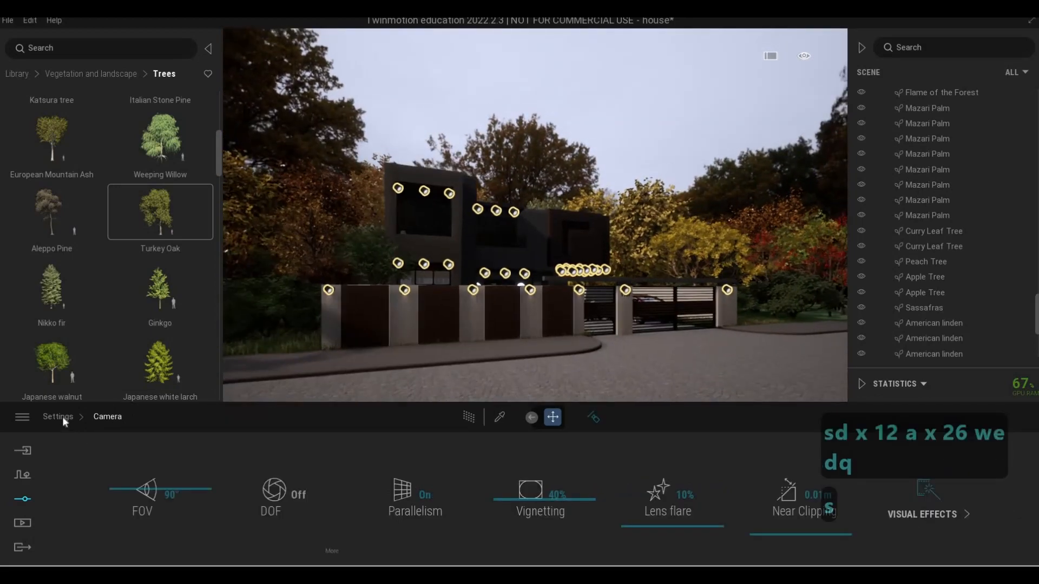
pyautogui.click(63, 417)
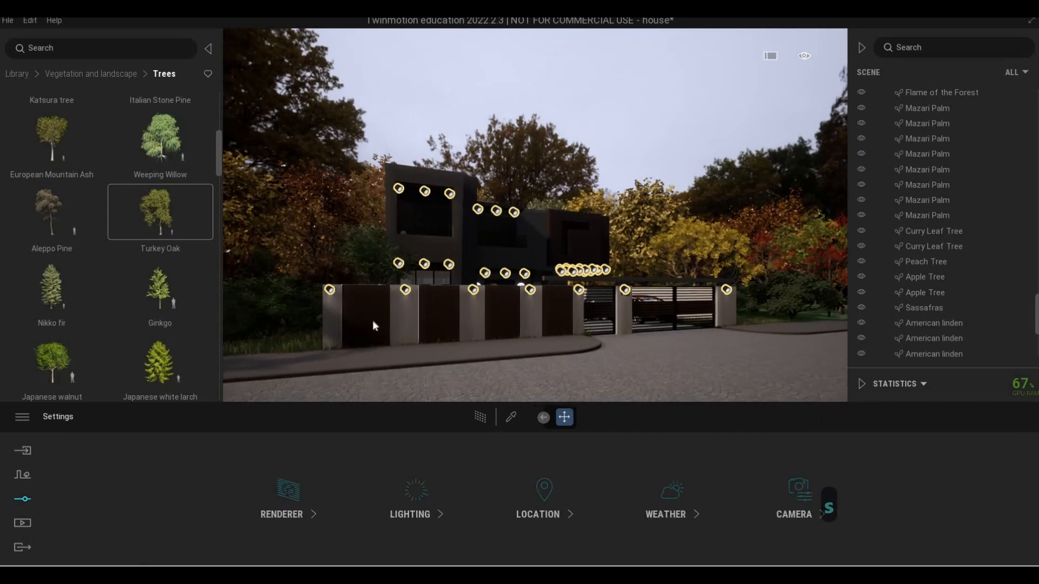
pyautogui.press('s')
pyautogui.click(25, 523)
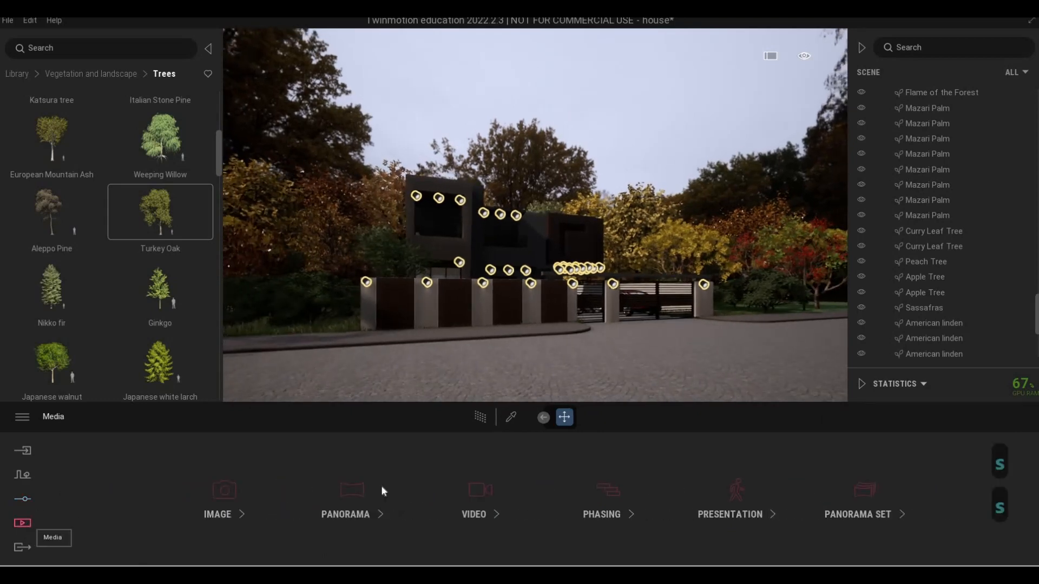
pyautogui.press('s')
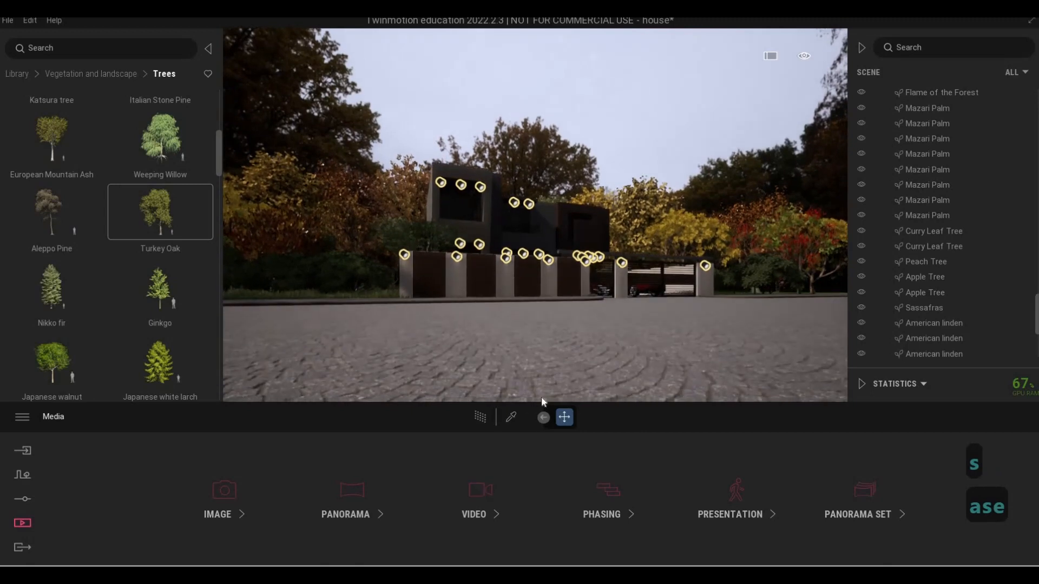
pyautogui.press('q')
pyautogui.press('s')
pyautogui.click(487, 504)
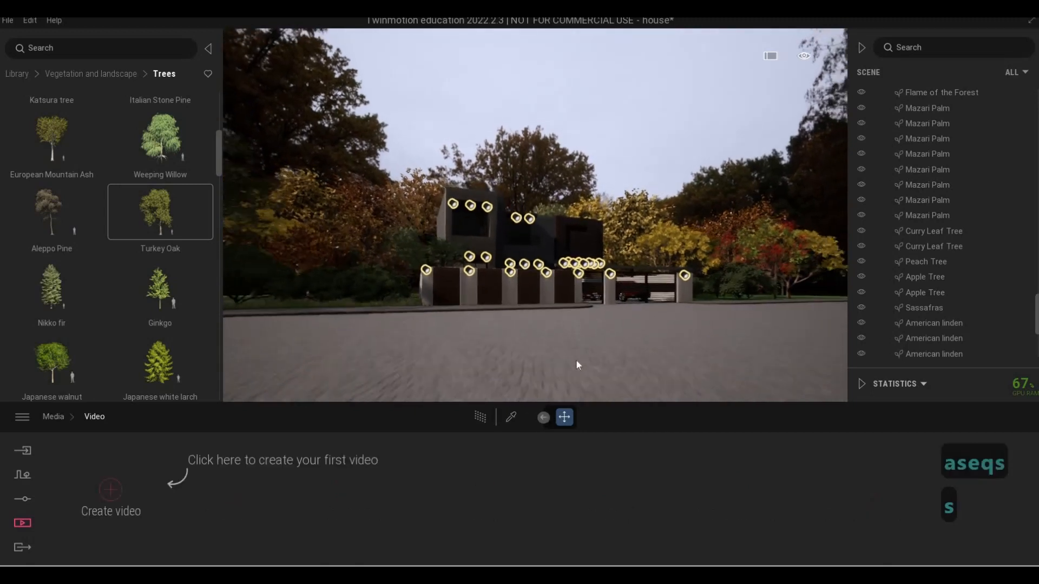
# Step: Pull the camera back across the street onto the grass and create a video starting from that distant view of the house
pyautogui.press('q')
pyautogui.press('s')
pyautogui.press('s')
pyautogui.press('s')
pyautogui.press('s')
pyautogui.press('s')
pyautogui.press('s')
pyautogui.press('s')
pyautogui.press('s')
pyautogui.press('s')
pyautogui.press('q')
pyautogui.press('s')
pyautogui.press('s')
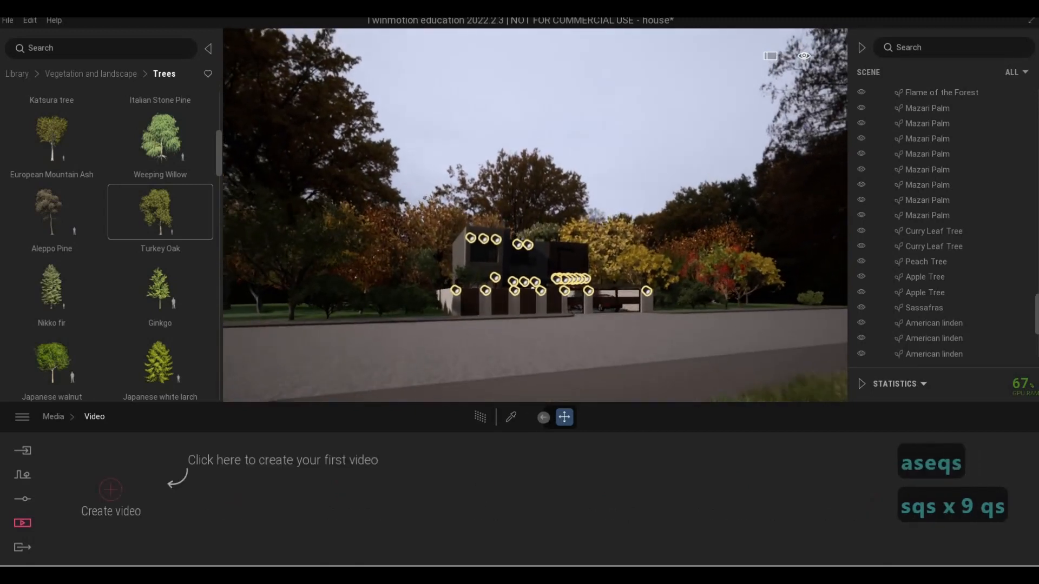
pyautogui.click(110, 490)
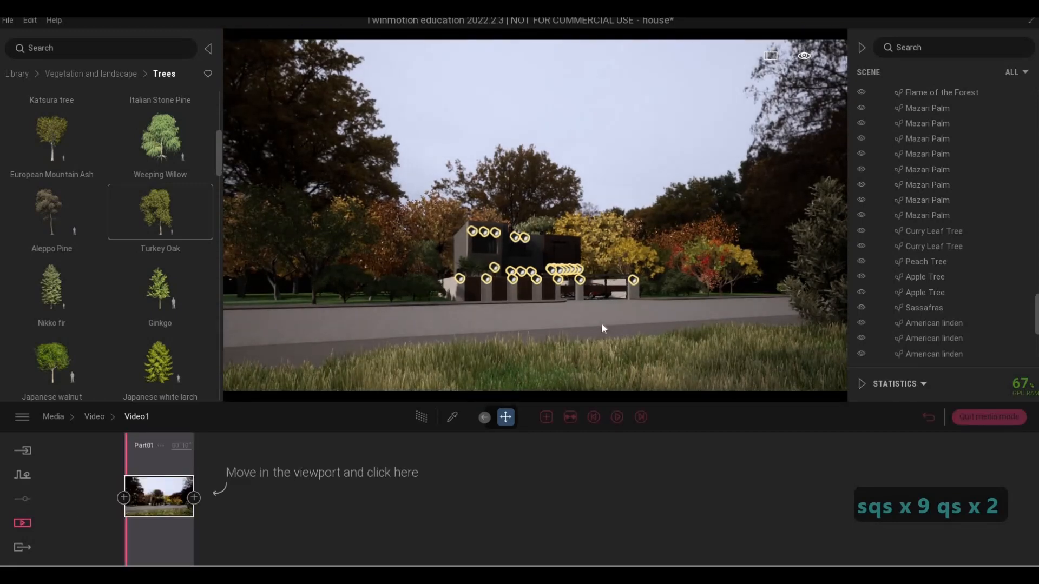
# Step: Add a second keyframe from close above the front fence and set the length of Part01 to 7 seconds
pyautogui.press('w')
pyautogui.press('w')
pyautogui.press('w')
pyautogui.press('w')
pyautogui.press('w')
pyautogui.press('w')
pyautogui.press('w')
pyautogui.press('w')
pyautogui.press('w')
pyautogui.press('w')
pyautogui.press('w')
pyautogui.press('w')
pyautogui.press('w')
pyautogui.press('w')
pyautogui.press('w')
pyautogui.press('w')
pyautogui.press('w')
pyautogui.press('w')
pyautogui.press('w')
pyautogui.press('w')
pyautogui.press('w')
pyautogui.press('w')
pyautogui.press('w')
pyautogui.press('w')
pyautogui.press('w')
pyautogui.press('w')
pyautogui.press('w')
pyautogui.press('w')
pyautogui.press('w')
pyautogui.press('w')
pyautogui.press('w')
pyautogui.press('w')
pyautogui.press('w')
pyautogui.press('w')
pyautogui.press('w')
pyautogui.press('w')
pyautogui.press('w')
pyautogui.press('w')
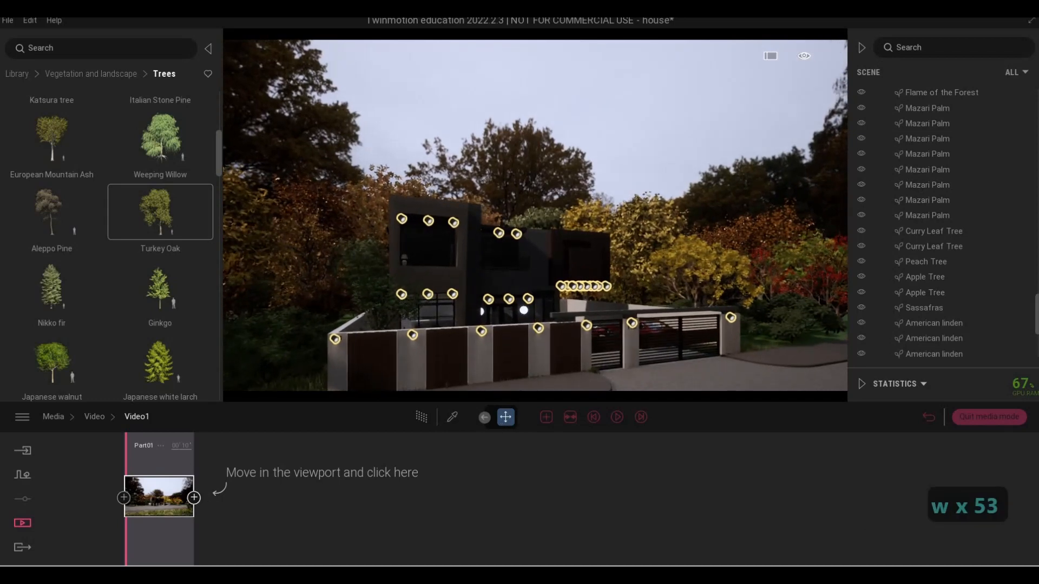
pyautogui.click(194, 498)
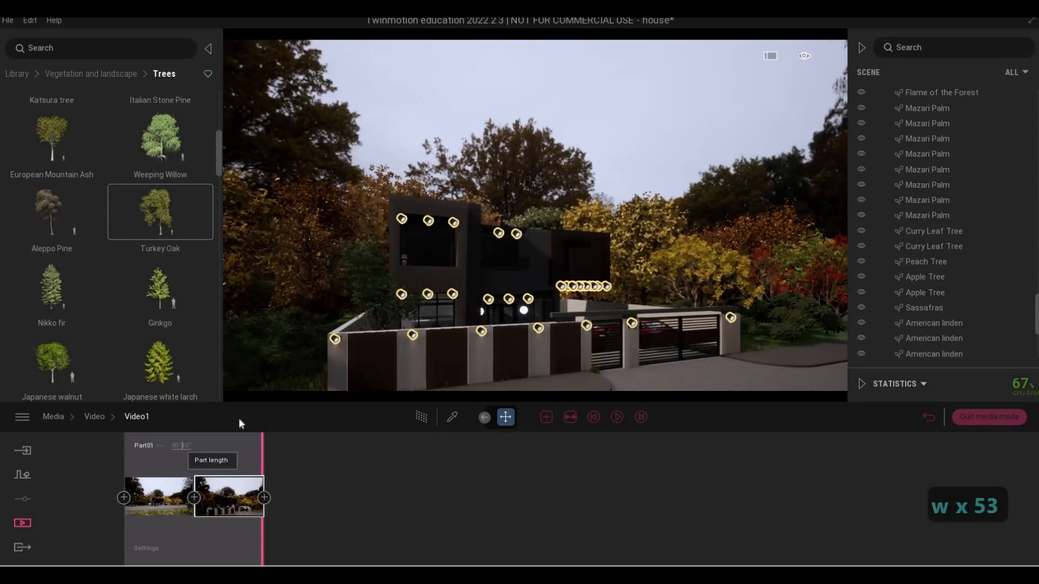
pyautogui.write('7')
pyautogui.press('Return')
# Step: Move the camera around to the fence corner beside the car gate and start a new video part from that view
pyautogui.press('w')
pyautogui.press('d')
pyautogui.press('d')
pyautogui.press('d')
pyautogui.press('d')
pyautogui.press('d')
pyautogui.press('d')
pyautogui.press('d')
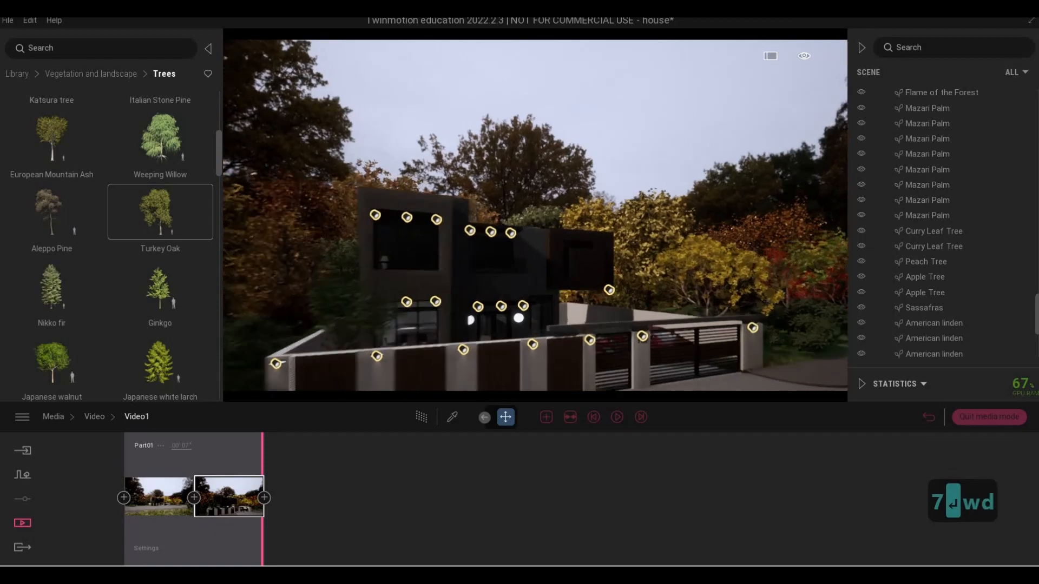
pyautogui.press('d')
pyautogui.press('d')
pyautogui.press('d')
pyautogui.press('d')
pyautogui.press('d')
pyautogui.press('d')
pyautogui.press('d')
pyautogui.press('d')
pyautogui.press('s')
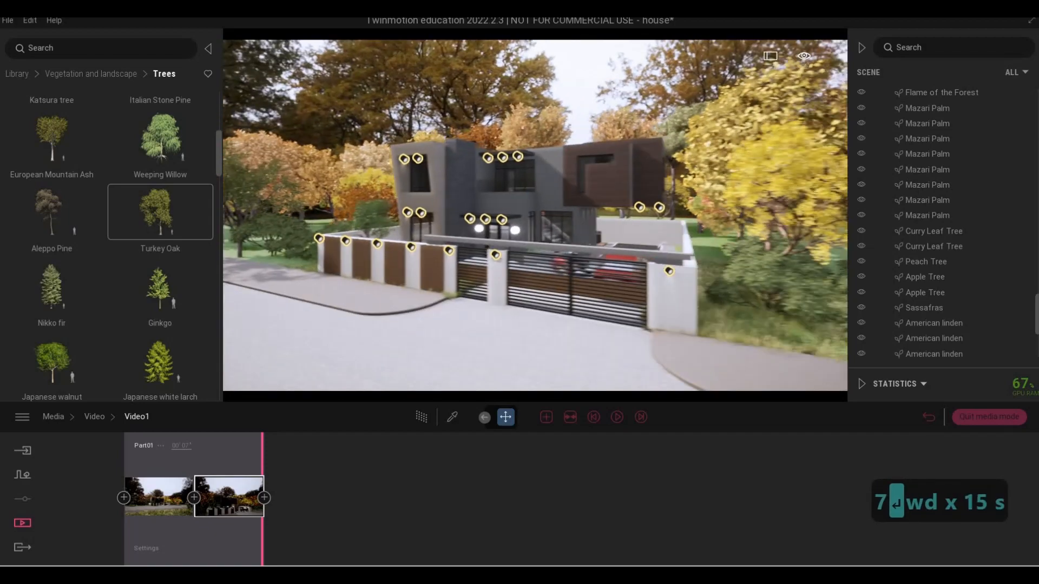
pyautogui.press('w')
pyautogui.press('d')
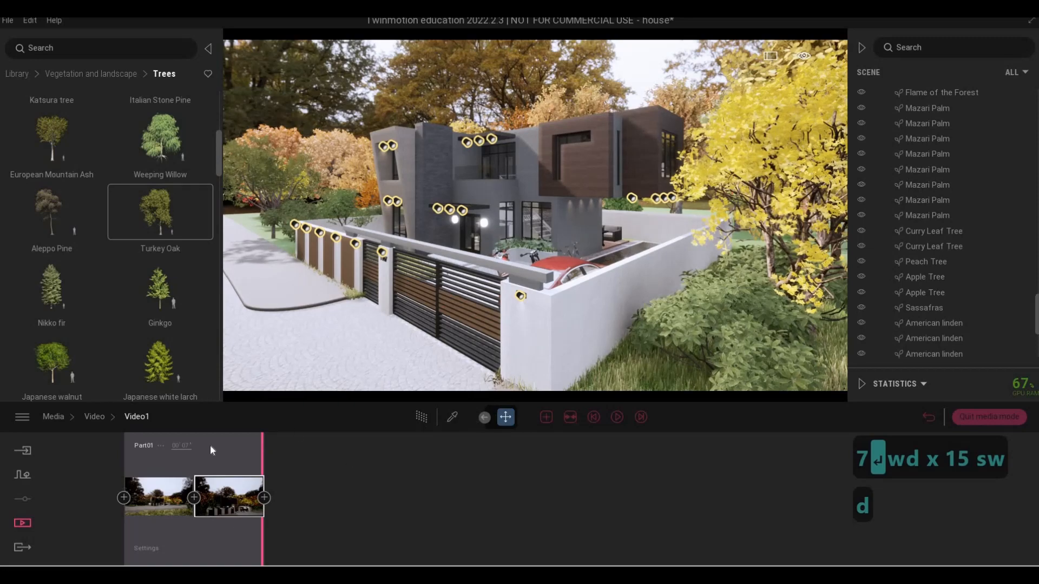
pyautogui.click(546, 418)
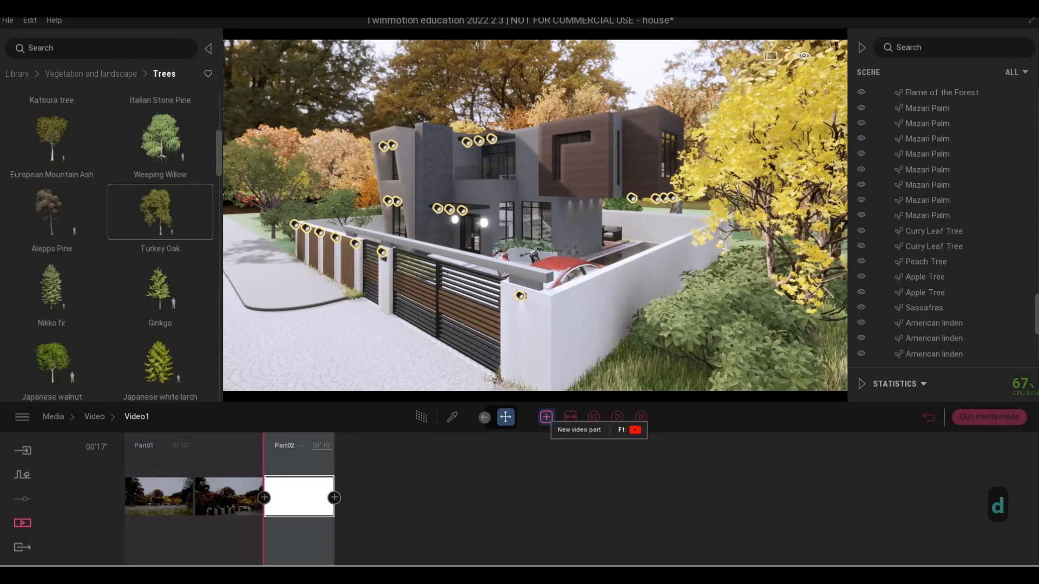
# Step: Slide the camera sideways to face the gates and house front, and add this view as the second keyframe of Part02
pyautogui.press('a')
pyautogui.press('a')
pyautogui.press('a')
pyautogui.press('a')
pyautogui.press('a')
pyautogui.press('a')
pyautogui.press('a')
pyautogui.press('a')
pyautogui.press('a')
pyautogui.press('a')
pyautogui.press('a')
pyautogui.press('a')
pyautogui.press('a')
pyautogui.press('a')
pyautogui.press('a')
pyautogui.press('a')
pyautogui.press('a')
pyautogui.press('a')
pyautogui.press('a')
pyautogui.press('a')
pyautogui.press('a')
pyautogui.press('a')
pyautogui.press('a')
pyautogui.press('a')
pyautogui.press('a')
pyautogui.press('a')
pyautogui.press('a')
pyautogui.press('a')
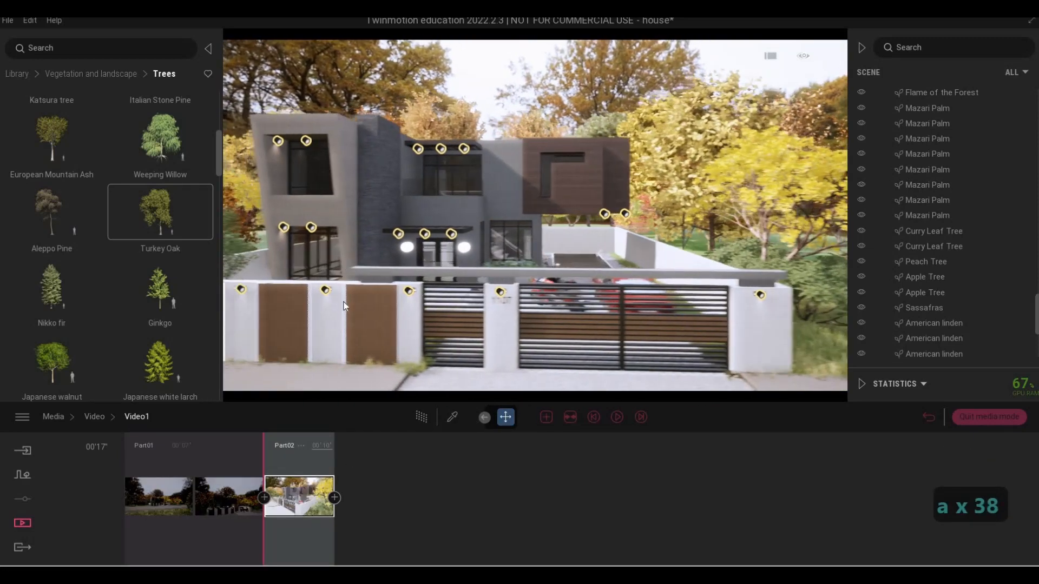
pyautogui.click(333, 497)
# Step: Bring the camera around to the fence corner farthest from the car gate and add that angled view as Part02's third keyframe
pyautogui.press('a')
pyautogui.press('a')
pyautogui.press('a')
pyautogui.press('a')
pyautogui.press('a')
pyautogui.press('a')
pyautogui.press('a')
pyautogui.press('a')
pyautogui.press('a')
pyautogui.press('a')
pyautogui.press('a')
pyautogui.press('a')
pyautogui.press('a')
pyautogui.press('a')
pyautogui.press('a')
pyautogui.press('a')
pyautogui.press('a')
pyautogui.press('a')
pyautogui.press('a')
pyautogui.press('a')
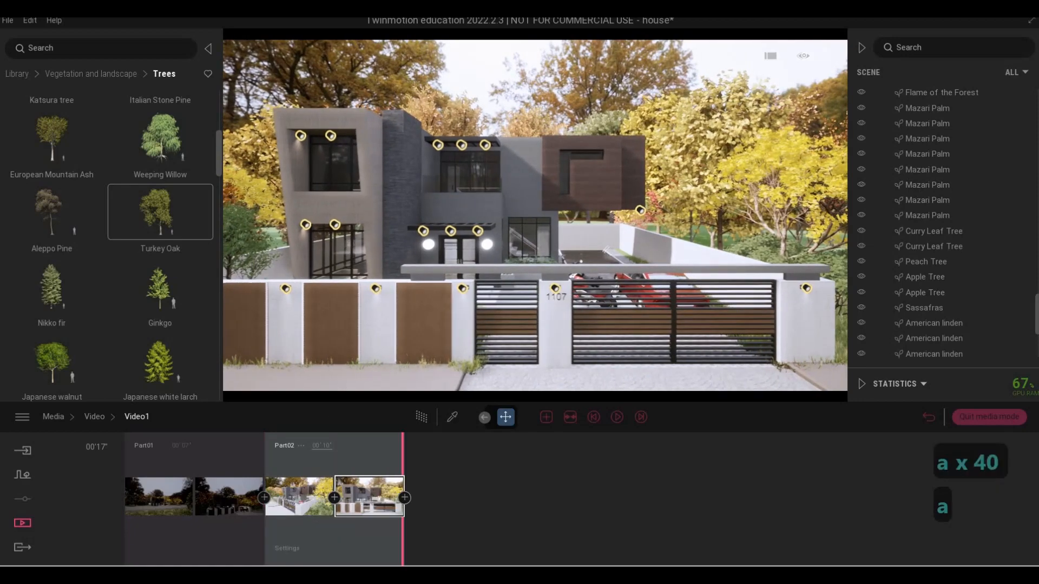
pyautogui.press('s')
pyautogui.moveTo(352, 287); pyautogui.dragTo(378, 288, button='right')
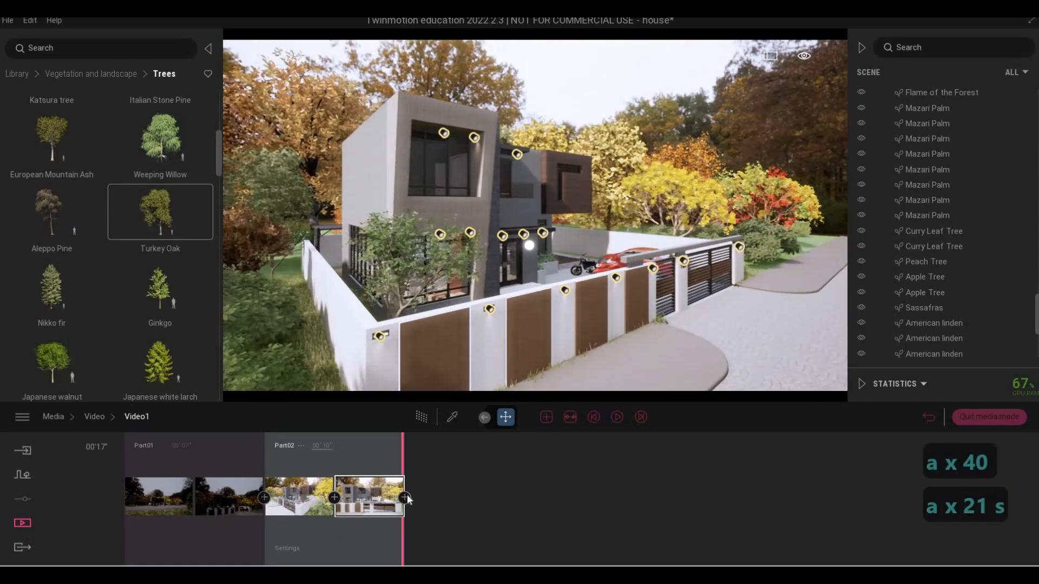
pyautogui.press('F1')
# Step: Frame a low frontal street view of the fence and house and start a third video part from it
pyautogui.press('e')
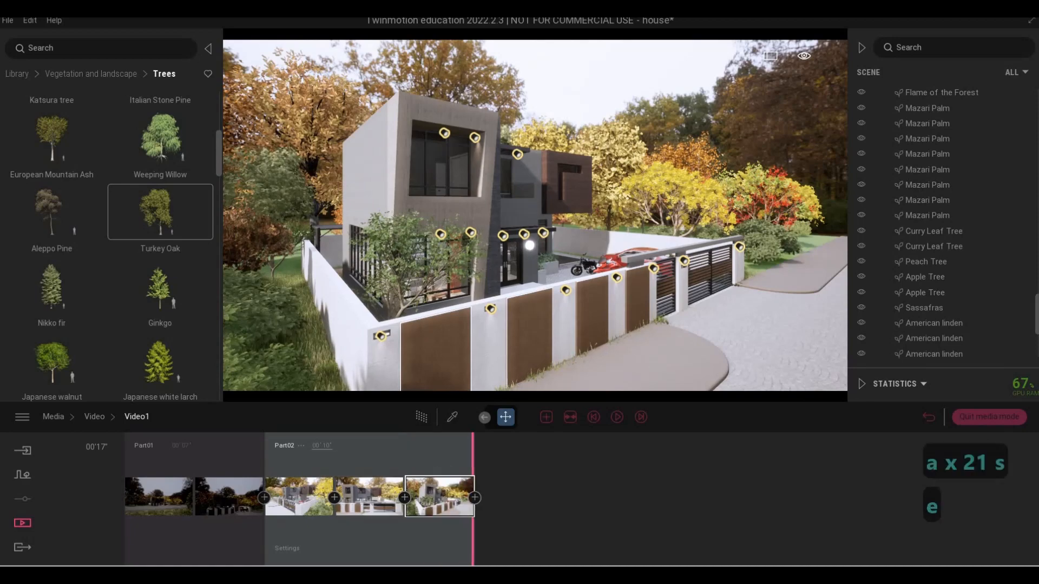
pyautogui.press('d')
pyautogui.press('s')
pyautogui.press('a')
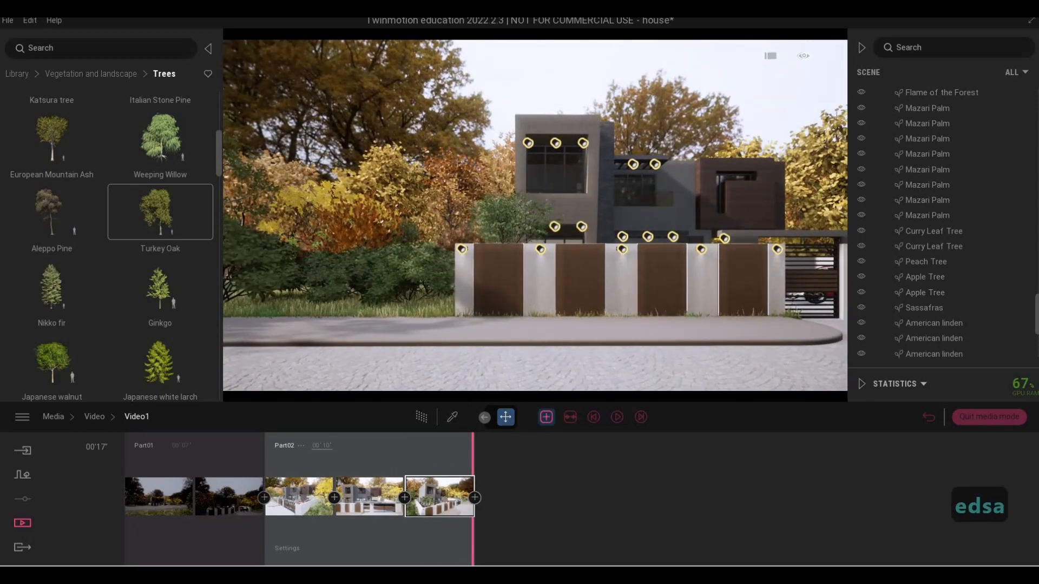
pyautogui.click(475, 497)
pyautogui.press('d')
pyautogui.press('d')
pyautogui.press('d')
pyautogui.press('d')
pyautogui.press('d')
pyautogui.press('d')
pyautogui.press('d')
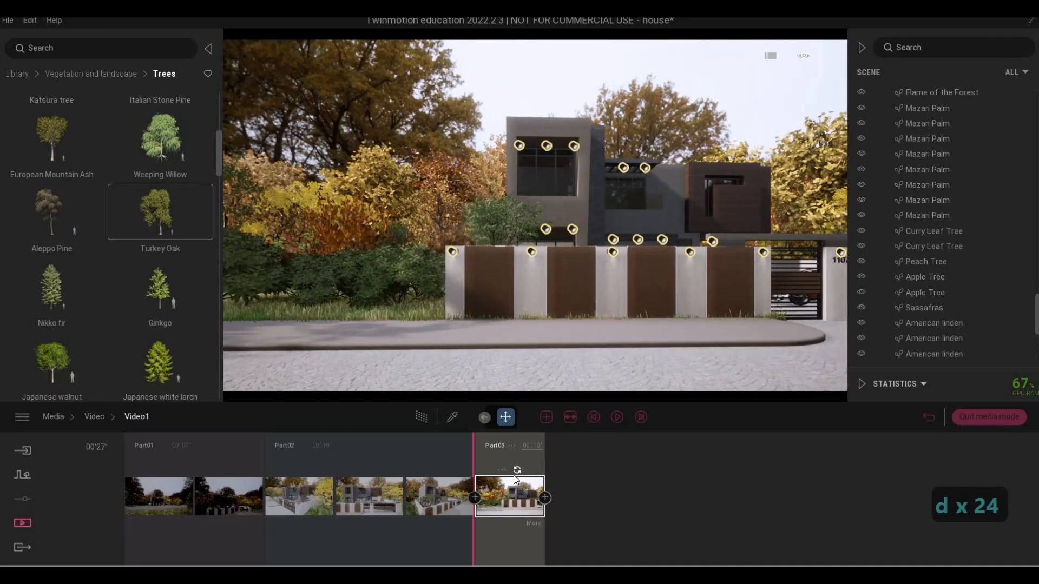
# Step: Slide the camera sideways along the street past the car gate and add this view as Part03's second keyframe
pyautogui.press('d')
pyautogui.press('d')
pyautogui.press('d')
pyautogui.press('d')
pyautogui.press('d')
pyautogui.press('d')
pyautogui.press('d')
pyautogui.press('d')
pyautogui.press('d')
pyautogui.press('d')
pyautogui.press('d')
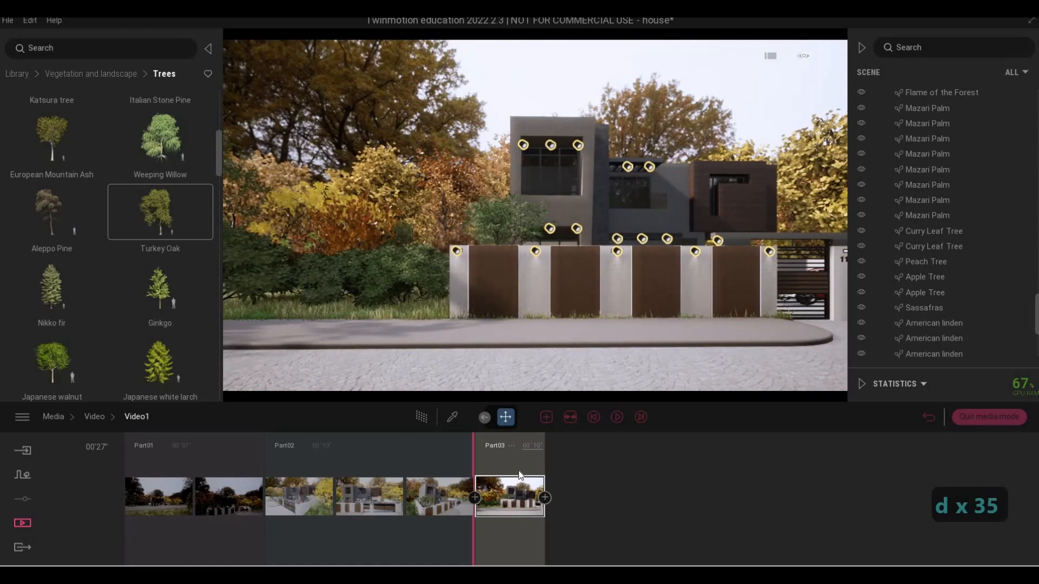
pyautogui.press('d')
pyautogui.press('d')
pyautogui.press('d')
pyautogui.press('d')
pyautogui.press('d')
pyautogui.press('d')
pyautogui.press('d')
pyautogui.press('d')
pyautogui.press('d')
pyautogui.press('d')
pyautogui.press('d')
pyautogui.press('d')
pyautogui.press('d')
pyautogui.press('d')
pyautogui.press('d')
pyautogui.press('d')
pyautogui.press('d')
pyautogui.press('d')
pyautogui.press('d')
pyautogui.press('d')
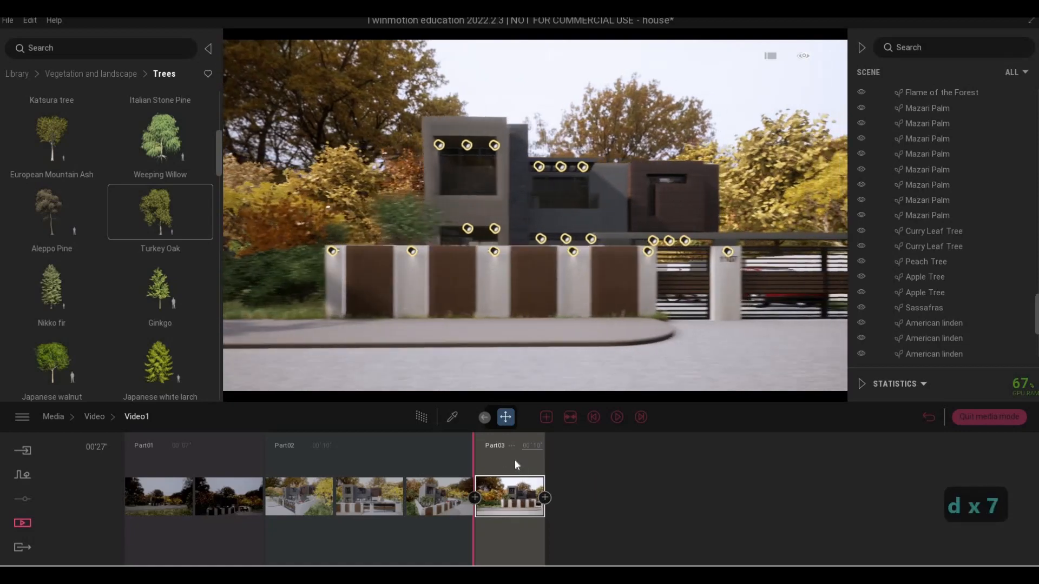
pyautogui.press('d')
pyautogui.press('d')
pyautogui.press('d')
pyautogui.press('d')
pyautogui.press('d')
pyautogui.press('d')
pyautogui.press('d')
pyautogui.press('d')
pyautogui.press('d')
pyautogui.press('d')
pyautogui.press('d')
pyautogui.press('d')
pyautogui.press('d')
pyautogui.press('d')
pyautogui.press('d')
pyautogui.press('d')
pyautogui.press('d')
pyautogui.press('d')
pyautogui.press('d')
pyautogui.press('d')
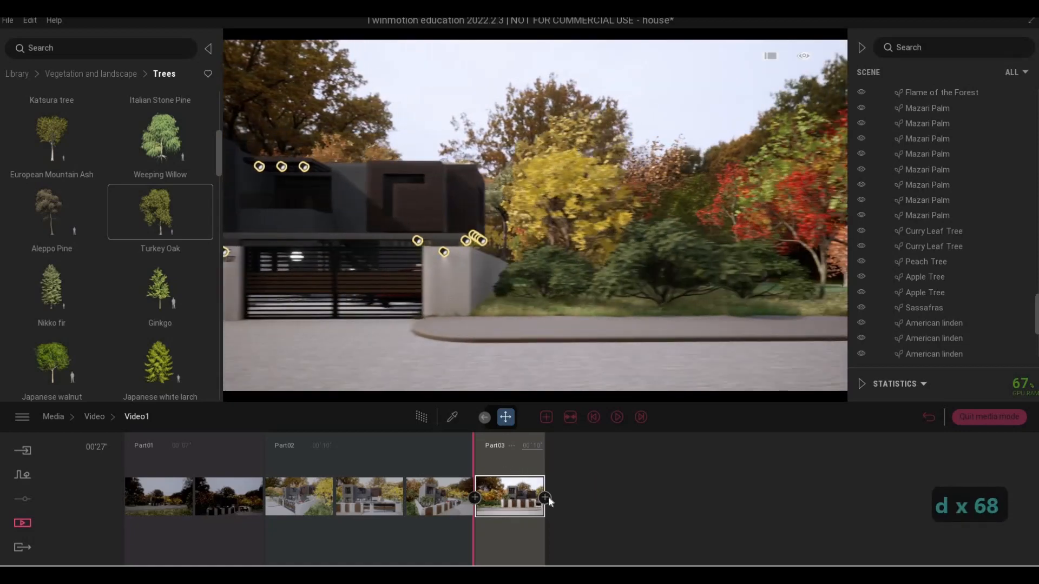
pyautogui.click(544, 497)
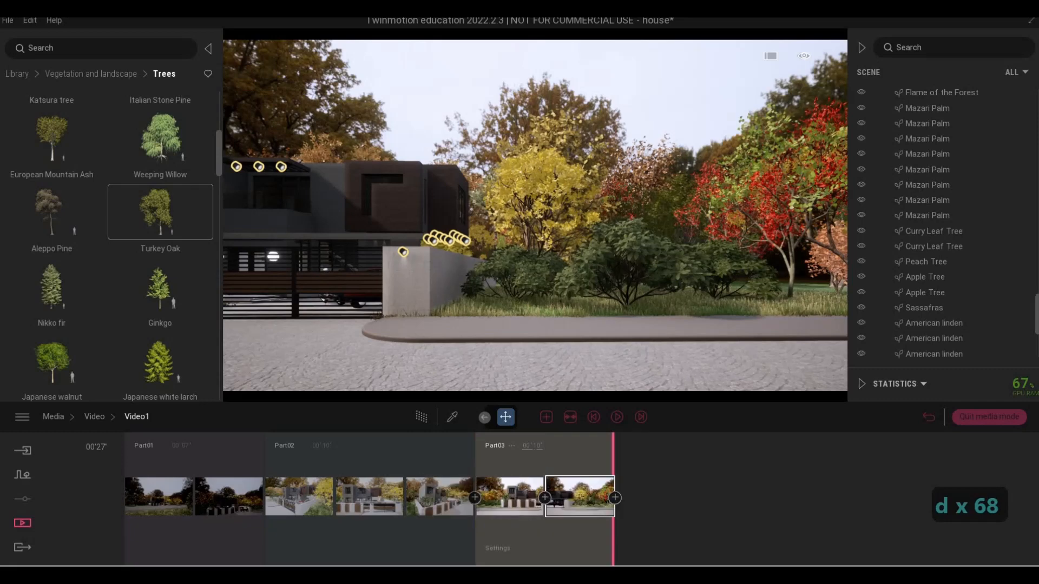
# Step: Set Part03's duration to 6 seconds
pyautogui.click(549, 445)
pyautogui.write('6')
pyautogui.press('Return')
# Step: Fly the camera through the gate to frame the courtyard, red car and house entrance, and start a fourth video part with a 2-second duration
pyautogui.press('a')
pyautogui.press('a')
pyautogui.press('a')
pyautogui.press('a')
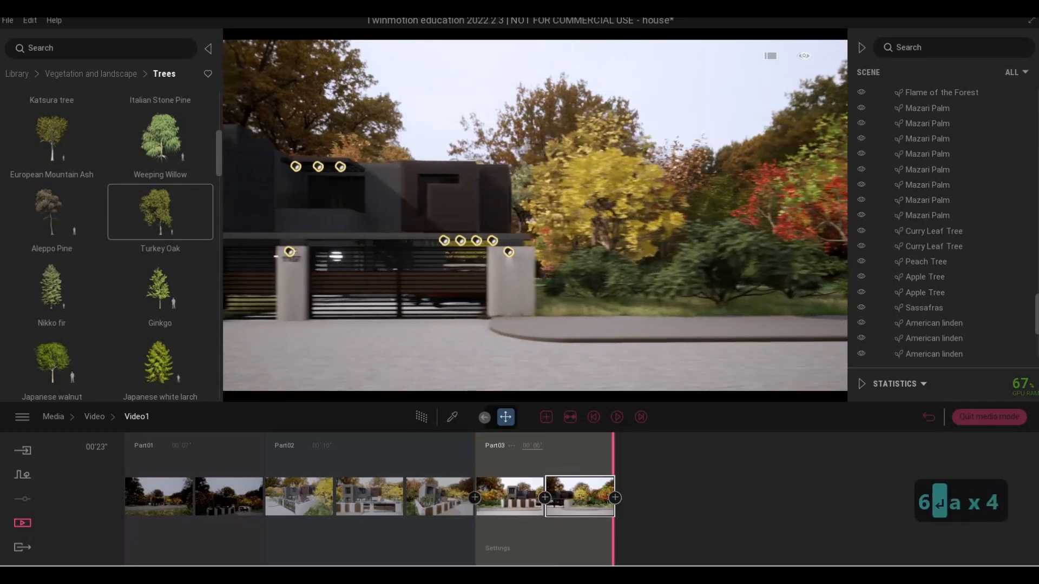
pyautogui.press('w')
pyautogui.press('q')
pyautogui.press('w')
pyautogui.press('q')
pyautogui.press('a')
pyautogui.press('w')
pyautogui.press('e')
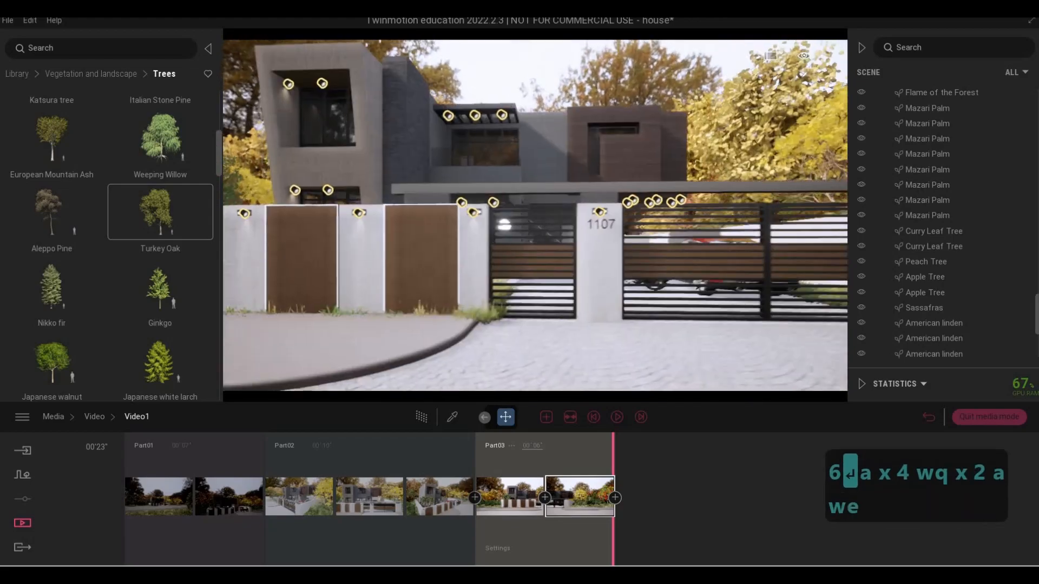
pyautogui.press('d')
pyautogui.press('w')
pyautogui.press('q')
pyautogui.press('s')
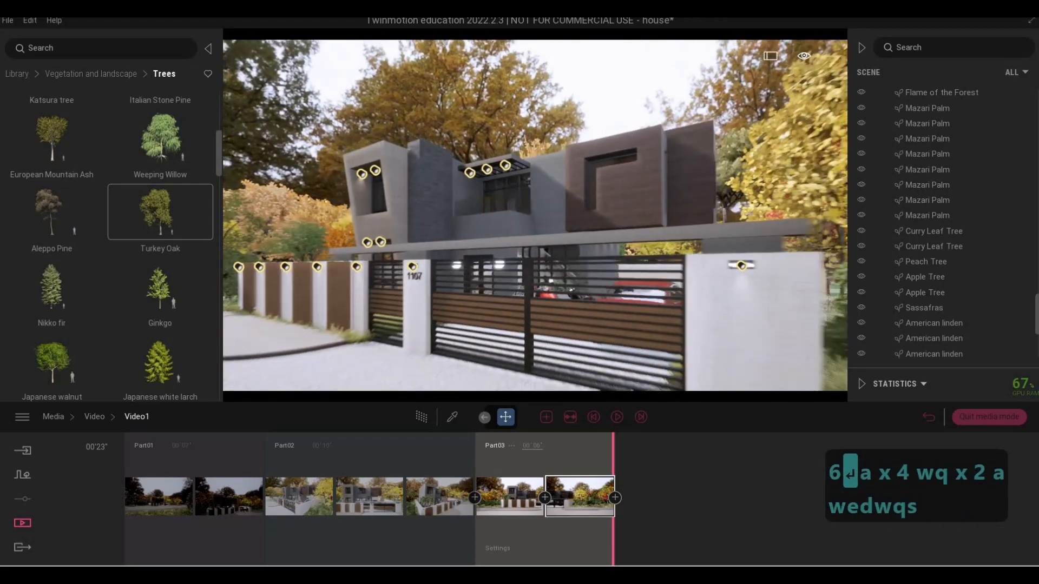
pyautogui.press('w')
pyautogui.press('d')
pyautogui.press('e')
pyautogui.press('a')
pyautogui.press('a')
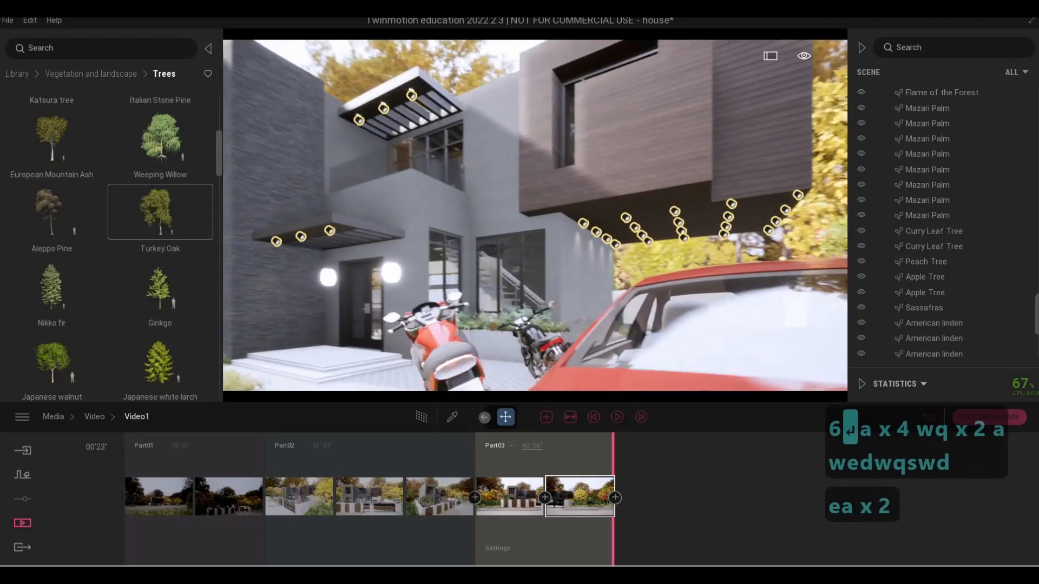
pyautogui.press('a')
pyautogui.press('d')
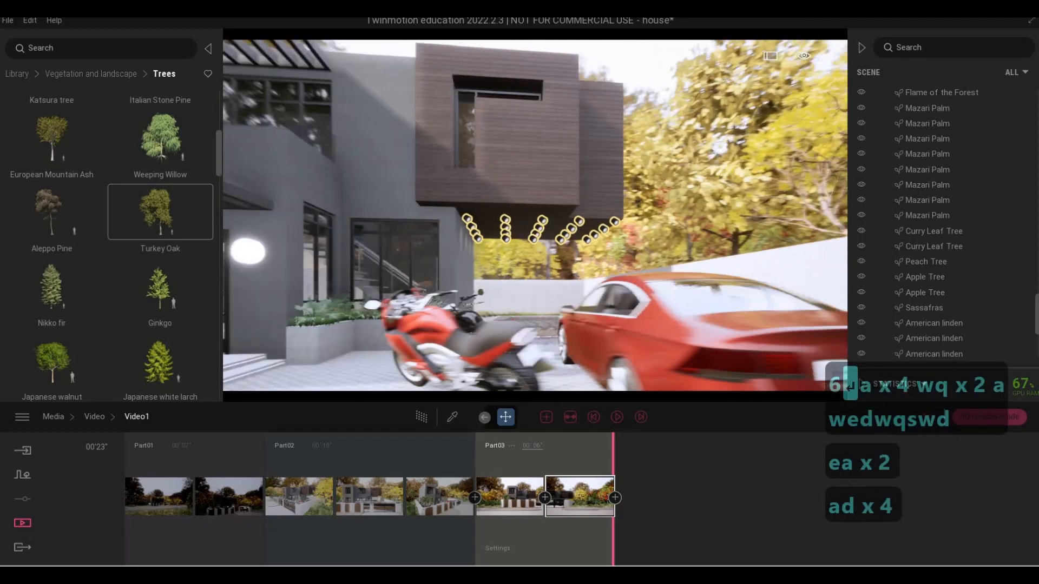
pyautogui.press('q')
pyautogui.press('d')
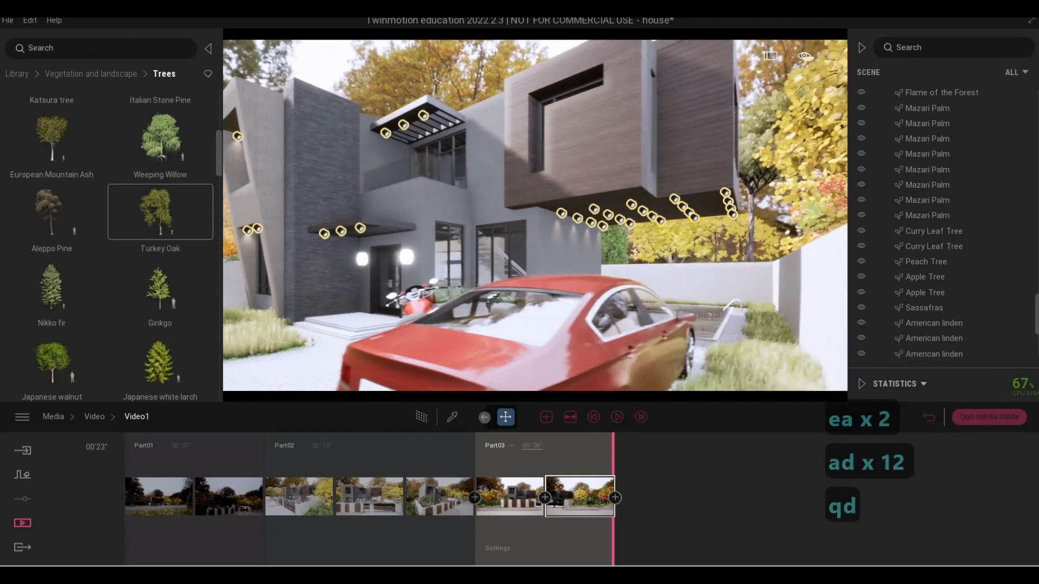
pyautogui.press('a')
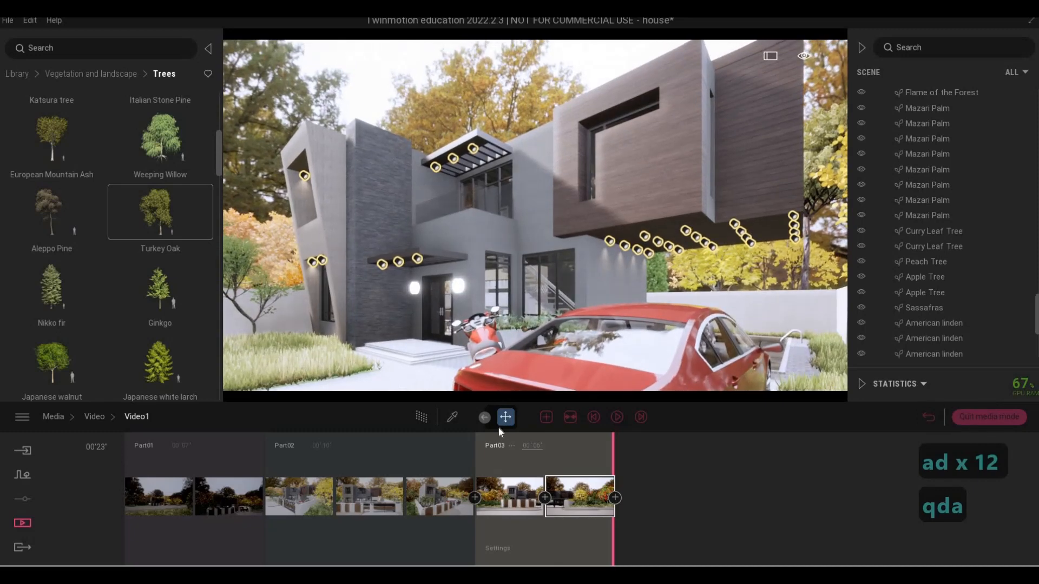
pyautogui.click(545, 418)
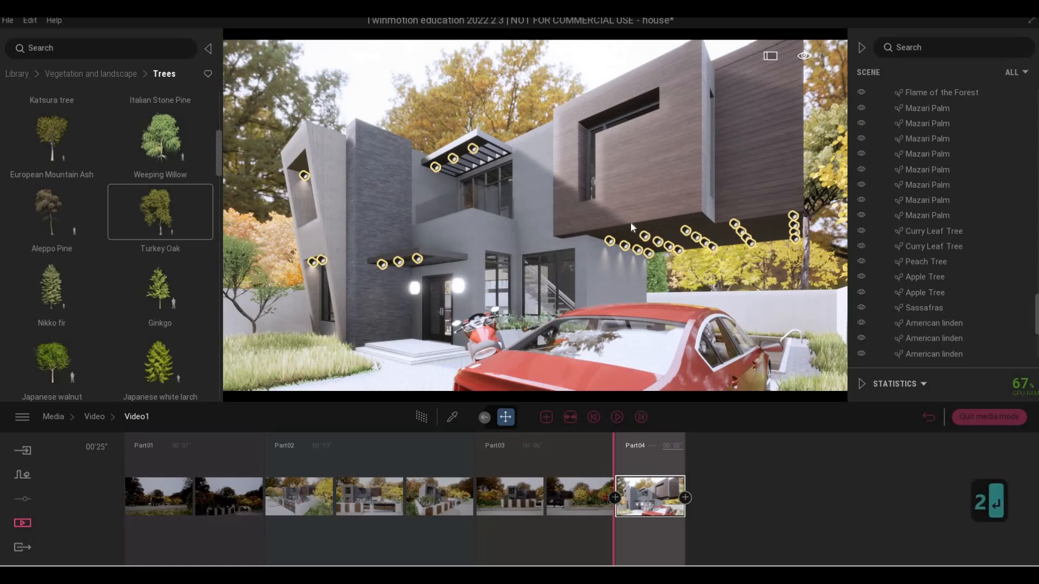
# Step: Frame a raised view of the slanted concrete tower with the parked vehicles behind, and start a fifth video part lasting 2 seconds
pyautogui.press('w')
pyautogui.press('a')
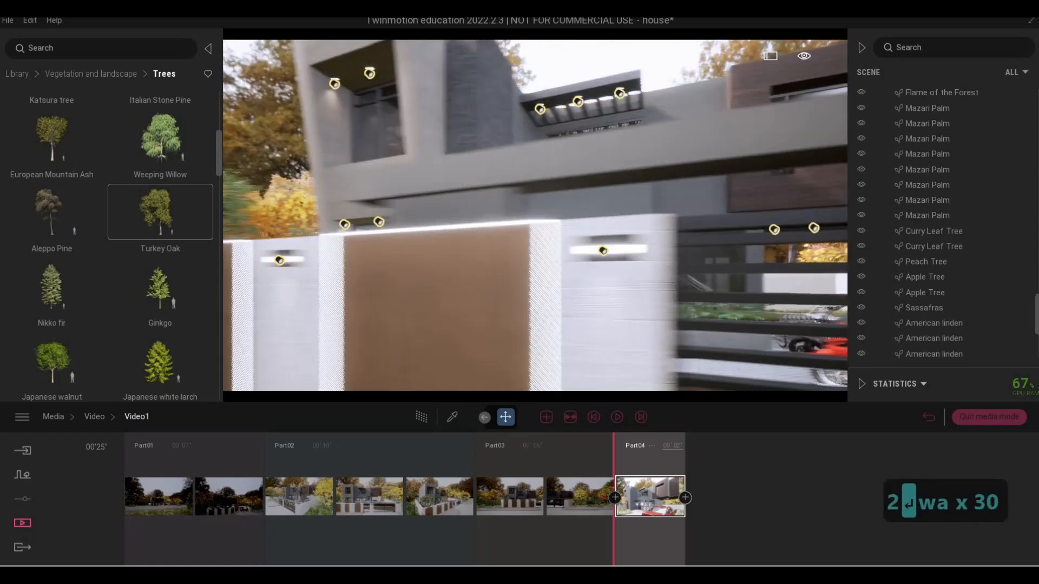
pyautogui.press('w')
pyautogui.press('a')
pyautogui.press('w')
pyautogui.press('a')
pyautogui.press('w')
pyautogui.press('s')
pyautogui.press('w')
pyautogui.press('s')
pyautogui.press('w')
pyautogui.press('d')
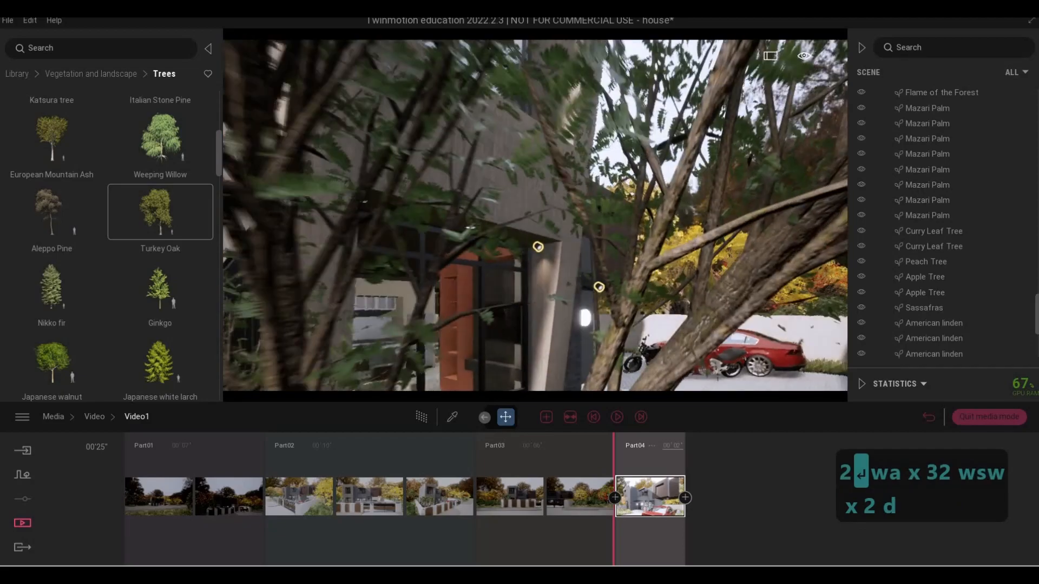
pyautogui.press('q')
pyautogui.press('s')
pyautogui.press('q')
pyautogui.press('d')
pyautogui.press('w')
pyautogui.press('w')
pyautogui.press('a')
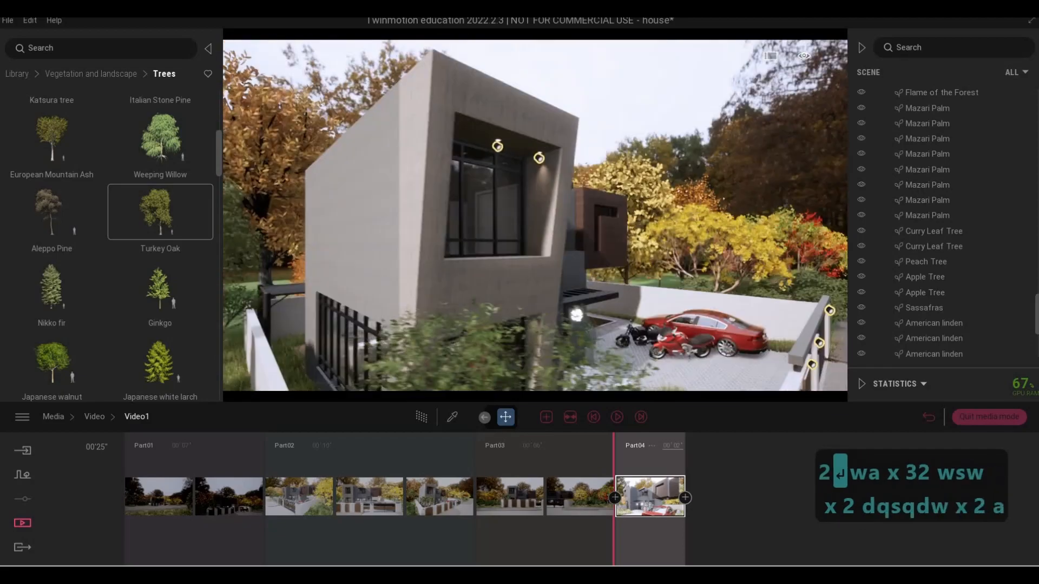
pyautogui.press('w')
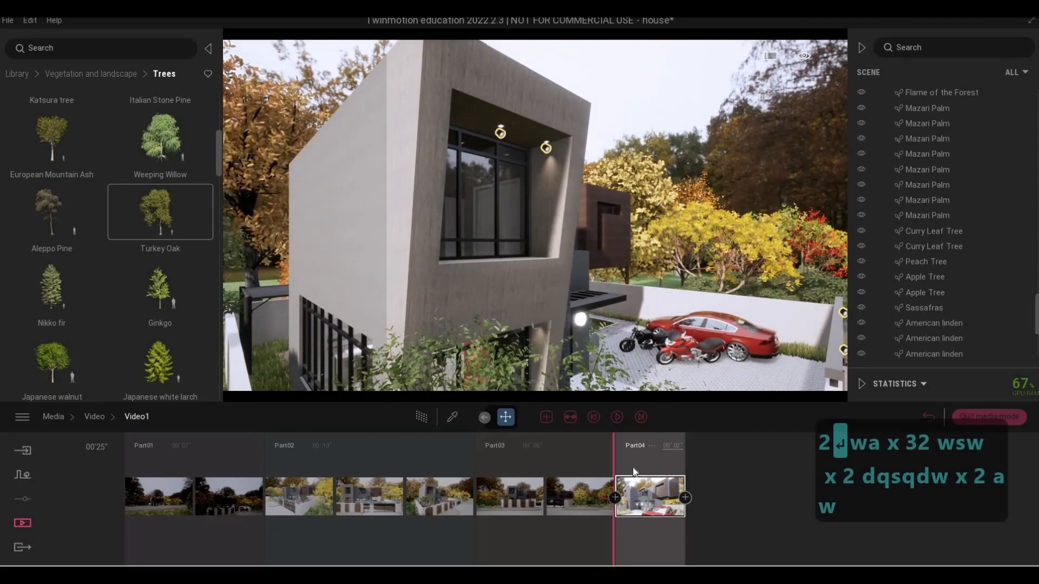
pyautogui.click(710, 482)
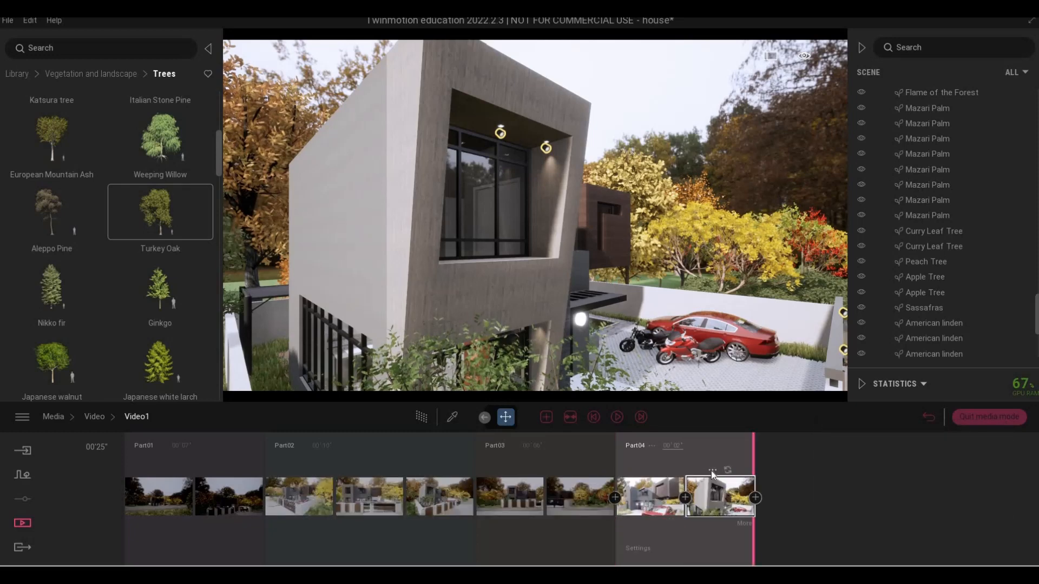
pyautogui.click(545, 417)
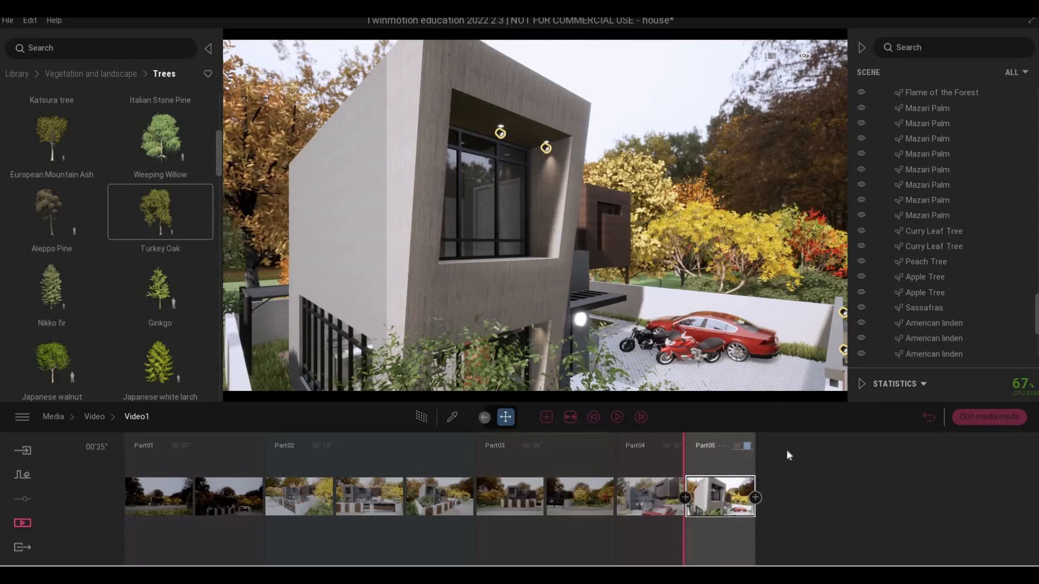
pyautogui.write('2')
pyautogui.press('Return')
# Step: Fly the camera around to the pool side, raise it above the roofline and start a sixth video part from that view
pyautogui.press('w')
pyautogui.press('d')
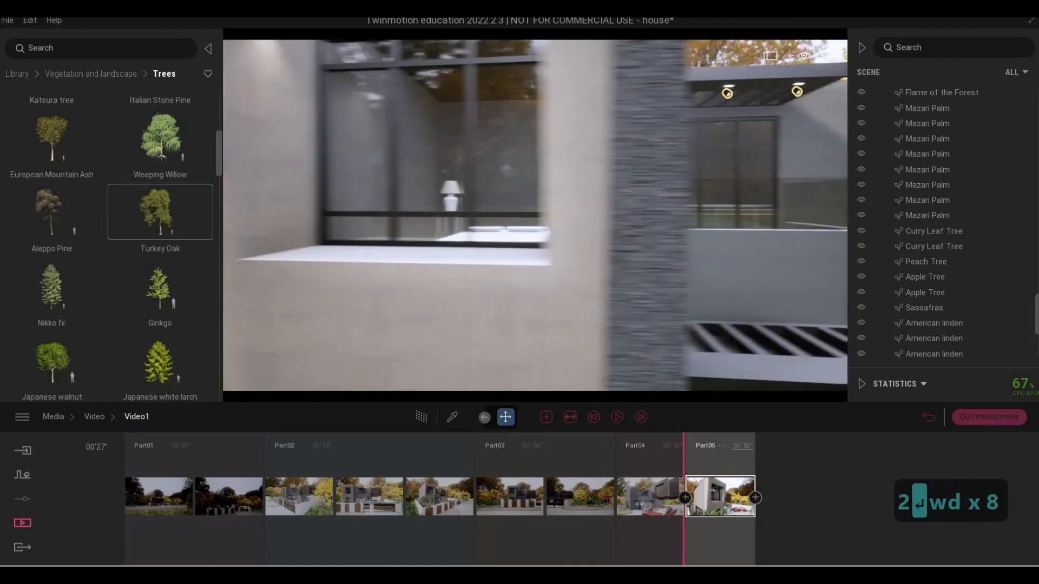
pyautogui.press('s')
pyautogui.press('w')
pyautogui.press('w')
pyautogui.press('w')
pyautogui.press('w')
pyautogui.press('w')
pyautogui.press('w')
pyautogui.press('w')
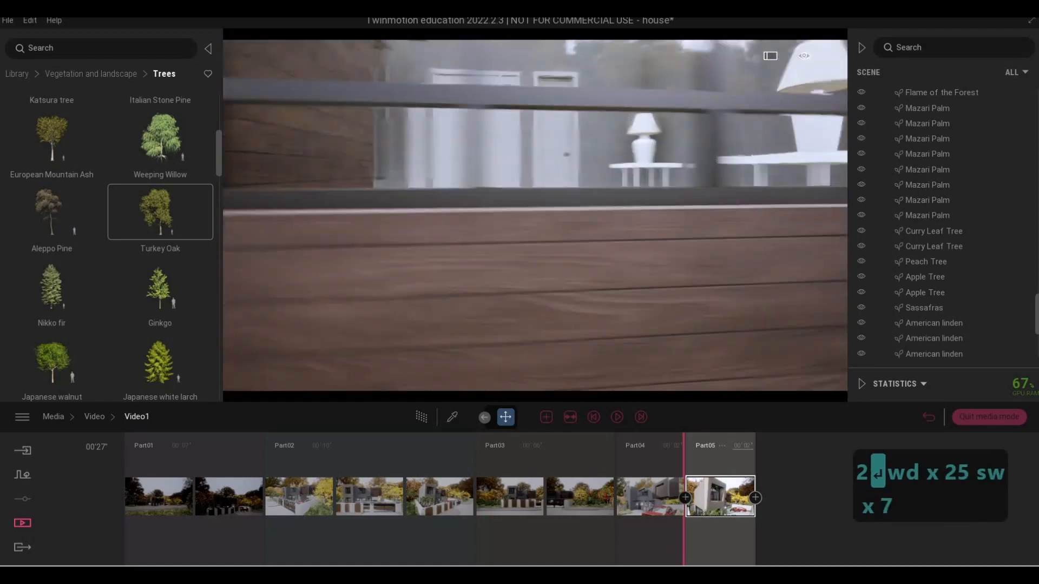
pyautogui.press('s')
pyautogui.press('e')
pyautogui.press('w')
pyautogui.press('s')
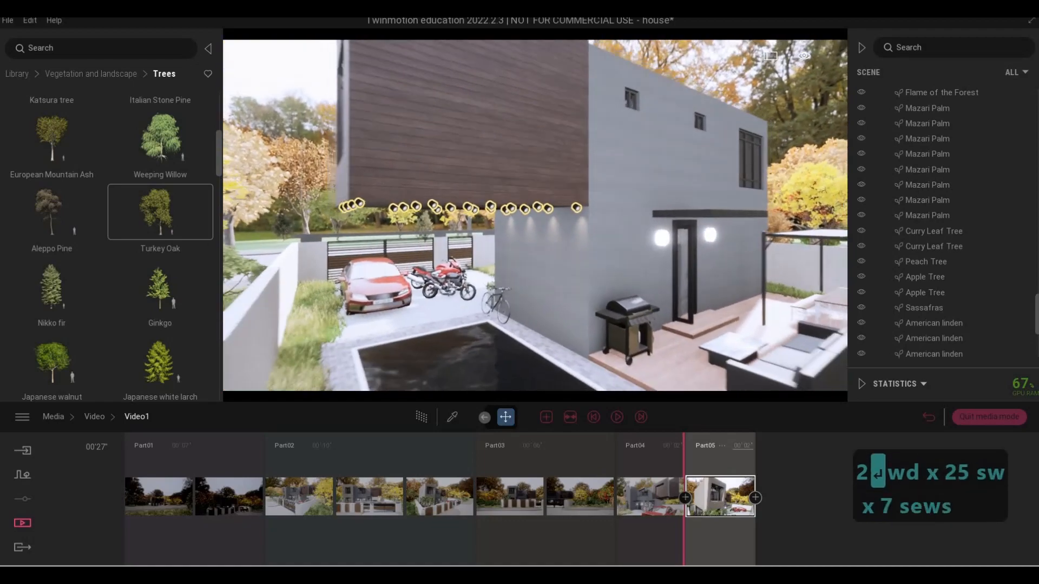
pyautogui.press('q')
pyautogui.press('q')
pyautogui.press('q')
pyautogui.press('q')
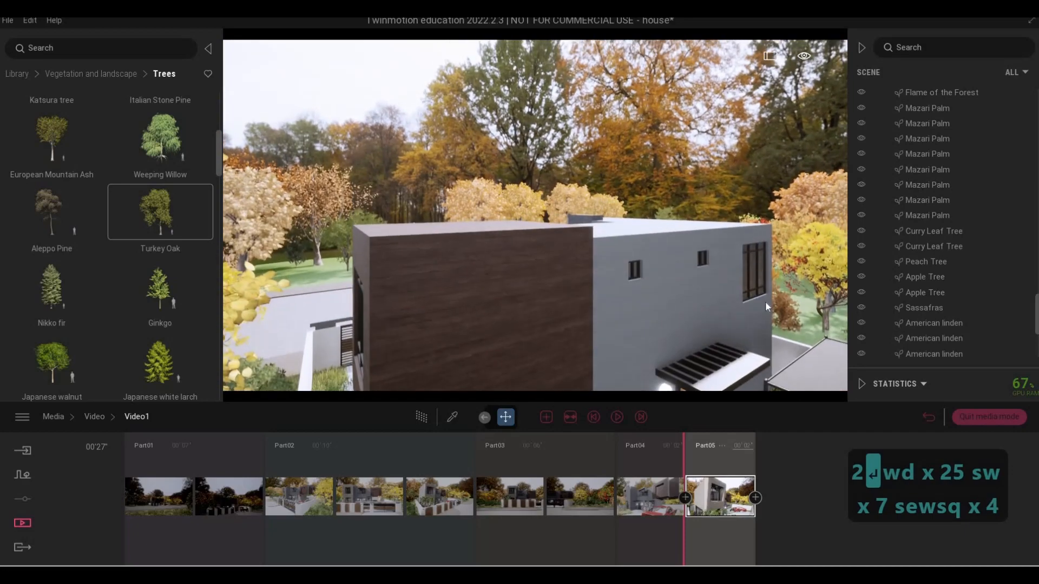
pyautogui.click(548, 415)
# Step: Move the camera slightly closer to the pool side of the house at roof height and refresh Part06's first keyframe
pyautogui.press('e')
pyautogui.press('e')
pyautogui.press('e')
pyautogui.press('e')
pyautogui.press('e')
pyautogui.press('e')
pyautogui.press('e')
pyautogui.press('e')
pyautogui.press('e')
pyautogui.press('e')
pyautogui.press('e')
pyautogui.press('e')
pyautogui.press('e')
pyautogui.press('e')
pyautogui.press('q')
pyautogui.press('q')
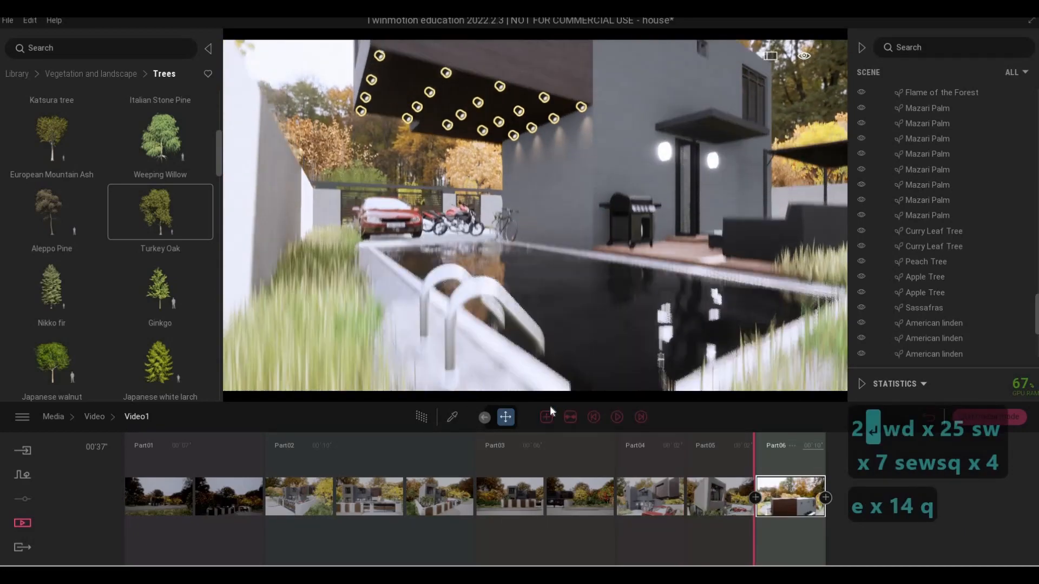
pyautogui.press('w')
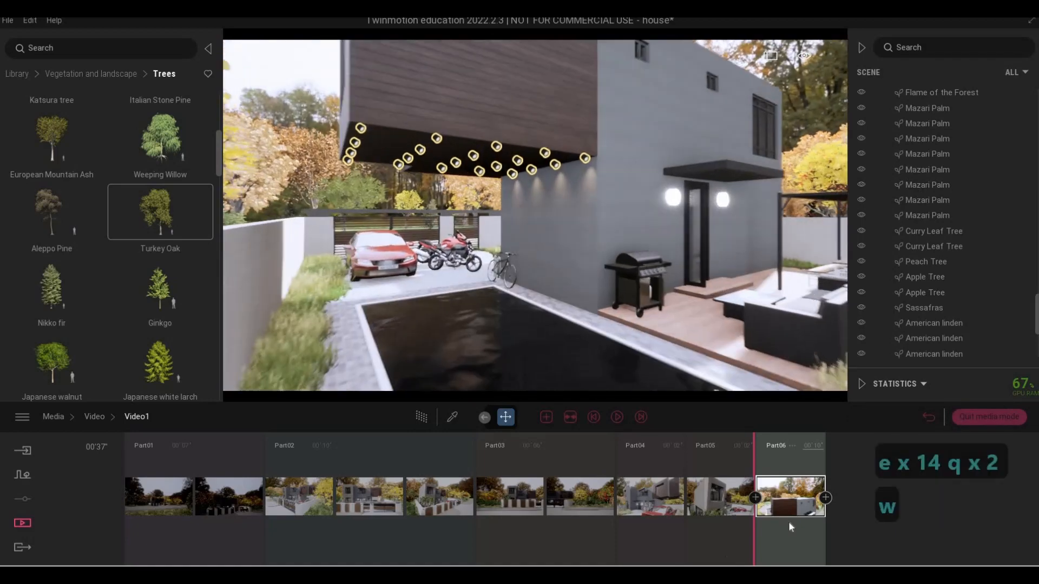
pyautogui.press('q')
pyautogui.press('w')
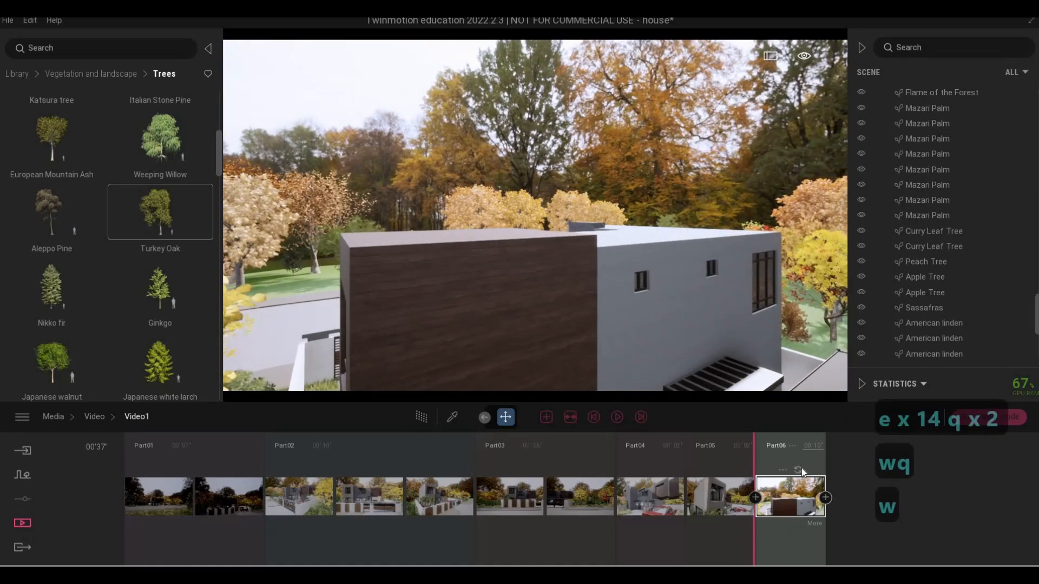
# Step: Lower the camera to poolside level beneath the overhang, add it as Part06's second keyframe and set the part length to 6 seconds
pyautogui.press('e')
pyautogui.press('e')
pyautogui.press('e')
pyautogui.press('e')
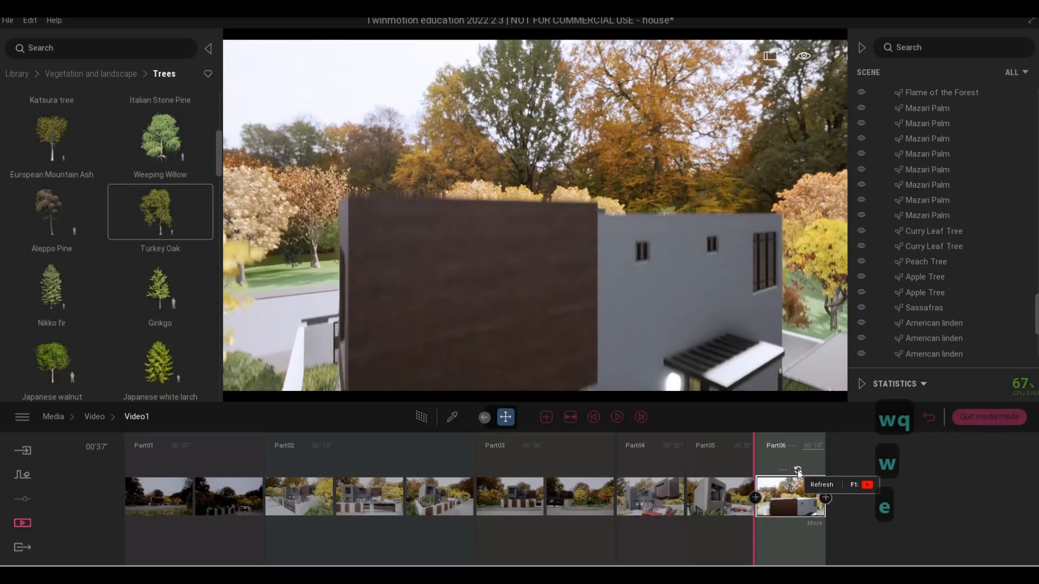
pyautogui.press('e')
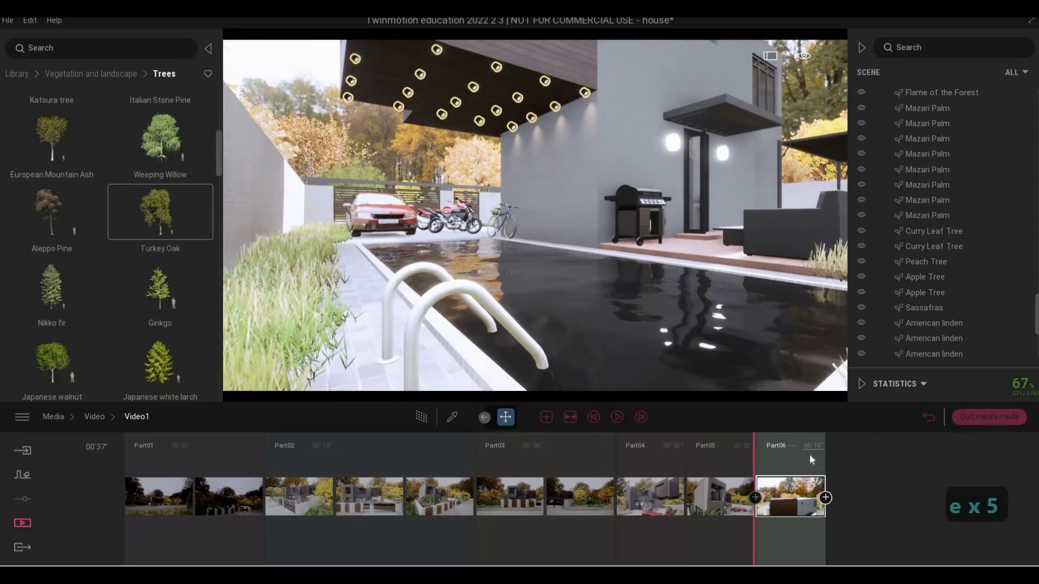
pyautogui.click(825, 497)
pyautogui.click(862, 447)
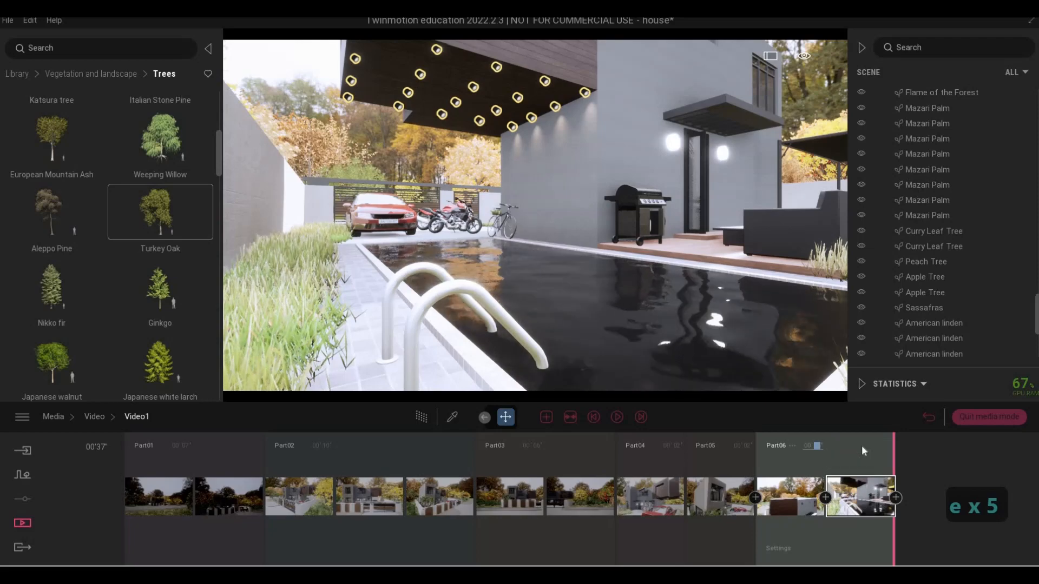
pyautogui.write('6')
pyautogui.press('Return')
# Step: Fly the camera from the pool through the courtyard to a close street view of the 1107 gate pillar and start a seventh video part
pyautogui.press('w')
pyautogui.press('q')
pyautogui.press('a')
pyautogui.press('a')
pyautogui.press('a')
pyautogui.press('a')
pyautogui.press('a')
pyautogui.press('a')
pyautogui.press('a')
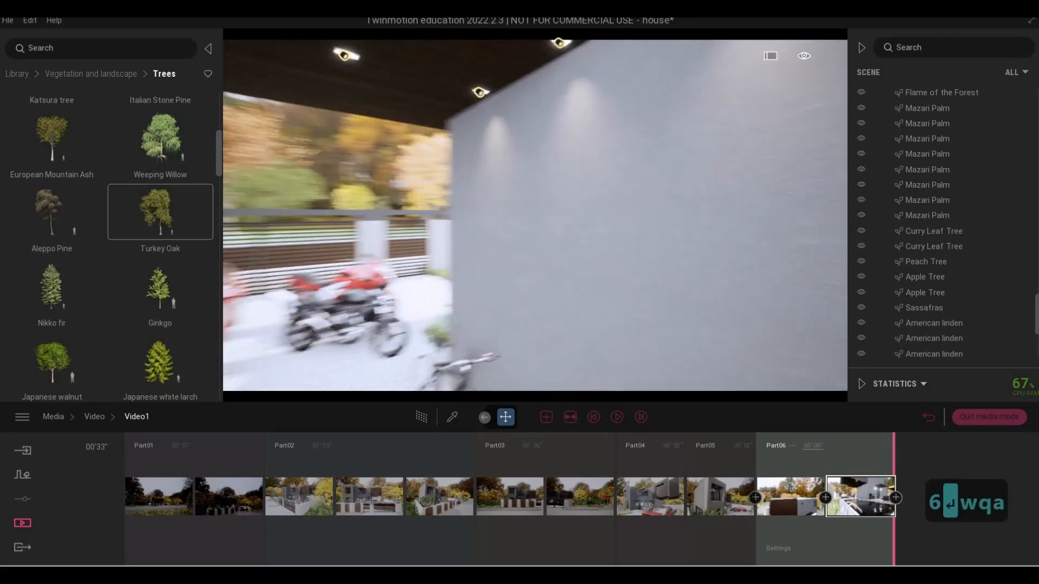
pyautogui.press('s')
pyautogui.press('d')
pyautogui.press('w')
pyautogui.press('w')
pyautogui.press('w')
pyautogui.press('w')
pyautogui.press('w')
pyautogui.press('w')
pyautogui.press('w')
pyautogui.press('w')
pyautogui.press('w')
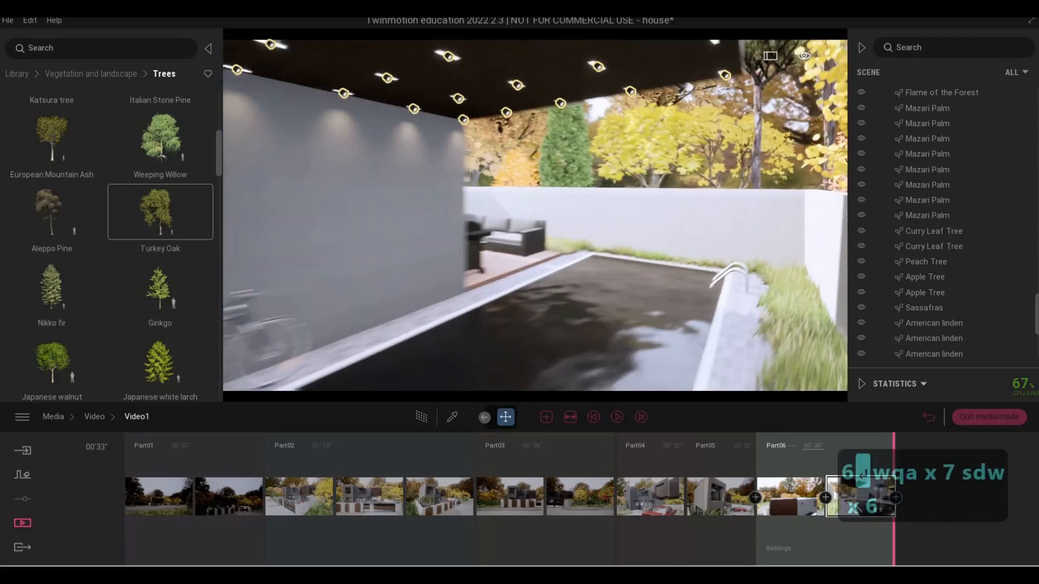
pyautogui.press('s')
pyautogui.press('a')
pyautogui.press('s')
pyautogui.press('a')
pyautogui.press('w')
pyautogui.press('w')
pyautogui.press('w')
pyautogui.press('w')
pyautogui.press('w')
pyautogui.press('w')
pyautogui.press('w')
pyautogui.press('w')
pyautogui.press('w')
pyautogui.press('w')
pyautogui.press('w')
pyautogui.press('w')
pyautogui.press('w')
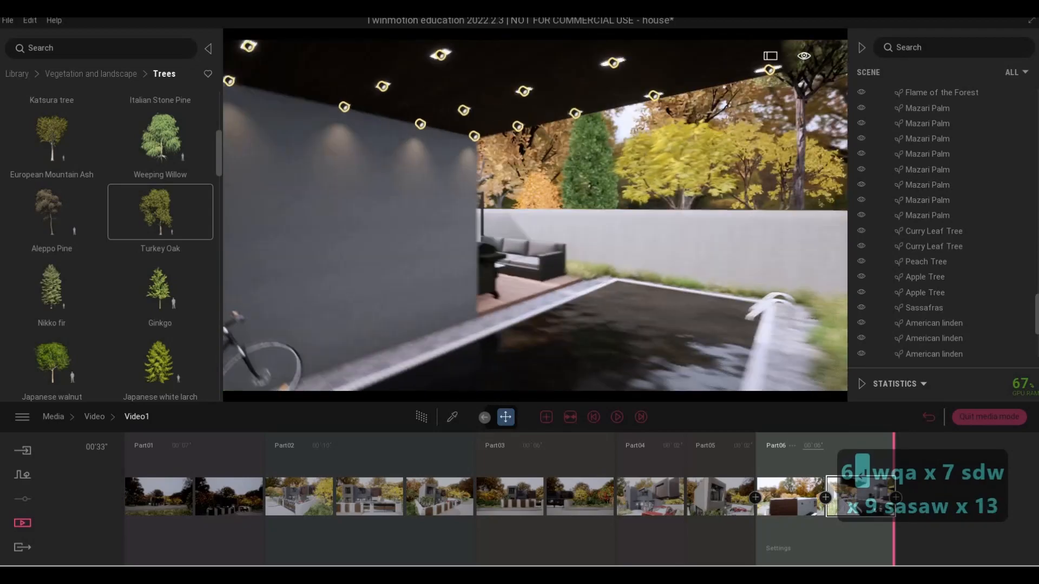
pyautogui.press('s')
pyautogui.press('d')
pyautogui.press('s')
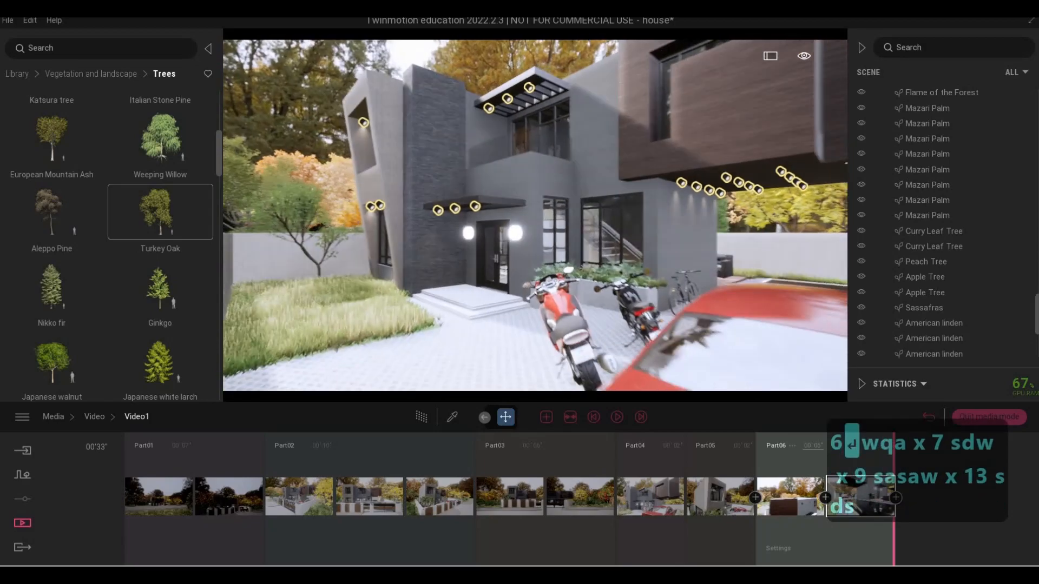
pyautogui.press('w')
pyautogui.press('w')
pyautogui.press('a')
pyautogui.press('s')
pyautogui.press('s')
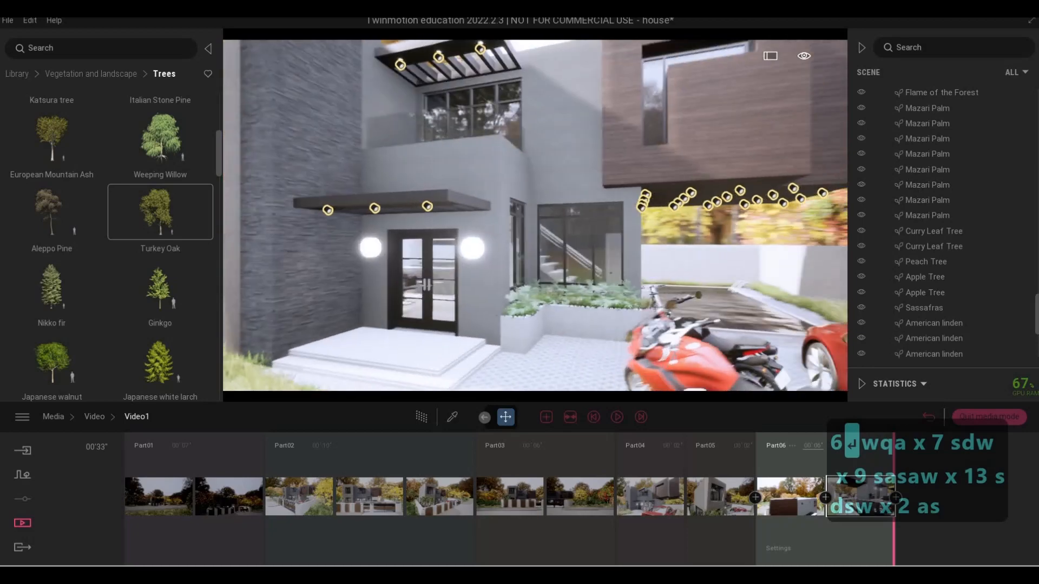
pyautogui.press('d')
pyautogui.press('s')
pyautogui.press('a')
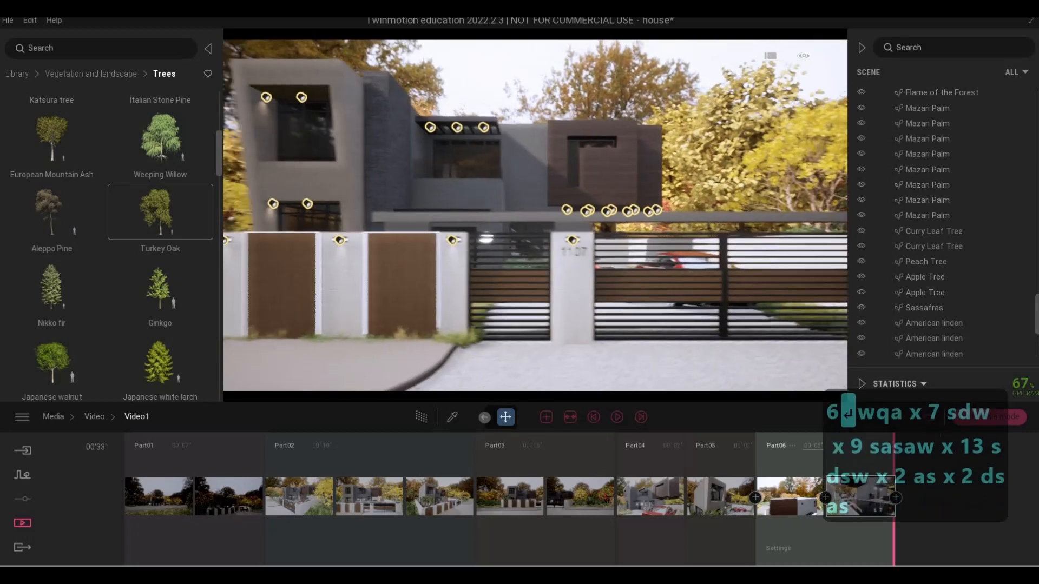
pyautogui.press('s')
pyautogui.press('s')
pyautogui.press('w')
pyautogui.press('w')
pyautogui.press('w')
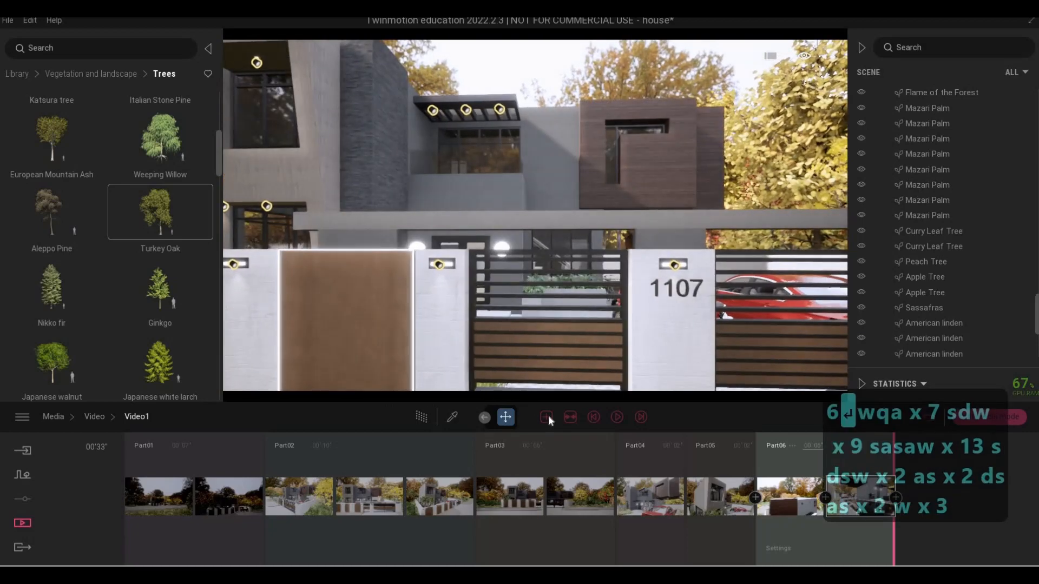
pyautogui.click(547, 416)
# Step: Pull the camera straight back across the street, add that view as Part07's second keyframe and set the part length to 5 seconds
pyautogui.press('s')
pyautogui.press('s')
pyautogui.press('s')
pyautogui.press('s')
pyautogui.press('s')
pyautogui.press('s')
pyautogui.press('s')
pyautogui.press('s')
pyautogui.press('s')
pyautogui.press('s')
pyautogui.press('s')
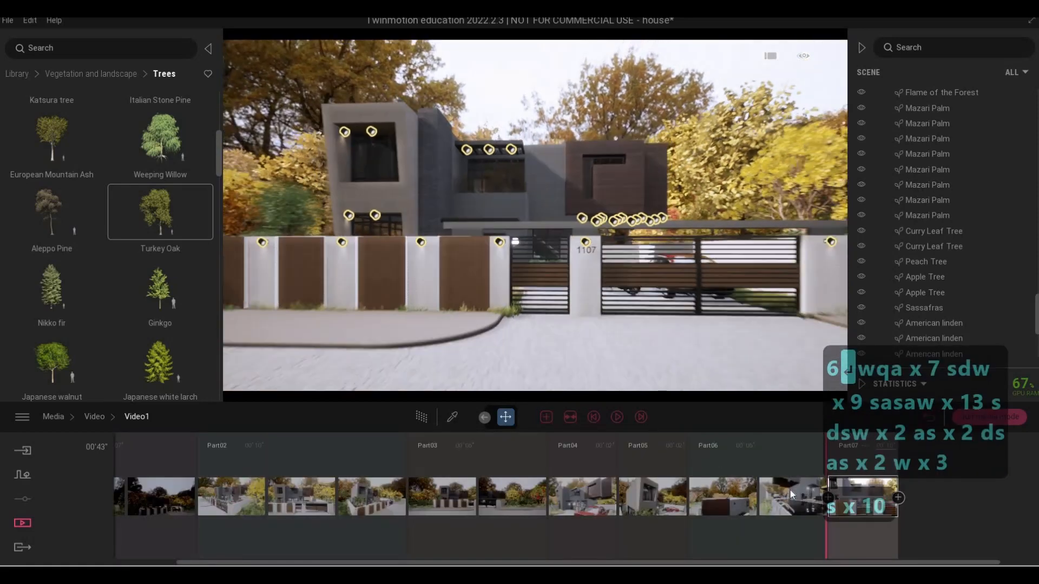
pyautogui.click(898, 497)
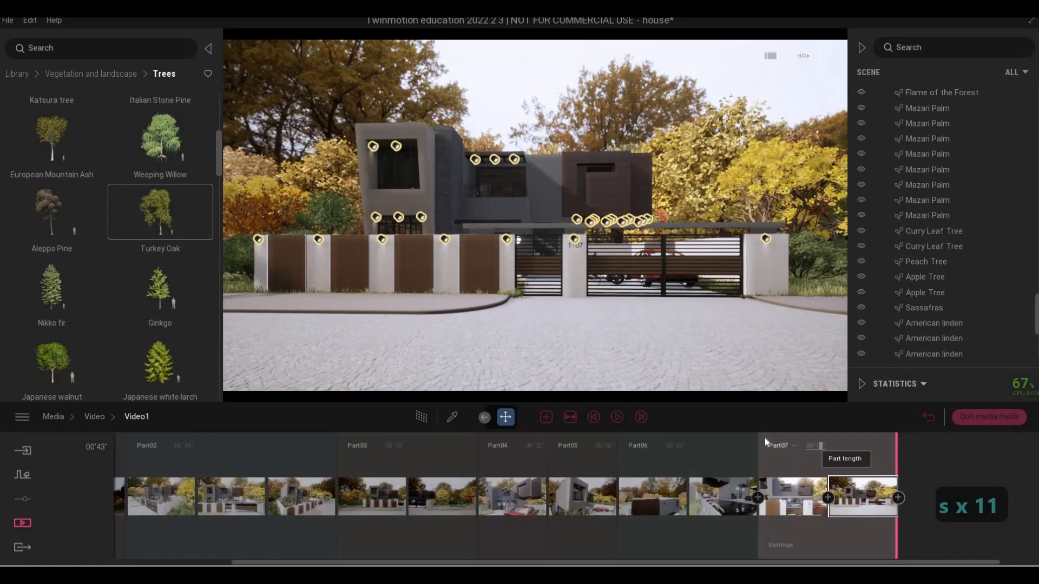
pyautogui.write('5')
pyautogui.press('Return')
# Step: Frame an angled view of the driveway gate and wood-clad upper volume from the garage side and start an eighth video part
pyautogui.press('a')
pyautogui.press('a')
pyautogui.press('a')
pyautogui.press('a')
pyautogui.press('a')
pyautogui.press('a')
pyautogui.press('a')
pyautogui.press('a')
pyautogui.press('a')
pyautogui.press('a')
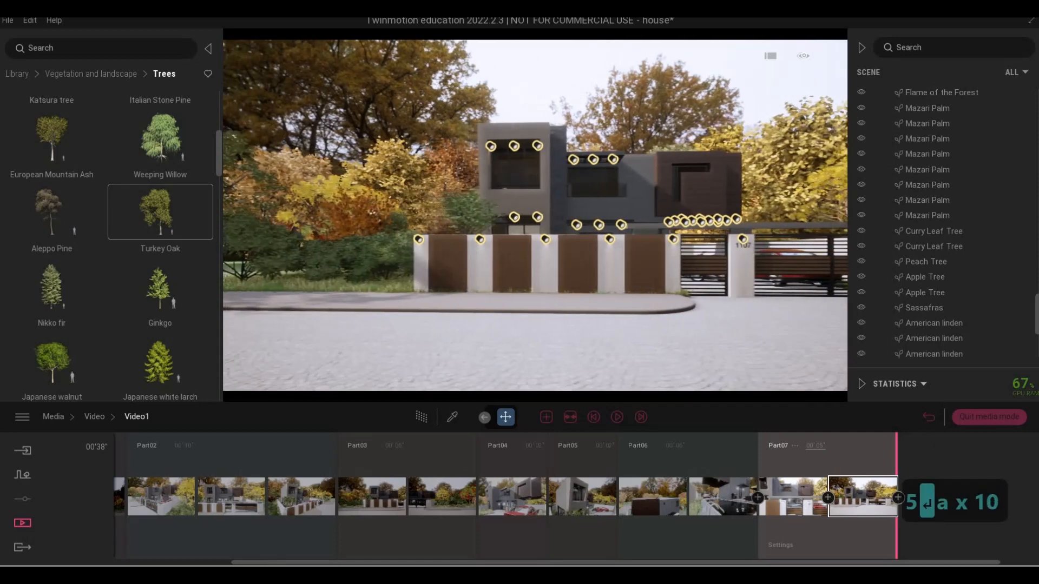
pyautogui.press('d')
pyautogui.press('d')
pyautogui.press('d')
pyautogui.press('d')
pyautogui.press('d')
pyautogui.press('d')
pyautogui.press('d')
pyautogui.press('d')
pyautogui.press('d')
pyautogui.press('d')
pyautogui.press('d')
pyautogui.press('d')
pyautogui.press('d')
pyautogui.press('d')
pyautogui.press('d')
pyautogui.press('d')
pyautogui.press('d')
pyautogui.press('d')
pyautogui.press('d')
pyautogui.press('d')
pyautogui.press('d')
pyautogui.press('d')
pyautogui.press('d')
pyautogui.press('d')
pyautogui.press('d')
pyautogui.press('d')
pyautogui.press('d')
pyautogui.press('d')
pyautogui.press('d')
pyautogui.press('d')
pyautogui.press('d')
pyautogui.press('d')
pyautogui.press('d')
pyautogui.press('d')
pyautogui.press('d')
pyautogui.press('d')
pyautogui.press('d')
pyautogui.press('d')
pyautogui.press('d')
pyautogui.press('d')
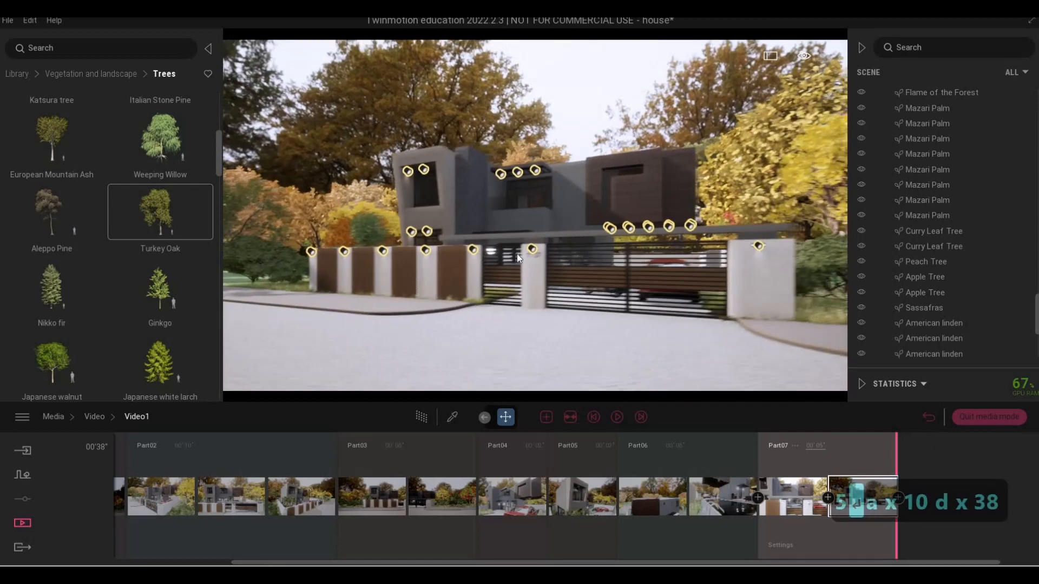
pyautogui.press('w')
pyautogui.press('w')
pyautogui.press('d')
pyautogui.press('d')
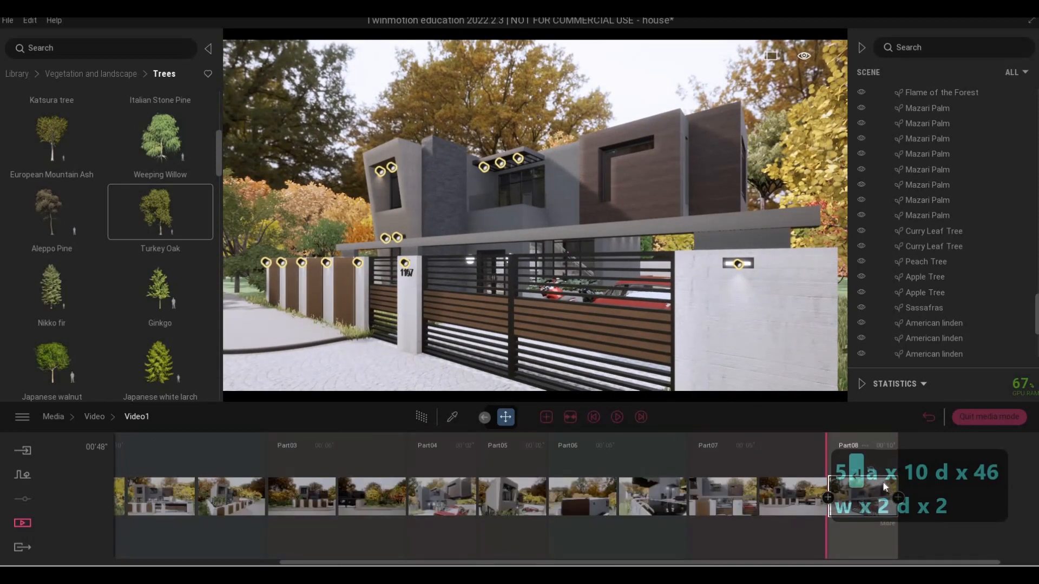
# Step: Pull the camera far back over the paved street, add the view as Part08's second keyframe and set the part length to 5 seconds
pyautogui.press('s')
pyautogui.press('s')
pyautogui.press('s')
pyautogui.press('s')
pyautogui.press('s')
pyautogui.press('s')
pyautogui.press('s')
pyautogui.press('s')
pyautogui.press('s')
pyautogui.press('s')
pyautogui.press('s')
pyautogui.press('s')
pyautogui.press('s')
pyautogui.press('s')
pyautogui.press('s')
pyautogui.press('s')
pyautogui.press('s')
pyautogui.press('s')
pyautogui.press('s')
pyautogui.press('s')
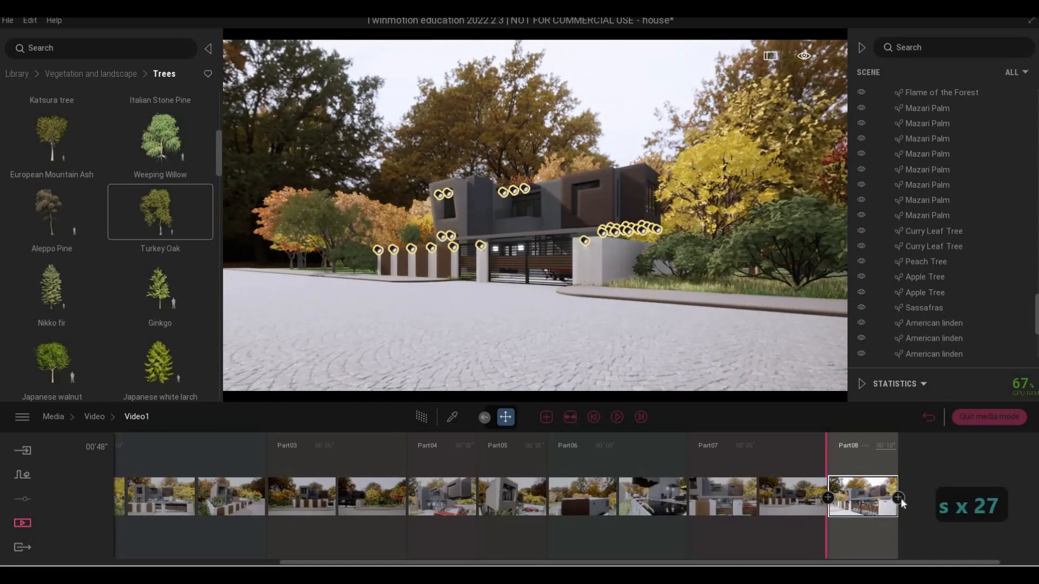
pyautogui.click(898, 498)
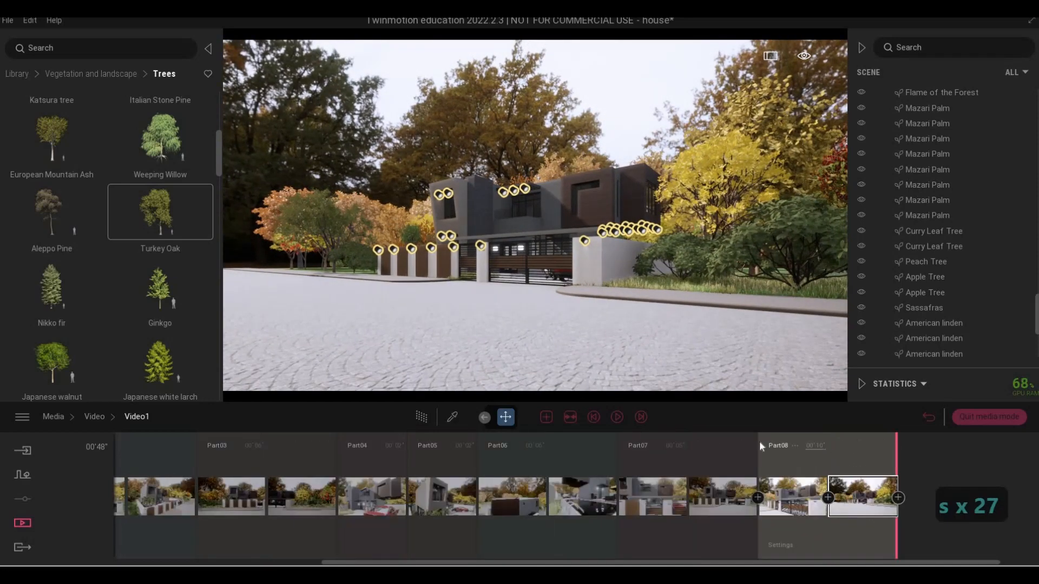
pyautogui.write('5')
pyautogui.press('Return')
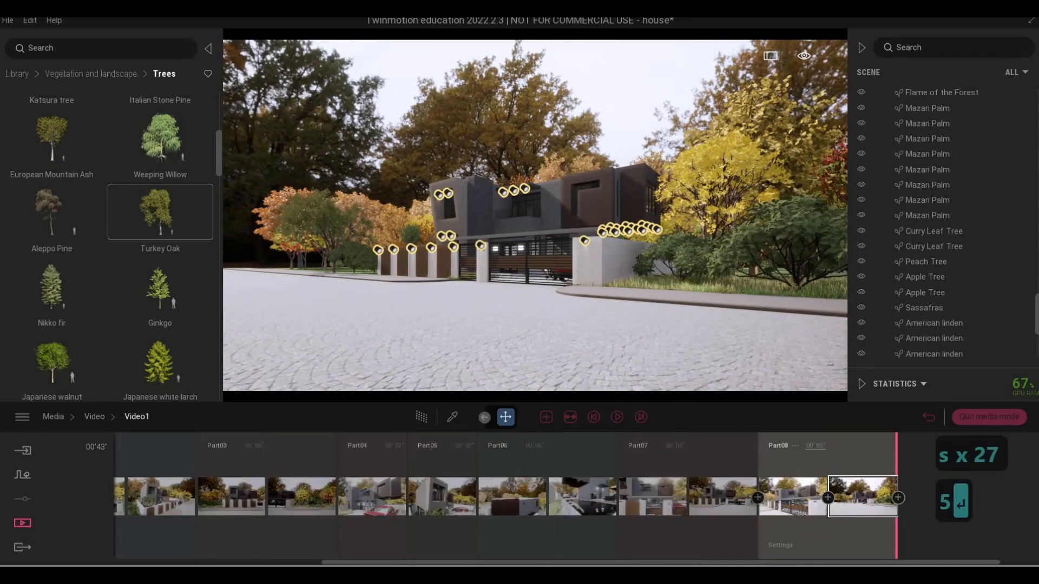
# Step: Fly the camera sideways and back across the street to a centred, distant front view of the house and start a ninth video part
pyautogui.press('a')
pyautogui.press('a')
pyautogui.press('q')
pyautogui.press('q')
pyautogui.press('a')
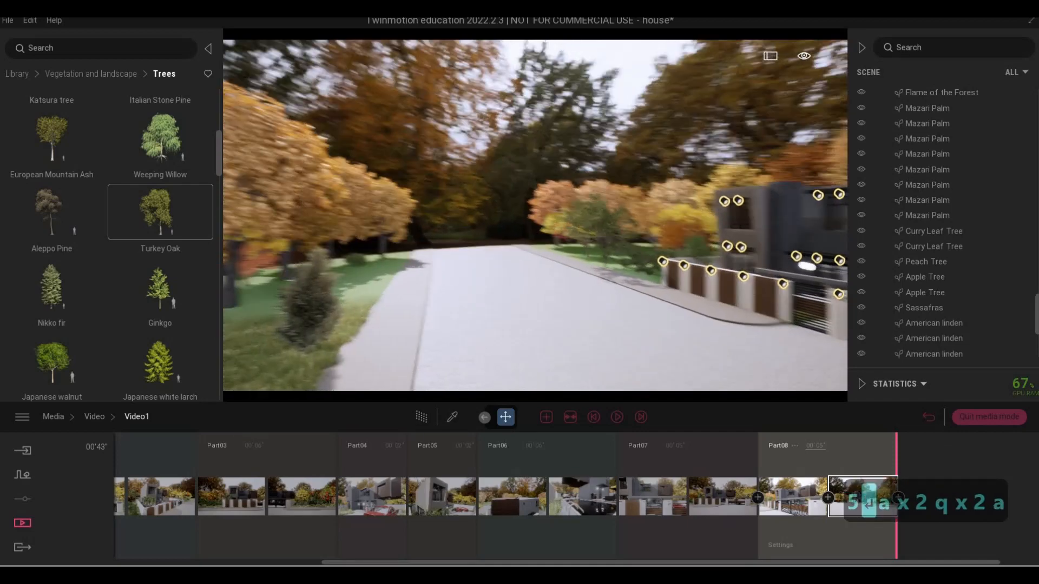
pyautogui.press('a')
pyautogui.press('a')
pyautogui.press('a')
pyautogui.press('a')
pyautogui.press('a')
pyautogui.press('a')
pyautogui.press('a')
pyautogui.press('a')
pyautogui.press('a')
pyautogui.press('a')
pyautogui.press('a')
pyautogui.press('a')
pyautogui.press('a')
pyautogui.press('a')
pyautogui.press('a')
pyautogui.press('a')
pyautogui.press('a')
pyautogui.press('a')
pyautogui.press('a')
pyautogui.press('a')
pyautogui.press('e')
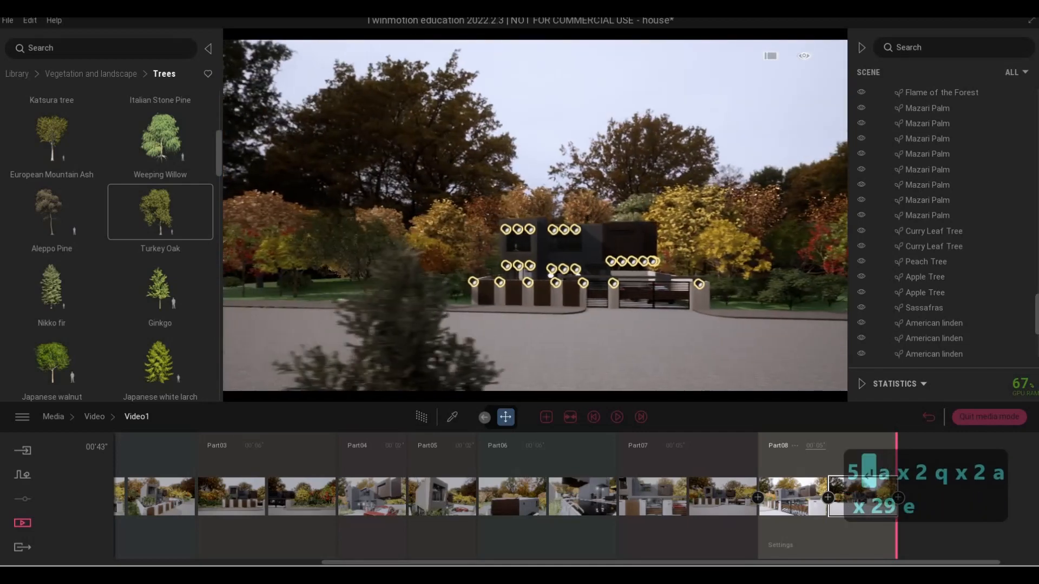
pyautogui.press('d')
pyautogui.press('e')
pyautogui.press('e')
pyautogui.press('d')
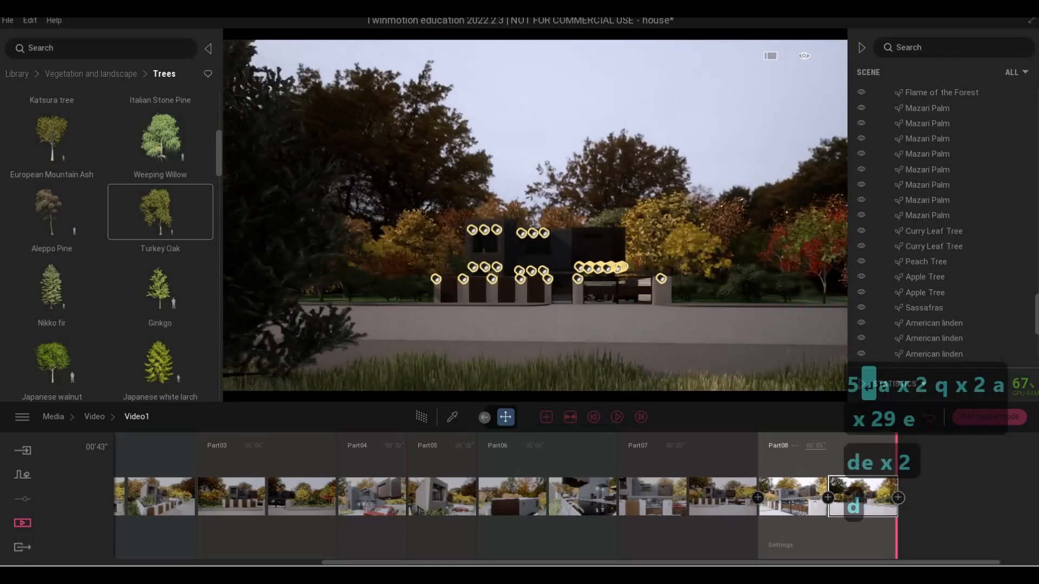
pyautogui.press('w')
pyautogui.press('a')
pyautogui.press('w')
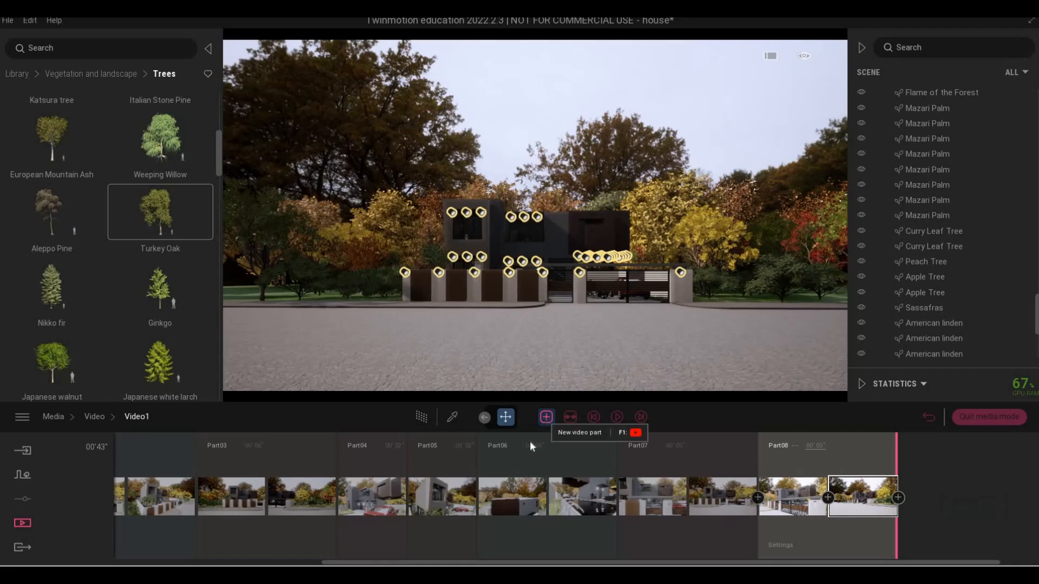
pyautogui.press('F1')
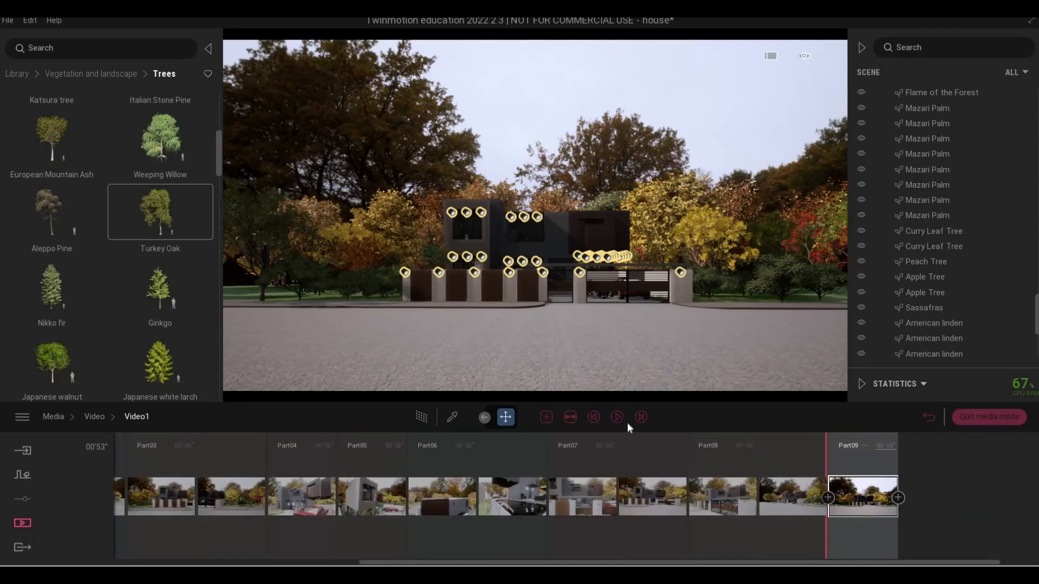
# Step: Add the same view as Part09's second keyframe and set its season to winter with partly cloudy, snowy weather
pyautogui.click(898, 498)
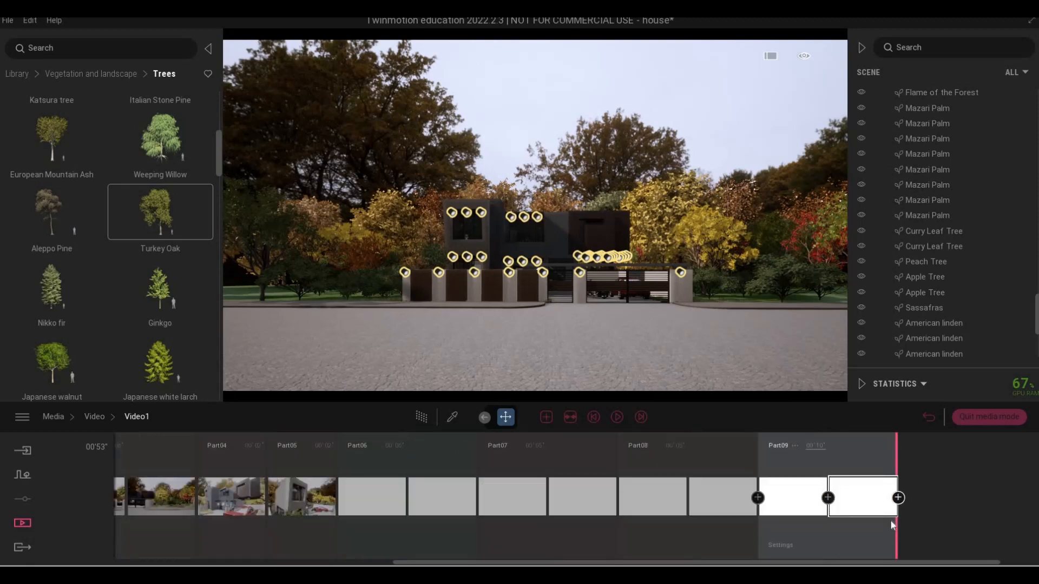
pyautogui.click(887, 522)
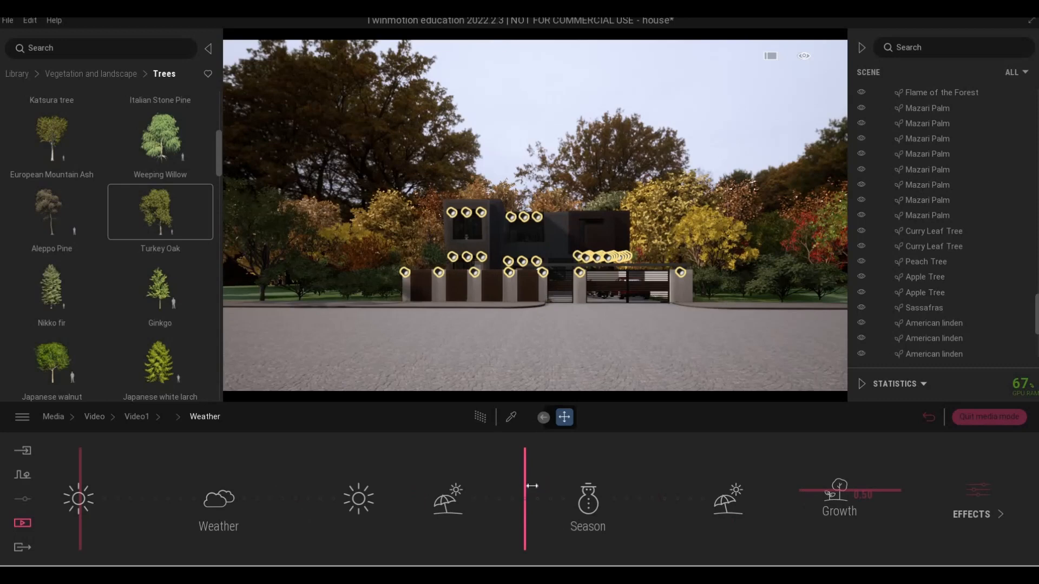
pyautogui.moveTo(577, 494); pyautogui.dragTo(634, 499)
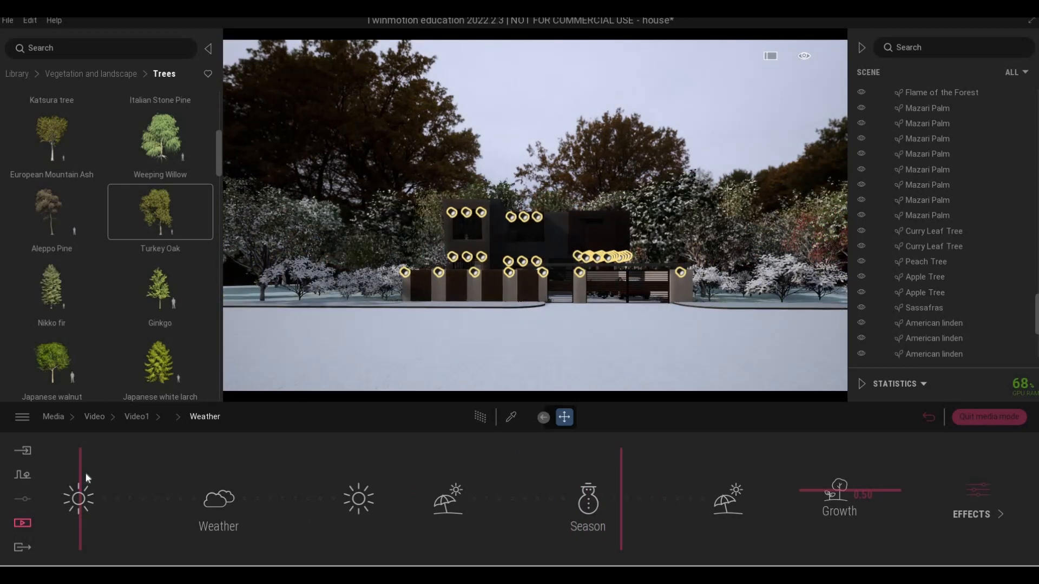
pyautogui.moveTo(185, 474); pyautogui.dragTo(183, 474)
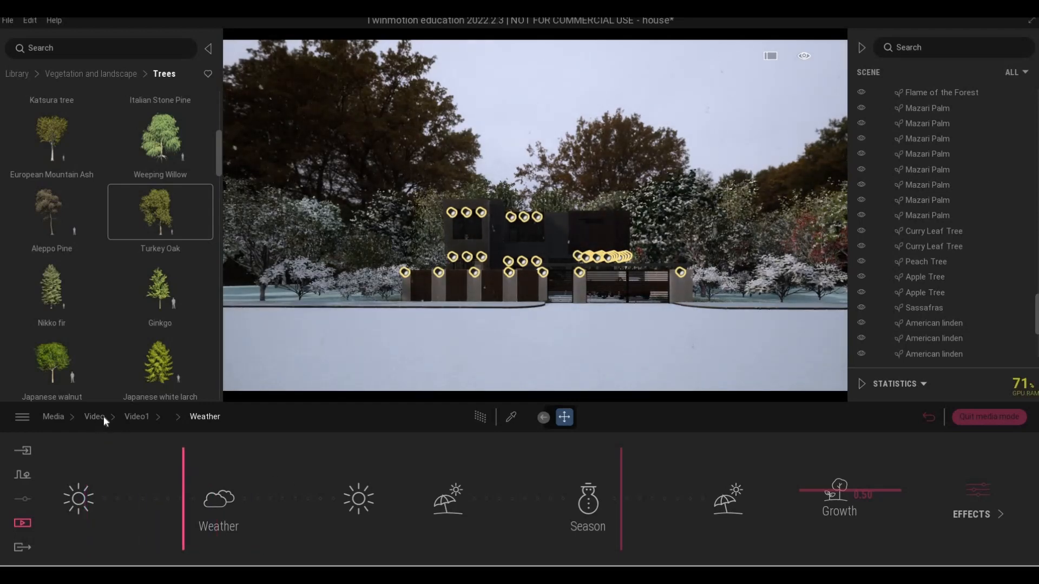
pyautogui.click(133, 417)
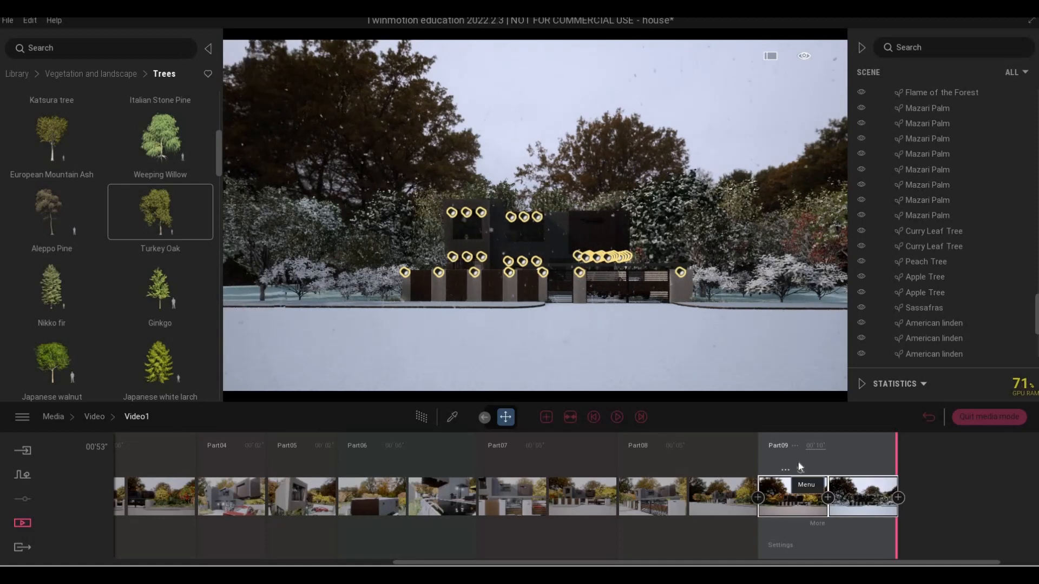
# Step: Try adding a tenth video part, remove it and play back Part09's autumn-to-winter transition
pyautogui.click(546, 417)
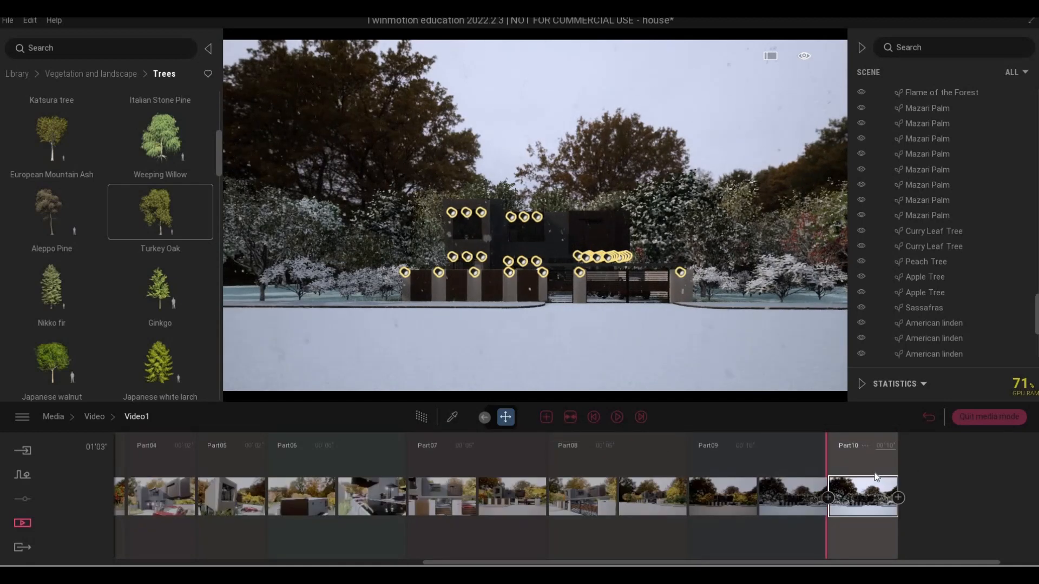
pyautogui.click(864, 446)
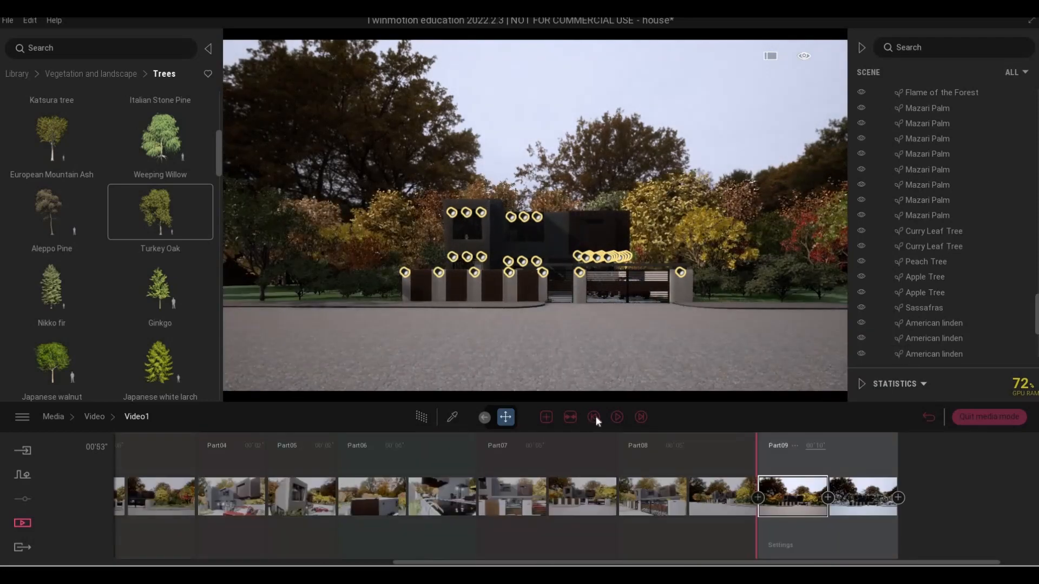
pyautogui.click(618, 417)
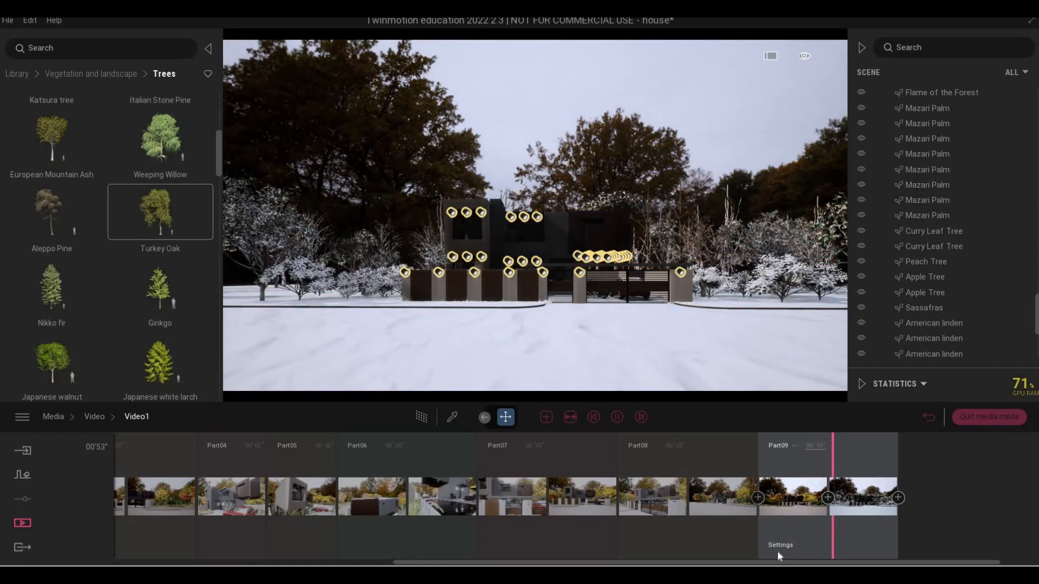
# Step: Move the camera closer to the front gate, refresh Part09's first keyframe with that view and play the part back
pyautogui.click(777, 508)
pyautogui.press('w')
pyautogui.press('w')
pyautogui.press('w')
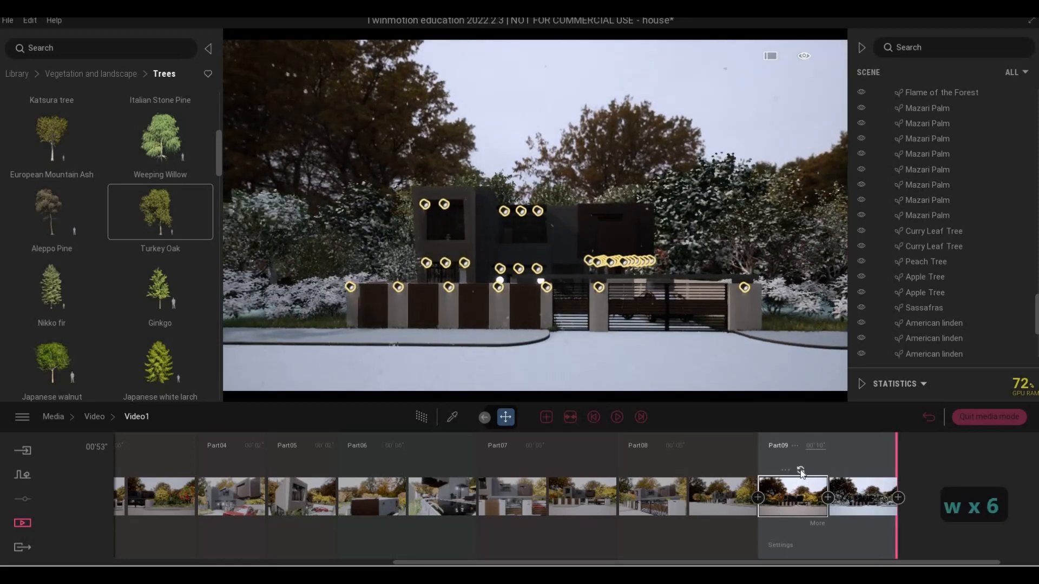
pyautogui.click(801, 470)
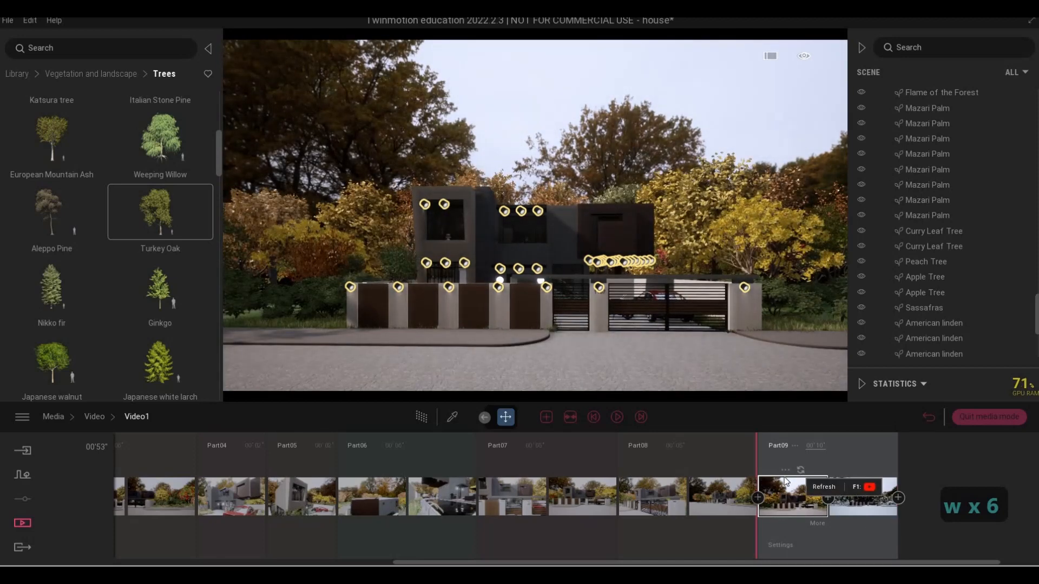
pyautogui.click(618, 418)
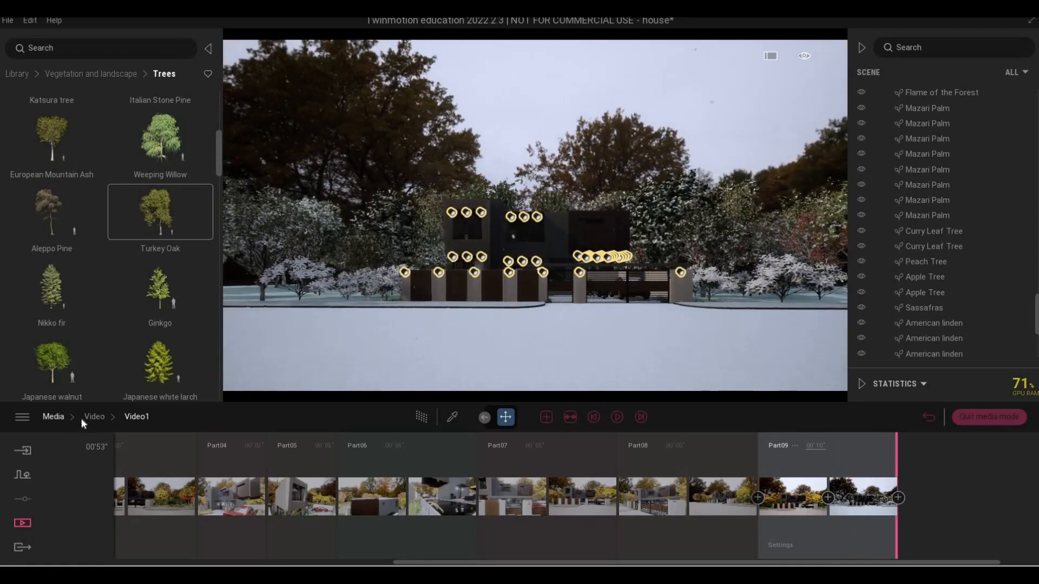
# Step: Open the saved still Image1, enable the Path Tracer for it and set its quality to High
pyautogui.click(59, 418)
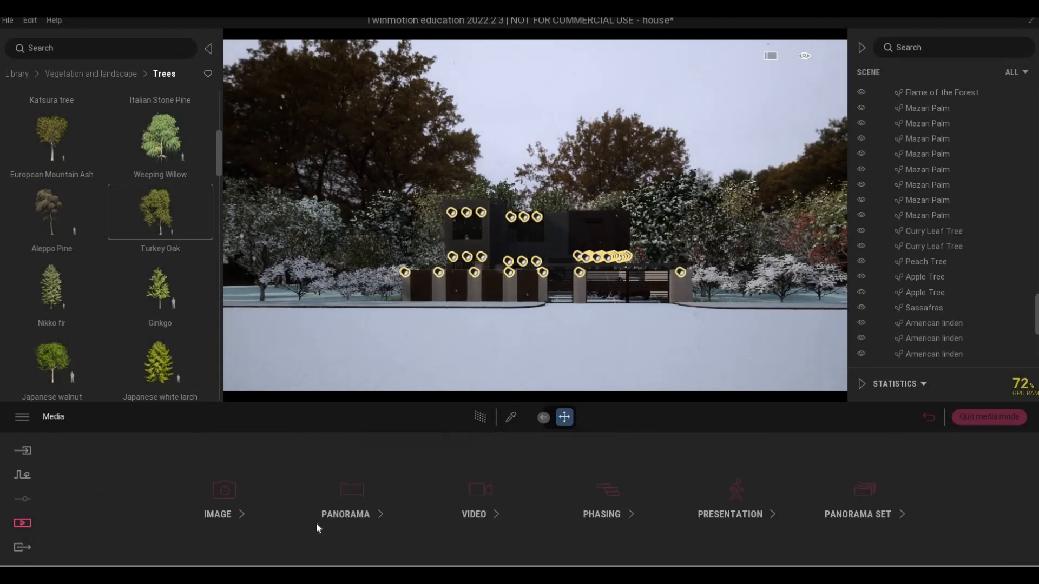
pyautogui.click(209, 509)
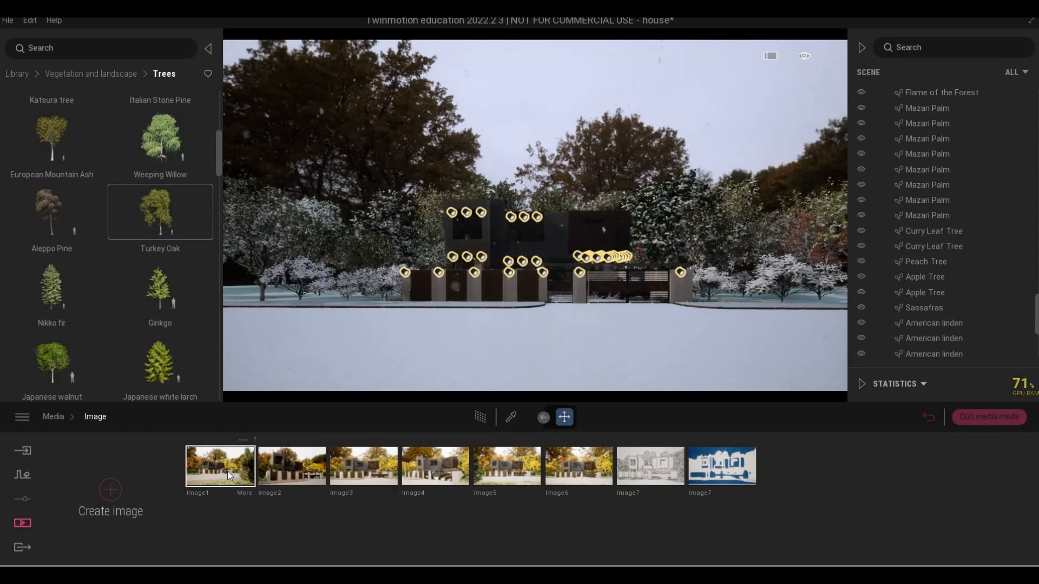
pyautogui.click(243, 472)
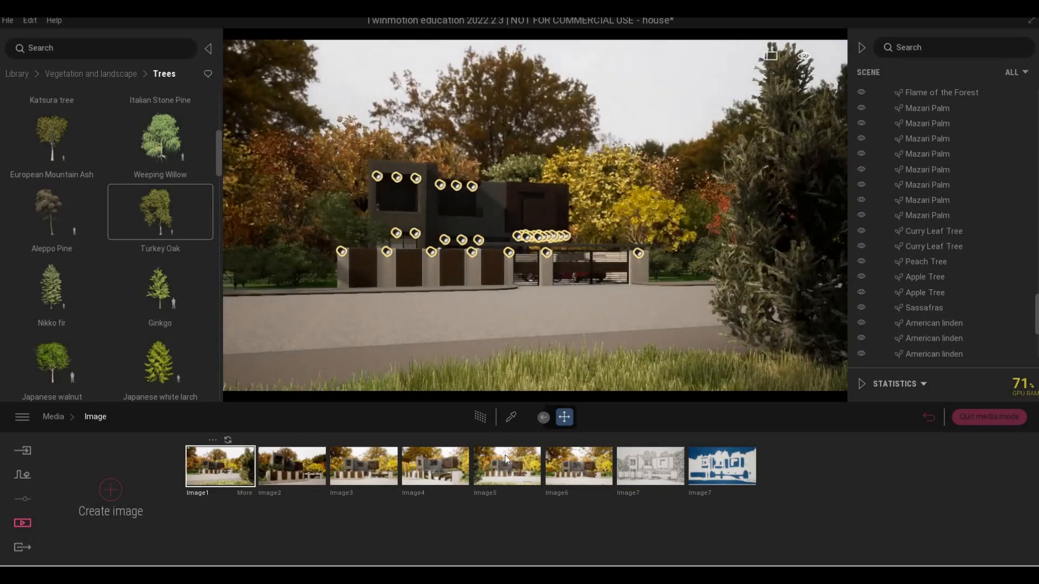
pyautogui.click(480, 424)
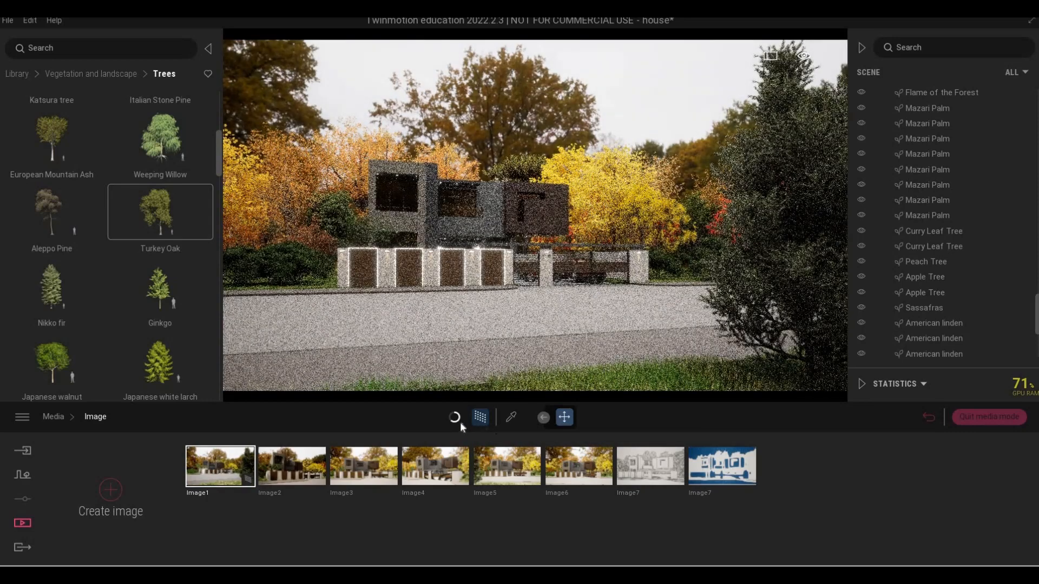
pyautogui.click(460, 422)
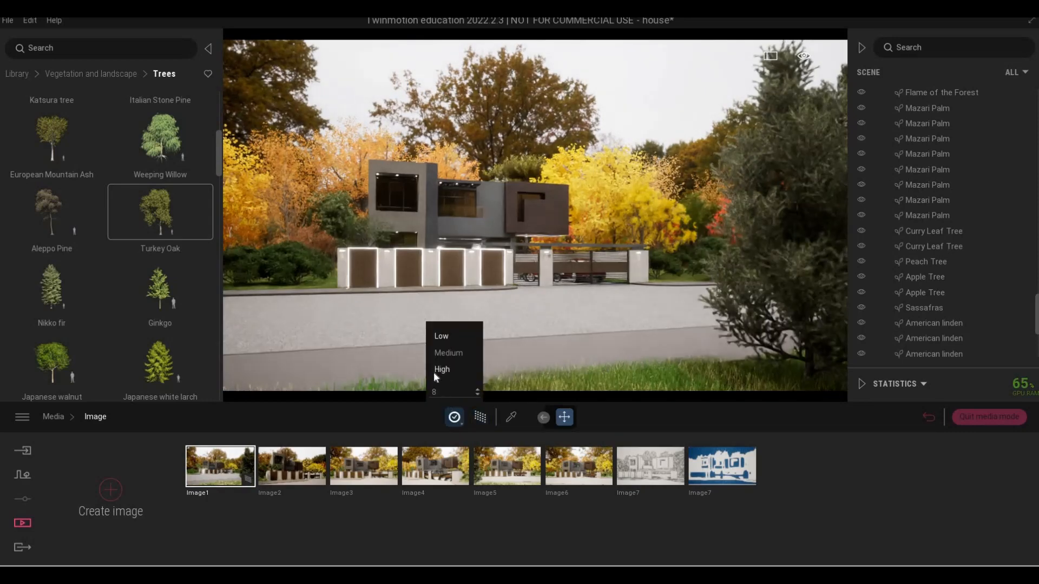
pyautogui.click(436, 371)
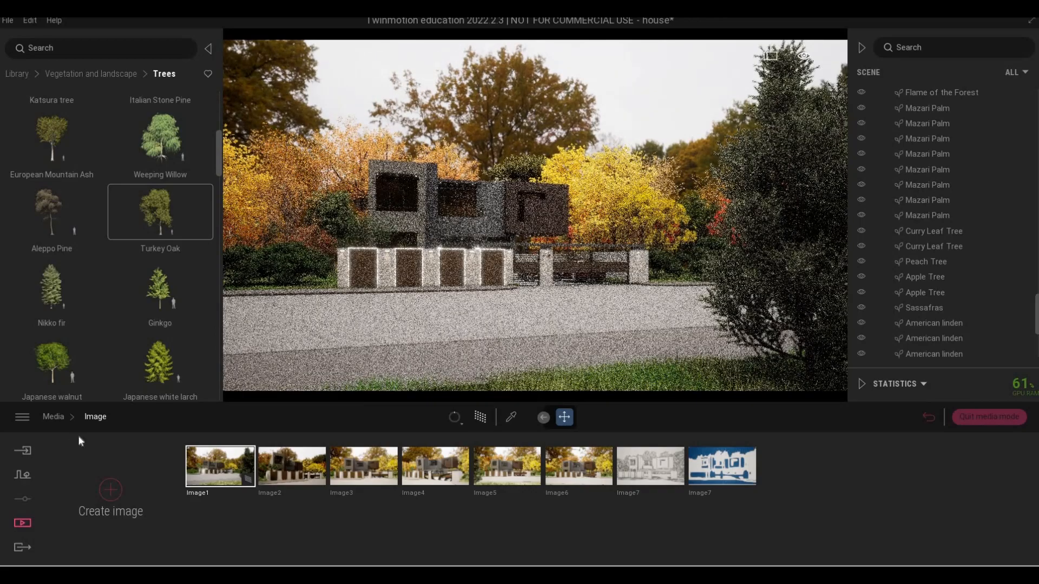
pyautogui.click(53, 417)
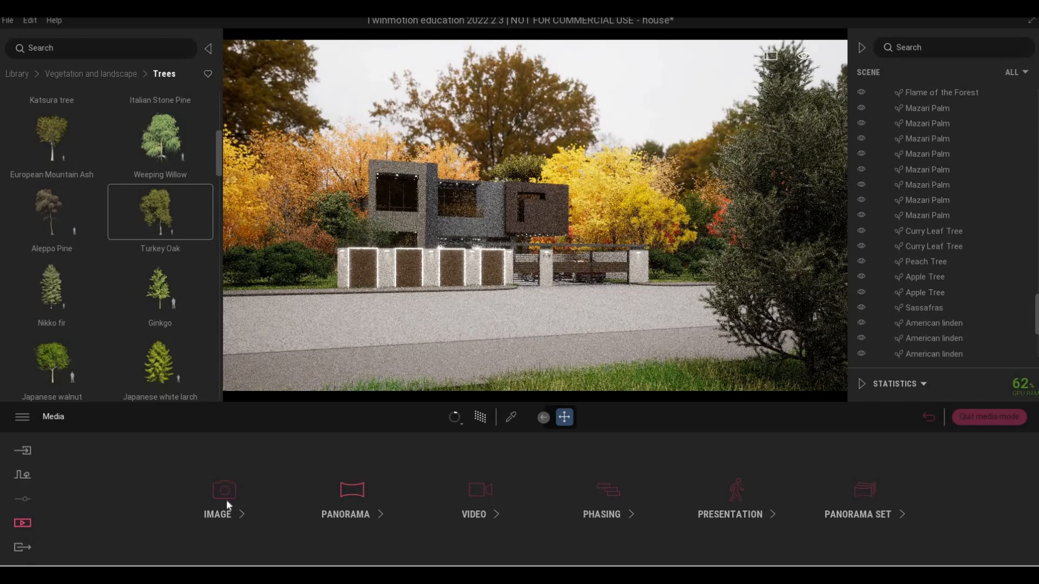
pyautogui.click(226, 503)
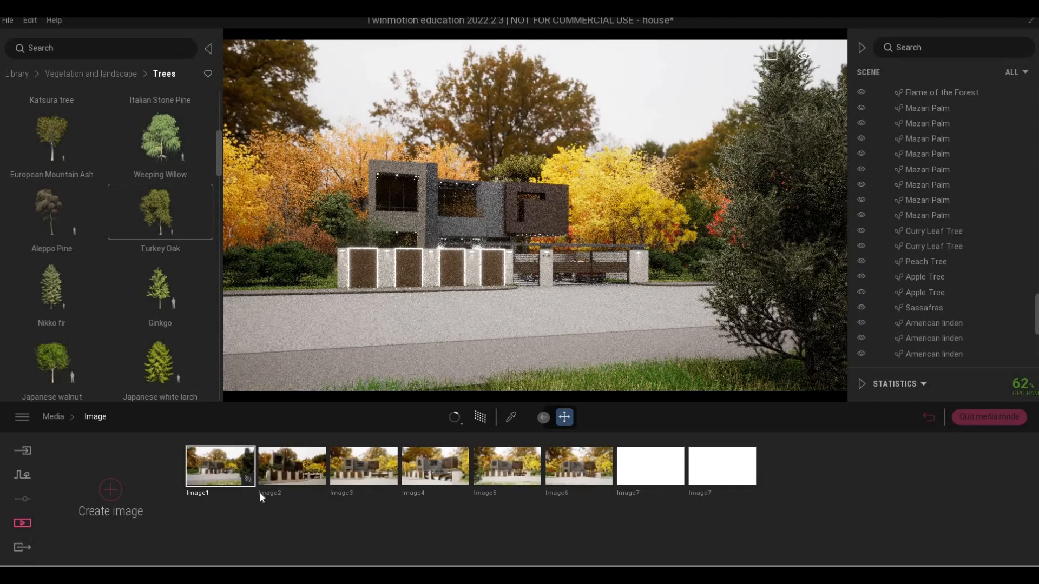
pyautogui.click(52, 418)
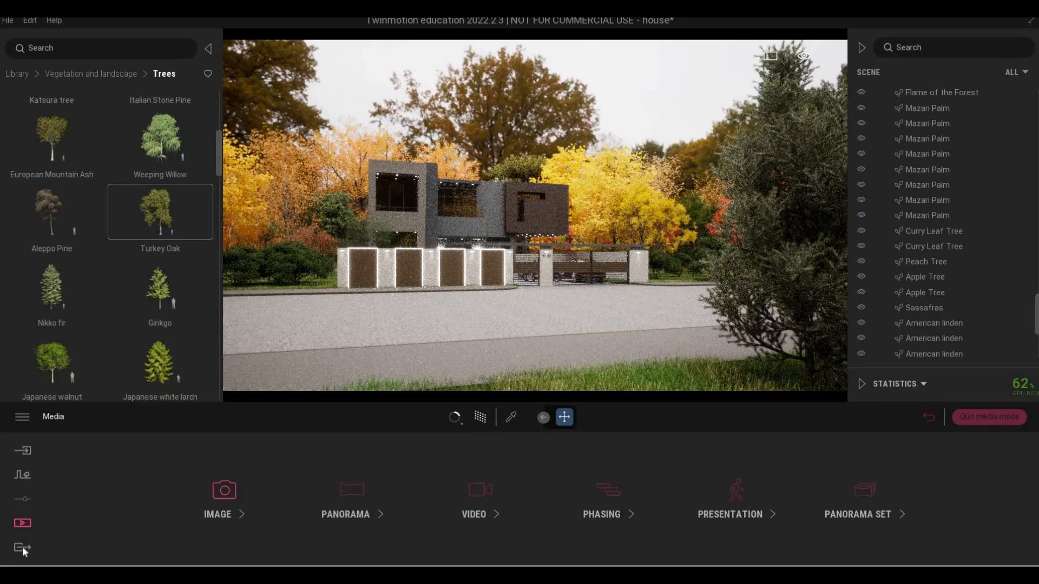
# Step: Select all the saved images and Video1 as the media for local export
pyautogui.click(22, 547)
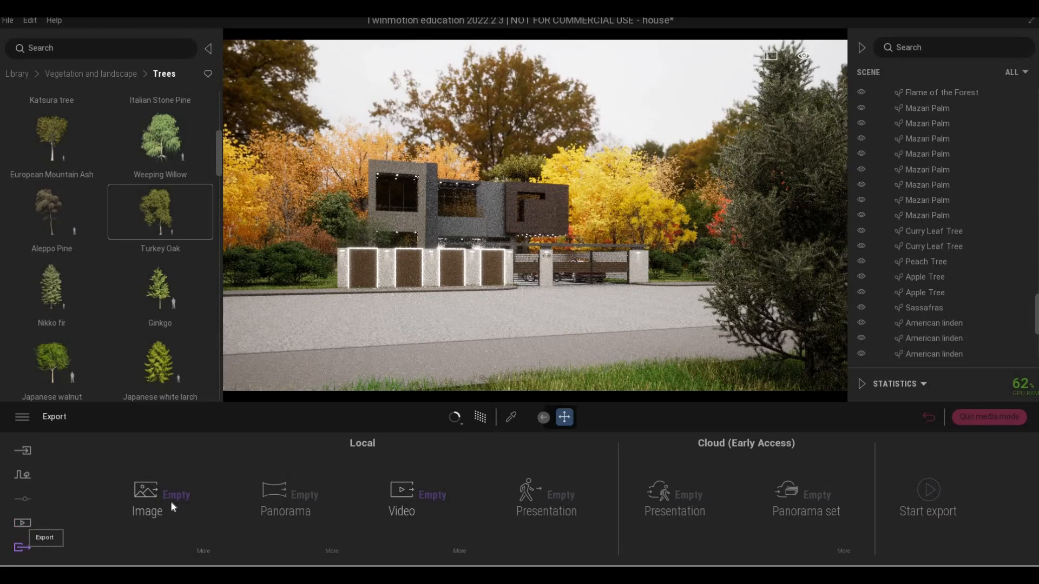
pyautogui.click(175, 495)
pyautogui.click(219, 482)
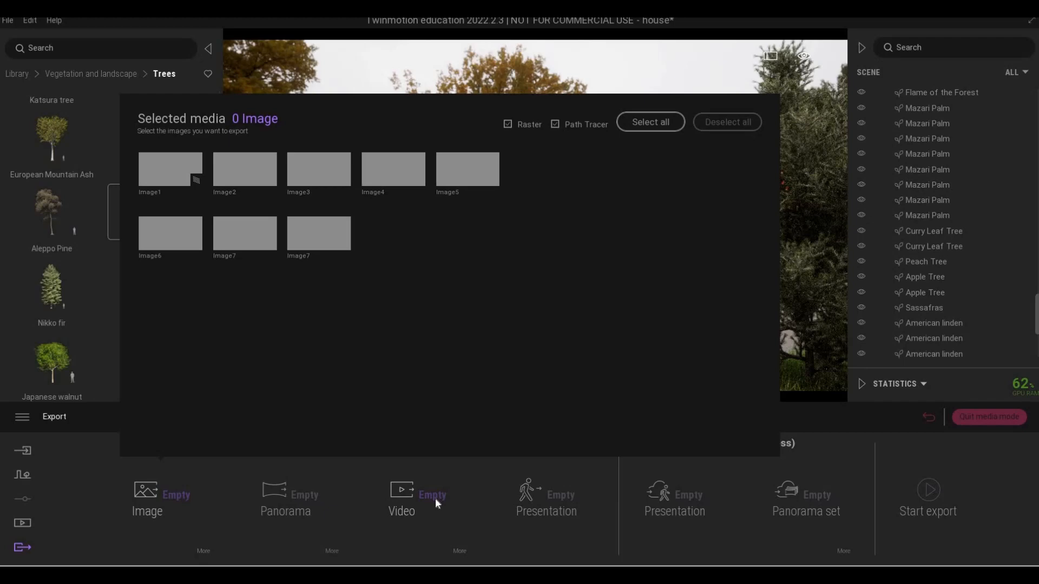
pyautogui.click(435, 498)
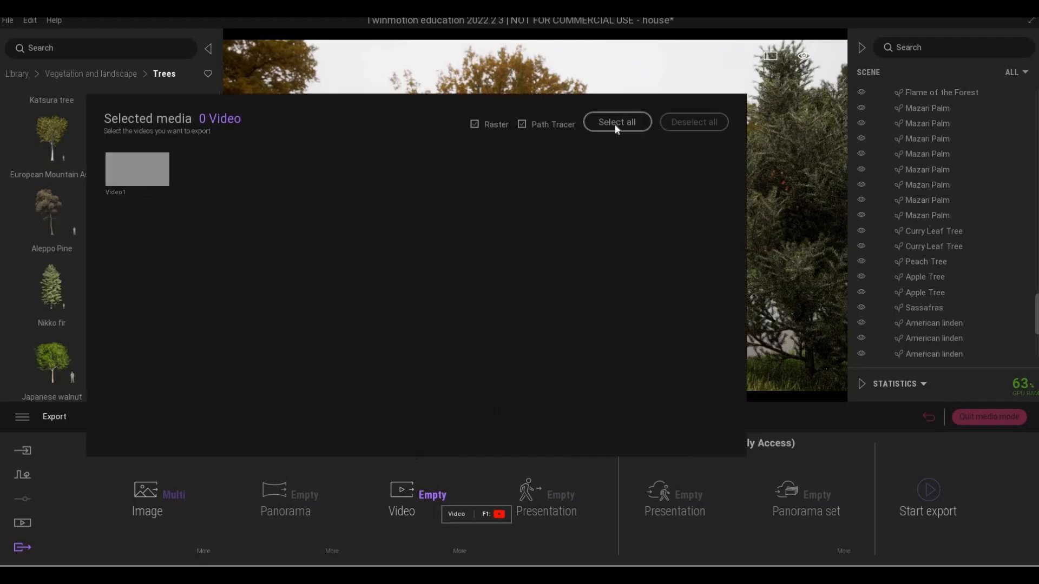
pyautogui.click(615, 124)
pyautogui.click(671, 494)
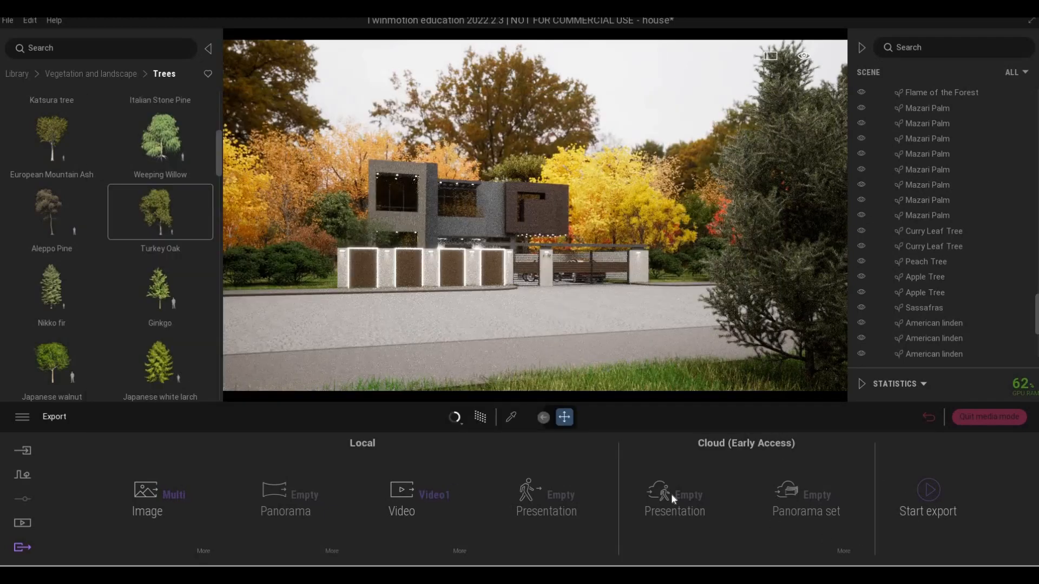